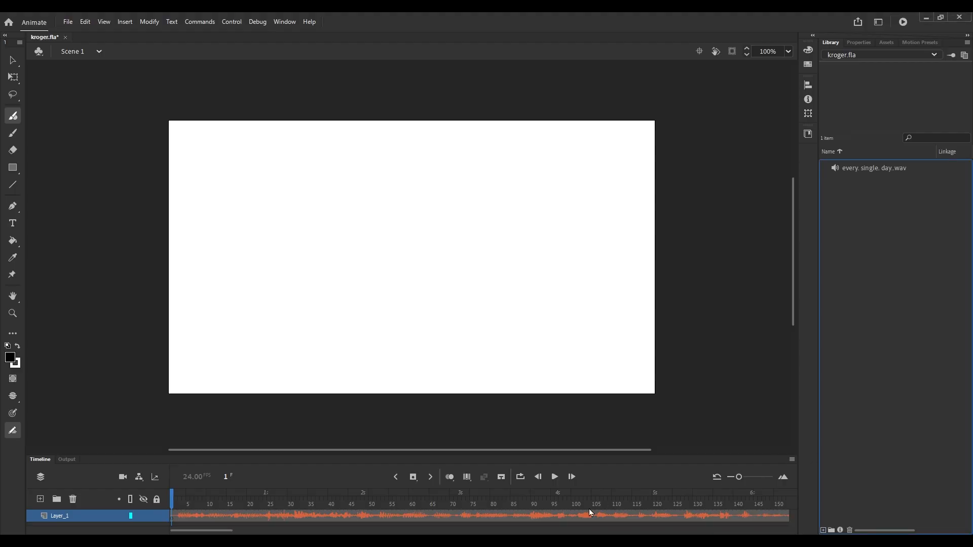
# Rename the timeline layer holding the sound to audio.
pyautogui.doubleClick(85, 514)
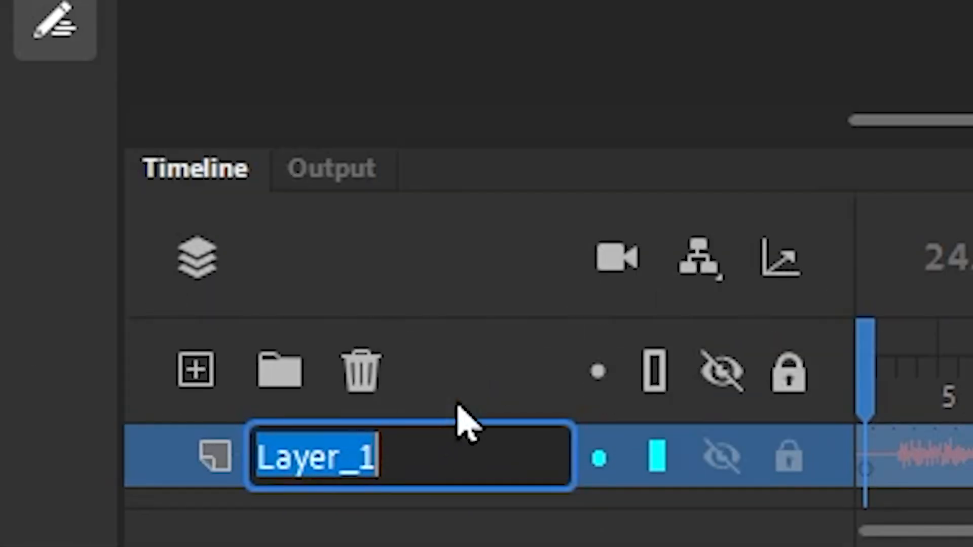
pyautogui.write('audio')
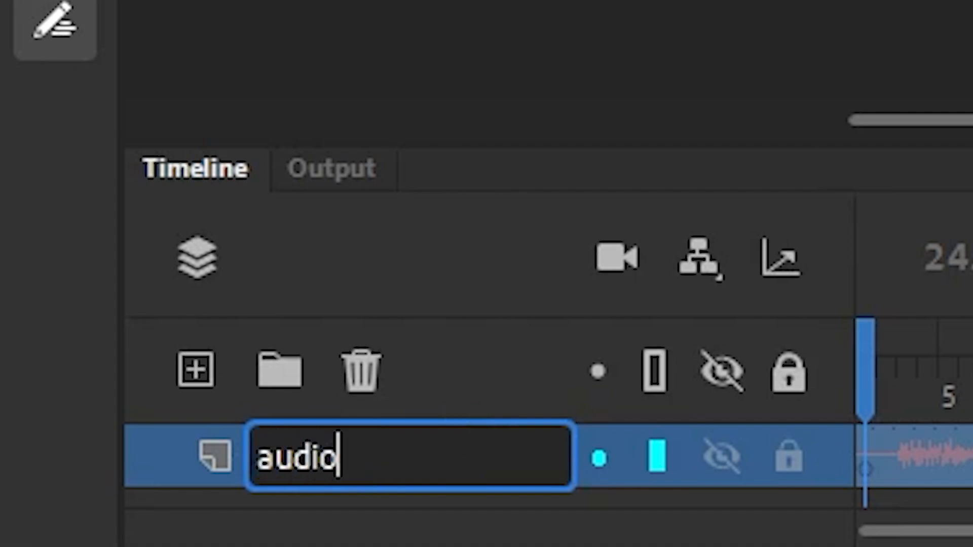
pyautogui.press('Return')
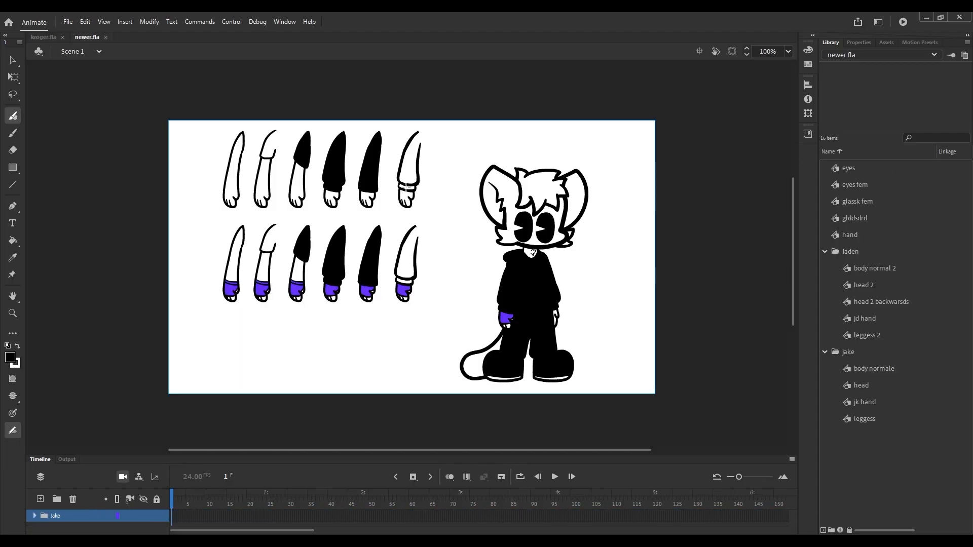
# Paste the jake character from newer.fla into kroger.fla and place it on the left part of the stage.
pyautogui.click(13, 77)
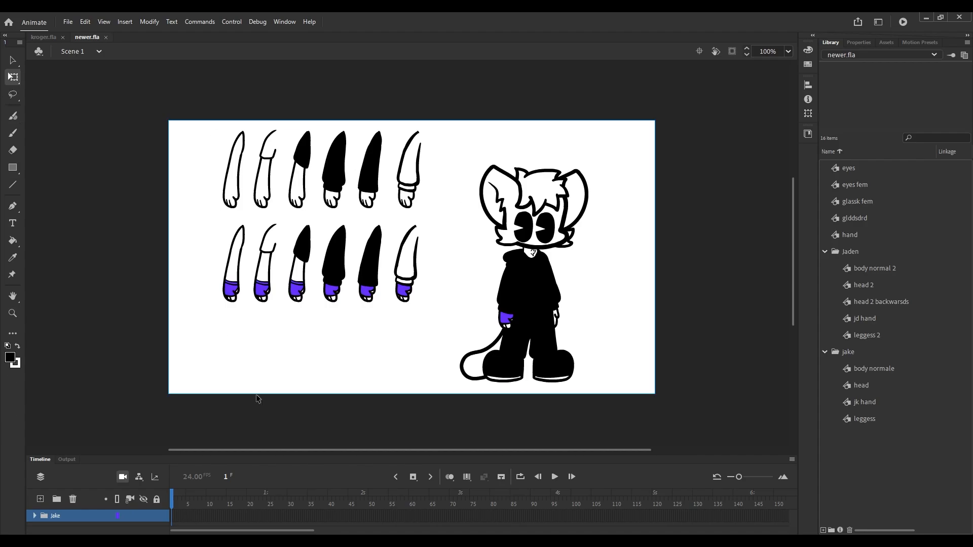
pyautogui.hotkey('ctrl', 'Tab')
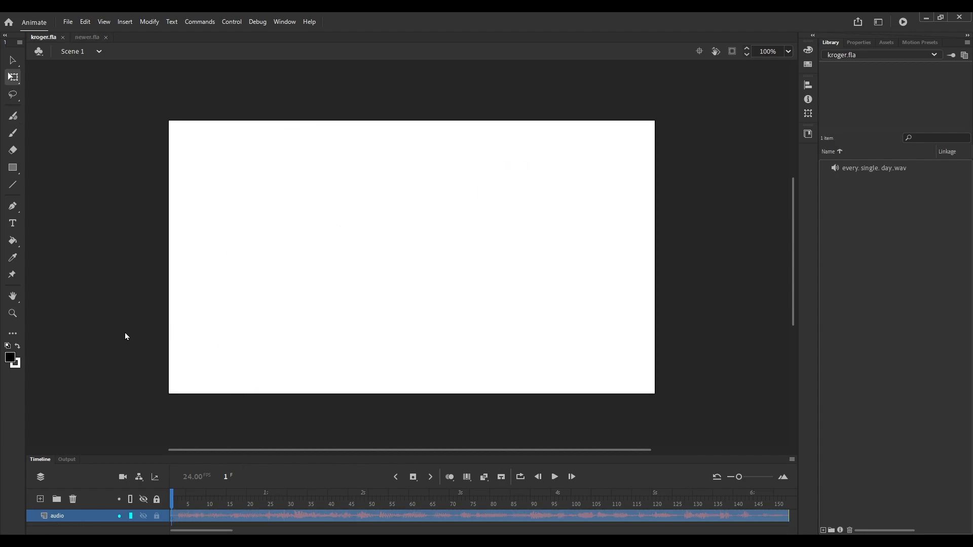
pyautogui.hotkey('ctrl', 'v')
pyautogui.moveTo(389, 165); pyautogui.dragTo(788, 447)
pyautogui.moveTo(670, 367); pyautogui.dragTo(376, 269)
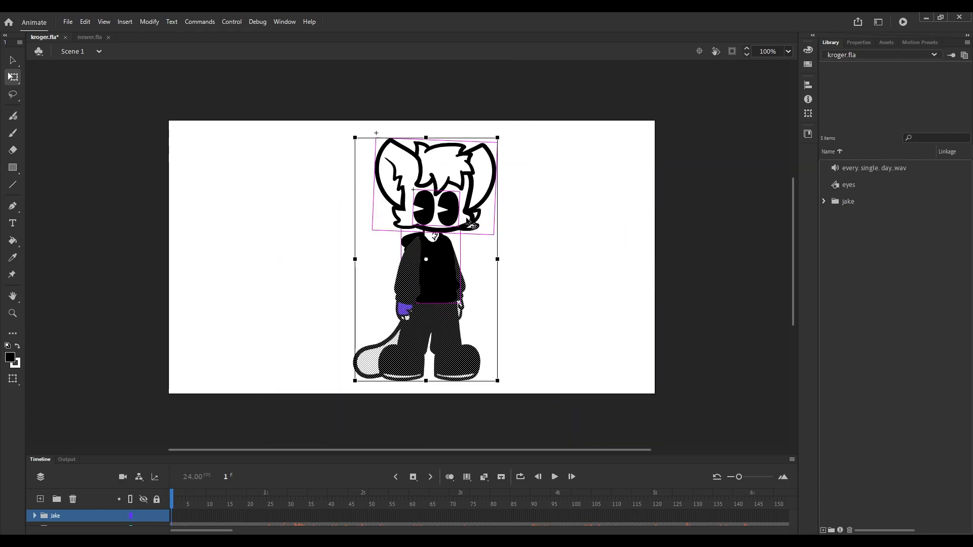
pyautogui.hotkey('ctrl', 'z')
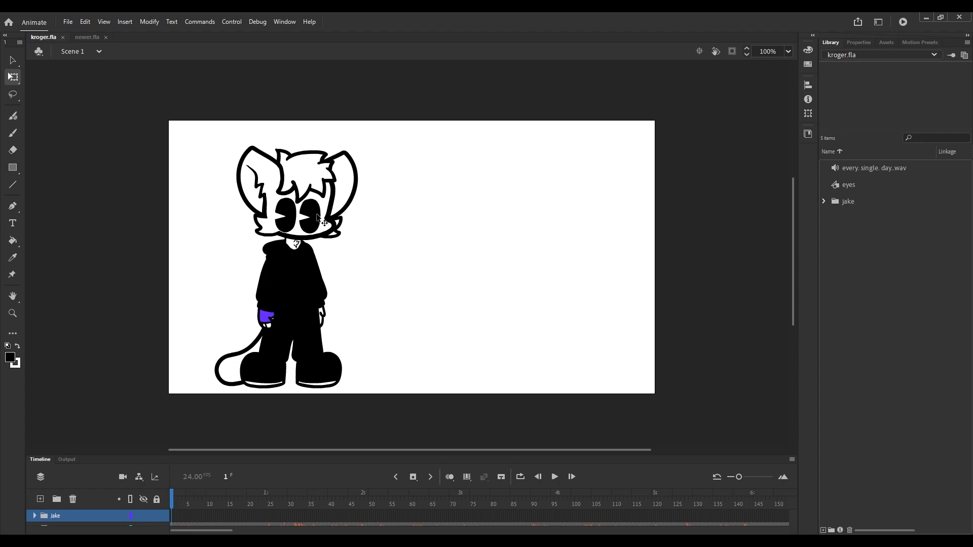
pyautogui.press('alt')
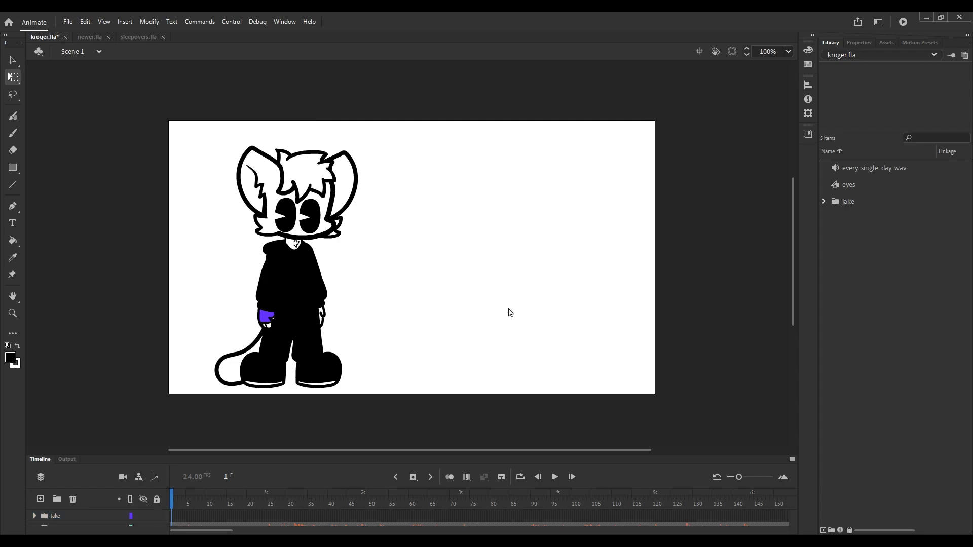
# Paste the copied character symbols into the kroger.fla library and delete the walkie symbol.
pyautogui.click(840, 303)
pyautogui.hotkey('ctrl', 'v')
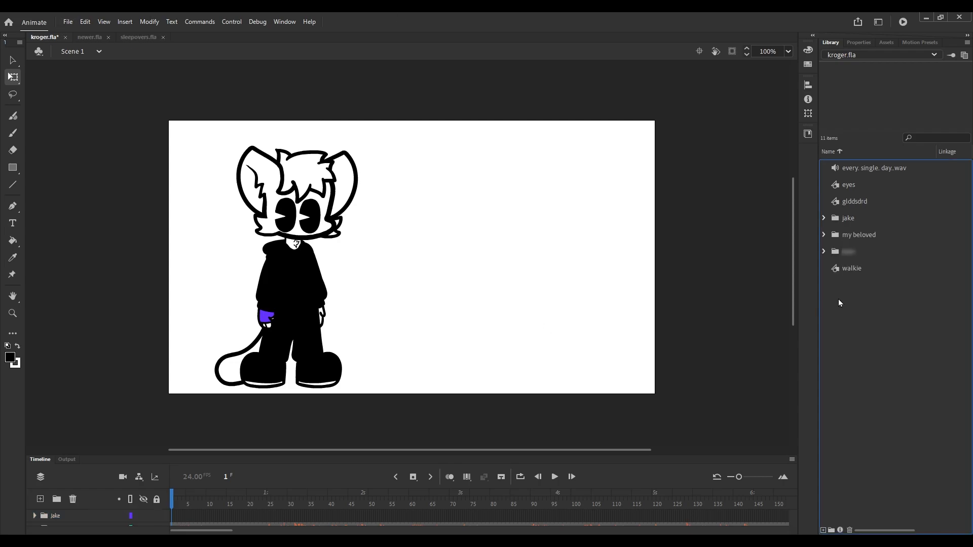
pyautogui.click(852, 269)
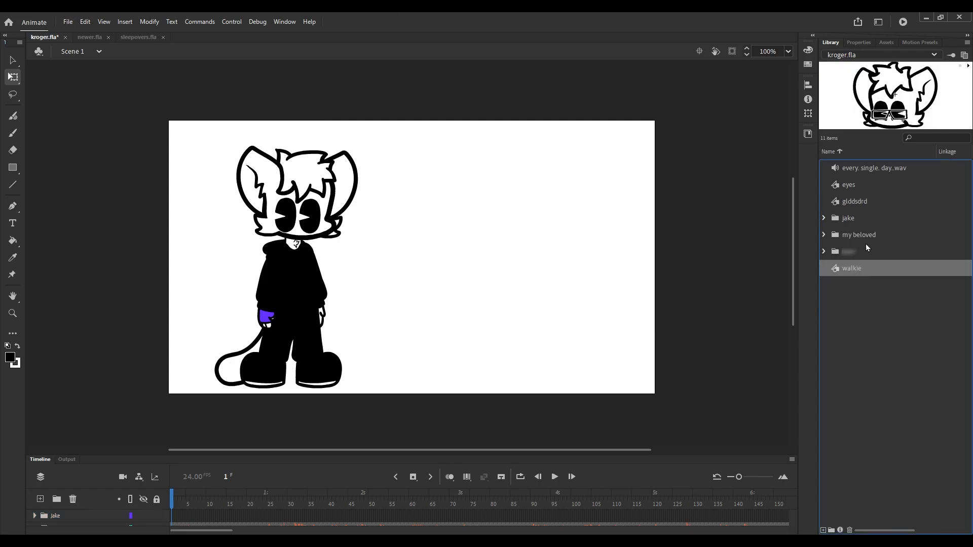
pyautogui.click(871, 206)
pyautogui.click(862, 262)
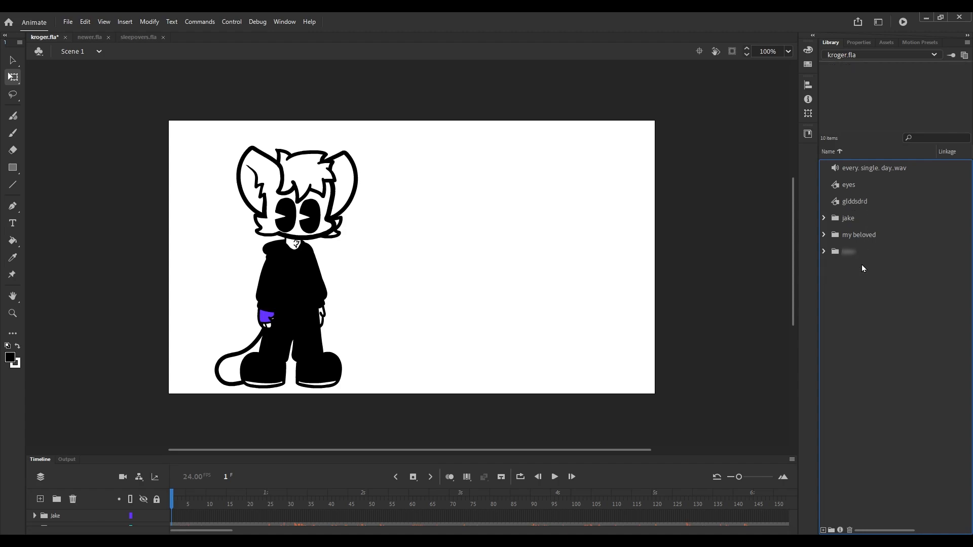
# Expand the pasted library folders and rename the my beloved folder to alex.
pyautogui.doubleClick(862, 252)
pyautogui.doubleClick(850, 234)
pyautogui.click(461, 350)
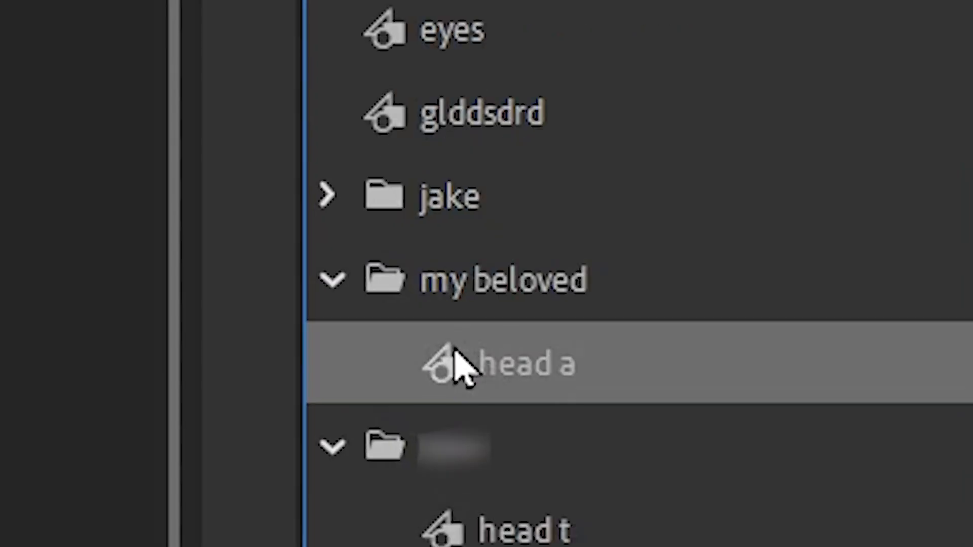
pyautogui.doubleClick(803, 315)
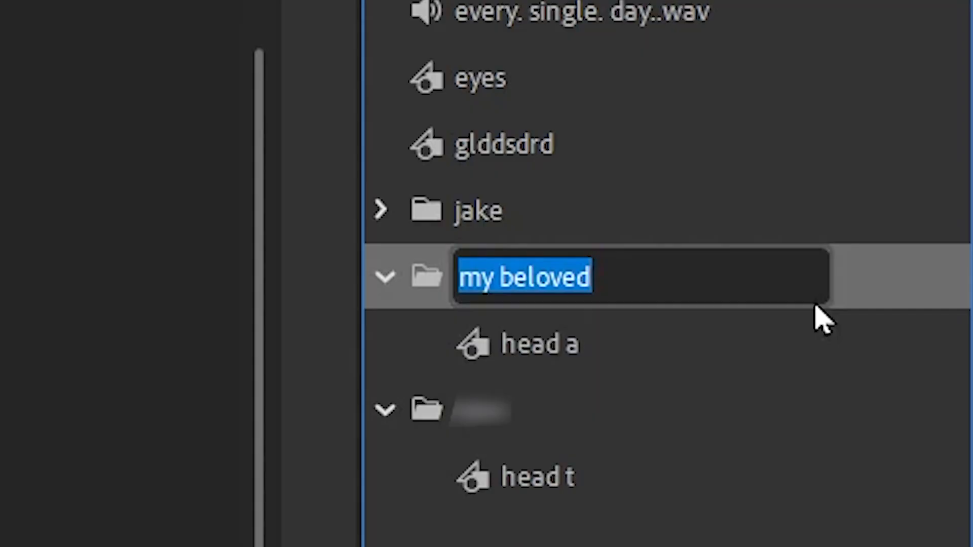
pyautogui.write('alex')
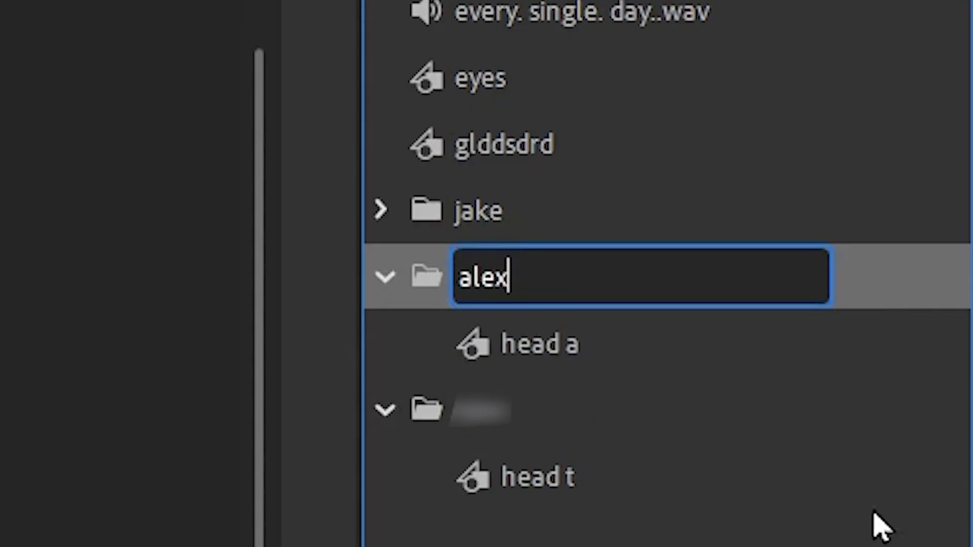
pyautogui.press('Return')
# Rename the library folder containing the head t symbol to tuceket-.
pyautogui.doubleClick(517, 409)
pyautogui.write('tuceket')
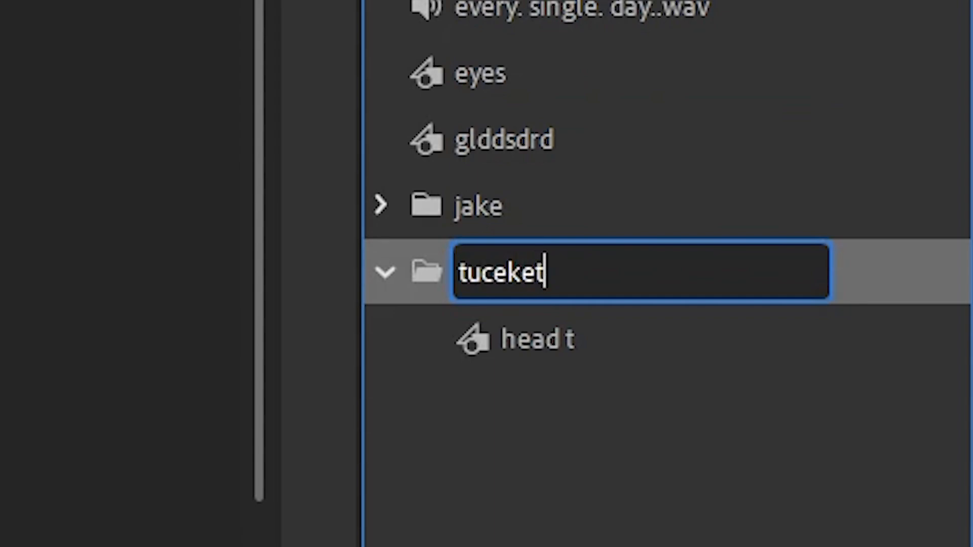
pyautogui.press('BackSpace')
pyautogui.write('t-')
pyautogui.press('Return')
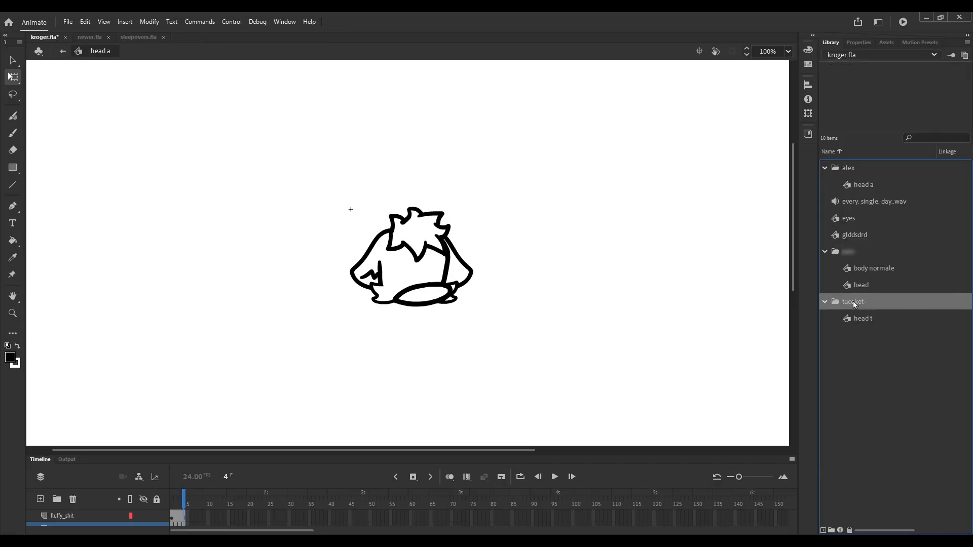
# Examine frames 3 and 4 of the head and head a symbols, comparing their ear drawings.
pyautogui.moveTo(177, 499); pyautogui.dragTo(185, 502)
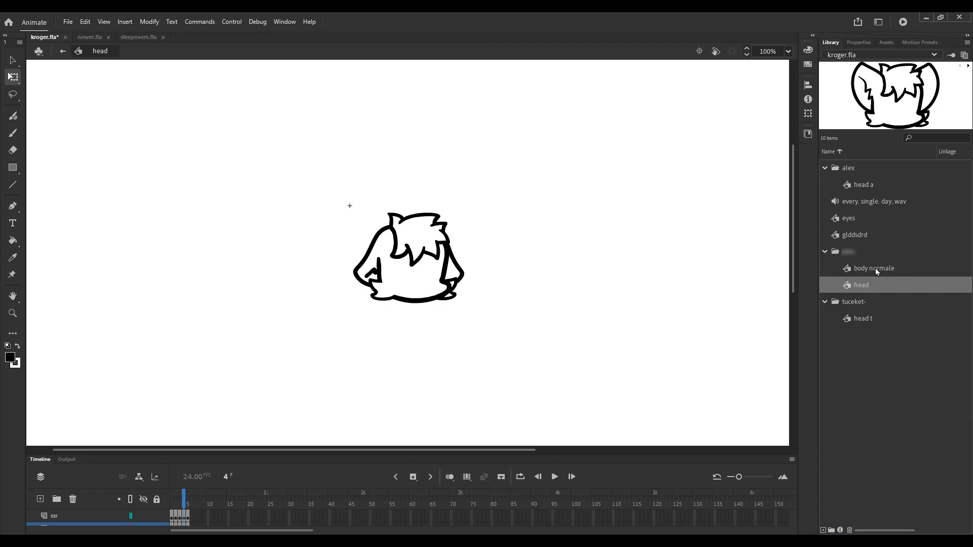
pyautogui.click(885, 185)
pyautogui.doubleClick(896, 105)
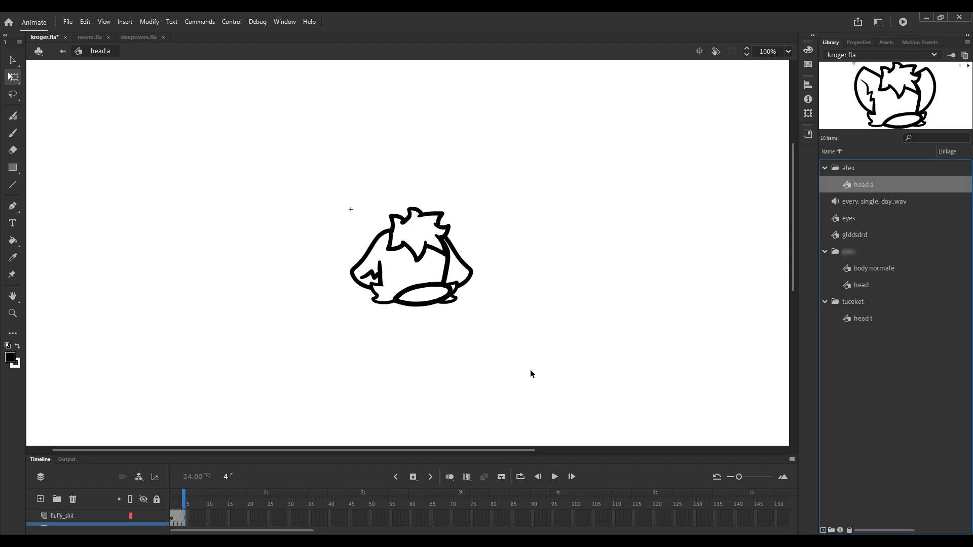
pyautogui.hotkey('ctrl', 'z')
pyautogui.click(177, 515)
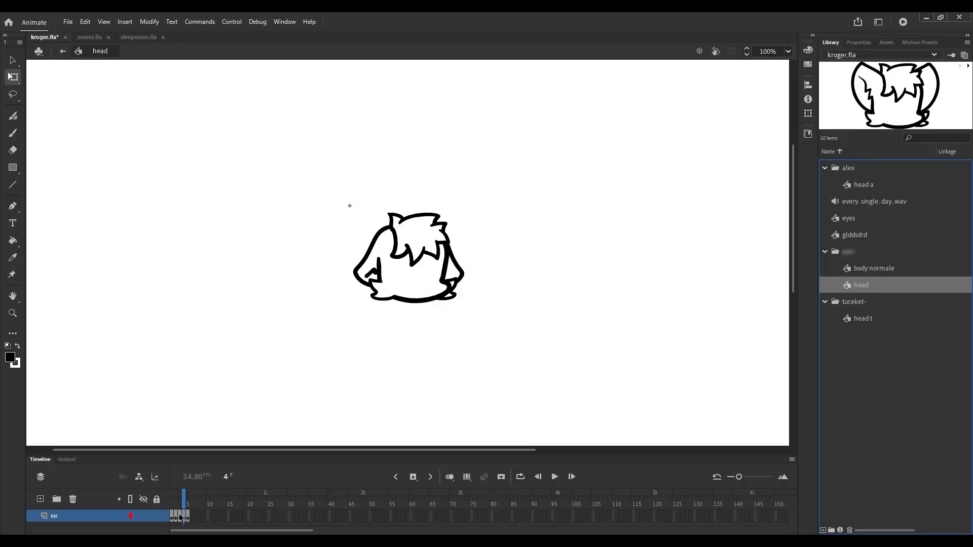
pyautogui.moveTo(185, 518); pyautogui.dragTo(178, 524)
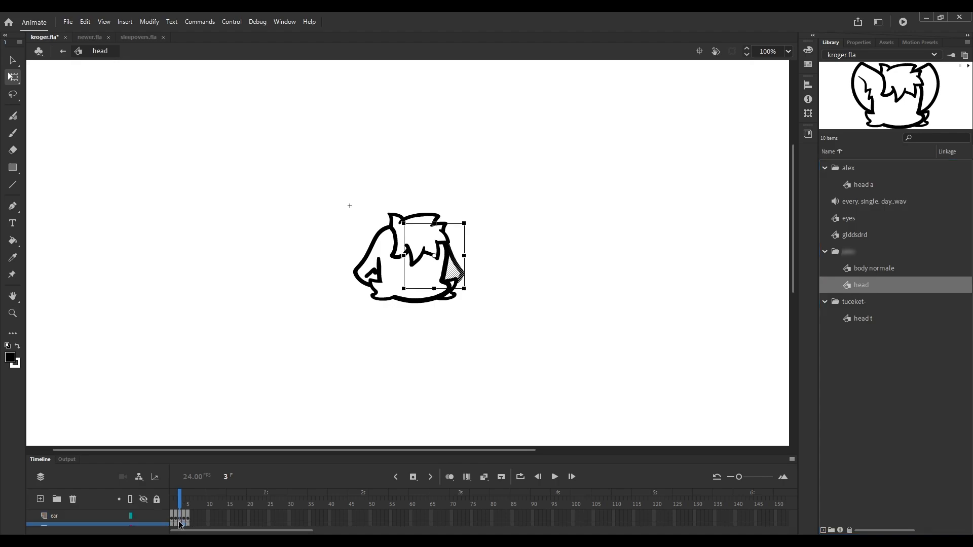
pyautogui.doubleClick(863, 185)
pyautogui.click(181, 518)
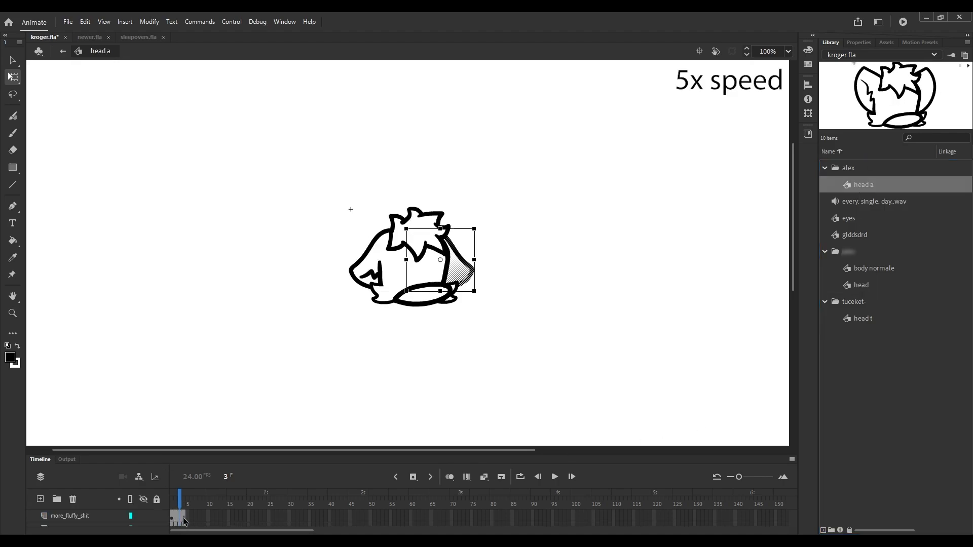
pyautogui.click(186, 500)
pyautogui.click(184, 524)
pyautogui.doubleClick(862, 285)
pyautogui.click(567, 321)
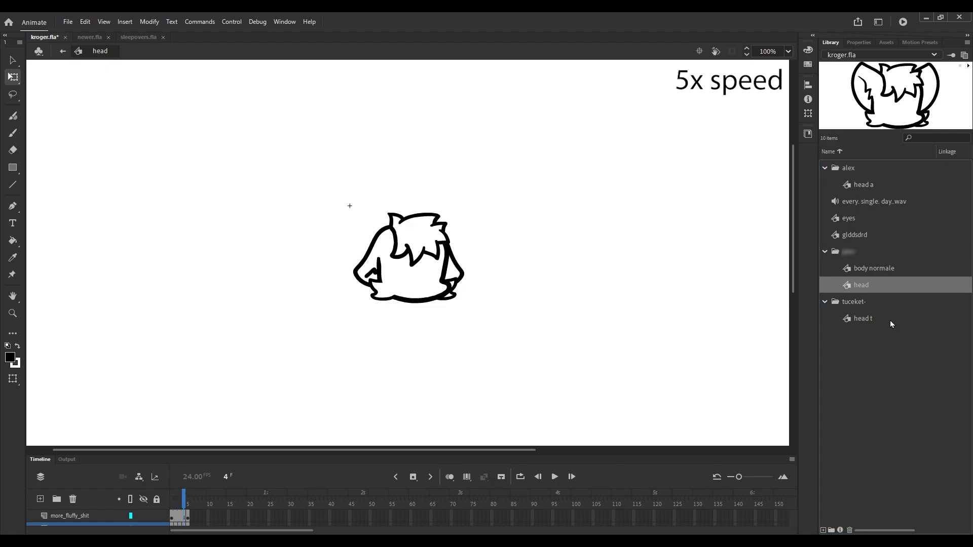
# Pick a drawing colour while editing the head t symbol, save the file and return to Scene 1.
pyautogui.doubleClick(891, 323)
pyautogui.click(179, 517)
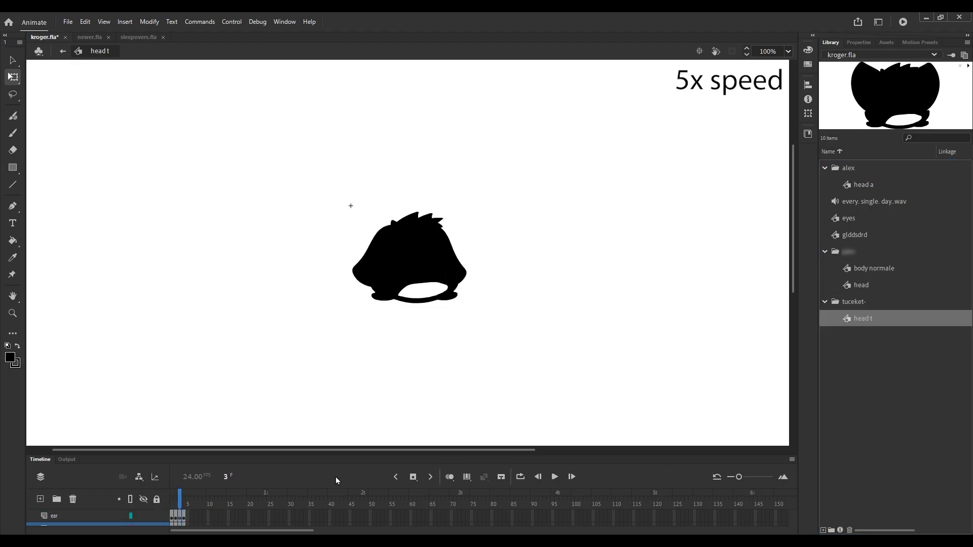
pyautogui.click(183, 518)
pyautogui.click(10, 357)
pyautogui.click(141, 356)
pyautogui.hotkey('ctrl', 's')
pyautogui.doubleClick(568, 191)
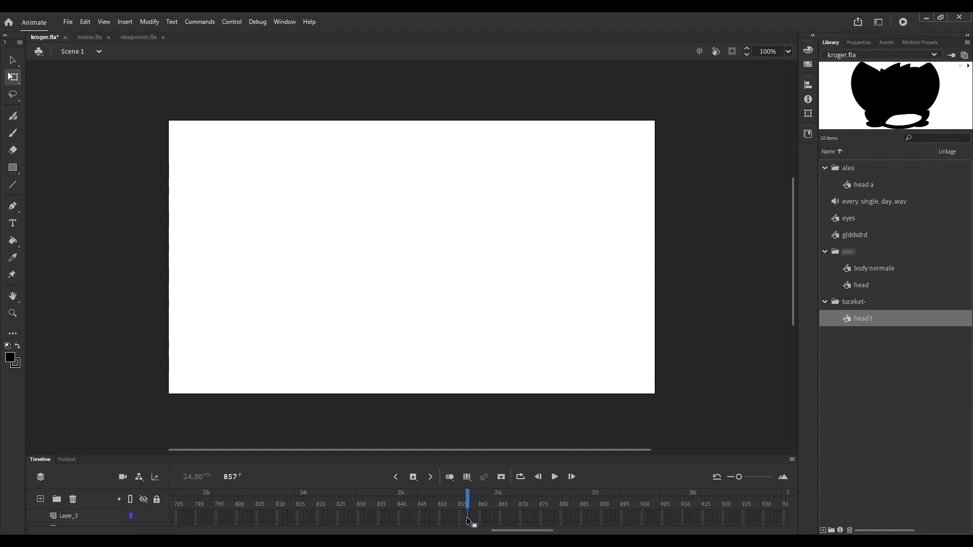
# Extend the jake character's layers to frame 857 and save the document.
pyautogui.click(69, 516)
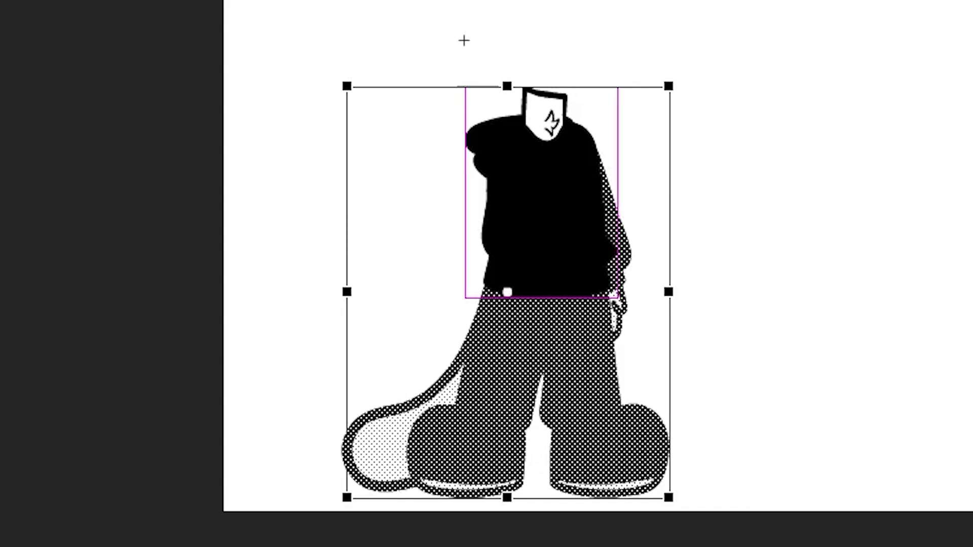
pyautogui.click(464, 40)
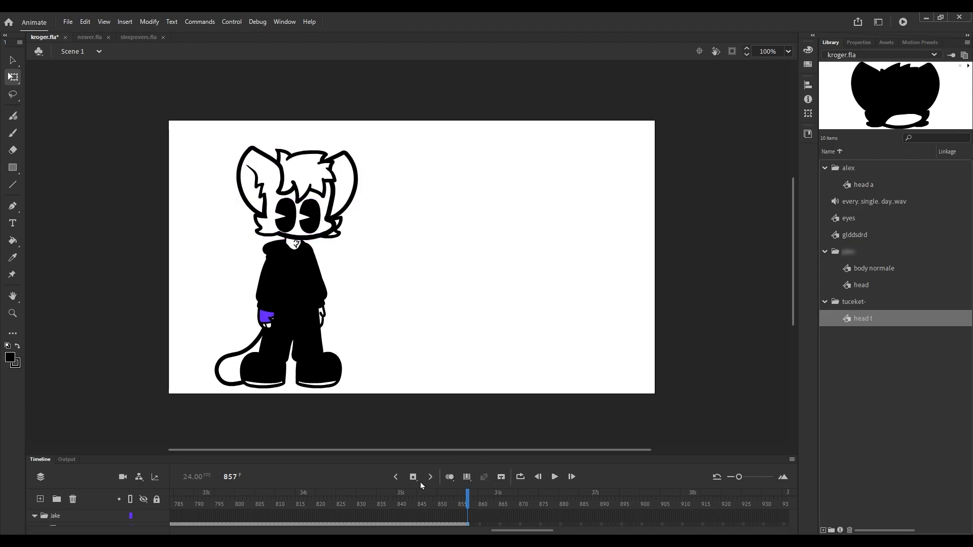
pyautogui.hotkey('ctrl', 's')
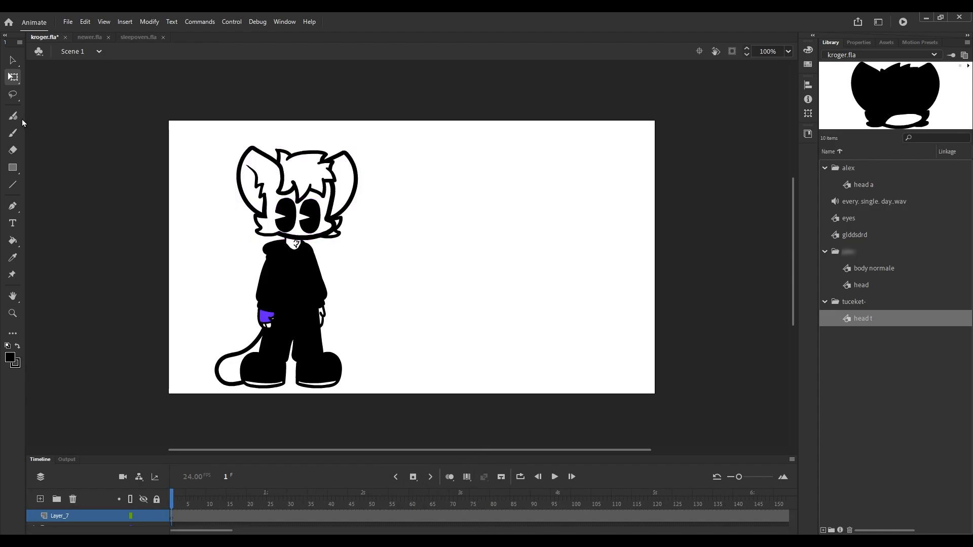
# Brush a straight vertical stroke on the empty top layer at frame 1, to the right of the character's legs.
pyautogui.click(17, 117)
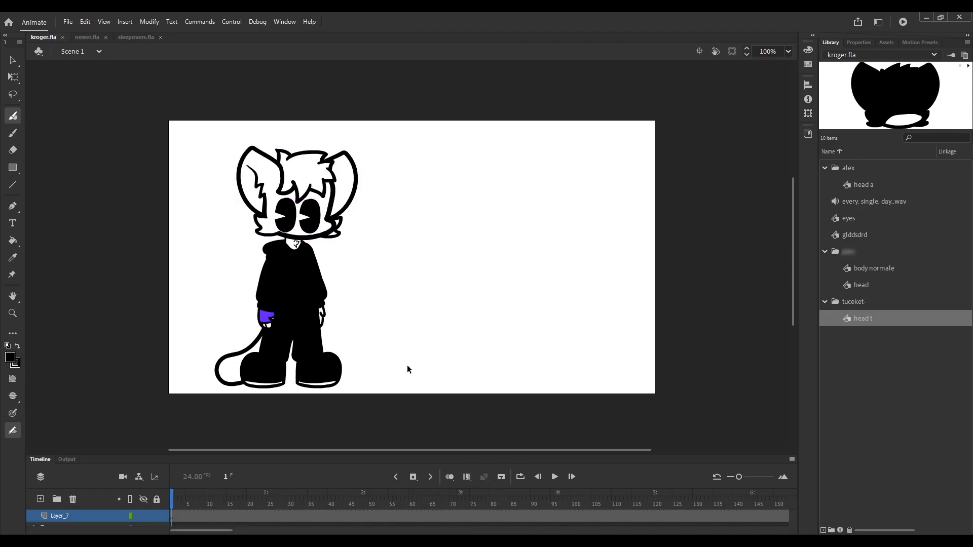
pyautogui.scroll(5, 382, 347)
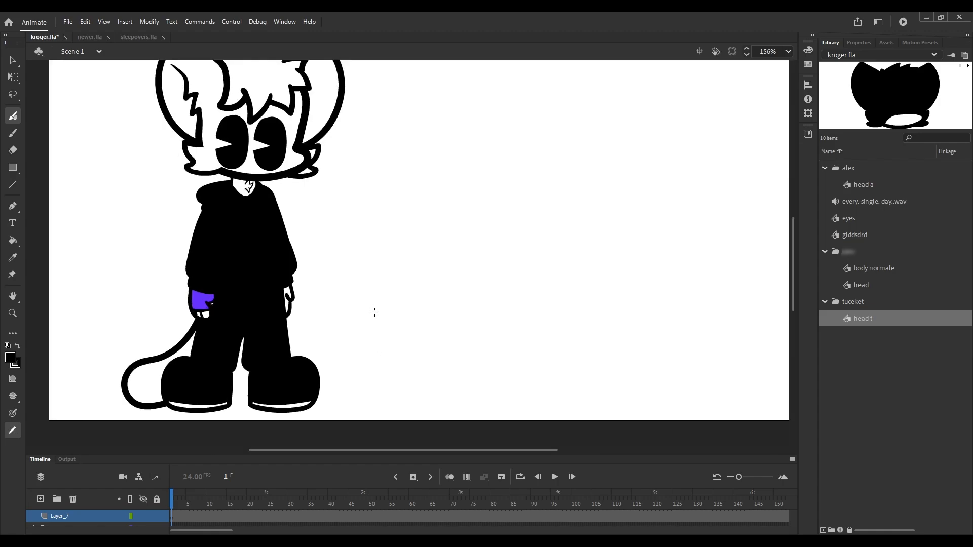
pyautogui.moveTo(374, 280); pyautogui.dragTo(374, 410)
pyautogui.hotkey('ctrl', 'z')
pyautogui.moveTo(373, 285); pyautogui.dragTo(372, 385)
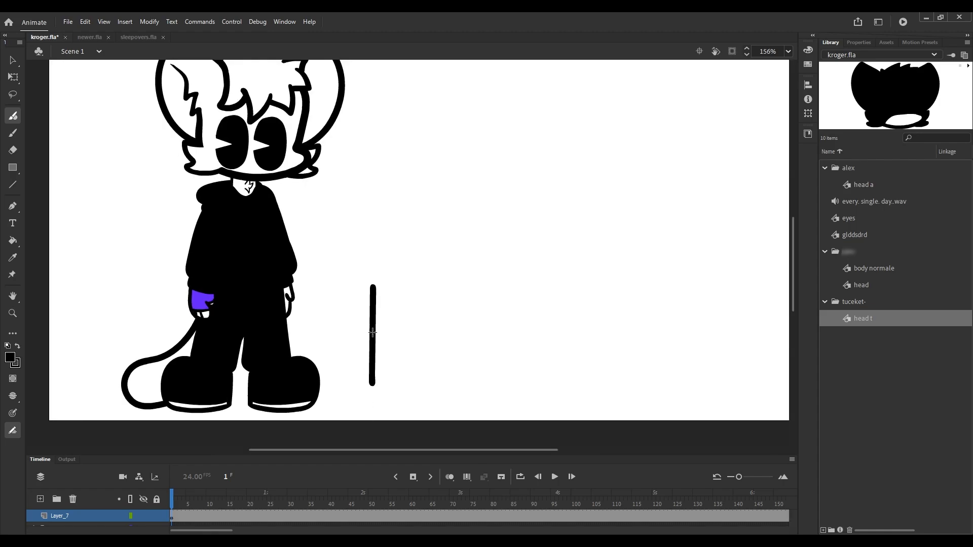
# Lengthen the vertical stroke upward with Free Transform.
pyautogui.click(13, 77)
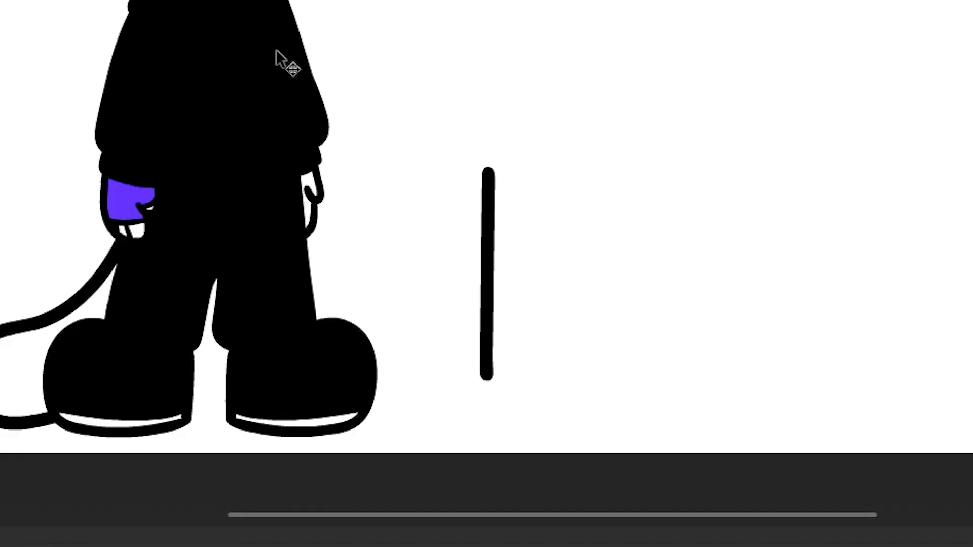
pyautogui.click(490, 233)
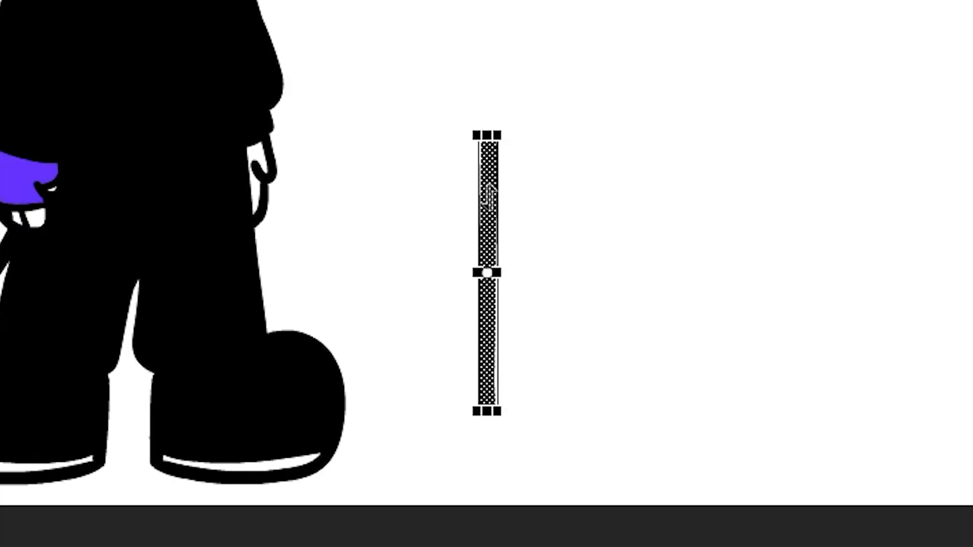
pyautogui.moveTo(490, 213); pyautogui.dragTo(490, 223)
pyautogui.hotkey('ctrl', 'z')
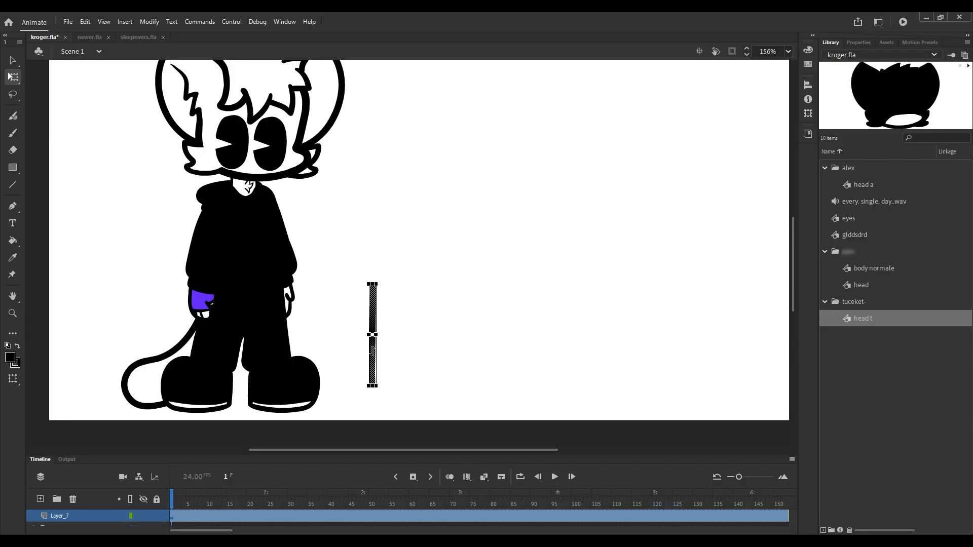
pyautogui.scroll(2, 369, 356)
pyautogui.moveTo(376, 284); pyautogui.dragTo(381, 327)
pyautogui.moveTo(383, 223); pyautogui.dragTo(384, 124)
# Duplicate the vertical stroke farther to the right at the same height and shorten both strokes from the top.
pyautogui.moveTo(384, 294); pyautogui.dragTo(341, 300)
pyautogui.moveTo(341, 300); pyautogui.dragTo(558, 300)
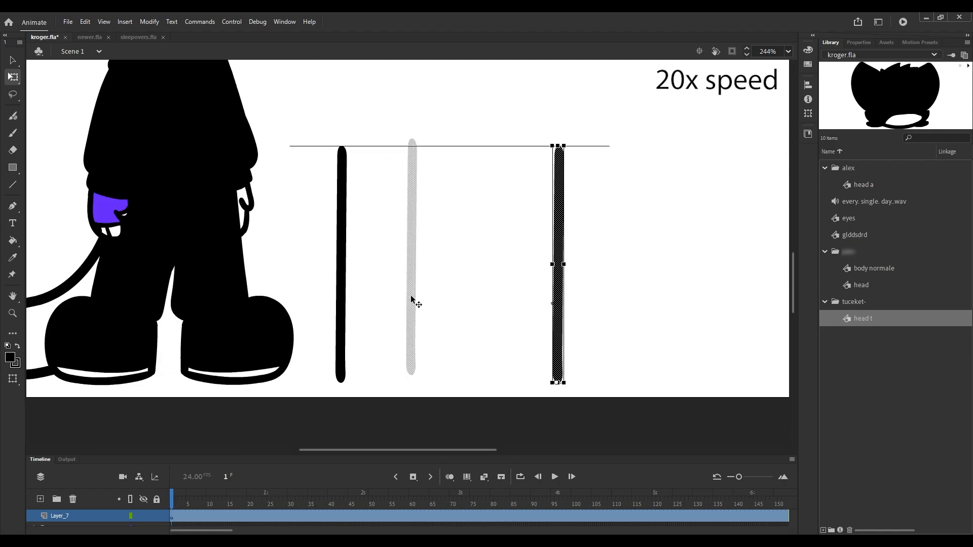
pyautogui.keyDown('shift'); pyautogui.click(341, 300); pyautogui.keyUp('shift')
pyautogui.moveTo(449, 146); pyautogui.dragTo(448, 199)
# Copy the vertical stroke to form a pair at each end and move the right-hand pair closer to the left one.
pyautogui.click(341, 313)
pyautogui.hotkey('ctrl', 'v')
pyautogui.moveTo(342, 313); pyautogui.dragTo(586, 374)
pyautogui.keyDown('shift'); pyautogui.click(559, 345); pyautogui.keyUp('shift')
pyautogui.moveTo(588, 345); pyautogui.dragTo(556, 345)
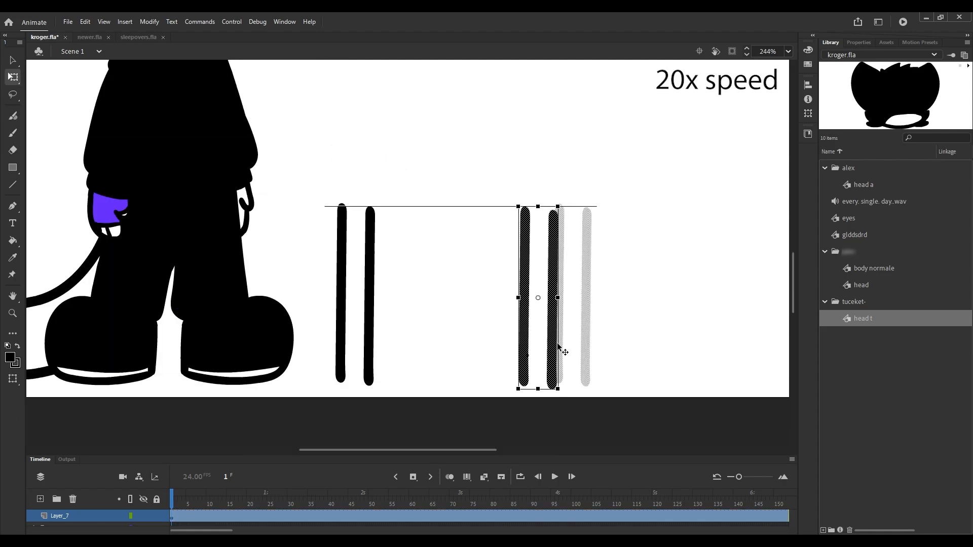
# Copy a third vertical stroke beside each pair to make two matching sets of three strokes.
pyautogui.click(370, 298)
pyautogui.hotkey('ctrl', 'v')
pyautogui.moveTo(412, 299)
pyautogui.mouseDown()
pyautogui.moveTo(388, 335)
pyautogui.moveTo(571, 335)
pyautogui.mouseUp()
pyautogui.hotkey('ctrl', 'v')
# Brush a wide red tabletop ellipse across the upper ends of the strokes with a size 20 Fluid Brush and adjust its shape.
pyautogui.click(13, 116)
pyautogui.click(10, 358)
pyautogui.click(858, 43)
pyautogui.moveTo(838, 215); pyautogui.dragTo(845, 216)
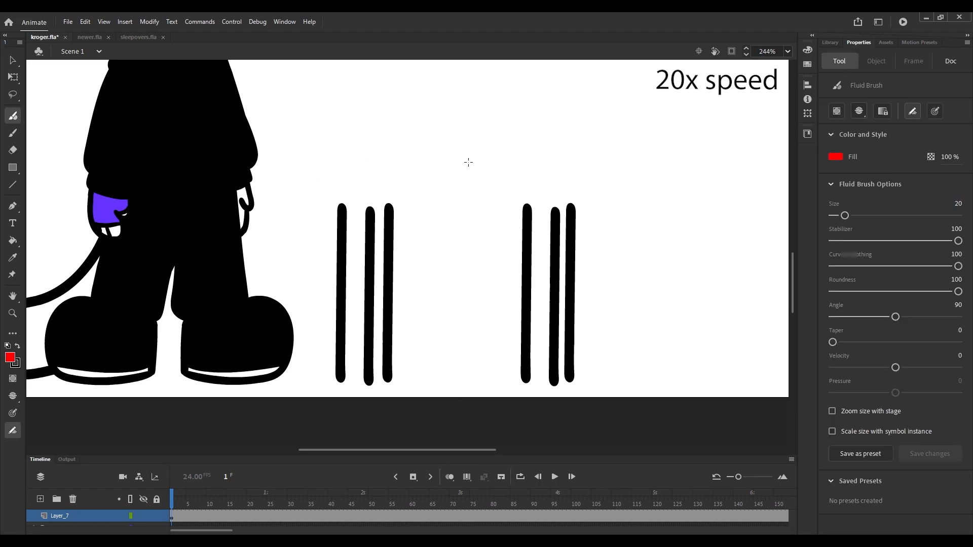
pyautogui.moveTo(656, 109); pyautogui.dragTo(649, 108)
pyautogui.press('q')
pyautogui.click(634, 188)
pyautogui.moveTo(736, 210); pyautogui.dragTo(723, 228)
pyautogui.moveTo(639, 185); pyautogui.dragTo(453, 201)
pyautogui.moveTo(550, 164); pyautogui.dragTo(617, 164)
pyautogui.moveTo(474, 201); pyautogui.dragTo(474, 232)
# Fill the stroke ends inside the tabletop ellipse with white using the Paint Bucket.
pyautogui.press('k')
pyautogui.click(10, 358)
pyautogui.click(342, 212)
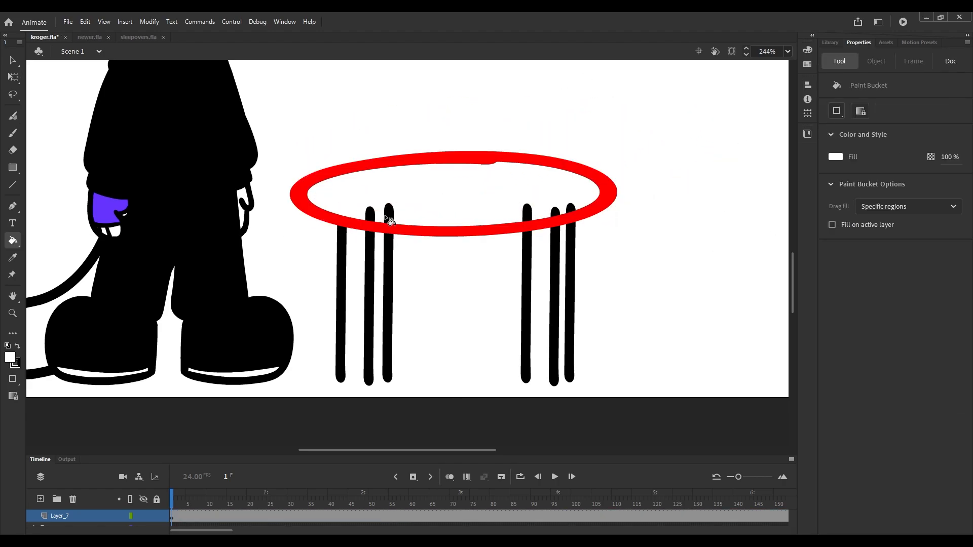
pyautogui.click(388, 214)
pyautogui.click(370, 215)
pyautogui.click(527, 213)
pyautogui.click(556, 215)
pyautogui.click(571, 211)
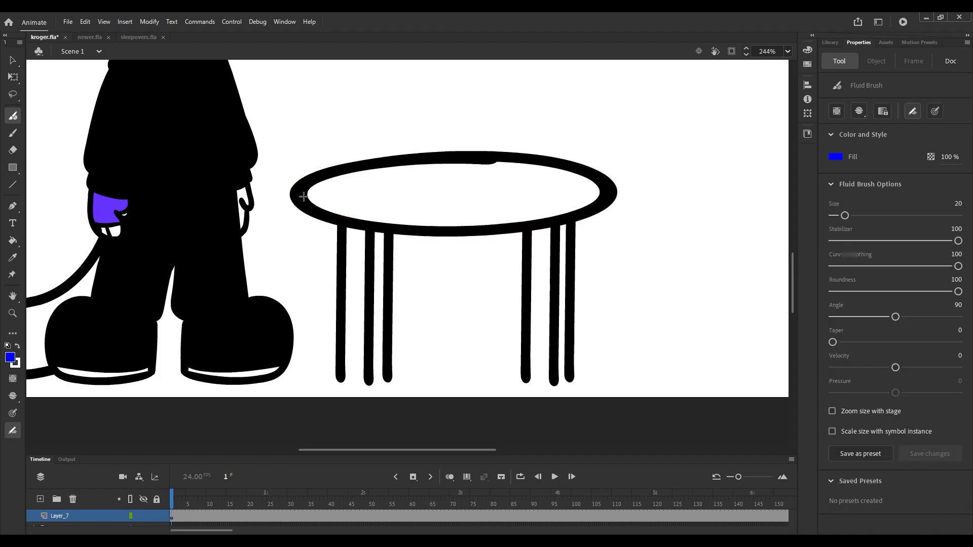
# Brush a blue rim under the tabletop, joining short side strokes at both ends with a curve along the underside.
pyautogui.moveTo(297, 192)
pyautogui.mouseDown()
pyautogui.moveTo(301, 222)
pyautogui.moveTo(397, 267)
pyautogui.mouseUp()
pyautogui.hotkey('ctrl', 'z')
pyautogui.hotkey('ctrl', 'z')
pyautogui.hotkey('ctrl', 'z')
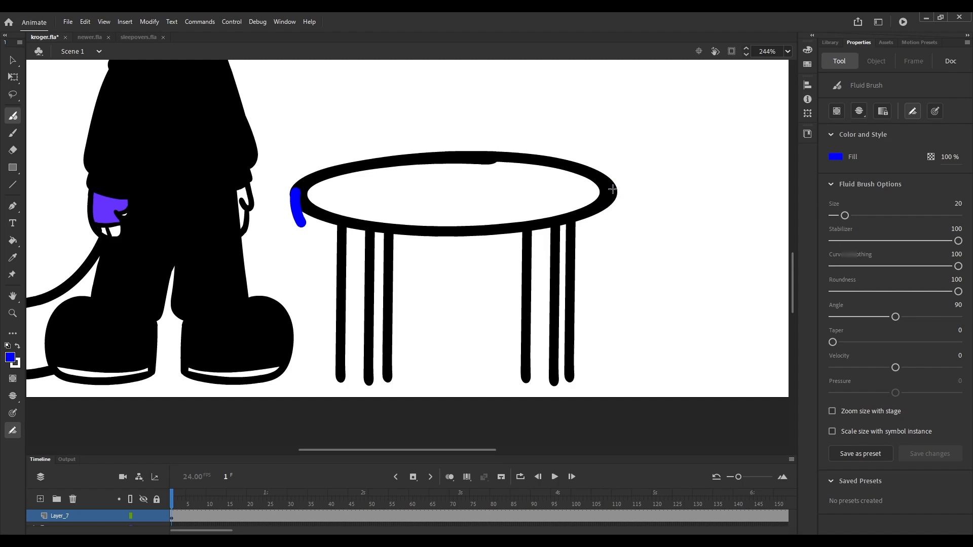
pyautogui.moveTo(612, 190); pyautogui.dragTo(604, 225)
pyautogui.moveTo(301, 224); pyautogui.dragTo(455, 246)
pyautogui.hotkey('ctrl', 'z')
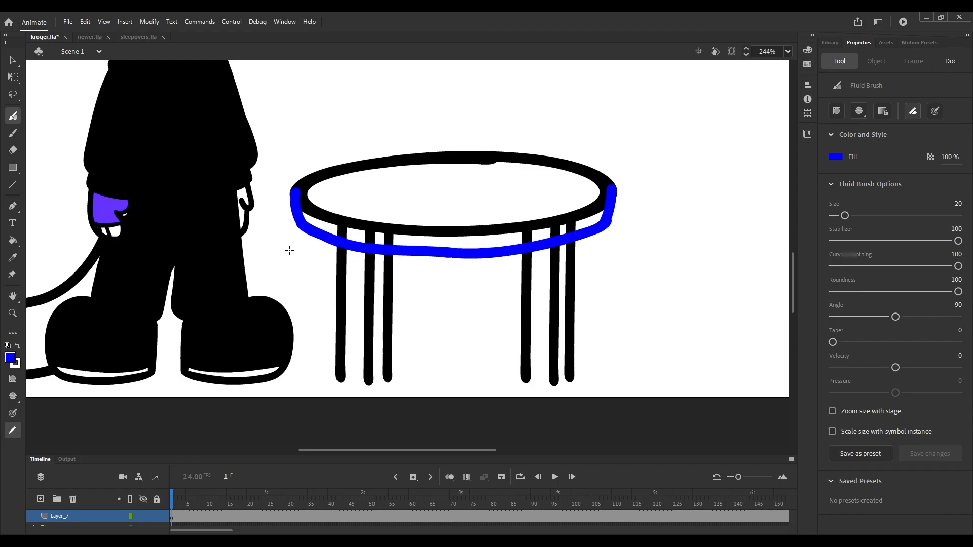
# Paint the left-hand leg strokes inside the tabletop rim white with the Classic Brush and touch up the rim outline in black.
pyautogui.click(343, 239)
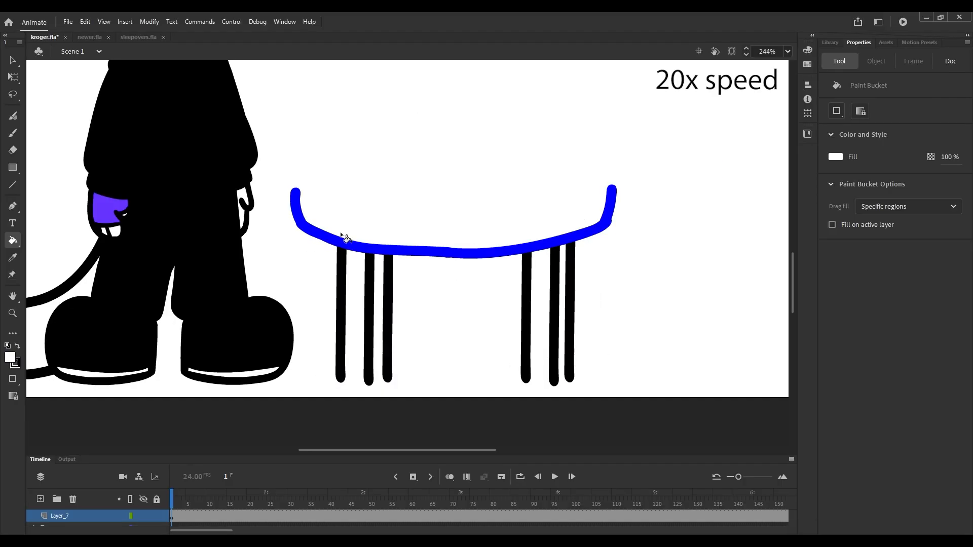
pyautogui.hotkey('ctrl', 'z')
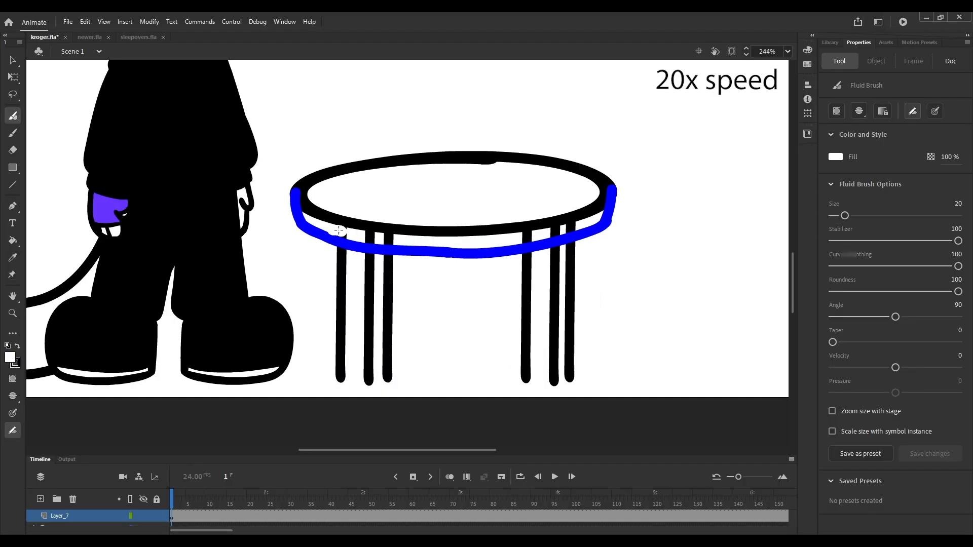
pyautogui.click(343, 241)
pyautogui.scroll(5, 378, 247)
pyautogui.press('b')
pyautogui.moveTo(148, 141)
pyautogui.mouseDown()
pyautogui.moveTo(286, 187)
pyautogui.moveTo(480, 202)
pyautogui.moveTo(423, 202)
pyautogui.moveTo(481, 212)
pyautogui.moveTo(449, 199)
pyautogui.mouseUp()
pyautogui.press('x')
pyautogui.moveTo(304, 227)
pyautogui.mouseDown()
pyautogui.moveTo(367, 235)
pyautogui.moveTo(368, 242)
pyautogui.moveTo(390, 238)
pyautogui.moveTo(364, 231)
pyautogui.moveTo(405, 231)
pyautogui.mouseUp()
pyautogui.press('x')
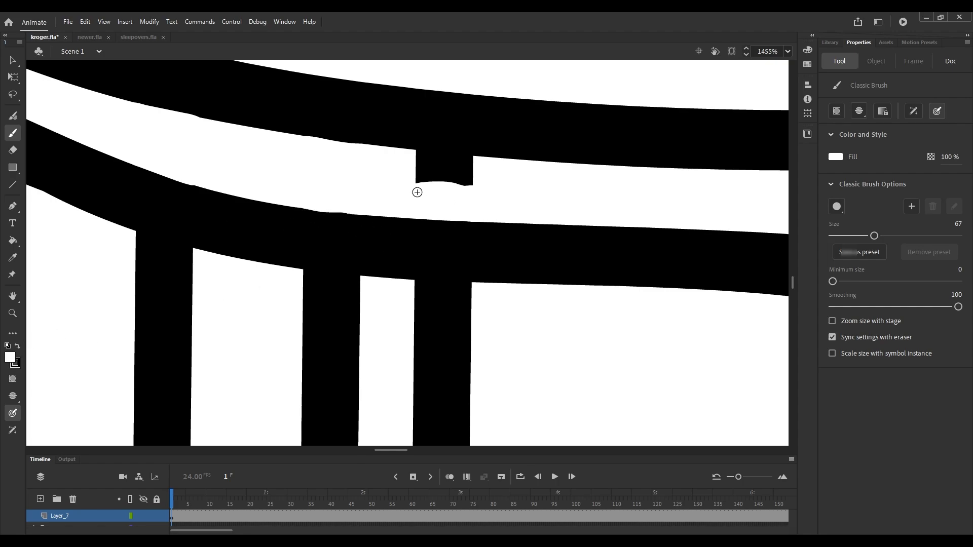
pyautogui.moveTo(417, 191); pyautogui.dragTo(413, 191)
# Paint the right-hand leg strokes inside the rim white, touch up the rim edge in black and save the file.
pyautogui.hscroll(10, 413, 191)
pyautogui.moveTo(294, 190); pyautogui.dragTo(424, 174)
pyautogui.moveTo(350, 157)
pyautogui.mouseDown()
pyautogui.moveTo(301, 167)
pyautogui.moveTo(535, 143)
pyautogui.moveTo(525, 137)
pyautogui.moveTo(531, 125)
pyautogui.moveTo(550, 122)
pyautogui.mouseUp()
pyautogui.click(17, 346)
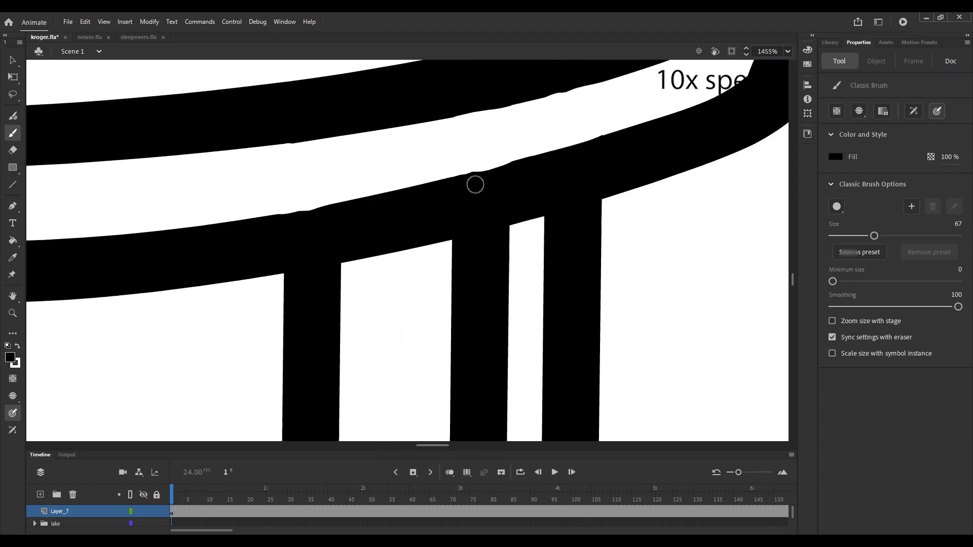
pyautogui.moveTo(476, 185); pyautogui.dragTo(499, 177)
pyautogui.hotkey('ctrl', 's')
# Close the bottoms of both table legs with black size 67 Classic Brush strokes and save the file.
pyautogui.scroll(5, 475, 184)
pyautogui.scroll(-5, 407, 252)
pyautogui.scroll(3, 90, 302)
pyautogui.moveTo(89, 302)
pyautogui.mouseDown()
pyautogui.moveTo(91, 289)
pyautogui.moveTo(260, 300)
pyautogui.moveTo(203, 323)
pyautogui.moveTo(271, 305)
pyautogui.moveTo(324, 320)
pyautogui.mouseUp()
pyautogui.hscroll(10, 407, 252)
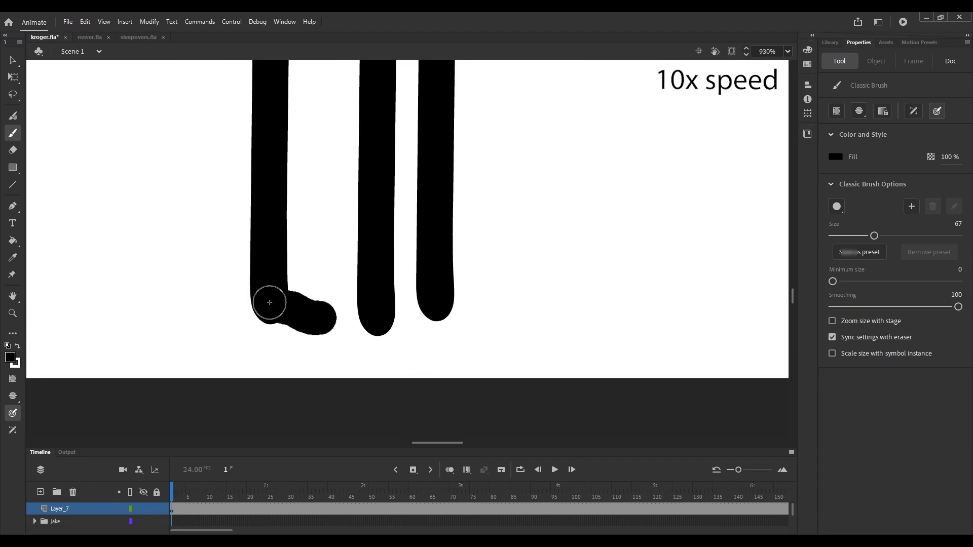
pyautogui.moveTo(269, 302); pyautogui.dragTo(378, 322)
pyautogui.moveTo(377, 323); pyautogui.dragTo(436, 305)
pyautogui.scroll(-10, 464, 294)
pyautogui.scroll(-3, 452, 310)
pyautogui.hotkey('ctrl', 's')
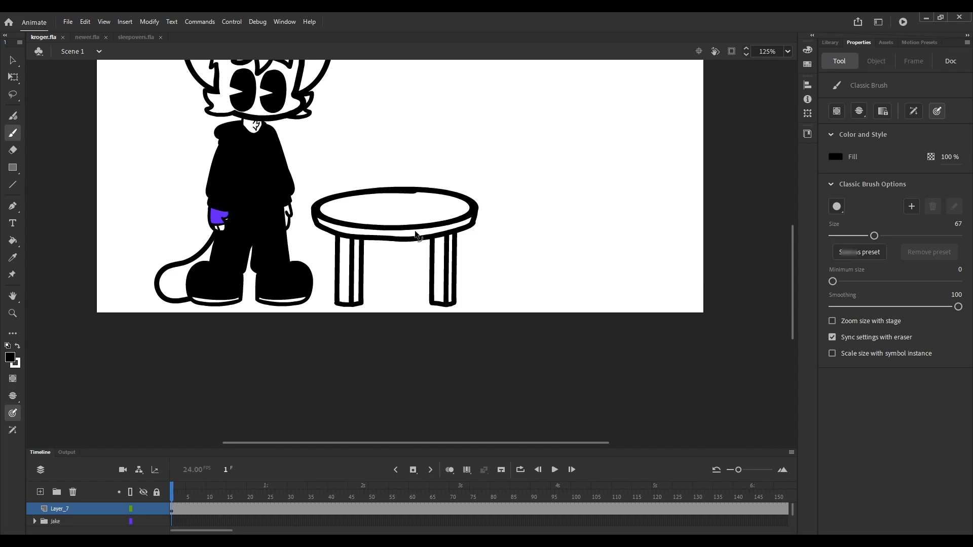
pyautogui.scroll(5, 413, 228)
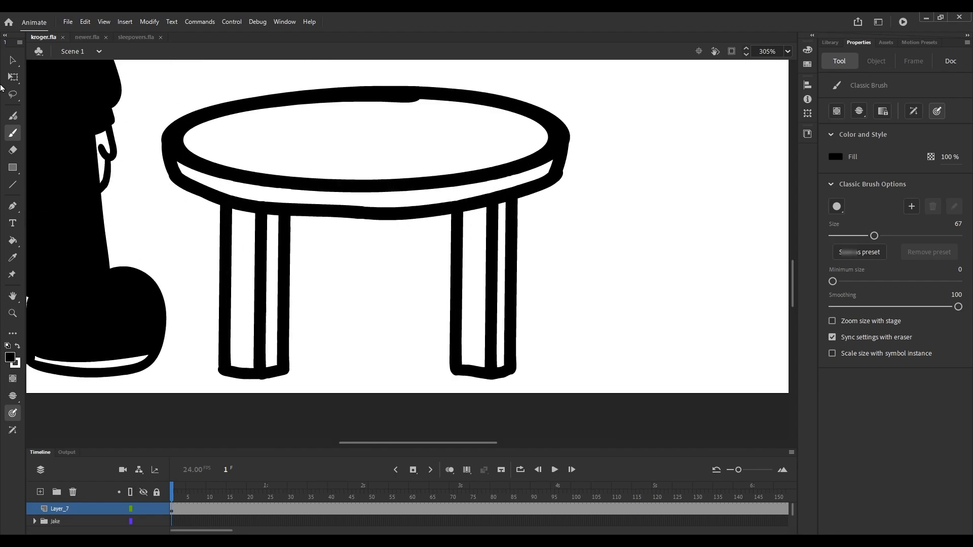
pyautogui.click(13, 116)
pyautogui.moveTo(293, 271); pyautogui.dragTo(299, 279)
pyautogui.hotkey('ctrl', 'z')
pyautogui.scroll(-1, 298, 258)
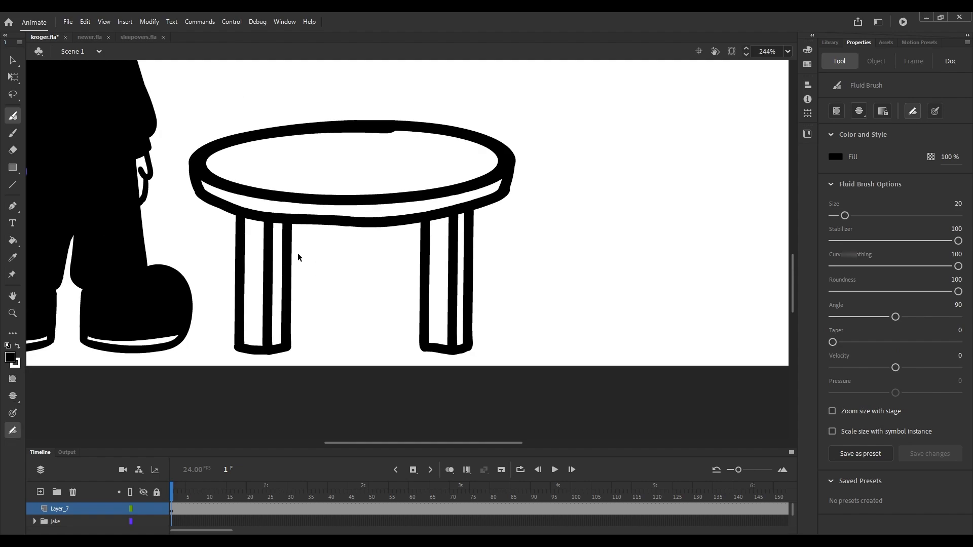
pyautogui.hotkey('ctrl', 's')
# Try a straight black line above the table and an oval to its right, both with stroke size 8.
pyautogui.press('n')
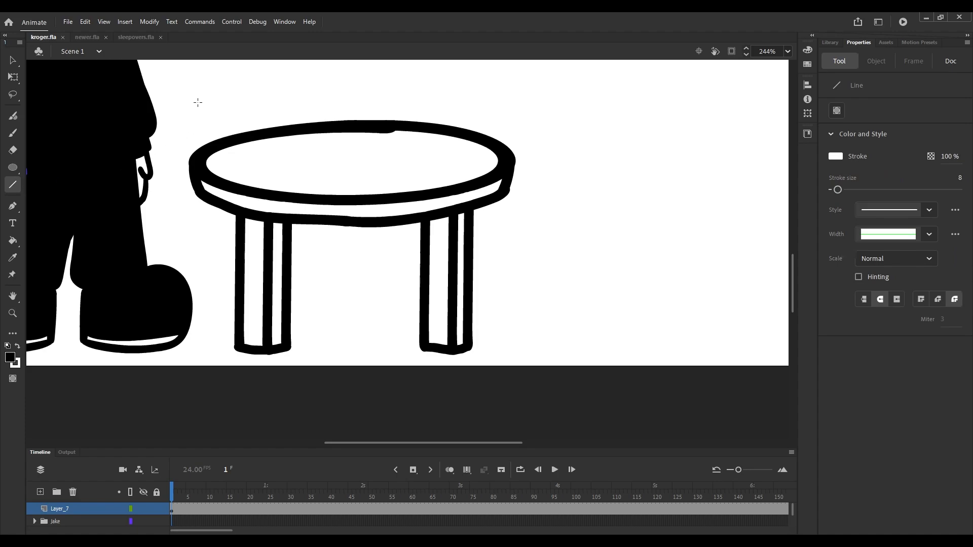
pyautogui.click(19, 347)
pyautogui.moveTo(211, 103); pyautogui.dragTo(578, 70)
pyautogui.press('o')
pyautogui.moveTo(522, 114); pyautogui.dragTo(672, 158)
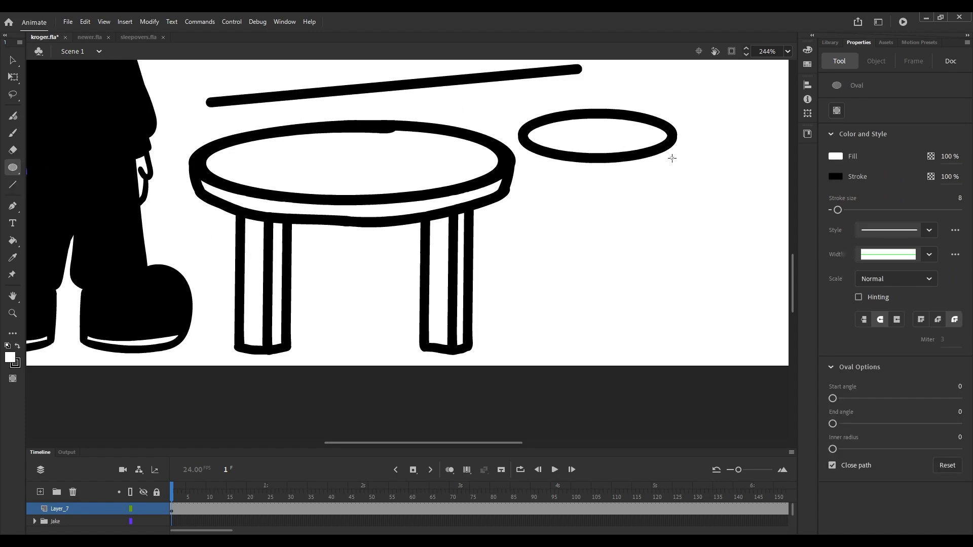
pyautogui.click(13, 77)
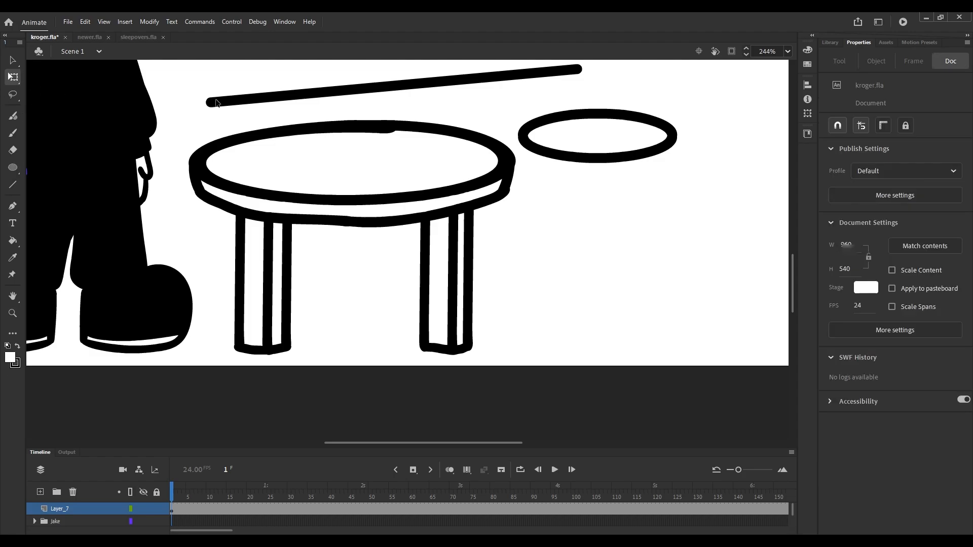
pyautogui.hotkey('ctrl', 'z')
pyautogui.hotkey('ctrl', 'z')
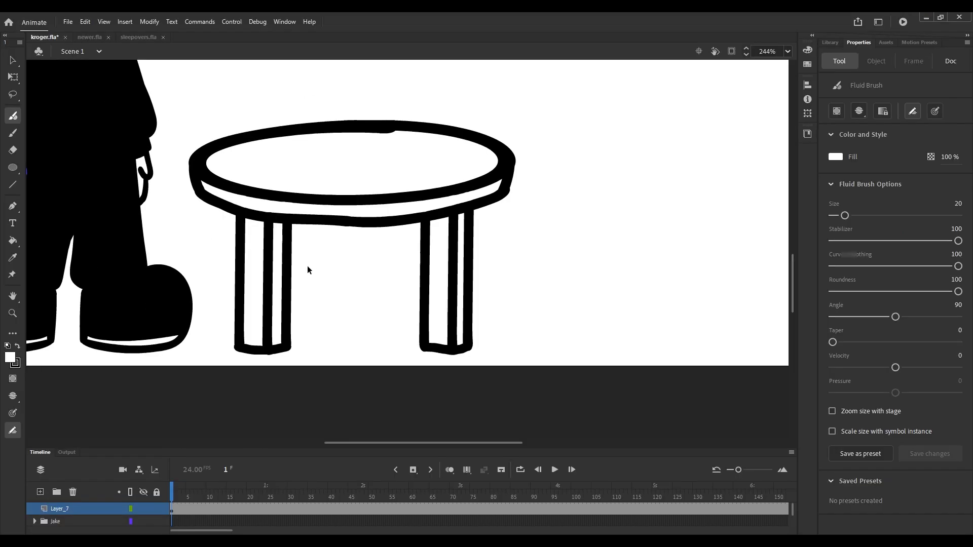
pyautogui.click(17, 346)
pyautogui.hotkey('ctrl', 'a')
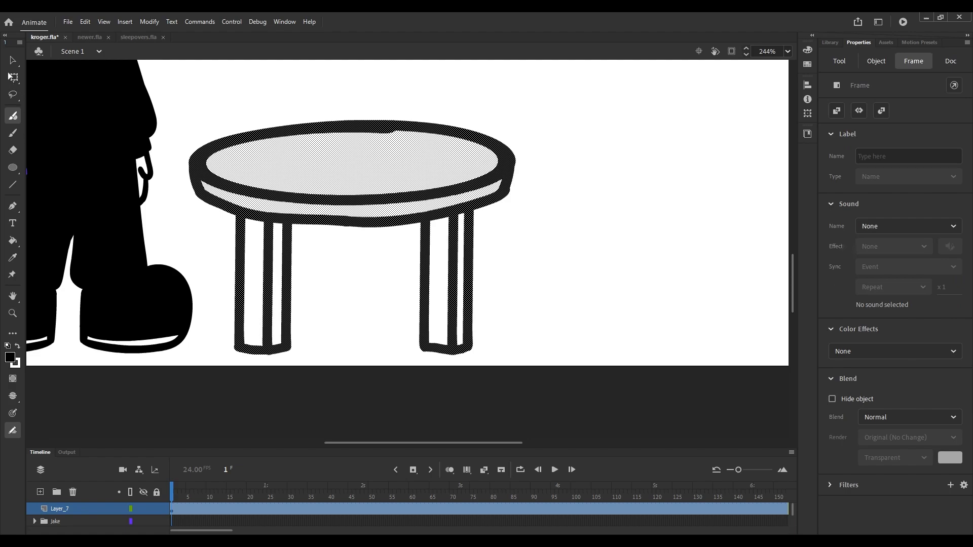
pyautogui.press('q')
pyautogui.click(208, 113)
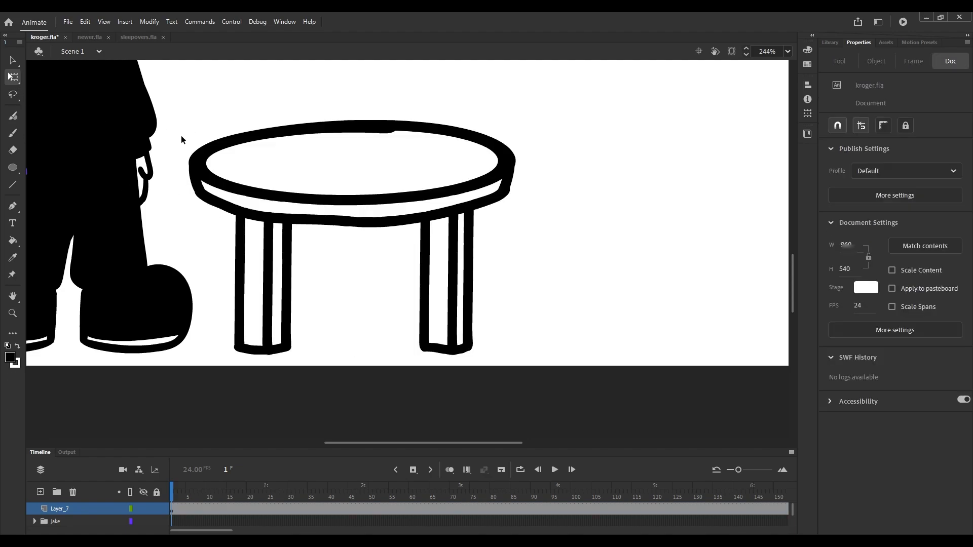
pyautogui.click(18, 346)
pyautogui.click(12, 241)
pyautogui.click(13, 77)
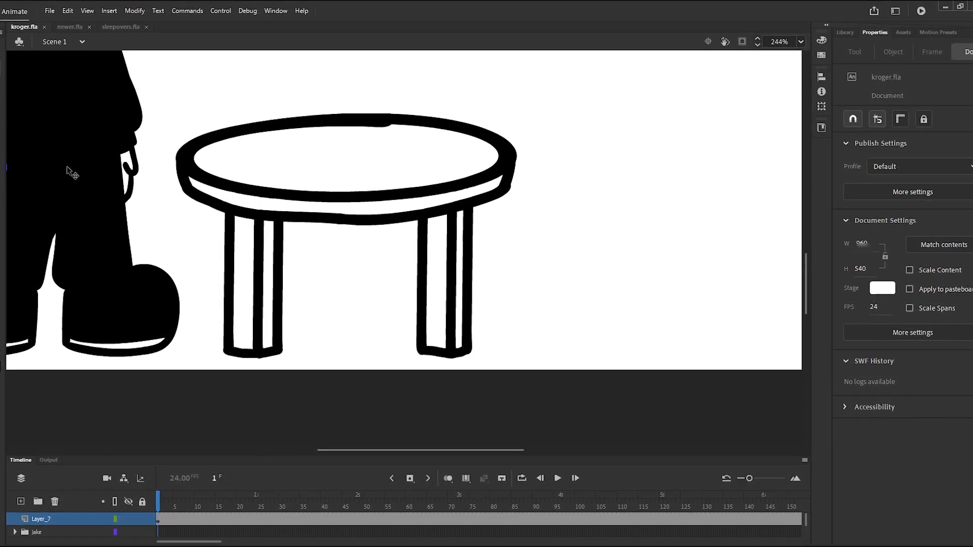
# Brush a blue vertical stroke left of the table's left leg and duplicate it twice to outline another leg.
pyautogui.press('b')
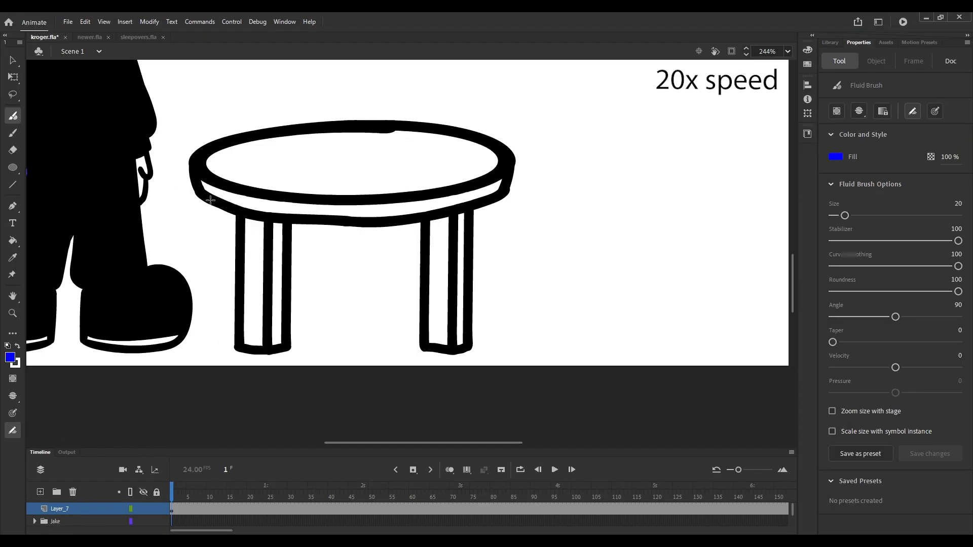
pyautogui.moveTo(210, 203); pyautogui.dragTo(207, 349)
pyautogui.press('q')
pyautogui.moveTo(209, 268); pyautogui.dragTo(237, 272)
pyautogui.moveTo(241, 306); pyautogui.dragTo(254, 306)
pyautogui.moveTo(250, 205); pyautogui.dragTo(251, 211)
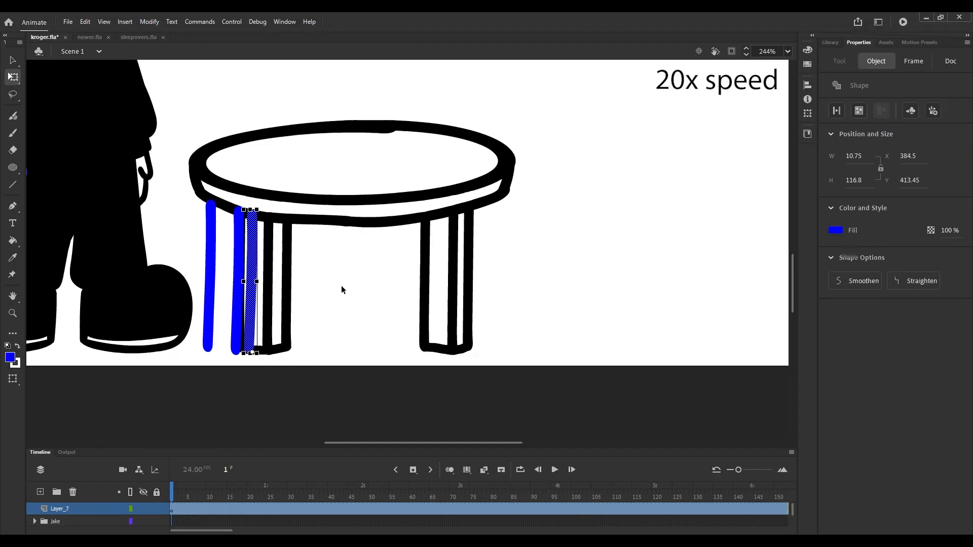
# Copy the three blue strokes to the table's right leg and move each one up to meet the tabletop rim.
pyautogui.moveTo(315, 388); pyautogui.dragTo(196, 188)
pyautogui.moveTo(210, 327); pyautogui.dragTo(454, 329)
pyautogui.click(548, 304)
pyautogui.click(453, 283)
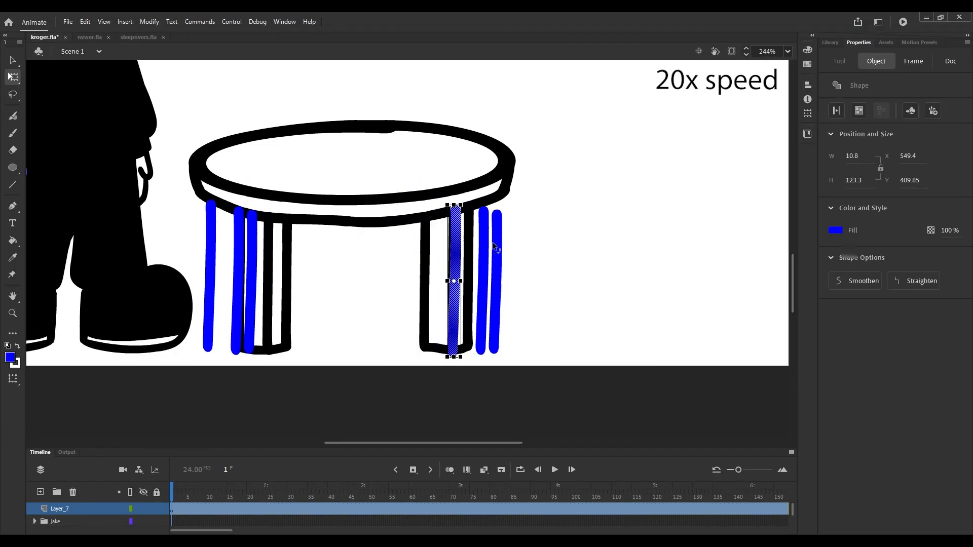
pyautogui.moveTo(452, 282); pyautogui.dragTo(450, 276)
pyautogui.scroll(2, 486, 159)
pyautogui.click(501, 223)
pyautogui.moveTo(485, 219); pyautogui.dragTo(484, 212)
pyautogui.click(449, 284)
# Paint out in white the top of the innermost right-hand blue stroke where it enters the rim, and save the file.
pyautogui.press('b')
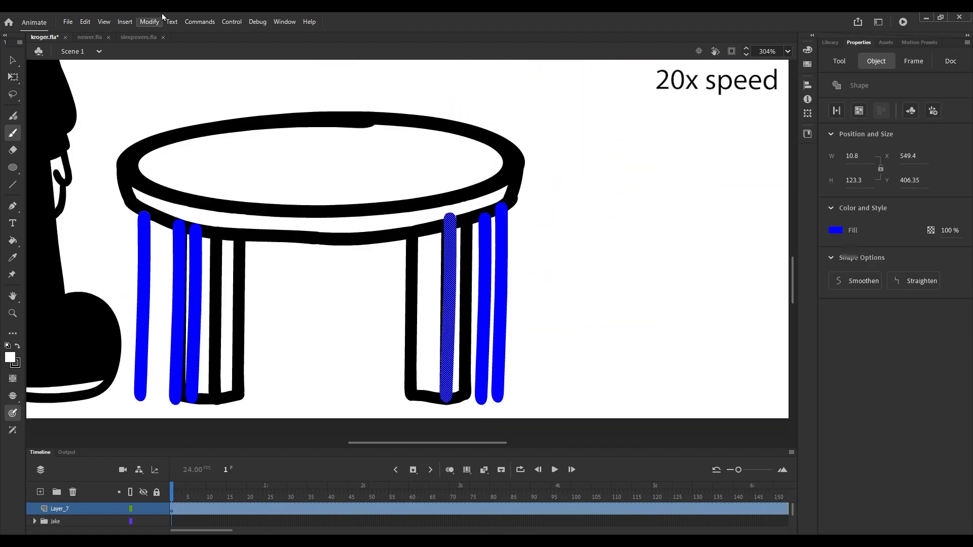
pyautogui.scroll(7, 475, 217)
pyautogui.moveTo(382, 229)
pyautogui.mouseDown()
pyautogui.moveTo(404, 230)
pyautogui.moveTo(318, 241)
pyautogui.mouseUp()
pyautogui.scroll(-6, 424, 244)
pyautogui.hotkey('ctrl', 's')
# Close the bottoms of both blue leg outlines with red size 67 Classic Brush strokes.
pyautogui.click(835, 157)
pyautogui.scroll(-3, 462, 304)
pyautogui.scroll(1, 462, 305)
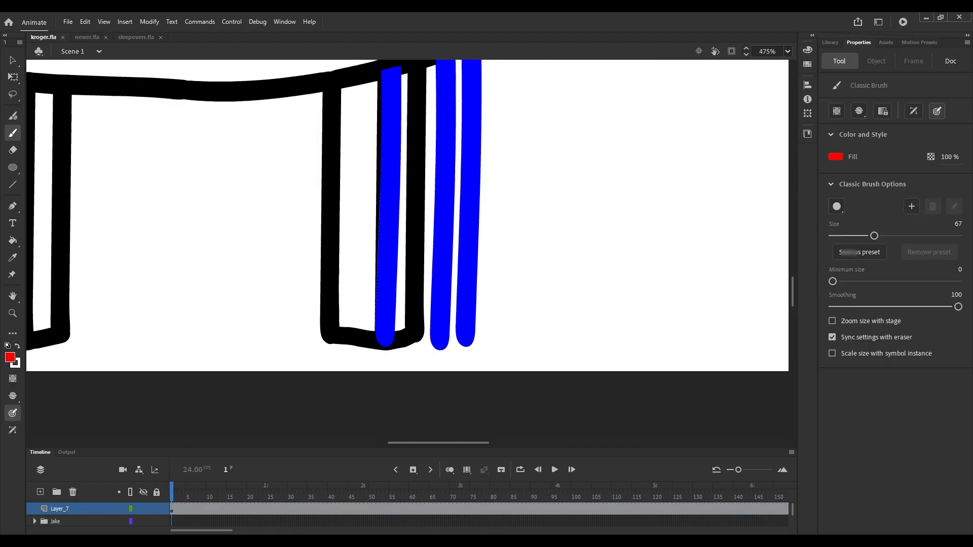
pyautogui.scroll(4, 433, 338)
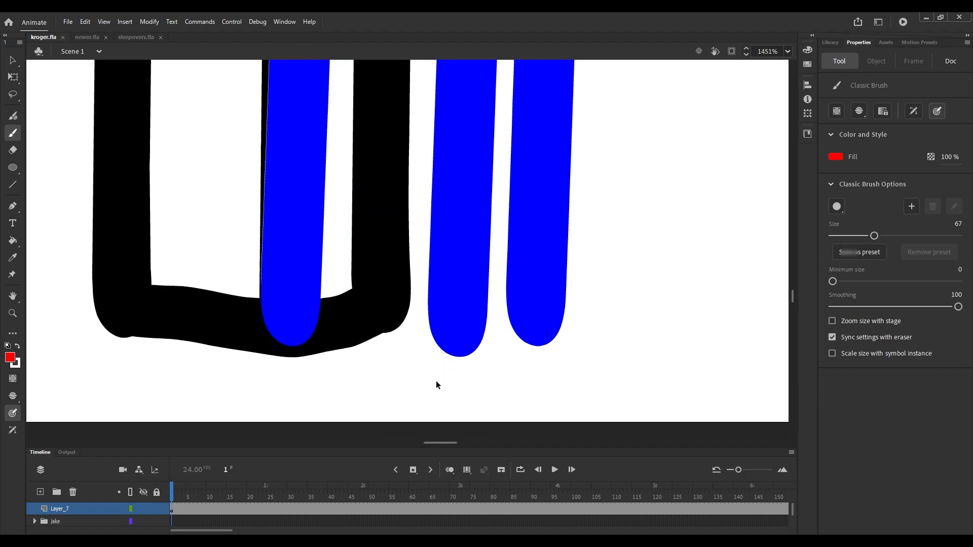
pyautogui.moveTo(396, 327); pyautogui.dragTo(442, 388)
pyautogui.hotkey('ctrl', 'z')
pyautogui.scroll(-2, 449, 388)
pyautogui.moveTo(431, 354); pyautogui.dragTo(438, 419)
pyautogui.hotkey('ctrl', 'z')
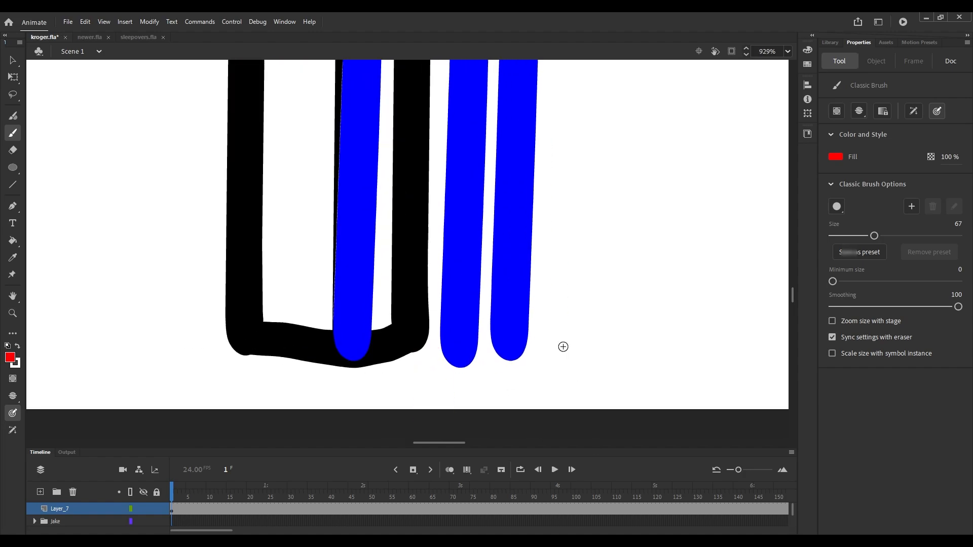
pyautogui.moveTo(350, 343)
pyautogui.mouseDown()
pyautogui.moveTo(419, 353)
pyautogui.moveTo(486, 345)
pyautogui.moveTo(461, 320)
pyautogui.mouseUp()
pyautogui.scroll(-8, 507, 372)
pyautogui.scroll(8, 352, 348)
pyautogui.scroll(-5, 471, 318)
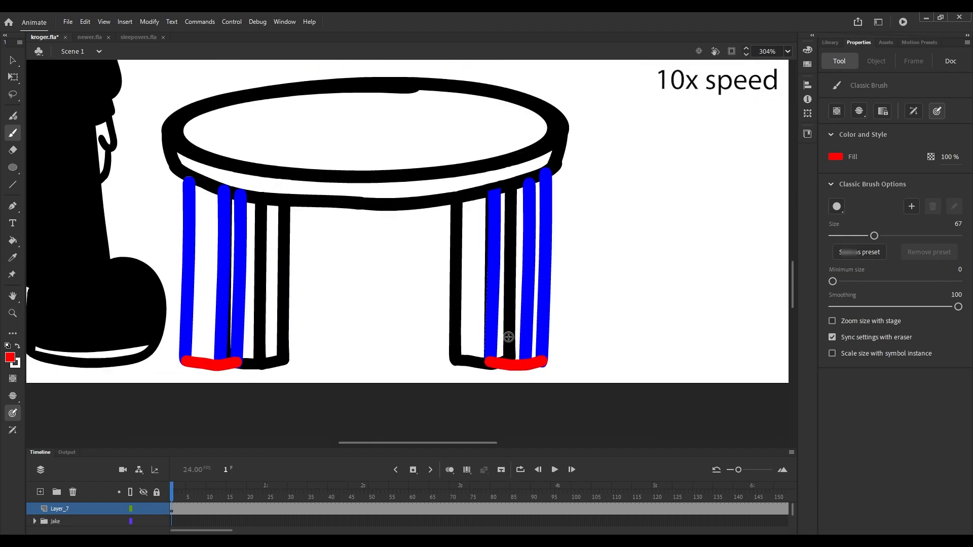
# Clear the black line remnants between the left-hand blue strokes with white brush and Paint Bucket fills.
pyautogui.press('x')
pyautogui.press('k')
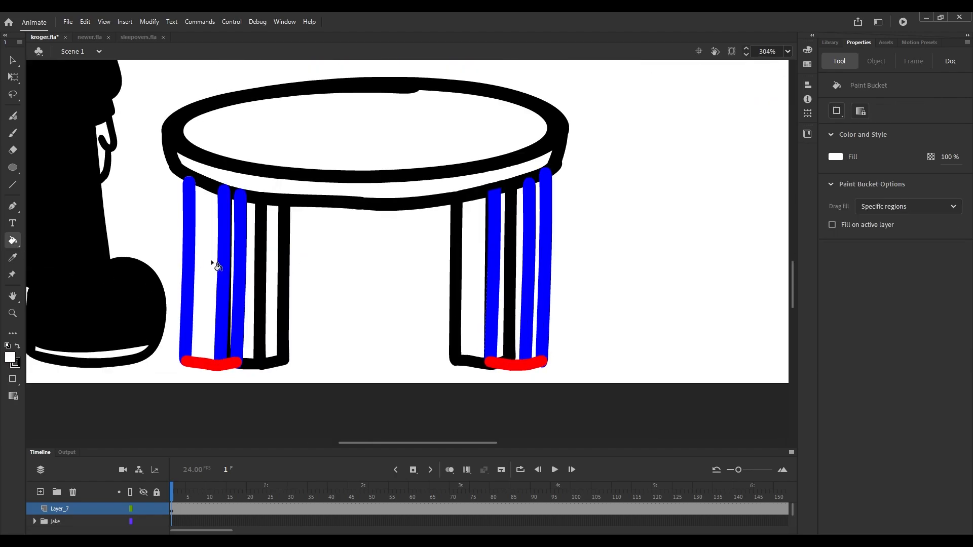
pyautogui.click(232, 352)
pyautogui.hotkey('ctrl', 'z')
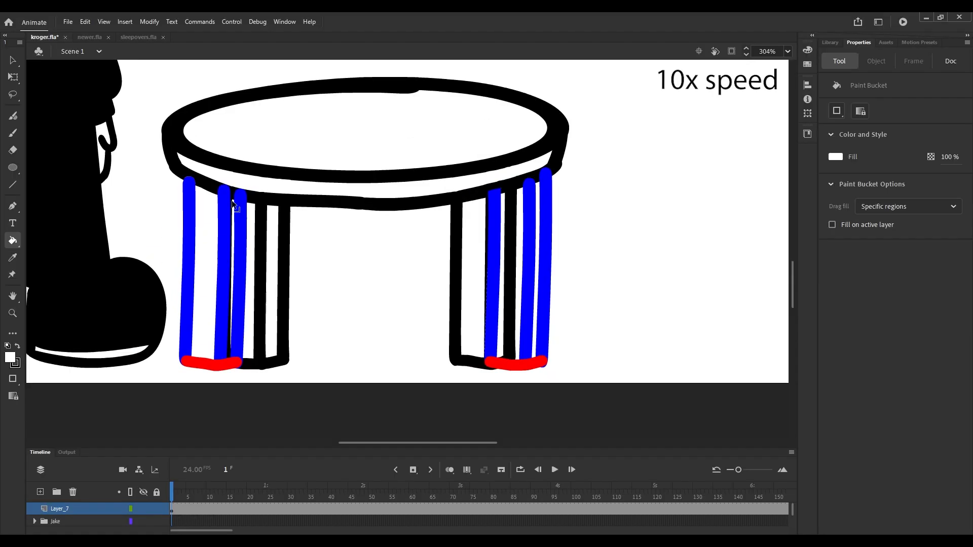
pyautogui.scroll(9, 223, 188)
pyautogui.press('b')
pyautogui.moveTo(304, 304); pyautogui.dragTo(309, 306)
pyautogui.press('k')
pyautogui.click(302, 375)
pyautogui.scroll(-6, 303, 355)
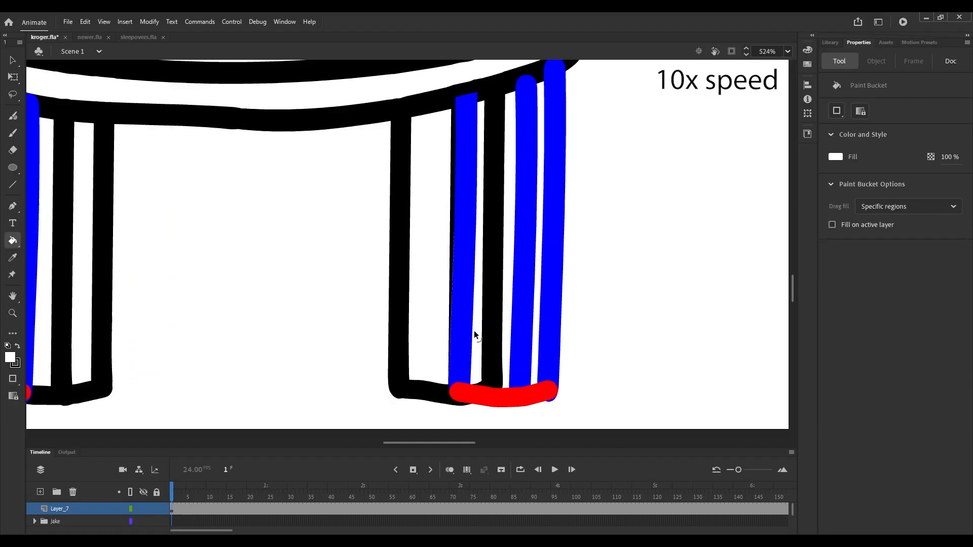
# Clear the old black leg line between the right-hand blue strokes with white brush and Paint Bucket fills.
pyautogui.scroll(3, 505, 105)
pyautogui.scroll(3, 473, 153)
pyautogui.press('b')
pyautogui.moveTo(465, 253); pyautogui.dragTo(491, 238)
pyautogui.scroll(-3, 492, 239)
pyautogui.press('k')
pyautogui.click(433, 341)
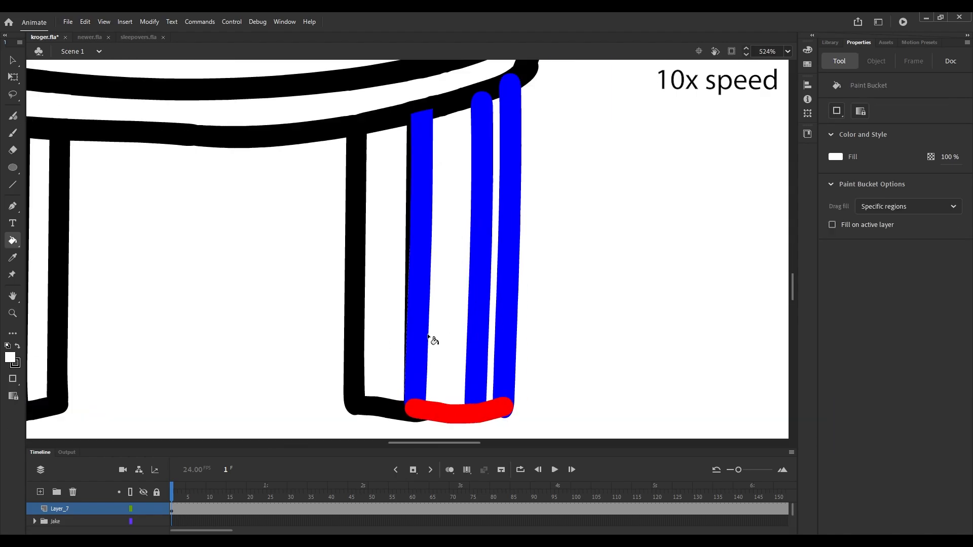
# Recolour the blue leg strokes and red leg bottoms black with the Paint Bucket.
pyautogui.scroll(-2, 435, 314)
pyautogui.click(87, 324)
pyautogui.click(123, 370)
pyautogui.click(424, 304)
pyautogui.click(449, 368)
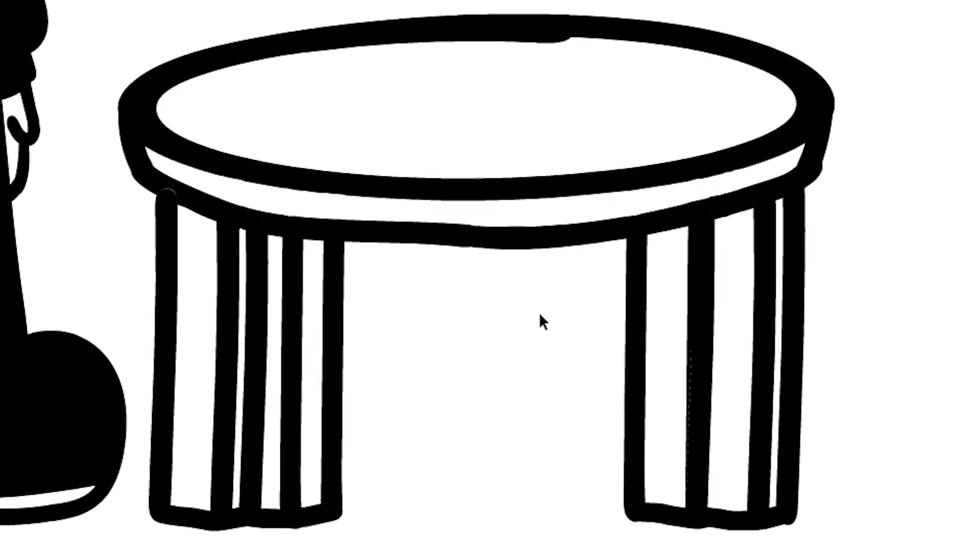
# Undo the second set of leg outlines, the strokes closing the original leg bottoms and the last rim touch-ups.
pyautogui.hotkey('ctrl', 'z')
pyautogui.hotkey('ctrl', 'z')
pyautogui.hotkey('ctrl', 'z')
pyautogui.hotkey('ctrl', 'z')
pyautogui.hotkey('ctrl', 'z')
pyautogui.hotkey('ctrl', 'z')
pyautogui.hotkey('ctrl', 'z')
pyautogui.hotkey('ctrl', 'z')
pyautogui.hotkey('ctrl', 'z')
pyautogui.hotkey('ctrl', 'z')
pyautogui.hotkey('ctrl', 'z')
pyautogui.hotkey('ctrl', 'z')
pyautogui.hotkey('ctrl', 'z')
pyautogui.hotkey('ctrl', 'z')
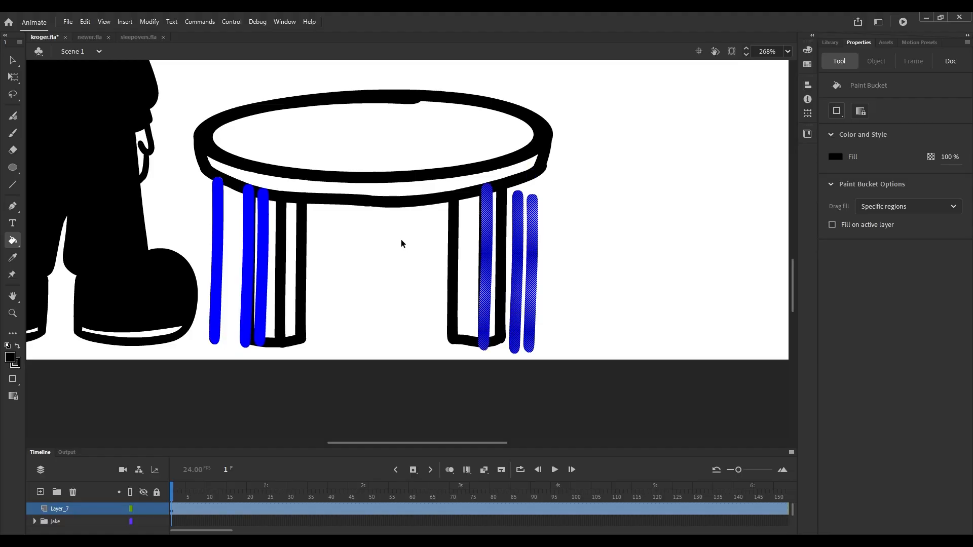
pyautogui.hotkey('ctrl', 'z')
pyautogui.hotkey('ctrl', 'z')
pyautogui.hotkey('ctrl', 'z')
pyautogui.hotkey('ctrl', 'z')
pyautogui.hotkey('ctrl', 'z')
pyautogui.hotkey('ctrl', 'z')
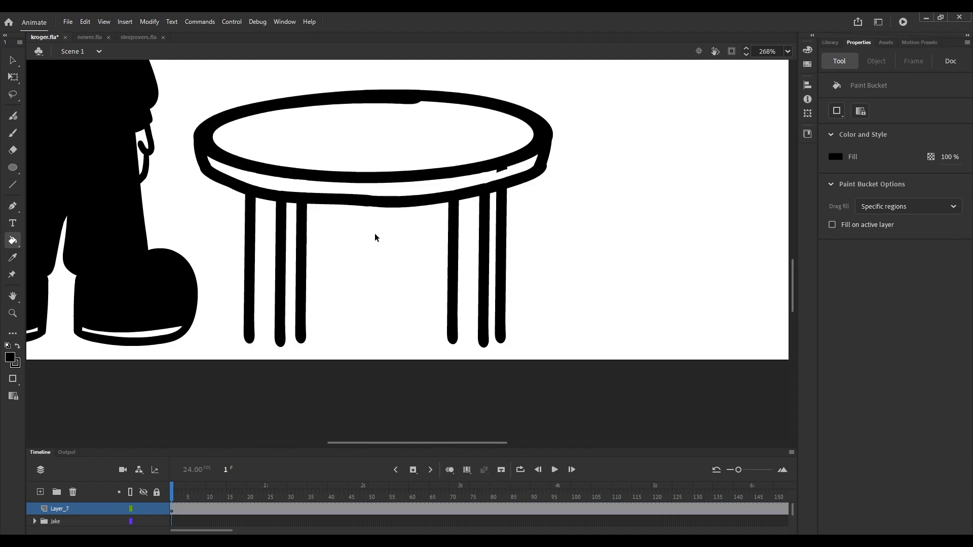
# Undo the last edits that left the table legs open at their lower ends, and save the file.
pyautogui.hotkey('ctrl', 'z')
pyautogui.hotkey('ctrl', 'z')
pyautogui.hotkey('ctrl', 'z')
pyautogui.click(13, 77)
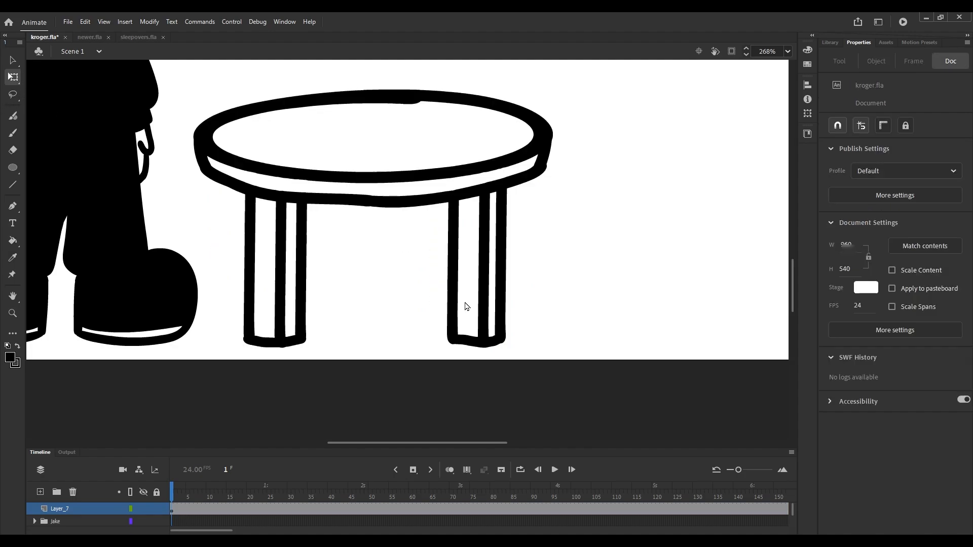
pyautogui.hotkey('ctrl', 's')
# Add a new layer above the table's layer, Layer_7.
pyautogui.scroll(-3, 358, 296)
pyautogui.scroll(-2, 372, 295)
pyautogui.scroll(5, 371, 292)
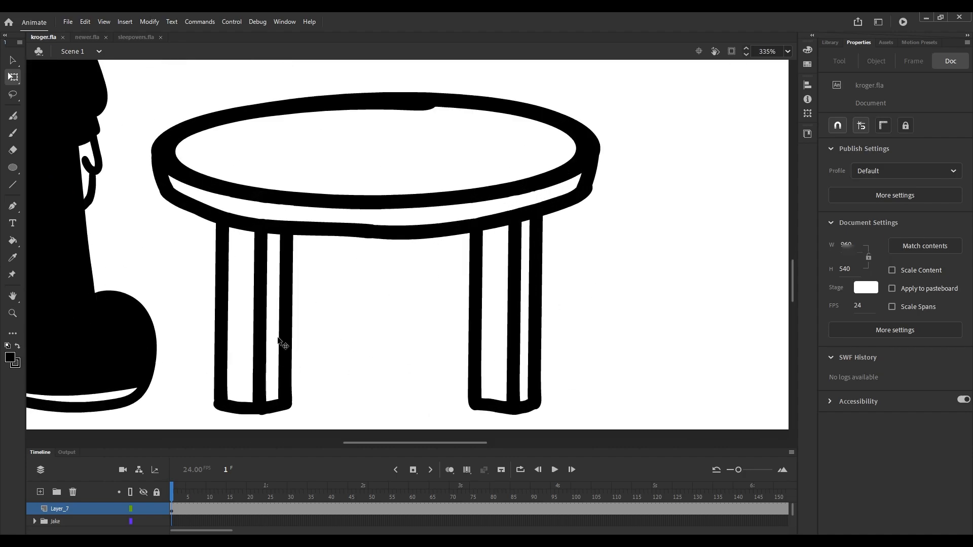
pyautogui.press('k')
pyautogui.scroll(-4, 462, 310)
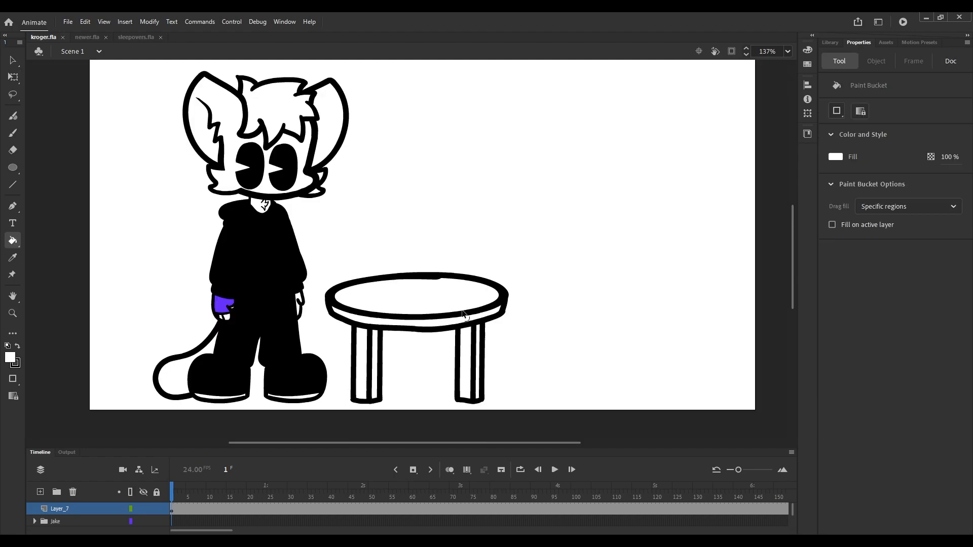
pyautogui.scroll(2, 463, 314)
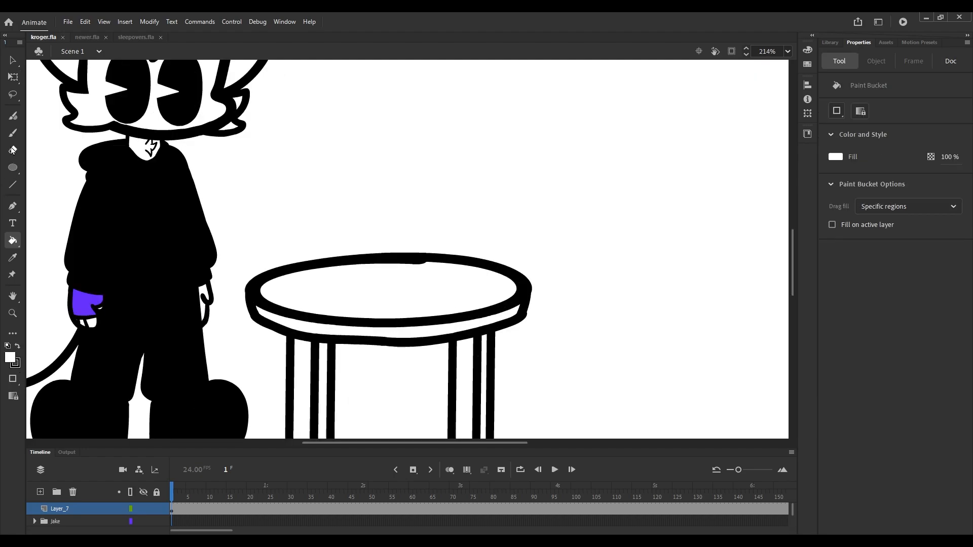
pyautogui.press('q')
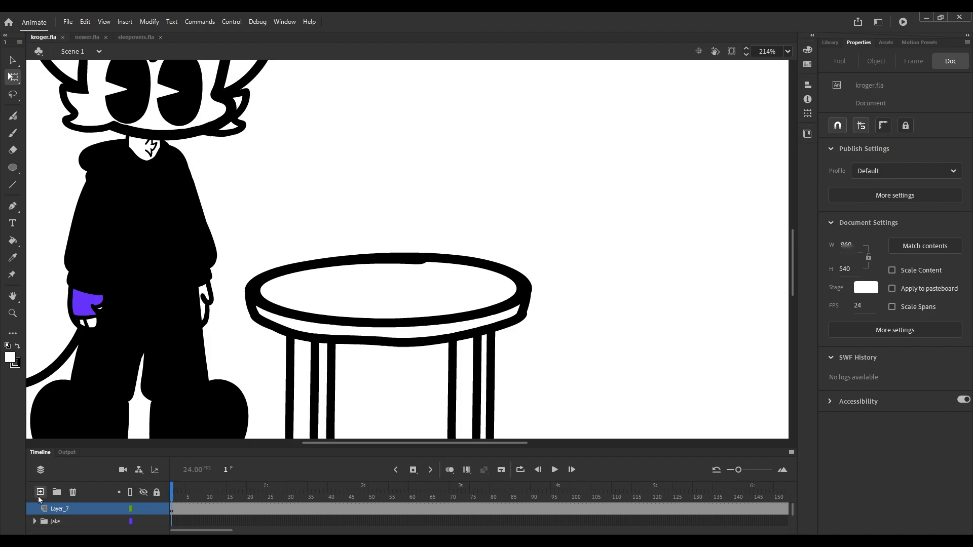
pyautogui.click(40, 492)
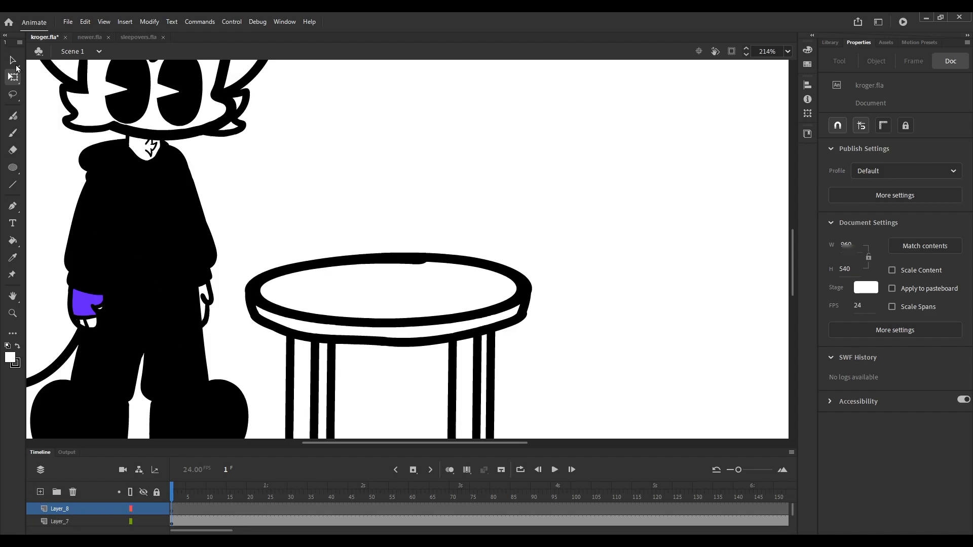
# Brush an angular black corner stroke about 65 by 58 px over the tabletop with the size 20 Fluid Brush.
pyautogui.click(13, 116)
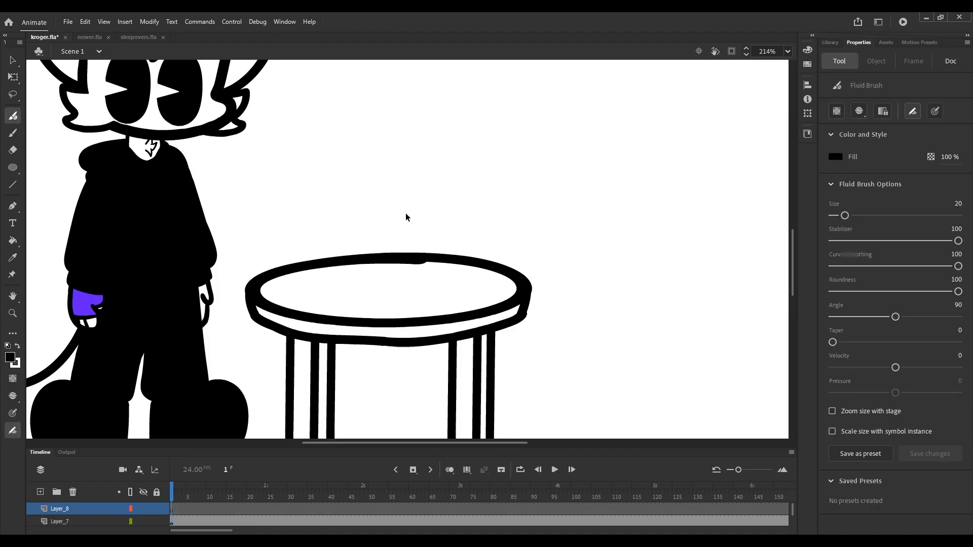
pyautogui.scroll(1, 405, 217)
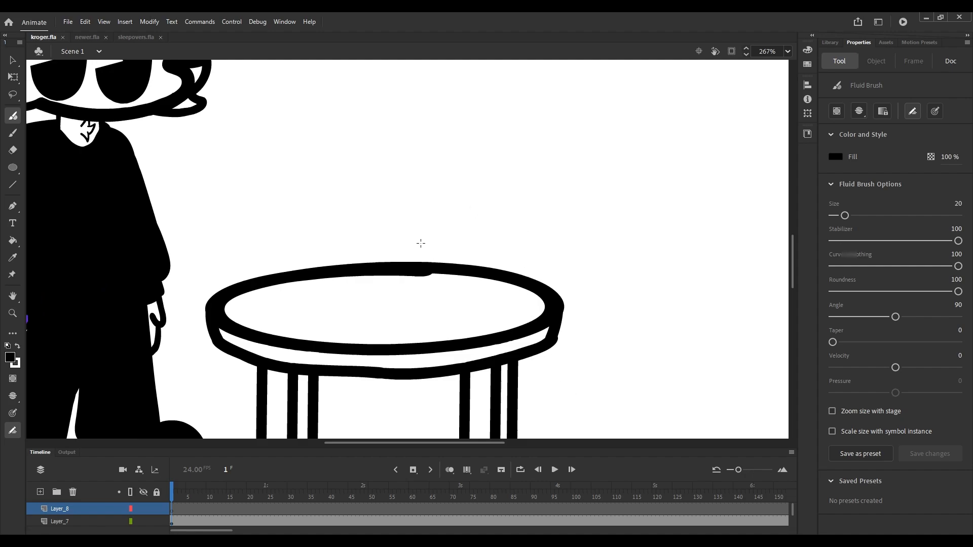
pyautogui.moveTo(446, 245)
pyautogui.mouseDown()
pyautogui.moveTo(451, 274)
pyautogui.moveTo(367, 314)
pyautogui.mouseUp()
pyautogui.press('q')
pyautogui.click(446, 264)
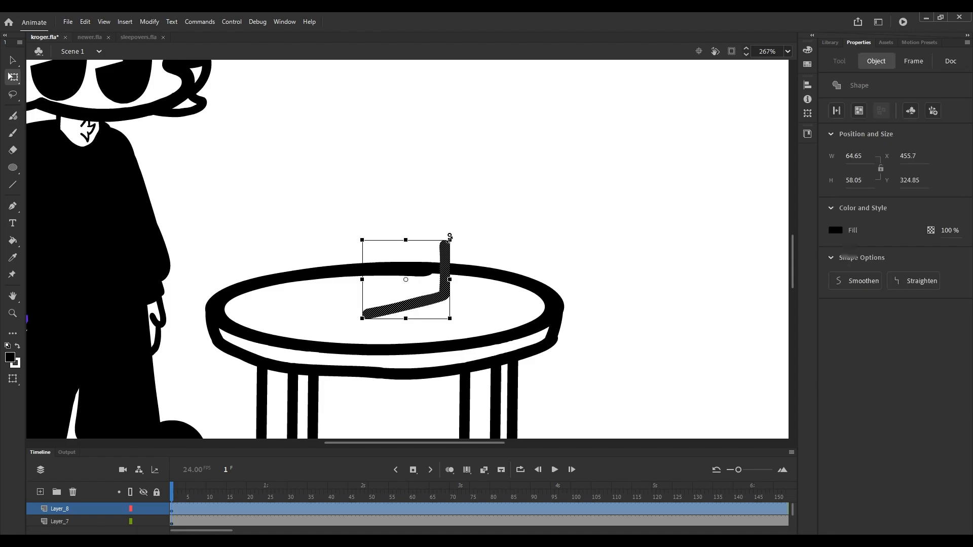
# Paste a copy of the corner stroke, flip it with width -79.15 and height -63.05, and place it to complete the box's front rectangle.
pyautogui.moveTo(450, 240); pyautogui.dragTo(460, 237)
pyautogui.hotkey('ctrl', 'c')
pyautogui.hotkey('ctrl', 'v')
pyautogui.click(849, 155)
pyautogui.write('-79.15')
pyautogui.scroll(6, 412, 243)
pyautogui.scroll(-5, 411, 244)
pyautogui.click(854, 180)
pyautogui.write('-63.05')
pyautogui.moveTo(367, 279)
pyautogui.mouseDown()
pyautogui.moveTo(423, 298)
pyautogui.moveTo(419, 282)
pyautogui.moveTo(339, 295)
pyautogui.moveTo(358, 368)
pyautogui.mouseUp()
# Brush the remaining black side and top edges to turn the front rectangle into a three-dimensional box.
pyautogui.click(387, 261)
pyautogui.click(453, 290)
pyautogui.hotkey('shift', 'b')
pyautogui.moveTo(341, 299); pyautogui.dragTo(358, 311)
# Convert the box drawing into a symbol named radio']- and open it with a second layer for the details.
pyautogui.press('q')
pyautogui.click(359, 311)
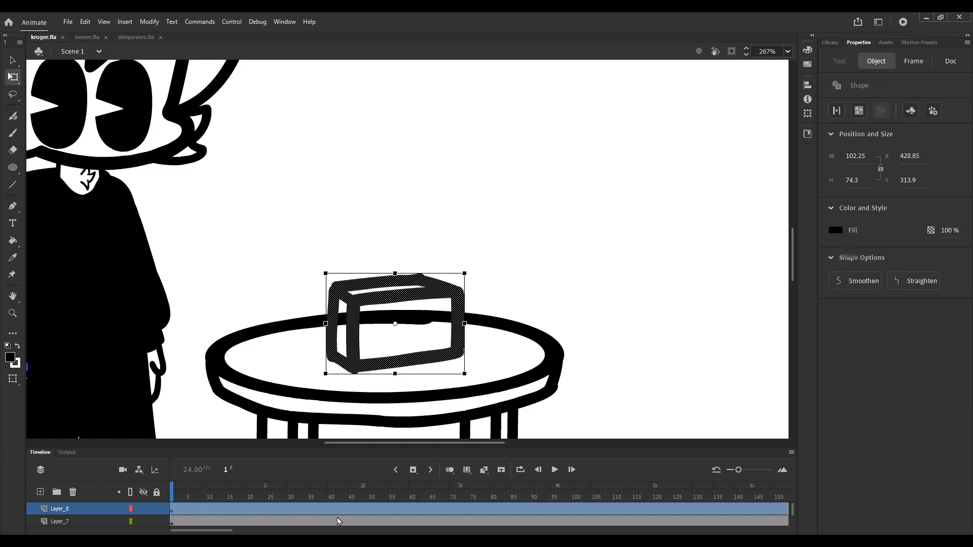
pyautogui.press('F8')
pyautogui.doubleClick(364, 304)
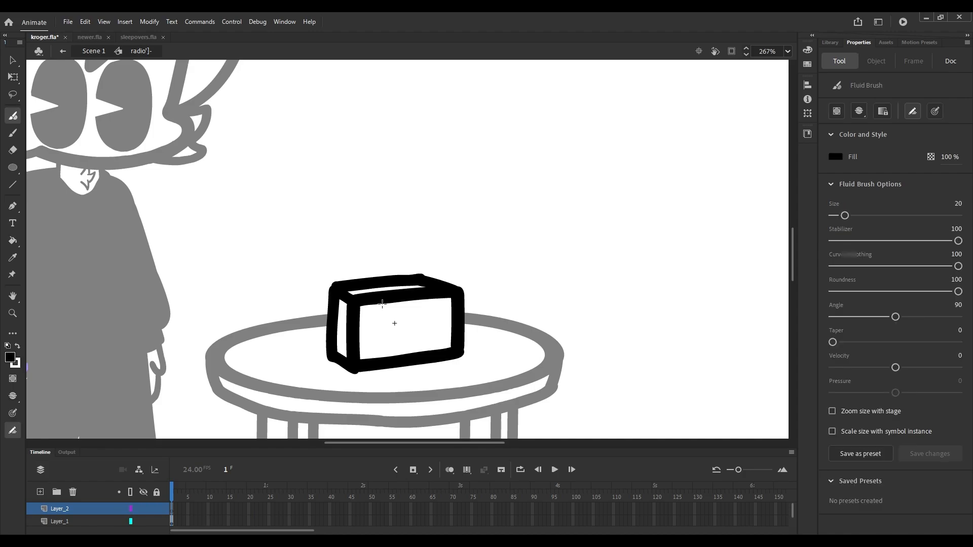
# Try a thick black speaker circle on the radio's front, undo it, and set the brush size to 10.
pyautogui.moveTo(383, 305); pyautogui.dragTo(394, 305)
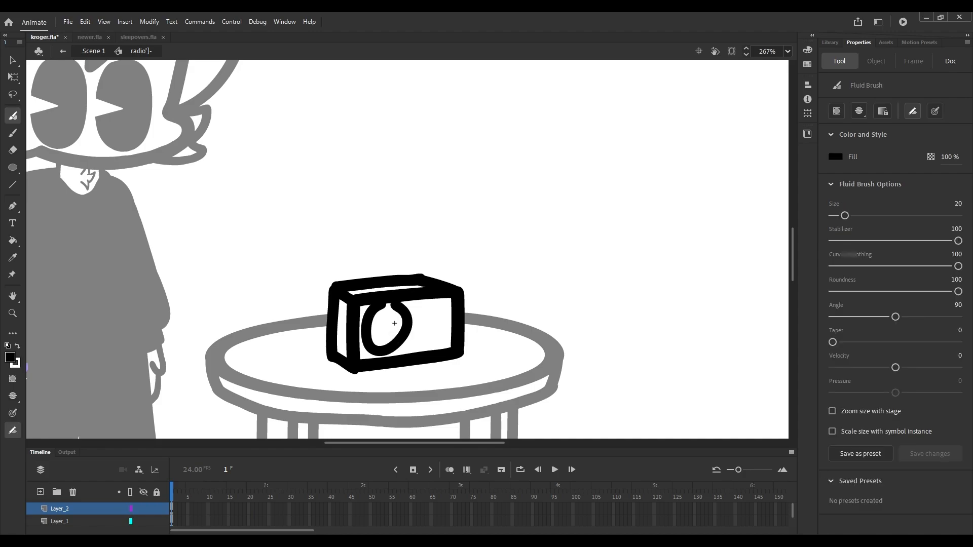
pyautogui.hotkey('ctrl', 'z')
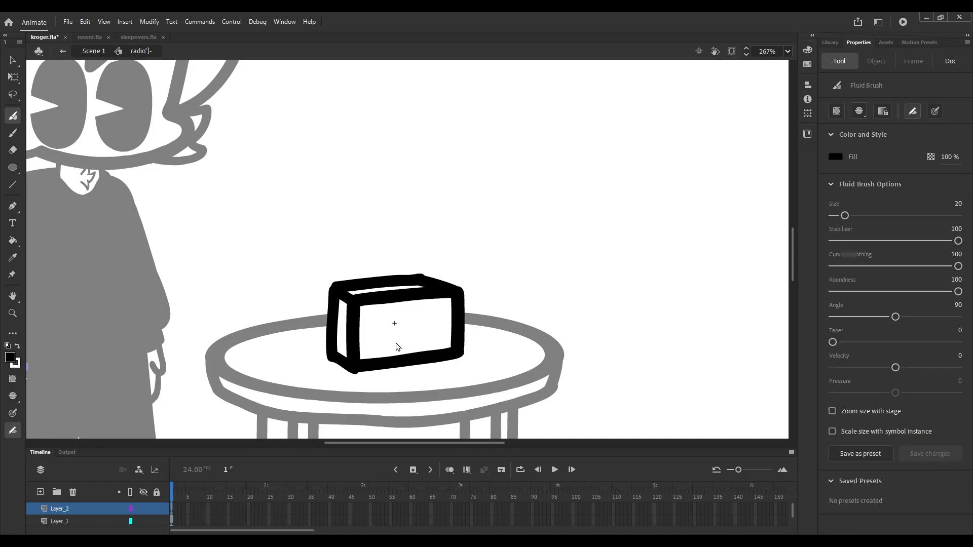
pyautogui.click(957, 204)
pyautogui.write('10')
pyautogui.press('Return')
# Try thinner black circle strokes on the radio's front, undo them, and change the brush colour to bright green.
pyautogui.moveTo(376, 313); pyautogui.dragTo(381, 337)
pyautogui.hotkey('ctrl', 'z')
pyautogui.scroll(1, 383, 339)
pyautogui.moveTo(380, 293)
pyautogui.mouseDown()
pyautogui.moveTo(368, 323)
pyautogui.moveTo(371, 311)
pyautogui.mouseUp()
pyautogui.hotkey('ctrl', 'z')
pyautogui.click(10, 358)
pyautogui.hotkey('ctrl', 'z')
# Try several freehand green circles in the empty area above the radio, undoing each one.
pyautogui.moveTo(425, 133); pyautogui.dragTo(404, 154)
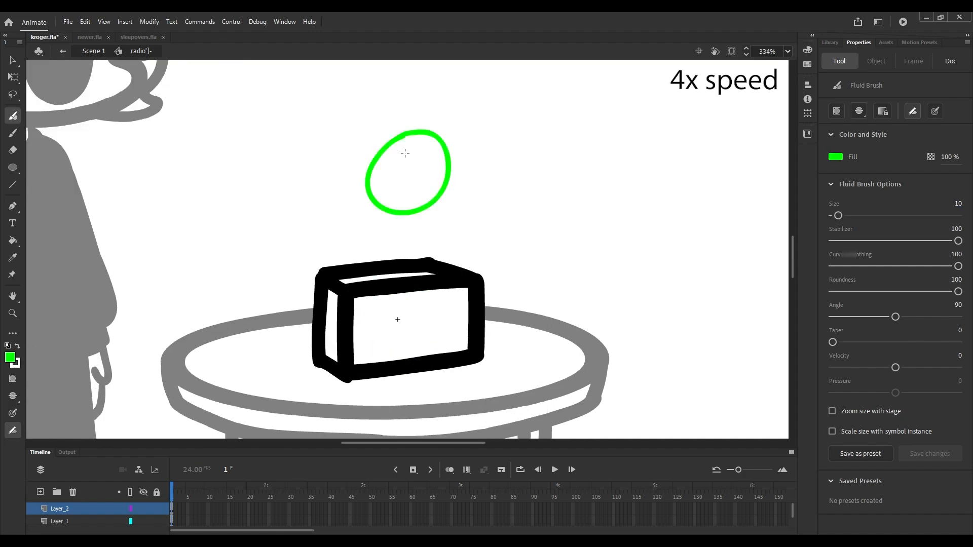
pyautogui.hotkey('ctrl', 'z')
pyautogui.moveTo(413, 114)
pyautogui.mouseDown()
pyautogui.moveTo(439, 134)
pyautogui.moveTo(476, 118)
pyautogui.mouseUp()
pyautogui.hotkey('ctrl', 'z')
pyautogui.hotkey('ctrl', 'z')
pyautogui.hotkey('ctrl', 'z')
pyautogui.moveTo(560, 93)
pyautogui.mouseDown()
pyautogui.moveTo(569, 111)
pyautogui.moveTo(522, 125)
pyautogui.mouseUp()
pyautogui.hotkey('ctrl', 'z')
pyautogui.moveTo(460, 108)
pyautogui.mouseDown()
pyautogui.moveTo(490, 123)
pyautogui.moveTo(471, 141)
pyautogui.mouseUp()
pyautogui.hotkey('ctrl', 'z')
pyautogui.hotkey('ctrl', 'z')
pyautogui.hotkey('ctrl', 'z')
# Redraw the green circle outline above the radio until one evenly round version is kept.
pyautogui.moveTo(473, 101)
pyautogui.mouseDown()
pyautogui.moveTo(436, 121)
pyautogui.moveTo(460, 145)
pyautogui.mouseUp()
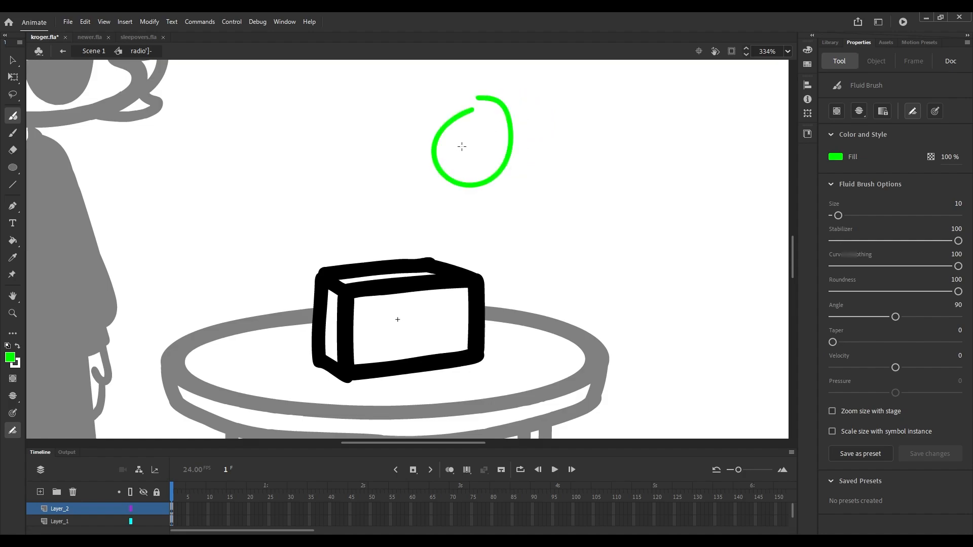
pyautogui.hotkey('ctrl', 'z')
pyautogui.hotkey('ctrl', 'z')
pyautogui.moveTo(473, 98)
pyautogui.mouseDown()
pyautogui.moveTo(481, 115)
pyautogui.moveTo(493, 108)
pyautogui.mouseUp()
pyautogui.hotkey('ctrl', 'z')
pyautogui.hotkey('ctrl', 'z')
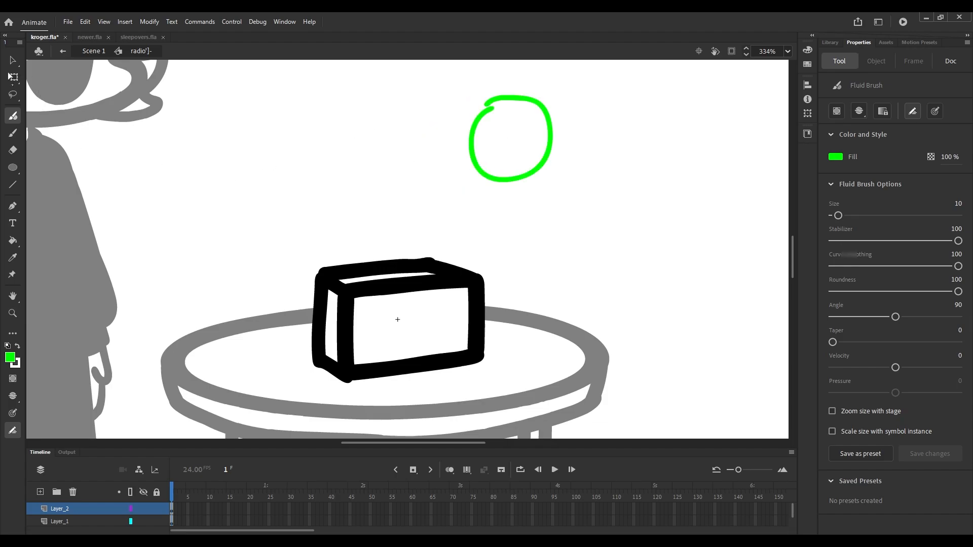
# Move the green circle onto the left part of the radio's front and shrink it to about 43 by 45 px.
pyautogui.press('q')
pyautogui.moveTo(419, 98); pyautogui.dragTo(562, 192)
pyautogui.moveTo(471, 138); pyautogui.dragTo(358, 327)
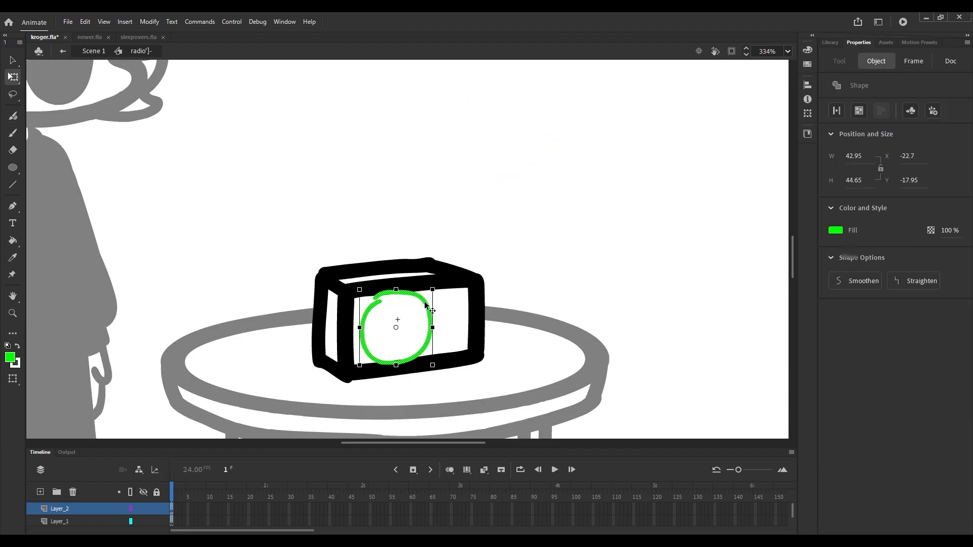
pyautogui.moveTo(424, 304); pyautogui.dragTo(414, 303)
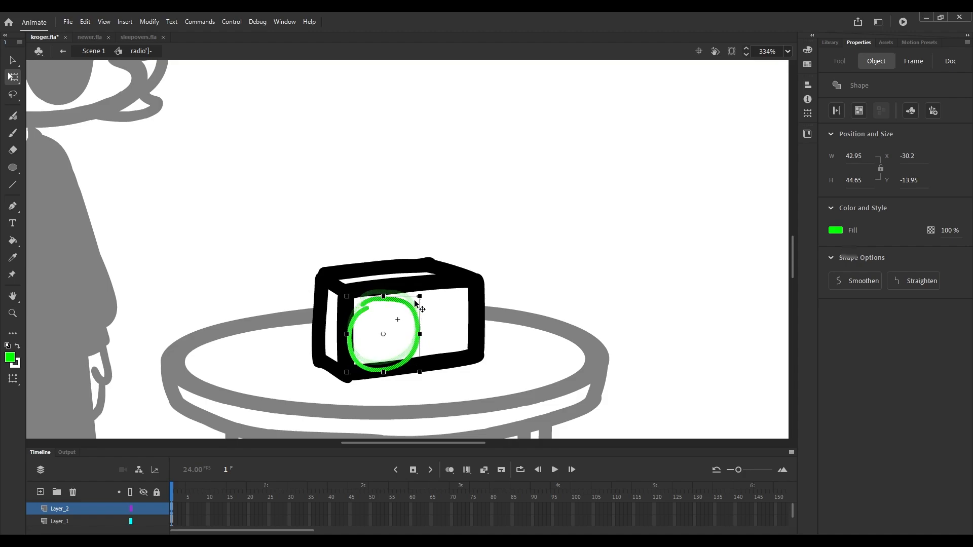
# Save the file and clean up the inside of the green circle's outline with the Eraser.
pyautogui.press('e')
pyautogui.hotkey('ctrl', 's')
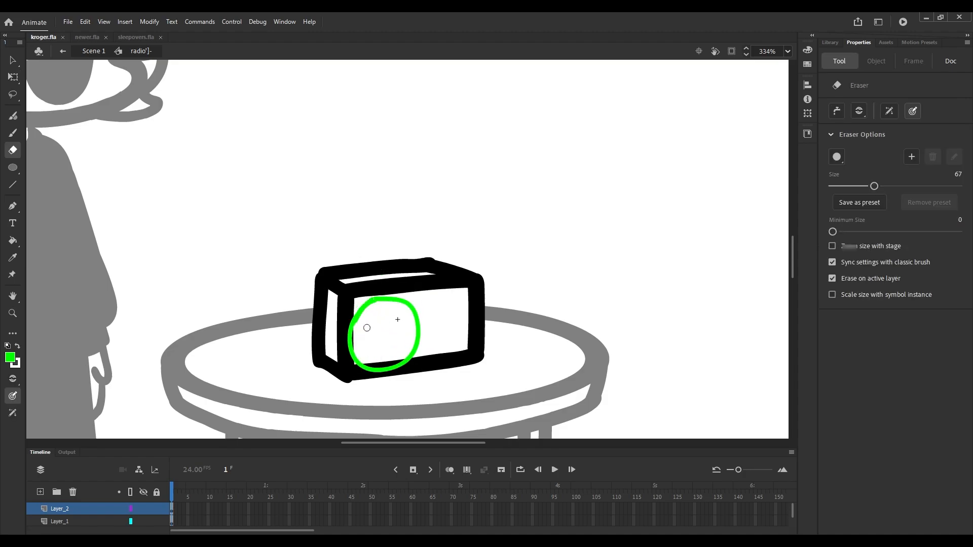
pyautogui.moveTo(367, 328); pyautogui.dragTo(380, 307)
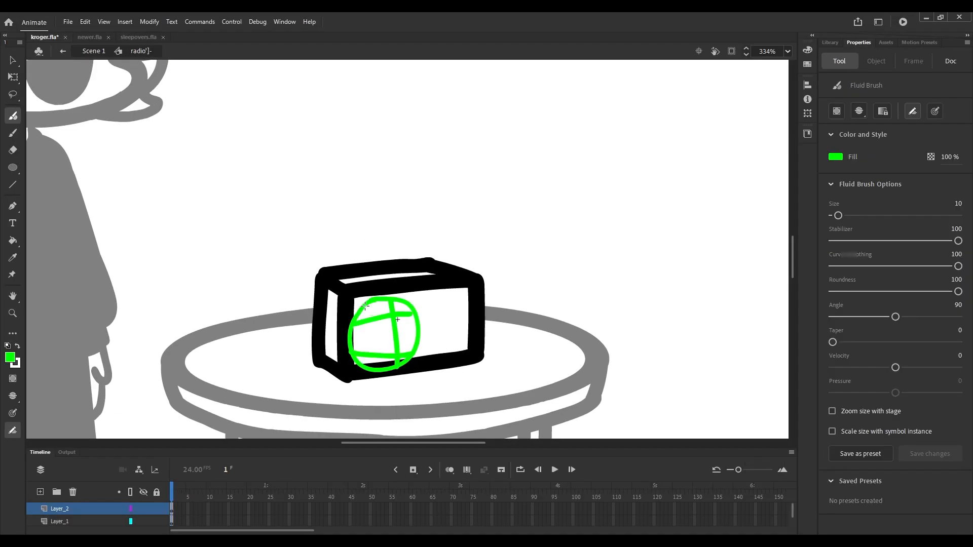
# Brush the left vertical grille line inside the green circle and undo the extra line across its middle.
pyautogui.moveTo(365, 305)
pyautogui.mouseDown()
pyautogui.moveTo(365, 372)
pyautogui.moveTo(378, 370)
pyautogui.mouseUp()
pyautogui.moveTo(352, 340); pyautogui.dragTo(417, 335)
pyautogui.hotkey('ctrl', 'z')
pyautogui.hotkey('ctrl', 'z')
# Select the green speaker grille and recolour it black.
pyautogui.press('q')
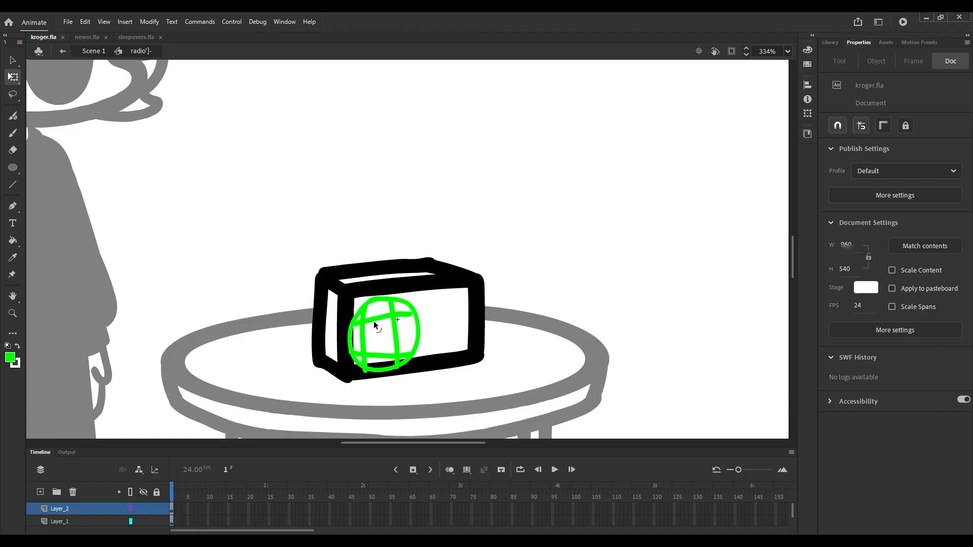
pyautogui.click(351, 324)
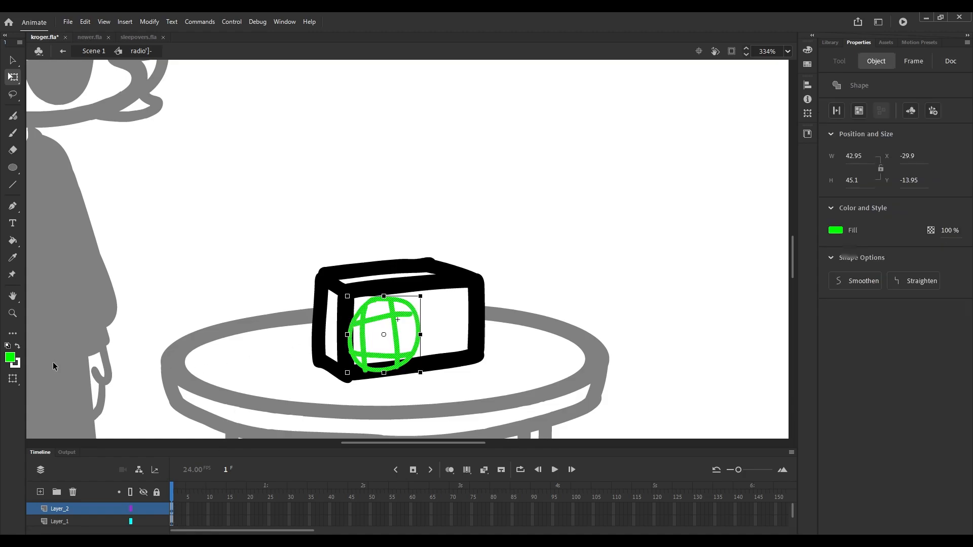
pyautogui.click(7, 347)
pyautogui.click(17, 347)
pyautogui.click(431, 304)
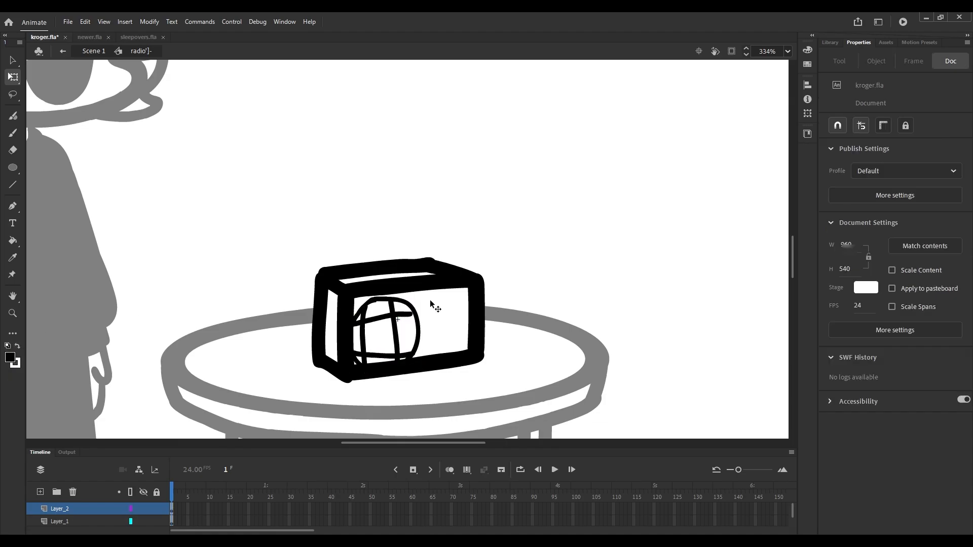
# Try extra black brush strokes on the speaker grille and undo them.
pyautogui.click(412, 339)
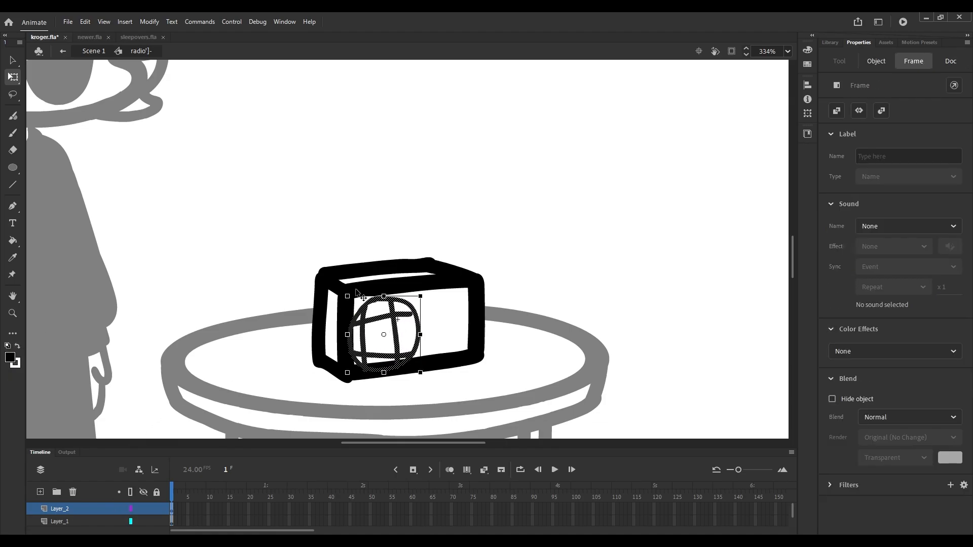
pyautogui.press('y')
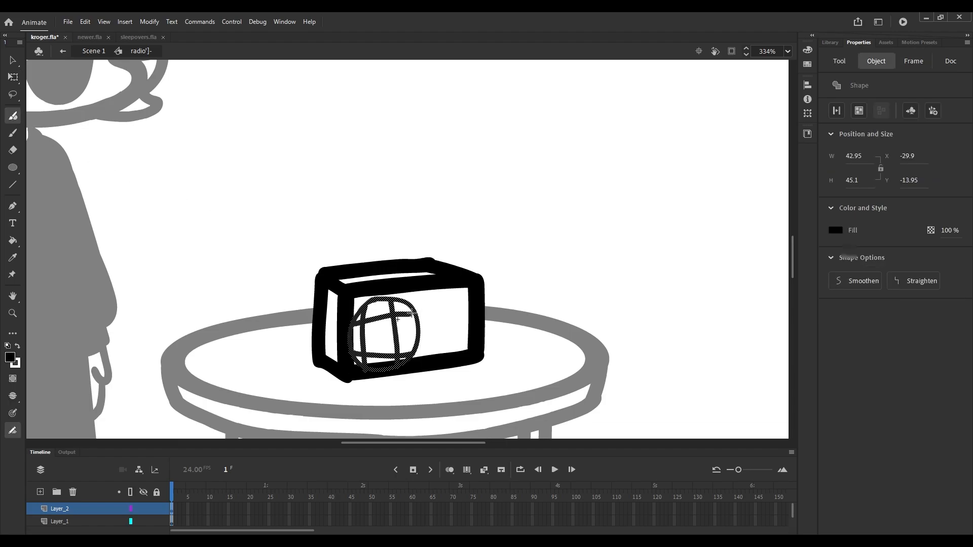
pyautogui.moveTo(410, 314); pyautogui.dragTo(415, 316)
pyautogui.hotkey('ctrl', 'z')
pyautogui.hotkey('ctrl', 'z')
pyautogui.hotkey('ctrl', 'z')
pyautogui.hotkey('ctrl', 'z')
pyautogui.hotkey('ctrl', 'z')
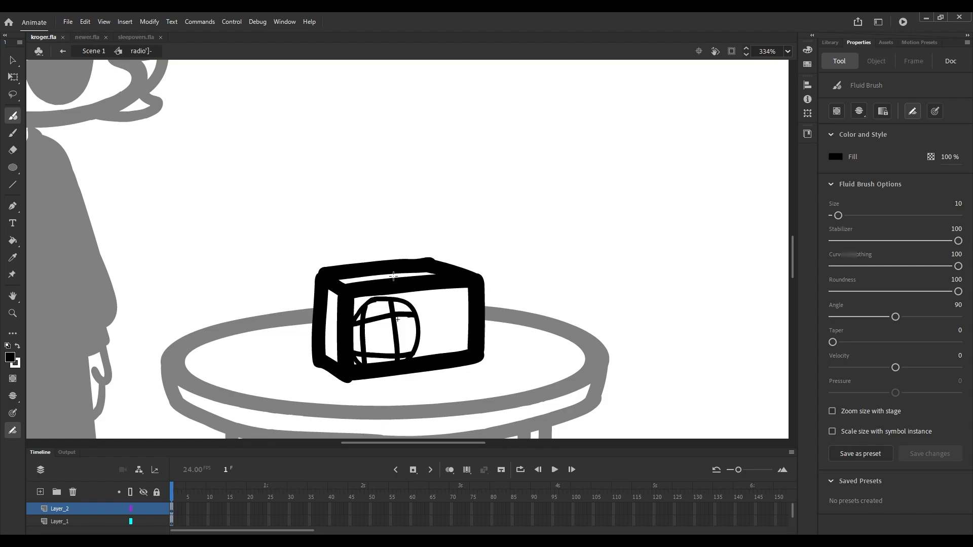
# Try outlining the speaker grille in white with the Ink Bottle at stroke size 8, and undo it.
pyautogui.press('q')
pyautogui.click(381, 320)
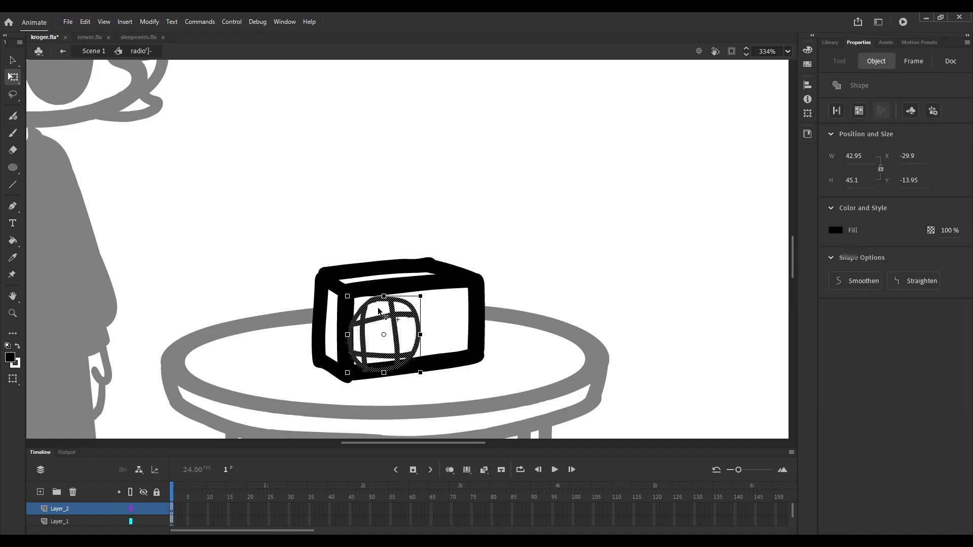
pyautogui.click(378, 237)
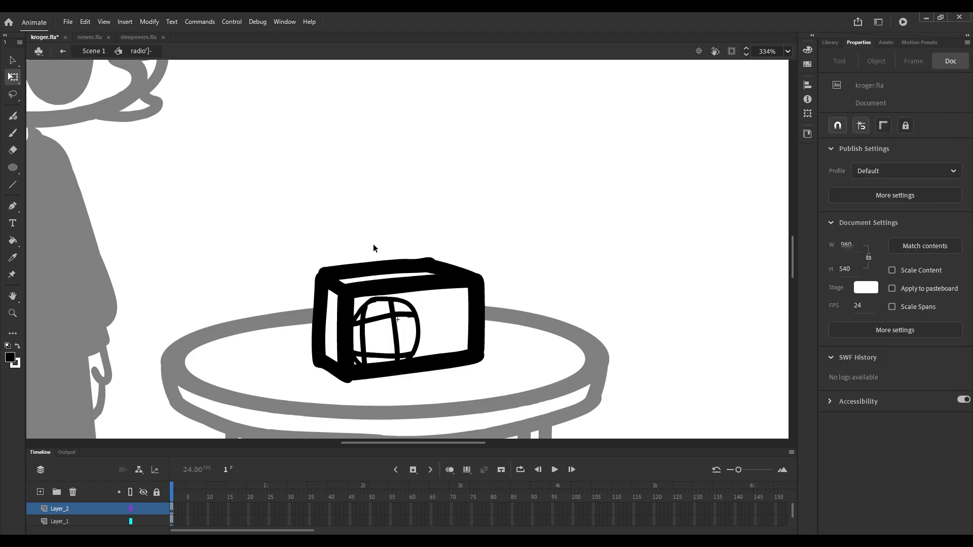
pyautogui.press('s')
pyautogui.click(381, 324)
pyautogui.hotkey('ctrl', 'z')
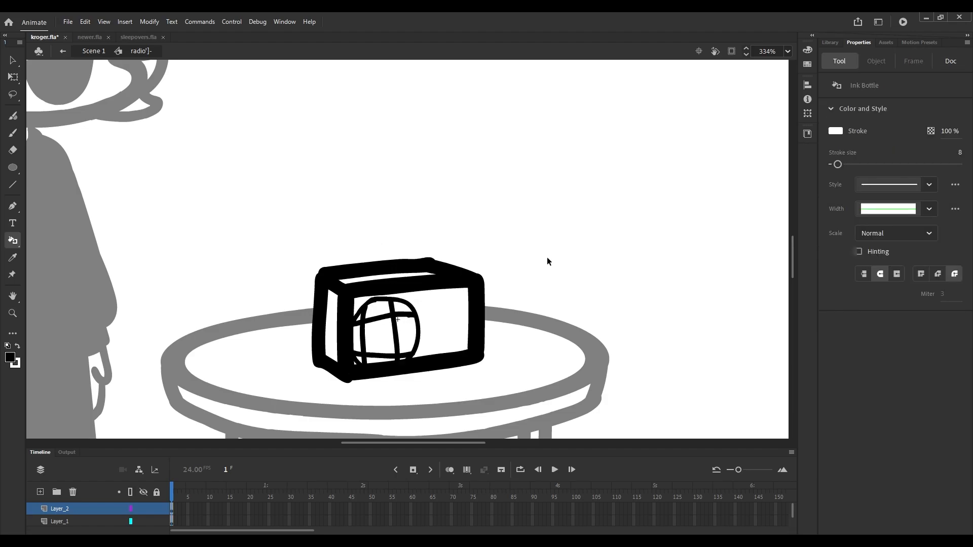
# Set the Ink Bottle stroke size to 1 and outline the grille's lower edges in white, undoing the misplaced outline.
pyautogui.moveTo(960, 153); pyautogui.dragTo(961, 153)
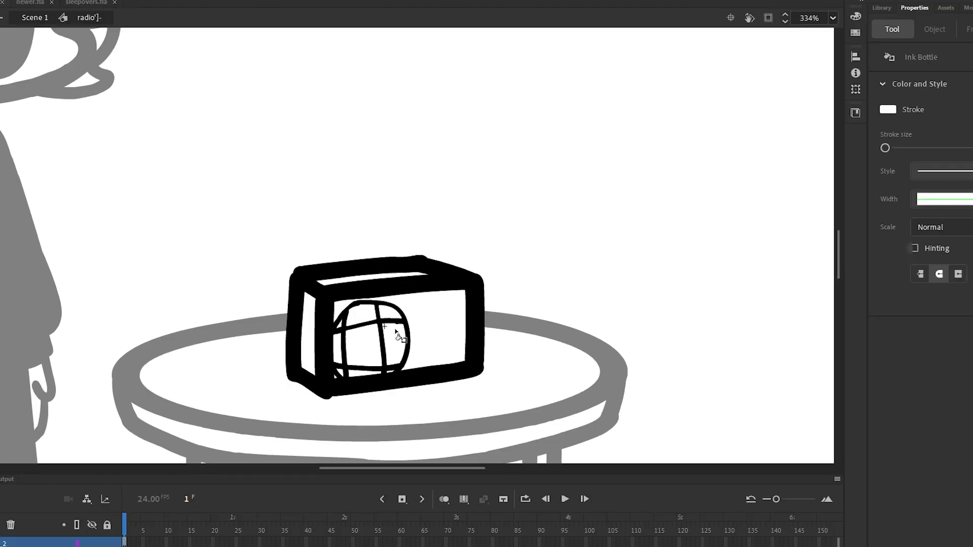
pyautogui.click(389, 373)
pyautogui.click(365, 378)
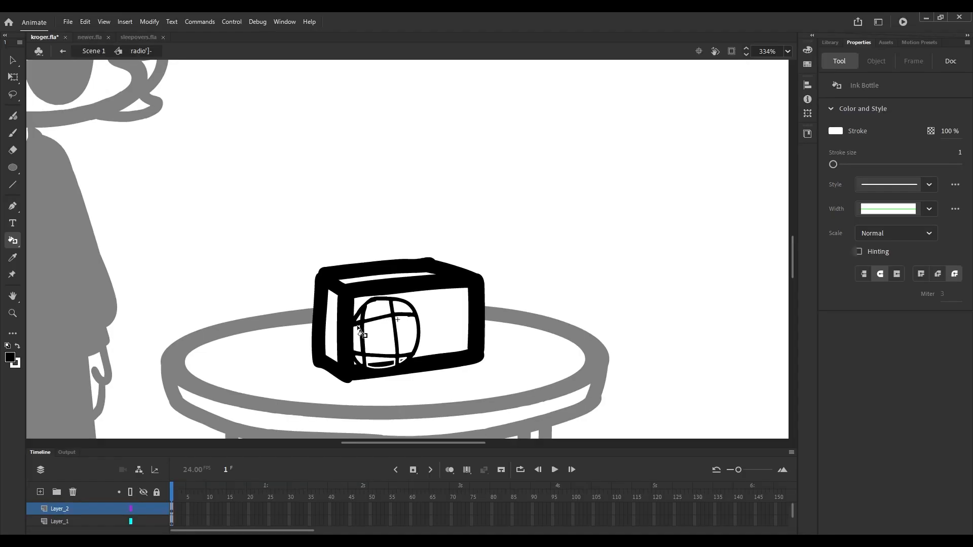
pyautogui.click(340, 336)
pyautogui.hotkey('ctrl', 'z')
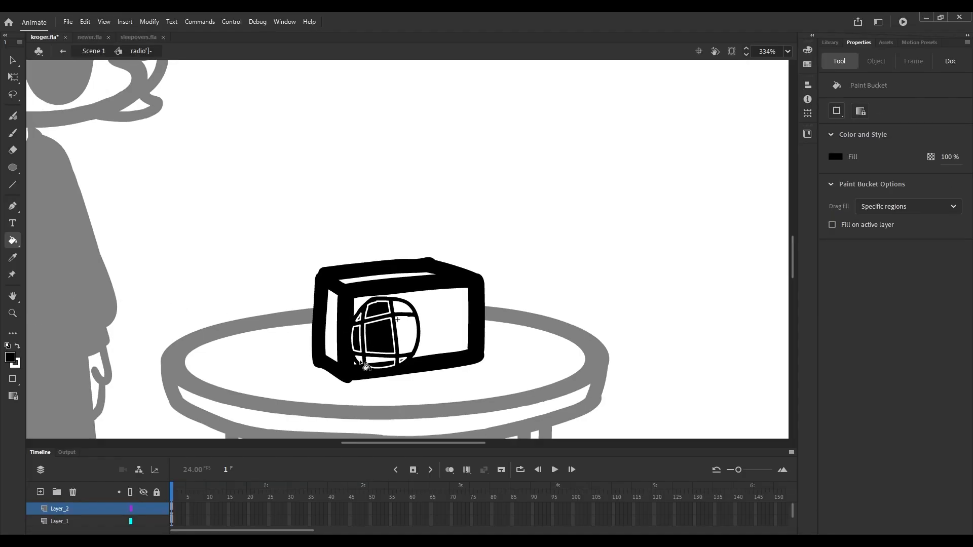
# Fill the speaker grille's lower and right-hand cells black with the Paint Bucket, and save the file.
pyautogui.click(359, 359)
pyautogui.click(379, 362)
pyautogui.click(403, 361)
pyautogui.click(414, 333)
pyautogui.click(406, 310)
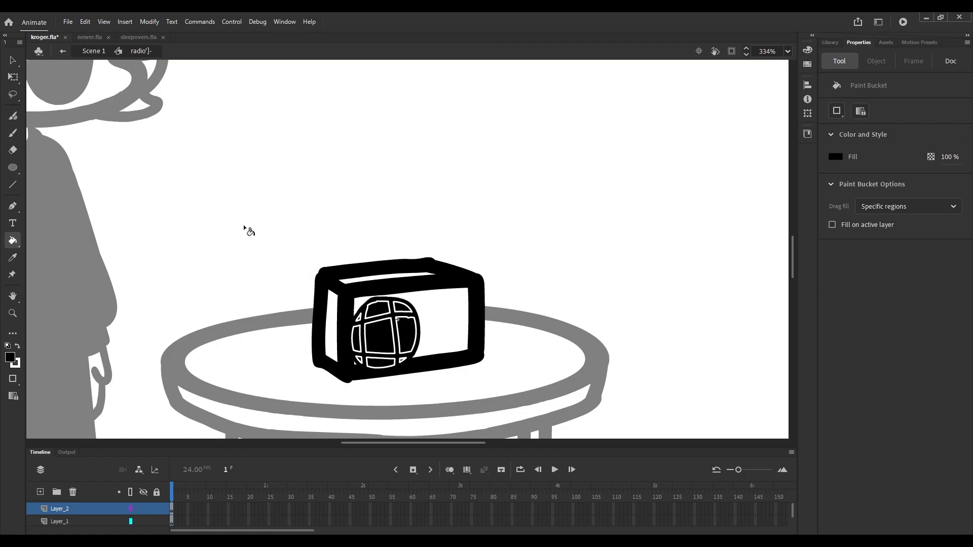
pyautogui.hotkey('ctrl', 's')
# Try re-outlining the speaker grille in white with the Ink Bottle and refilling its cells black with the Paint Bucket.
pyautogui.press('q')
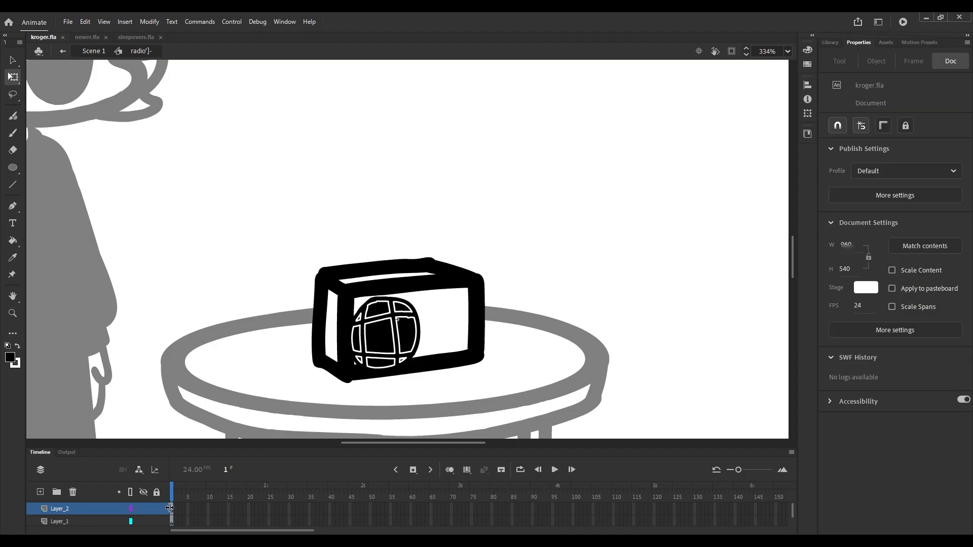
pyautogui.press('s')
pyautogui.click(402, 303)
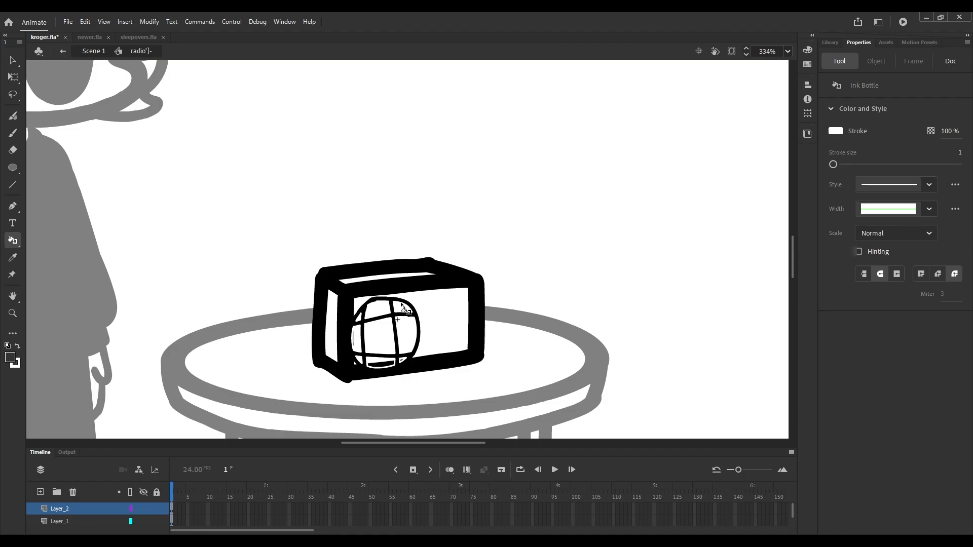
pyautogui.click(7, 347)
pyautogui.press('k')
pyautogui.click(383, 336)
pyautogui.click(379, 312)
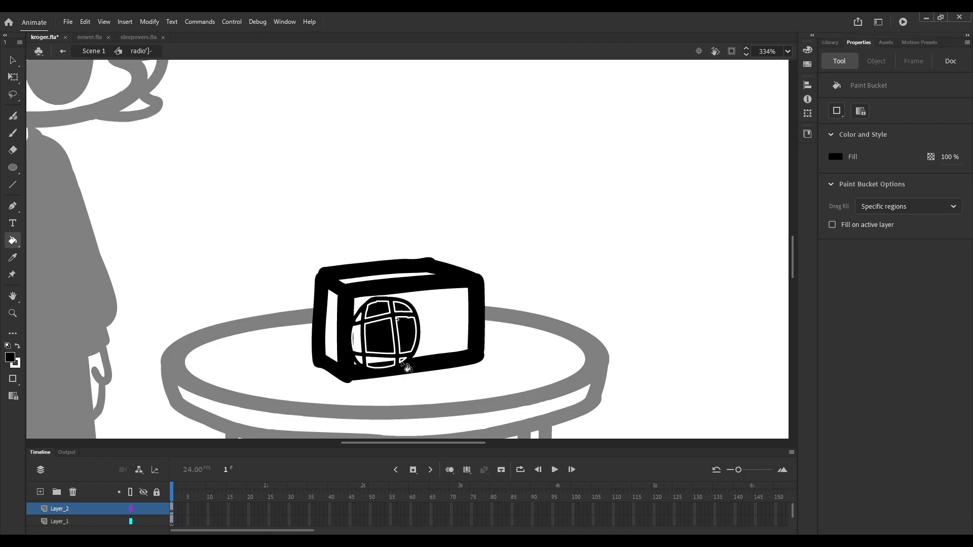
pyautogui.click(358, 338)
# Try filling the speaker grille's cells white with the Paint Bucket, and undo the fills.
pyautogui.click(17, 348)
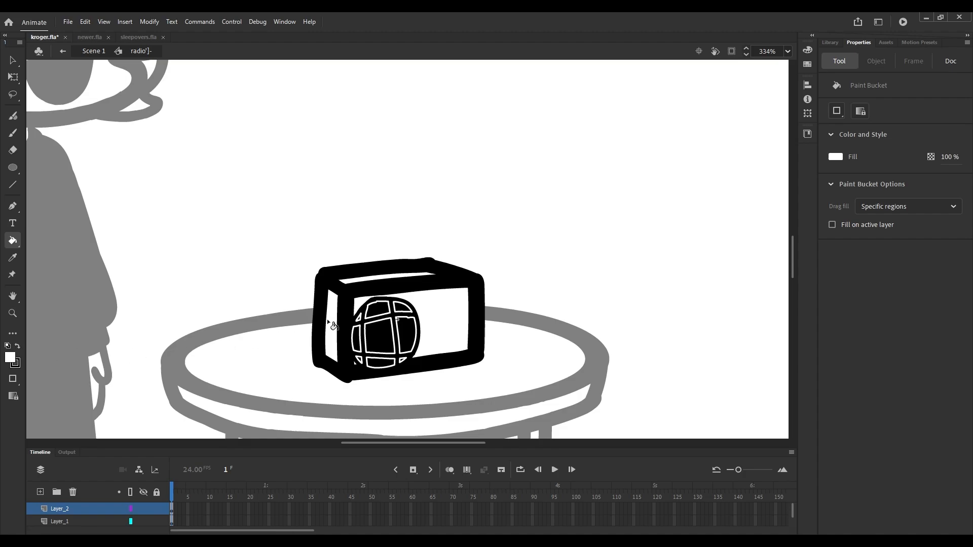
pyautogui.click(381, 318)
pyautogui.moveTo(361, 318)
pyautogui.mouseDown()
pyautogui.moveTo(370, 362)
pyautogui.moveTo(408, 364)
pyautogui.mouseUp()
pyautogui.hotkey('ctrl', 'z')
pyautogui.hotkey('ctrl', 'z')
pyautogui.hotkey('ctrl', 'z')
pyautogui.hotkey('ctrl', 'z')
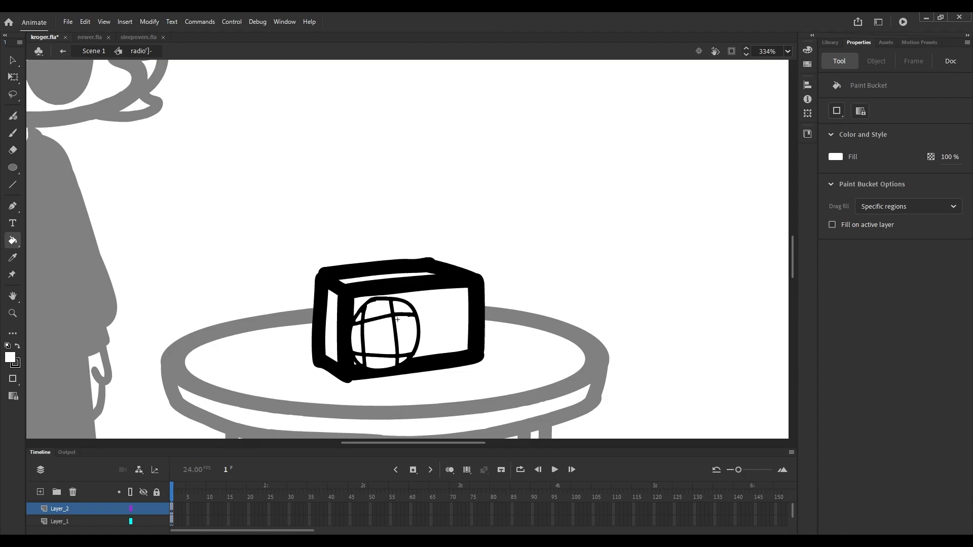
pyautogui.hotkey('ctrl', 'z')
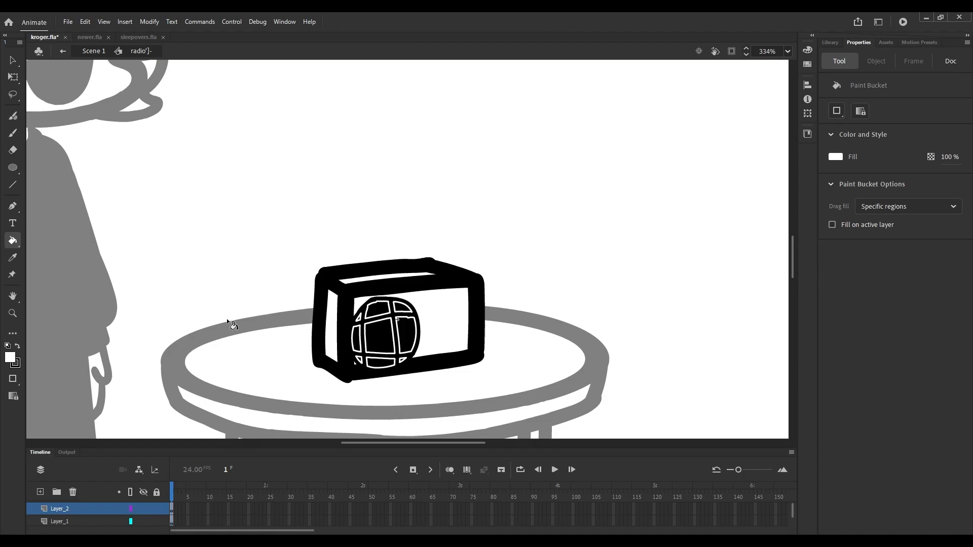
# Move the speaker grille's keyframe on Layer_2 from frame 1 to frame 2, and turn on onion skinning.
pyautogui.press('b')
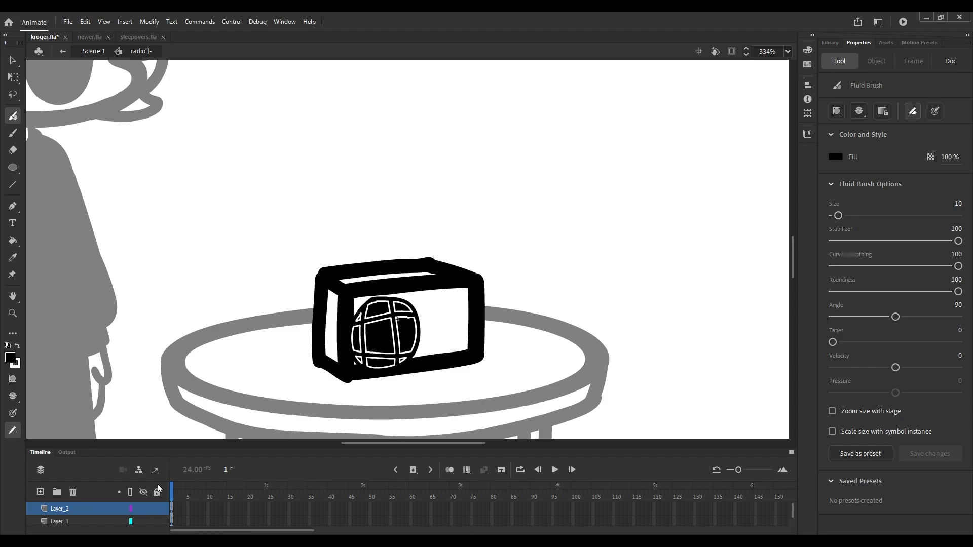
pyautogui.click(173, 508)
pyautogui.moveTo(173, 509); pyautogui.dragTo(172, 512)
pyautogui.press('Delete')
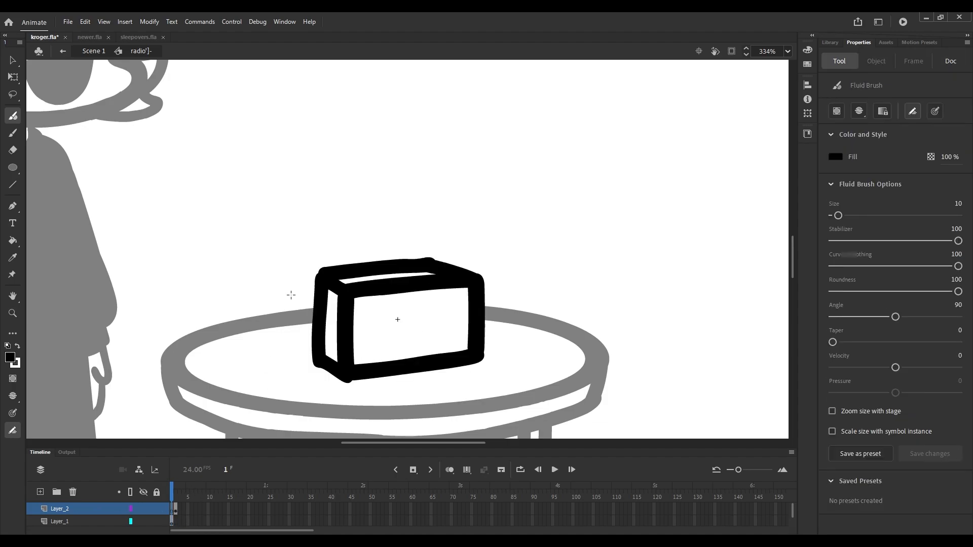
pyautogui.click(450, 470)
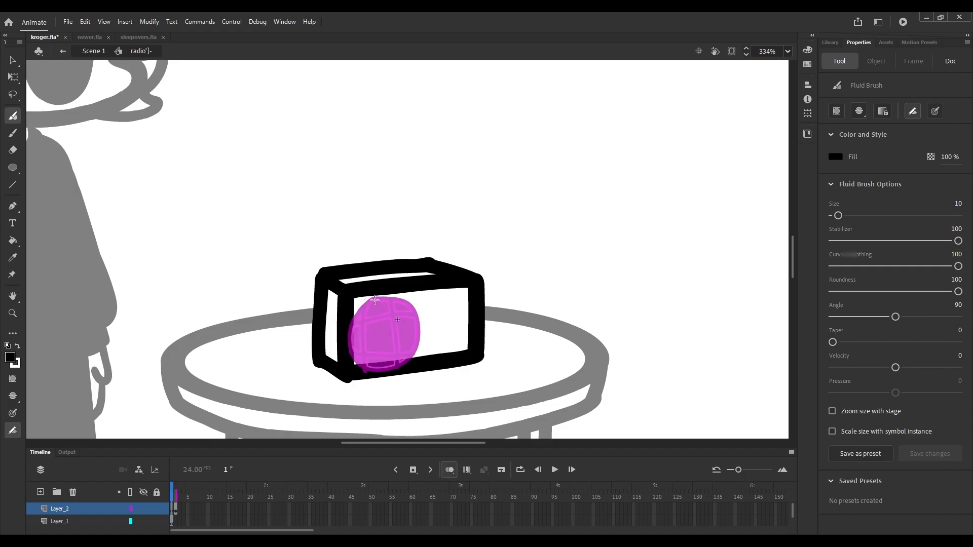
# On frame 1, draw a new black speaker grille about 43 by 47 with crossing lines using the Fluid Brush at size 10.
pyautogui.moveTo(375, 300)
pyautogui.mouseDown()
pyautogui.moveTo(396, 361)
pyautogui.moveTo(373, 363)
pyautogui.mouseUp()
pyautogui.moveTo(353, 327); pyautogui.dragTo(414, 322)
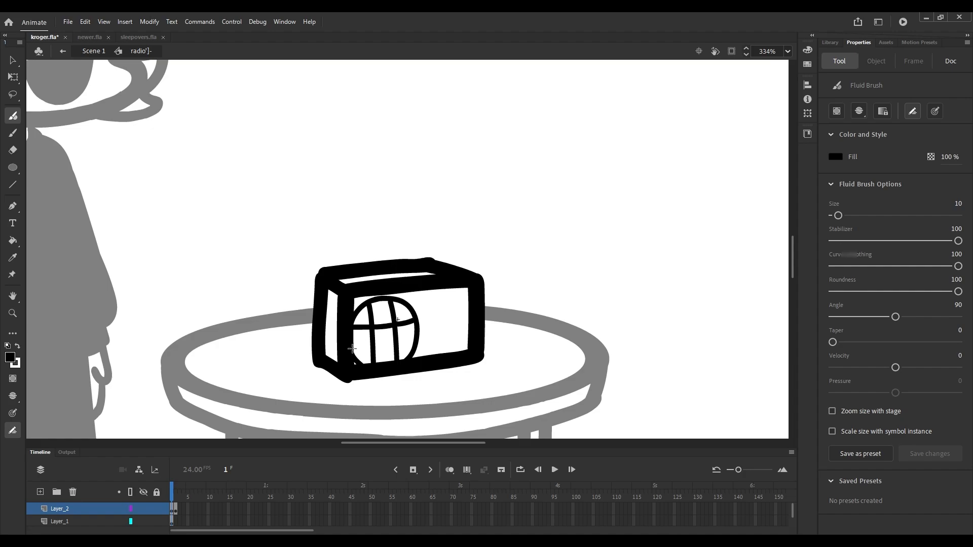
pyautogui.moveTo(353, 350); pyautogui.dragTo(414, 347)
pyautogui.click(173, 510)
pyautogui.press('q')
pyautogui.click(450, 471)
pyautogui.click(450, 470)
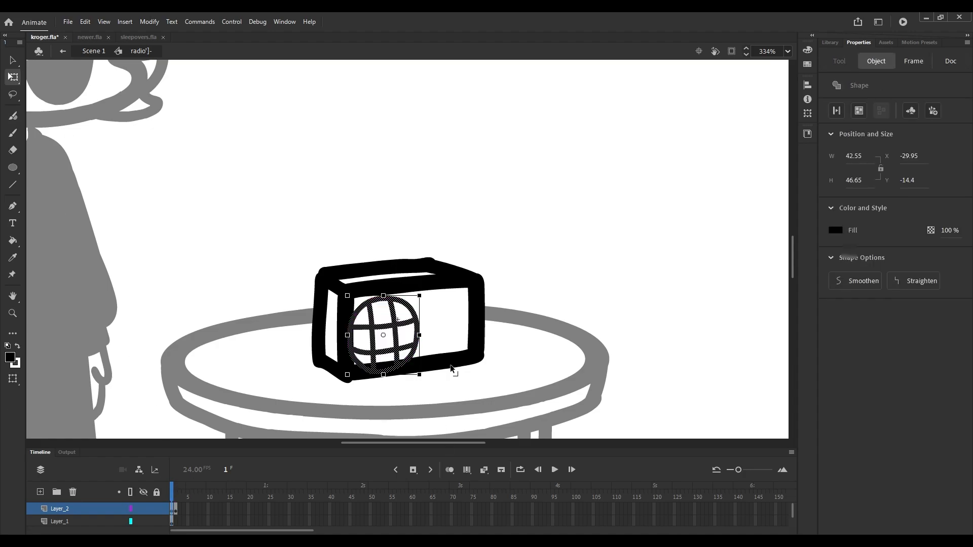
pyautogui.click(524, 273)
# Outline the cells of the frame 1 speaker grille in white with the Ink Bottle at stroke size 1, undoing any misplaced outline.
pyautogui.click(18, 348)
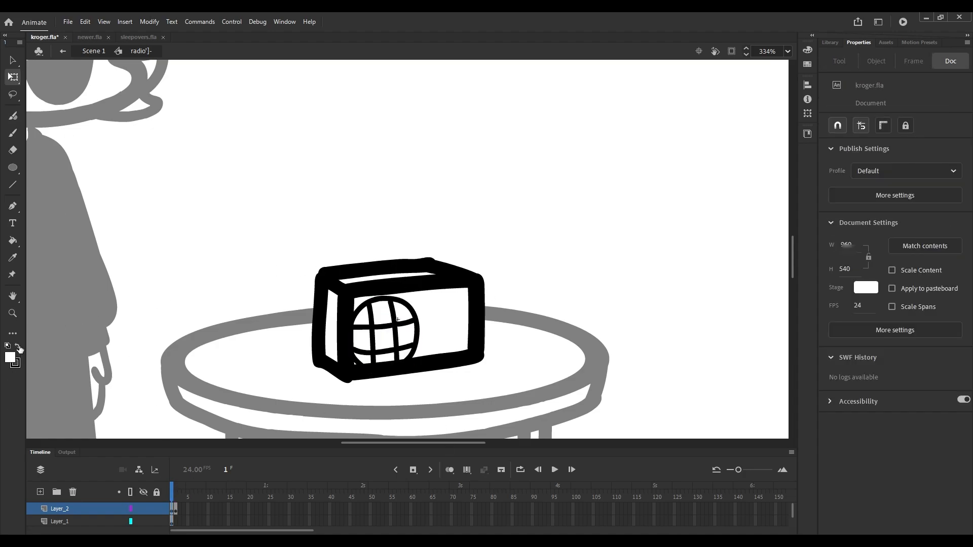
pyautogui.click(18, 348)
pyautogui.press('s')
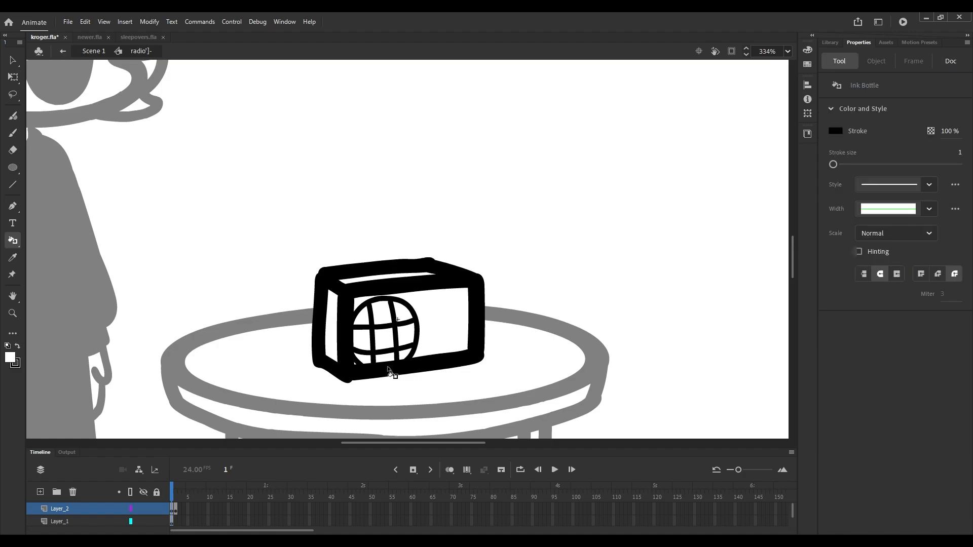
pyautogui.click(18, 347)
pyautogui.click(364, 364)
pyautogui.click(371, 327)
pyautogui.hotkey('ctrl', 'z')
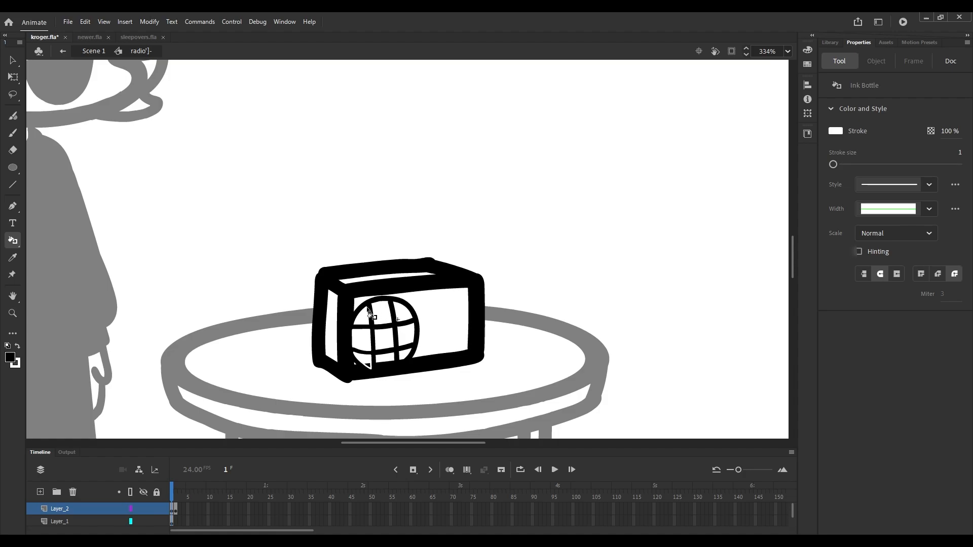
pyautogui.moveTo(371, 312)
pyautogui.mouseDown()
pyautogui.moveTo(388, 349)
pyautogui.moveTo(403, 355)
pyautogui.mouseUp()
# Enlarge the speaker grille on frame 2 slightly, comparing it with frame 1 through onion skinning.
pyautogui.press('q')
pyautogui.press('.')
pyautogui.hotkey('alt', 'shift', 'o')
pyautogui.hotkey('ctrl', 'a')
pyautogui.hotkey('ctrl', 'shift', 'a')
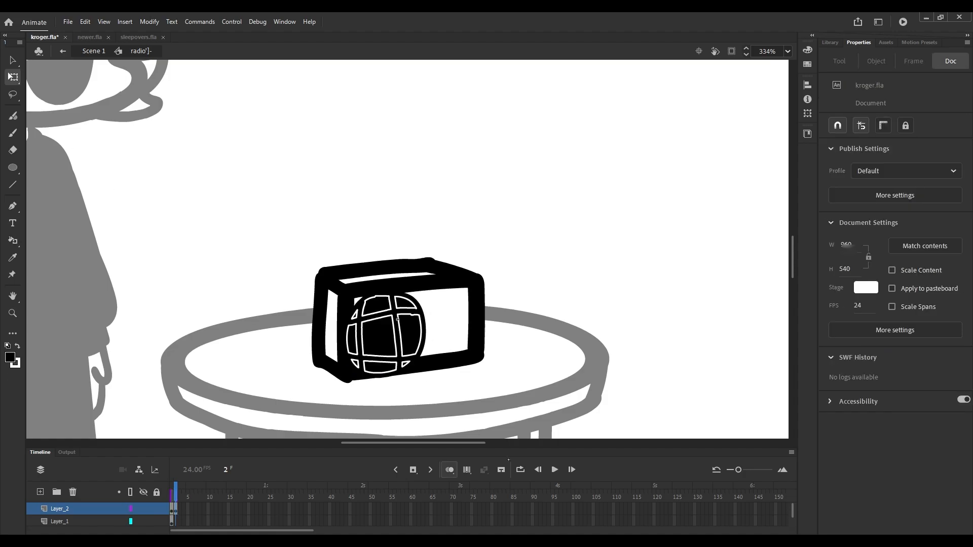
# Fill the cells of the frame 1 speaker grille black with the Paint Bucket and select the whole grille.
pyautogui.press(',')
pyautogui.hotkey('alt', 'shift', 'o')
pyautogui.press('k')
pyautogui.hotkey('ctrl', 'a')
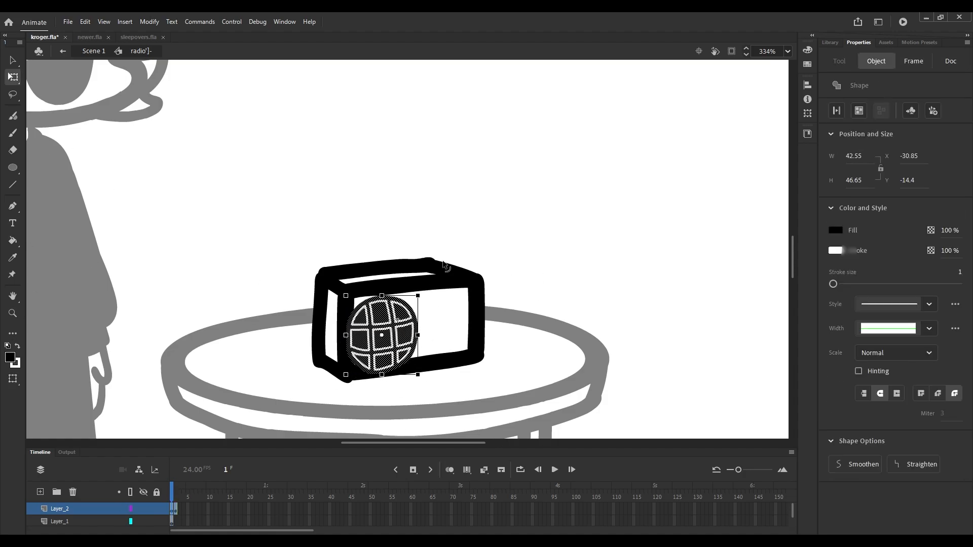
# Add a keyframe at frame 2 of Layer_1 and scale the radio body there slightly larger than on frame 1.
pyautogui.click(174, 521)
pyautogui.press('q')
pyautogui.hotkey('alt', 'shift', 'o')
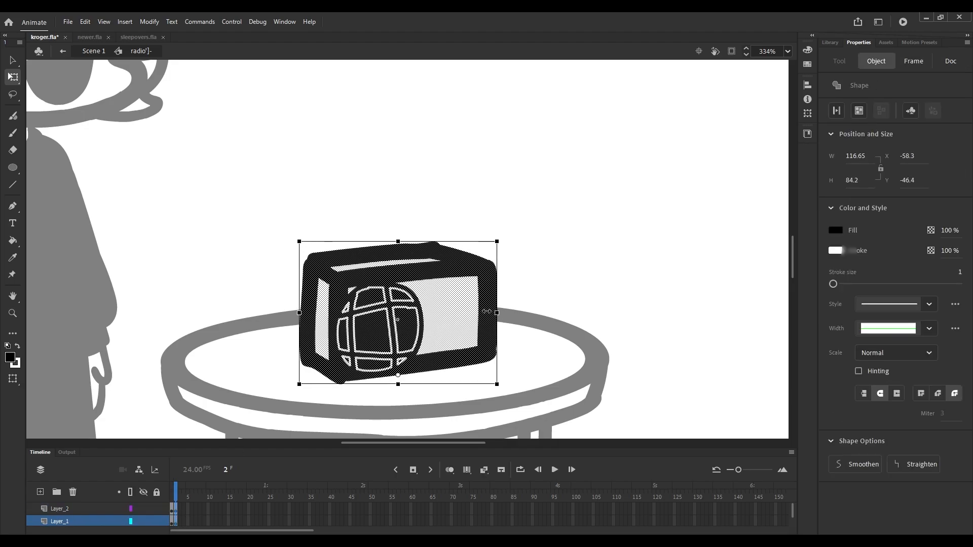
pyautogui.press(',')
pyautogui.press('.')
pyautogui.hotkey('ctrl', 'a')
pyautogui.hotkey('ctrl', 'shift', 'a')
pyautogui.hotkey('alt', 'shift', 'o')
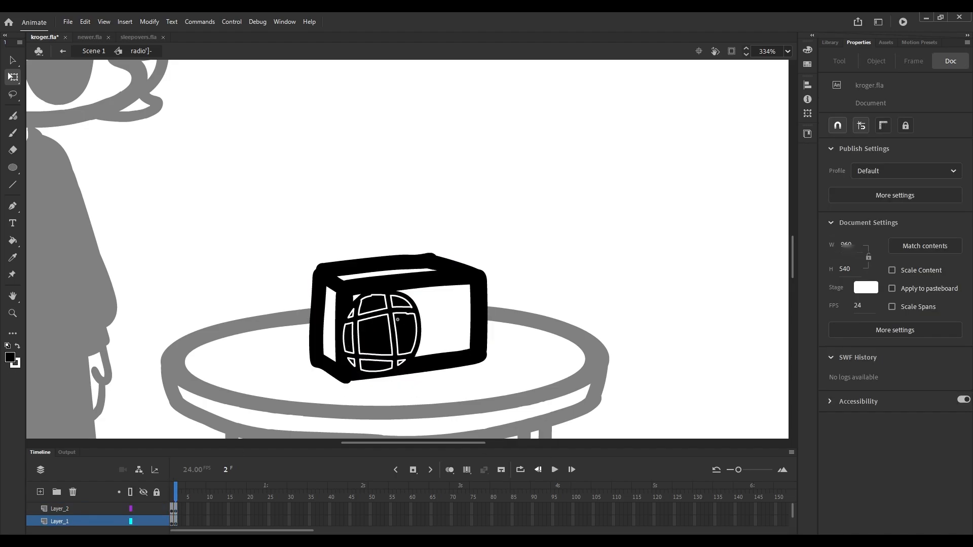
# Draw a thin black antenna with a round tip on top of the radio on frame 1 with the Fluid Brush.
pyautogui.press(',')
pyautogui.hotkey('ctrl', 'a')
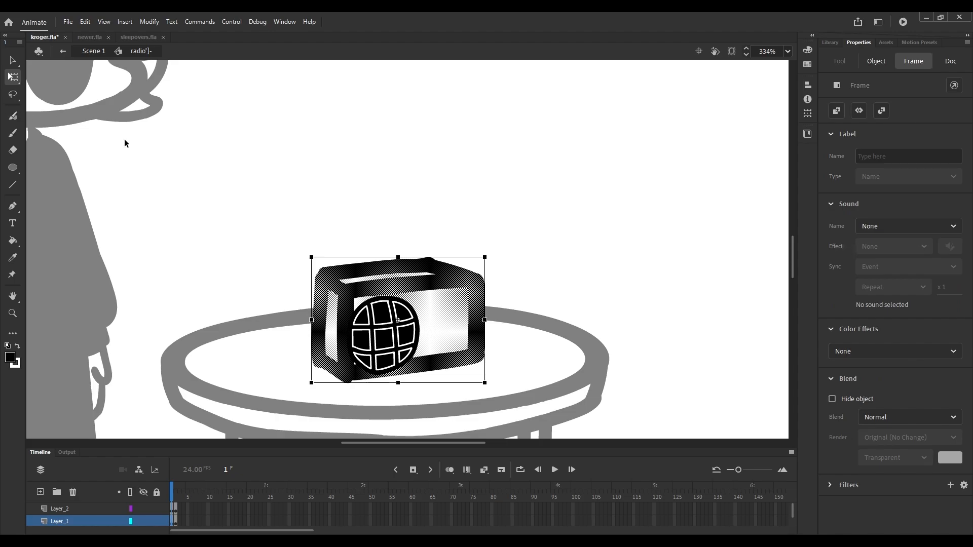
pyautogui.press('y')
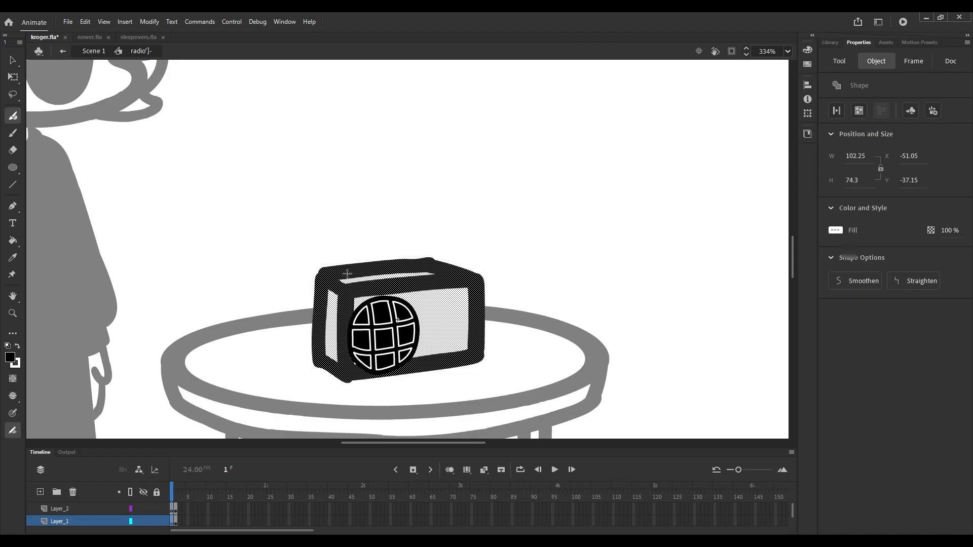
pyautogui.moveTo(346, 273); pyautogui.dragTo(347, 203)
pyautogui.hotkey('ctrl', 'z')
pyautogui.hotkey('ctrl', 'y')
pyautogui.hotkey('ctrl', 'z')
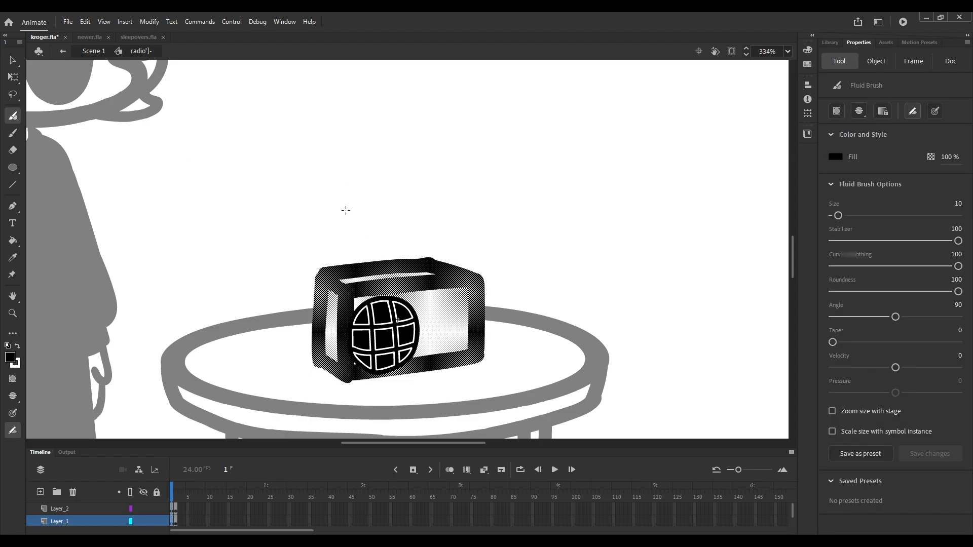
pyautogui.hotkey('ctrl', 'y')
# Draw a matching round-tipped antenna on the frame 2 radio using onion skinning, save the file, and step through the frames.
pyautogui.press('.')
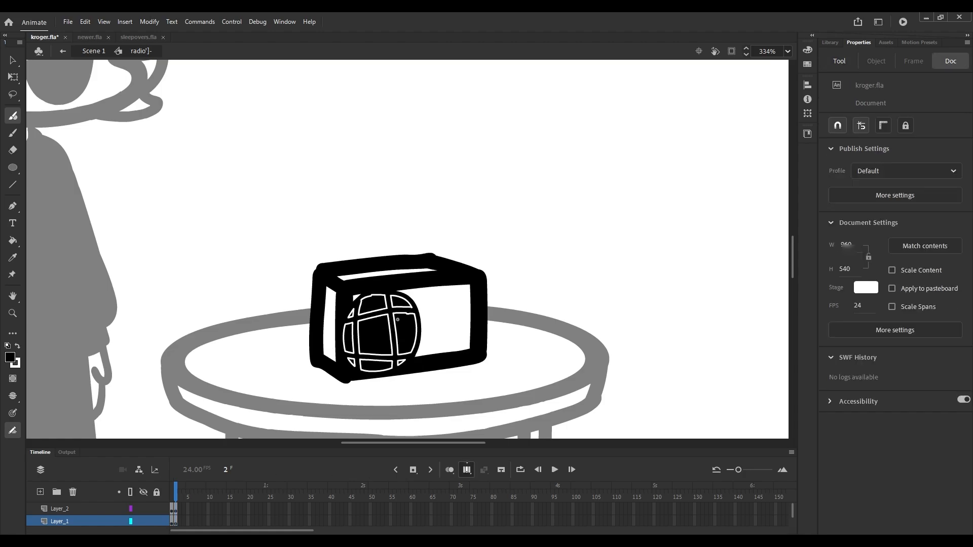
pyautogui.hotkey('alt', 'shift', 'o')
pyautogui.hotkey('ctrl', 's')
pyautogui.hotkey('alt', 'shift', 'o')
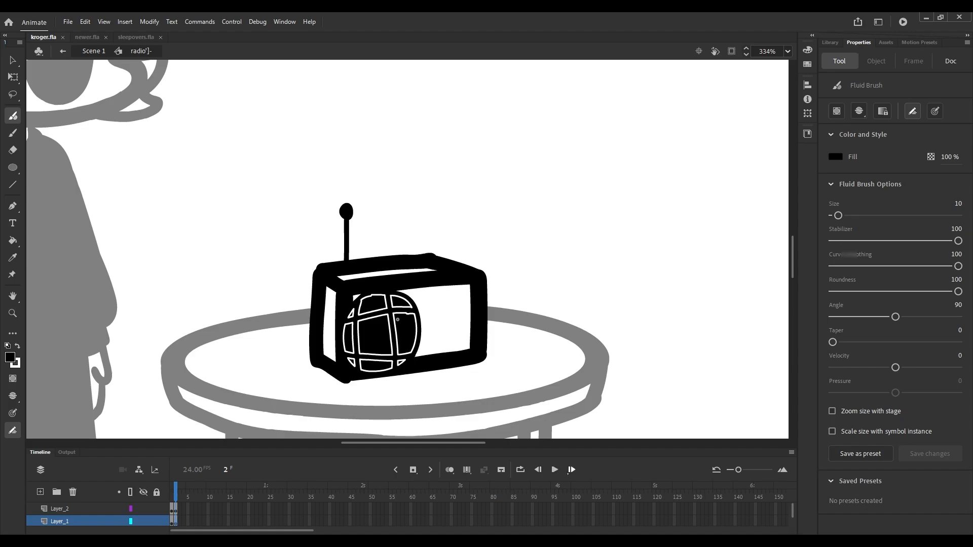
pyautogui.click(571, 471)
pyautogui.click(571, 472)
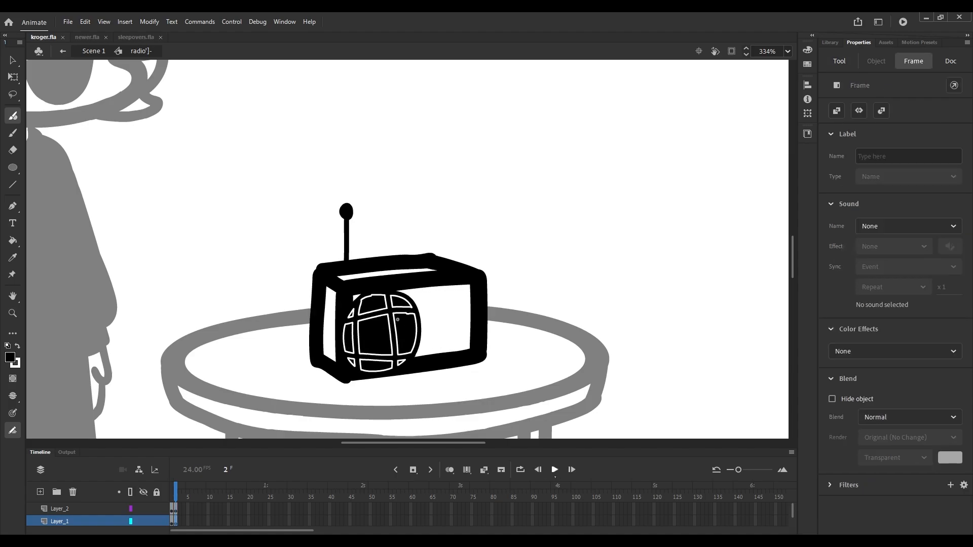
# On frame 1 of the new Layer_3, draw a black circle about 35 by 42 on the right half of the radio's front.
pyautogui.click(450, 470)
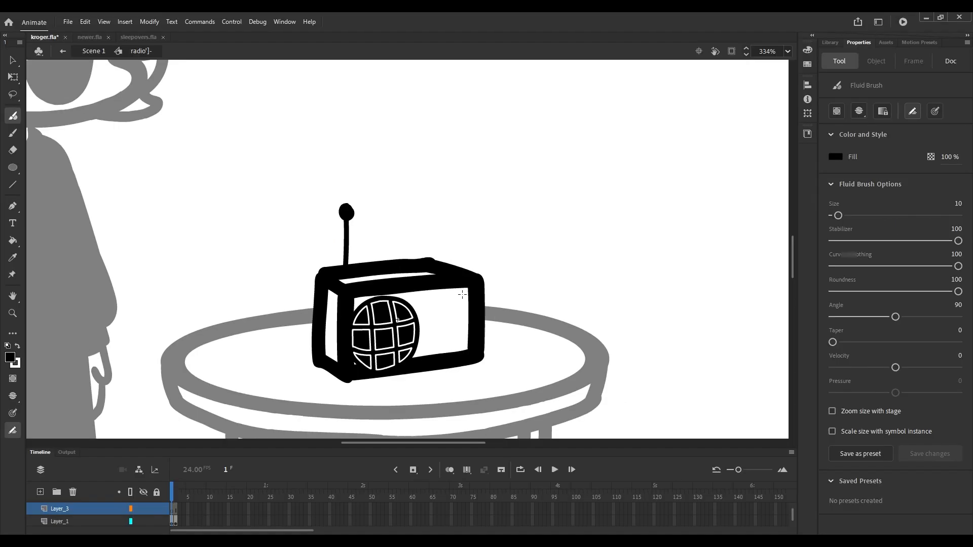
pyautogui.moveTo(462, 294); pyautogui.dragTo(459, 297)
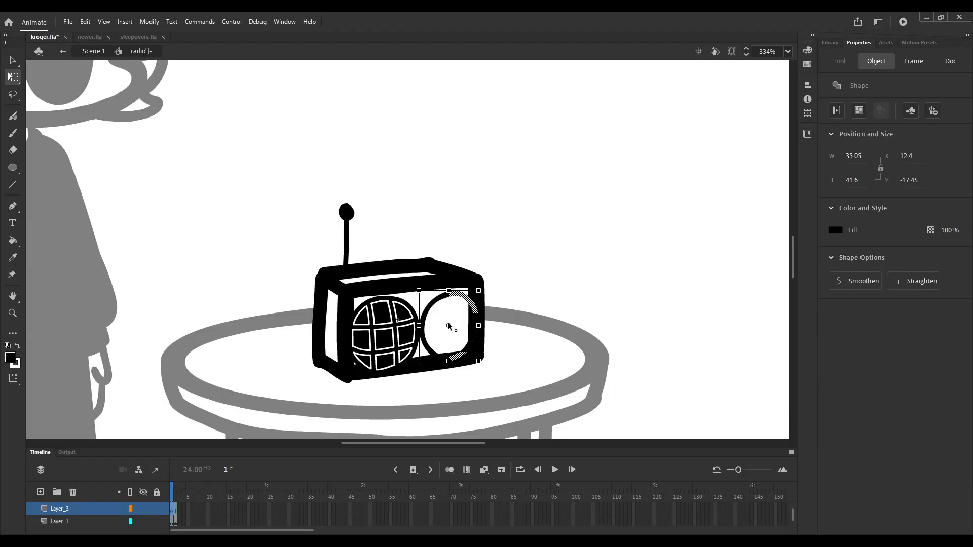
pyautogui.press('q')
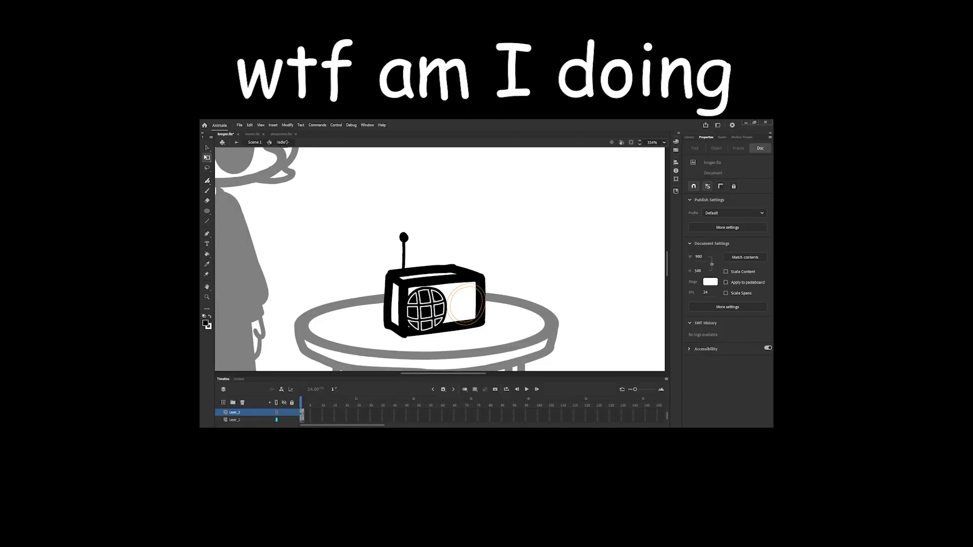
# Add crossing lines to the right-hand speaker circle, fill its cells black with white outlines, and rotate it slightly.
pyautogui.press('b')
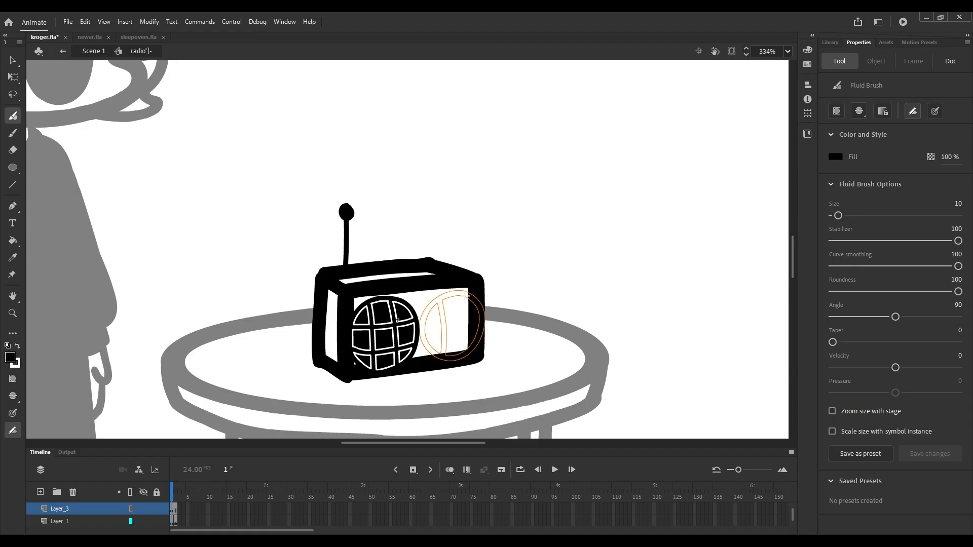
pyautogui.press('k')
pyautogui.click(459, 314)
pyautogui.press('q')
pyautogui.click(459, 320)
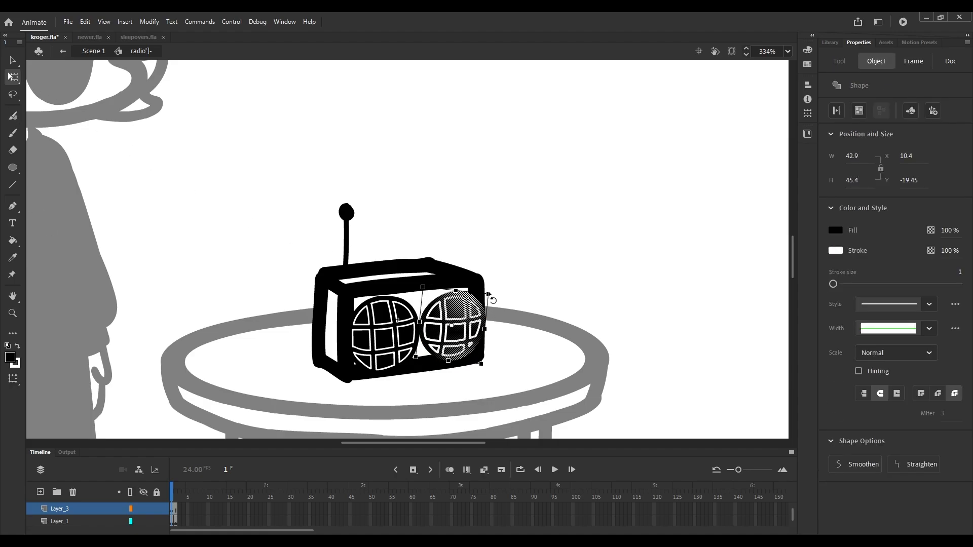
pyautogui.click(500, 313)
# Insert a cleared keyframe at frame 2 of Layer_3 and brush a larger right-hand grille with crossing lines in red using onion skinning.
pyautogui.press('F6')
pyautogui.press('Delete')
pyautogui.press('b')
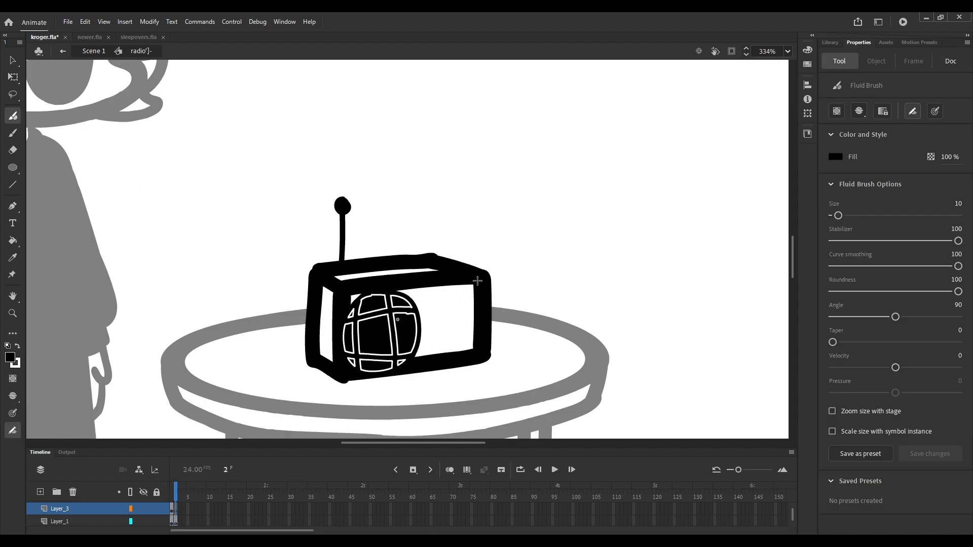
pyautogui.hotkey('alt', 'shift', 'o')
pyautogui.moveTo(425, 330)
pyautogui.mouseDown()
pyautogui.moveTo(478, 285)
pyautogui.moveTo(427, 327)
pyautogui.mouseUp()
pyautogui.moveTo(463, 286); pyautogui.dragTo(455, 358)
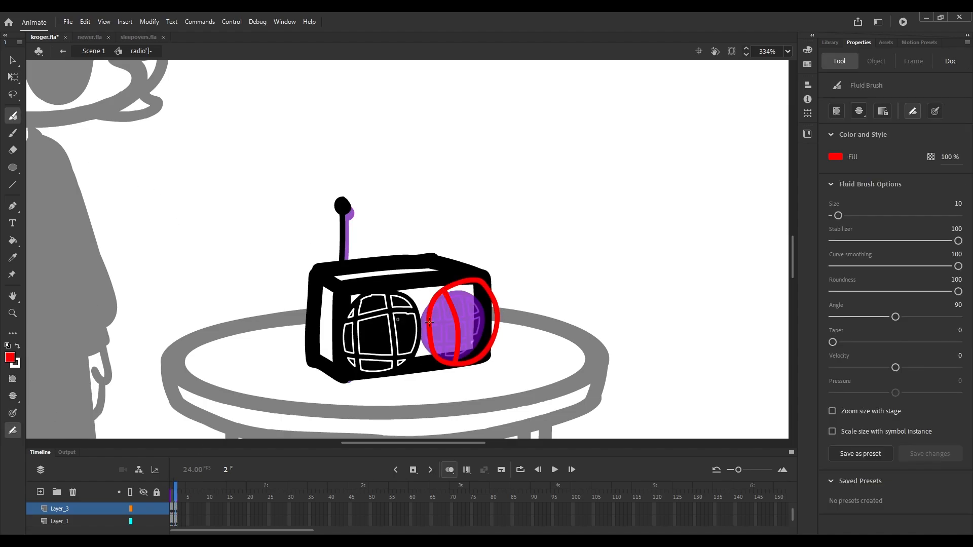
pyautogui.moveTo(429, 314); pyautogui.dragTo(491, 304)
pyautogui.moveTo(430, 345); pyautogui.dragTo(488, 339)
pyautogui.moveTo(473, 280); pyautogui.dragTo(484, 358)
# Reset the drawing colours and fill the cells of the red speaker grille black with the Paint Bucket.
pyautogui.click(8, 346)
pyautogui.click(18, 346)
pyautogui.press('k')
pyautogui.click(442, 329)
pyautogui.click(472, 323)
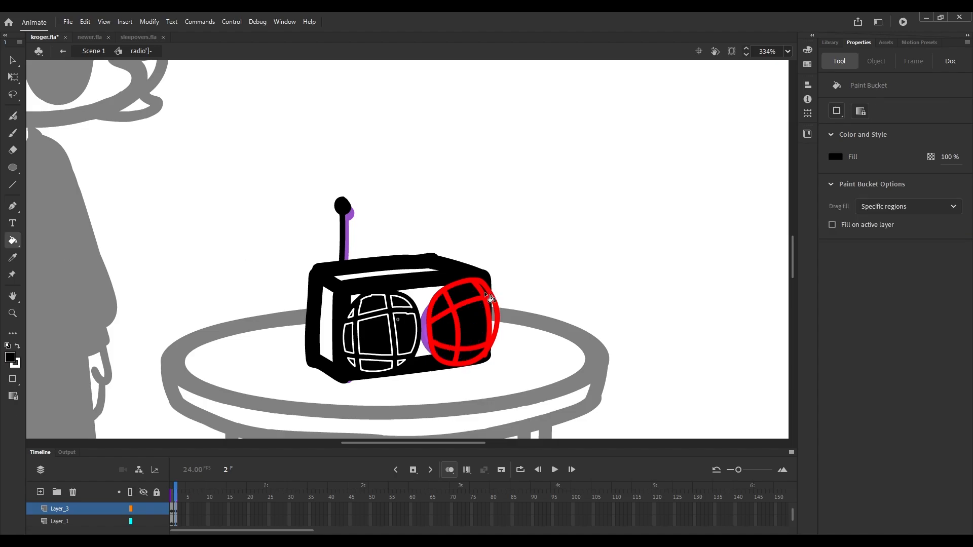
# Outline the right-hand grille's cells in white with the Ink Bottle and recolour its red lines black with the Paint Bucket.
pyautogui.press('s')
pyautogui.click(475, 309)
pyautogui.click(492, 315)
pyautogui.click(472, 355)
pyautogui.click(485, 291)
pyautogui.press('k')
pyautogui.click(484, 299)
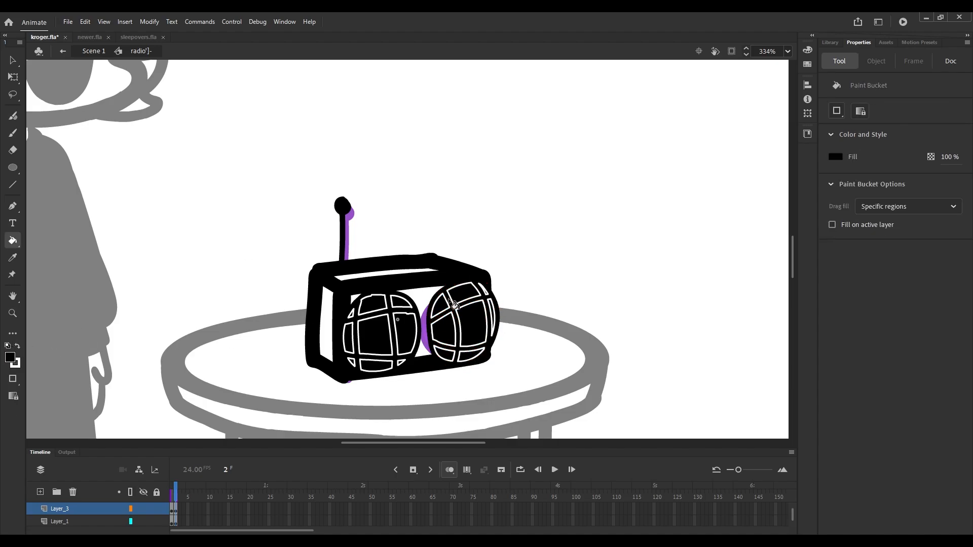
# Turn off onion skinning and move the frame 2 right-hand grille slightly left to sit on the radio's front.
pyautogui.hotkey('alt', 'shift', 'o')
pyautogui.press(',')
pyautogui.press('q')
pyautogui.press('.')
pyautogui.moveTo(471, 352); pyautogui.dragTo(465, 351)
# Add a new layer directly above the radio body's Layer_1 and ready the Fluid Brush at frame 1.
pyautogui.click(174, 522)
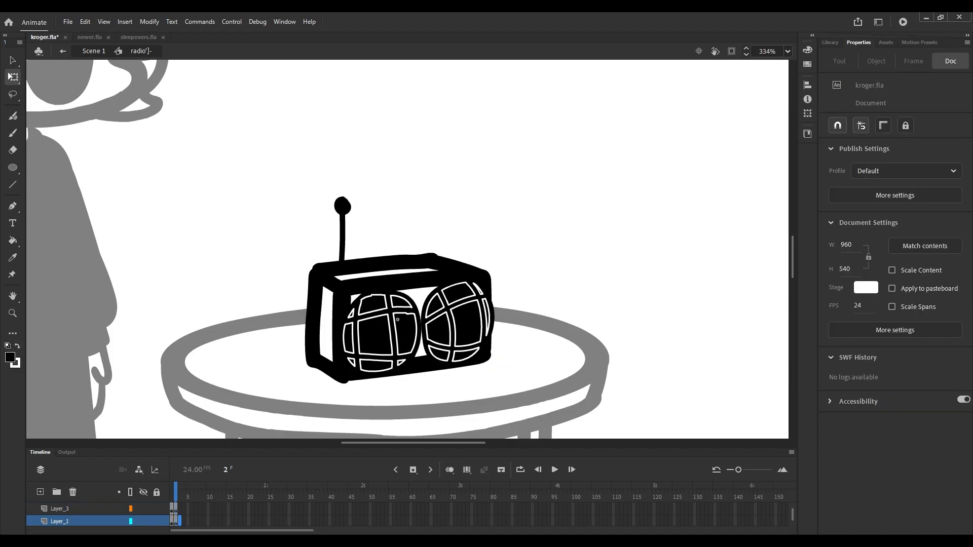
pyautogui.click(172, 521)
pyautogui.click(236, 411)
pyautogui.scroll(-1, 111, 509)
pyautogui.click(111, 510)
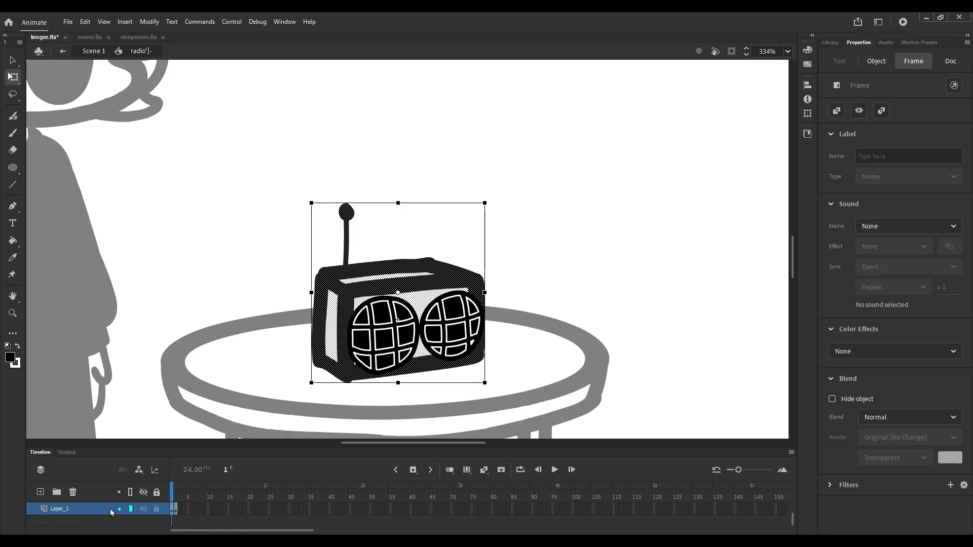
pyautogui.scroll(1, 165, 508)
pyautogui.click(84, 509)
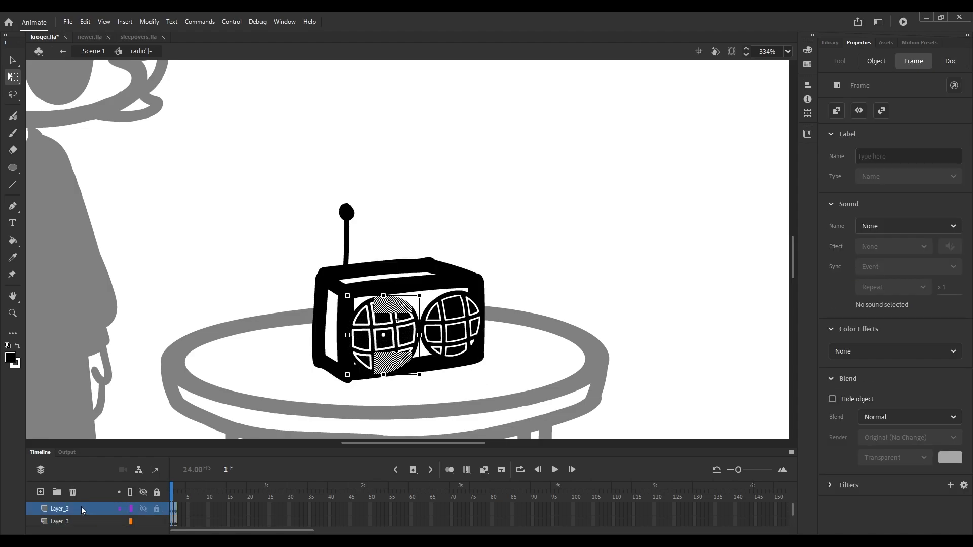
pyautogui.press('b')
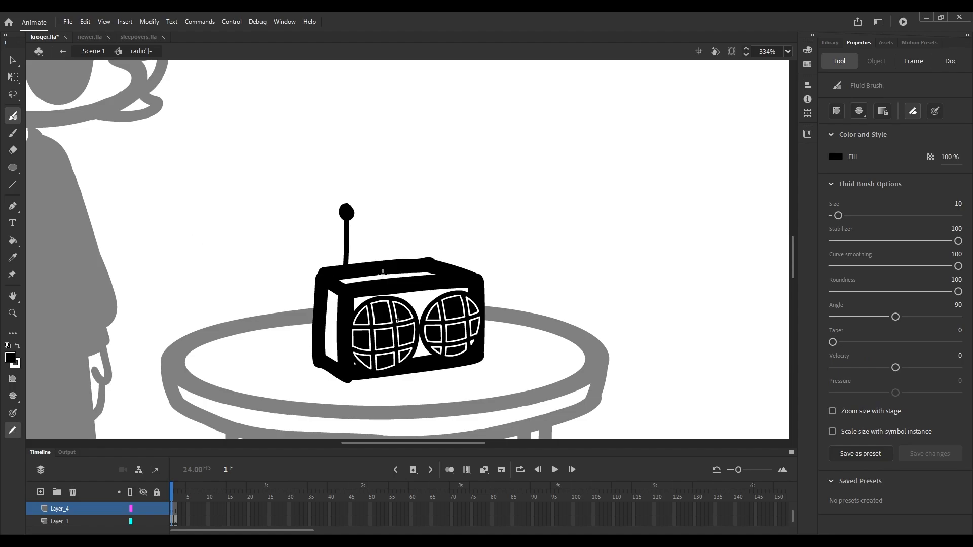
# Erase the antenna on frame 1 of Layer_1 and brush a new one farther right on the radio's top.
pyautogui.click(76, 522)
pyautogui.click(13, 150)
pyautogui.moveTo(343, 209); pyautogui.dragTo(365, 198)
pyautogui.press('b')
pyautogui.moveTo(341, 264)
pyautogui.mouseDown()
pyautogui.moveTo(371, 255)
pyautogui.moveTo(412, 218)
pyautogui.mouseUp()
# Rebuild the enlarged radio body on frame 2 of Layer_1 with the relocated antenna and a button block on top.
pyautogui.press('.')
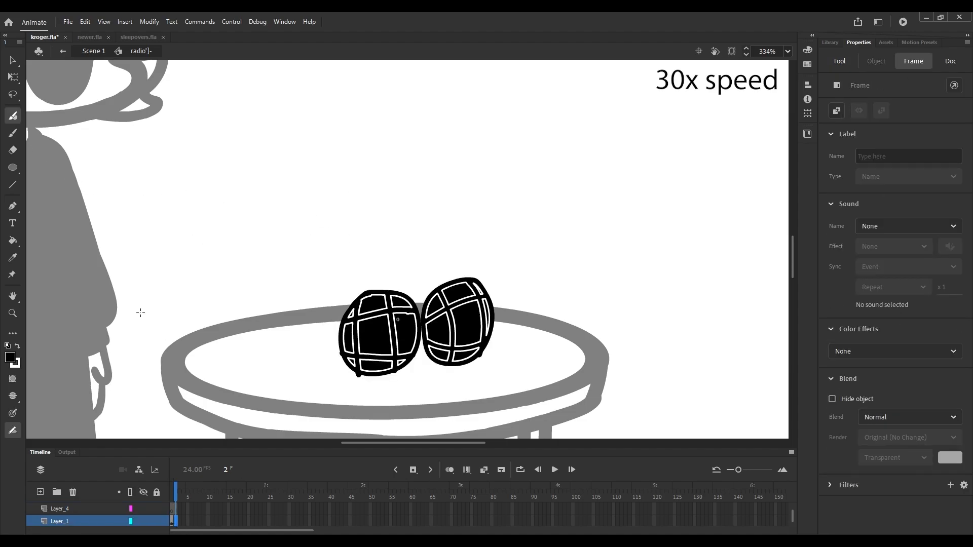
pyautogui.press('q')
pyautogui.press(',')
pyautogui.press('e')
pyautogui.moveTo(337, 247); pyautogui.dragTo(382, 248)
pyautogui.press('b')
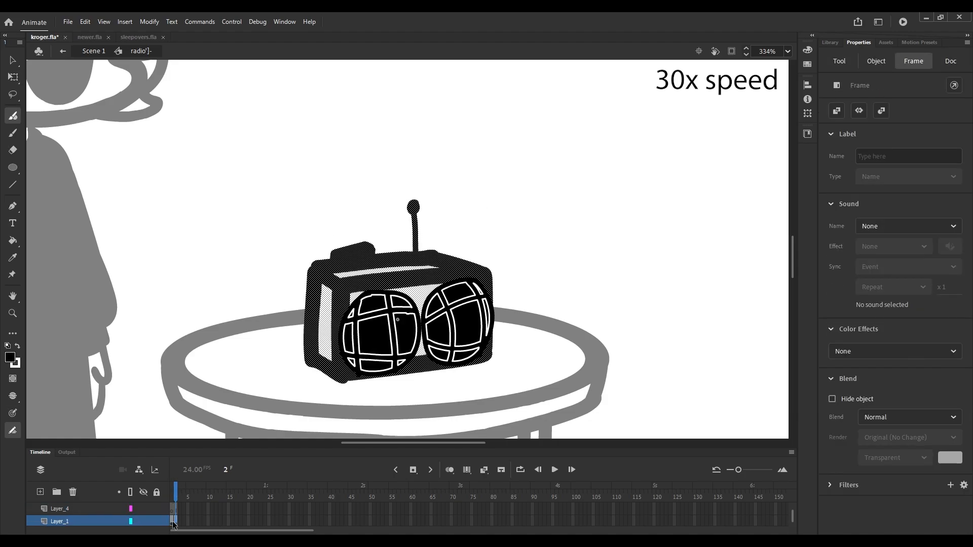
# Extend the radio's layers with keyframes through frame 5, using onion skinning to ease the enlarged shapes back to resting size.
pyautogui.click(174, 513)
pyautogui.press('q')
pyautogui.click(183, 524)
pyautogui.click(450, 470)
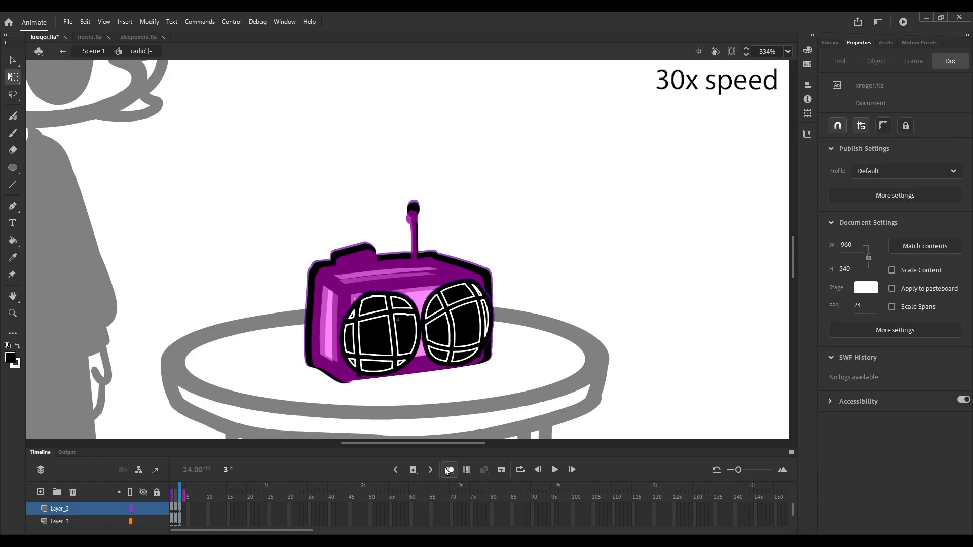
pyautogui.click(188, 516)
pyautogui.scroll(3, 517, 208)
pyautogui.scroll(-3, 475, 380)
pyautogui.click(180, 509)
pyautogui.scroll(4, 408, 299)
pyautogui.click(177, 522)
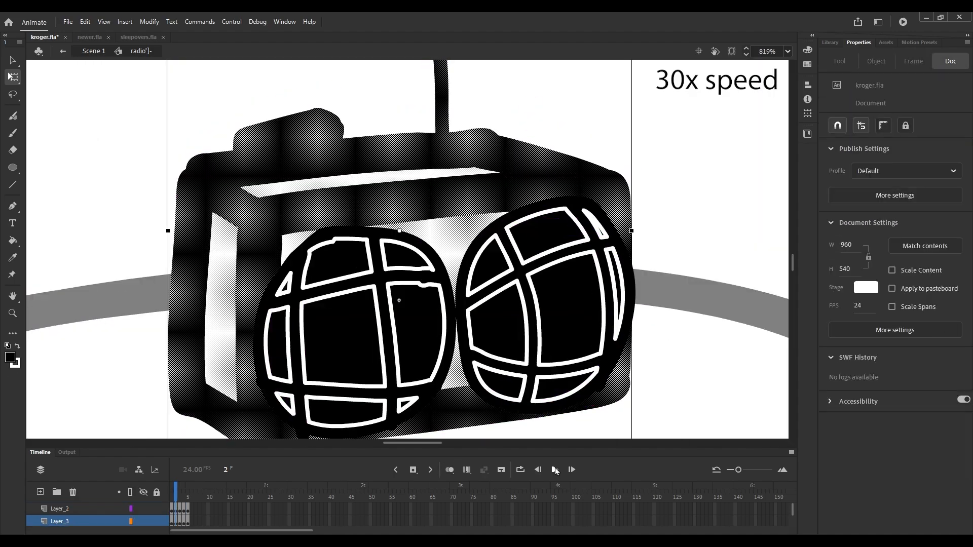
# Play back the five-frame radio animation inside the symbol.
pyautogui.scroll(-5, 421, 305)
pyautogui.click(188, 522)
pyautogui.moveTo(183, 500); pyautogui.dragTo(175, 497)
pyautogui.click(555, 469)
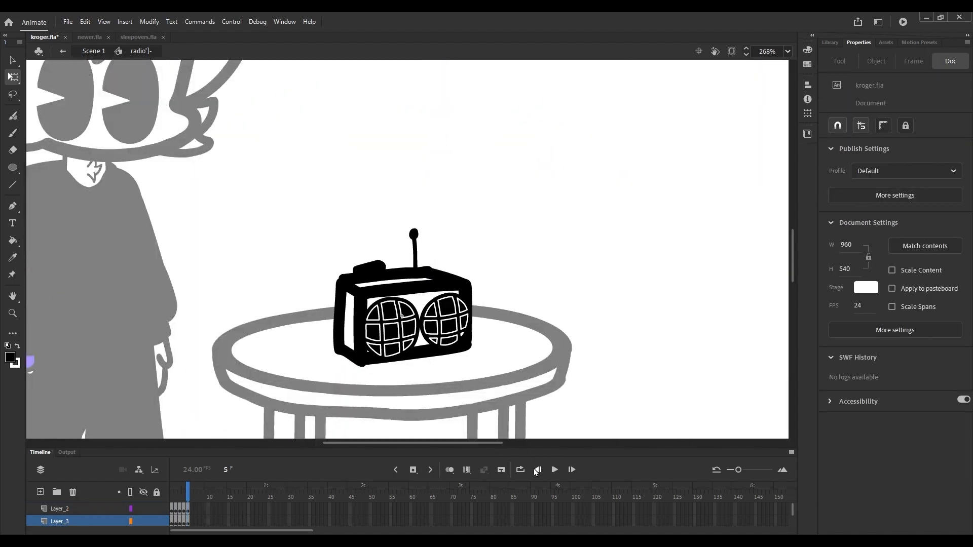
# Return to Scene 1 and save kroger.fla.
pyautogui.doubleClick(456, 248)
pyautogui.scroll(-4, 452, 250)
pyautogui.hotkey('ctrl', 's')
pyautogui.scroll(3, 468, 261)
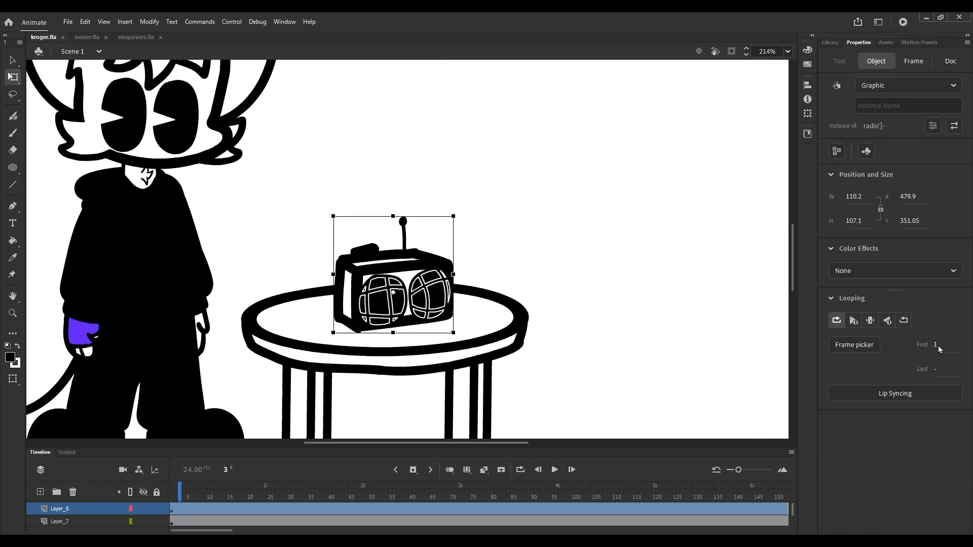
# Set the radio instance to play once starting from symbol frame 2 and save the file.
pyautogui.click(854, 320)
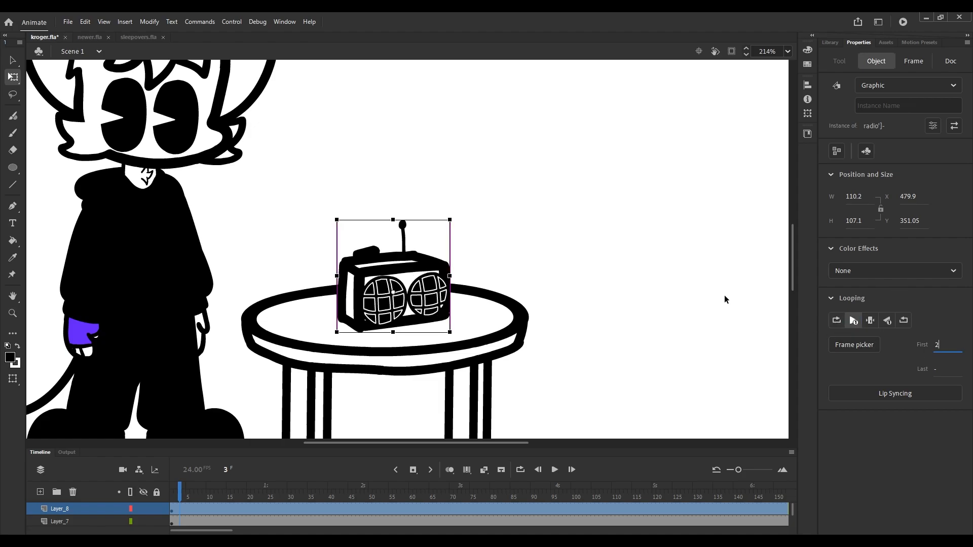
pyautogui.click(543, 299)
pyautogui.hotkey('ctrl', 's')
# Insert a keyframe at frame 3 of Layer_8.
pyautogui.moveTo(179, 500); pyautogui.dragTo(179, 503)
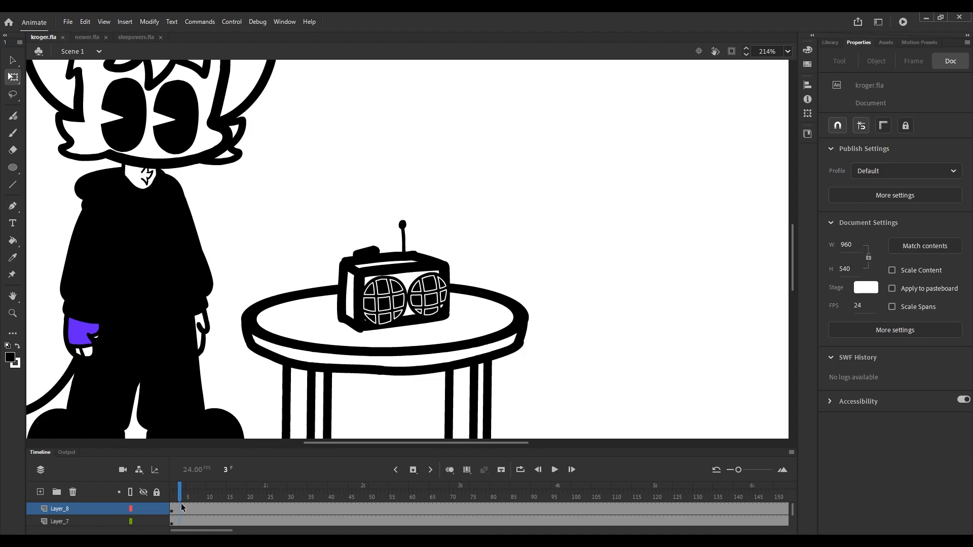
pyautogui.click(182, 507)
pyautogui.click(413, 471)
# Set the radio instance in Layer_8's frame 1 keyframe to start from symbol frame 5.
pyautogui.click(395, 471)
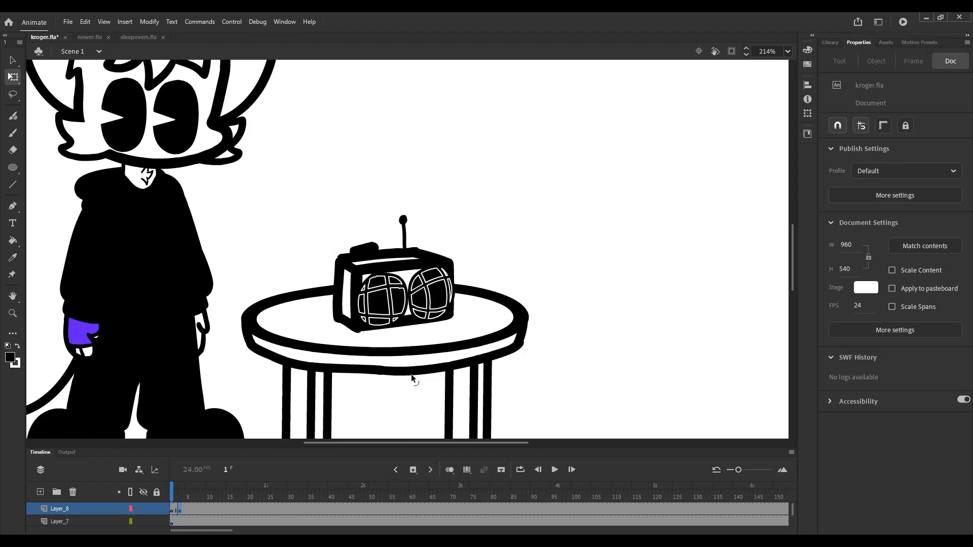
pyautogui.click(425, 308)
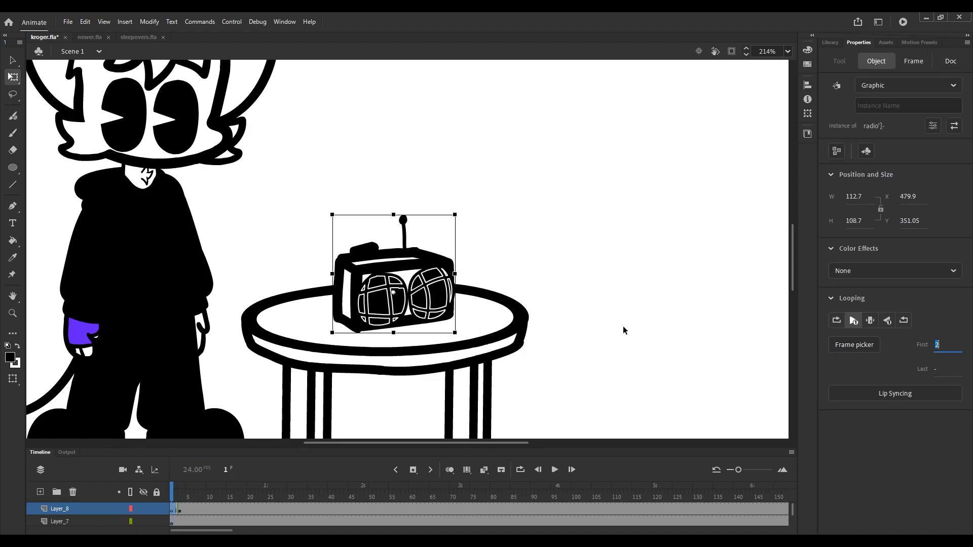
pyautogui.write('1')
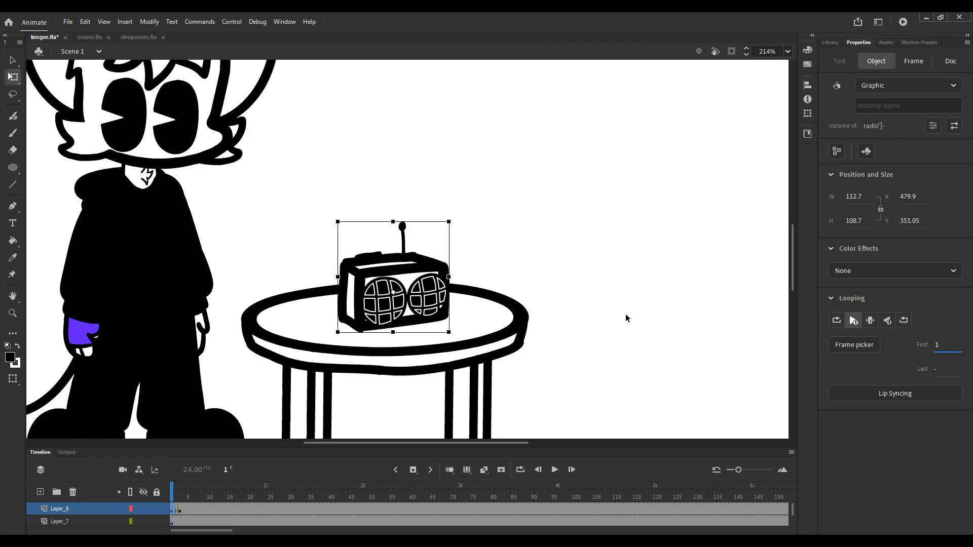
pyautogui.press('BackSpace')
pyautogui.write('4')
pyautogui.write('5')
pyautogui.click(627, 316)
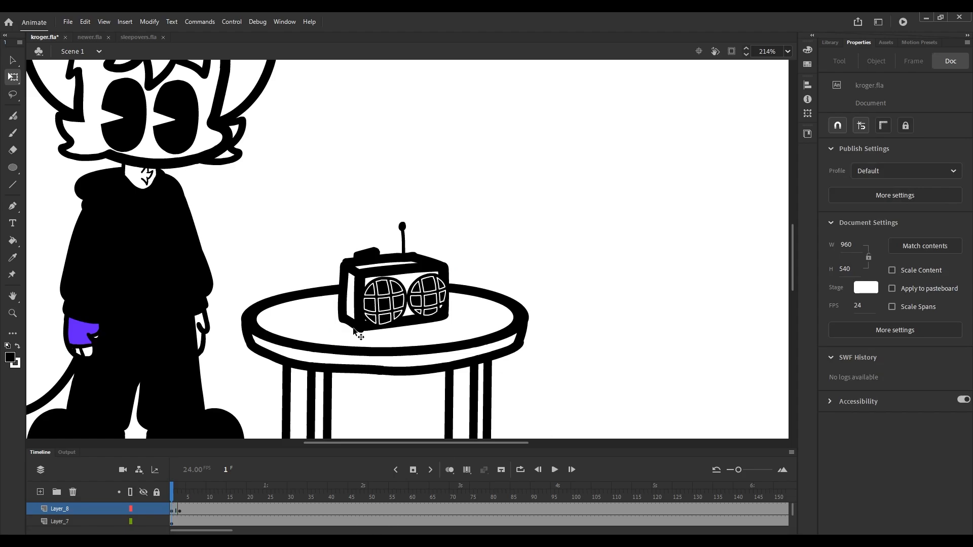
pyautogui.click(440, 322)
pyautogui.click(443, 356)
# Set the radio instance in Layer_8's frame 3 keyframe to start from symbol frame 2.
pyautogui.moveTo(192, 491); pyautogui.dragTo(181, 496)
pyautogui.click(378, 313)
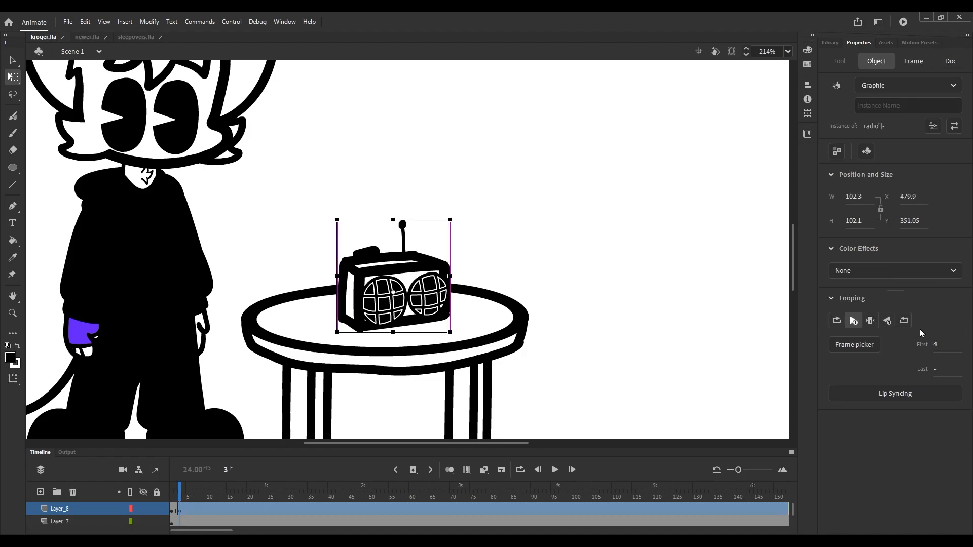
pyautogui.click(938, 349)
pyautogui.write('2')
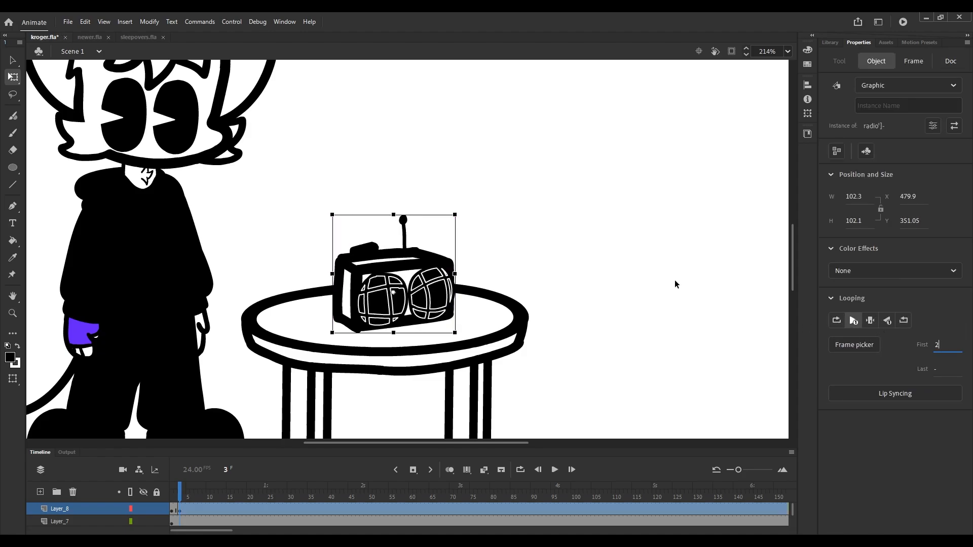
pyautogui.click(676, 283)
# Insert a keyframe at frame 10 of Layer_8 and reset the radio instance's first frame to restart the pulse.
pyautogui.moveTo(174, 497); pyautogui.dragTo(211, 500)
pyautogui.click(211, 512)
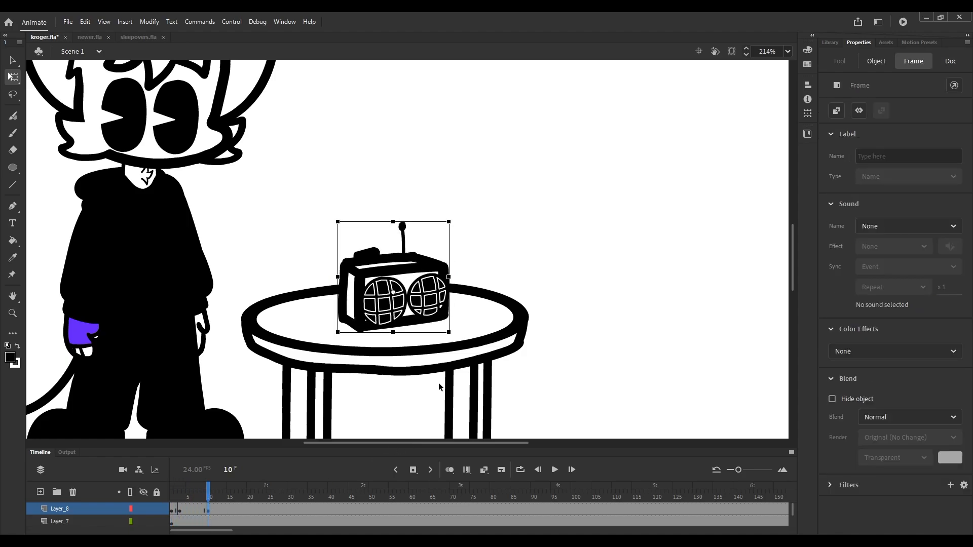
pyautogui.click(447, 292)
pyautogui.write('1')
# Insert a keyframe at frame 19 of Layer_8, start its radio instance from symbol frame 2, and play back the result.
pyautogui.moveTo(208, 491); pyautogui.dragTo(171, 490)
pyautogui.press('F6')
pyautogui.click(439, 292)
pyautogui.click(938, 345)
pyautogui.write('1')
pyautogui.click(555, 470)
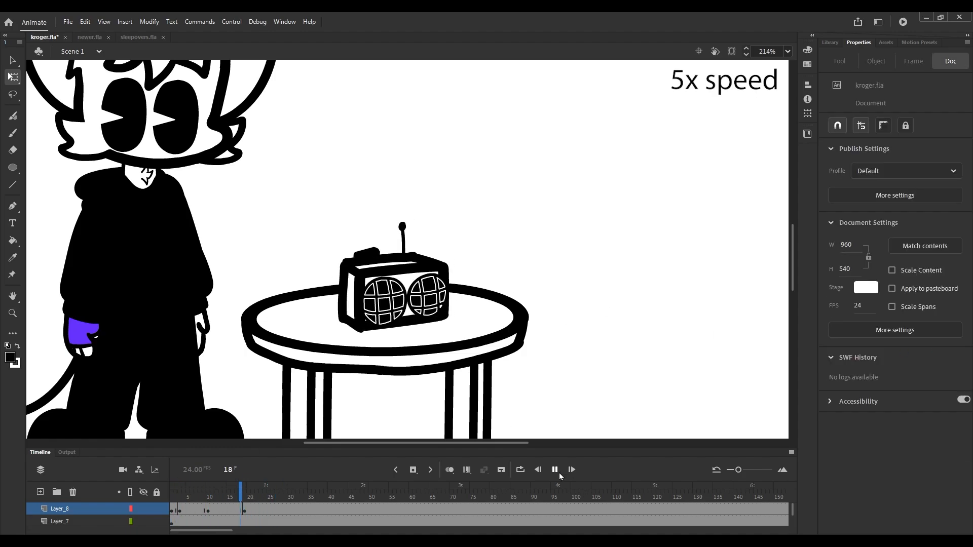
pyautogui.click(555, 470)
# Insert a keyframe at frame 25 of Layer_8 with the radio starting from symbol frame 1, and save the file.
pyautogui.moveTo(290, 491); pyautogui.dragTo(270, 491)
pyautogui.press('F6')
pyautogui.click(439, 292)
pyautogui.click(939, 347)
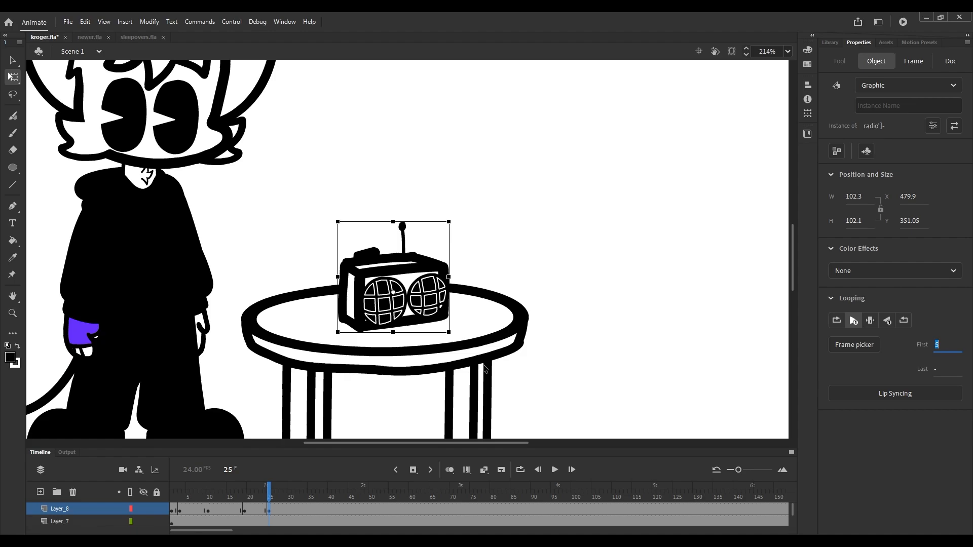
pyautogui.write('1')
pyautogui.click(553, 343)
pyautogui.hotkey('ctrl', 's')
# Play back the scene and set the frame 25 radio instance's looping to a single frame.
pyautogui.moveTo(240, 493); pyautogui.dragTo(171, 492)
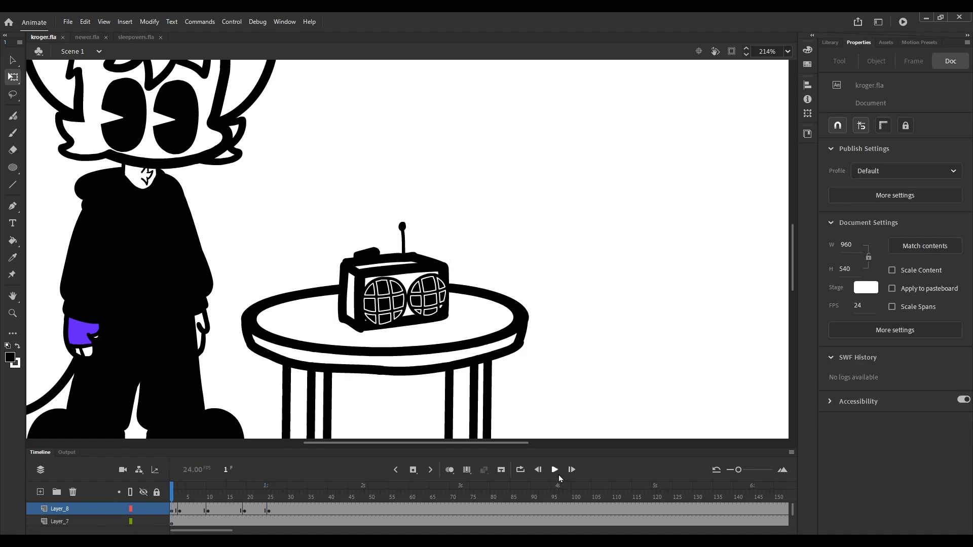
pyautogui.click(556, 471)
pyautogui.moveTo(256, 498); pyautogui.dragTo(270, 499)
pyautogui.click(400, 279)
pyautogui.click(871, 321)
pyautogui.click(691, 316)
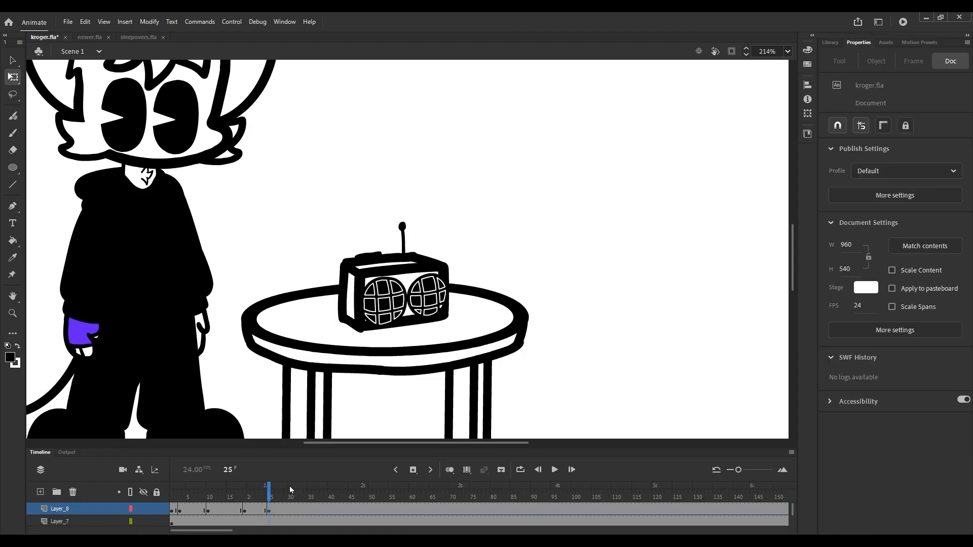
# Play back the timed radio pulses and save the file.
pyautogui.click(555, 470)
pyautogui.click(559, 470)
pyautogui.moveTo(307, 494)
pyautogui.mouseDown()
pyautogui.moveTo(241, 497)
pyautogui.moveTo(249, 498)
pyautogui.mouseUp()
pyautogui.hotkey('ctrl', 's')
# Open the radio symbol and slightly enlarge the left-hand grille at frame 4 of Layer_2, using onion skinning.
pyautogui.doubleClick(404, 298)
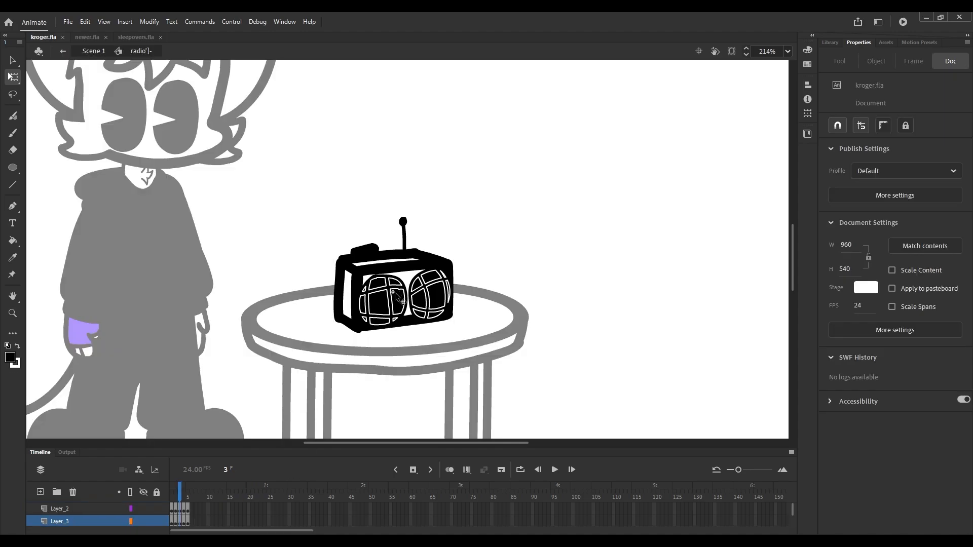
pyautogui.scroll(3, 404, 299)
pyautogui.click(184, 498)
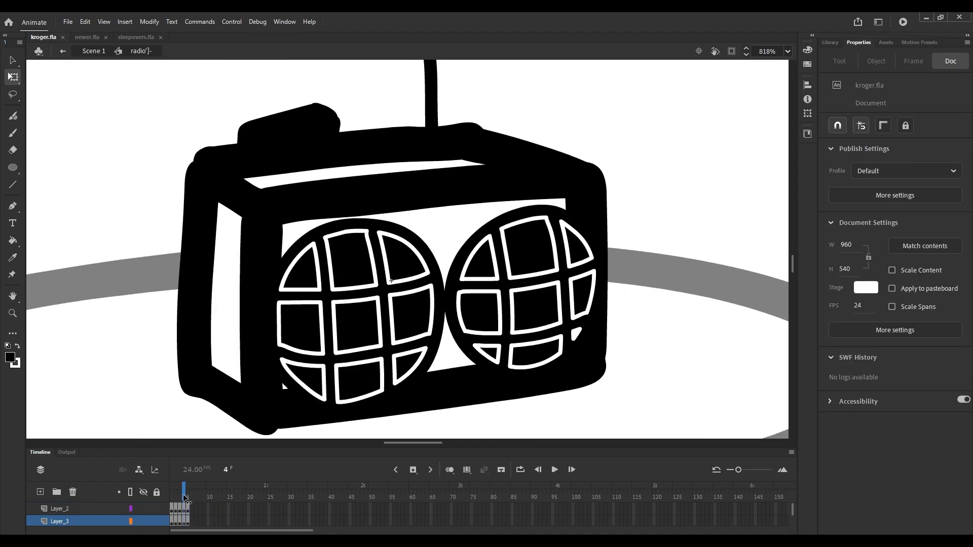
pyautogui.click(450, 470)
pyautogui.click(185, 509)
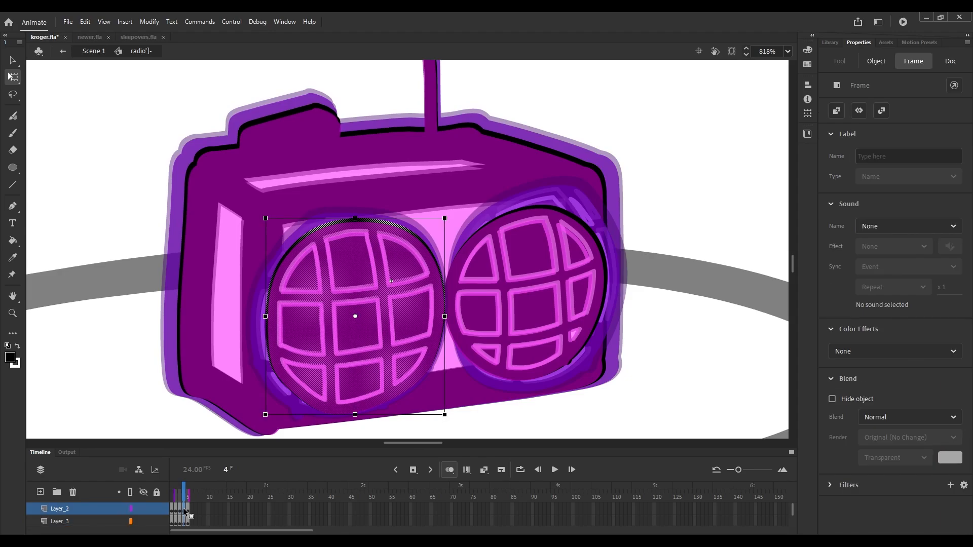
pyautogui.click(354, 319)
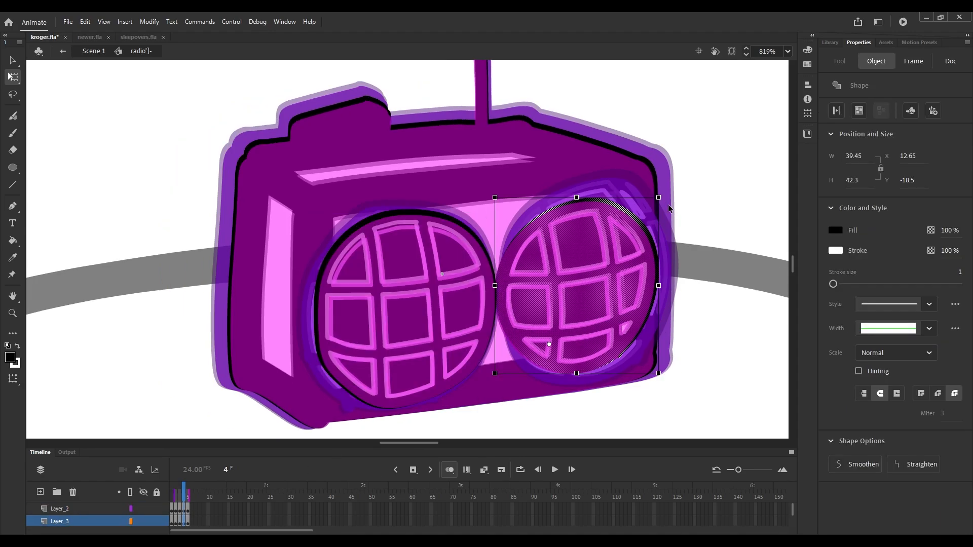
# Enlarge the right-hand grille at frame 4 to about 40.15 by 43.05 and save the file back in Scene 1.
pyautogui.scroll(4, 669, 205)
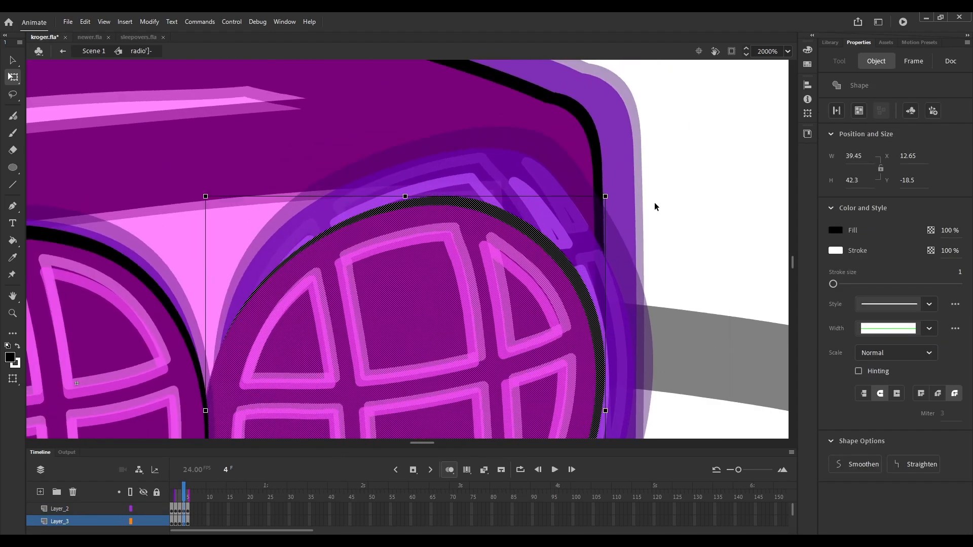
pyautogui.moveTo(613, 194); pyautogui.dragTo(618, 192)
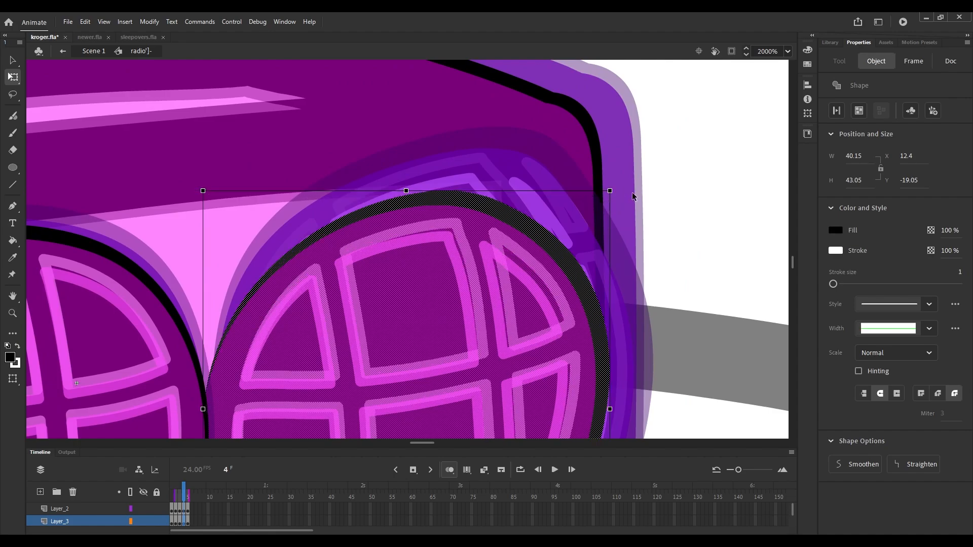
pyautogui.scroll(-4, 582, 174)
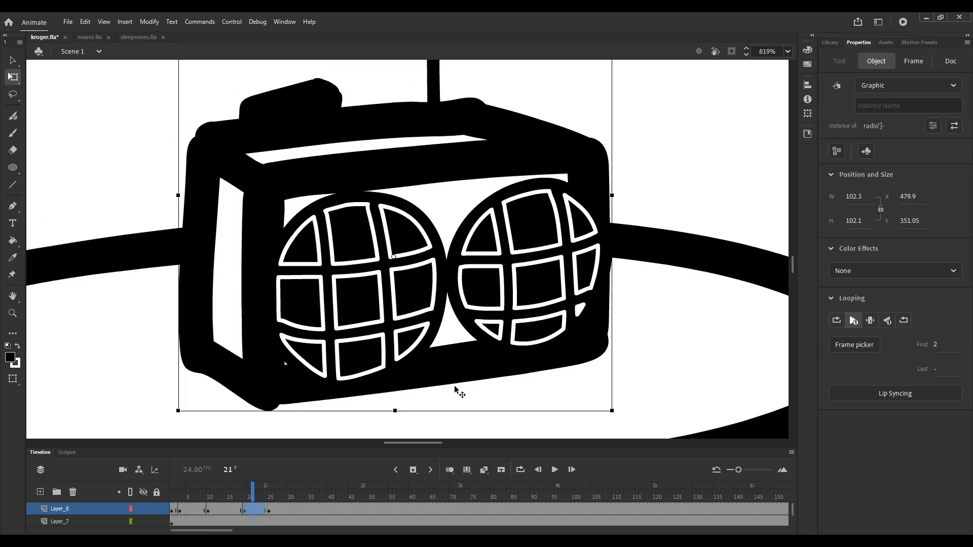
pyautogui.scroll(-2, 646, 199)
pyautogui.click(646, 200)
pyautogui.scroll(-3, 646, 199)
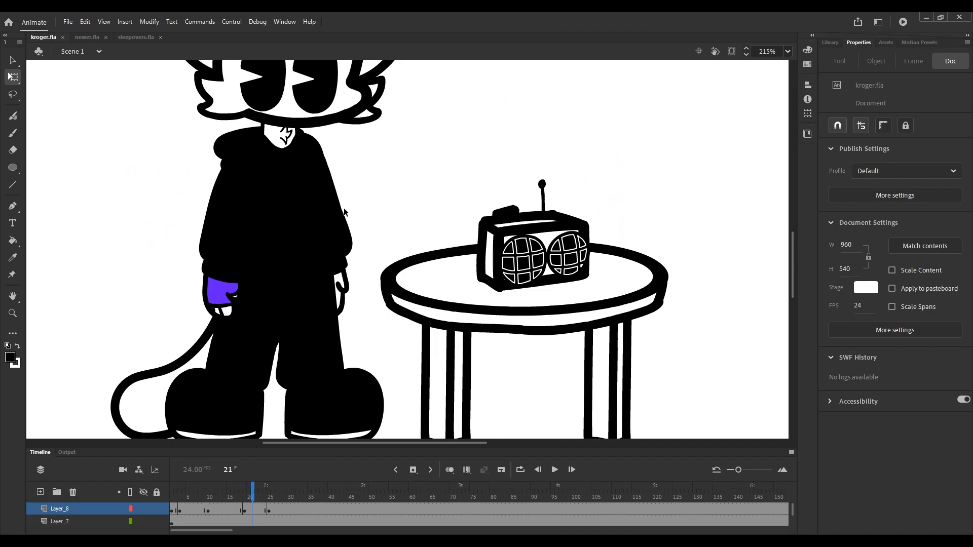
pyautogui.scroll(-2, 344, 208)
pyautogui.scroll(2, 501, 199)
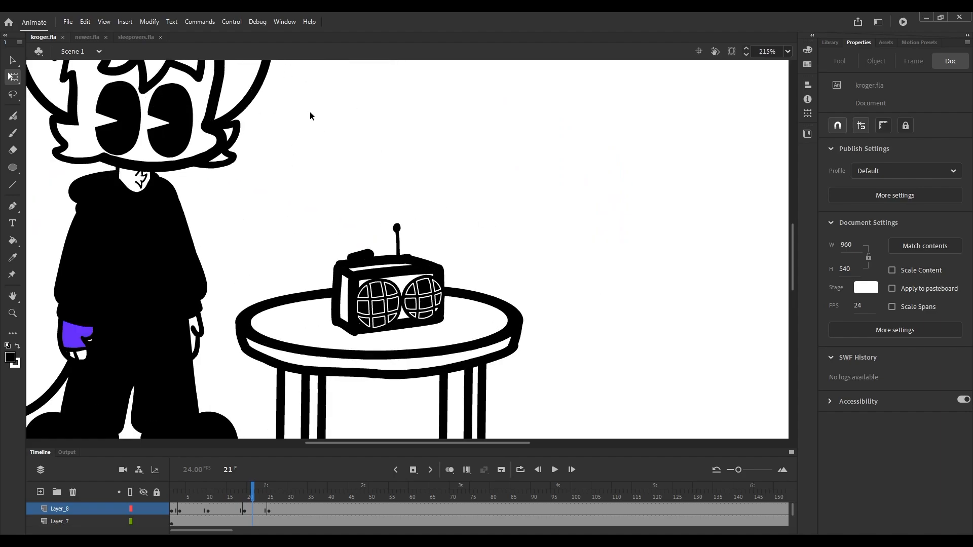
pyautogui.scroll(-2, 391, 135)
pyautogui.scroll(2, 382, 157)
pyautogui.scroll(2, 381, 153)
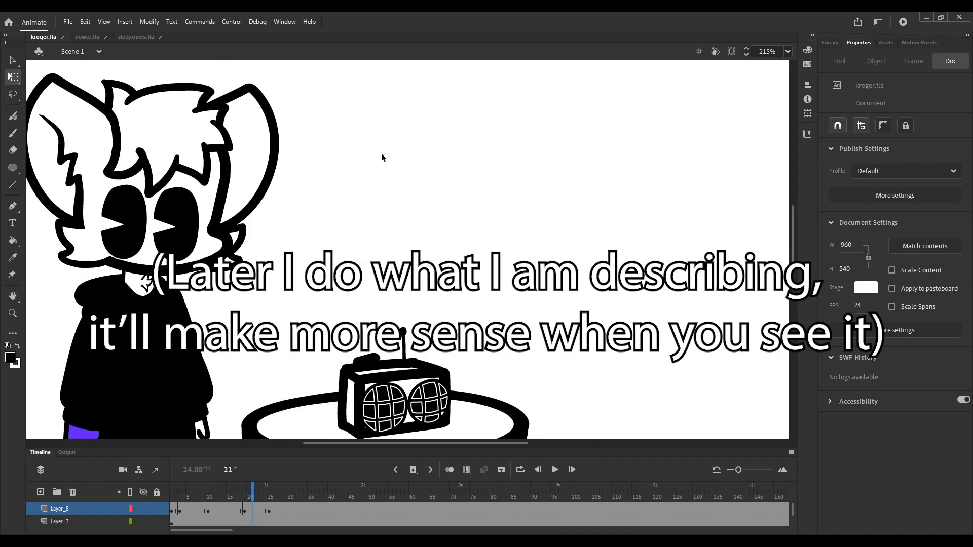
pyautogui.scroll(-2, 382, 153)
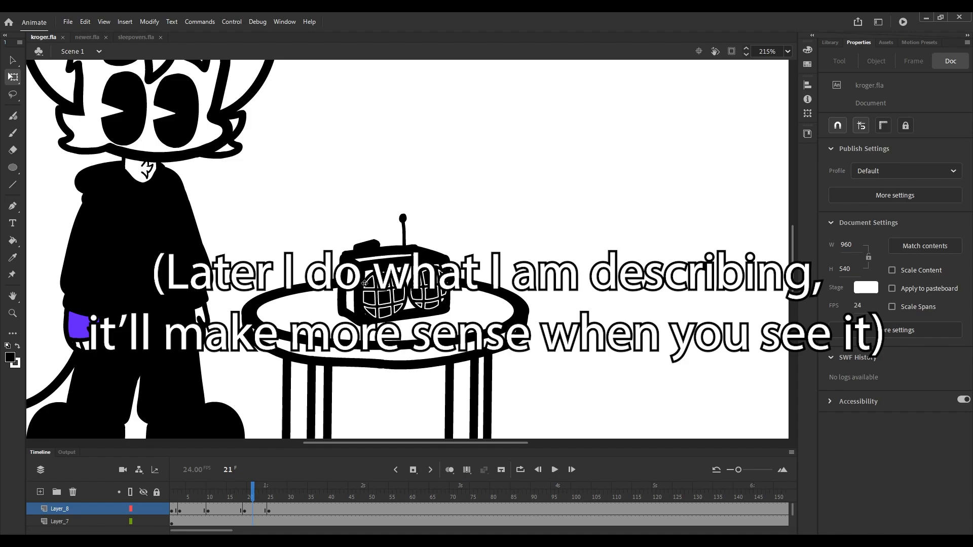
pyautogui.scroll(1, 372, 278)
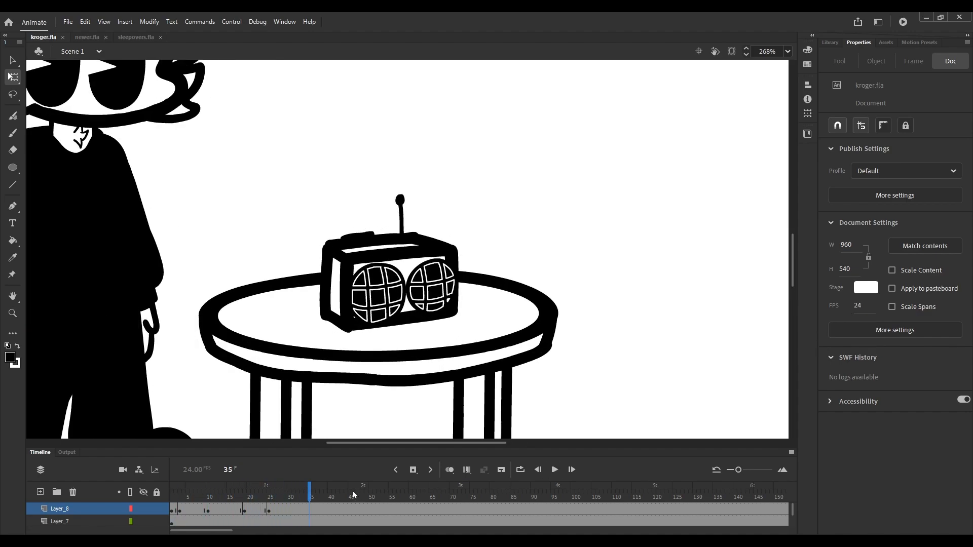
# Play back the scene to check the radio pulses.
pyautogui.click(555, 470)
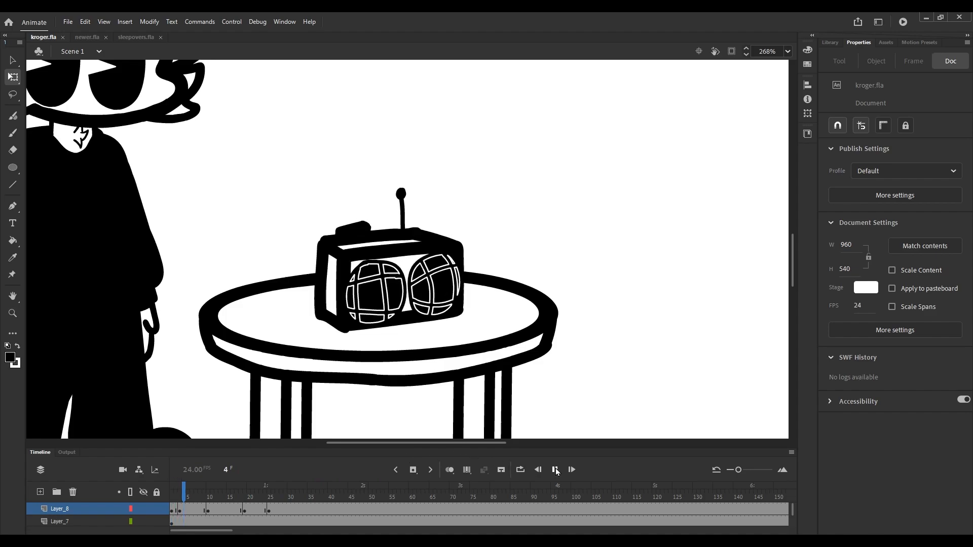
pyautogui.click(556, 471)
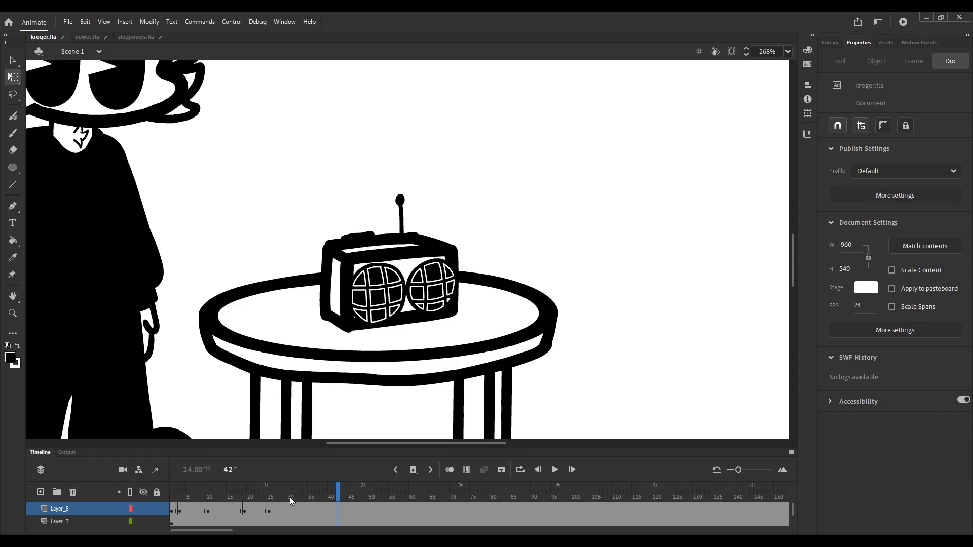
# Add a camera, tween a zoom-out from the radio to the full scene between frames 3 and 19, and play it back.
pyautogui.click(172, 492)
pyautogui.click(123, 470)
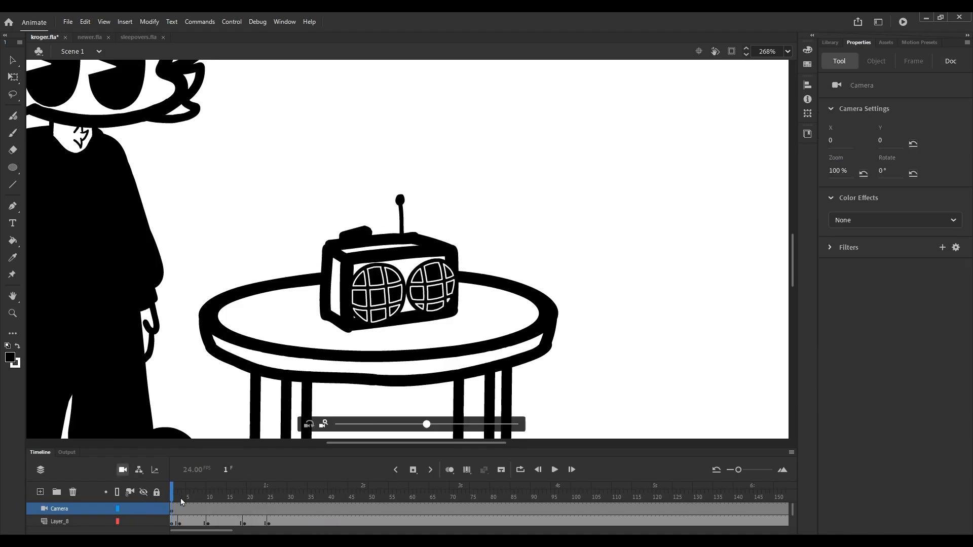
pyautogui.click(552, 469)
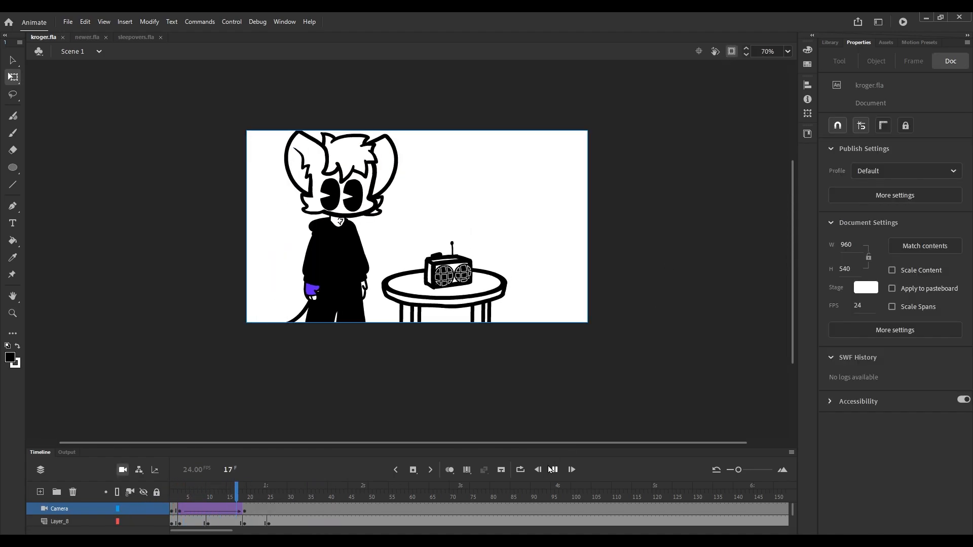
pyautogui.click(551, 470)
pyautogui.click(321, 191)
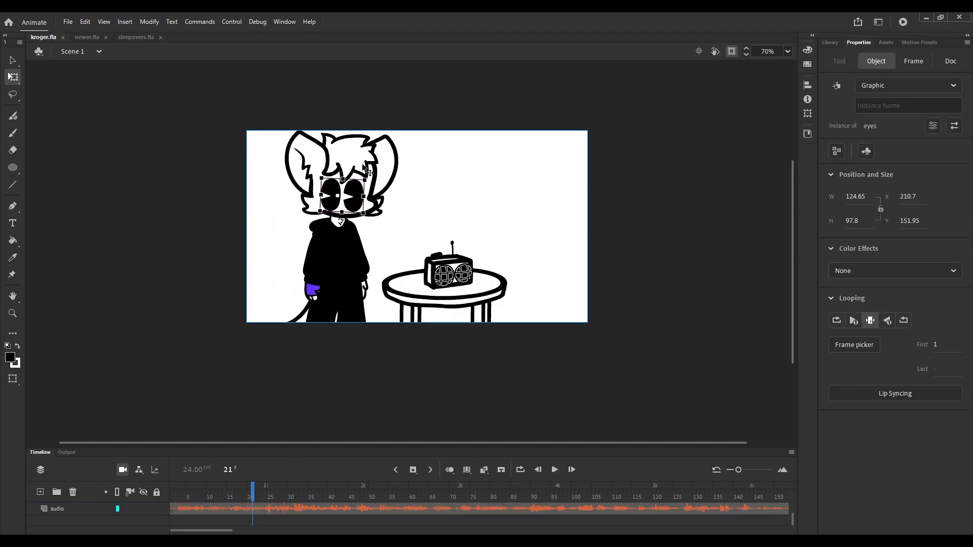
pyautogui.scroll(4, 321, 192)
pyautogui.scroll(2, 253, 509)
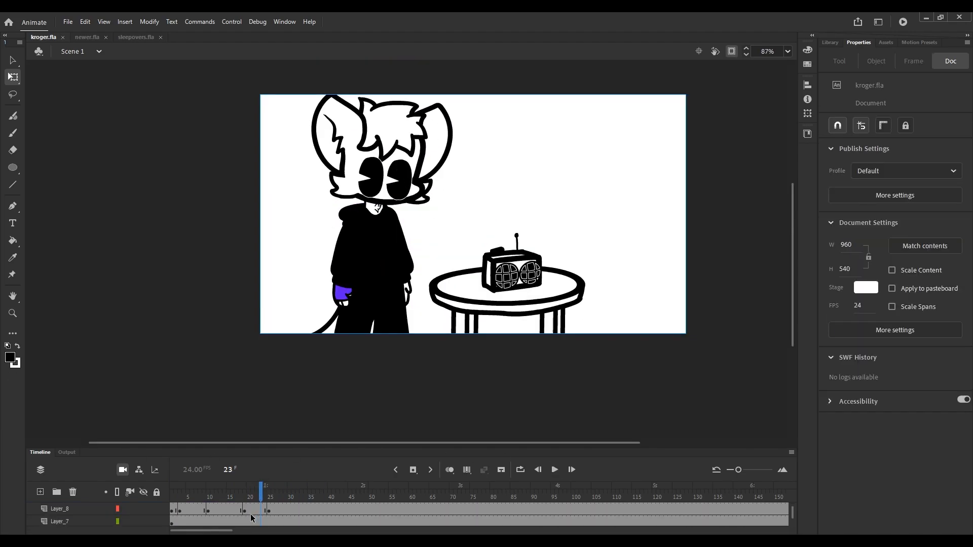
# Expand the Jake layer folder and enlarge the timeline to show more of its layers.
pyautogui.scroll(-1, 249, 517)
pyautogui.click(34, 521)
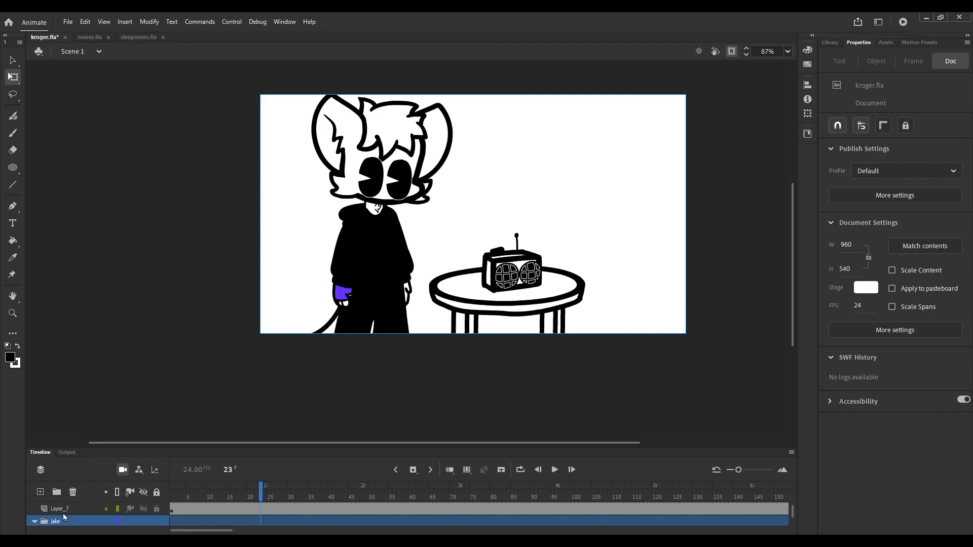
pyautogui.scroll(-1, 62, 513)
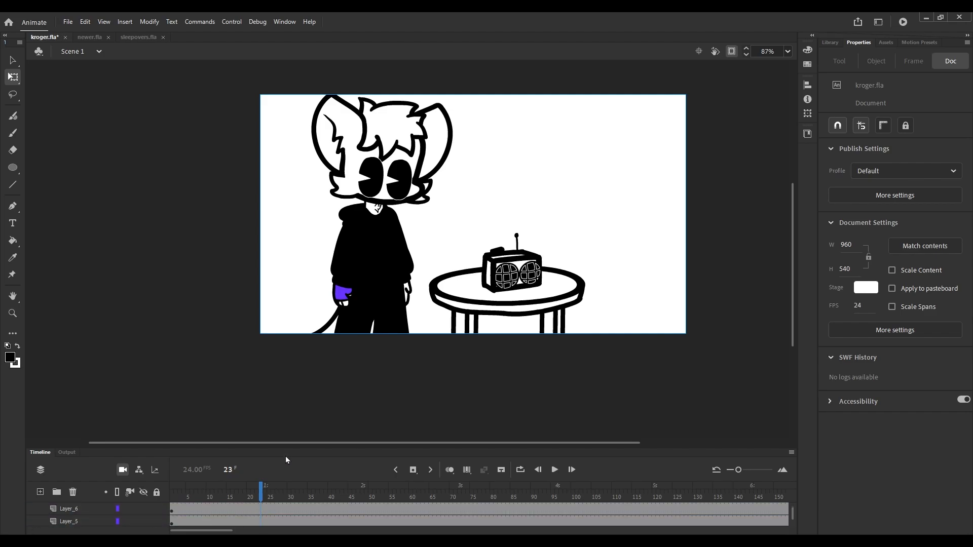
pyautogui.moveTo(288, 448); pyautogui.dragTo(394, 403)
pyautogui.scroll(2, 524, 142)
pyautogui.scroll(-1, 479, 197)
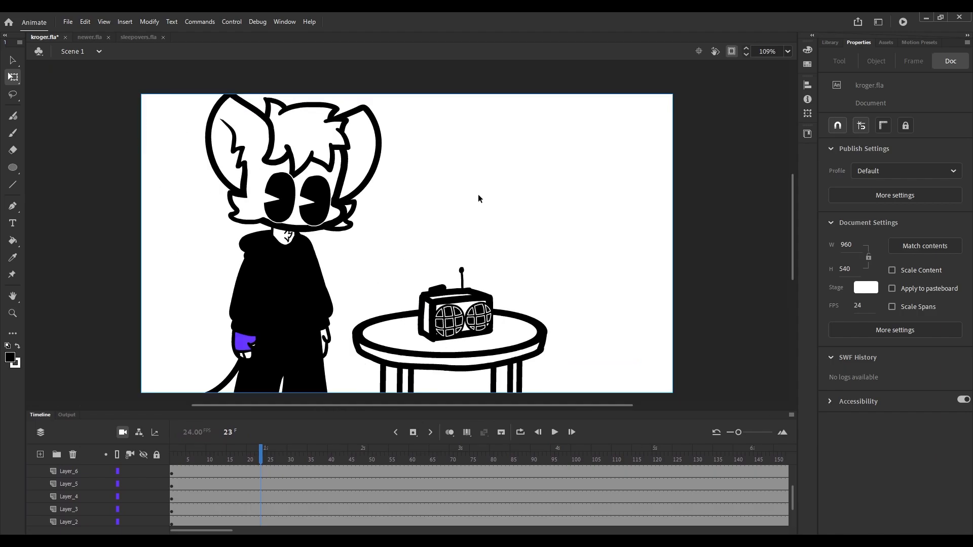
pyautogui.scroll(-1, 794, 258)
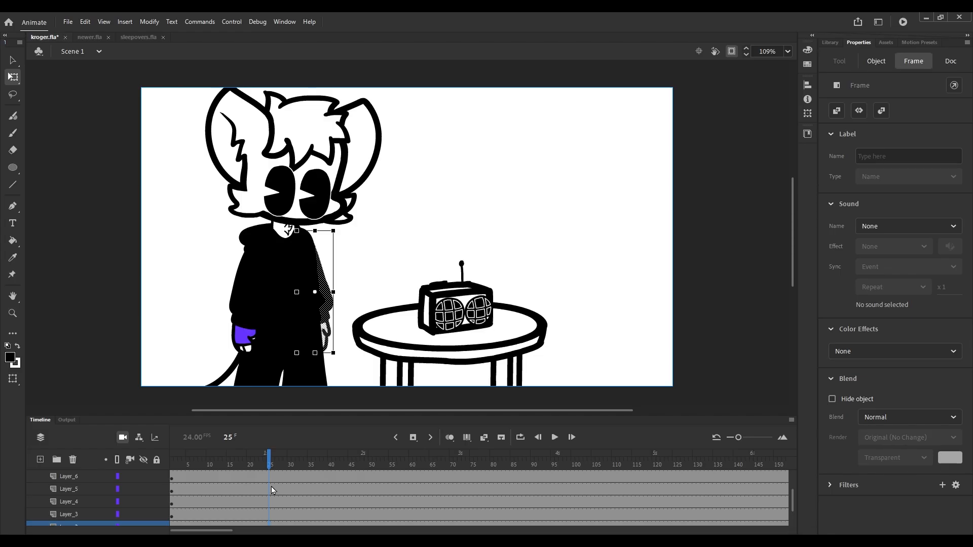
# Shift the whole Jake character slightly closer to the table, save the file and play back the scene.
pyautogui.click(325, 314)
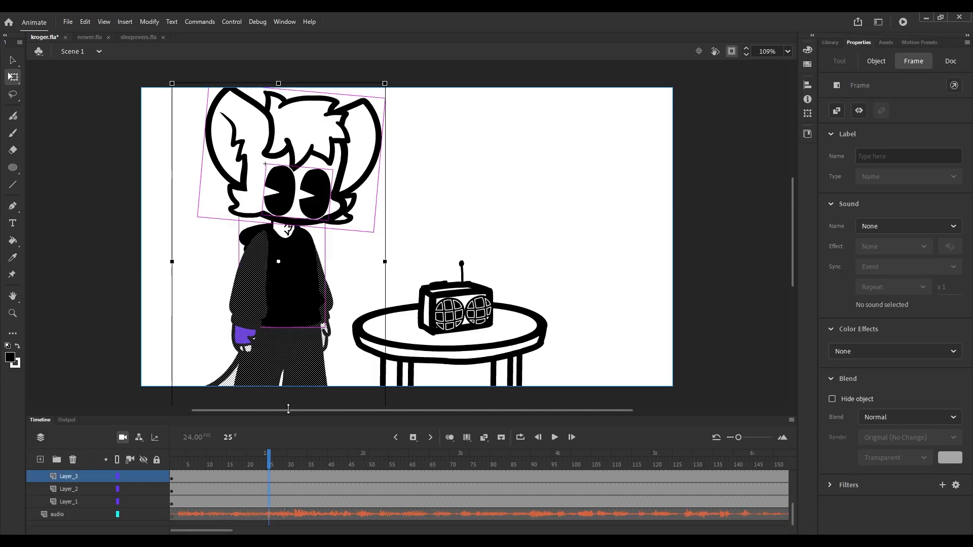
pyautogui.hotkey('ctrl', 'alt', 'a')
pyautogui.click(355, 367)
pyautogui.hotkey('ctrl', 's')
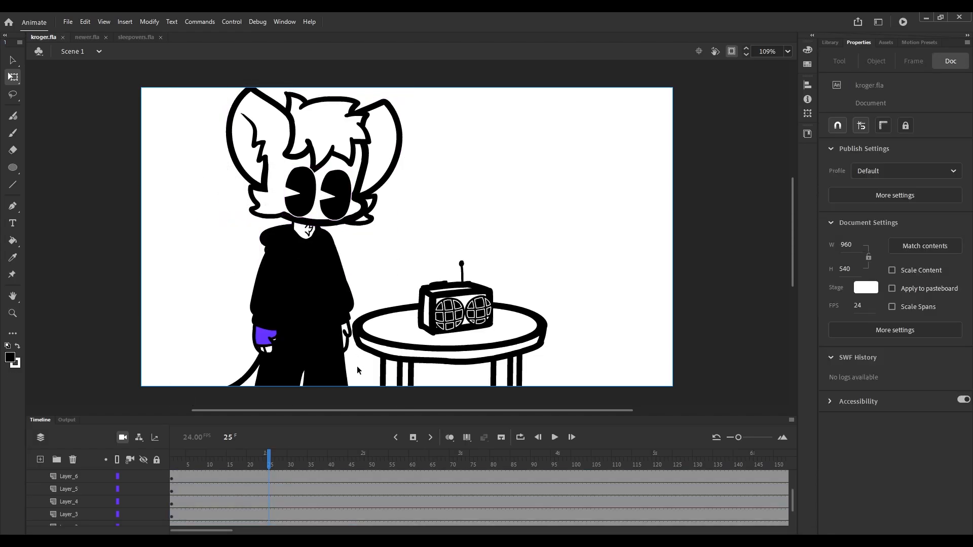
pyautogui.scroll(-2, 269, 515)
pyautogui.click(270, 501)
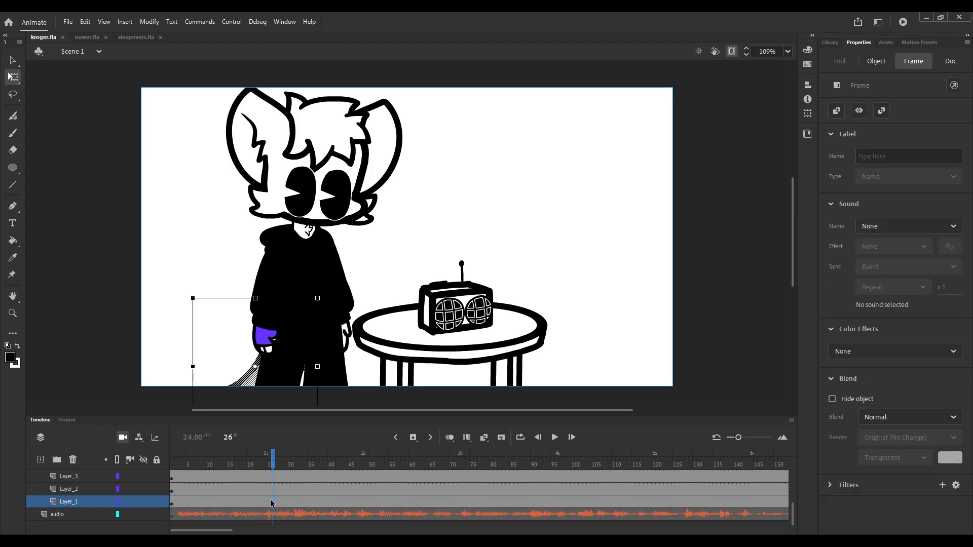
pyautogui.click(557, 439)
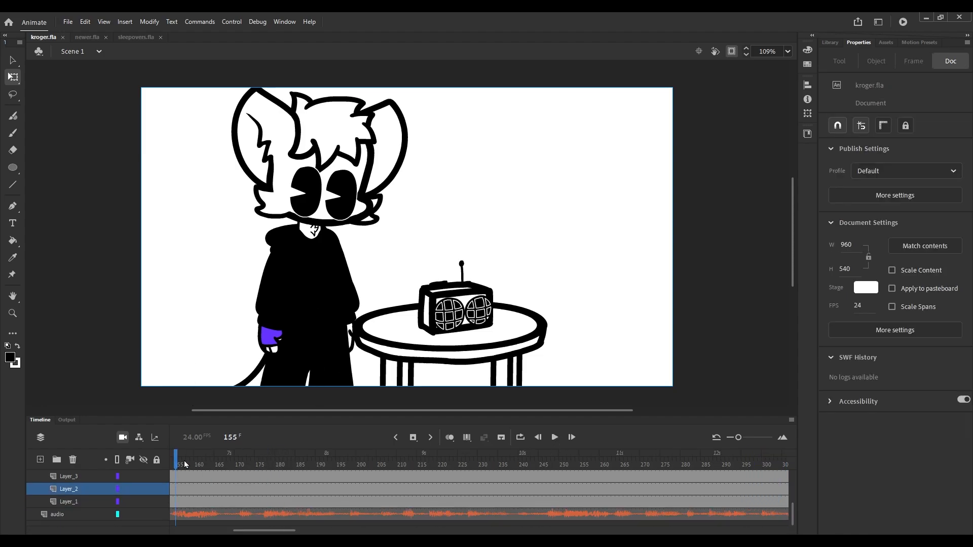
# Insert keyframes on Jake's layers at frame 154 and save the file.
pyautogui.hscroll(-3, 287, 466)
pyautogui.moveTo(240, 461); pyautogui.dragTo(234, 461)
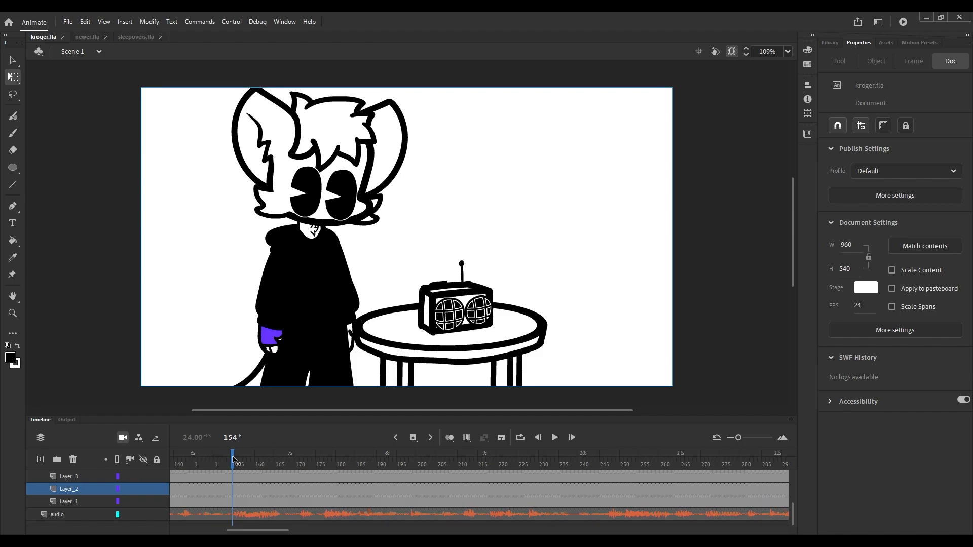
pyautogui.scroll(3, 238, 503)
pyautogui.click(230, 503)
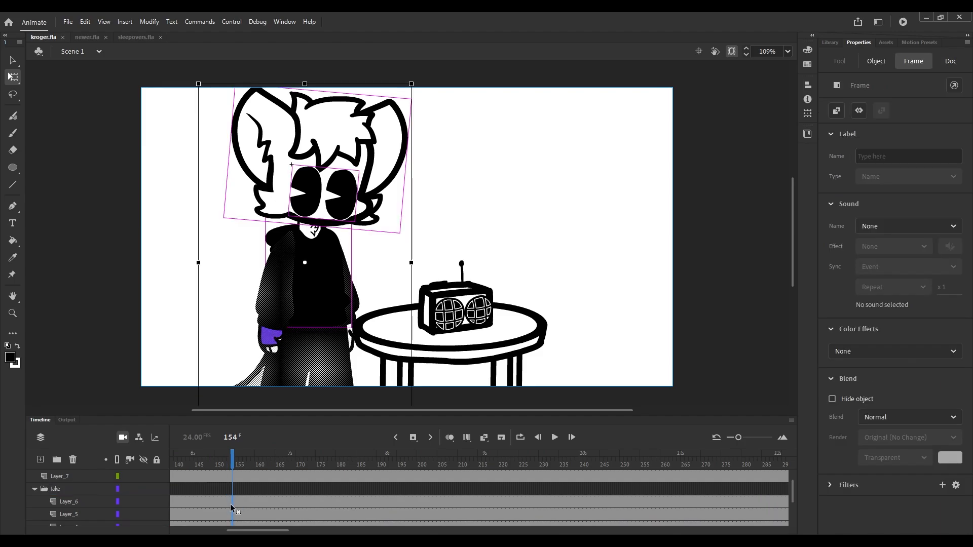
pyautogui.click(67, 103)
pyautogui.hotkey('ctrl', 's')
# At frame 154, select the head and eyes together, move their pivot to the chin and rotate them slightly counterclockwise.
pyautogui.scroll(4, 335, 157)
pyautogui.click(267, 201)
pyautogui.keyDown('shift'); pyautogui.click(299, 173); pyautogui.keyUp('shift')
pyautogui.scroll(-3, 299, 172)
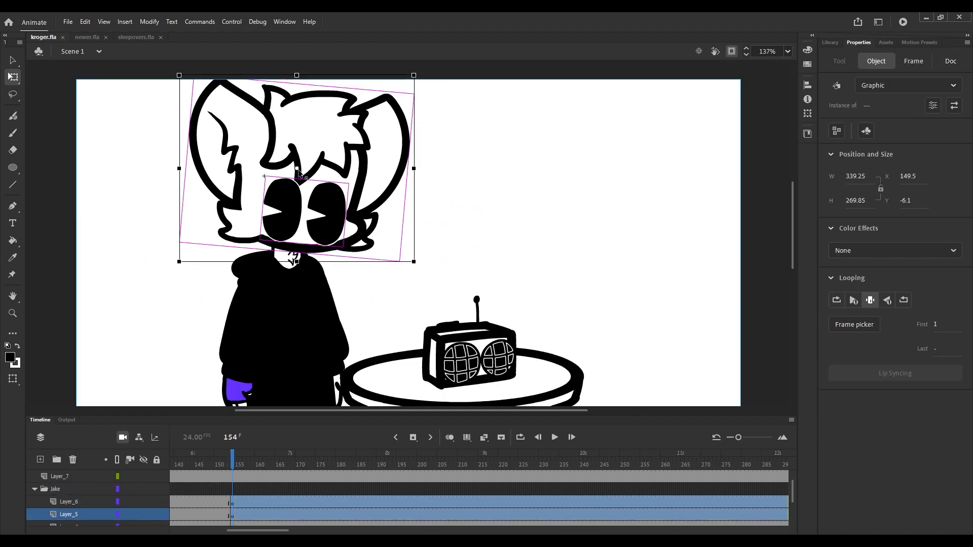
pyautogui.moveTo(299, 172); pyautogui.dragTo(274, 253)
pyautogui.scroll(3, 278, 252)
pyautogui.scroll(-3, 281, 249)
pyautogui.scroll(3, 194, 76)
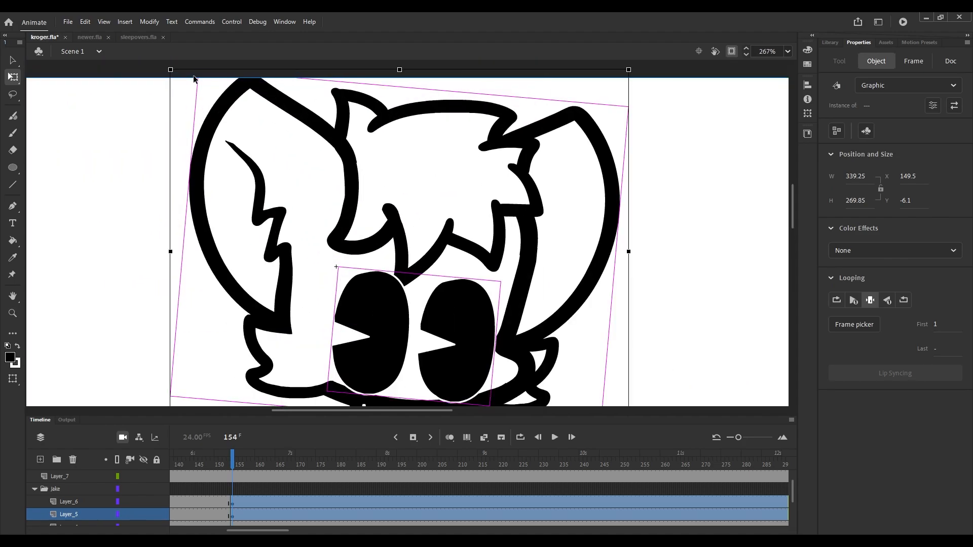
pyautogui.moveTo(173, 74); pyautogui.dragTo(150, 81)
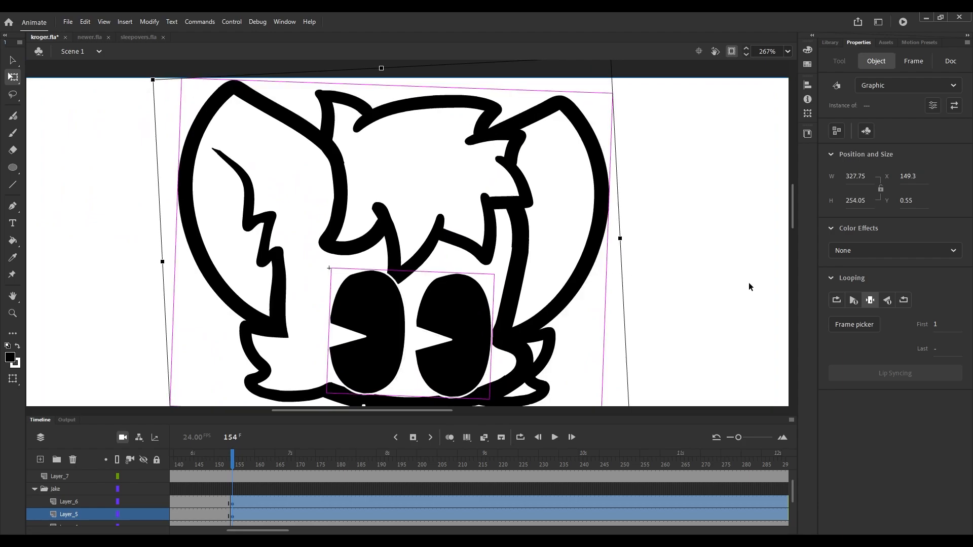
pyautogui.click(749, 282)
# Nudge the eyes at frame 154 to X 245.5, Y 153.35 and save the file.
pyautogui.click(477, 322)
pyautogui.scroll(-3, 463, 322)
pyautogui.scroll(4, 445, 304)
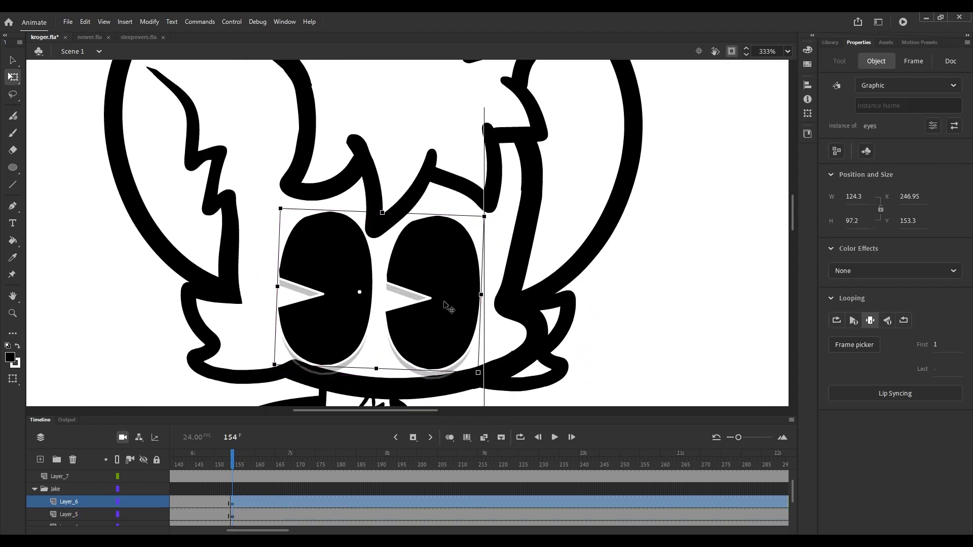
pyautogui.scroll(-2, 439, 299)
pyautogui.scroll(2, 431, 297)
pyautogui.scroll(-3, 602, 300)
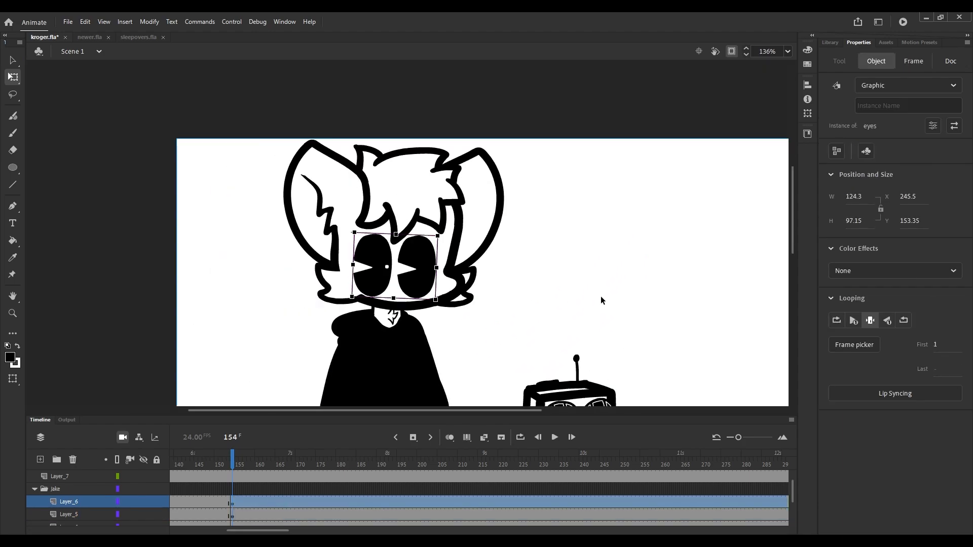
pyautogui.click(601, 299)
pyautogui.scroll(-2, 375, 255)
pyautogui.scroll(3, 421, 302)
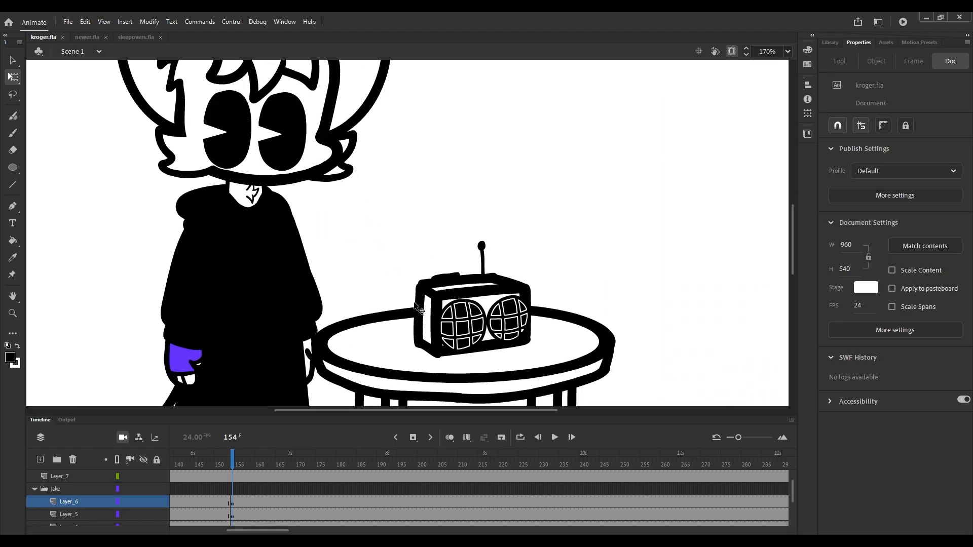
# Scrub around frames 150 to 154 and back to the start to review the head tilt against the audio.
pyautogui.scroll(-1, 421, 301)
pyautogui.click(223, 469)
pyautogui.moveTo(223, 469); pyautogui.dragTo(216, 469)
pyautogui.click(457, 277)
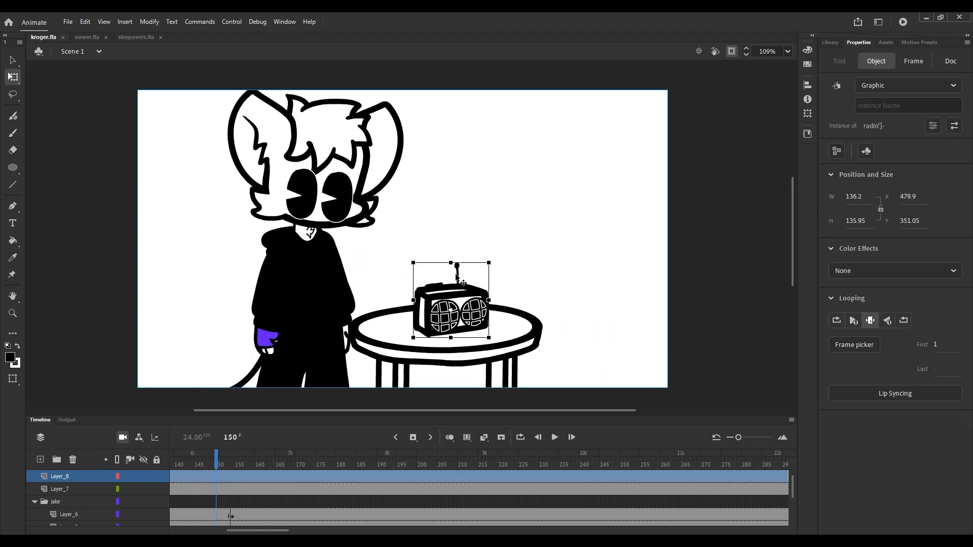
pyautogui.click(228, 463)
pyautogui.scroll(-2, 282, 491)
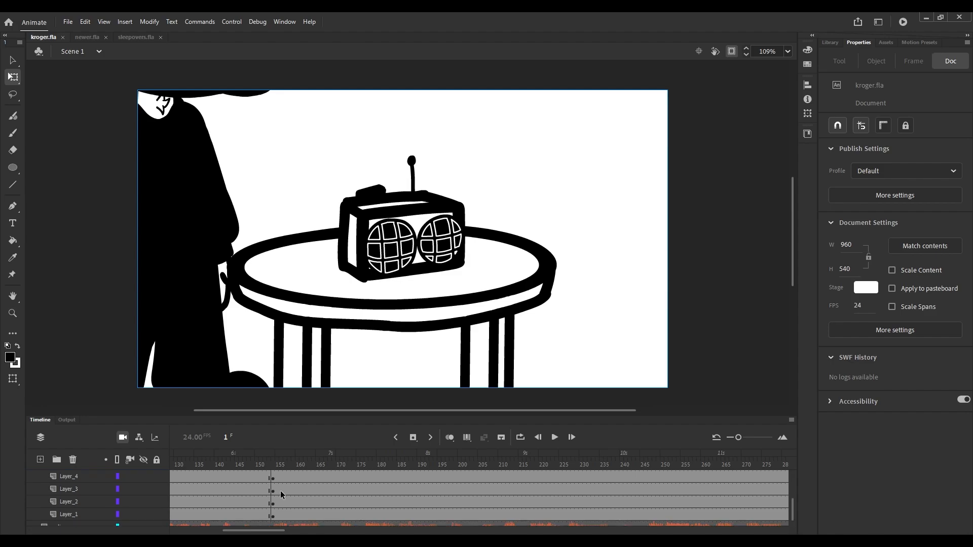
pyautogui.click(276, 466)
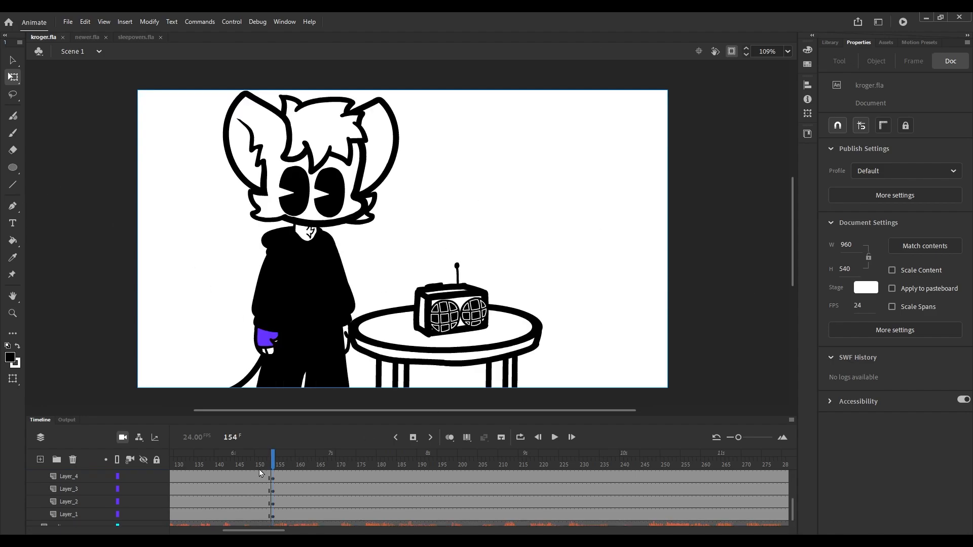
pyautogui.moveTo(260, 469); pyautogui.dragTo(1, 492)
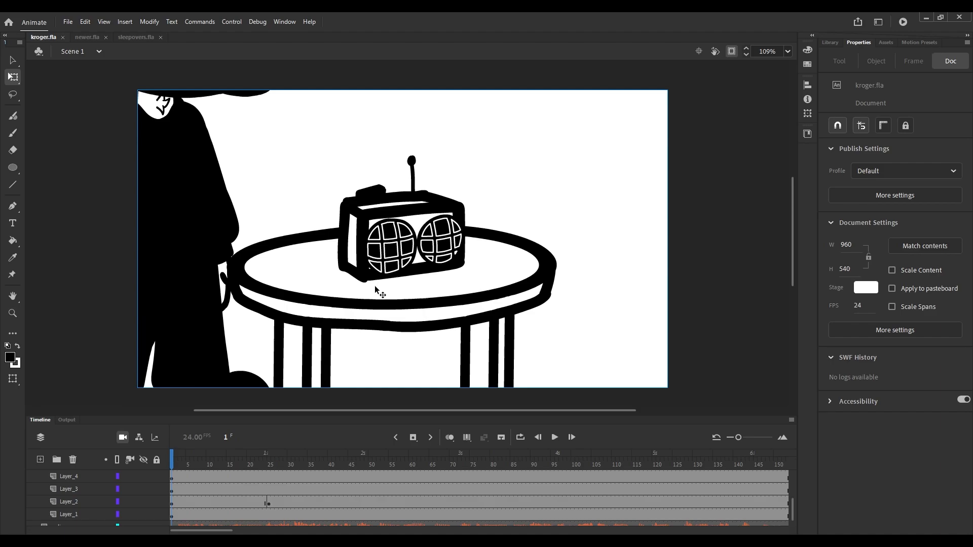
# Remove Jake's arm nearest the table at frame 25.
pyautogui.click(269, 464)
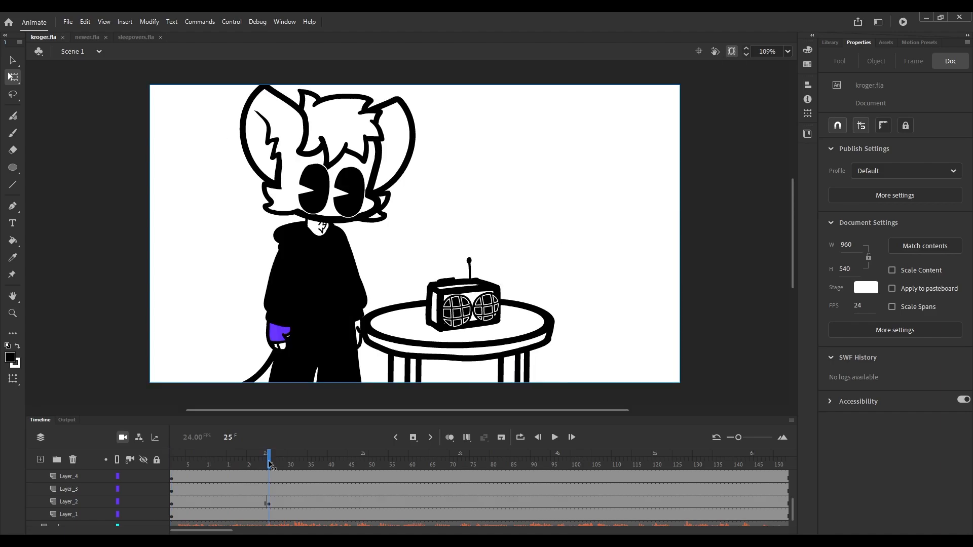
pyautogui.click(355, 301)
pyautogui.click(359, 298)
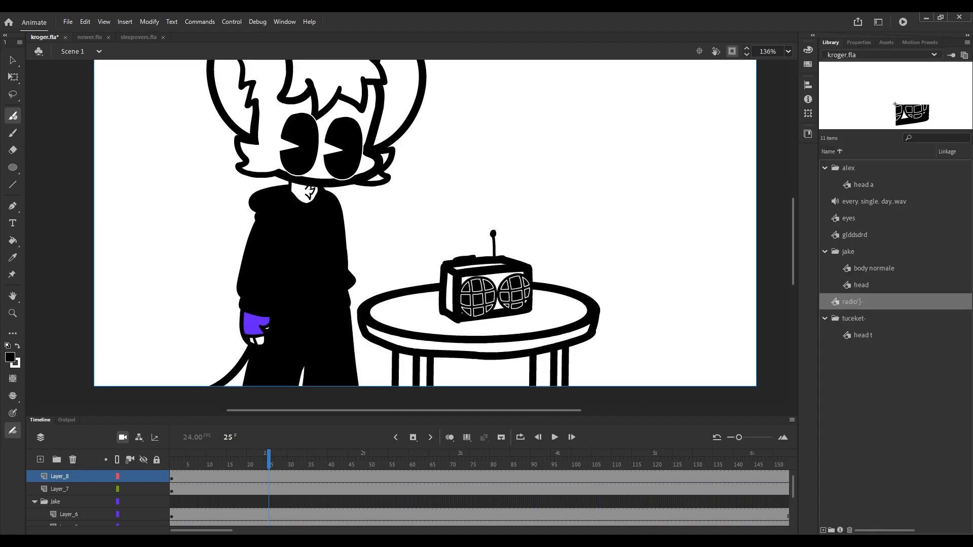
# Copy the hand and jk hand symbols from the newer.fla library into the kroger.fla library.
pyautogui.click(87, 37)
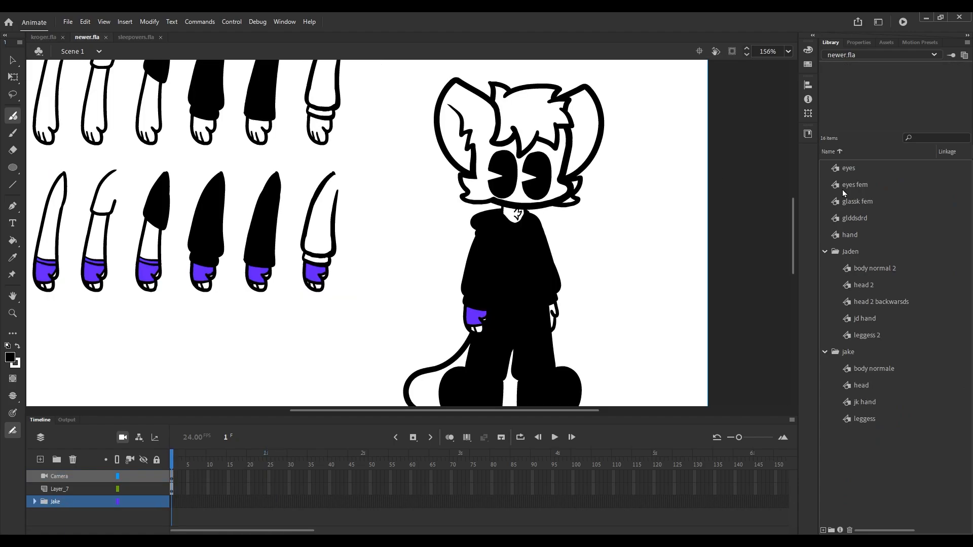
pyautogui.click(862, 233)
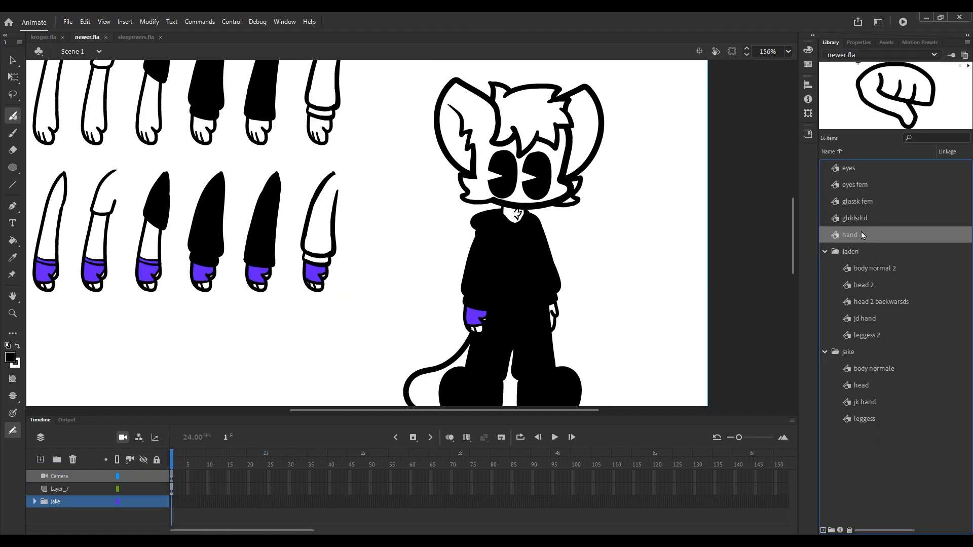
pyautogui.click(869, 403)
pyautogui.click(31, 39)
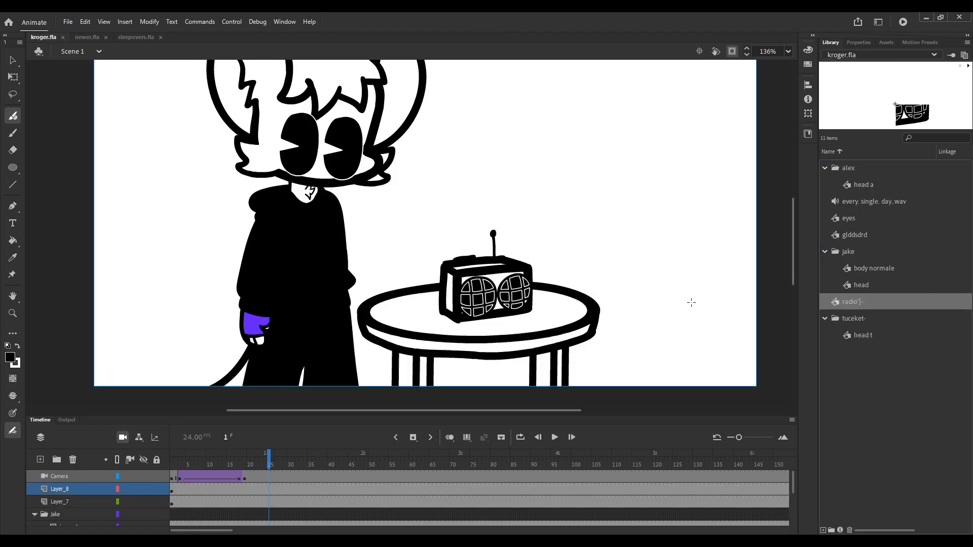
pyautogui.click(868, 370)
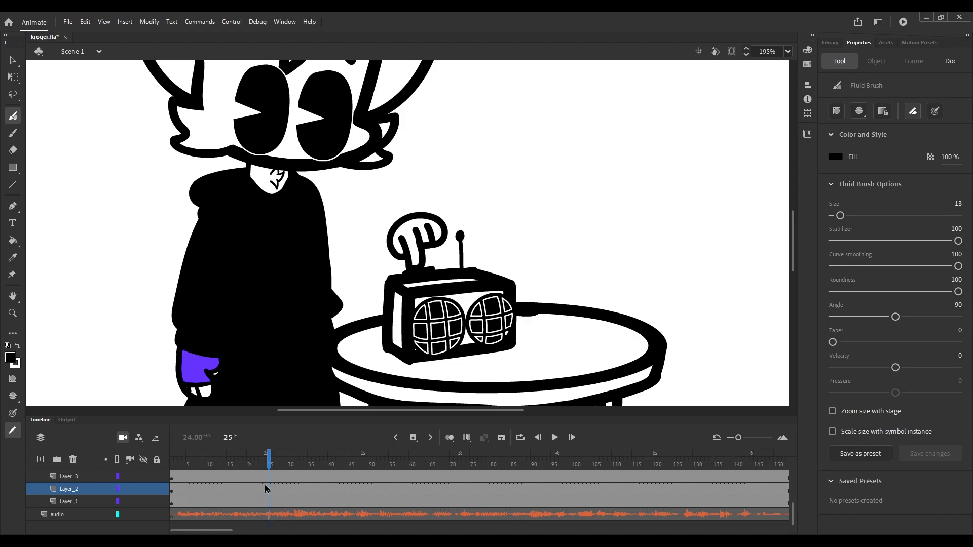
# At frame 25 of Layer_2, replace the hanging arm with a bent black arm whose hand reaches the radio's top button, and save.
pyautogui.click(266, 490)
pyautogui.press('Delete')
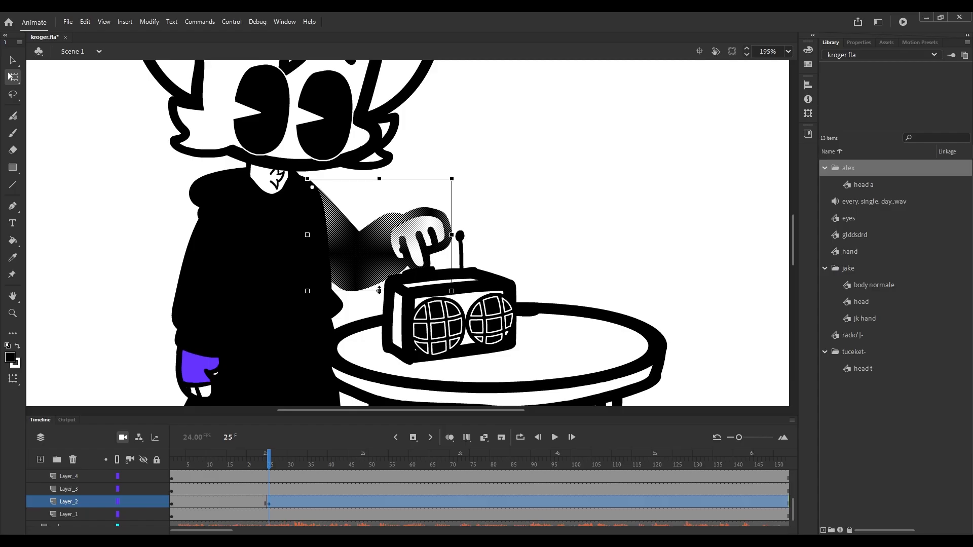
pyautogui.click(399, 211)
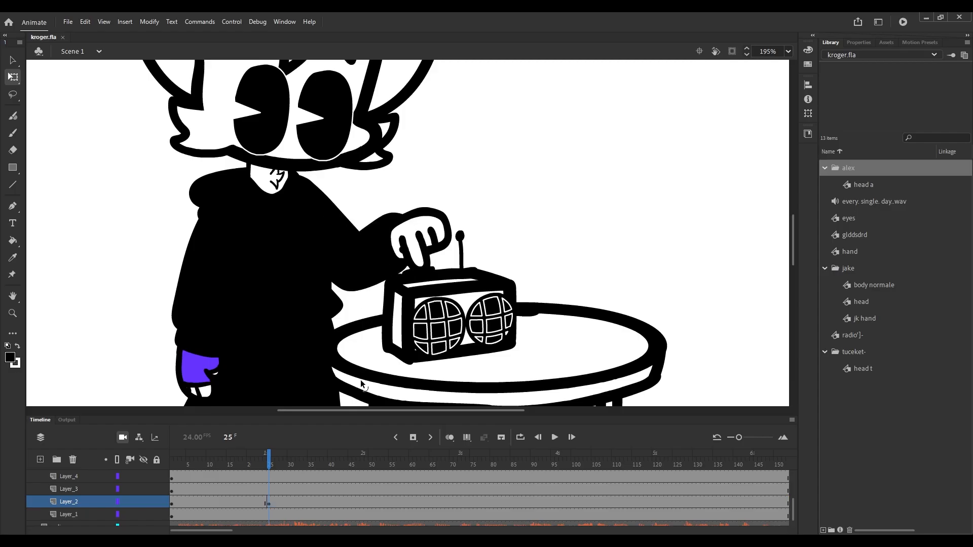
# Insert keyframes for the head and eyes on Layer_5 and Layer_6 at frame 24 and shift them to frame 25.
pyautogui.scroll(2, 258, 489)
pyautogui.click(267, 489)
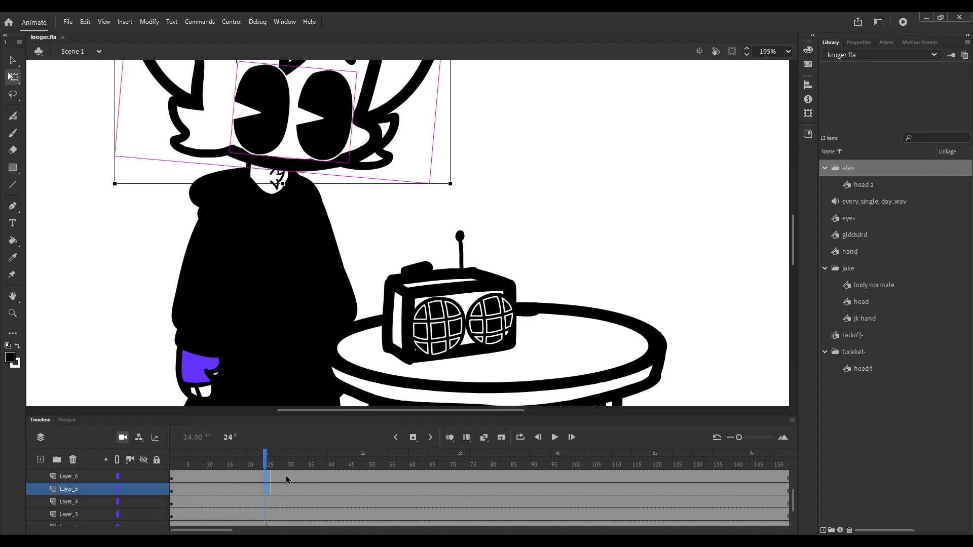
pyautogui.press('F6')
pyautogui.click(265, 478)
pyautogui.hotkey('ctrl', 's')
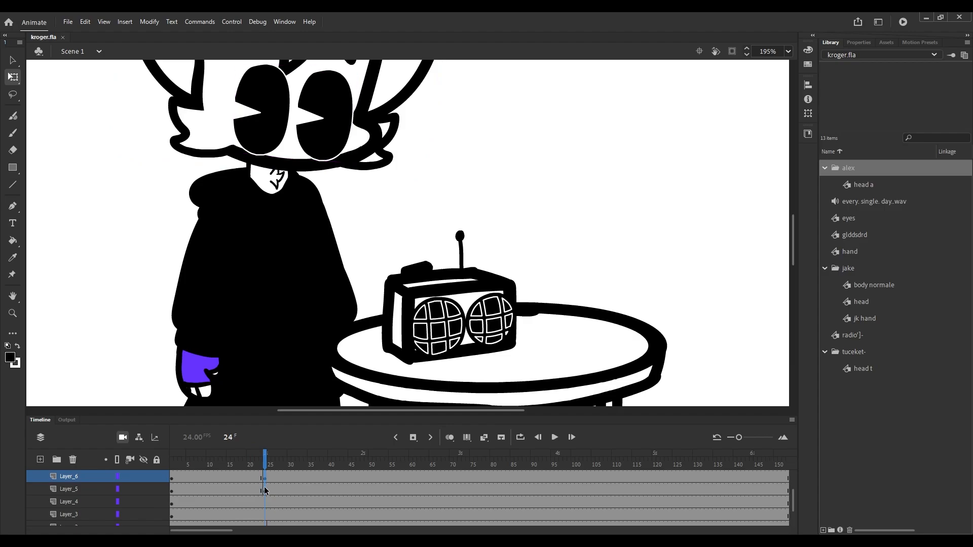
pyautogui.keyDown('shift'); pyautogui.click(264, 489); pyautogui.keyUp('shift')
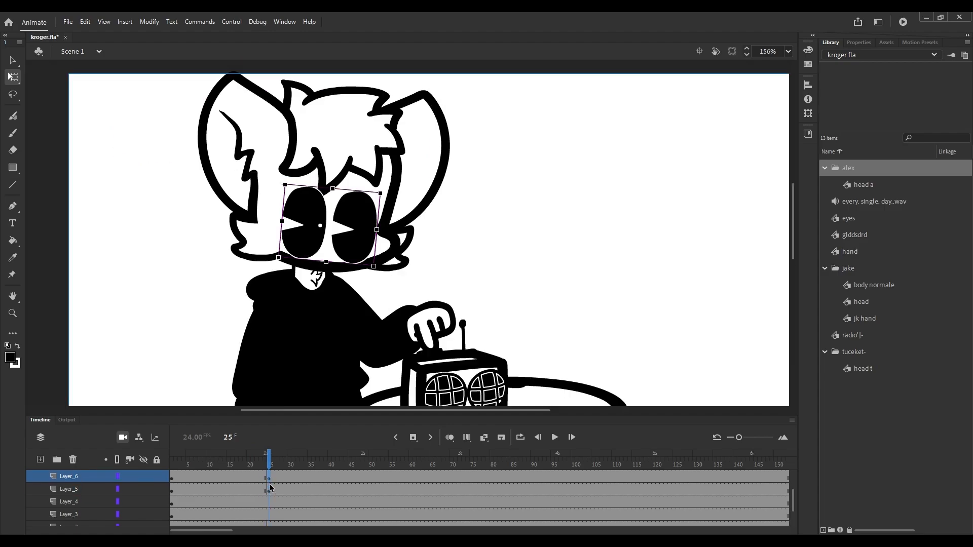
# Move the head and eyes keyframes on Layer_5 and Layer_6 to frame 28.
pyautogui.keyDown('shift'); pyautogui.click(270, 490); pyautogui.keyUp('shift')
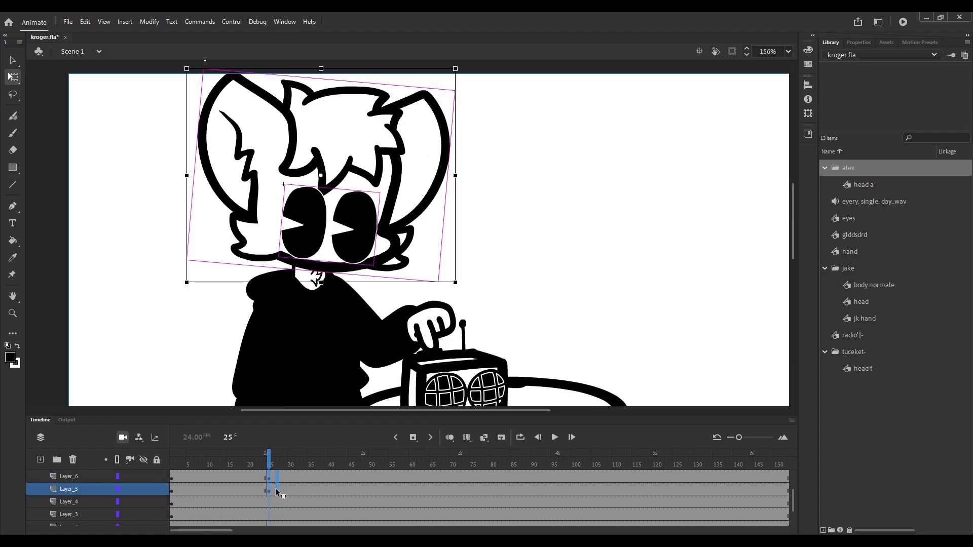
pyautogui.moveTo(278, 492); pyautogui.dragTo(285, 479)
pyautogui.click(277, 458)
pyautogui.click(273, 480)
pyautogui.click(277, 479)
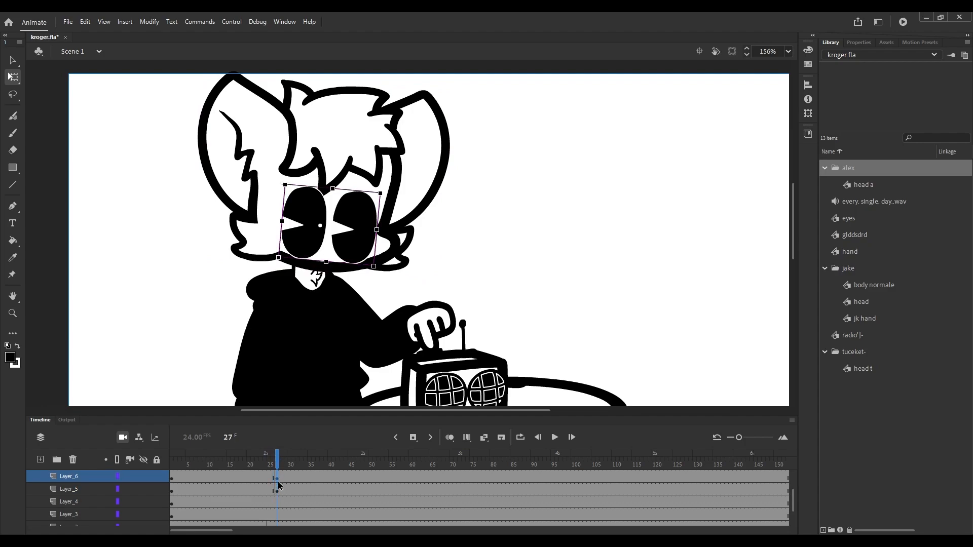
pyautogui.keyDown('shift'); pyautogui.click(277, 490); pyautogui.keyUp('shift')
pyautogui.moveTo(277, 491); pyautogui.dragTo(282, 490)
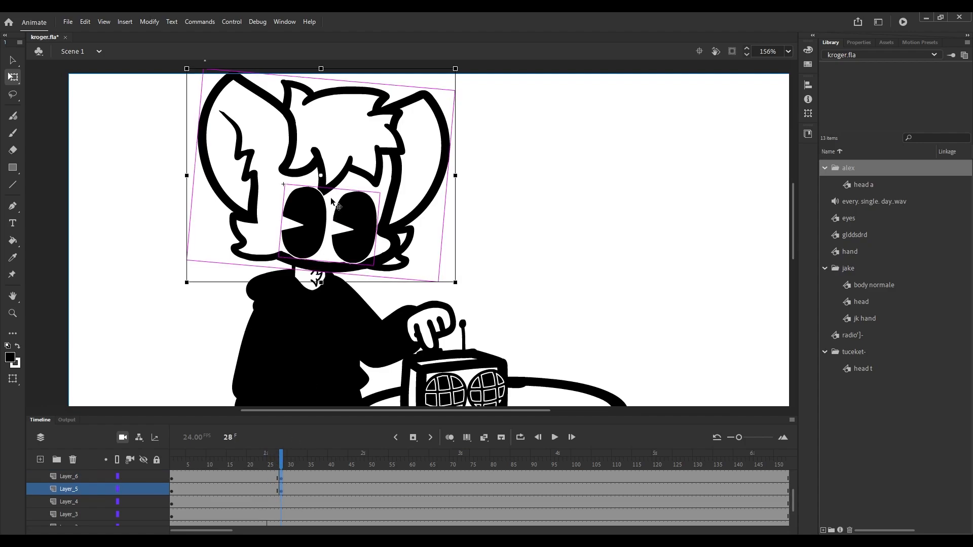
# Set the head's pivot at the neck and rotate the head with its eyes more upright at frame 28 and slightly at frame 26.
pyautogui.moveTo(322, 176); pyautogui.dragTo(302, 268)
pyautogui.click(466, 160)
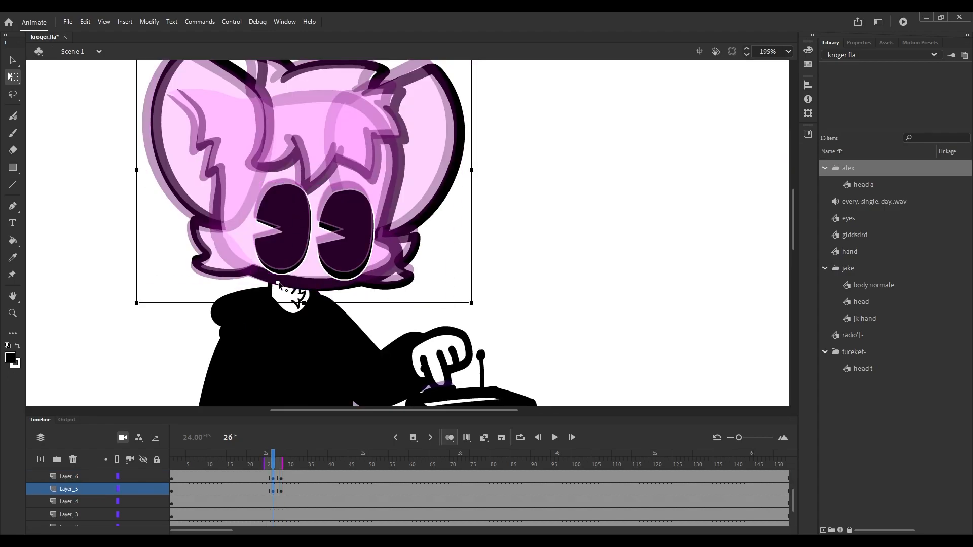
pyautogui.moveTo(279, 283); pyautogui.dragTo(278, 283)
pyautogui.scroll(-4, 279, 278)
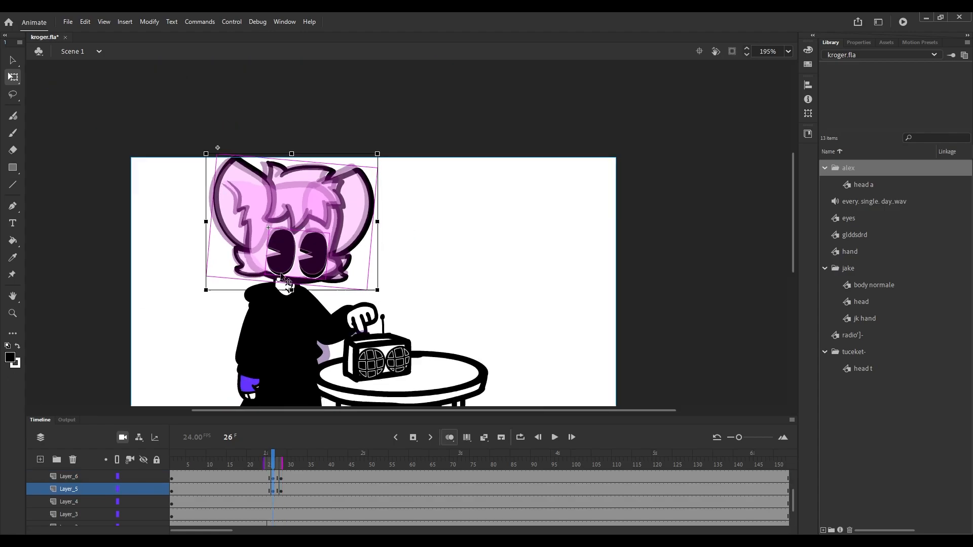
pyautogui.scroll(9, 223, 175)
pyautogui.moveTo(168, 158); pyautogui.dragTo(150, 153)
# Examine the eyes up close at frame 26 and scrub to frame 28 to review the head turn.
pyautogui.scroll(-5, 150, 153)
pyautogui.scroll(5, 460, 263)
pyautogui.scroll(6, 459, 263)
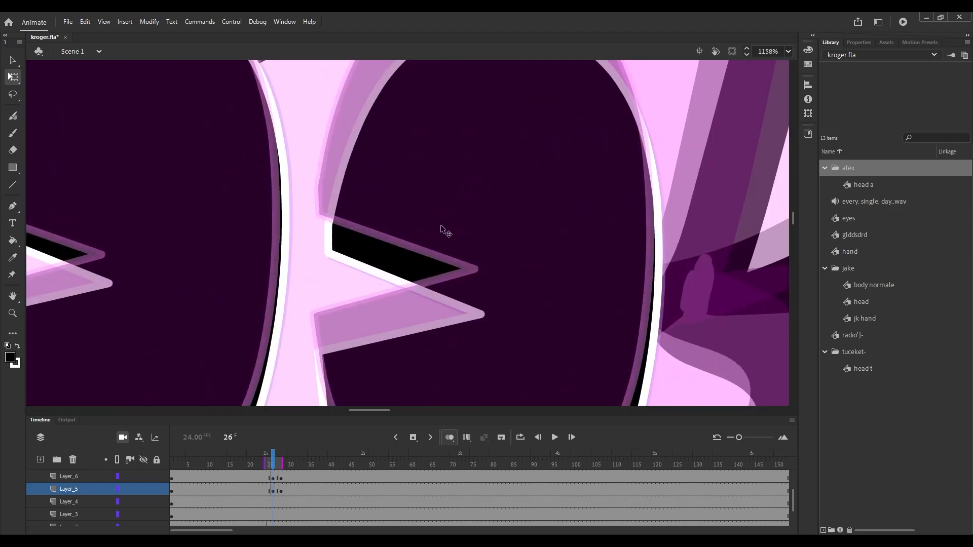
pyautogui.click(459, 270)
pyautogui.scroll(-7, 458, 275)
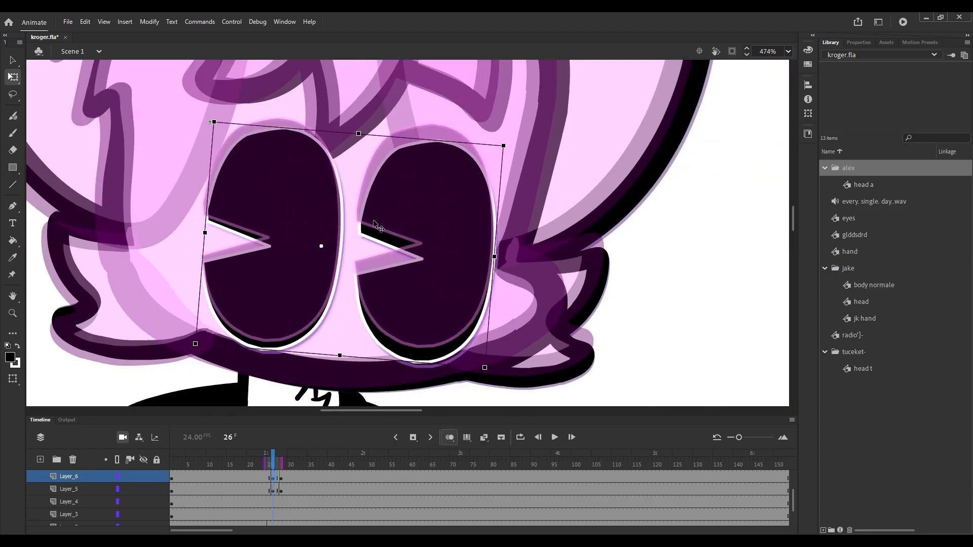
pyautogui.click(449, 438)
pyautogui.moveTo(273, 460)
pyautogui.mouseDown()
pyautogui.moveTo(261, 460)
pyautogui.moveTo(291, 462)
pyautogui.moveTo(272, 467)
pyautogui.mouseUp()
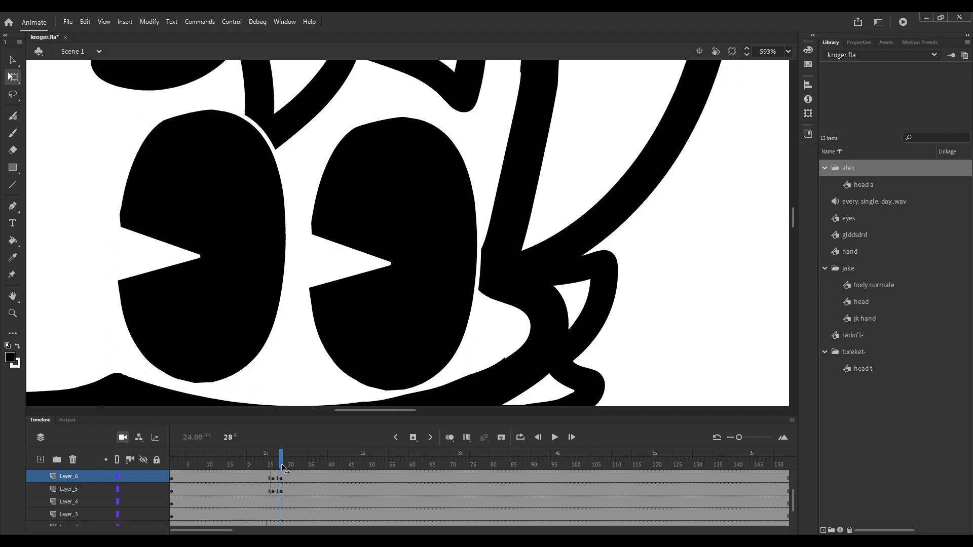
pyautogui.moveTo(274, 467)
pyautogui.mouseDown()
pyautogui.moveTo(299, 466)
pyautogui.moveTo(294, 478)
pyautogui.moveTo(281, 458)
pyautogui.mouseUp()
# Add head and eyes keyframes at frame 31 and rotate the head slightly about the neck at frame 28 as an in-between.
pyautogui.press('F6')
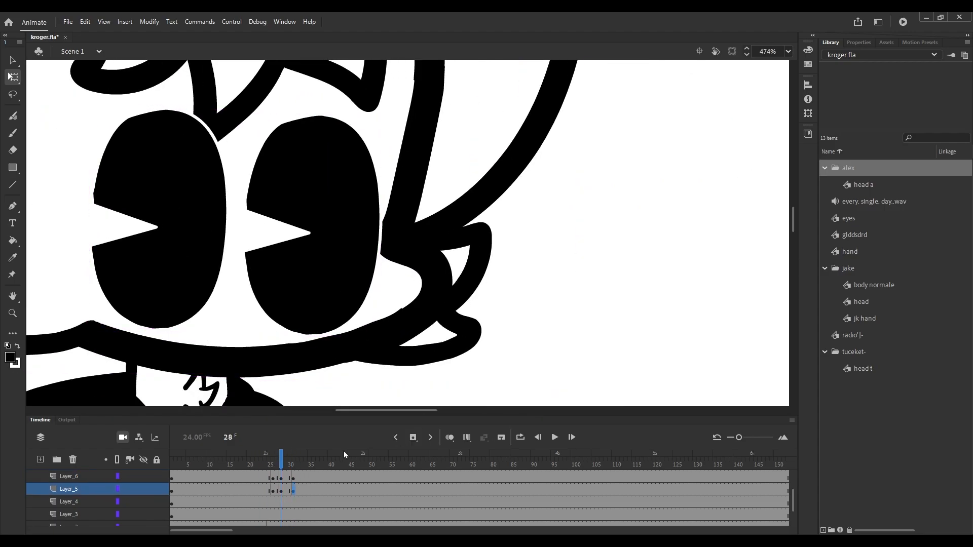
pyautogui.click(283, 478)
pyautogui.keyDown('shift'); pyautogui.click(283, 490); pyautogui.keyUp('shift')
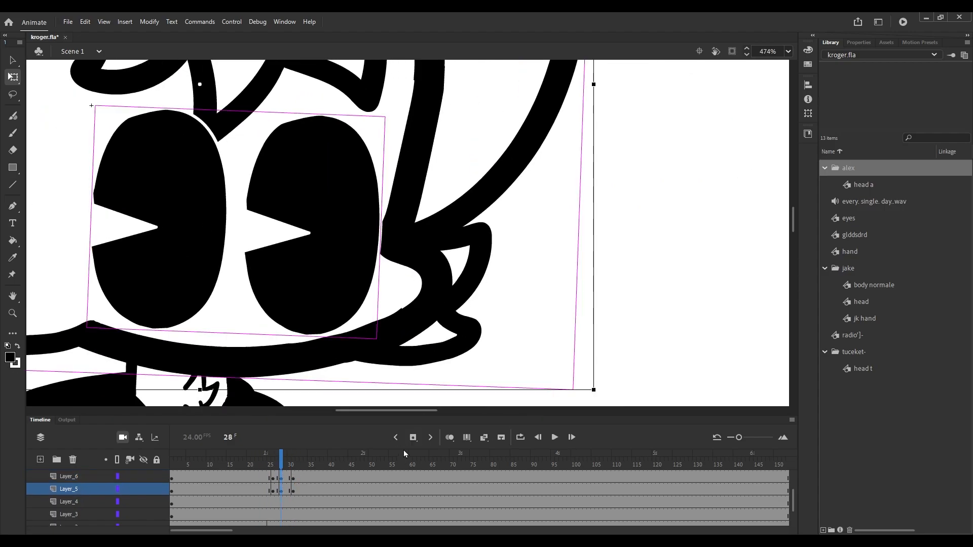
pyautogui.click(449, 438)
pyautogui.scroll(-4, 345, 289)
pyautogui.moveTo(285, 205); pyautogui.dragTo(277, 269)
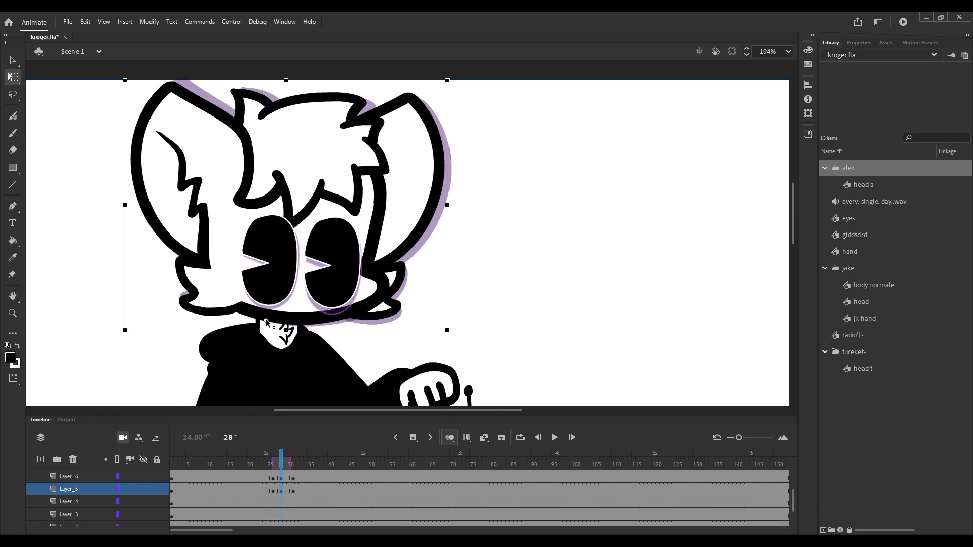
pyautogui.scroll(-1, 174, 145)
pyautogui.scroll(5, 202, 154)
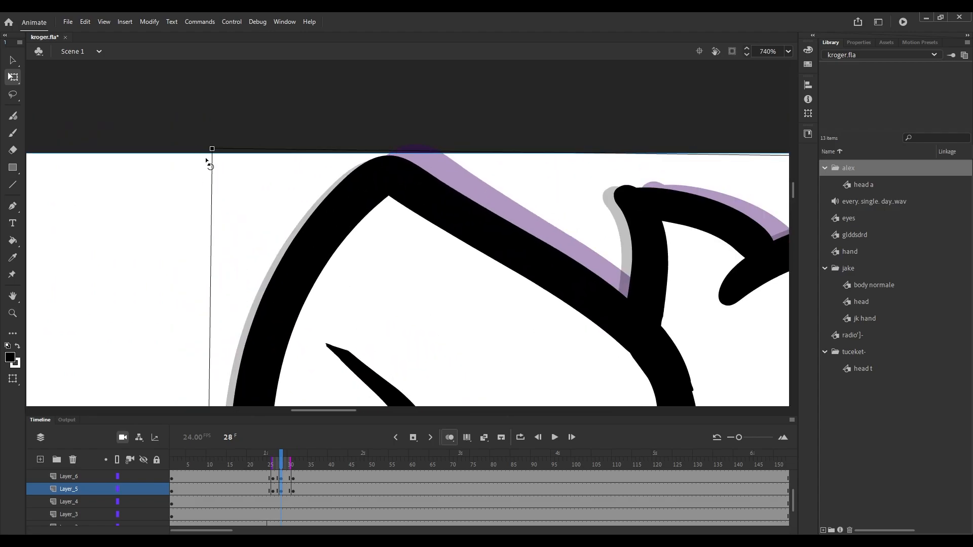
pyautogui.scroll(-5, 207, 161)
# Add head and eyes keyframes at frame 29 and set the eyes symbol at frame 28 to its squeezed-shut single frame 45.
pyautogui.press('F6')
pyautogui.press(',')
pyautogui.click(375, 206)
pyautogui.scroll(-1, 383, 246)
pyautogui.click(382, 246)
pyautogui.click(858, 42)
pyautogui.scroll(3, 405, 284)
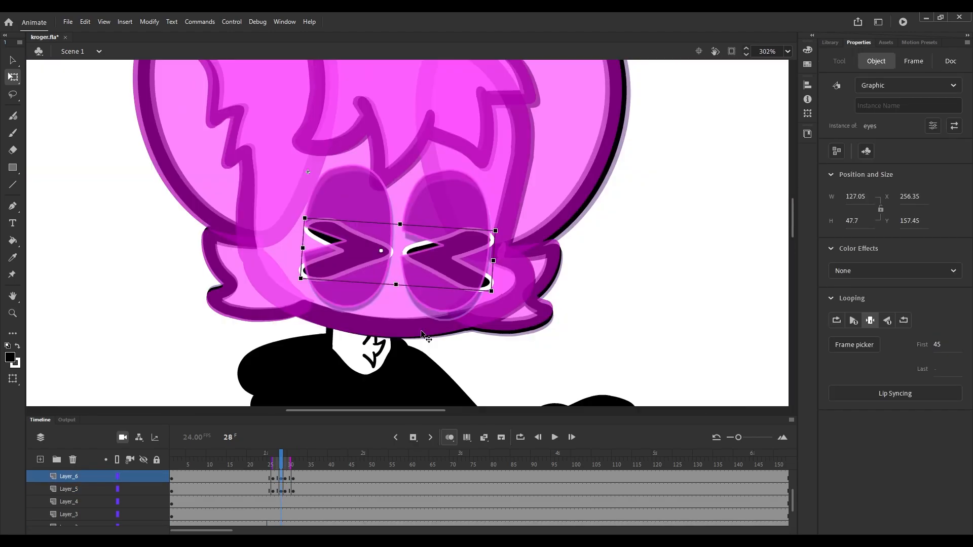
# Play the animation to review the head turn with the new blink.
pyautogui.scroll(-4, 568, 320)
pyautogui.click(555, 437)
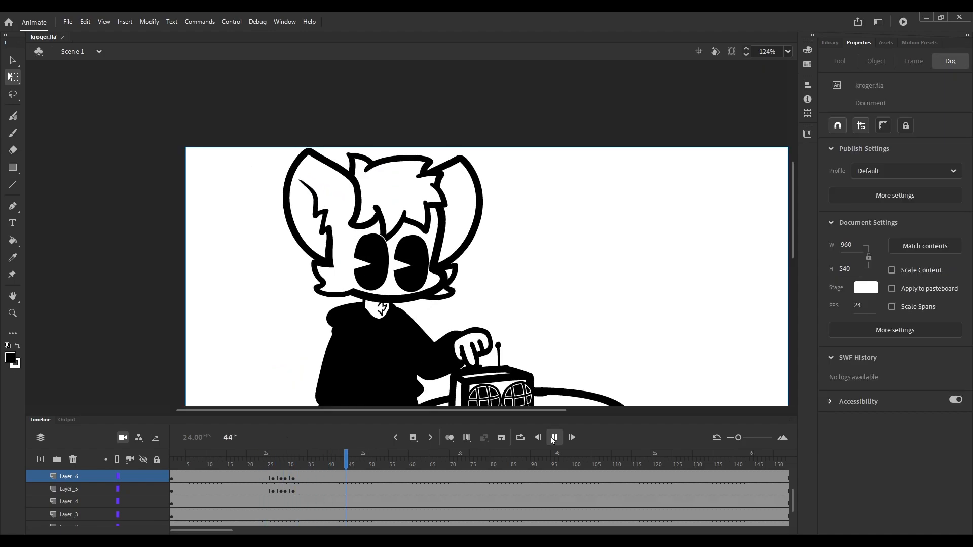
pyautogui.click(555, 437)
pyautogui.click(309, 462)
pyautogui.scroll(-2, 447, 191)
# At frame 27 of Layer_6, squash the eyes from above to a height of about 98 px, using onion skin as reference.
pyautogui.click(278, 477)
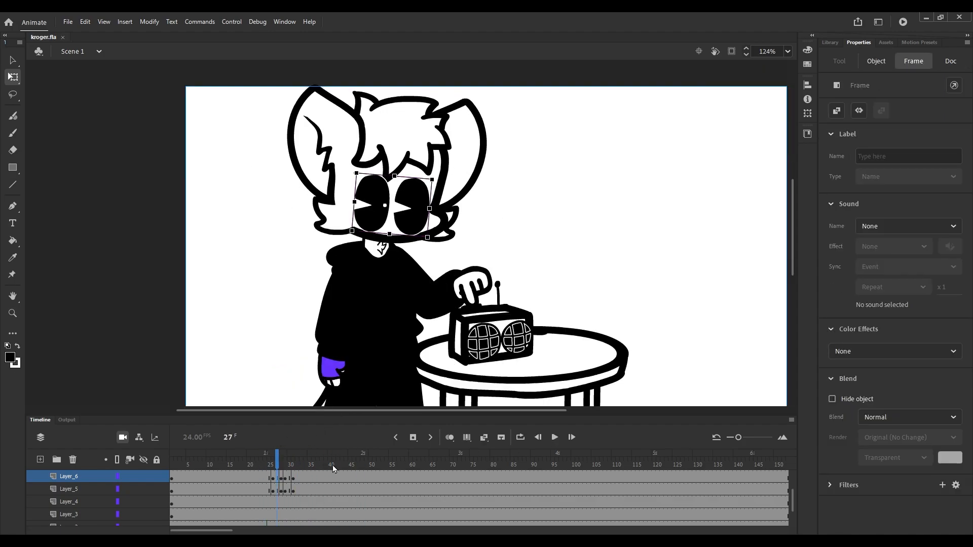
pyautogui.click(449, 437)
pyautogui.scroll(7, 373, 175)
pyautogui.click(398, 261)
pyautogui.scroll(4, 436, 187)
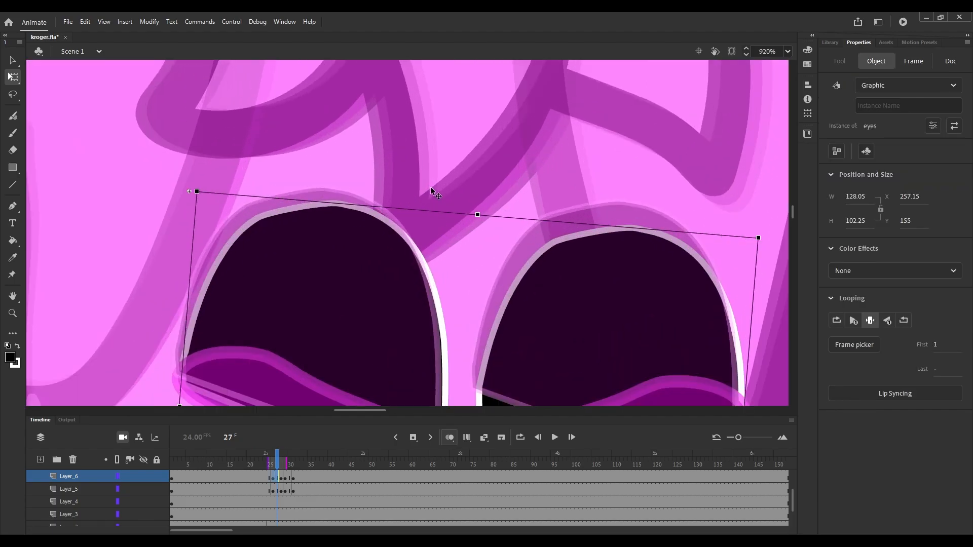
pyautogui.moveTo(489, 219); pyautogui.dragTo(490, 236)
pyautogui.scroll(-5, 232, 191)
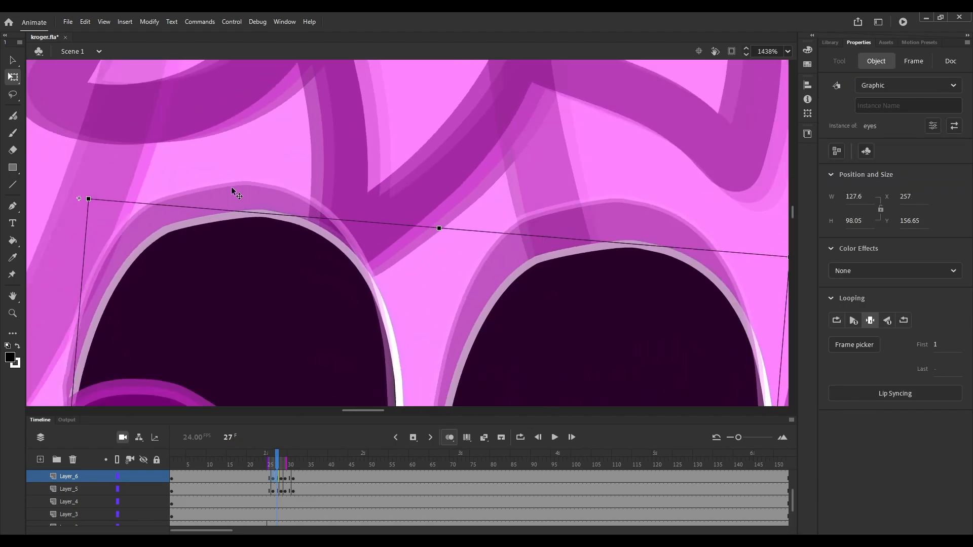
# At frame 29 of Layer_6, squash the eyes from above to a height of about 93 px.
pyautogui.click(286, 478)
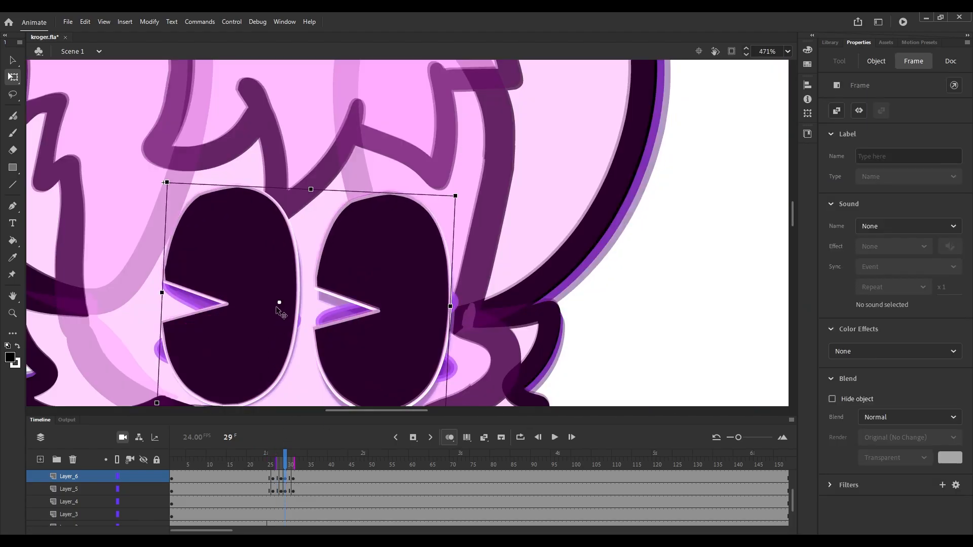
pyautogui.click(308, 312)
pyautogui.scroll(3, 310, 197)
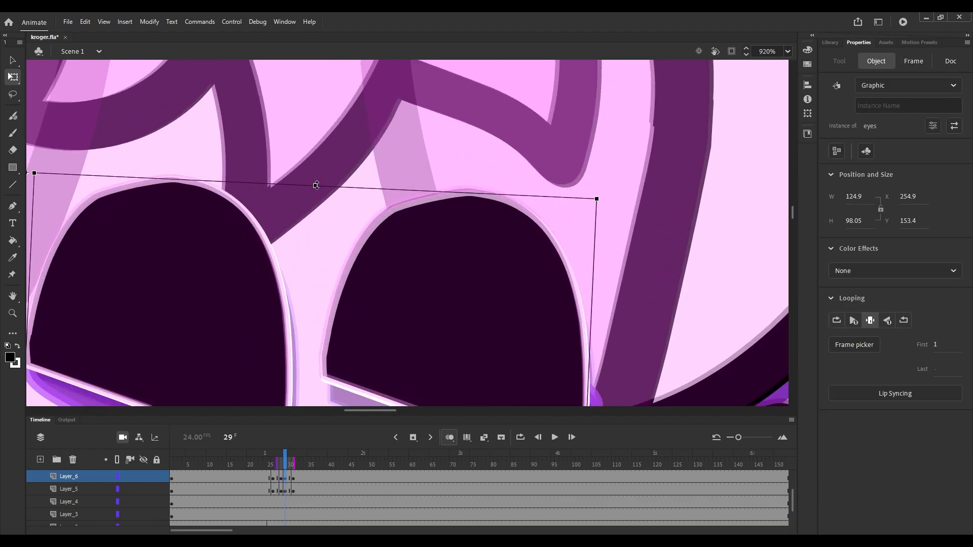
pyautogui.moveTo(316, 191); pyautogui.dragTo(318, 198)
pyautogui.scroll(-4, 285, 191)
pyautogui.click(511, 293)
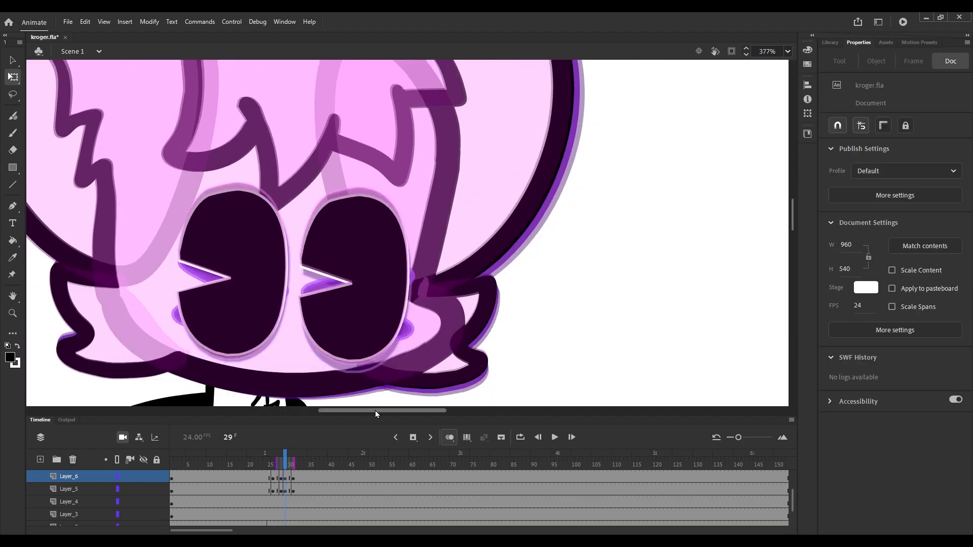
# Turn off onion skin and play the scene from frame 20 and again from the start to check the blink.
pyautogui.click(455, 436)
pyautogui.scroll(-5, 414, 270)
pyautogui.scroll(3, 414, 271)
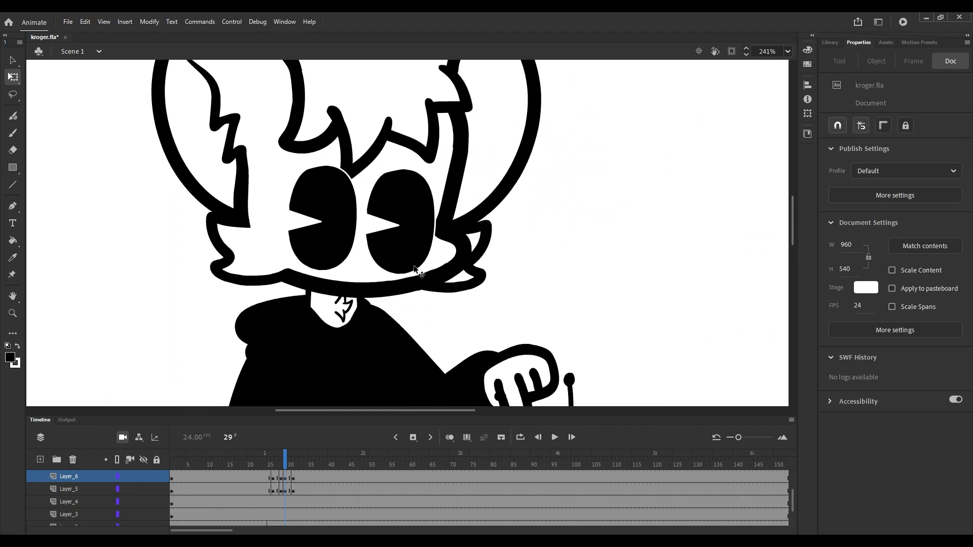
pyautogui.scroll(-1, 403, 305)
pyautogui.click(248, 459)
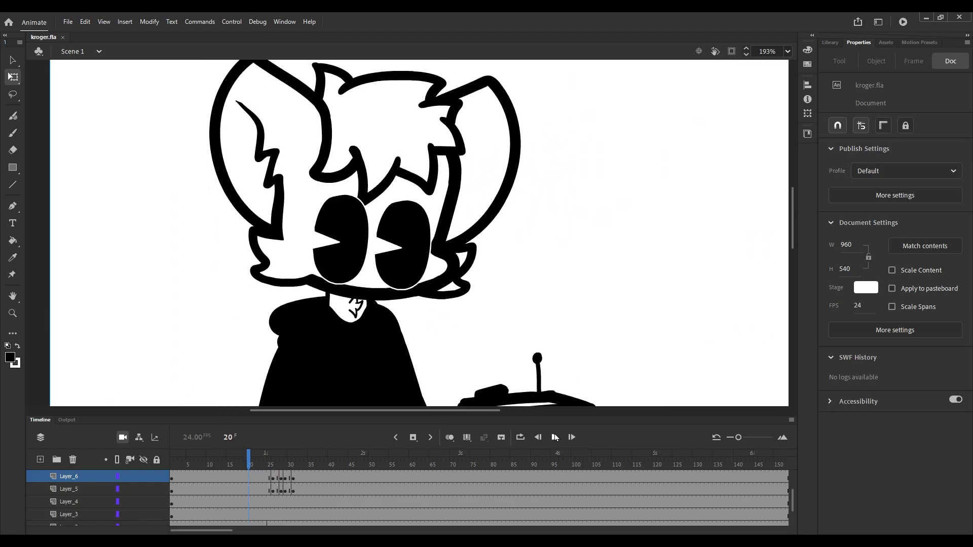
pyautogui.click(555, 438)
pyautogui.click(319, 464)
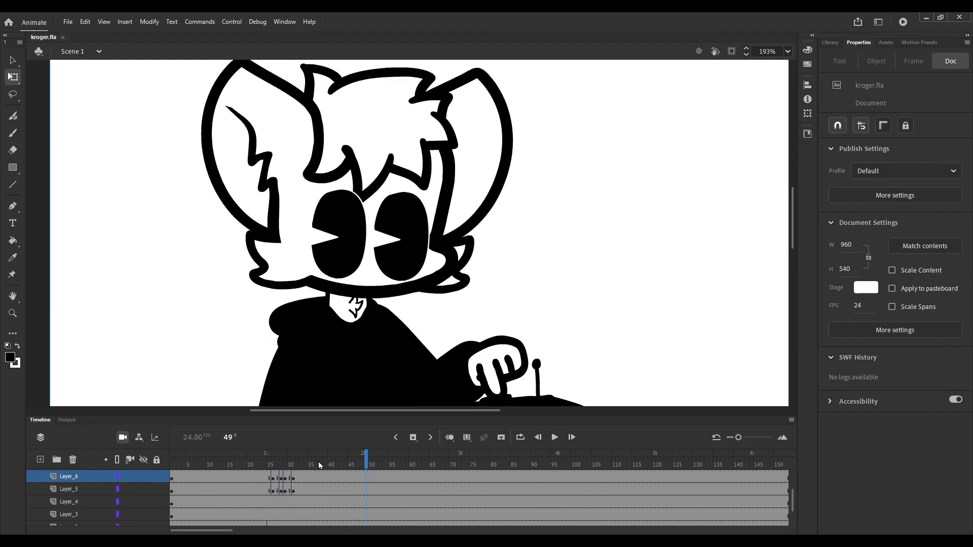
pyautogui.moveTo(319, 464); pyautogui.dragTo(172, 463)
pyautogui.click(554, 437)
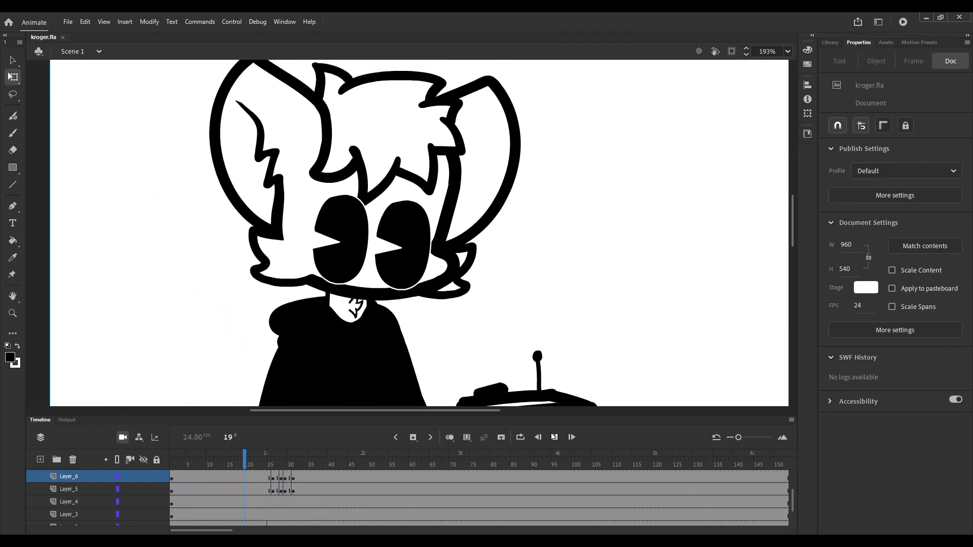
pyautogui.click(554, 437)
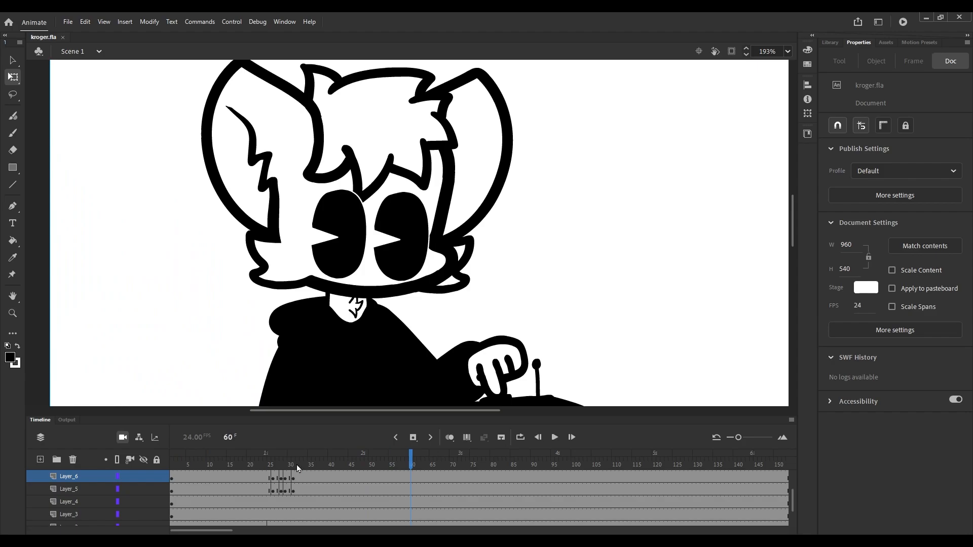
# Compare the eyes at frames 26 and 29 with their neighbouring frames using onion skin.
pyautogui.click(271, 469)
pyautogui.moveTo(271, 467); pyautogui.dragTo(272, 468)
pyautogui.click(450, 438)
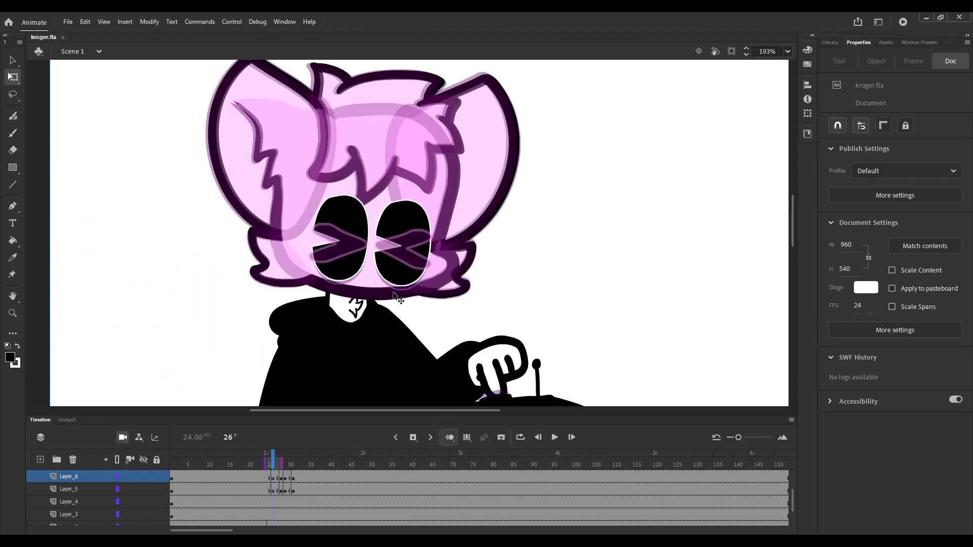
pyautogui.scroll(6, 396, 243)
pyautogui.click(286, 467)
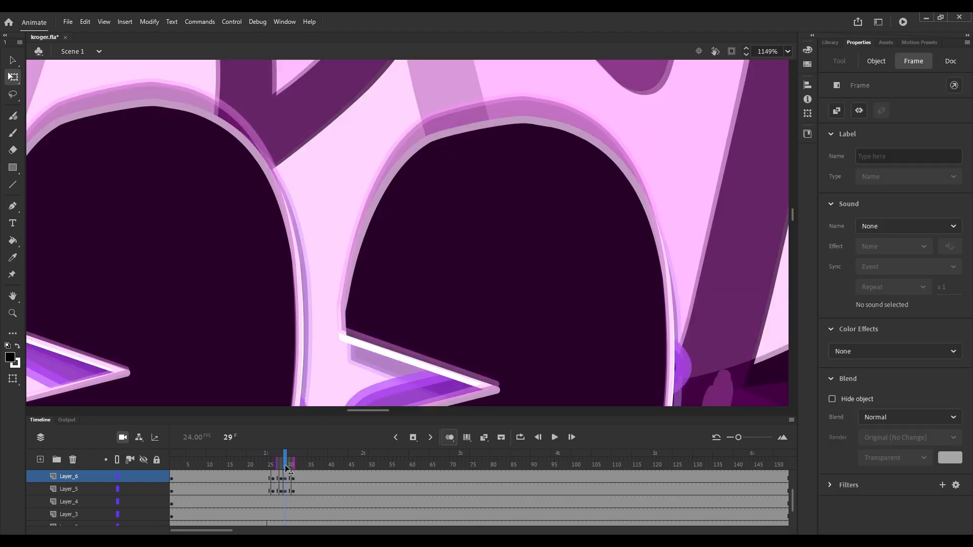
pyautogui.click(383, 216)
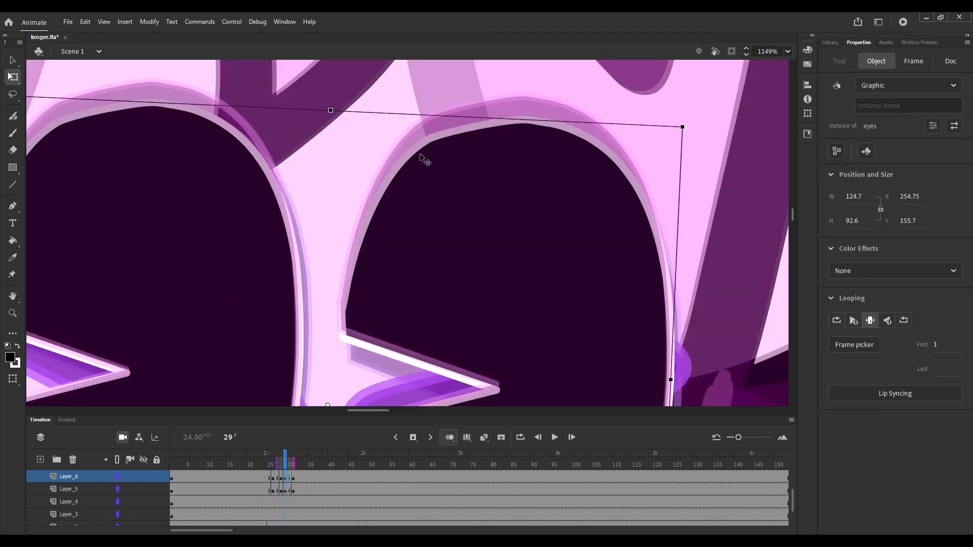
# Play the blink and reach once more and inspect the hand on the radio at frame 45.
pyautogui.click(555, 437)
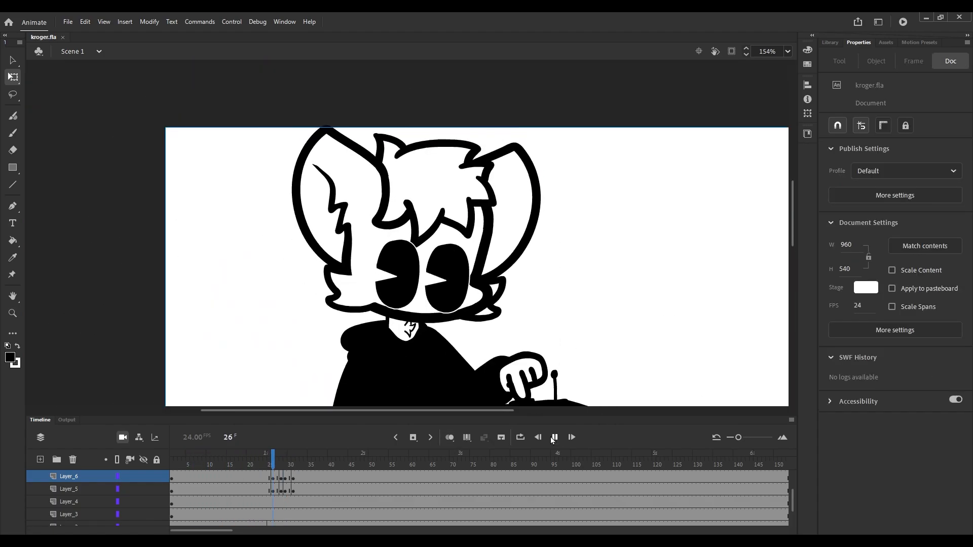
pyautogui.click(552, 438)
pyautogui.scroll(-3, 394, 154)
pyautogui.scroll(2, 555, 266)
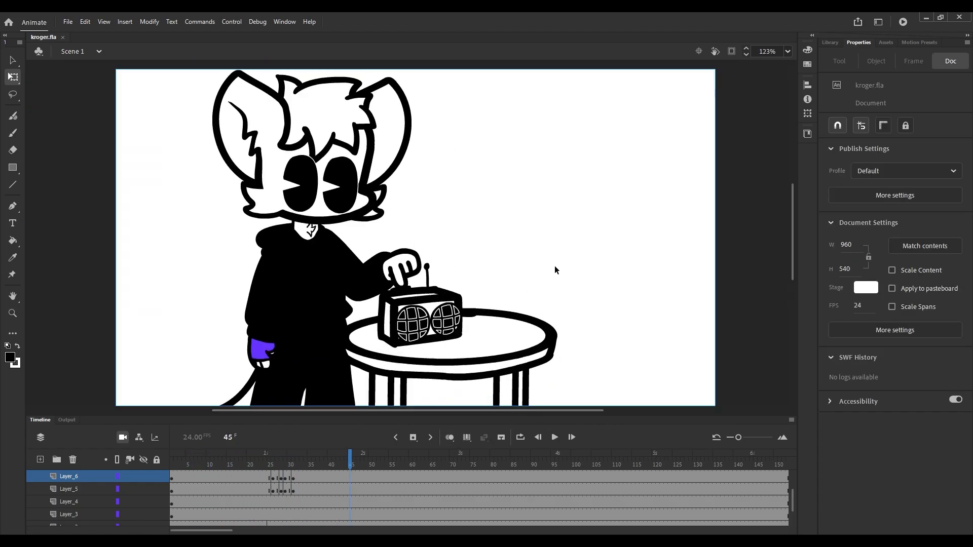
pyautogui.scroll(-1, 555, 270)
pyautogui.scroll(3, 482, 232)
pyautogui.scroll(-3, 288, 495)
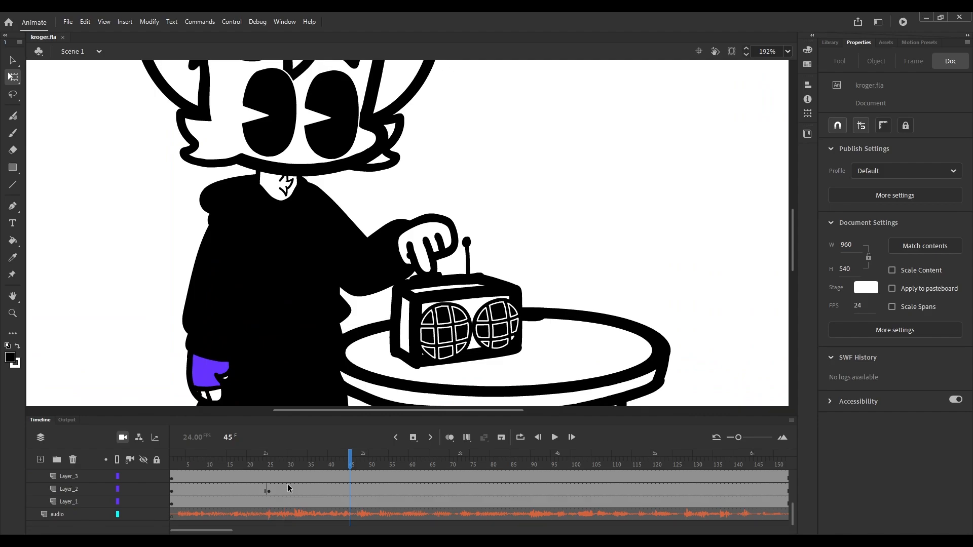
# Add a keyframe at frame 41 of Layer_2 showing Jake's open hand above the radio.
pyautogui.click(333, 489)
pyautogui.press('b')
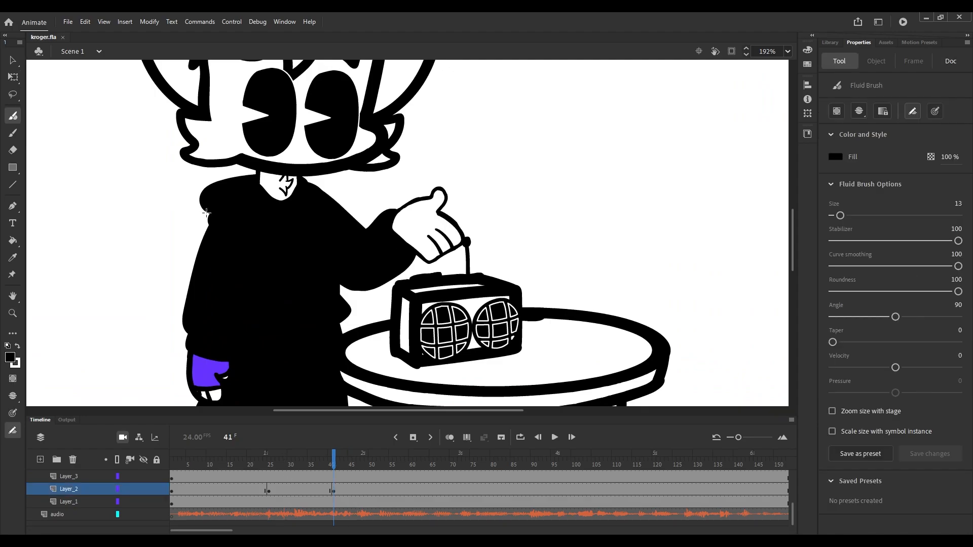
pyautogui.click(13, 77)
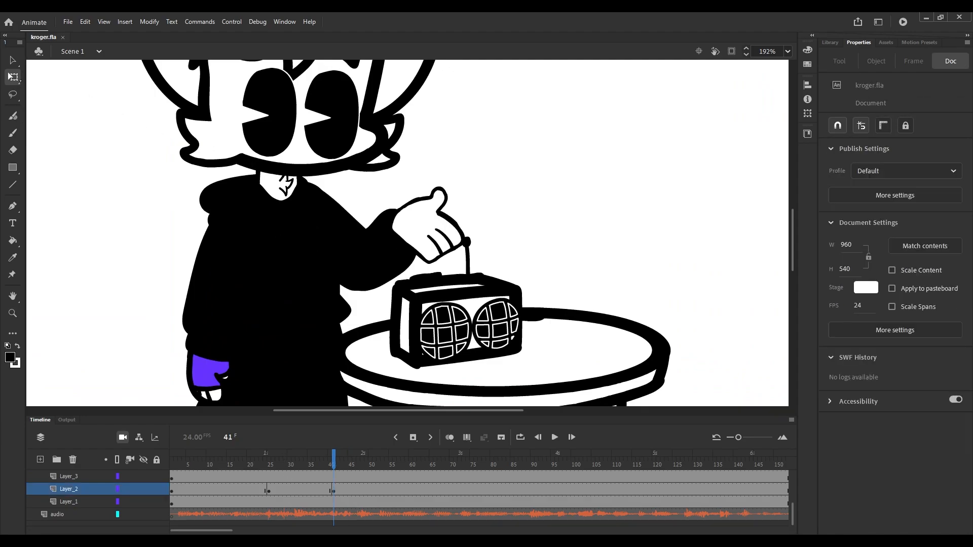
# Add a keyframe at frame 39 of Layer_2 and reshape the radio-touching arm slightly against the onion-skinned open hand.
pyautogui.click(335, 456)
pyautogui.click(444, 223)
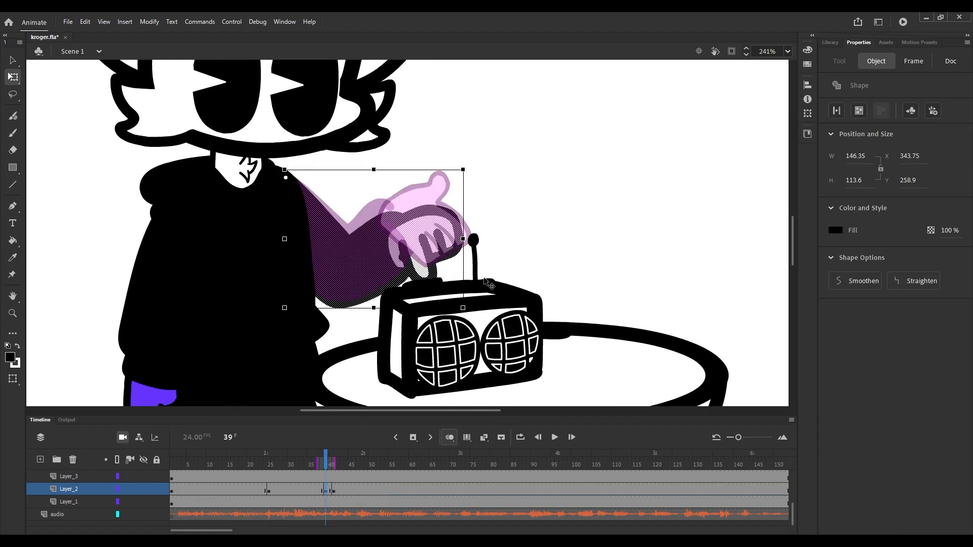
pyautogui.scroll(3, 474, 246)
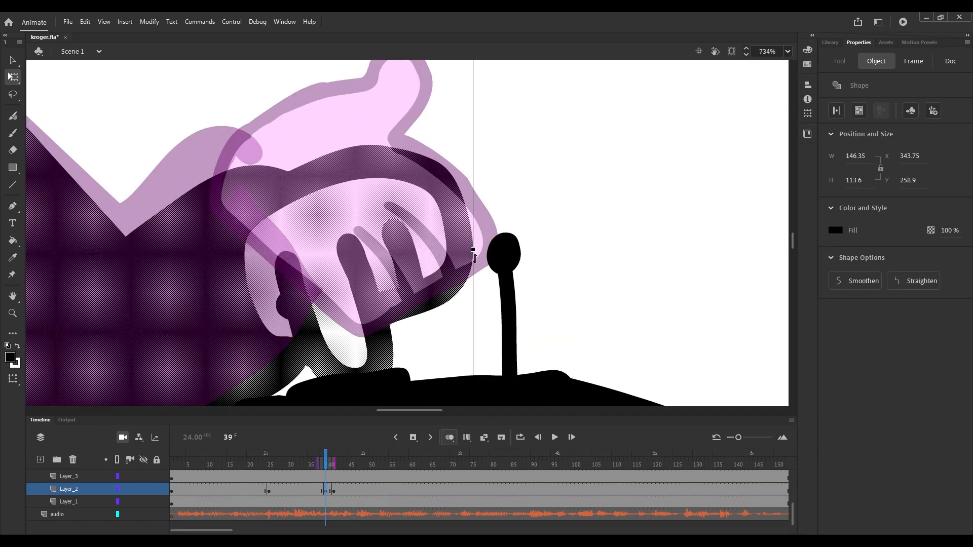
pyautogui.moveTo(474, 254); pyautogui.dragTo(465, 244)
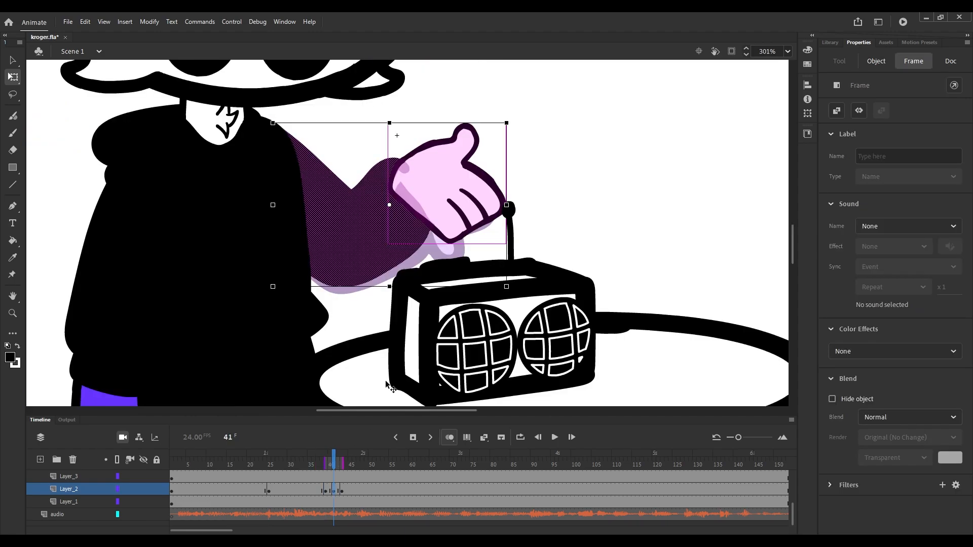
# At frame 41, set the arm and open hand's pivot at the shoulder, transform them slightly, and play the motion without onion skin.
pyautogui.scroll(1, 377, 192)
pyautogui.moveTo(398, 229); pyautogui.dragTo(221, 109)
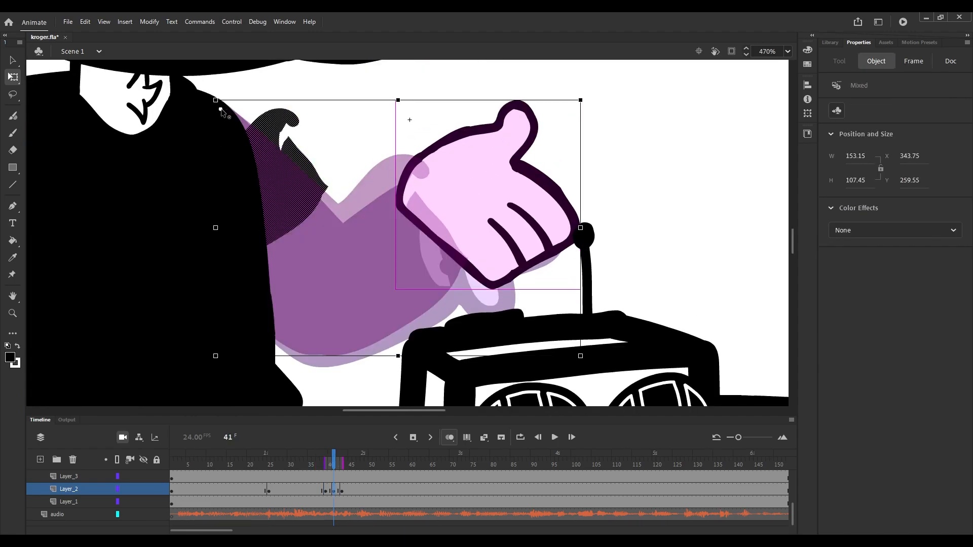
pyautogui.scroll(4, 584, 244)
pyautogui.moveTo(576, 251); pyautogui.dragTo(576, 258)
pyautogui.moveTo(575, 212); pyautogui.dragTo(569, 212)
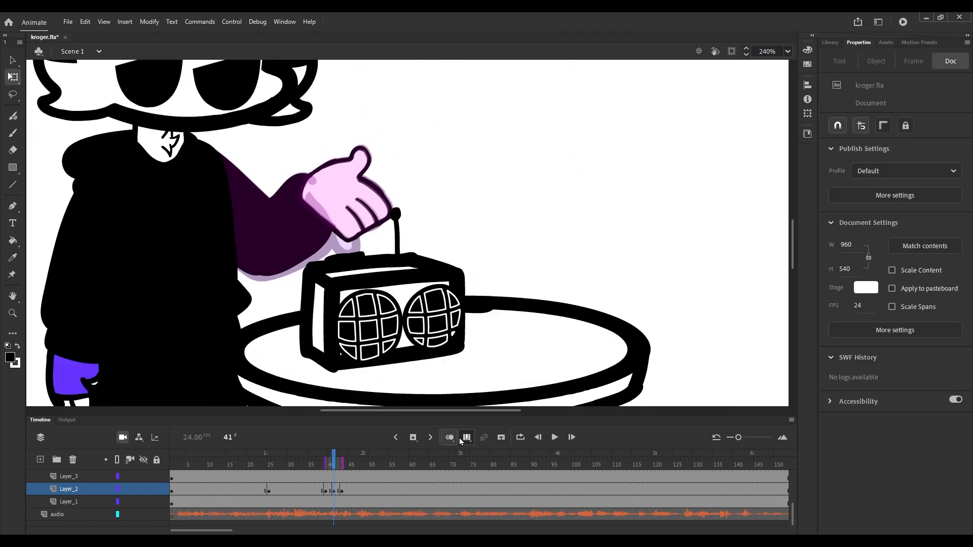
pyautogui.click(450, 438)
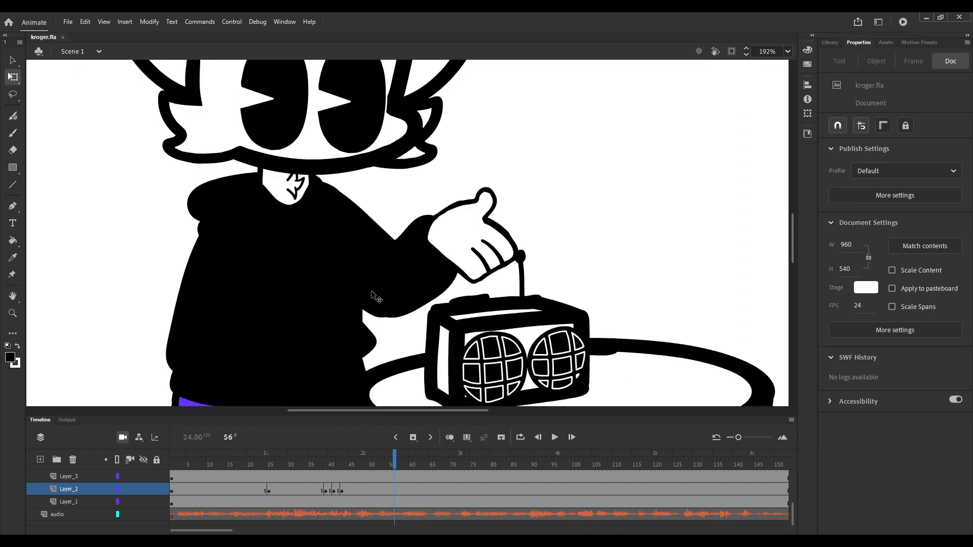
pyautogui.moveTo(393, 465); pyautogui.dragTo(333, 465)
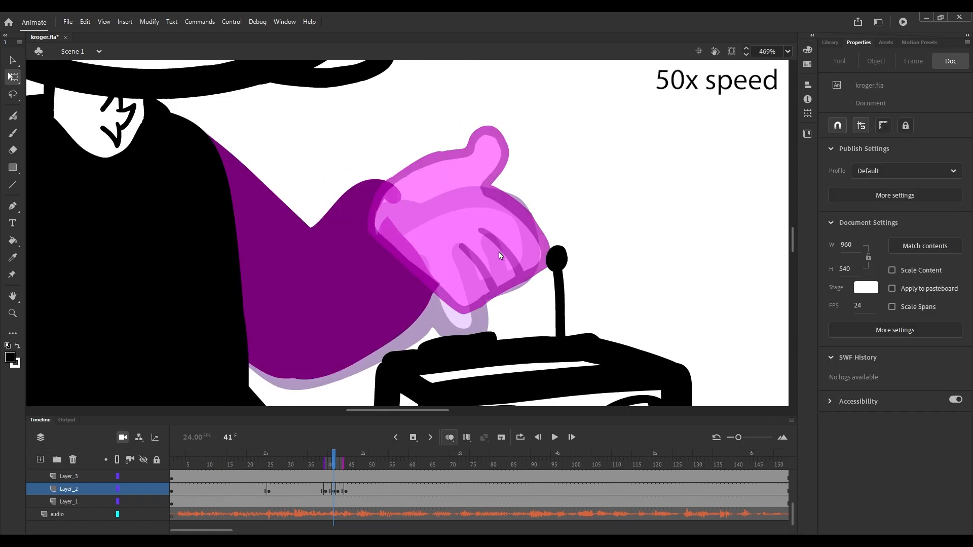
# Remove the open hand from frame 41 of Layer_2, keeping only the sleeve, and turn off onion skin.
pyautogui.click(499, 251)
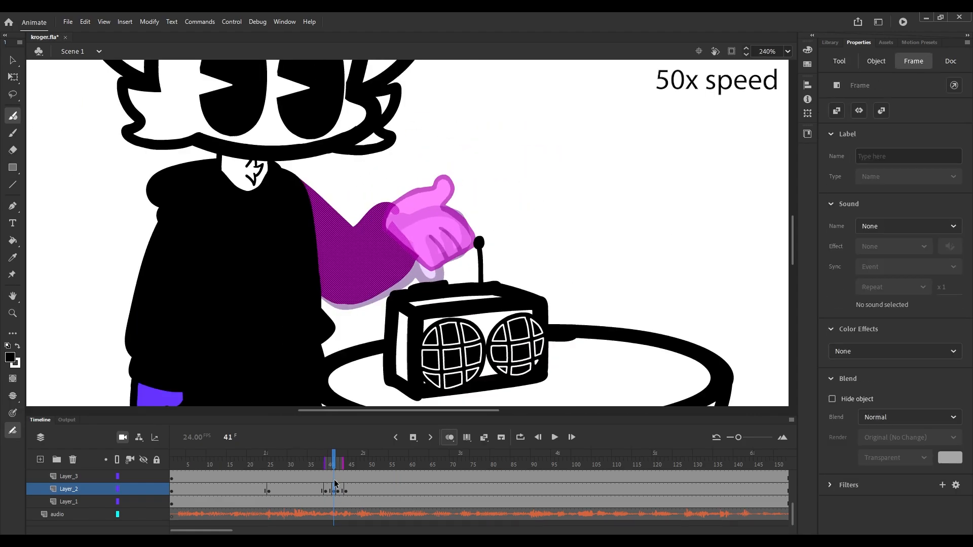
pyautogui.press('b')
pyautogui.scroll(-4, 423, 293)
pyautogui.hotkey('alt', 'shift', 'o')
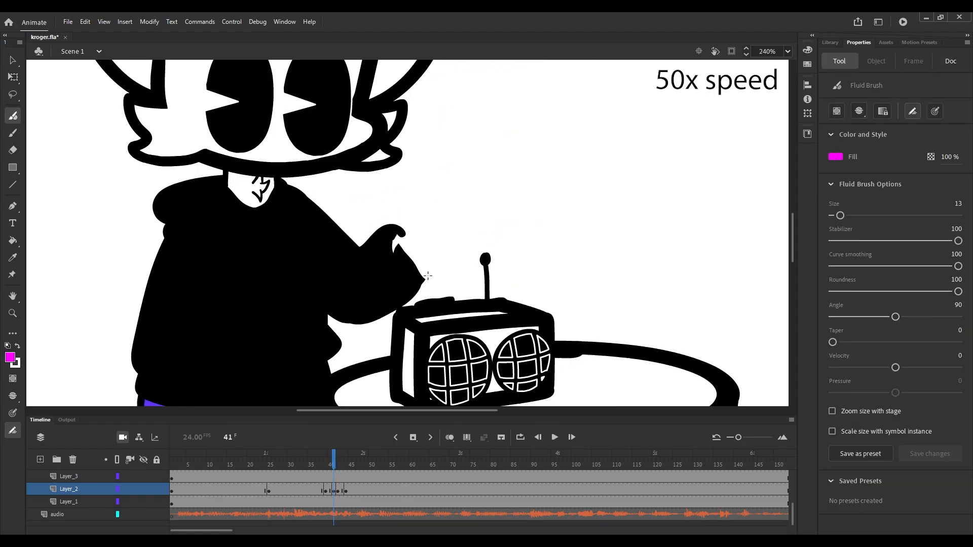
# Draw a magenta in-between hand about 51 × 67 px at the sleeve end in frame 41 and fill its inside white.
pyautogui.moveTo(401, 233); pyautogui.dragTo(425, 209)
pyautogui.hotkey('alt', 'shift', 'o')
pyautogui.moveTo(425, 209); pyautogui.dragTo(445, 266)
pyautogui.hotkey('alt', 'shift', 'o')
pyautogui.press('k')
pyautogui.click(420, 233)
pyautogui.press('q')
pyautogui.hotkey('alt', 'shift', 'o')
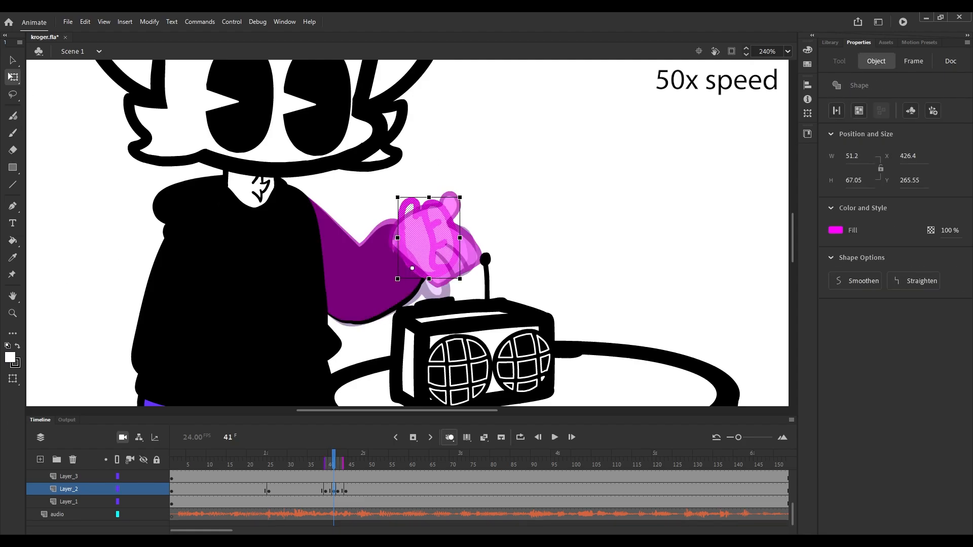
# Play the hand gesture and remove three frames ahead of the frame 39 keyframe on Layer_2.
pyautogui.click(326, 491)
pyautogui.scroll(-1, 407, 234)
pyautogui.click(555, 438)
pyautogui.hotkey('shift', 'F5')
pyautogui.hotkey('shift', 'F5')
pyautogui.hotkey('shift', 'F5')
# Retouch the hand on Layer_2 against its onion-skinned neighbours with the eraser, lasso and brush, and save the file.
pyautogui.click(249, 459)
pyautogui.scroll(4, 407, 233)
pyautogui.hotkey('alt', 'shift', 'o')
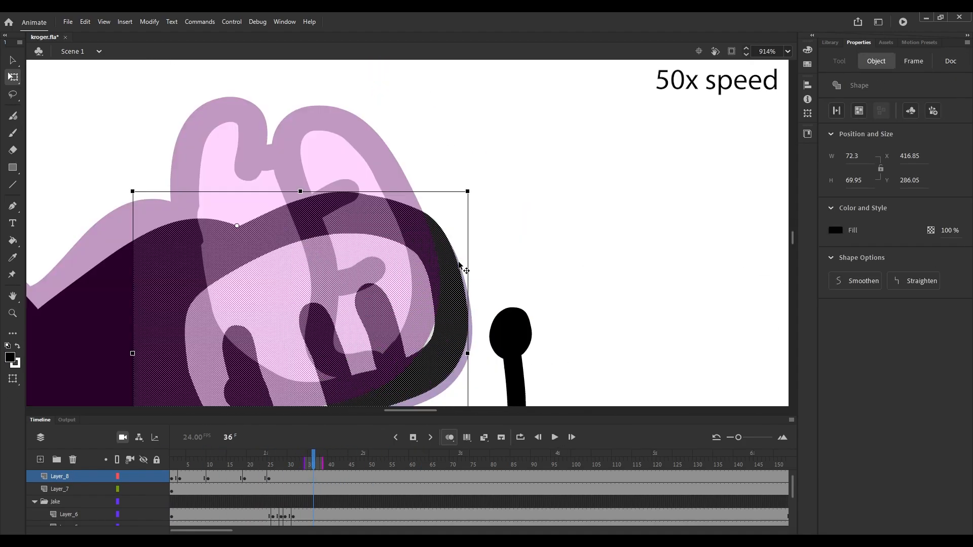
pyautogui.press('e')
pyautogui.press('l')
pyautogui.moveTo(415, 124); pyautogui.dragTo(369, 177)
pyautogui.press('b')
pyautogui.hotkey('ctrl', 's')
pyautogui.click(257, 455)
pyautogui.click(204, 455)
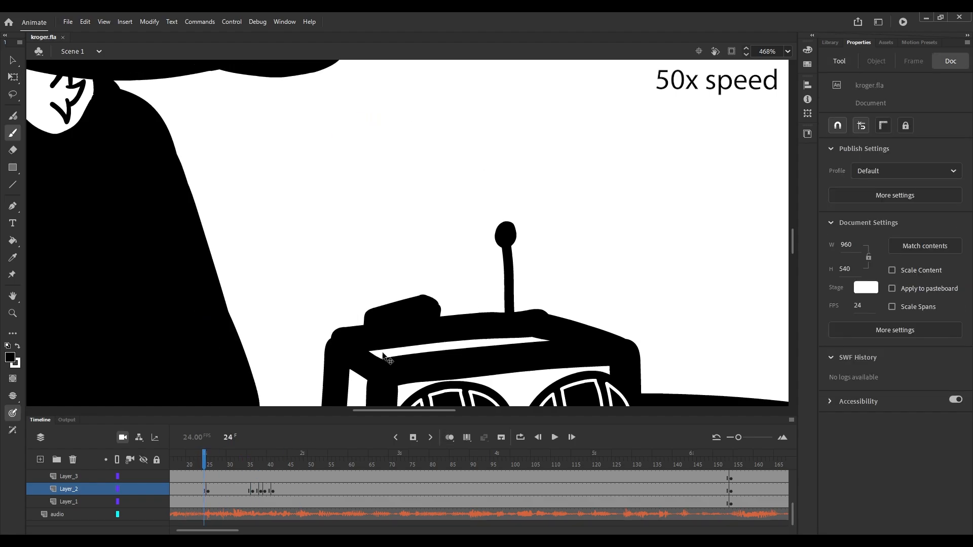
# Add a Layer_2 keyframe at frame 23 leading into the reach for the radio and play the result.
pyautogui.scroll(-1, 385, 358)
pyautogui.click(265, 455)
pyautogui.press('q')
pyautogui.click(555, 437)
pyautogui.press('F6')
pyautogui.click(274, 461)
pyautogui.press('Return')
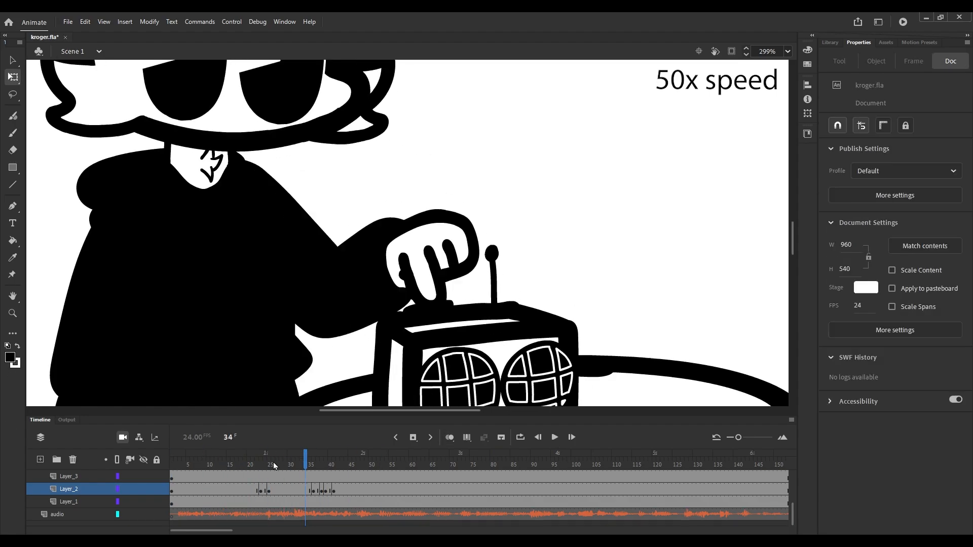
# Add a Layer_2 keyframe at frame 20 for the raised arm with the pointing finger and save the file.
pyautogui.click(249, 491)
pyautogui.press('F6')
pyautogui.click(265, 459)
pyautogui.hotkey('ctrl', 's')
pyautogui.click(253, 459)
pyautogui.click(308, 240)
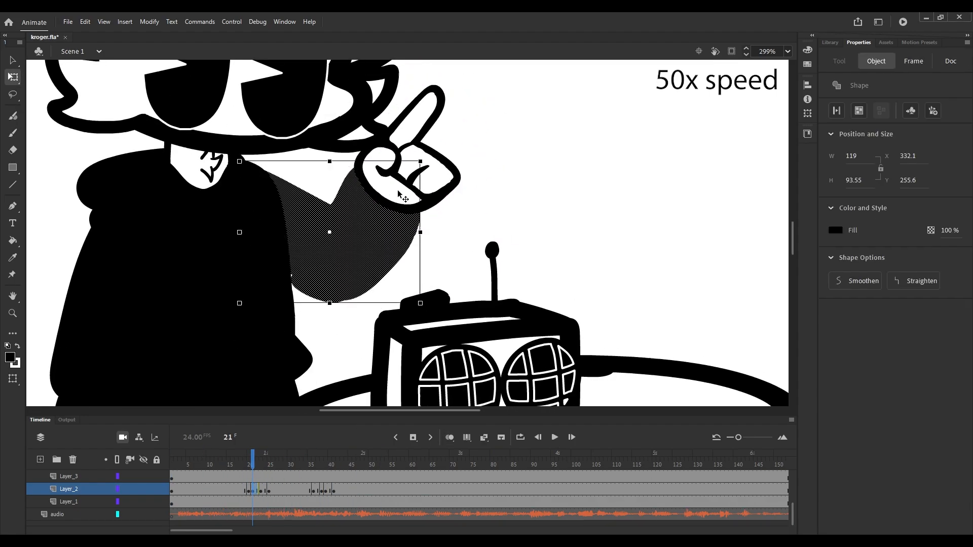
# Add another Layer_2 keyframe near frame 25 and shift the lassoed hand slightly where it presses the radio.
pyautogui.click(219, 459)
pyautogui.click(269, 458)
pyautogui.press('F6')
pyautogui.press('l')
pyautogui.moveTo(395, 226); pyautogui.dragTo(408, 219)
pyautogui.press('b')
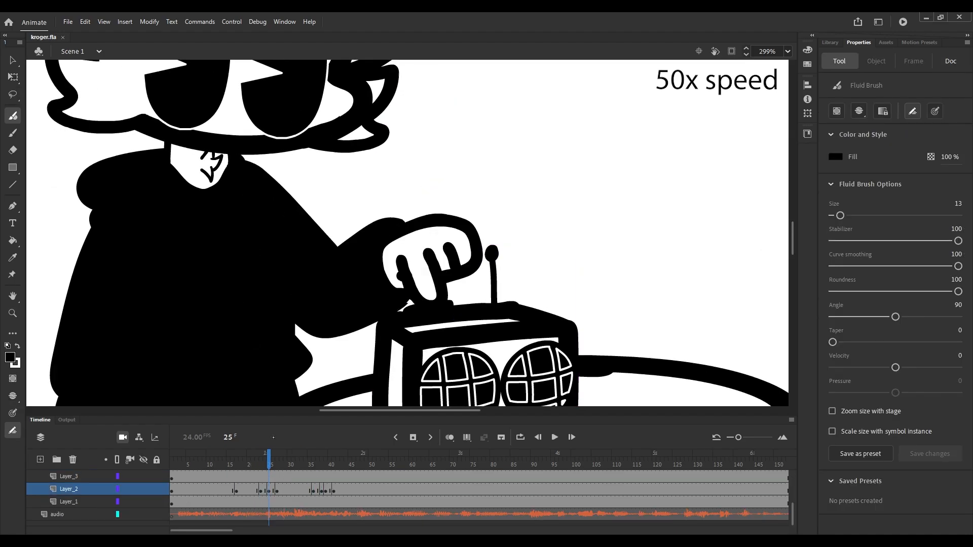
# Add keyframes at frame 60 on Jake's layers and adjust his pose there.
pyautogui.click(411, 459)
pyautogui.press('F6')
pyautogui.press('q')
pyautogui.click(103, 305)
pyautogui.scroll(3, 456, 233)
pyautogui.click(526, 309)
pyautogui.scroll(-4, 498, 198)
pyautogui.click(411, 461)
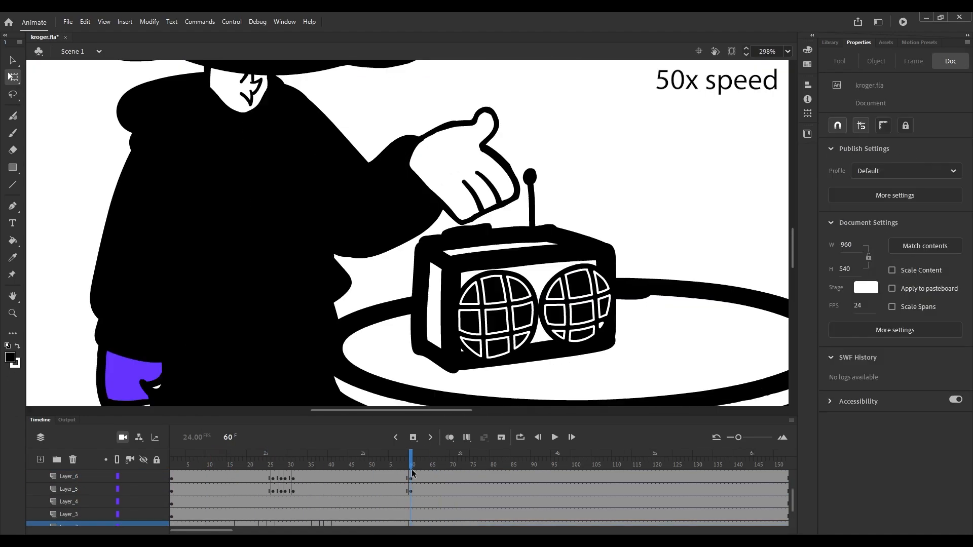
# Play the scene and add Layer_2 keyframes at frames 15 and 19 for the arm raise, comparing poses with onion skin.
pyautogui.click(555, 437)
pyautogui.scroll(-3, 239, 494)
pyautogui.click(240, 460)
pyautogui.scroll(4, 406, 228)
pyautogui.click(449, 437)
pyautogui.click(237, 491)
pyautogui.scroll(-3, 406, 233)
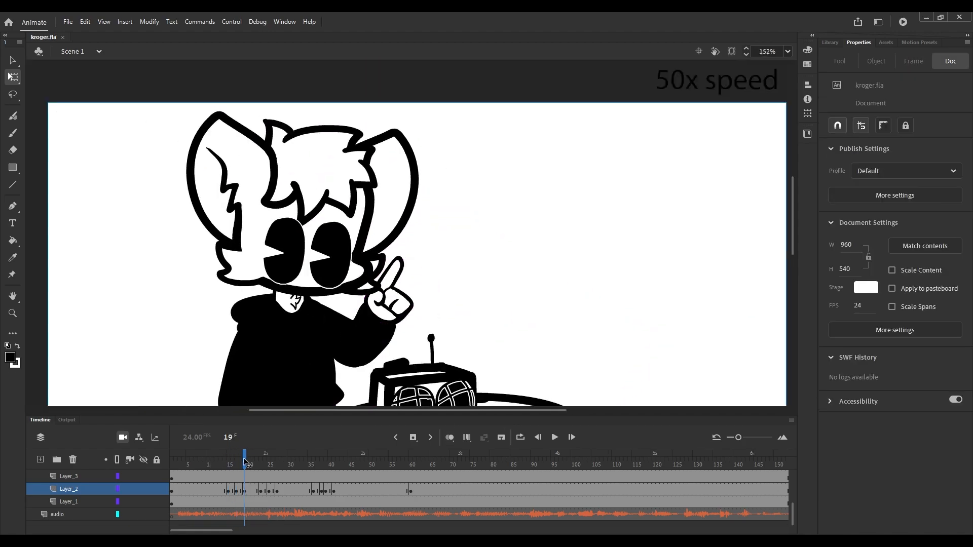
# At frame 14 of Layer_2, sketch the rising arm with the Fluid Brush over the onion-skinned poses.
pyautogui.scroll(3, 456, 253)
pyautogui.click(224, 491)
pyautogui.press('b')
pyautogui.moveTo(398, 183); pyautogui.dragTo(461, 164)
pyautogui.hotkey('ctrl', 'z')
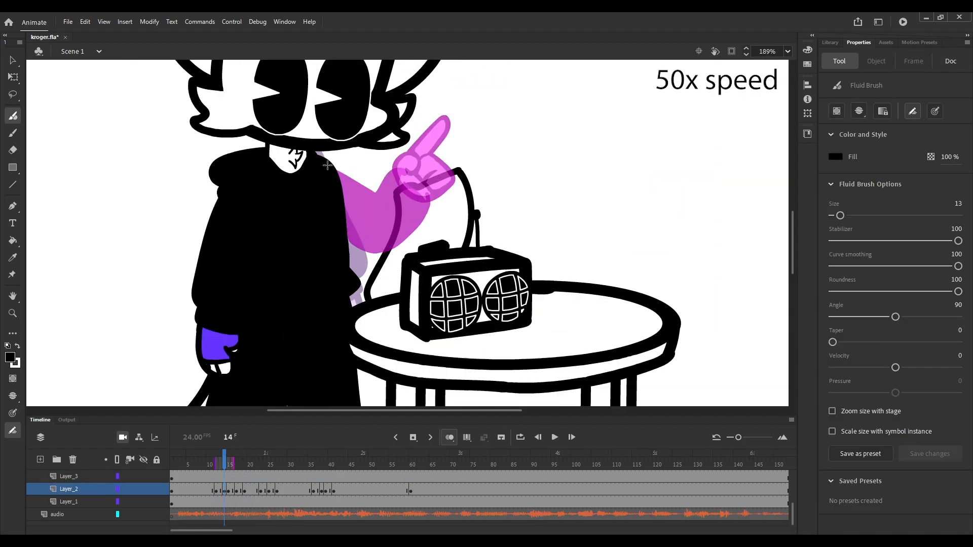
# Fit the stage in view, play the whole animation, and move to frame 90.
pyautogui.click(183, 462)
pyautogui.click(12, 77)
pyautogui.scroll(-2, 405, 274)
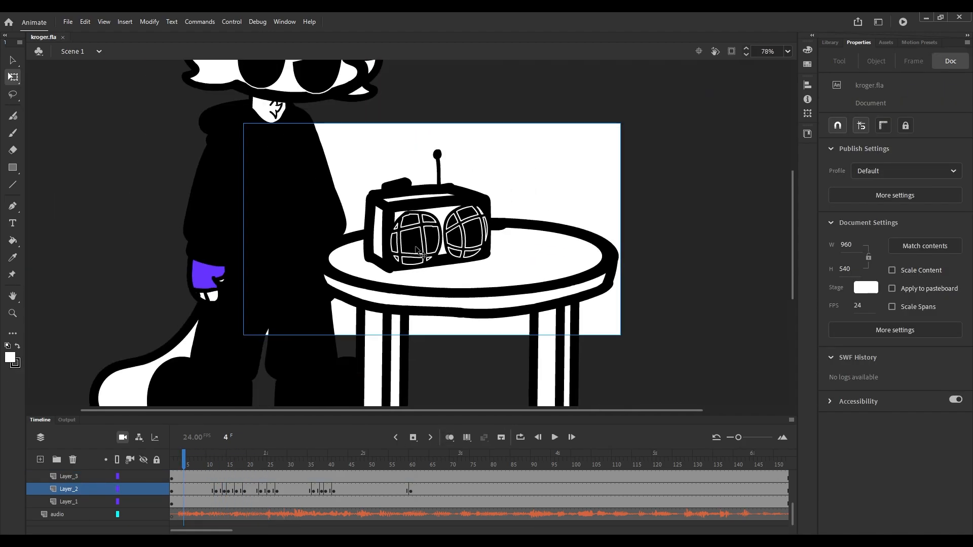
pyautogui.hotkey('ctrl', '2')
pyautogui.click(554, 437)
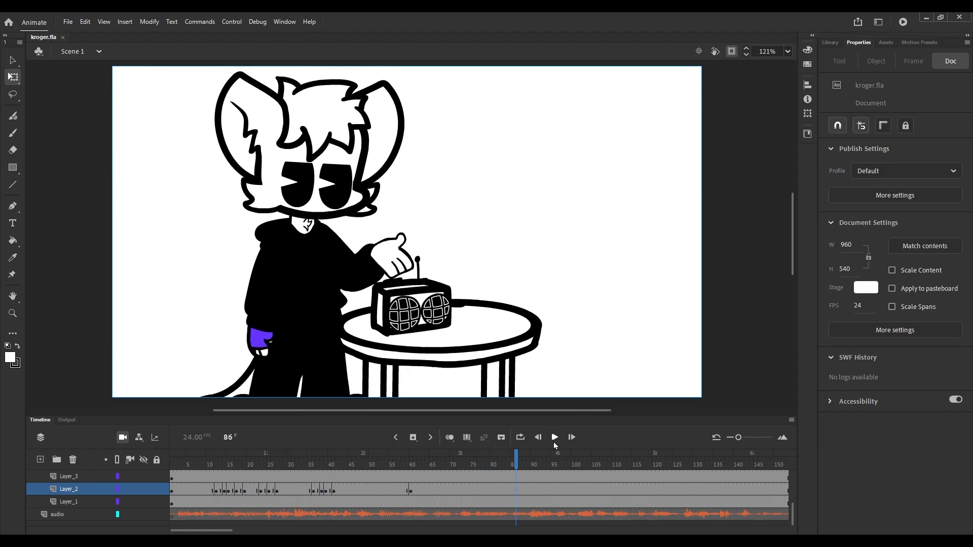
pyautogui.click(540, 455)
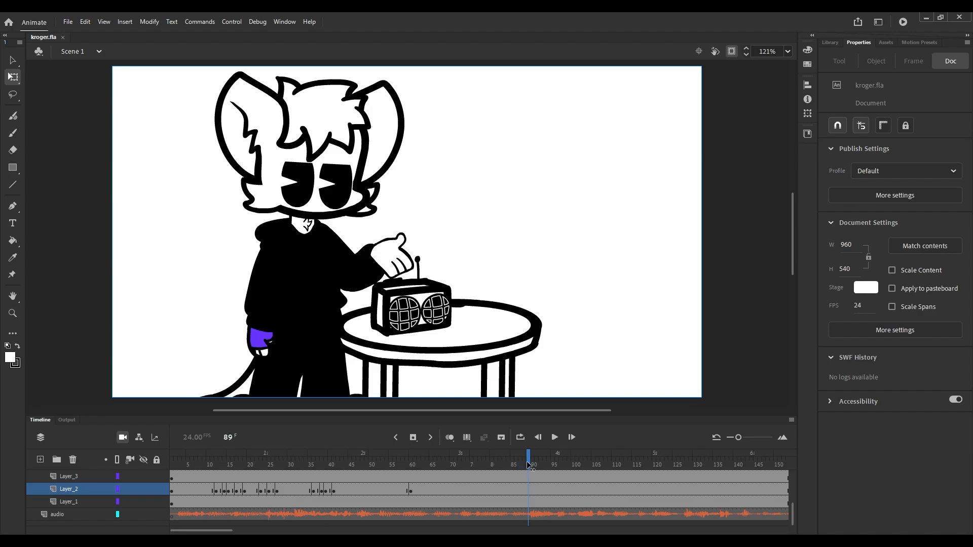
pyautogui.moveTo(530, 464); pyautogui.dragTo(532, 465)
# Duplicate the Jake layer folder and select the frames of its copied layers.
pyautogui.click(59, 510)
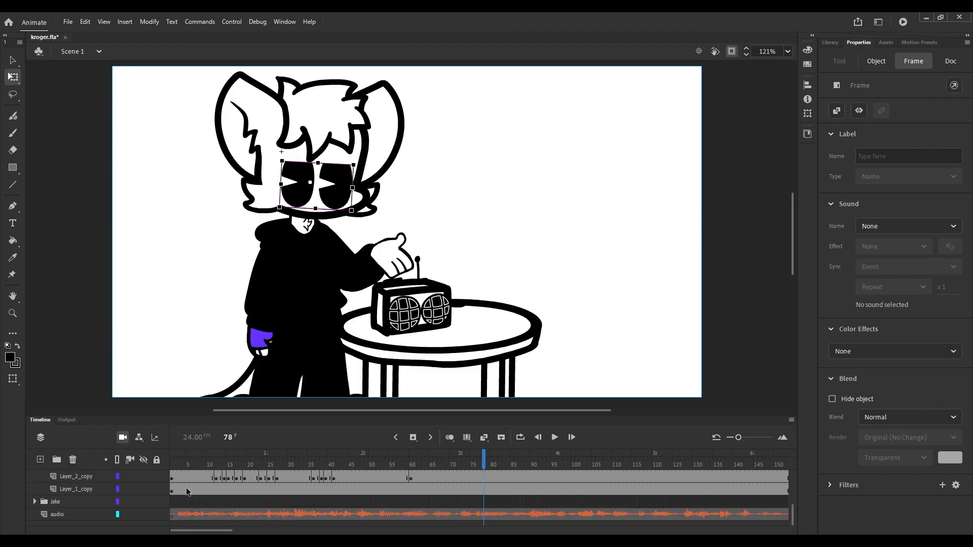
pyautogui.keyDown('shift'); pyautogui.click(171, 493); pyautogui.keyUp('shift')
pyautogui.hotkey('shift', 'F5')
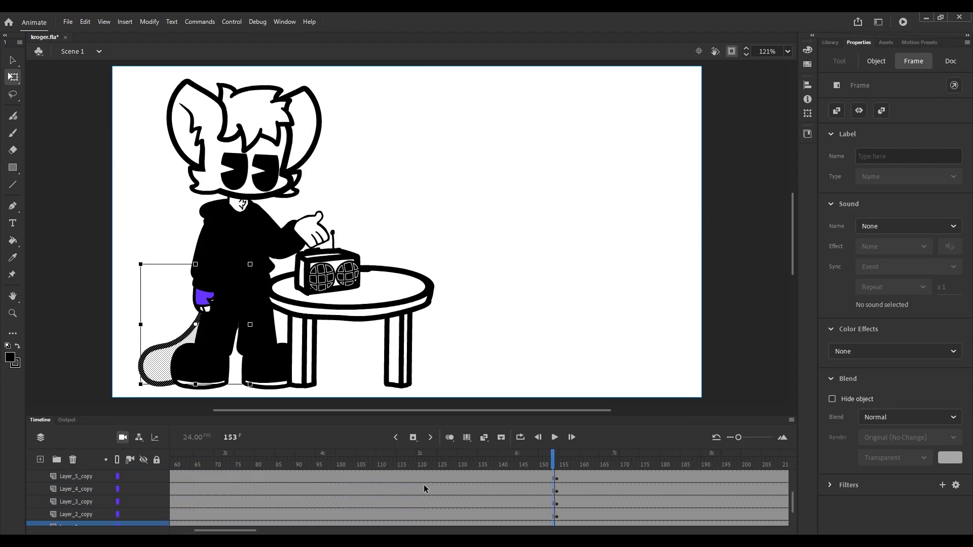
# Name the copied folder Alex and clear the artwork from its layers up to frame 153.
pyautogui.moveTo(250, 533); pyautogui.dragTo(156, 525)
pyautogui.click(74, 479)
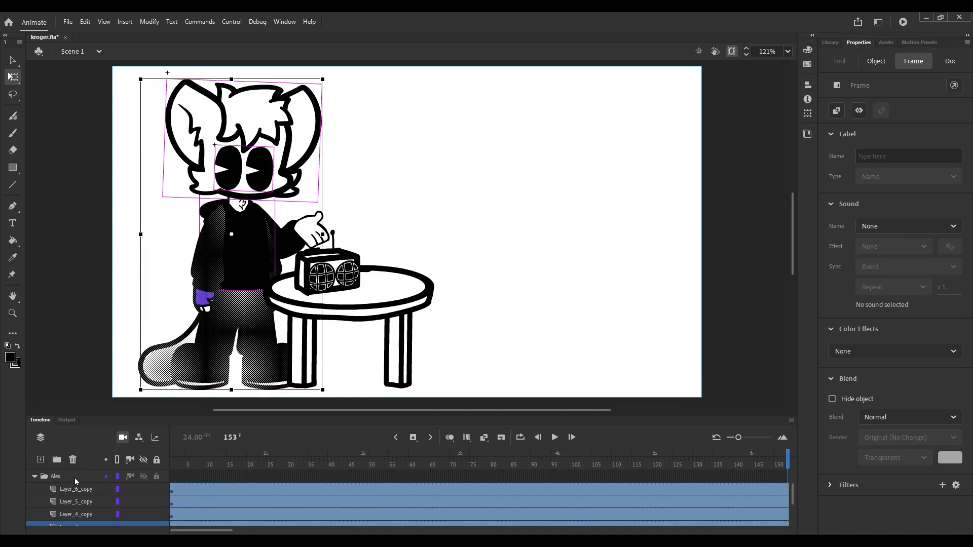
pyautogui.hotkey('ctrl', 'shift', 'a')
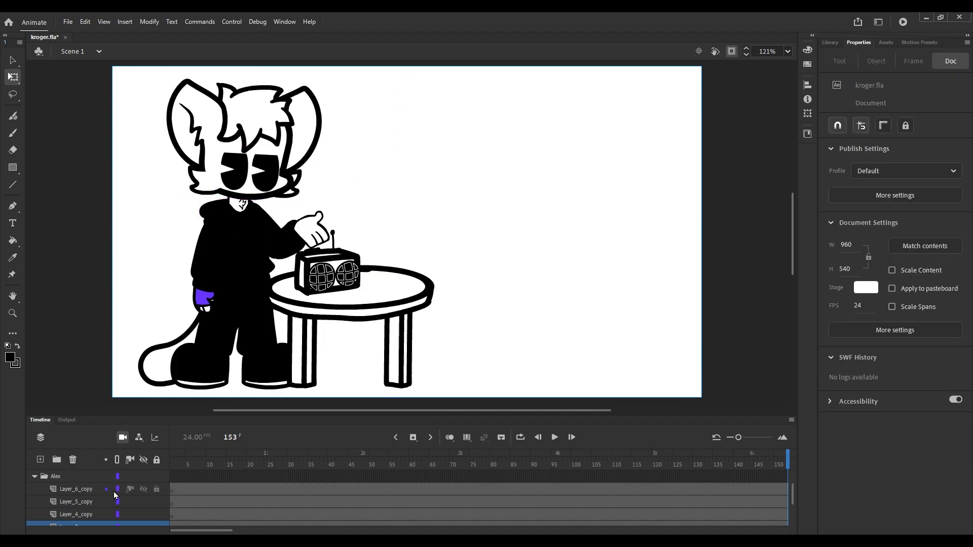
# Give the Alex folder and its layers an orange outline colour and return to the first frame.
pyautogui.scroll(1, 92, 489)
pyautogui.click(34, 492)
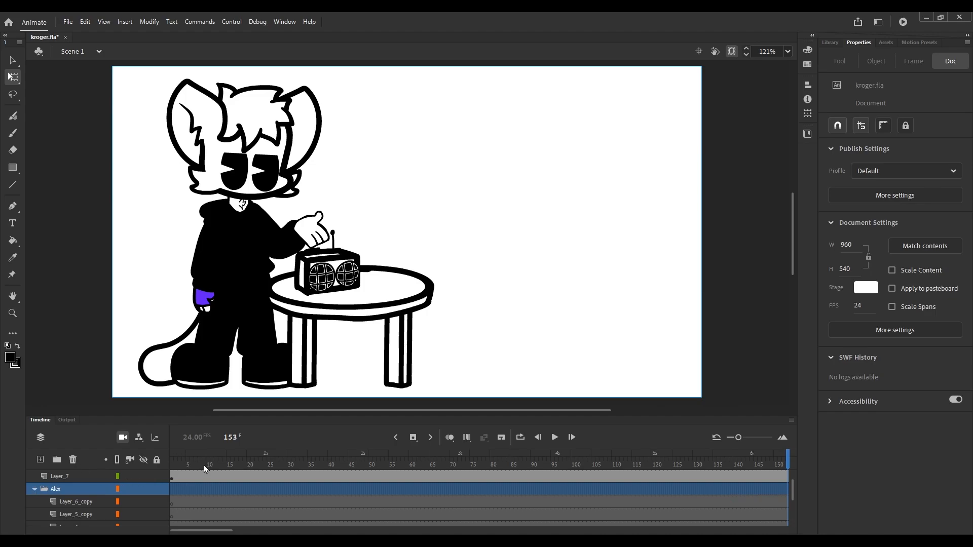
pyautogui.click(182, 462)
pyautogui.moveTo(182, 462); pyautogui.dragTo(173, 463)
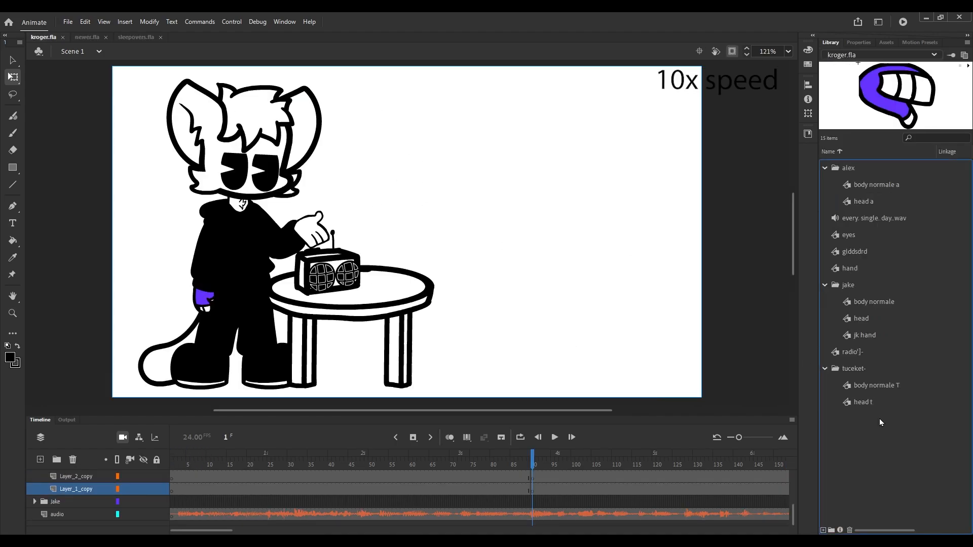
# Copy the legs artwork from frame 6 of the leggess symbol and place it on Layer_1_copy at frame 90, beside the table.
pyautogui.doubleClick(865, 352)
pyautogui.moveTo(185, 460); pyautogui.dragTo(191, 462)
pyautogui.hotkey('ctrl', 'a')
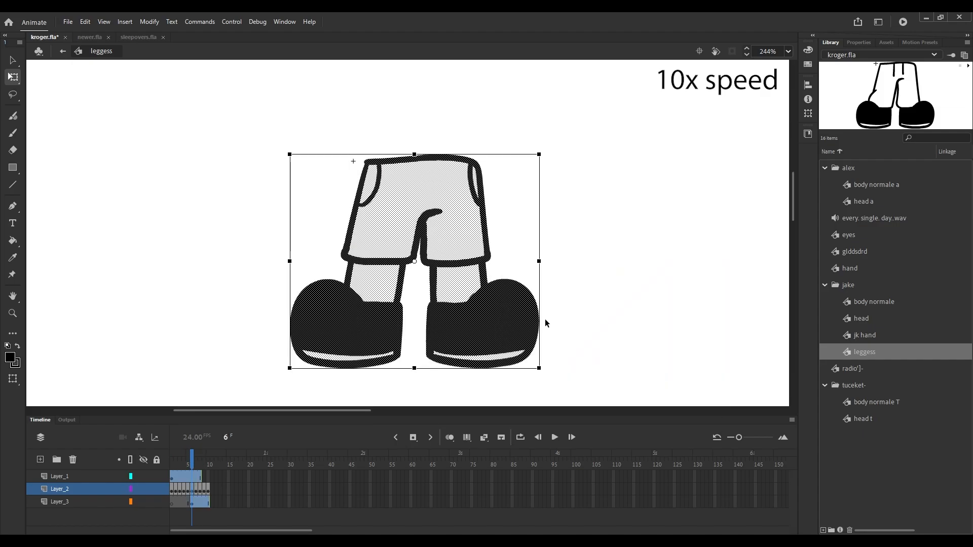
pyautogui.click(62, 51)
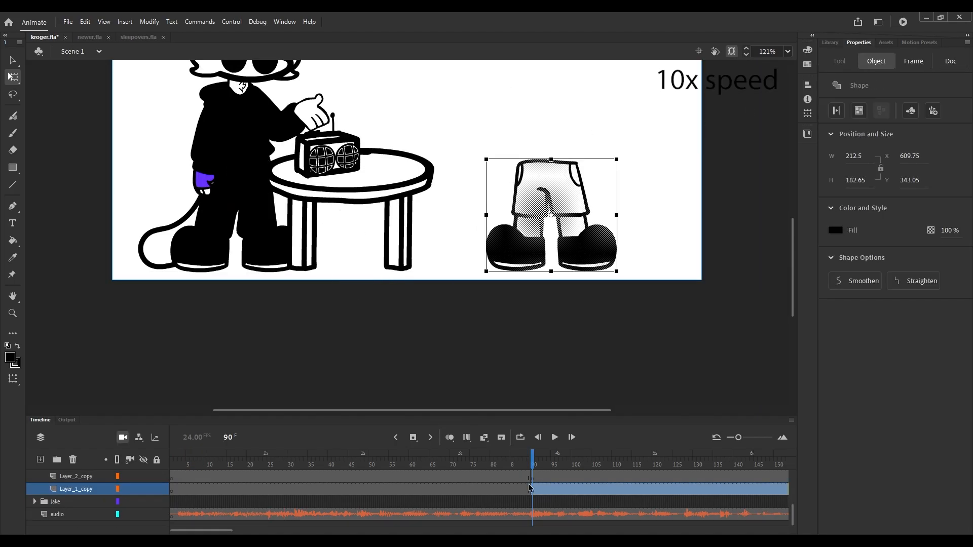
# Place the body normale a symbol above the legs on Layer_3_copy at frame 90.
pyautogui.click(535, 514)
pyautogui.click(831, 42)
pyautogui.click(532, 489)
pyautogui.moveTo(877, 184); pyautogui.dragTo(488, 215)
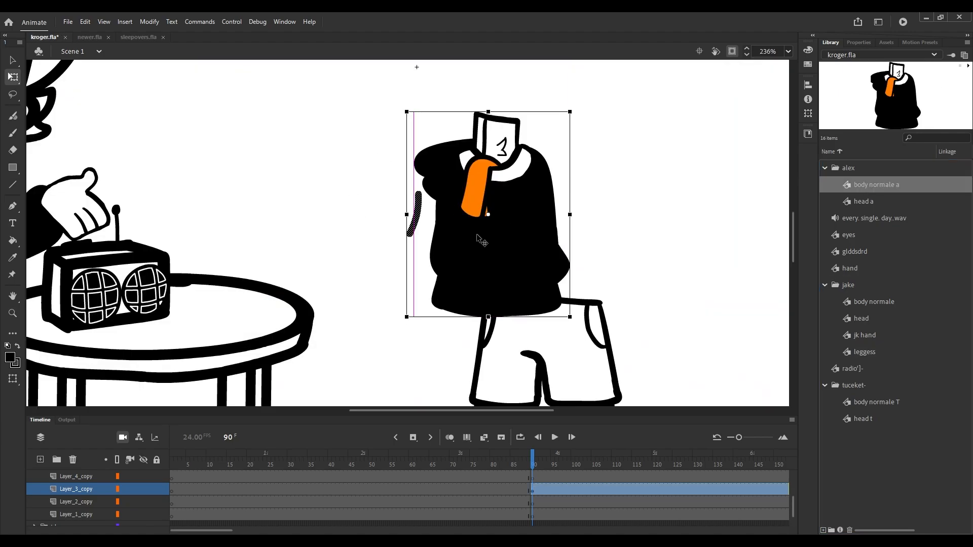
# Mirror the body normale a torso horizontally and set its width to 126.7 px.
pyautogui.click(460, 226)
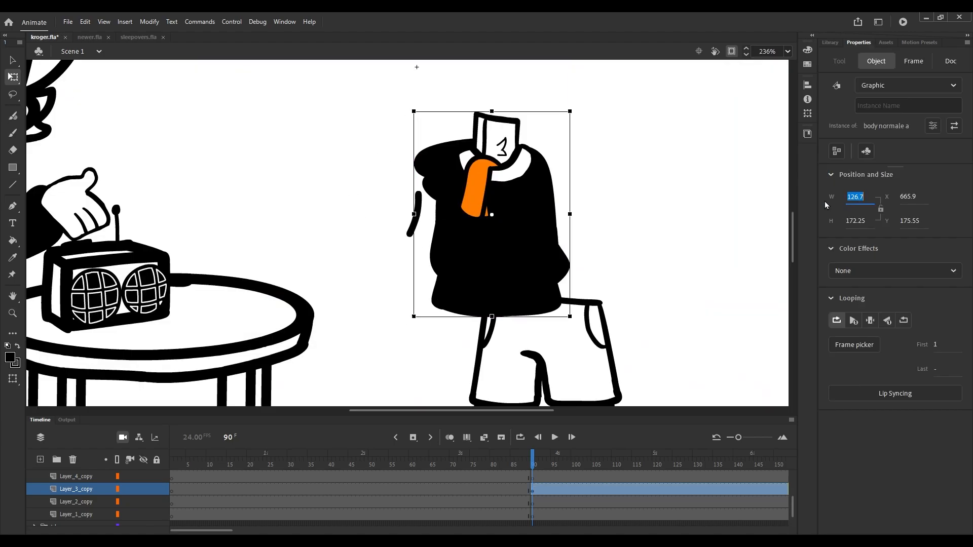
pyautogui.moveTo(414, 214); pyautogui.dragTo(609, 214)
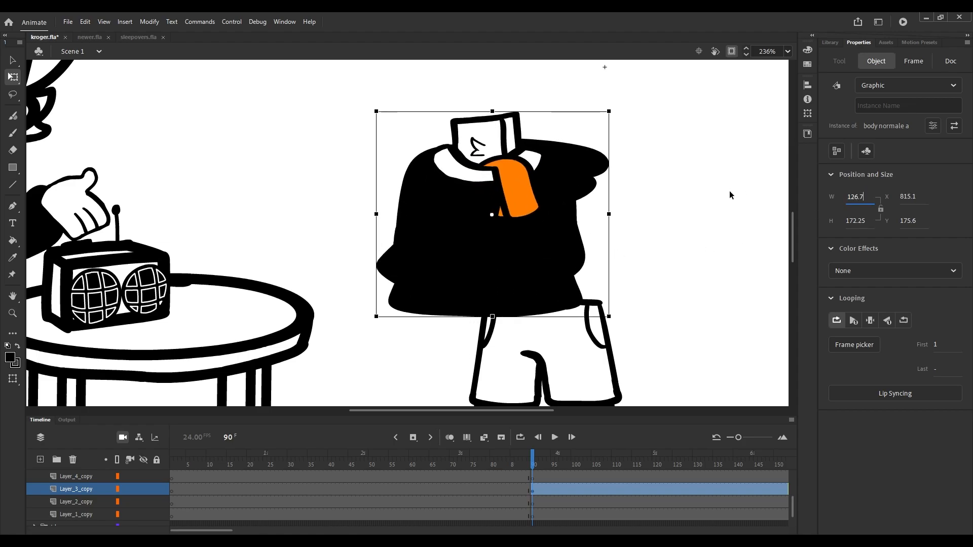
pyautogui.write('126.7')
pyautogui.press('Return')
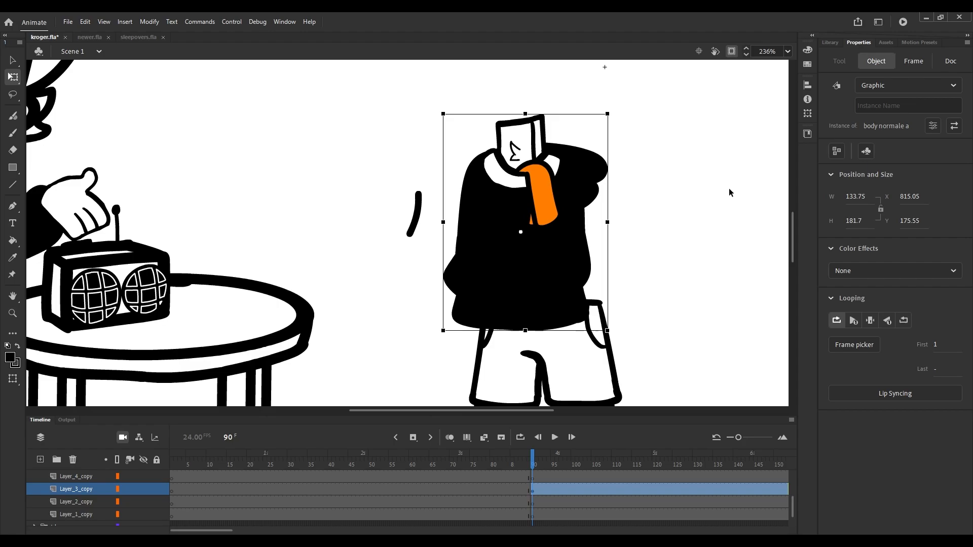
# Delete the stray brush stroke beside the torso and check the reference pose in sleepovers.fla.
pyautogui.click(415, 210)
pyautogui.press('Delete')
pyautogui.click(477, 220)
pyautogui.click(138, 37)
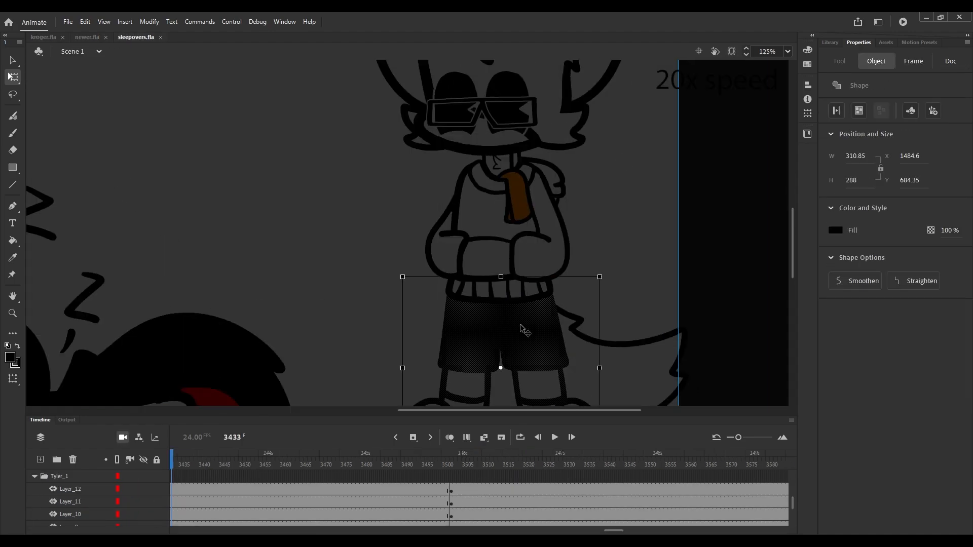
pyautogui.click(45, 37)
# Open the body normale a symbol for editing and delete its Layer_1.
pyautogui.doubleClick(524, 203)
pyautogui.click(172, 515)
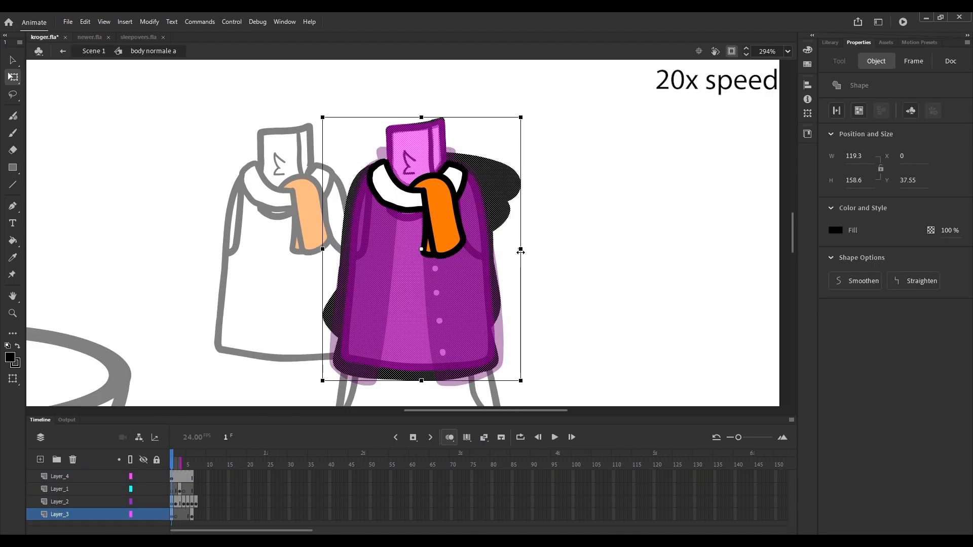
pyautogui.click(72, 460)
# Examine the torso drawings on Layer_2 and Layer_3 frame by frame, comparing them with onion skinning.
pyautogui.click(175, 465)
pyautogui.click(191, 502)
pyautogui.click(176, 465)
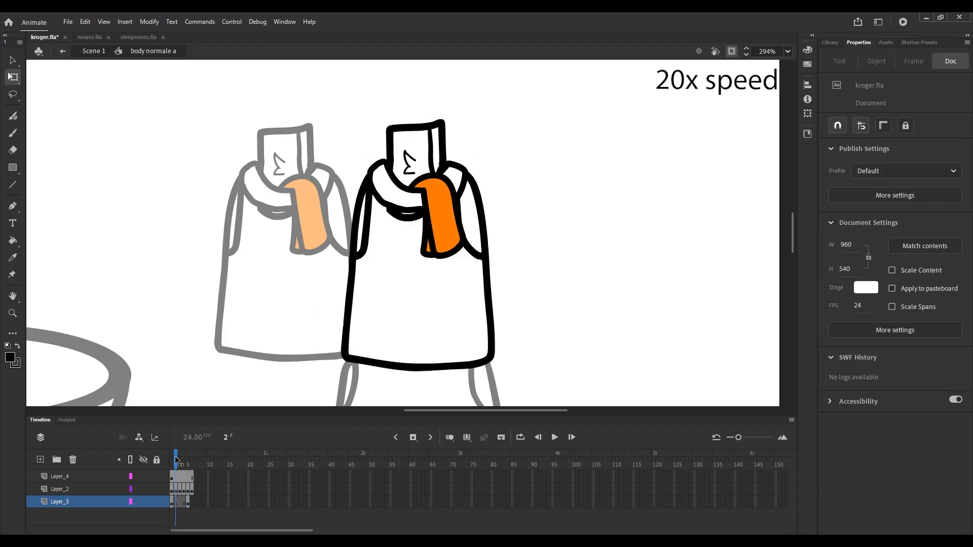
pyautogui.click(183, 489)
pyautogui.scroll(5, 421, 124)
pyautogui.click(450, 437)
pyautogui.click(183, 489)
pyautogui.scroll(-5, 417, 239)
pyautogui.click(171, 489)
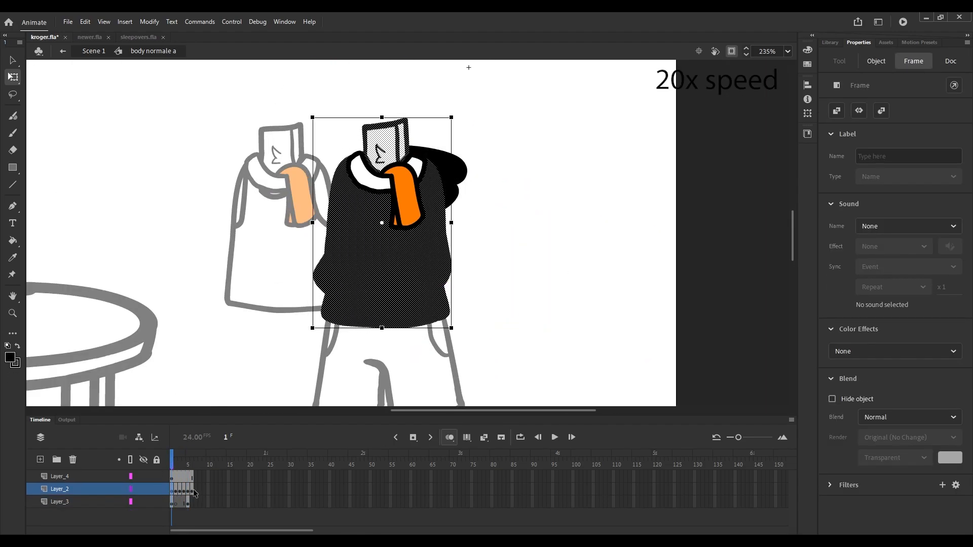
pyautogui.click(192, 502)
pyautogui.click(187, 489)
pyautogui.scroll(1, 390, 112)
pyautogui.click(450, 437)
pyautogui.scroll(3, 388, 152)
pyautogui.click(188, 502)
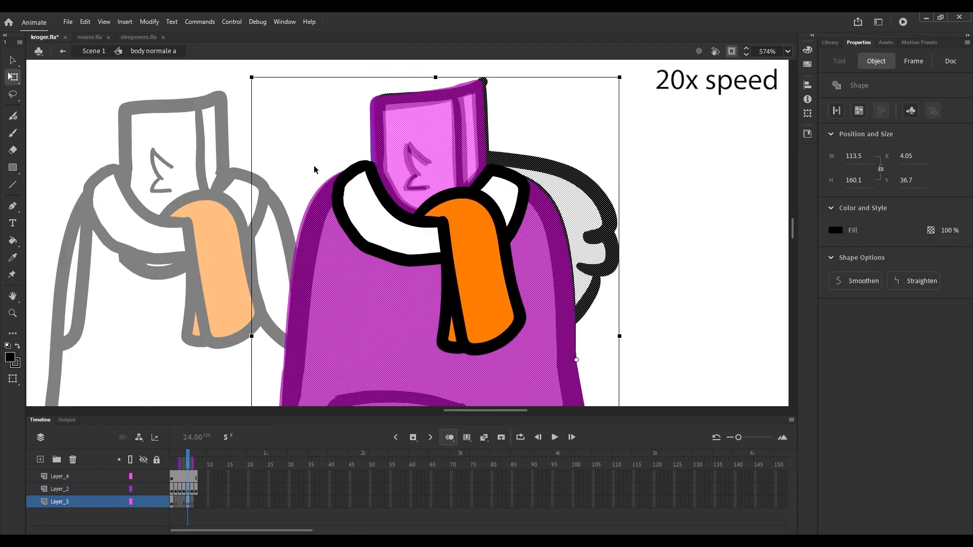
pyautogui.scroll(-2, 314, 165)
pyautogui.click(194, 489)
pyautogui.scroll(-2, 315, 322)
pyautogui.scroll(-3, 417, 355)
# Return to Scene 1 and set the body normale a torso to display single frame 4.
pyautogui.click(94, 51)
pyautogui.click(380, 253)
pyautogui.scroll(3, 381, 244)
pyautogui.click(939, 345)
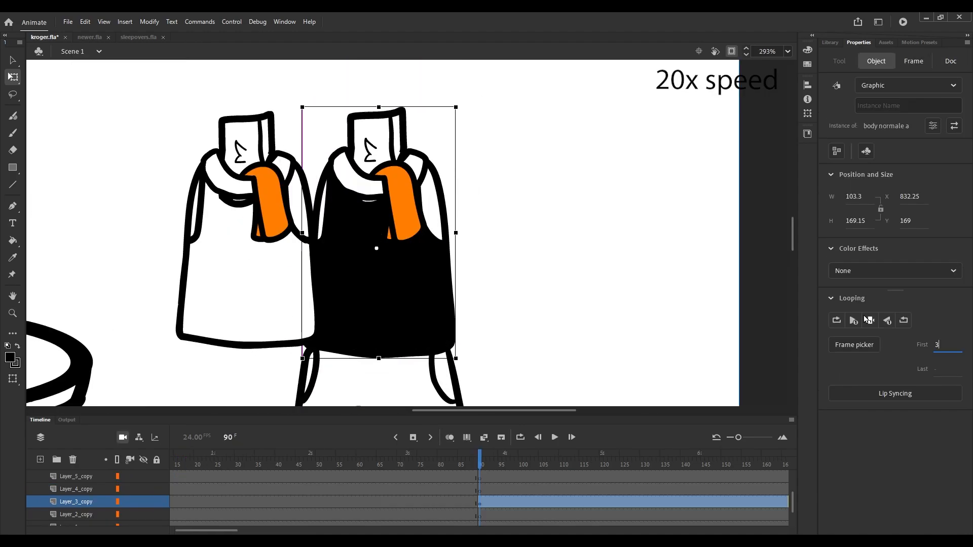
pyautogui.scroll(-4, 400, 273)
pyautogui.scroll(5, 395, 330)
pyautogui.scroll(-4, 416, 180)
# Place the head a symbol and the glasses above the torso at frame 90 and save the file.
pyautogui.click(831, 43)
pyautogui.click(865, 202)
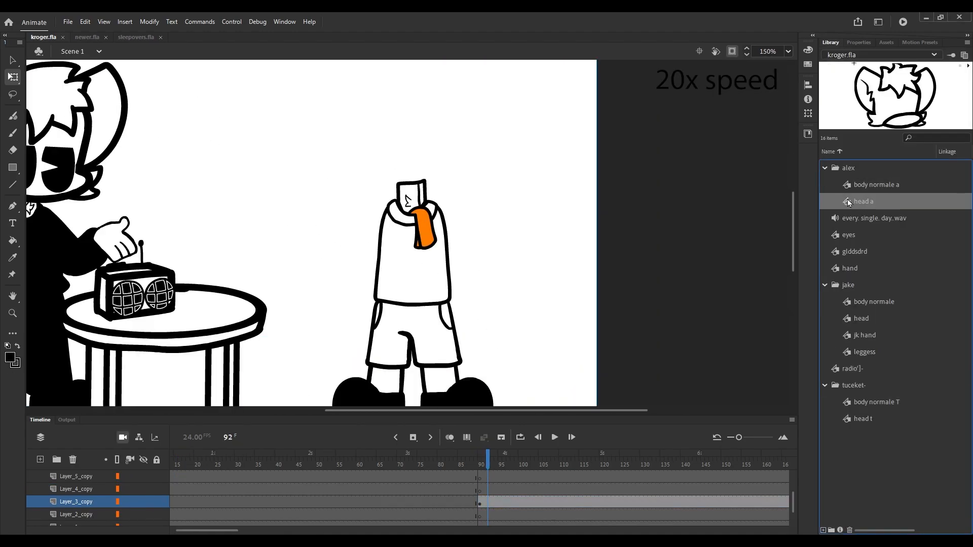
pyautogui.click(480, 489)
pyautogui.click(858, 43)
pyautogui.moveTo(865, 202); pyautogui.dragTo(496, 161)
pyautogui.click(831, 43)
pyautogui.moveTo(507, 203); pyautogui.dragTo(419, 160)
pyautogui.scroll(2, 426, 192)
pyautogui.scroll(-4, 363, 244)
pyautogui.click(363, 243)
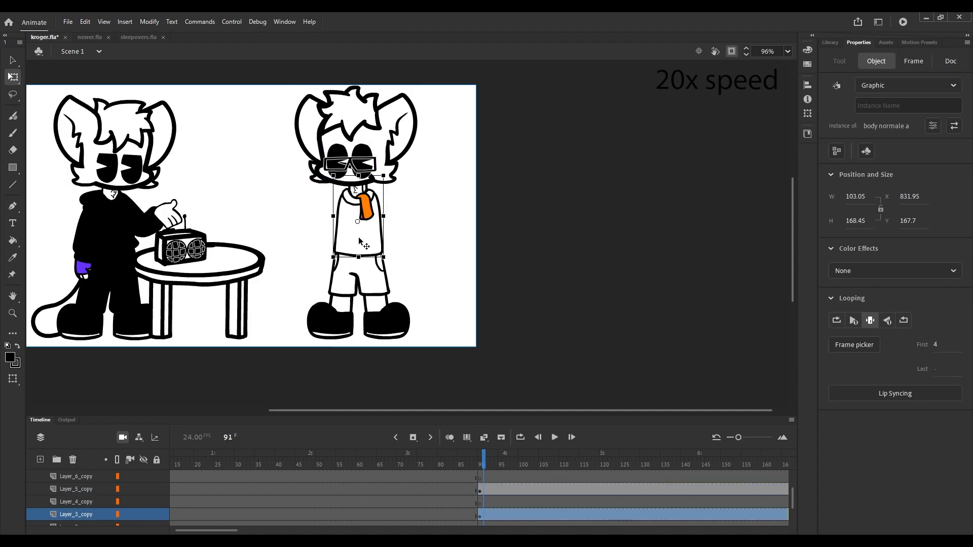
pyautogui.scroll(5, 372, 238)
pyautogui.click(376, 230)
pyautogui.scroll(-3, 419, 147)
pyautogui.hotkey('ctrl', 's')
# Paste the tail artwork onto Layer_1_copy at frame 90 and position it beside Alex's legs.
pyautogui.click(477, 515)
pyautogui.scroll(-4, 415, 248)
pyautogui.hotkey('ctrl', 'v')
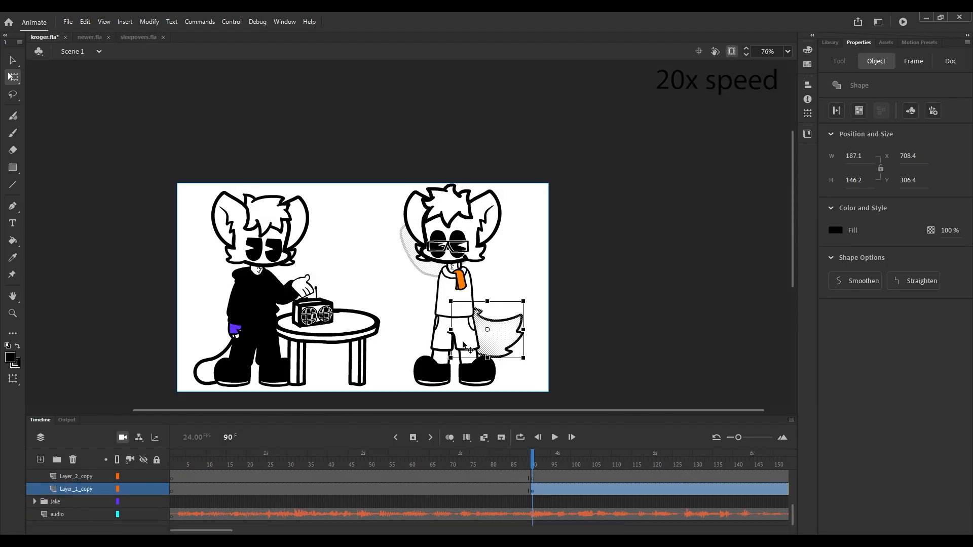
pyautogui.moveTo(499, 332); pyautogui.dragTo(487, 342)
pyautogui.scroll(4, 451, 305)
pyautogui.click(449, 320)
# Copy the short-sleeved arm, second in the upper row of arms, from newer.fla.
pyautogui.click(88, 37)
pyautogui.click(268, 129)
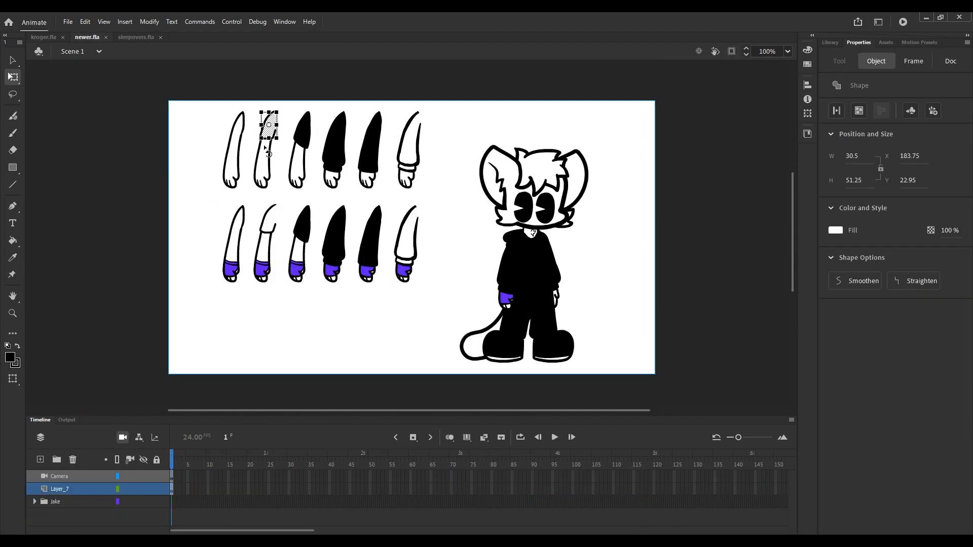
pyautogui.keyDown('shift'); pyautogui.click(263, 163); pyautogui.keyUp('shift')
pyautogui.keyDown('shift'); pyautogui.click(270, 157); pyautogui.keyUp('shift')
pyautogui.press('c')
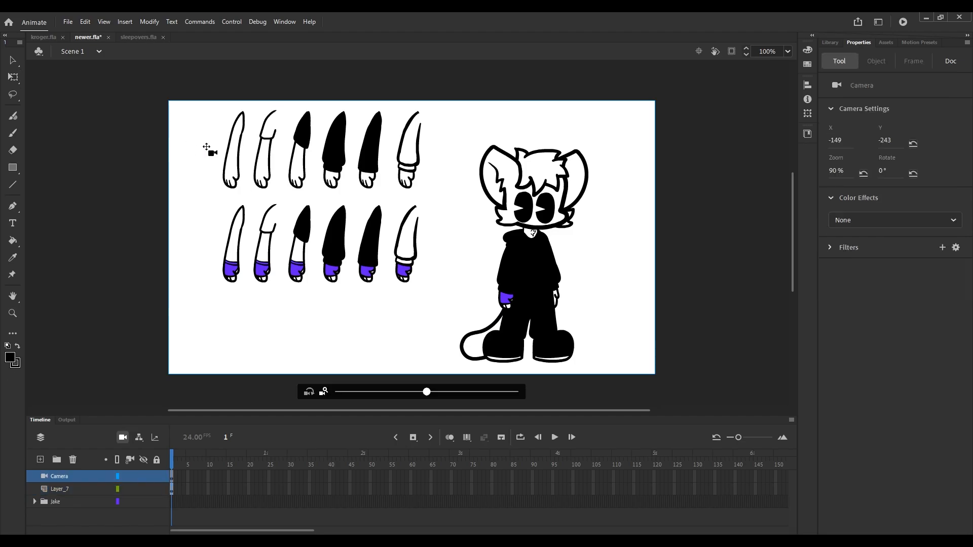
pyautogui.hotkey('ctrl', 'a')
pyautogui.click(12, 78)
pyautogui.click(226, 126)
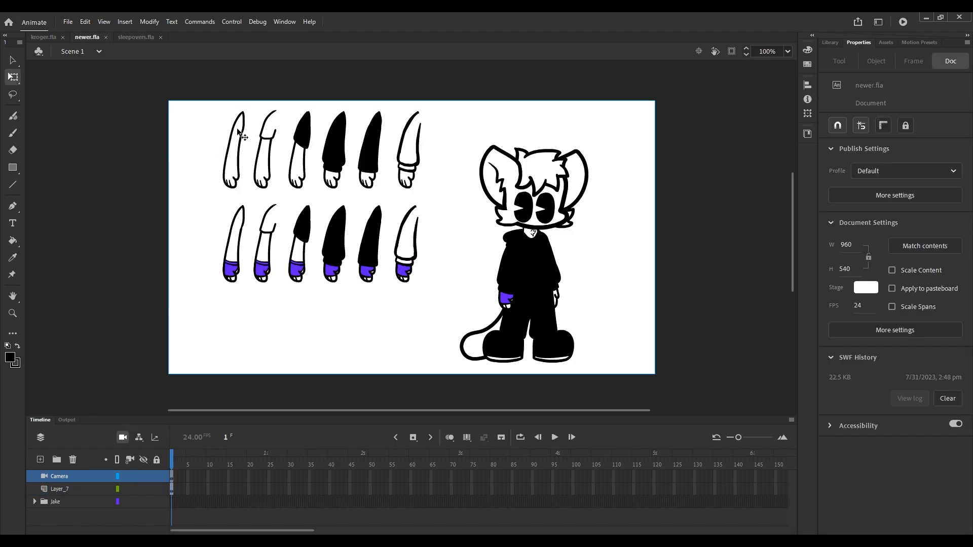
pyautogui.moveTo(279, 123); pyautogui.dragTo(251, 195)
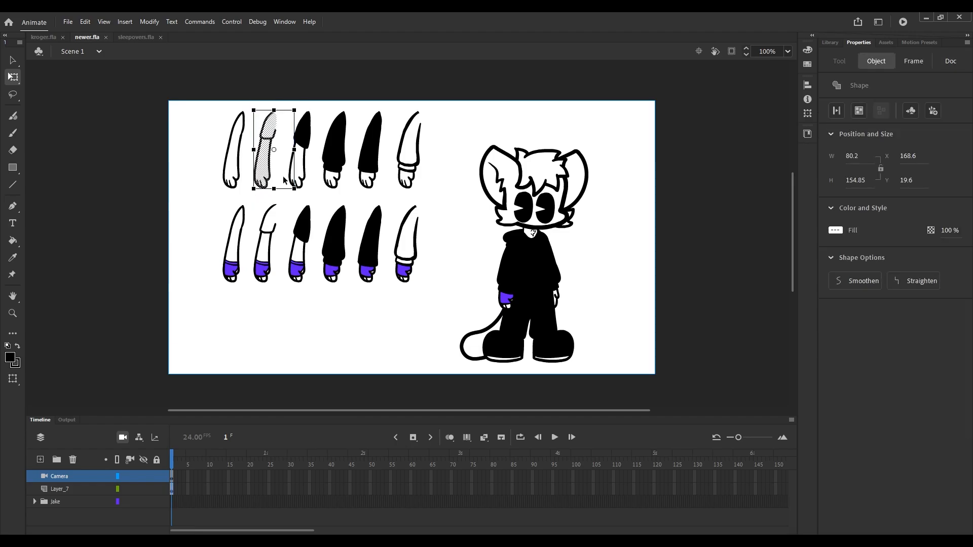
pyautogui.scroll(8, 285, 177)
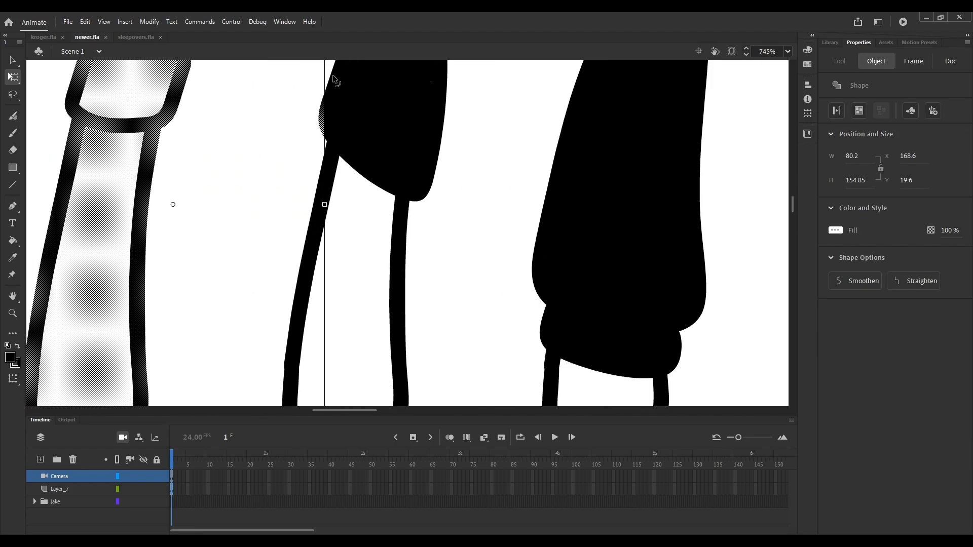
pyautogui.scroll(-8, 340, 119)
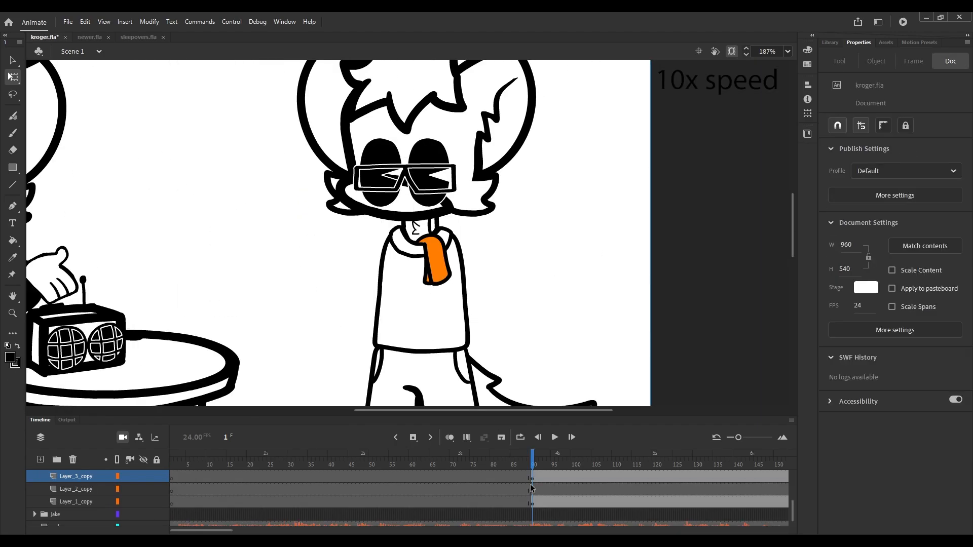
# Add the short-sleeved arm beside the torso on Layer_2_copy at frame 90 and brush a cuff line across its wrist.
pyautogui.press('b')
pyautogui.scroll(2, 366, 384)
pyautogui.click(143, 460)
pyautogui.click(143, 489)
pyautogui.moveTo(350, 340); pyautogui.dragTo(392, 348)
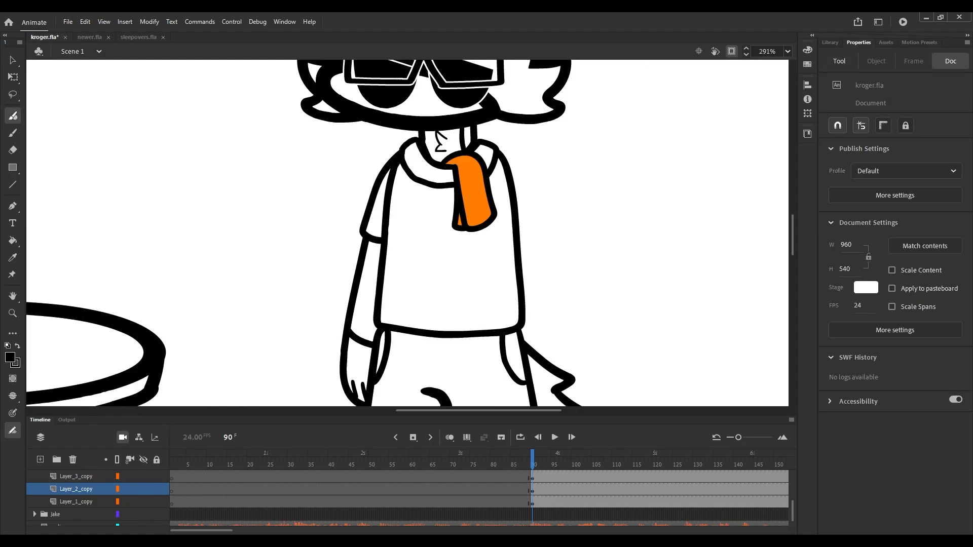
pyautogui.scroll(-5, 340, 350)
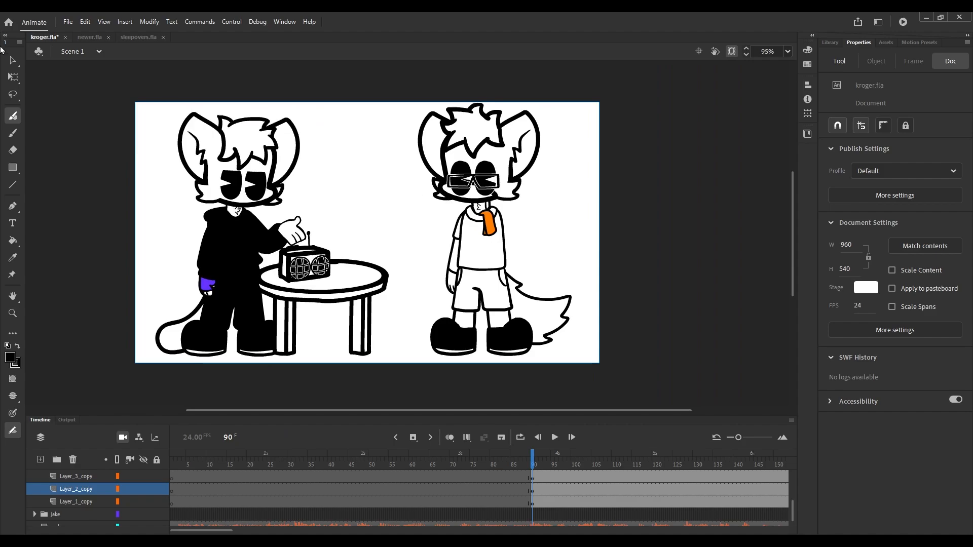
# Check how Alex's arm, torso and head fit together at frame 90 and save the file.
pyautogui.click(15, 79)
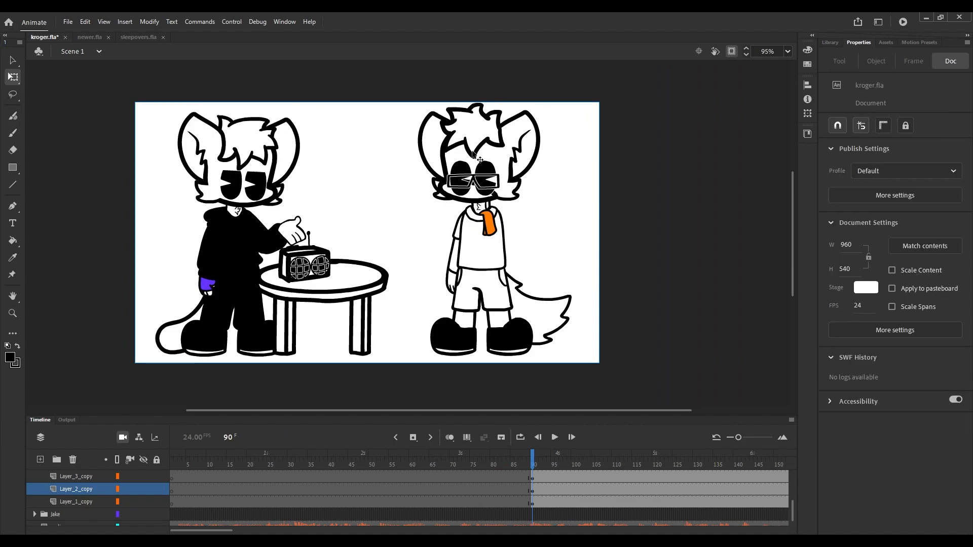
pyautogui.scroll(5, 473, 153)
pyautogui.moveTo(480, 251); pyautogui.dragTo(475, 263)
pyautogui.scroll(2, 475, 259)
pyautogui.scroll(-3, 474, 261)
pyautogui.click(244, 259)
pyautogui.hotkey('ctrl', 's')
pyautogui.scroll(-4, 528, 197)
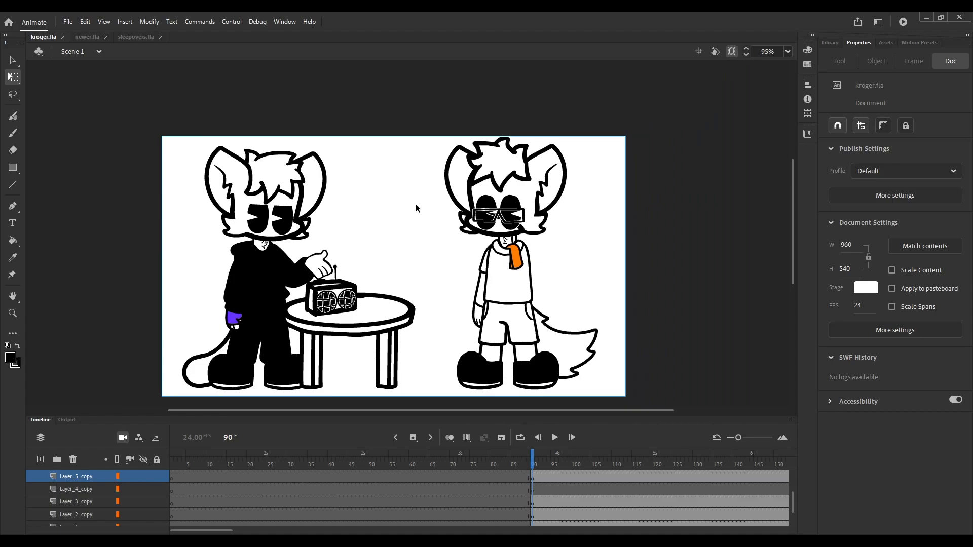
pyautogui.moveTo(516, 279); pyautogui.dragTo(513, 262)
pyautogui.scroll(2, 514, 262)
pyautogui.scroll(-2, 511, 225)
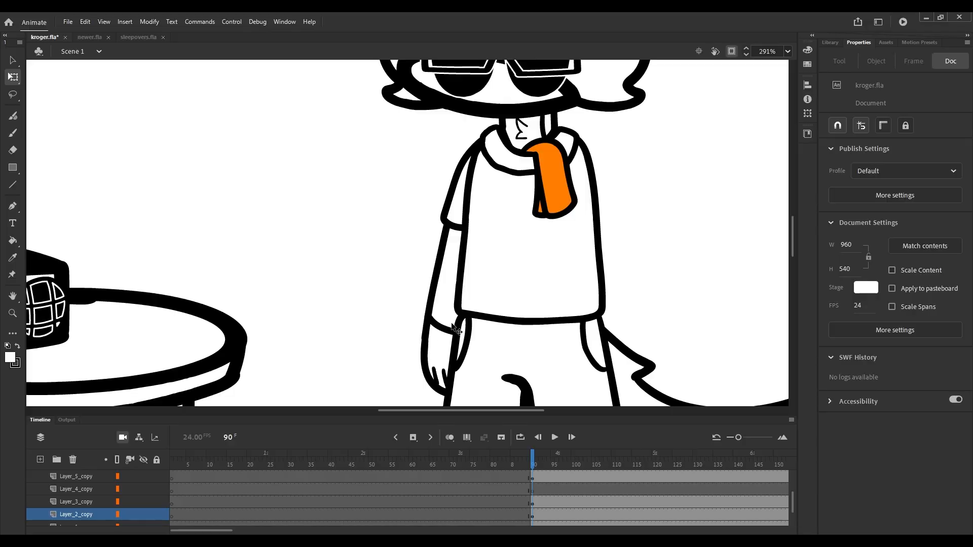
pyautogui.scroll(-3, 433, 285)
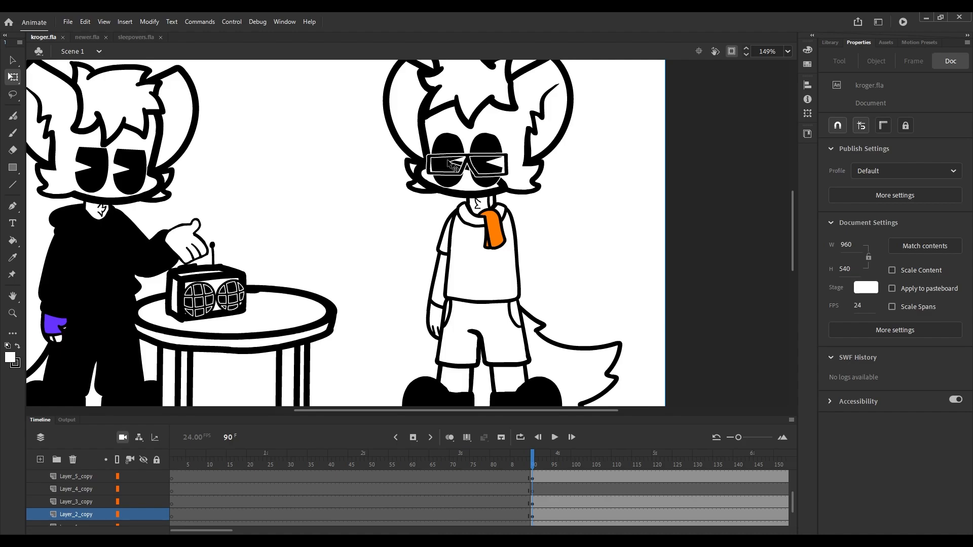
# Paste a second short-sleeved arm onto Layer_4_copy at frame 90, narrow it and place it at the torso's other shoulder.
pyautogui.scroll(1, 514, 186)
pyautogui.click(533, 490)
pyautogui.hotkey('ctrl', 'v')
pyautogui.click(855, 157)
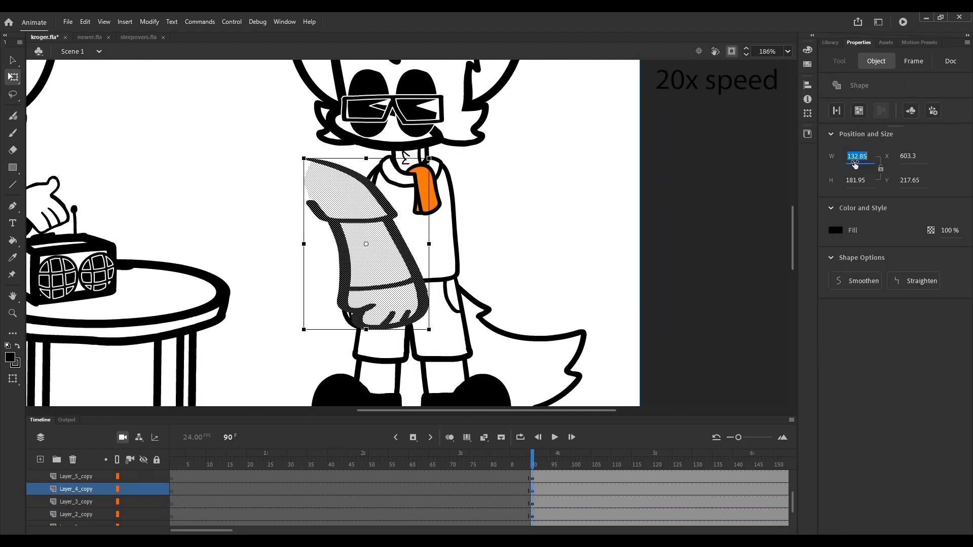
pyautogui.moveTo(375, 228); pyautogui.dragTo(451, 233)
pyautogui.scroll(8, 445, 170)
pyautogui.scroll(-4, 433, 187)
# Erase the part of the Layer_4_copy arm that overlaps the scarf, working with the layer shown as outlines.
pyautogui.press('e')
pyautogui.click(117, 489)
pyautogui.scroll(6, 411, 243)
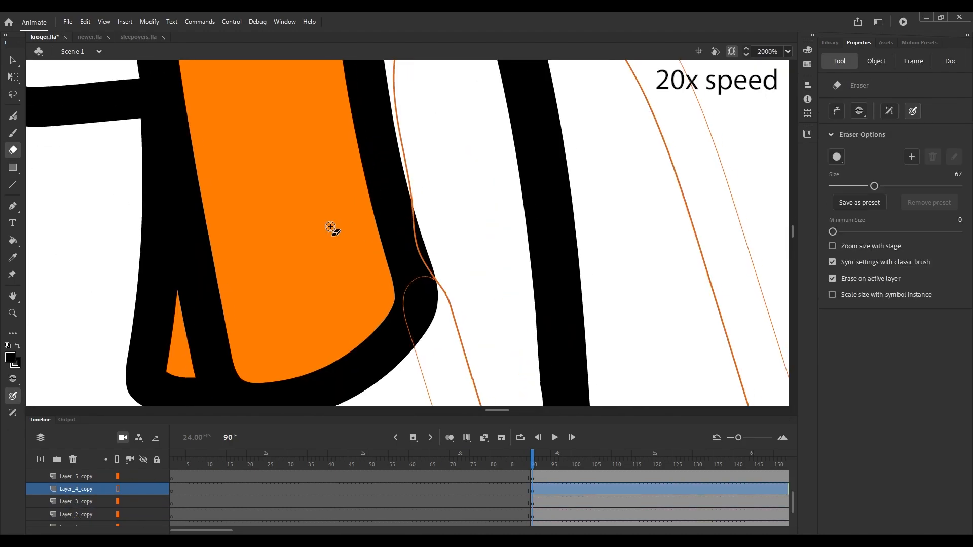
pyautogui.moveTo(330, 226)
pyautogui.mouseDown()
pyautogui.moveTo(404, 234)
pyautogui.moveTo(417, 278)
pyautogui.mouseUp()
pyautogui.hotkey('ctrl', 'z')
pyautogui.scroll(-2, 330, 226)
pyautogui.moveTo(332, 296); pyautogui.dragTo(396, 157)
pyautogui.click(118, 490)
pyautogui.scroll(-9, 395, 157)
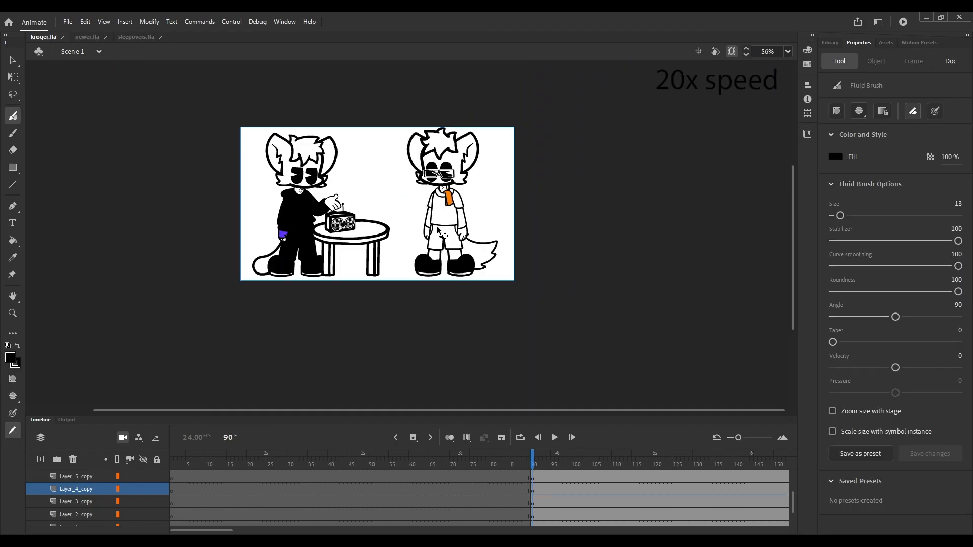
# Inspect Alex's layers and the fit of both arms around frames 90 and 91.
pyautogui.scroll(2, 437, 226)
pyautogui.press('q')
pyautogui.click(385, 503)
pyautogui.click(385, 478)
pyautogui.scroll(4, 459, 266)
pyautogui.click(386, 478)
pyautogui.scroll(-2, 428, 267)
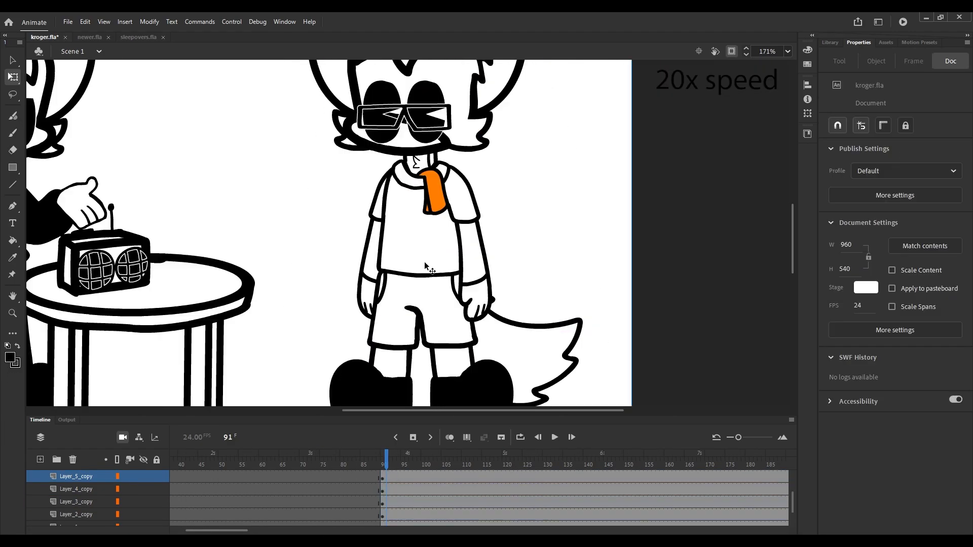
# Cut the artwork from one of Alex's lower layers at frame 90 and paste it in place on the layer above.
pyautogui.scroll(-1, 428, 267)
pyautogui.click(382, 503)
pyautogui.scroll(2, 381, 509)
pyautogui.click(382, 513)
pyautogui.scroll(4, 460, 184)
pyautogui.hotkey('ctrl', 'x')
pyautogui.click(383, 502)
pyautogui.hotkey('ctrl', 'shift', 'v')
# Copy Alex's artwork from frame 90 and paste it in place at the start of the Alex layers.
pyautogui.click(830, 42)
pyautogui.scroll(-5, 397, 249)
pyautogui.scroll(-3, 527, 492)
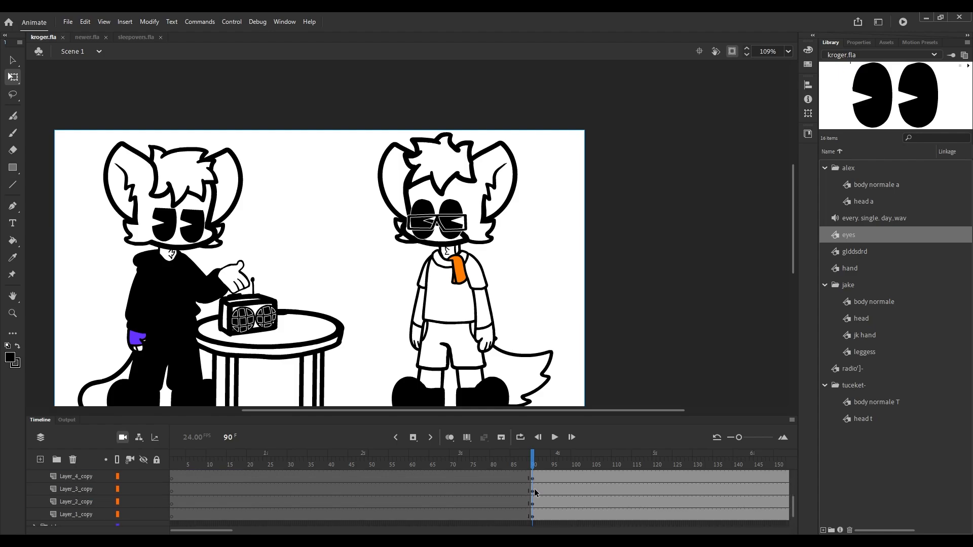
pyautogui.click(533, 490)
pyautogui.scroll(-2, 532, 490)
pyautogui.click(172, 491)
pyautogui.scroll(2, 171, 491)
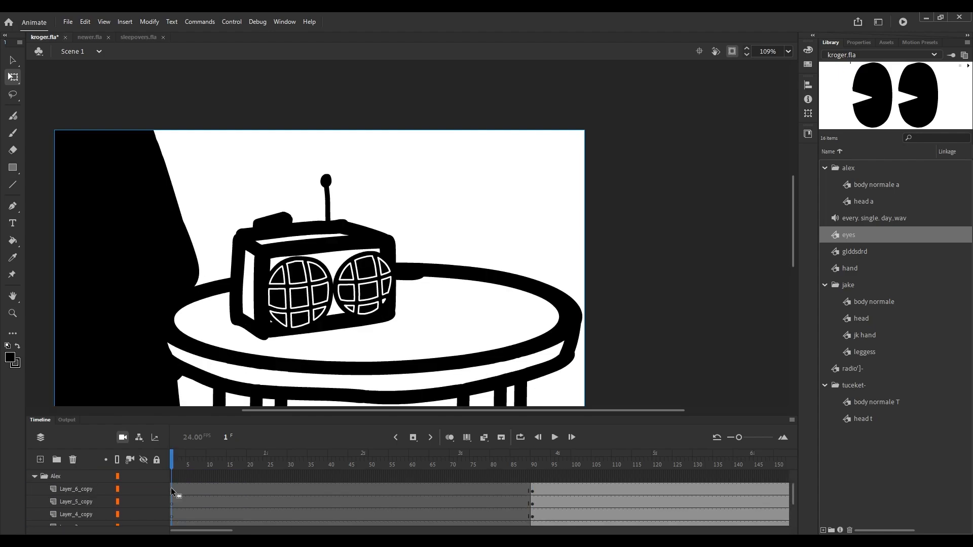
pyautogui.click(171, 491)
pyautogui.hotkey('ctrl', 'shift', 'v')
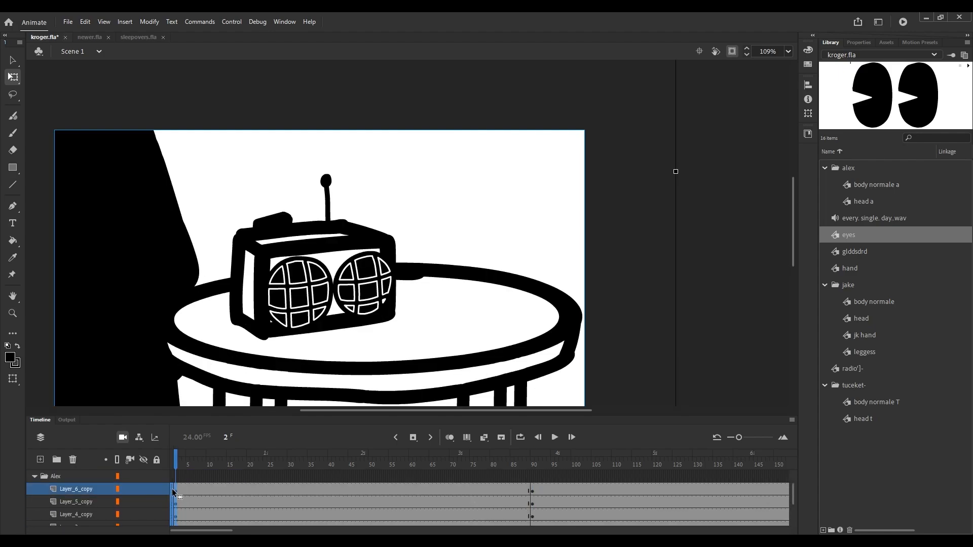
# Play the animation to check Alex's appearance during the camera move.
pyautogui.scroll(-2, 412, 353)
pyautogui.click(553, 440)
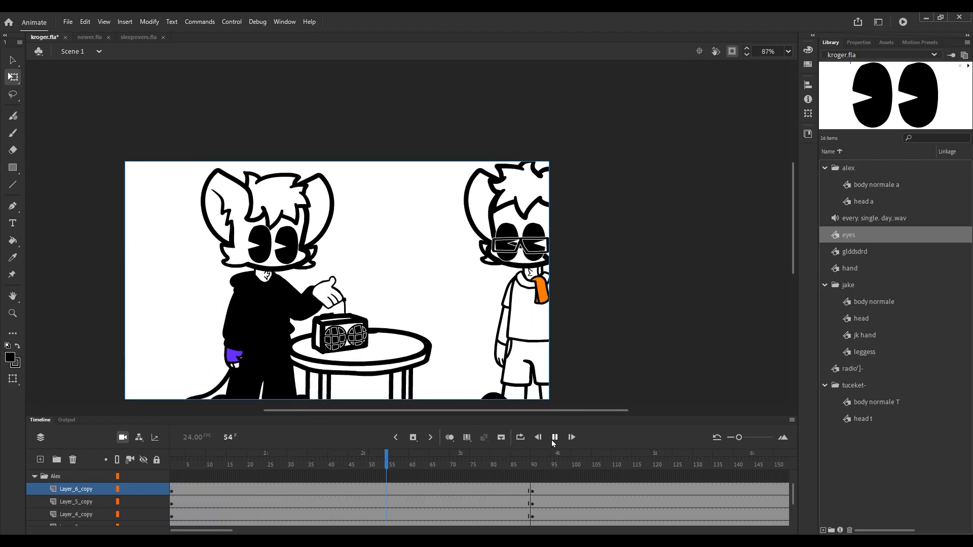
pyautogui.click(554, 439)
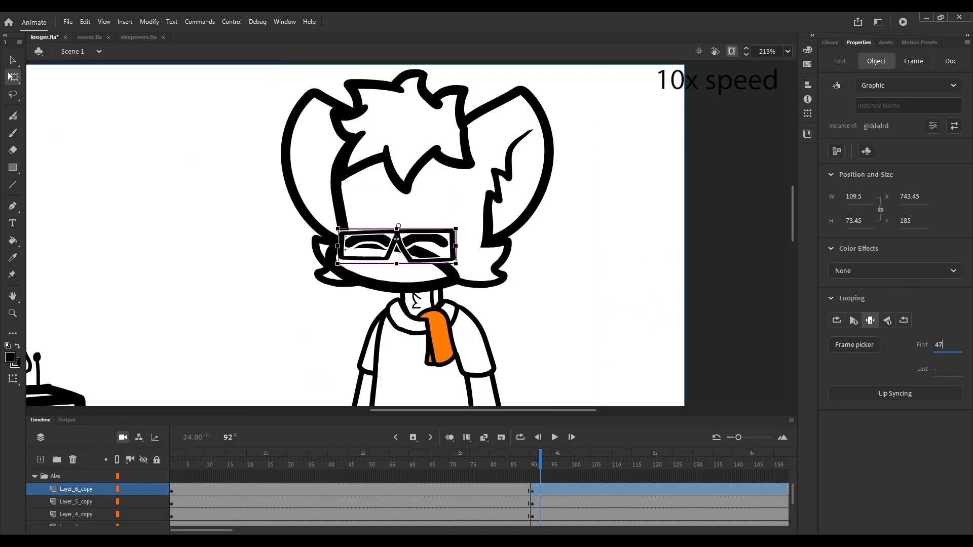
# Switch the glasses on Layer_6_copy to a closed-eyes pose and choose the Classic Brush for drawing on that layer.
pyautogui.scroll(5, 367, 226)
pyautogui.click(426, 355)
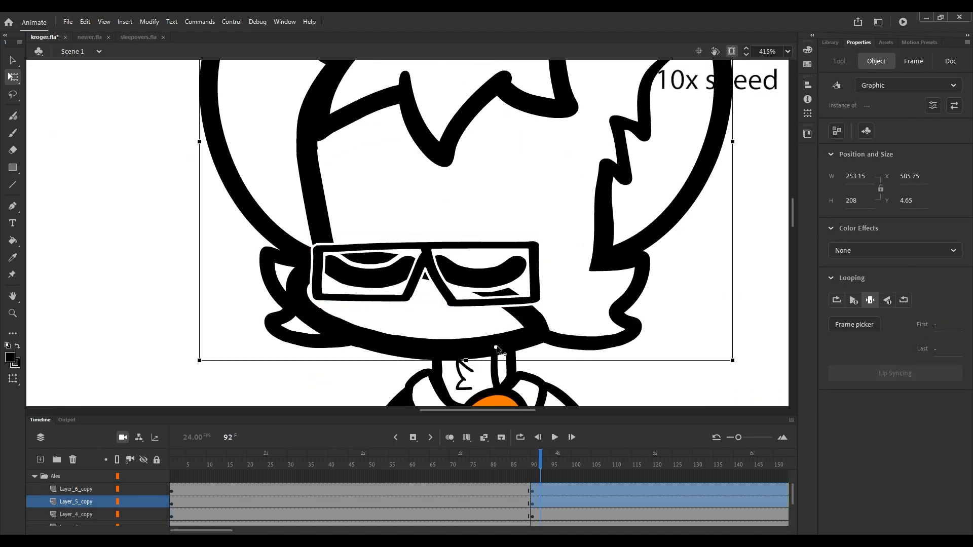
pyautogui.click(76, 489)
pyautogui.click(13, 133)
pyautogui.moveTo(416, 191); pyautogui.dragTo(392, 216)
pyautogui.hotkey('ctrl', 'z')
pyautogui.scroll(3, 420, 238)
pyautogui.moveTo(325, 245)
pyautogui.mouseDown()
pyautogui.moveTo(392, 205)
pyautogui.moveTo(331, 241)
pyautogui.moveTo(386, 216)
pyautogui.mouseUp()
pyautogui.hotkey('ctrl', 'z')
pyautogui.moveTo(543, 213); pyautogui.dragTo(422, 230)
pyautogui.hotkey('ctrl', 'z')
pyautogui.hotkey('ctrl', 'z')
pyautogui.hotkey('ctrl', 'z')
# Brush two frowning eyebrows just above the glasses on Layer_6_copy and save the file.
pyautogui.moveTo(240, 224)
pyautogui.mouseDown()
pyautogui.moveTo(414, 190)
pyautogui.moveTo(403, 182)
pyautogui.mouseUp()
pyautogui.hotkey('ctrl', 'z')
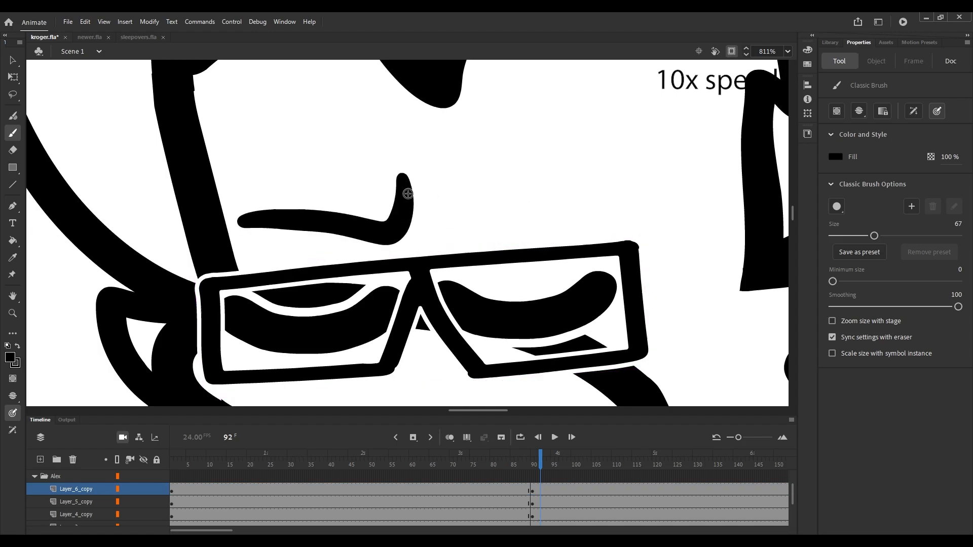
pyautogui.hotkey('ctrl', 'z')
pyautogui.moveTo(433, 237)
pyautogui.mouseDown()
pyautogui.moveTo(589, 190)
pyautogui.moveTo(579, 201)
pyautogui.mouseUp()
pyautogui.scroll(-5, 447, 275)
pyautogui.press('q')
pyautogui.scroll(3, 402, 280)
pyautogui.scroll(3, 604, 263)
pyautogui.click(460, 229)
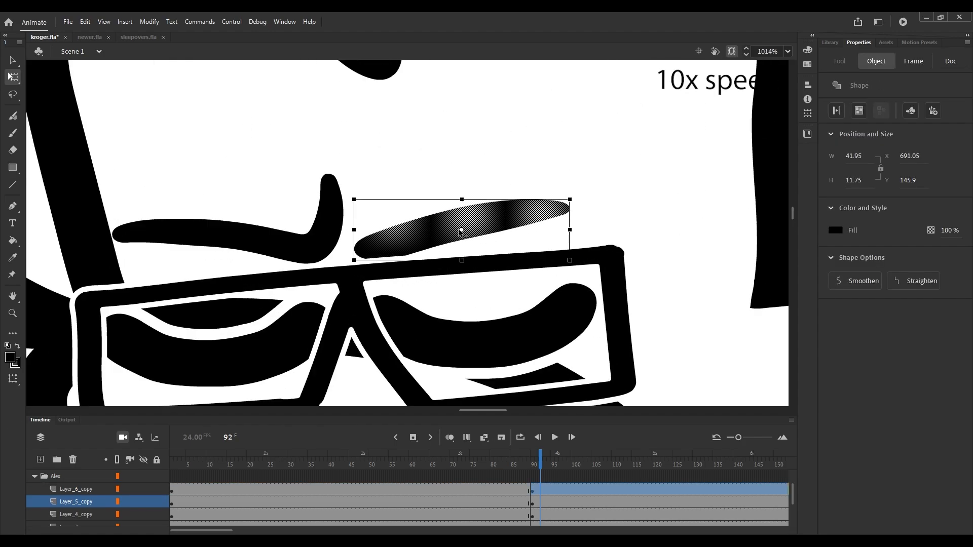
pyautogui.scroll(-3, 573, 236)
pyautogui.click(713, 365)
pyautogui.scroll(-7, 384, 307)
pyautogui.hotkey('ctrl', 's')
# Clear Alex's straight arm beside the tail with a blank keyframe at frame 91 of Layer_4_copy and show onion skins.
pyautogui.scroll(4, 425, 349)
pyautogui.click(437, 218)
pyautogui.scroll(-3, 439, 213)
pyautogui.scroll(2, 389, 122)
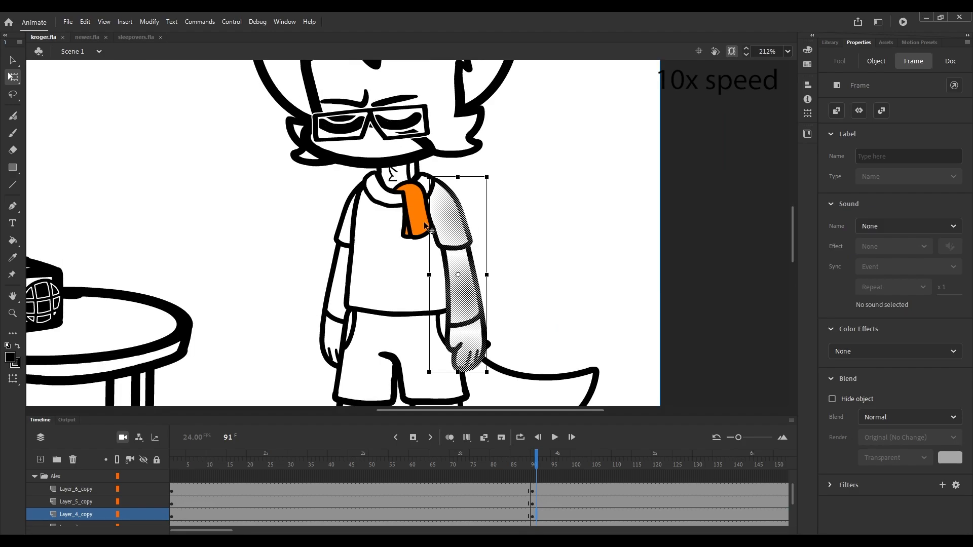
pyautogui.press('Delete')
pyautogui.click(450, 438)
pyautogui.press('b')
pyautogui.click(537, 467)
pyautogui.hotkey('ctrl', 'z')
pyautogui.press('F7')
pyautogui.scroll(1, 488, 311)
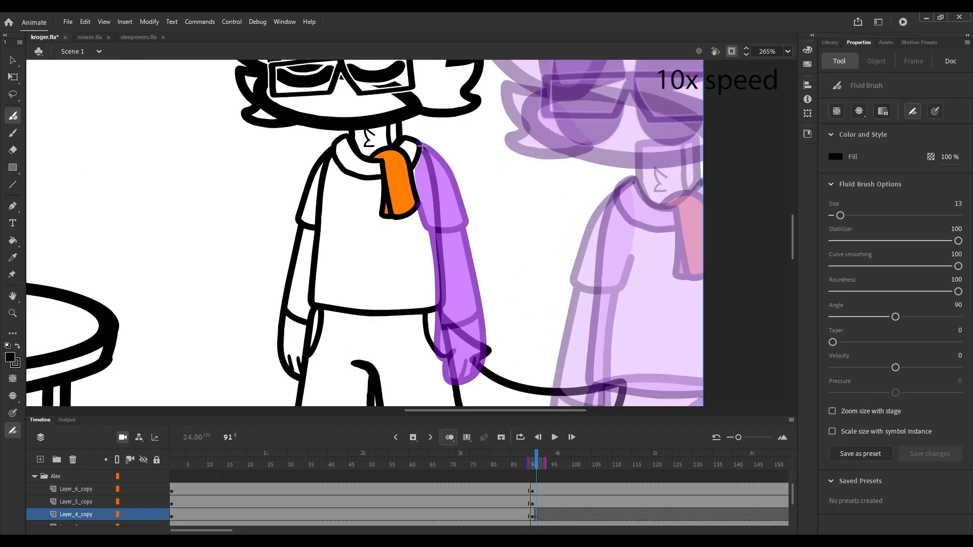
pyautogui.moveTo(422, 146)
pyautogui.mouseDown()
pyautogui.moveTo(489, 217)
pyautogui.moveTo(488, 304)
pyautogui.mouseUp()
pyautogui.hotkey('ctrl', 'z')
pyautogui.hotkey('ctrl', 'z')
# Save the file and place the hand symbol from the library beside Alex's hip on Layer_4_copy.
pyautogui.press('q')
pyautogui.hotkey('ctrl', 's')
pyautogui.click(76, 524)
pyautogui.click(524, 304)
pyautogui.click(76, 524)
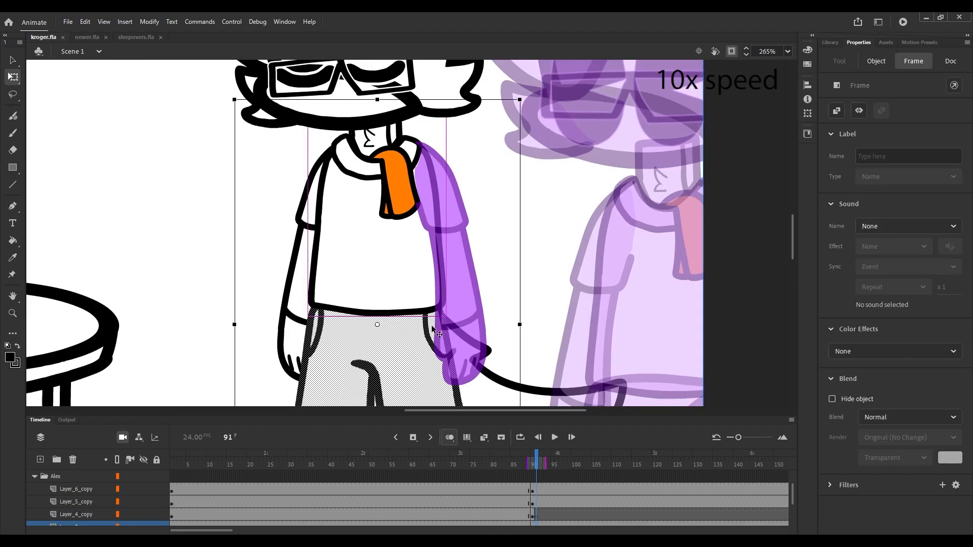
pyautogui.click(76, 515)
pyautogui.click(830, 42)
pyautogui.click(865, 352)
pyautogui.click(854, 252)
pyautogui.moveTo(851, 269); pyautogui.dragTo(441, 314)
# Step through the hand symbol's drawings to frame 16 to examine the fist pose, and return to the scene.
pyautogui.doubleClick(441, 314)
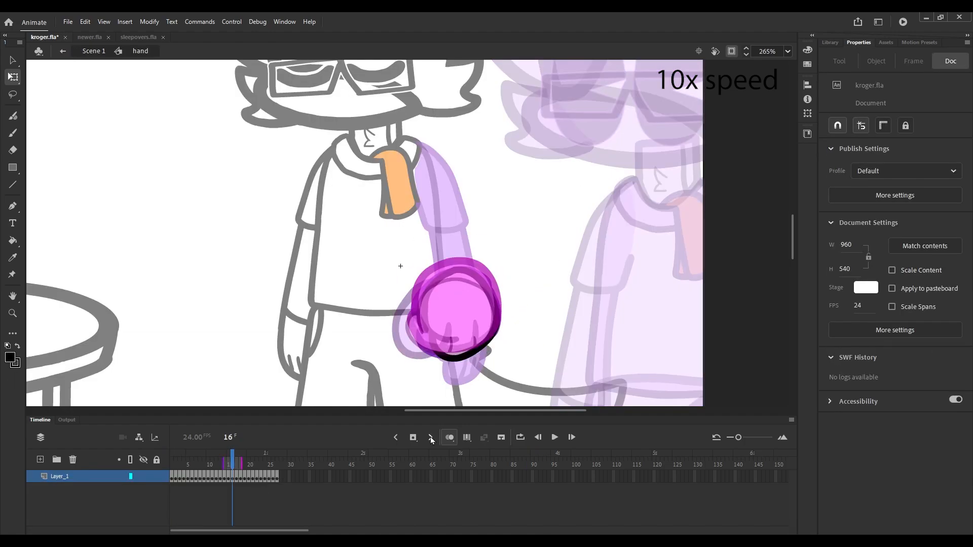
pyautogui.click(450, 438)
pyautogui.click(456, 315)
pyautogui.scroll(3, 500, 352)
pyautogui.moveTo(492, 260); pyautogui.dragTo(503, 260)
pyautogui.click(546, 257)
pyautogui.hotkey('ctrl', 'z')
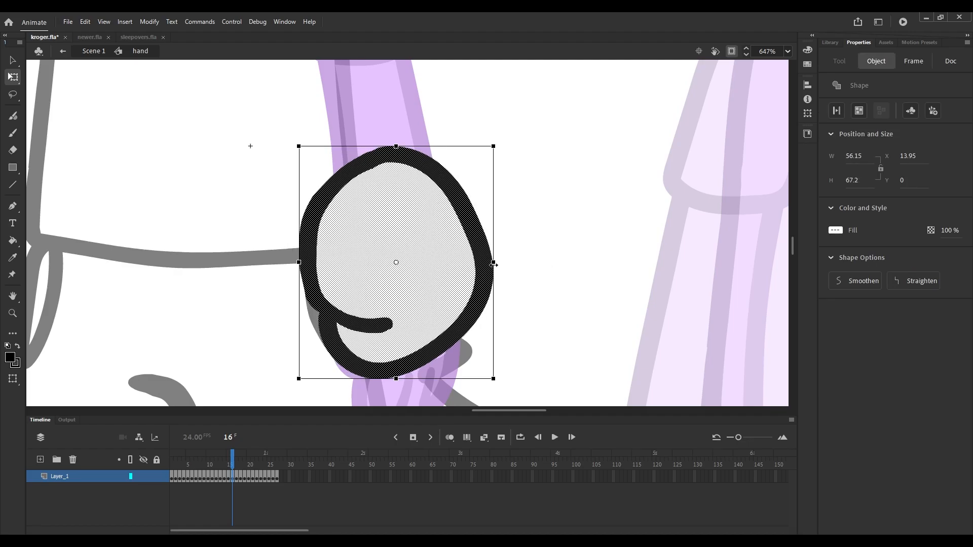
pyautogui.doubleClick(569, 253)
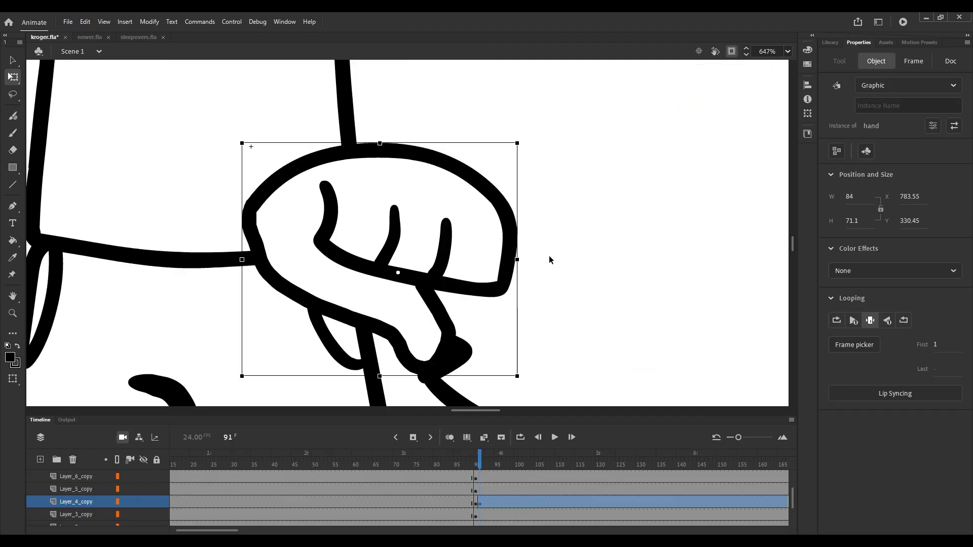
# Set the hand instance's first frame to 16 and flip, shrink, rotate and position it on Alex's hip.
pyautogui.scroll(-3, 549, 257)
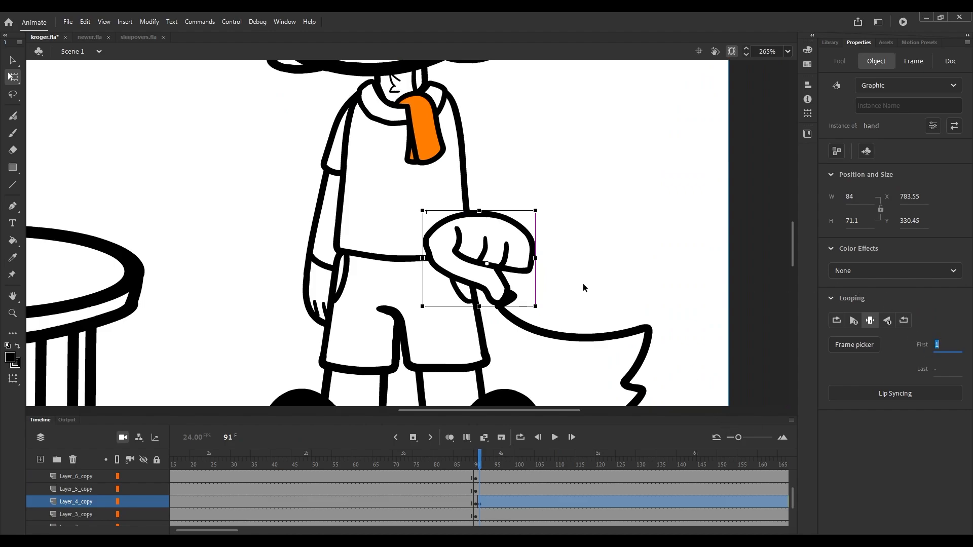
pyautogui.write('13')
pyautogui.press('BackSpace')
pyautogui.write('6')
pyautogui.press('Tab')
pyautogui.moveTo(521, 251); pyautogui.dragTo(500, 255)
pyautogui.moveTo(517, 211); pyautogui.dragTo(505, 224)
pyautogui.moveTo(510, 220); pyautogui.dragTo(518, 230)
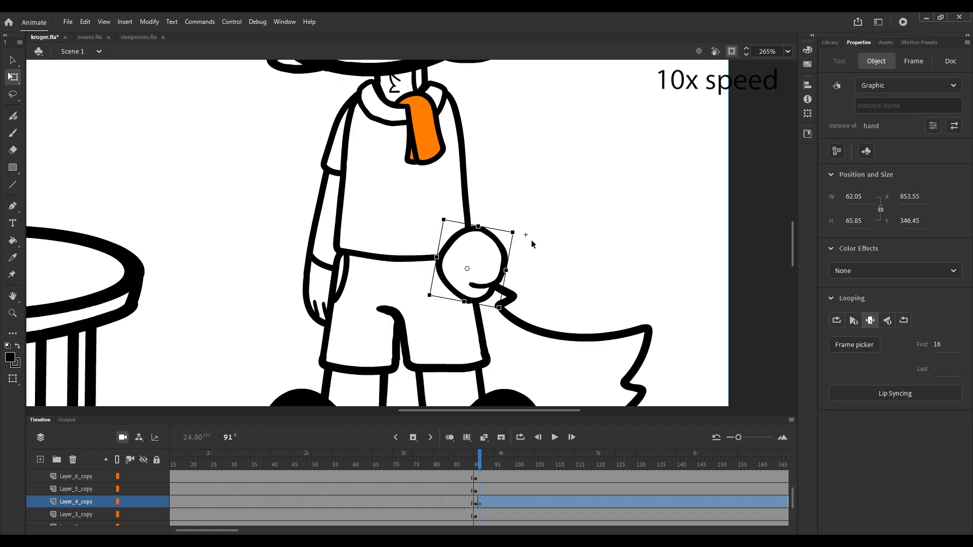
pyautogui.moveTo(467, 268); pyautogui.dragTo(463, 271)
# Show onion skins over frame 91 and enlarge the fist slightly against Alex's previous arm.
pyautogui.press('b')
pyautogui.hotkey('alt', 'shift', 'o')
pyautogui.press('q')
pyautogui.click(495, 261)
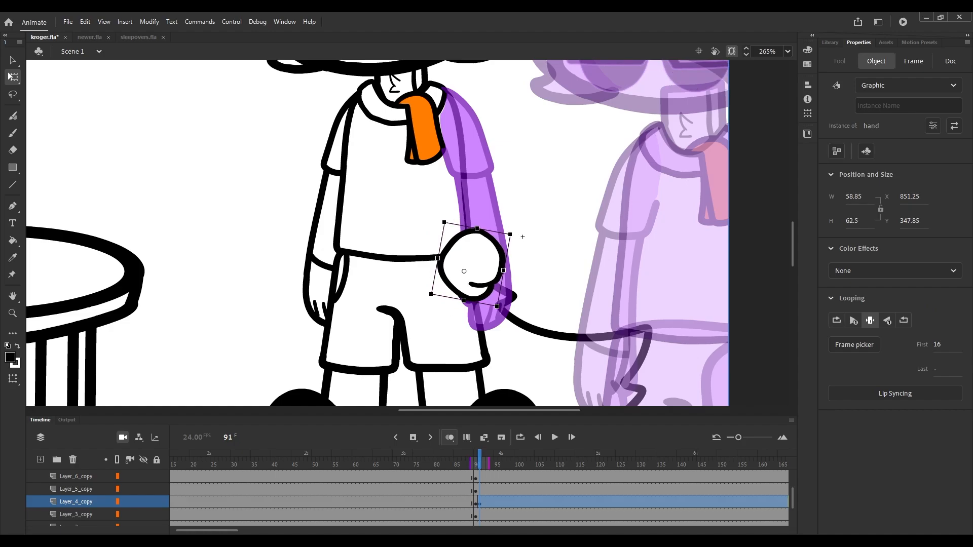
pyautogui.scroll(5, 489, 304)
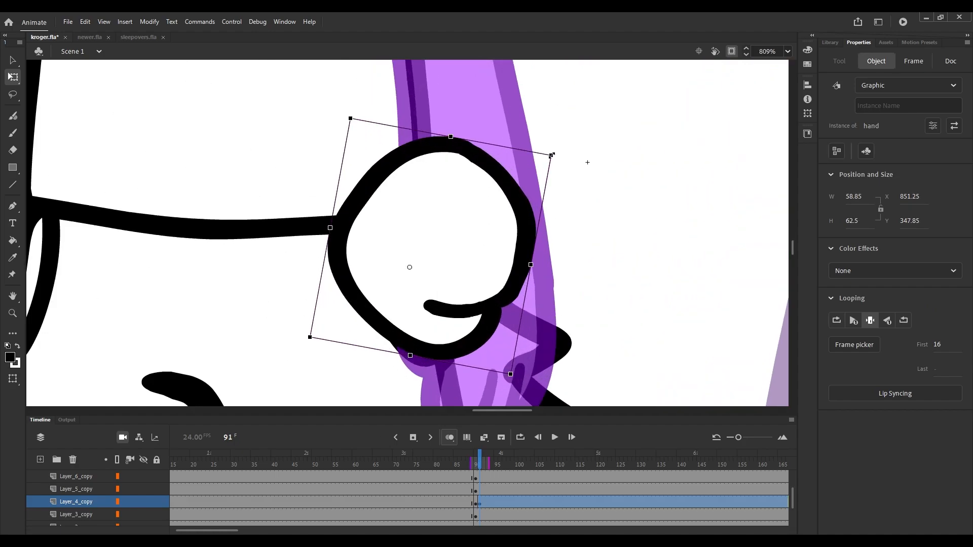
pyautogui.moveTo(552, 155); pyautogui.dragTo(567, 149)
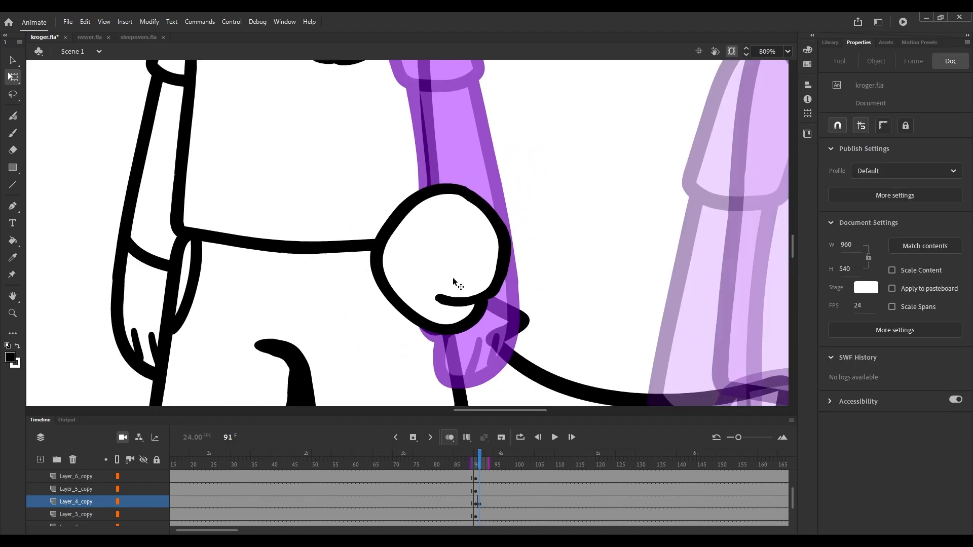
# Brush the outer line of Alex's bent arm from shoulder to fist as a drawing object with the Fluid Brush.
pyautogui.scroll(-6, 441, 284)
pyautogui.scroll(1, 430, 287)
pyautogui.press('b')
pyautogui.moveTo(470, 222); pyautogui.dragTo(479, 282)
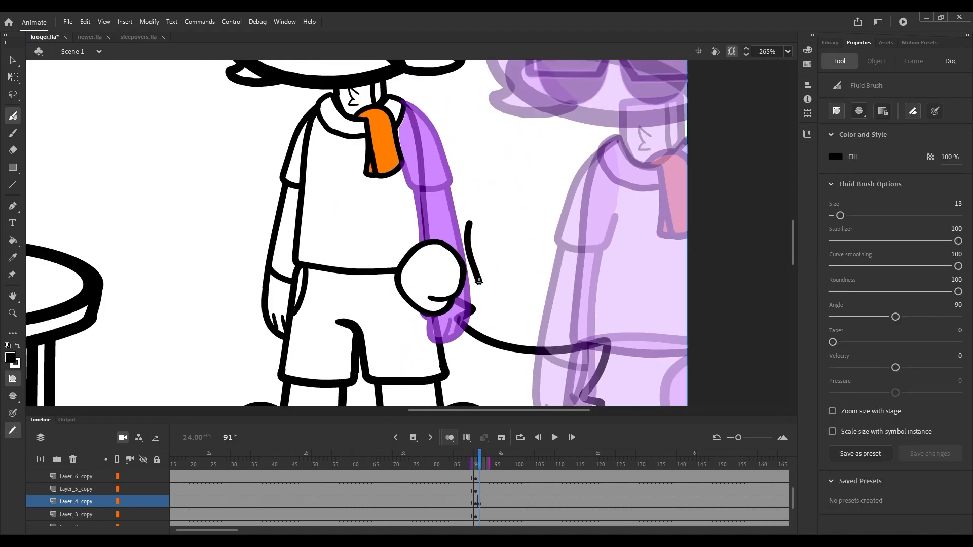
pyautogui.hotkey('ctrl', 'z')
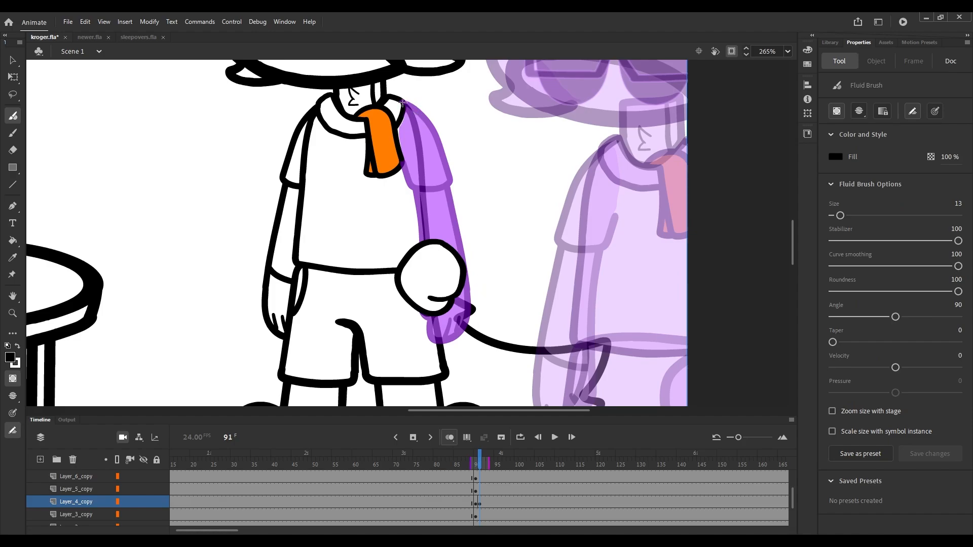
pyautogui.moveTo(403, 102); pyautogui.dragTo(460, 268)
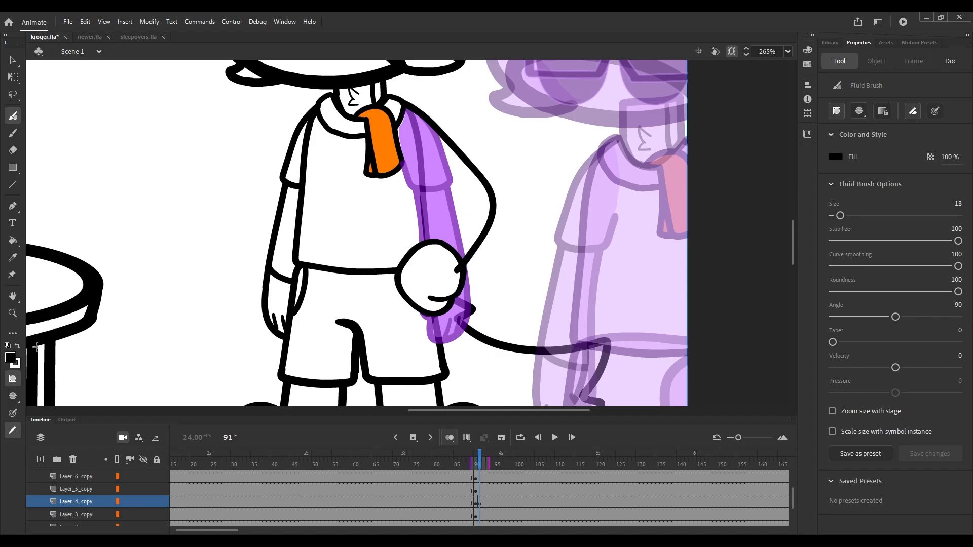
pyautogui.click(12, 379)
# Open the arm's drawing object and brush the inner arm line with a sharp bend at the elbow.
pyautogui.click(14, 77)
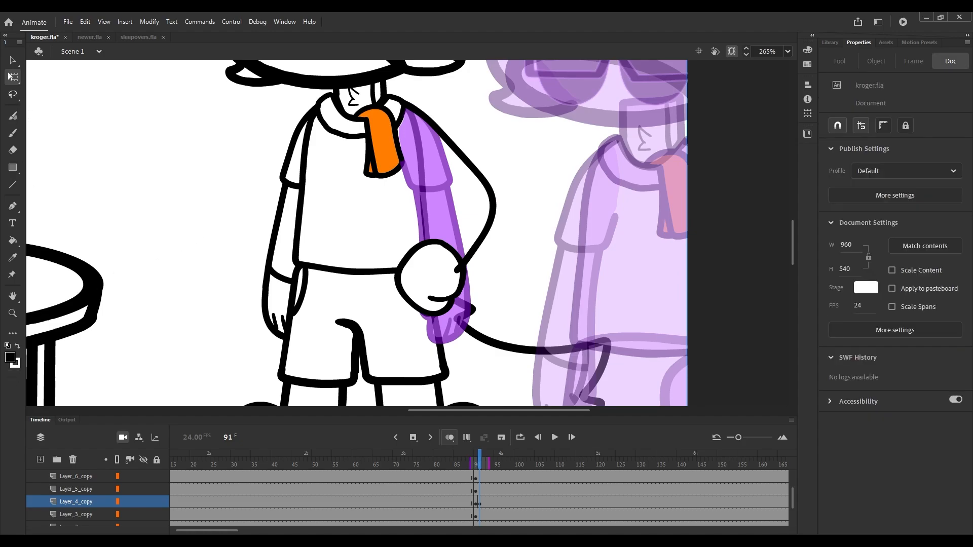
pyautogui.doubleClick(488, 193)
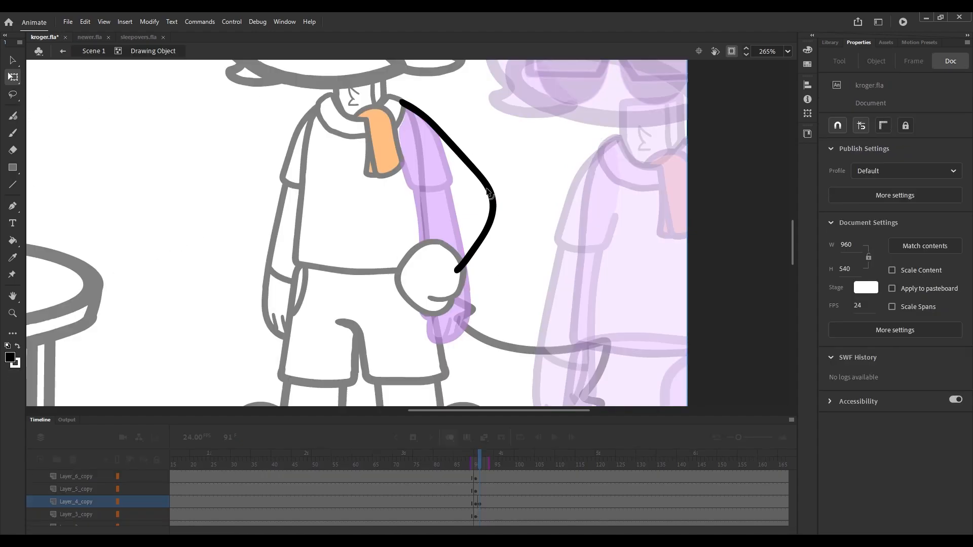
pyautogui.press('b')
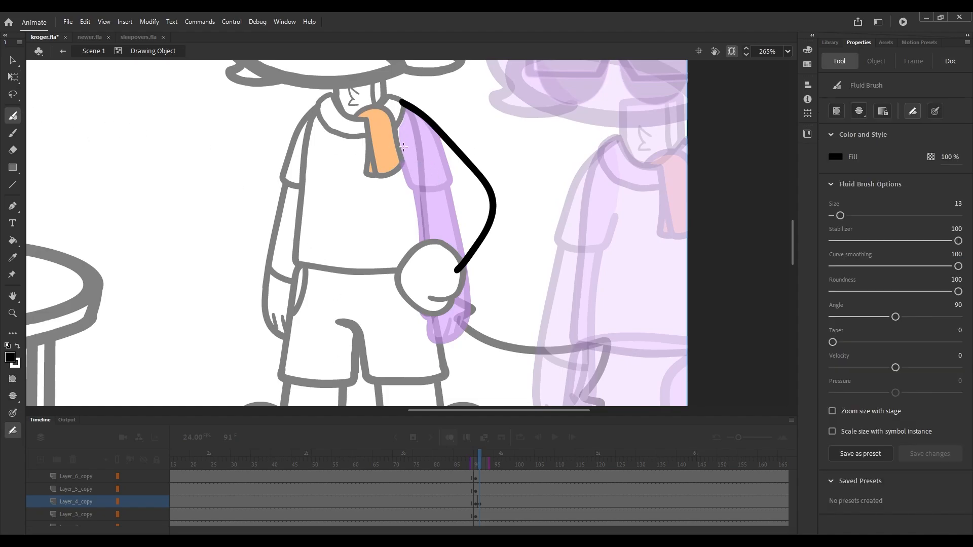
pyautogui.moveTo(404, 161)
pyautogui.mouseDown()
pyautogui.moveTo(452, 204)
pyautogui.moveTo(427, 257)
pyautogui.mouseUp()
# Shift the arm lines and the fist slightly up and toward Alex's body.
pyautogui.press('q')
pyautogui.click(436, 128)
pyautogui.doubleClick(558, 203)
pyautogui.doubleClick(437, 128)
pyautogui.moveTo(437, 128); pyautogui.dragTo(427, 111)
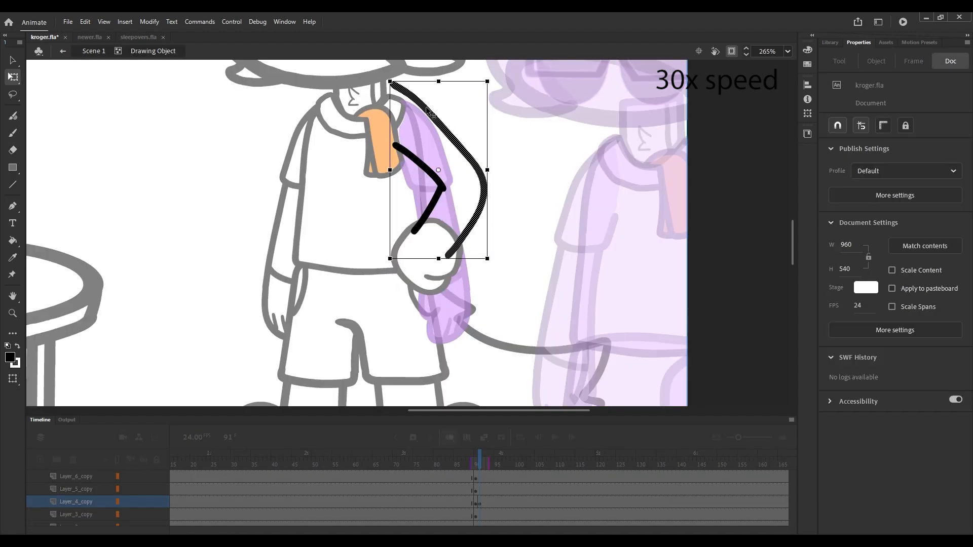
# Brush the short sleeve's outline over the upper arm in bright green.
pyautogui.click(13, 95)
pyautogui.press('b')
pyautogui.click(10, 358)
pyautogui.moveTo(396, 146); pyautogui.dragTo(423, 189)
pyautogui.moveTo(423, 188); pyautogui.dragTo(452, 133)
pyautogui.moveTo(393, 97); pyautogui.dragTo(452, 132)
pyautogui.click(11, 77)
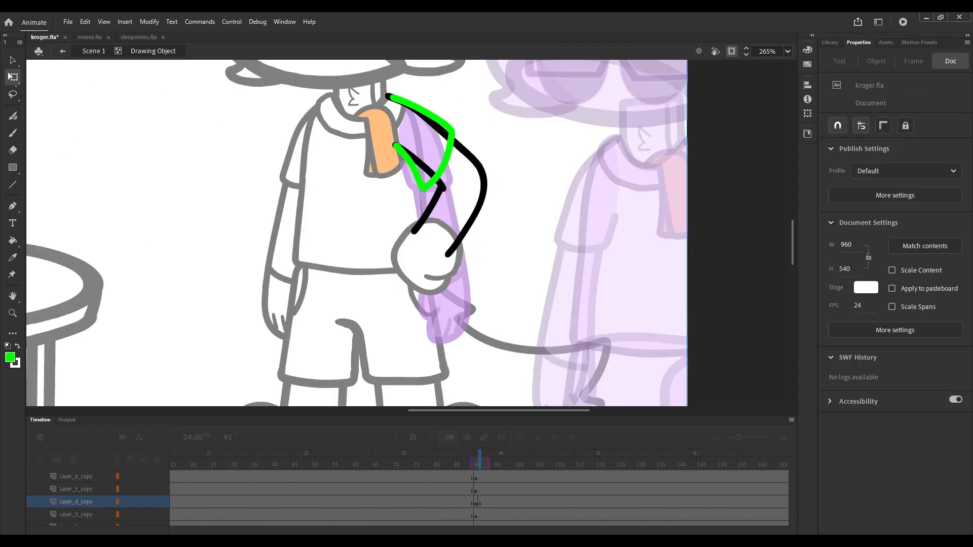
# Remove the arm lines overlapping the sleeve and recolor the sleeve outline black.
pyautogui.click(409, 165)
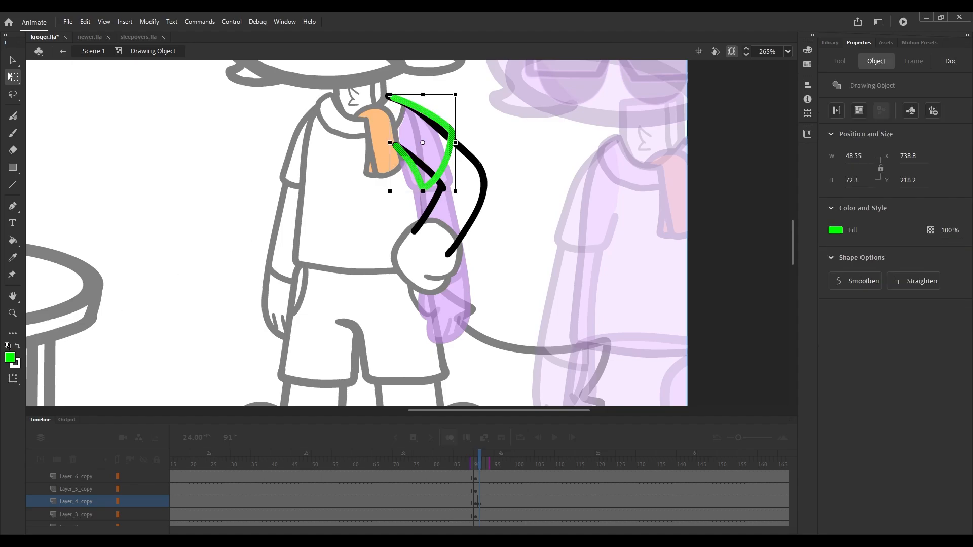
pyautogui.press('Delete')
pyautogui.click(12, 116)
pyautogui.scroll(5, 433, 126)
pyautogui.click(13, 76)
pyautogui.click(406, 195)
pyautogui.click(10, 357)
# Paint the sleeve's interior white, clean up its edges and close the forearm with a curved wrist line.
pyautogui.click(10, 358)
pyautogui.click(13, 116)
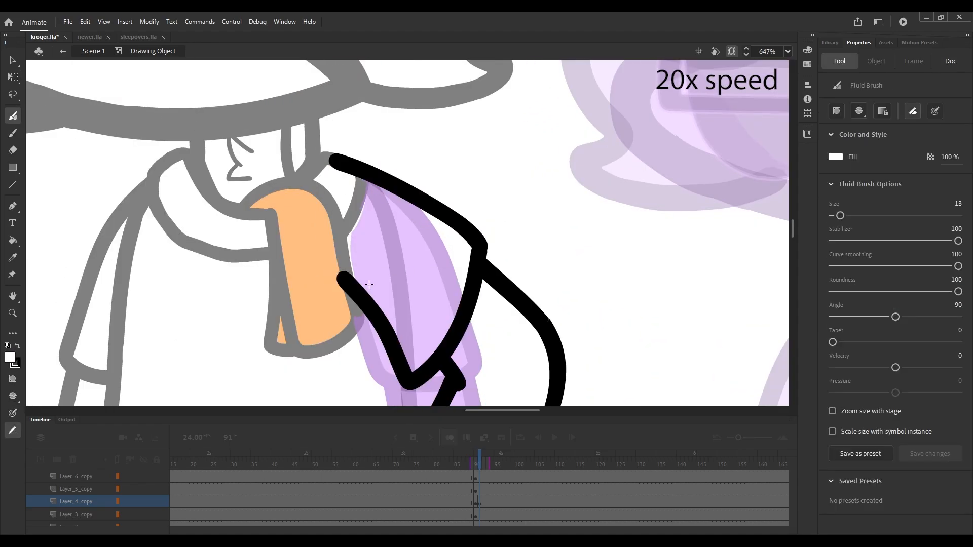
pyautogui.moveTo(372, 192); pyautogui.dragTo(414, 355)
pyautogui.click(12, 150)
pyautogui.scroll(-5, 365, 325)
pyautogui.click(13, 115)
pyautogui.scroll(-5, 354, 253)
pyautogui.click(12, 77)
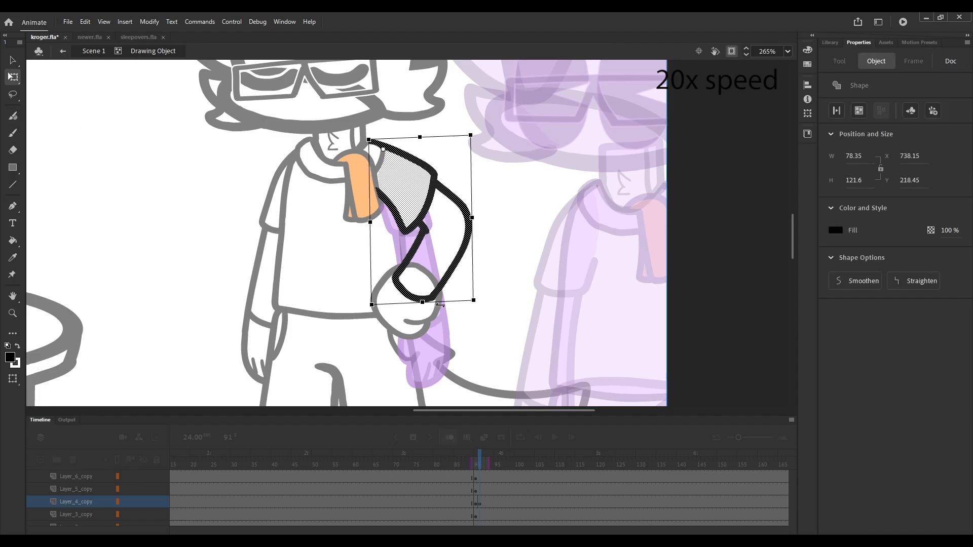
# Fit the finished arm drawing between Alex's shoulder and fist, return to the scene and save the file.
pyautogui.doubleClick(483, 319)
pyautogui.doubleClick(446, 228)
pyautogui.doubleClick(507, 304)
pyautogui.click(405, 294)
pyautogui.click(469, 300)
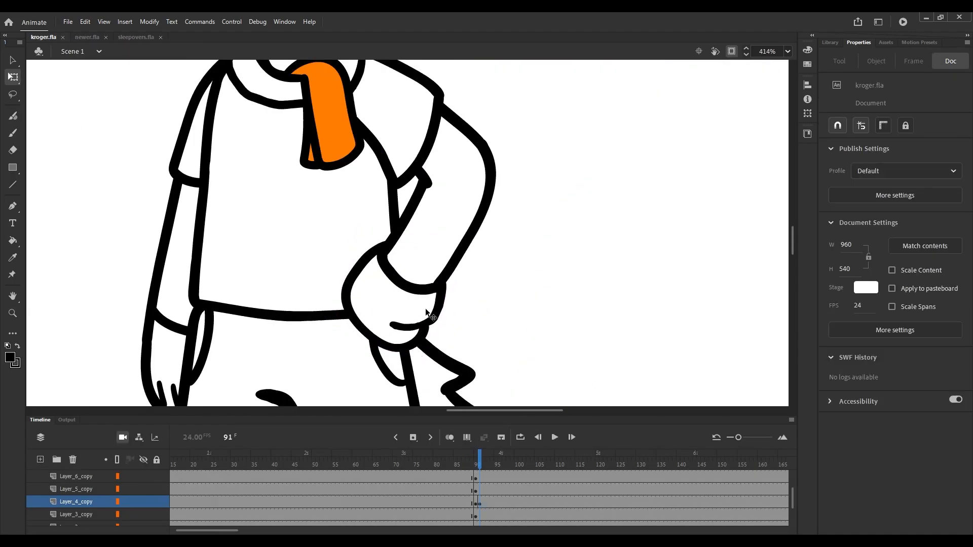
# Replace Alex's other straight arm at frame 91 of Layer_2_copy with a mirrored copy of the bent arm and fist.
pyautogui.click(417, 304)
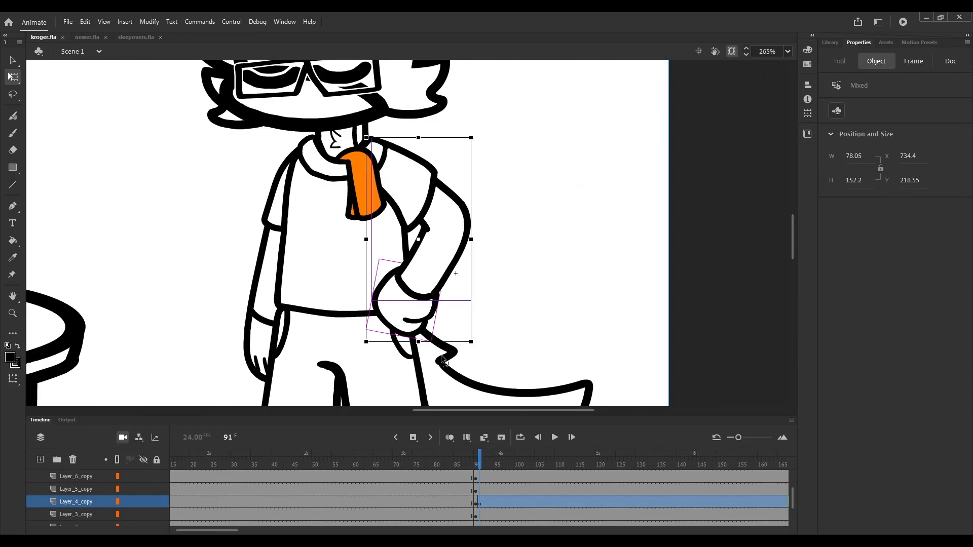
pyautogui.click(276, 323)
pyautogui.click(253, 324)
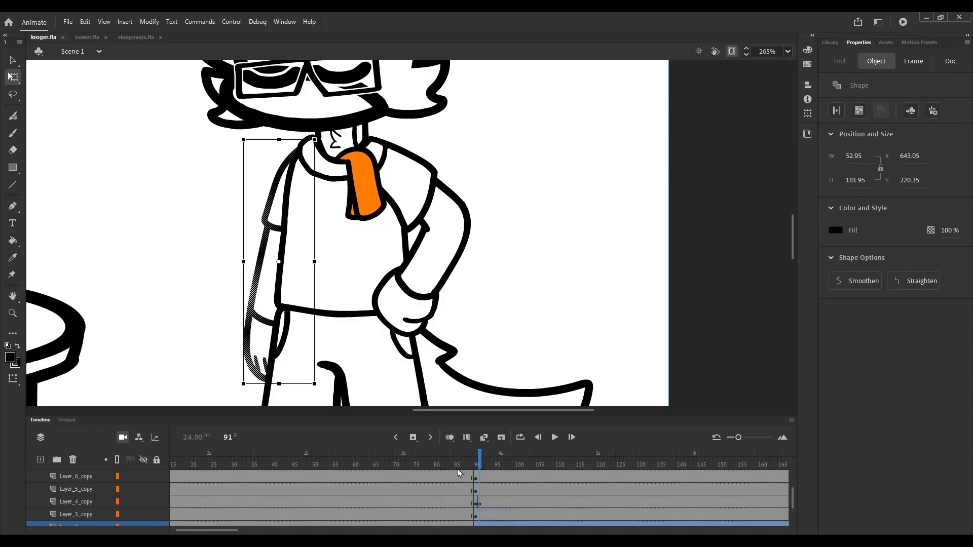
pyautogui.click(482, 523)
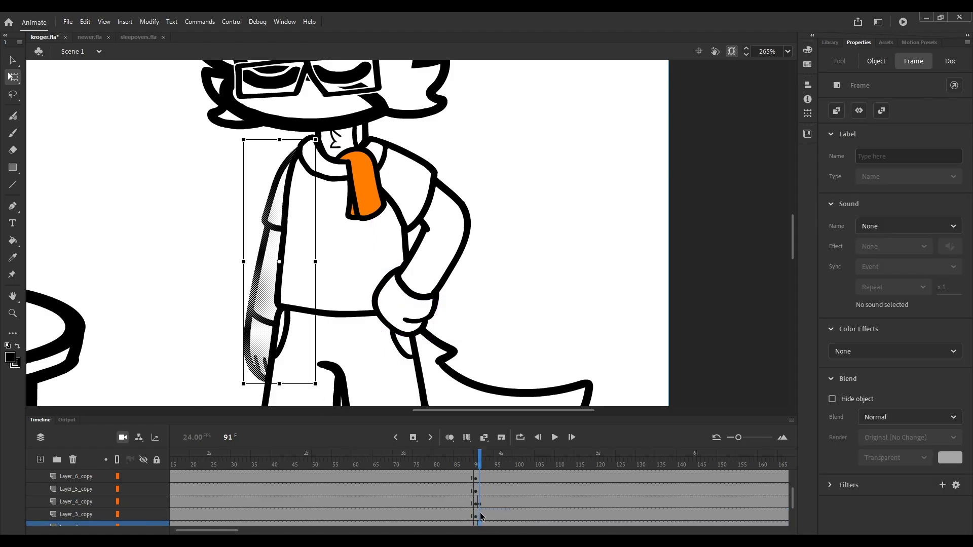
pyautogui.click(480, 513)
pyautogui.click(445, 352)
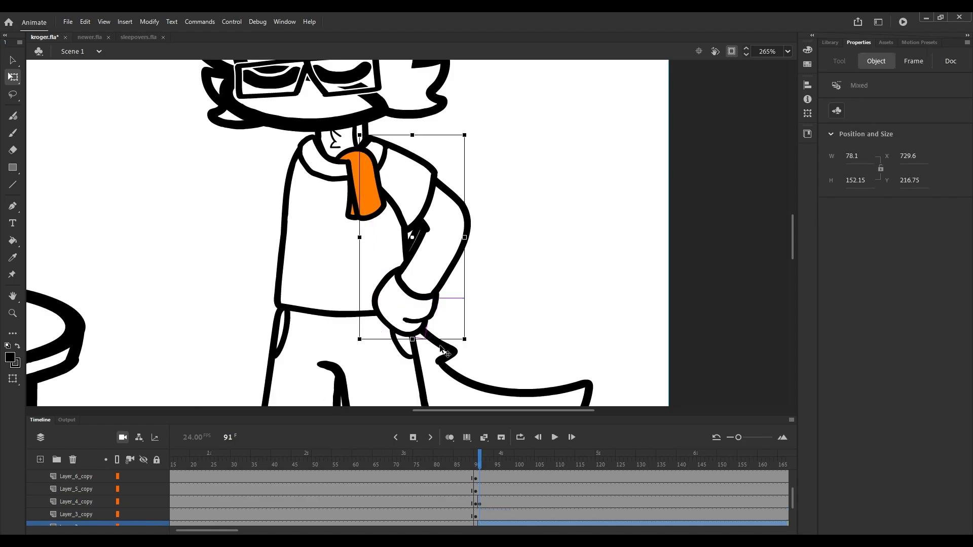
pyautogui.click(857, 159)
pyautogui.moveTo(412, 237); pyautogui.dragTo(324, 237)
# Use frame 17 of the hand symbol for the mirrored arm, rotate it against the hip and save the file.
pyautogui.click(261, 387)
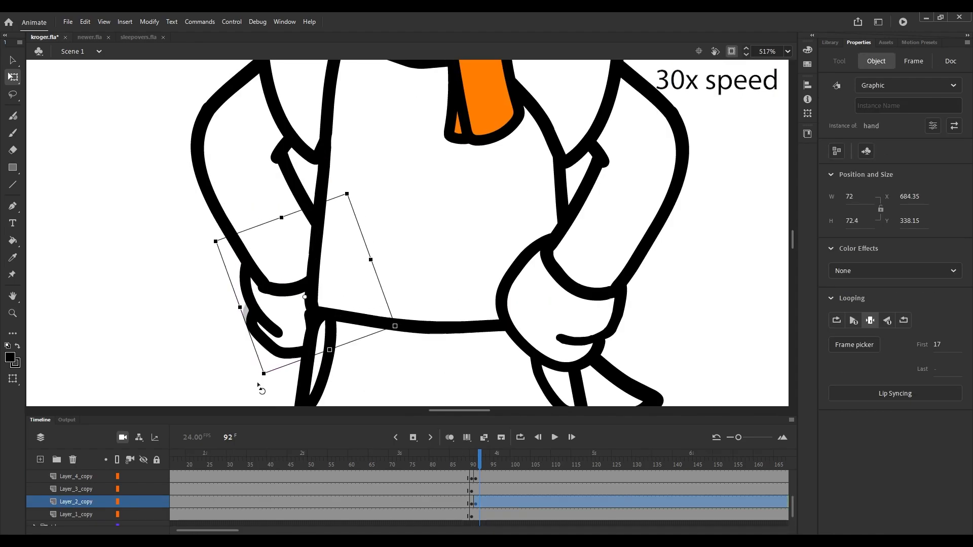
pyautogui.keyDown('shift'); pyautogui.click(359, 125); pyautogui.keyUp('shift')
pyautogui.doubleClick(330, 296)
pyautogui.doubleClick(287, 345)
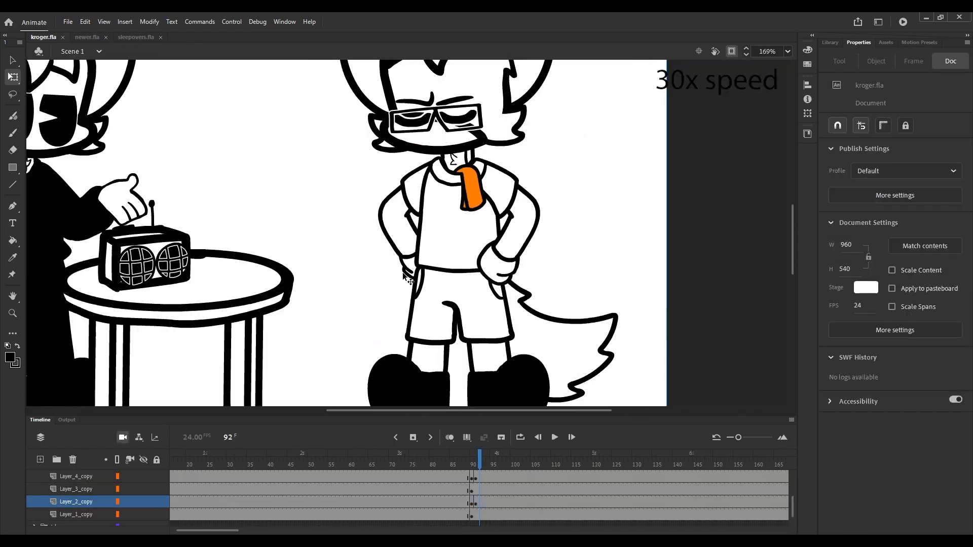
# Play the animation from before the camera move to check Alex's hands-on-hips pose.
pyautogui.click(443, 465)
pyautogui.click(675, 304)
pyautogui.scroll(-5, 675, 304)
pyautogui.scroll(10, 369, 496)
pyautogui.click(370, 477)
pyautogui.click(459, 477)
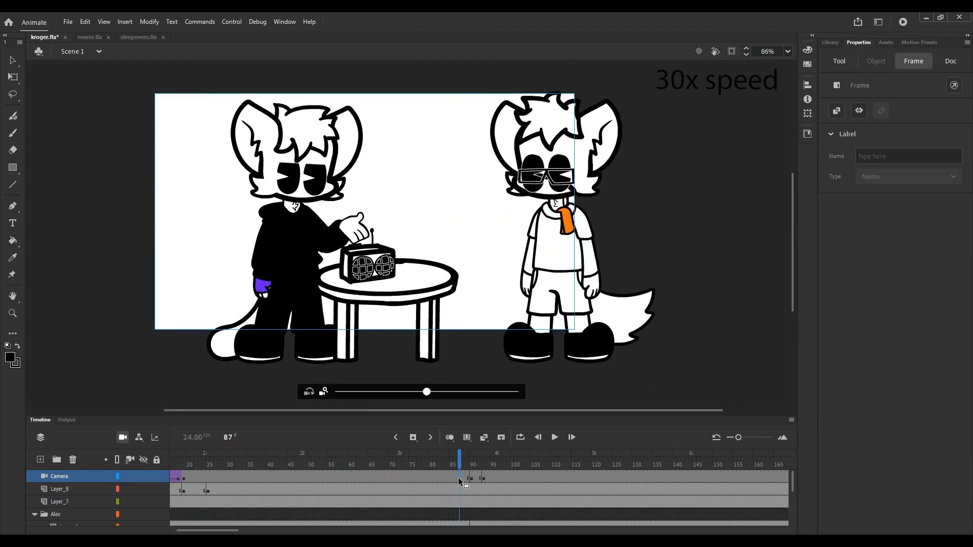
pyautogui.click(396, 438)
pyautogui.click(554, 439)
pyautogui.click(555, 439)
# Insert keyframes at frame 103 on Layer_6_copy and Layer_5_copy and select Alex's glasses.
pyautogui.click(587, 491)
pyautogui.press('F6')
pyautogui.scroll(8, 497, 175)
pyautogui.click(489, 239)
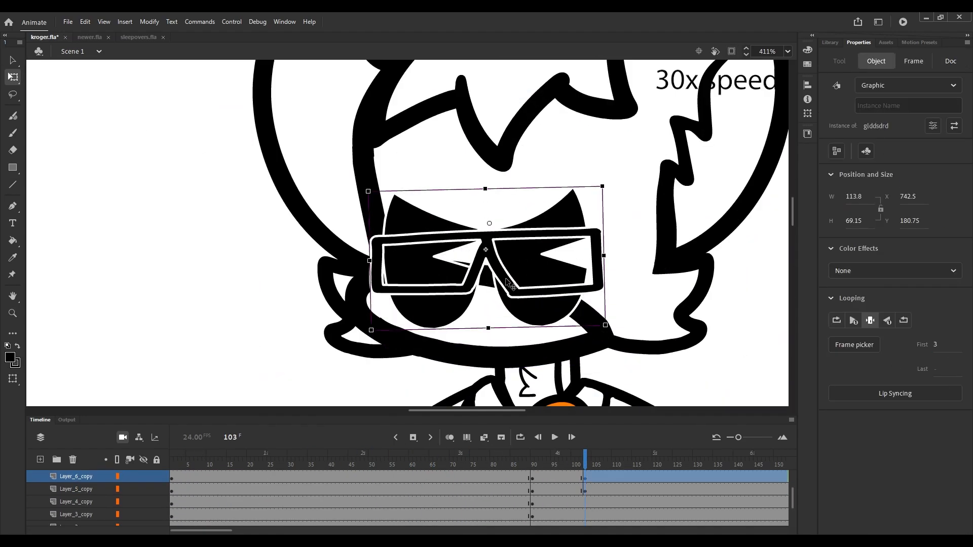
# Switch the glasses instance to its frame 16 open-eyed pose with angry brows and set its width to 124.
pyautogui.doubleClick(489, 239)
pyautogui.click(284, 465)
pyautogui.click(532, 253)
pyautogui.moveTo(855, 197); pyautogui.dragTo(880, 197)
pyautogui.scroll(-5, 513, 210)
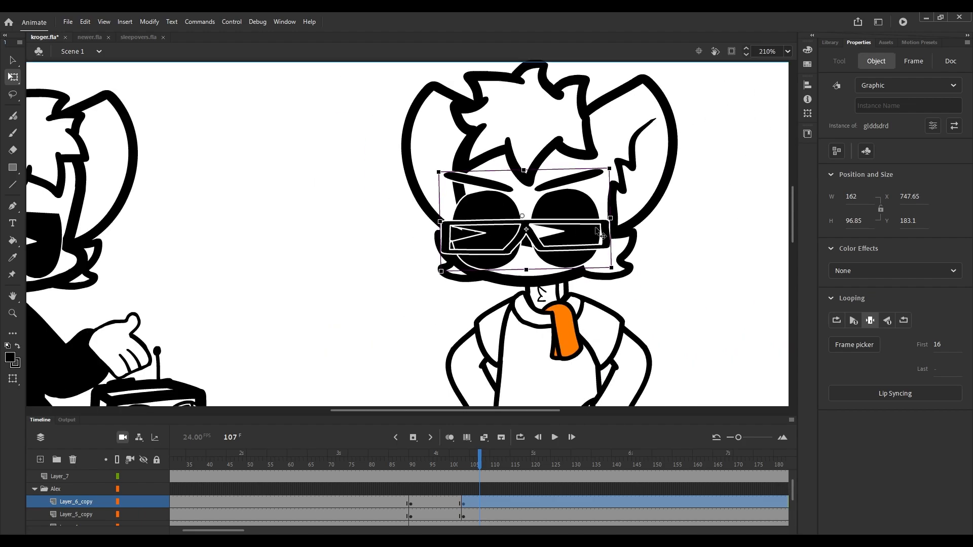
pyautogui.click(846, 197)
pyautogui.write('124')
pyautogui.click(743, 206)
pyautogui.scroll(2, 559, 240)
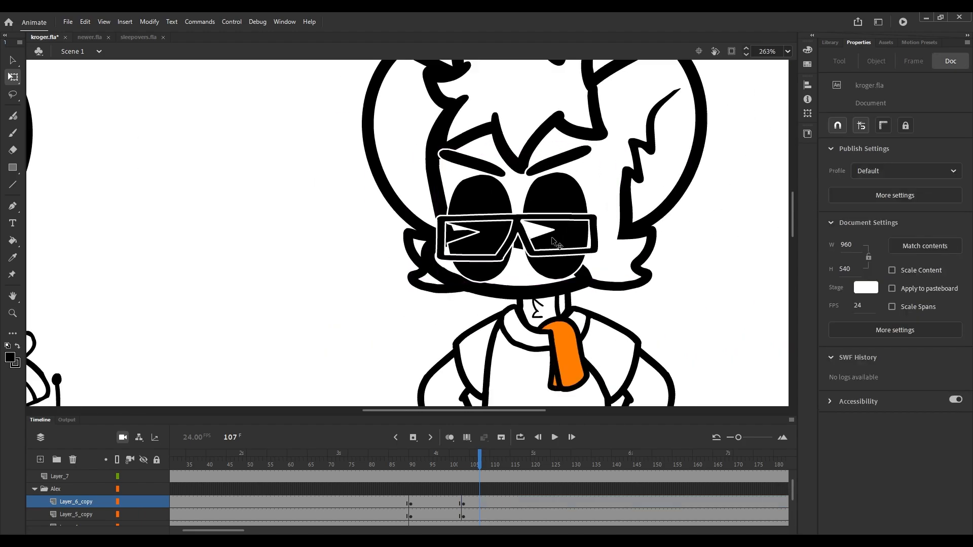
# Adjust the size and placement of the glasses and eyes on Alex's face.
pyautogui.click(544, 242)
pyautogui.scroll(-5, 547, 242)
pyautogui.click(426, 239)
pyautogui.scroll(2, 557, 243)
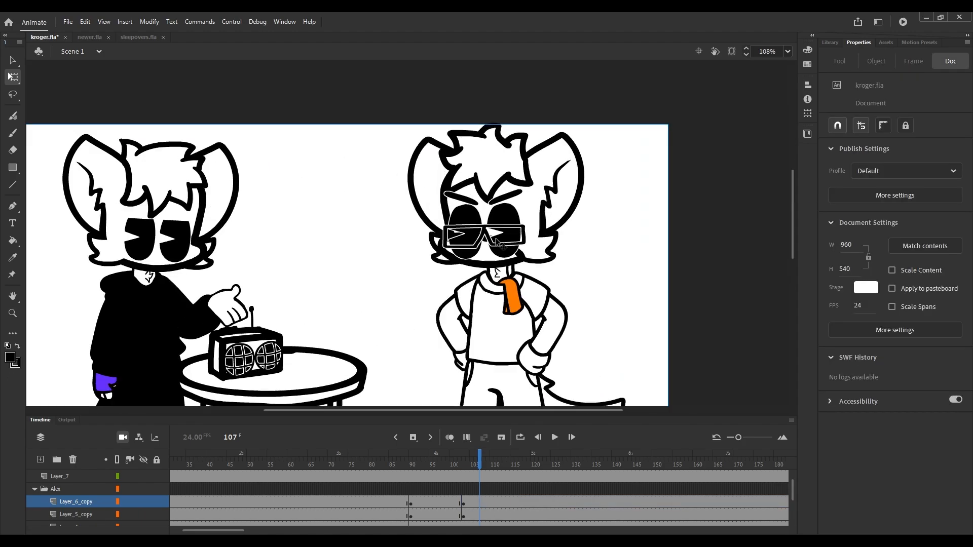
pyautogui.click(487, 236)
pyautogui.click(602, 263)
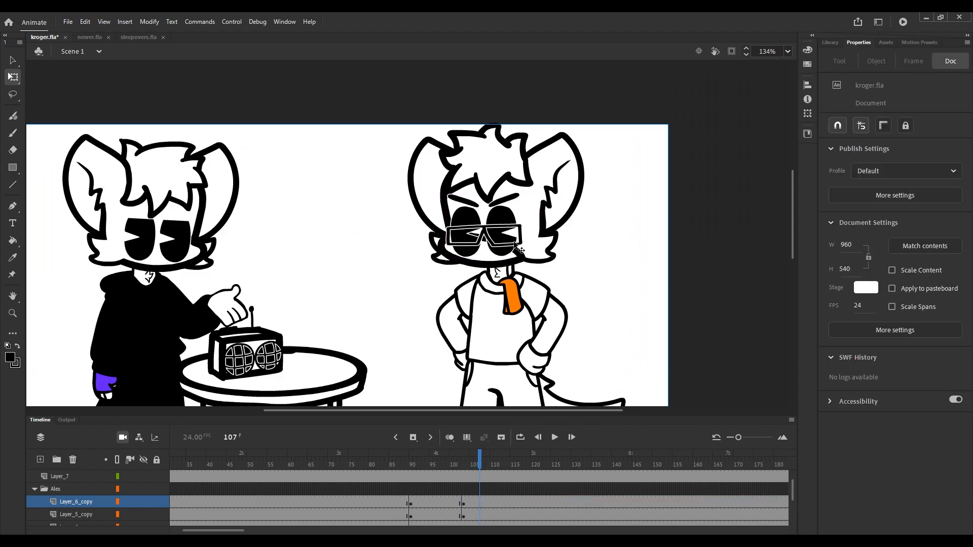
# Compare Alex's angry glasses look with Jake's eyes up close around frame 105.
pyautogui.scroll(2, 491, 246)
pyautogui.moveTo(441, 465); pyautogui.dragTo(472, 468)
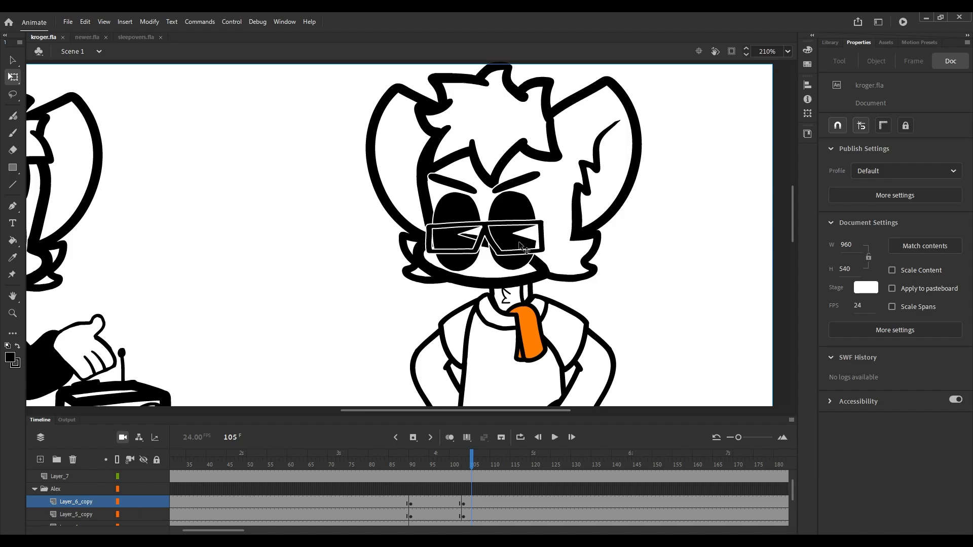
pyautogui.scroll(-3, 534, 220)
pyautogui.scroll(6, 234, 216)
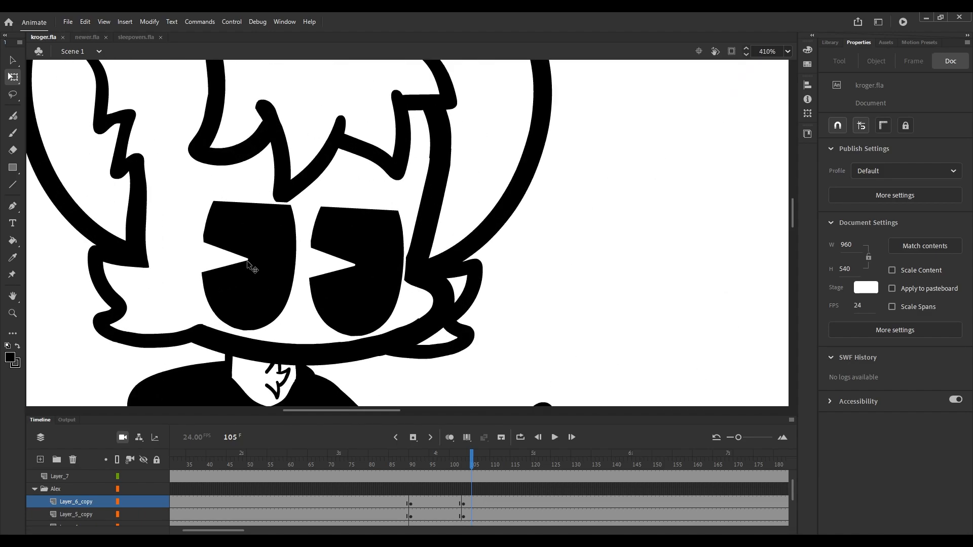
pyautogui.click(251, 264)
pyautogui.scroll(-5, 286, 234)
pyautogui.click(417, 234)
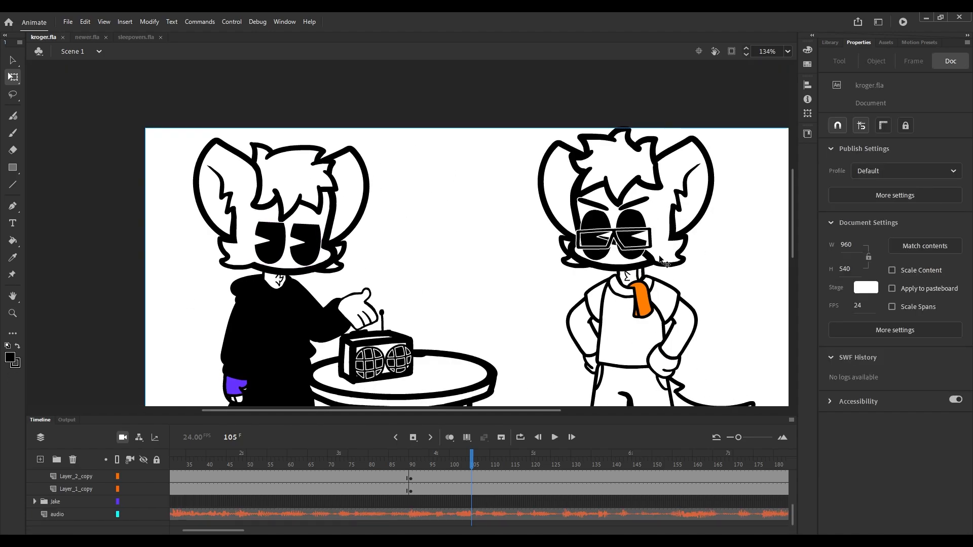
pyautogui.scroll(4, 259, 264)
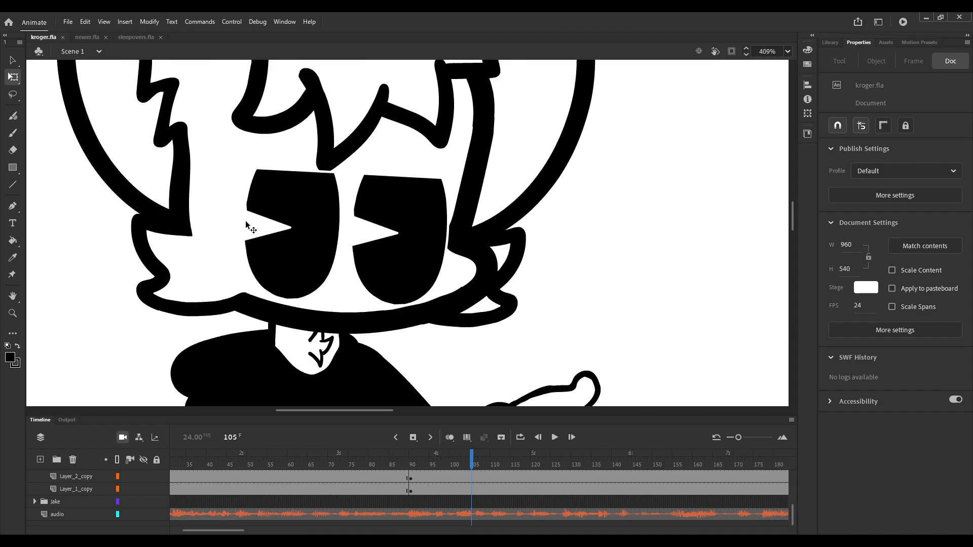
pyautogui.scroll(-4, 246, 225)
pyautogui.scroll(4, 600, 242)
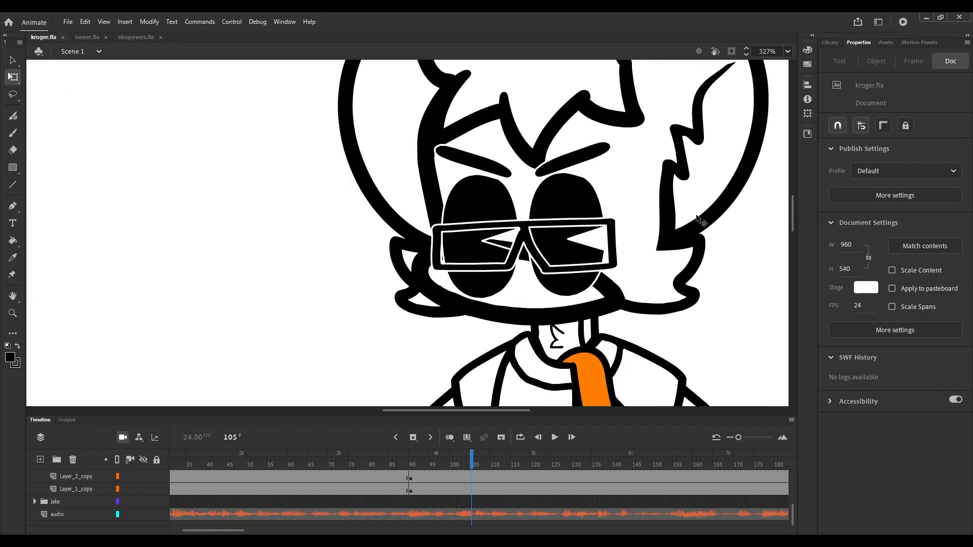
pyautogui.scroll(-4, 600, 241)
# Return to the start of Alex's hands-on-hips pose and select Jake's head and eyes.
pyautogui.click(411, 465)
pyautogui.scroll(3, 278, 157)
pyautogui.click(279, 157)
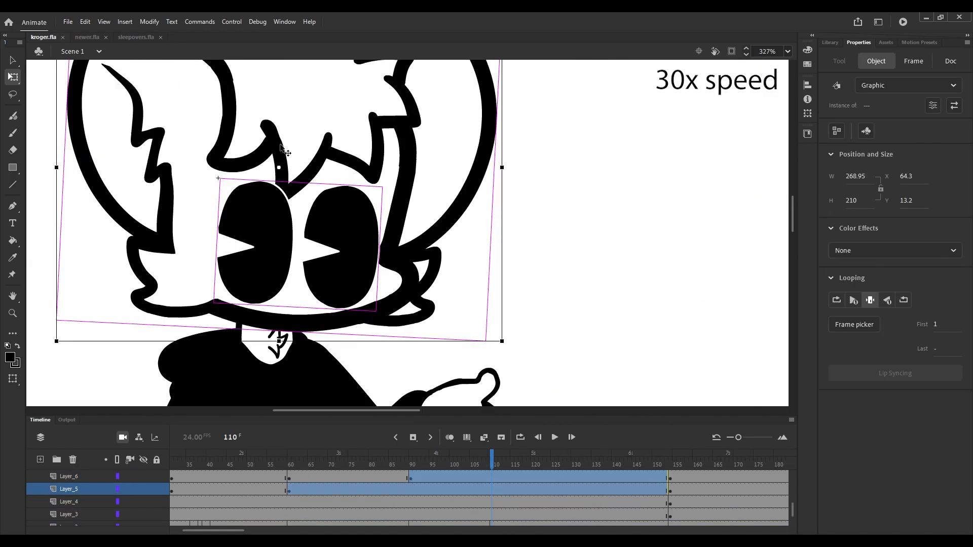
# Set the first looping frame of the sunglasses character's eyes graphic to 17 at frame 128.
pyautogui.scroll(-3, 278, 203)
pyautogui.scroll(-2, 431, 229)
pyautogui.click(686, 465)
pyautogui.scroll(3, 537, 198)
pyautogui.click(517, 178)
pyautogui.click(940, 344)
pyautogui.write('17')
pyautogui.press('Return')
# Delete the sunglasses character's hand-on-hip arm at frame 128 and save the file.
pyautogui.click(567, 284)
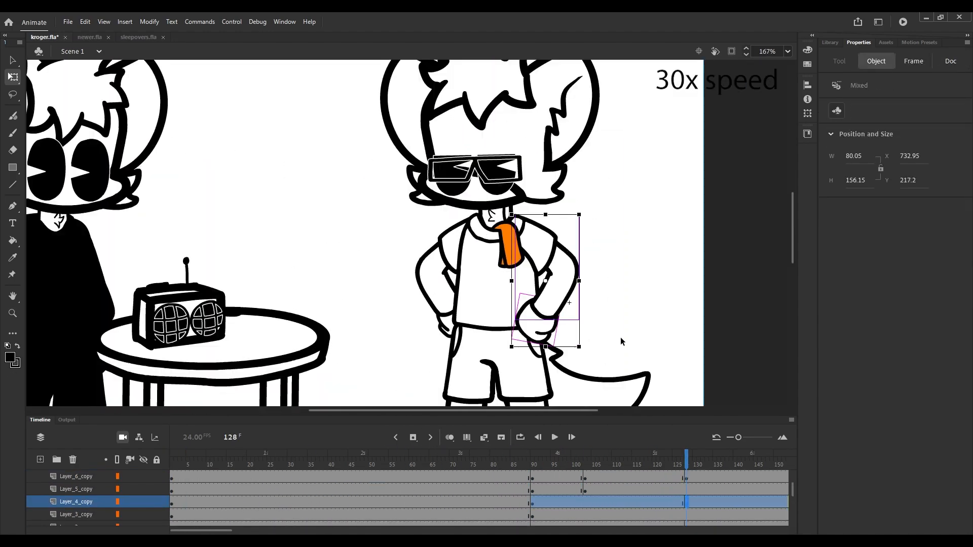
pyautogui.press('Delete')
pyautogui.hotkey('ctrl', 's')
pyautogui.click(449, 437)
pyautogui.click(450, 438)
pyautogui.click(453, 464)
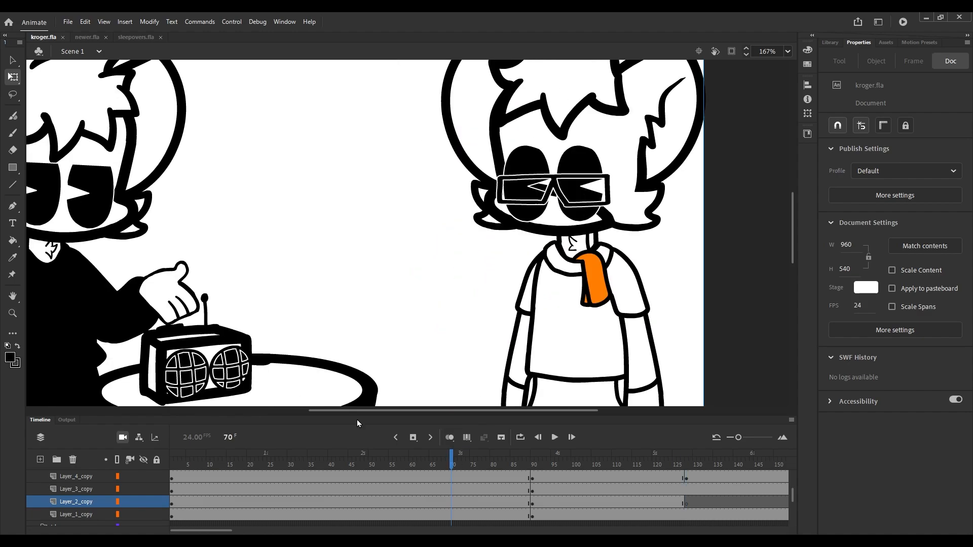
pyautogui.click(170, 291)
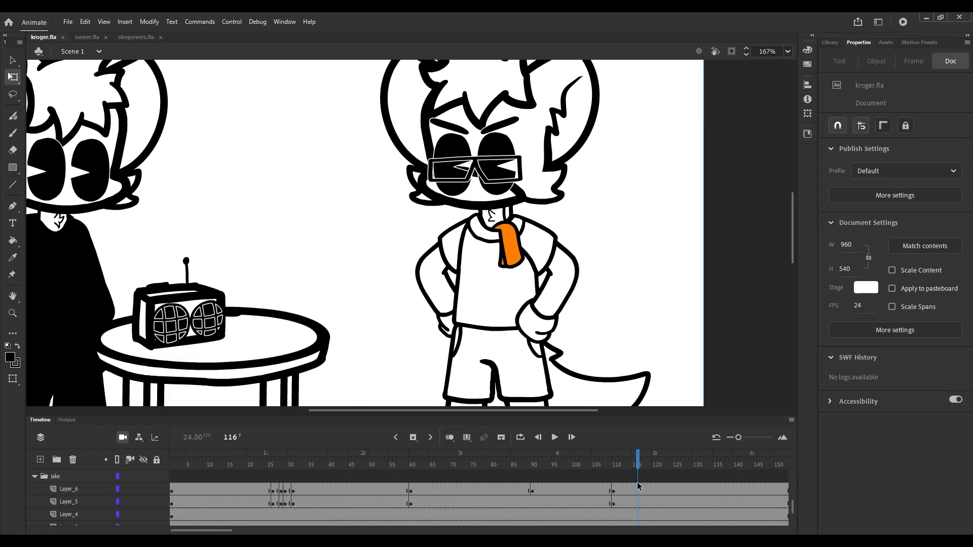
# Add keyframes at frame 116 on Layer_6_copy and Layer_5_copy, adjust the sunglasses character's head tilt, and save the file.
pyautogui.click(639, 490)
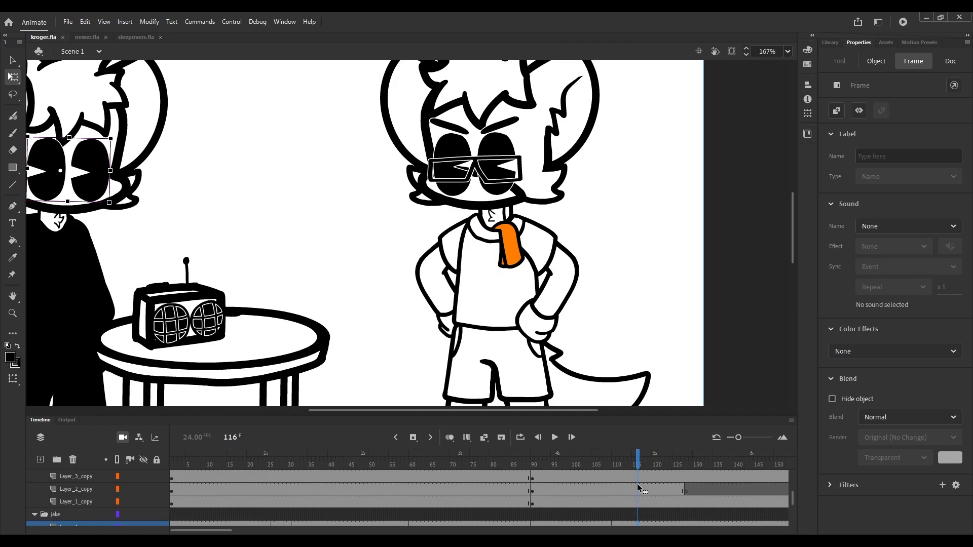
pyautogui.scroll(3, 640, 488)
pyautogui.click(634, 502)
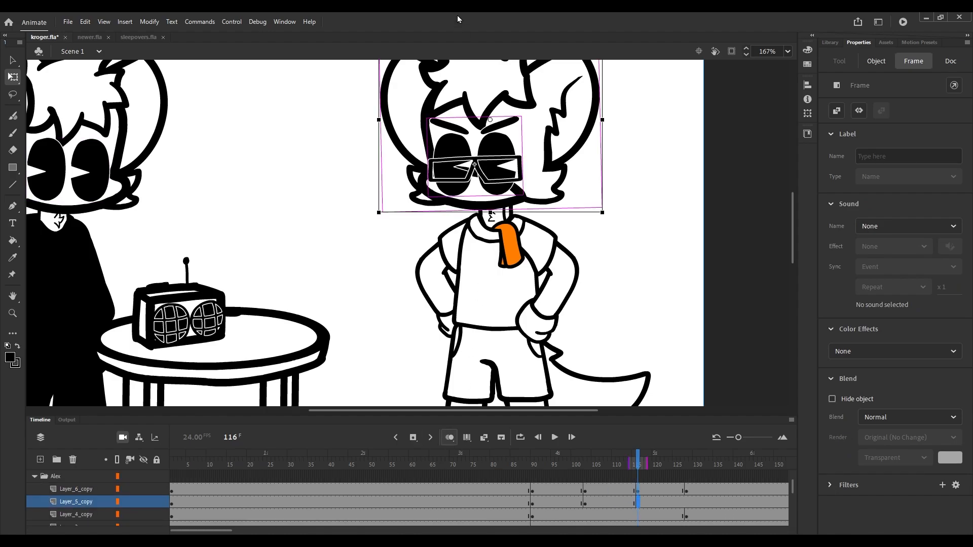
pyautogui.scroll(5, 482, 76)
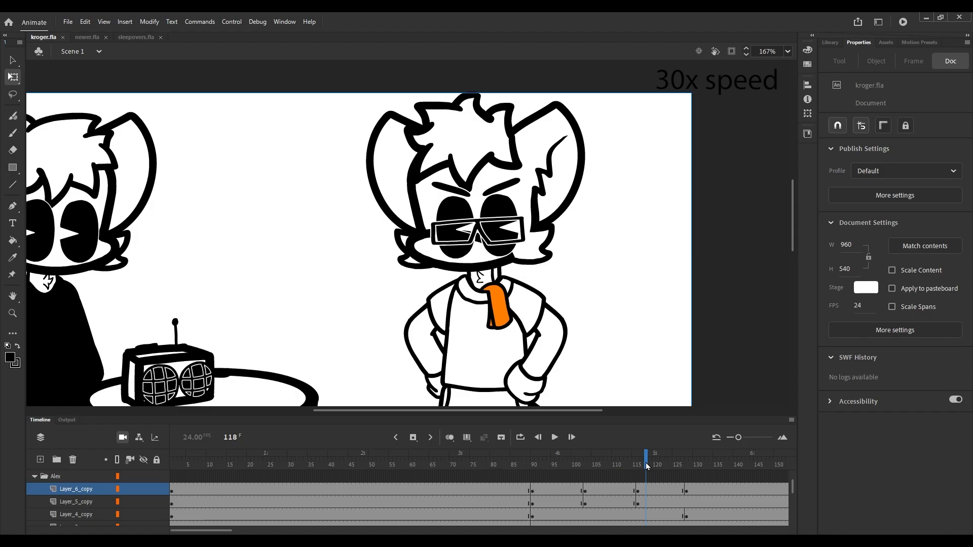
pyautogui.moveTo(614, 98); pyautogui.dragTo(630, 108)
pyautogui.hotkey('ctrl', 's')
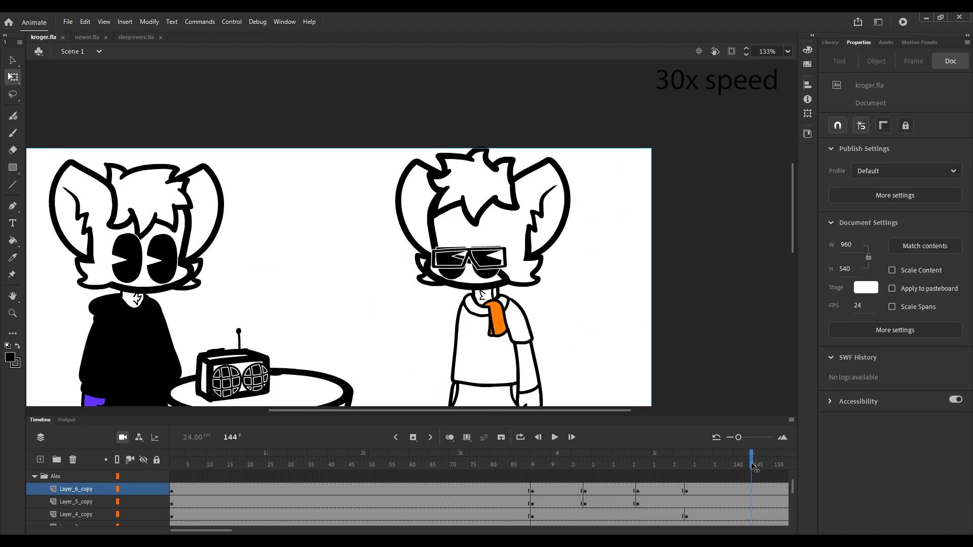
# Draw the sunglasses character's raised arm outline on Layer_2_copy at frame 128 with the Fluid Brush, using onion skinning as reference.
pyautogui.moveTo(752, 465); pyautogui.dragTo(686, 465)
pyautogui.click(449, 438)
pyautogui.click(13, 116)
pyautogui.scroll(3, 481, 304)
pyautogui.click(686, 490)
pyautogui.moveTo(439, 157)
pyautogui.mouseDown()
pyautogui.moveTo(424, 228)
pyautogui.moveTo(339, 226)
pyautogui.mouseUp()
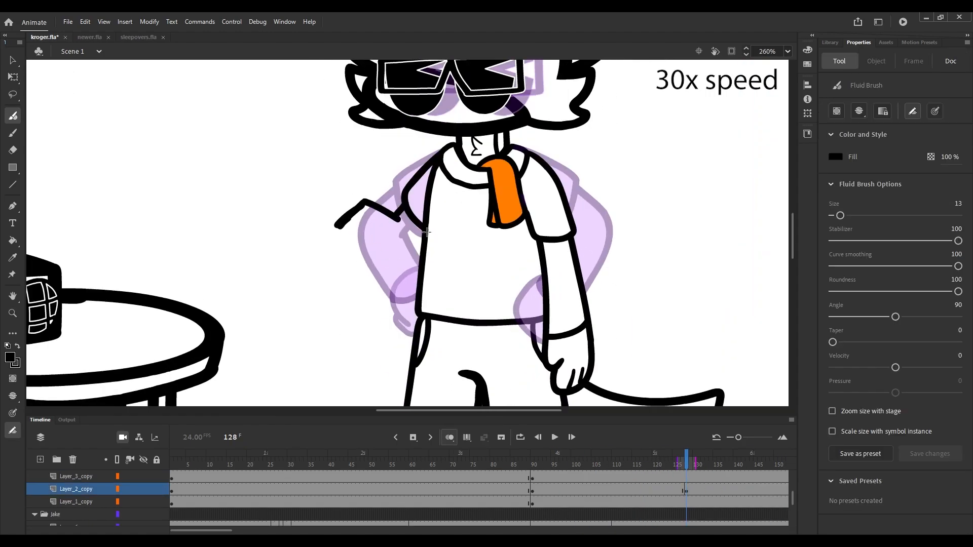
pyautogui.moveTo(426, 232); pyautogui.dragTo(339, 227)
# Fill the raised arm with white and position the open hand at the end of the forearm.
pyautogui.click(13, 241)
pyautogui.click(12, 77)
pyautogui.moveTo(345, 279); pyautogui.dragTo(426, 294)
pyautogui.click(450, 438)
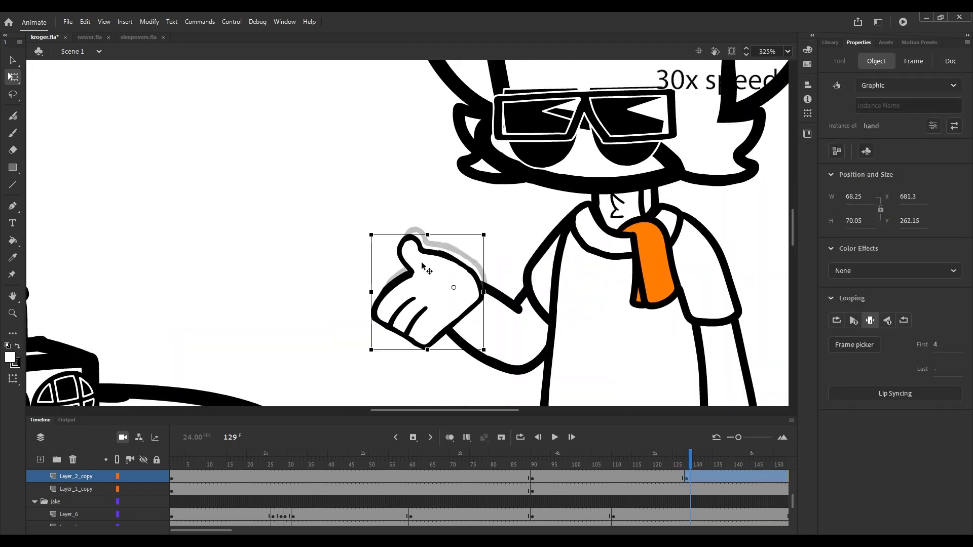
# Touch up the raised arm's outline and fill around the wrist and elbow.
pyautogui.click(12, 116)
pyautogui.scroll(2, 456, 284)
pyautogui.click(13, 241)
pyautogui.click(13, 77)
pyautogui.click(143, 460)
pyautogui.click(476, 318)
pyautogui.scroll(-2, 448, 233)
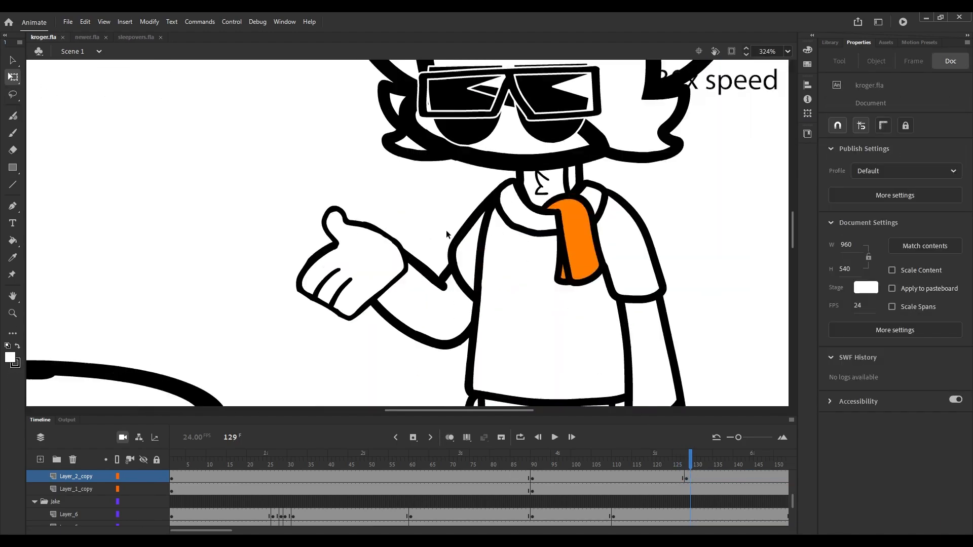
# Delete the raised arm's old sleeve shape, redraw the upper arm lines with the Fluid Brush, and fill them.
pyautogui.press('Delete')
pyautogui.click(450, 438)
pyautogui.click(13, 116)
pyautogui.moveTo(462, 255); pyautogui.dragTo(485, 290)
pyautogui.moveTo(530, 197)
pyautogui.mouseDown()
pyautogui.moveTo(481, 278)
pyautogui.moveTo(508, 322)
pyautogui.mouseUp()
pyautogui.click(13, 77)
pyautogui.click(12, 241)
pyautogui.click(481, 309)
# Switch the Fluid Brush to red to finish the raised arm's sleeve, fill it, and turn off onion skinning.
pyautogui.click(13, 116)
pyautogui.click(10, 358)
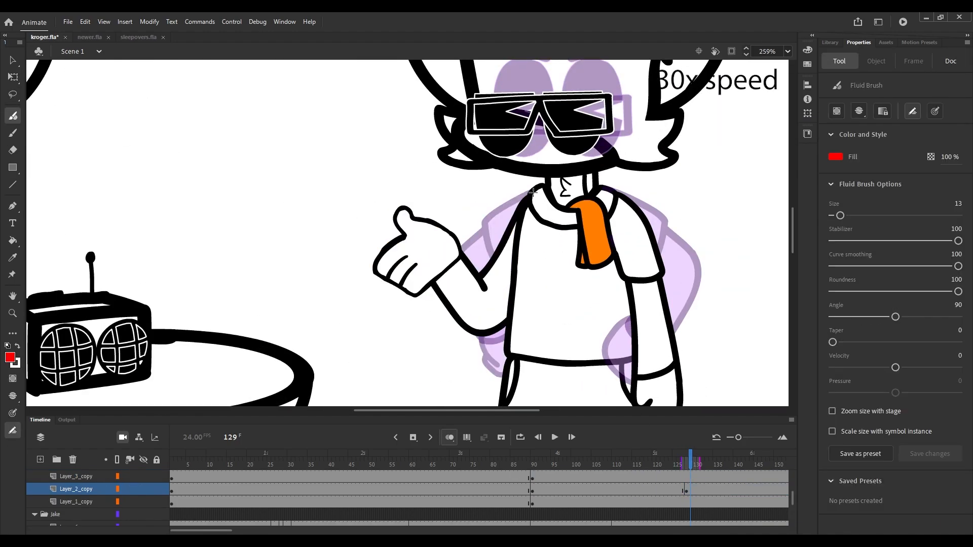
pyautogui.click(13, 241)
pyautogui.click(13, 77)
pyautogui.click(418, 261)
pyautogui.click(450, 437)
# Save and play back the animation, add keyframes at frame 154 on all the sunglasses character's layers, and save again.
pyautogui.scroll(-4, 475, 265)
pyautogui.hotkey('ctrl', 's')
pyautogui.press('Return')
pyautogui.click(257, 467)
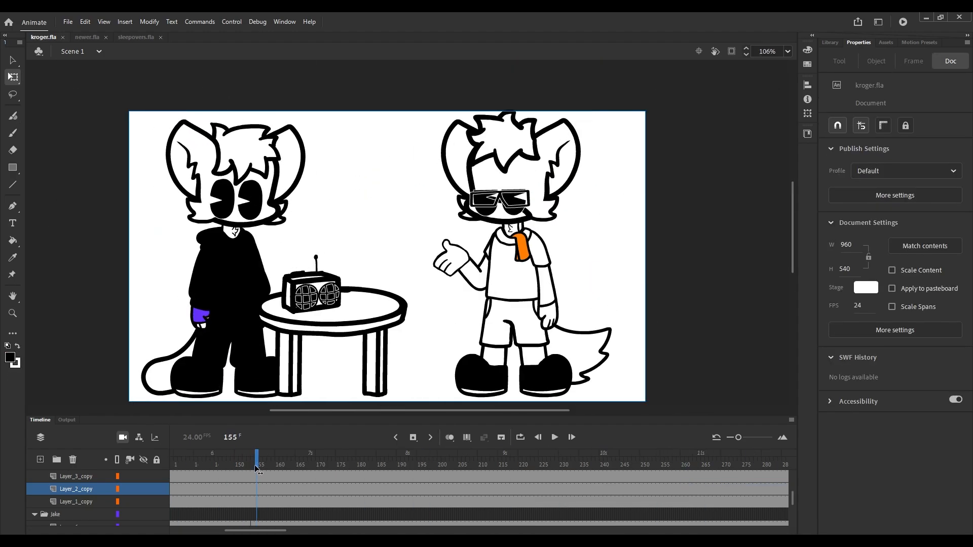
pyautogui.click(254, 501)
pyautogui.scroll(5, 253, 503)
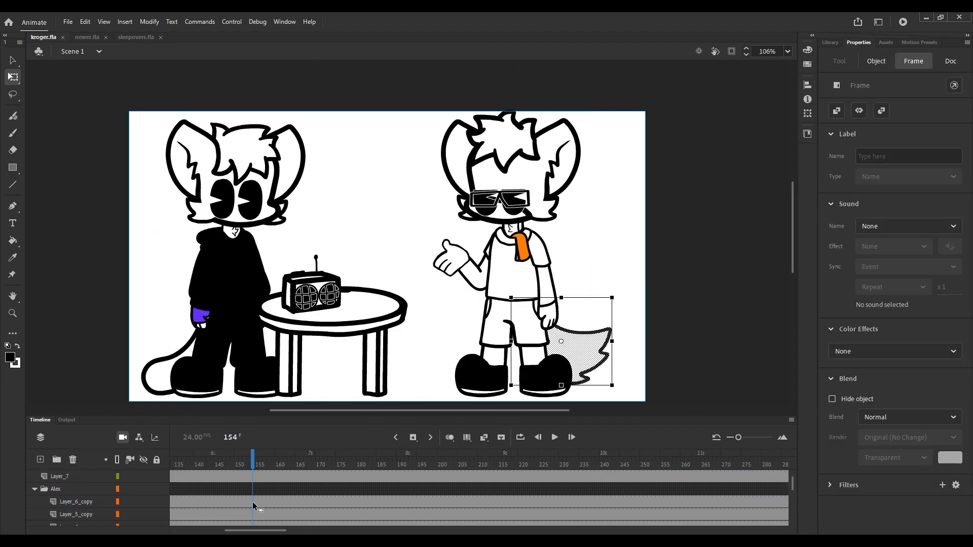
pyautogui.keyDown('shift'); pyautogui.click(253, 502); pyautogui.keyUp('shift')
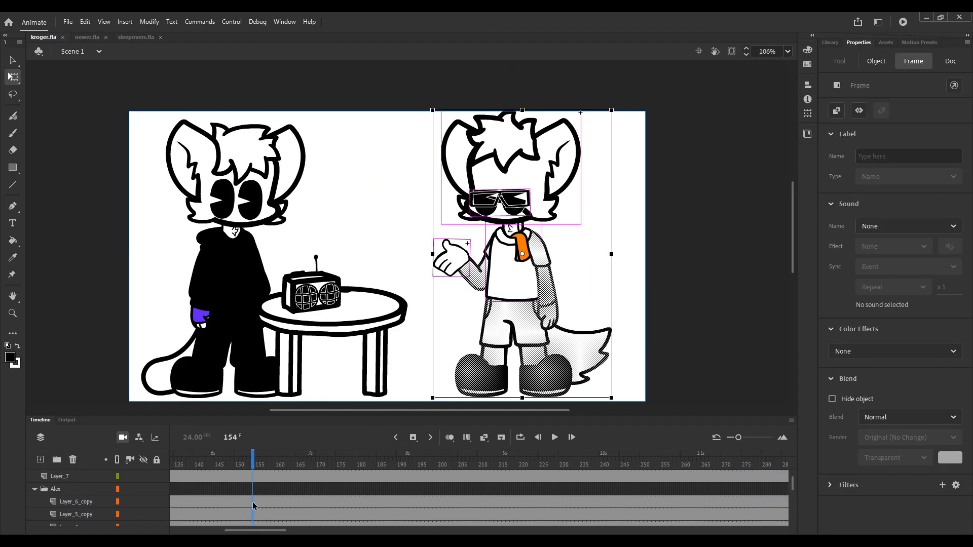
pyautogui.click(444, 324)
pyautogui.hotkey('ctrl', 's')
pyautogui.scroll(2, 247, 486)
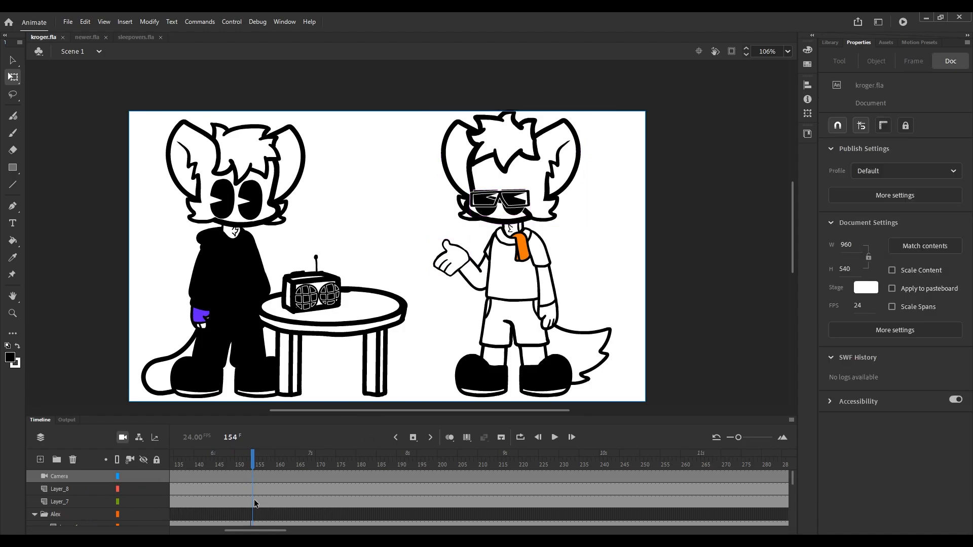
# Add keyframes at frame 154 on Layer_7 and Layer_8 and delete the table and radio from them.
pyautogui.click(254, 501)
pyautogui.keyDown('shift'); pyautogui.click(251, 491); pyautogui.keyUp('shift')
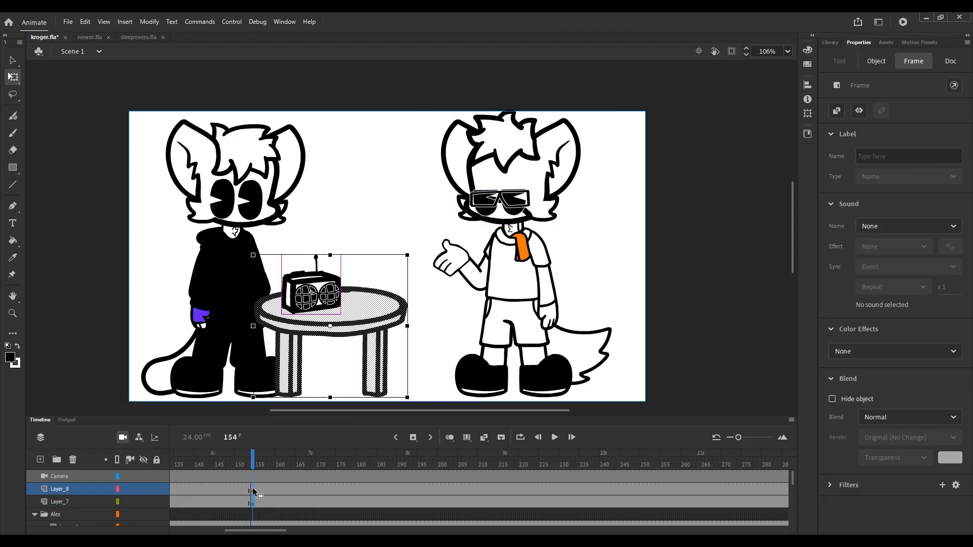
pyautogui.press('Delete')
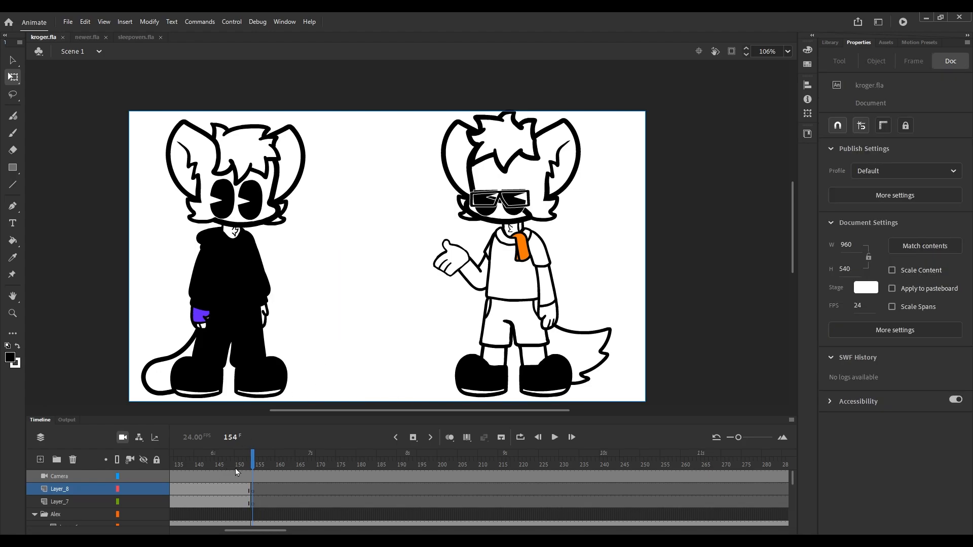
# Add a camera keyframe at frame 154, pan the camera horizontally to X -985 past both characters, and save the file.
pyautogui.click(253, 477)
pyautogui.press('c')
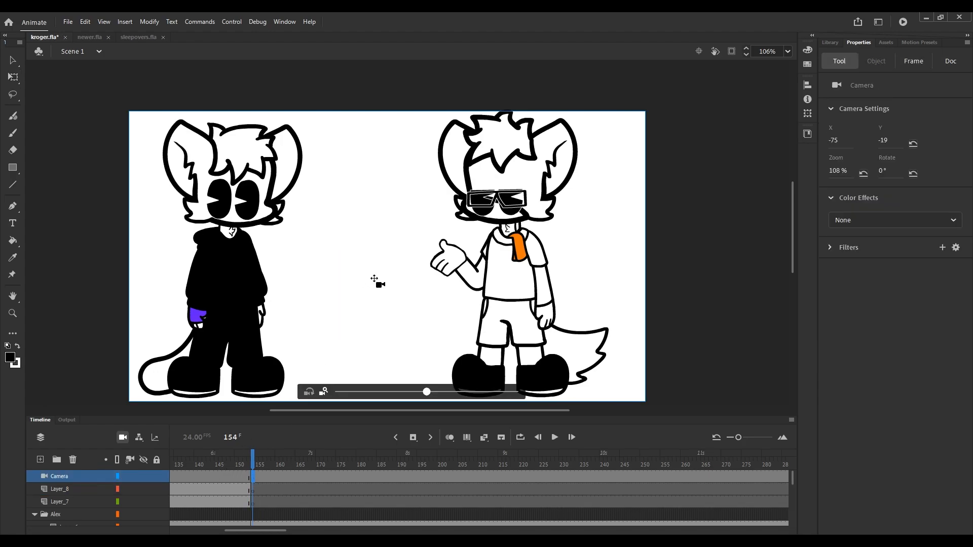
pyautogui.moveTo(376, 278); pyautogui.dragTo(533, 275)
pyautogui.scroll(-3, 557, 271)
pyautogui.scroll(1, 393, 240)
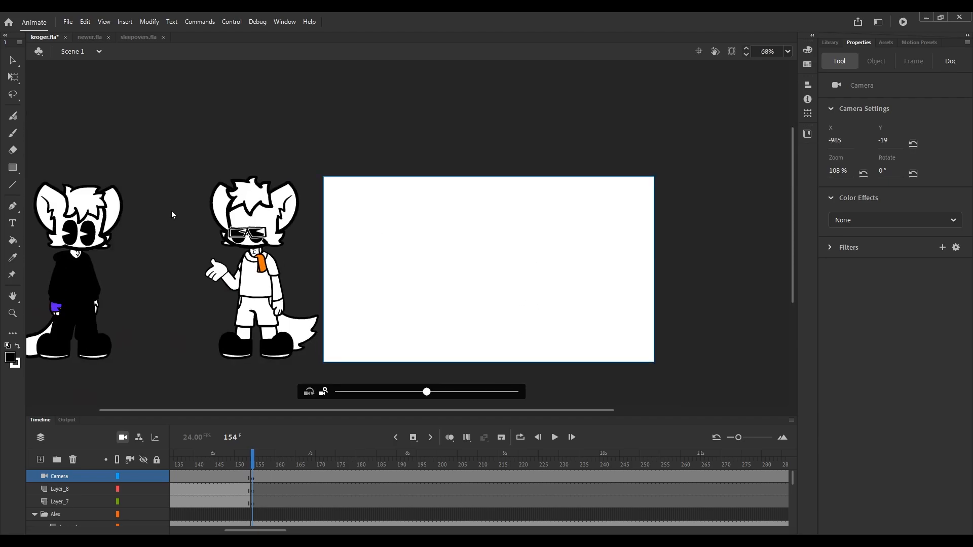
pyautogui.press('q')
pyautogui.click(244, 235)
pyautogui.hotkey('ctrl', 's')
# Copy the sunglasses character's neutral-pose frames at frame 10 across the character's layers.
pyautogui.scroll(-1, 247, 500)
pyautogui.moveTo(250, 530); pyautogui.dragTo(196, 530)
pyautogui.click(202, 490)
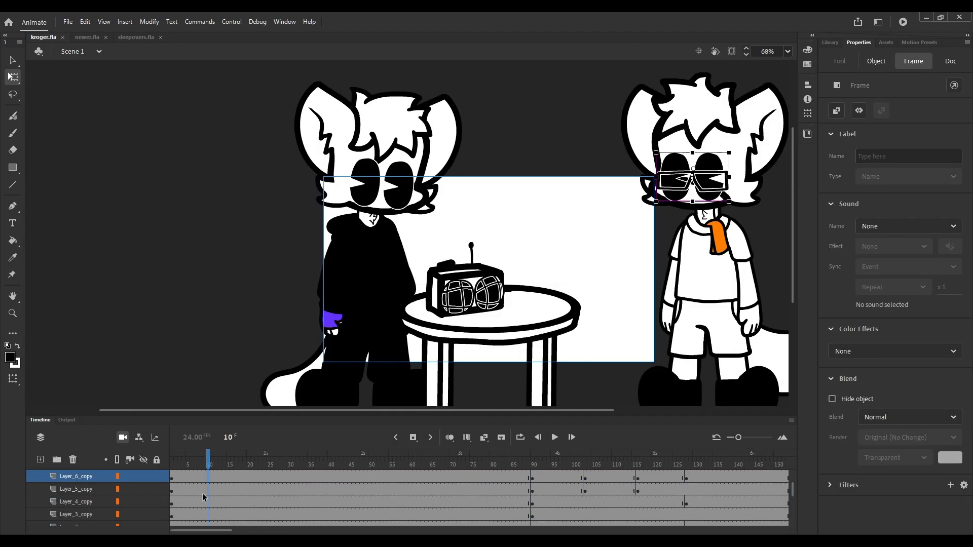
pyautogui.scroll(-2, 203, 498)
pyautogui.click(207, 490)
pyautogui.press('Return')
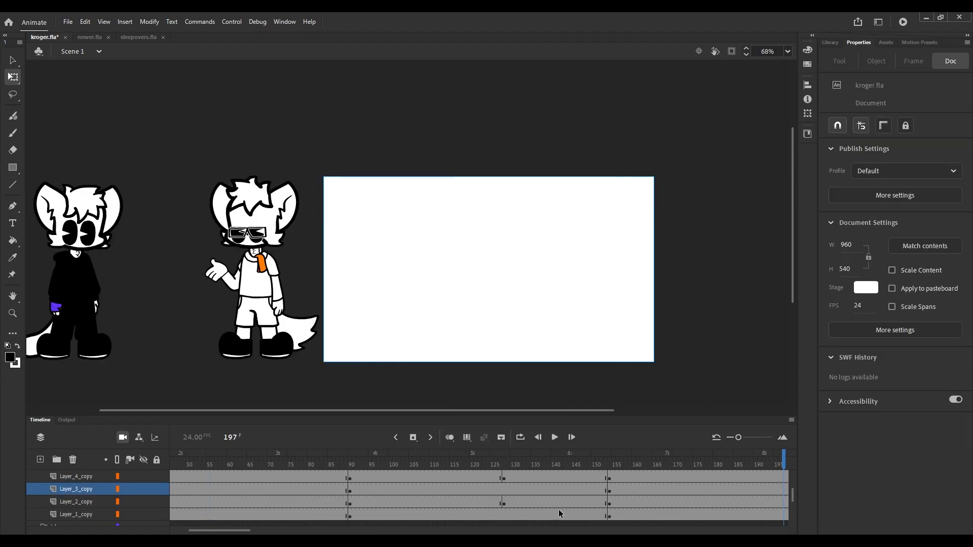
# Paste the neutral-pose frames at frame 154 on the sunglasses character's layers.
pyautogui.click(613, 518)
pyautogui.scroll(2, 613, 516)
pyautogui.click(609, 507)
pyautogui.scroll(-5, 609, 506)
pyautogui.keyDown('shift'); pyautogui.click(609, 505); pyautogui.keyUp('shift')
pyautogui.scroll(3, 610, 509)
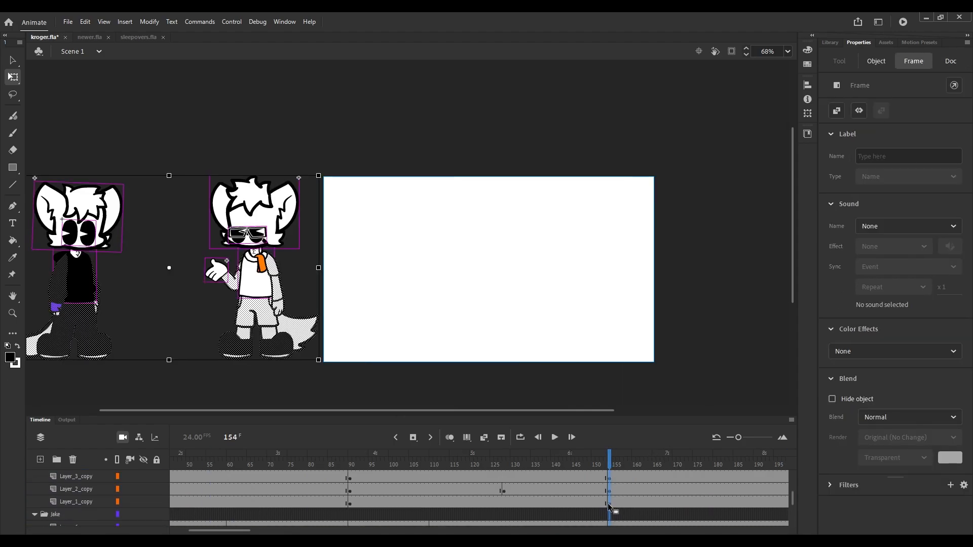
pyautogui.click(609, 504)
pyautogui.scroll(3, 609, 506)
pyautogui.click(610, 504)
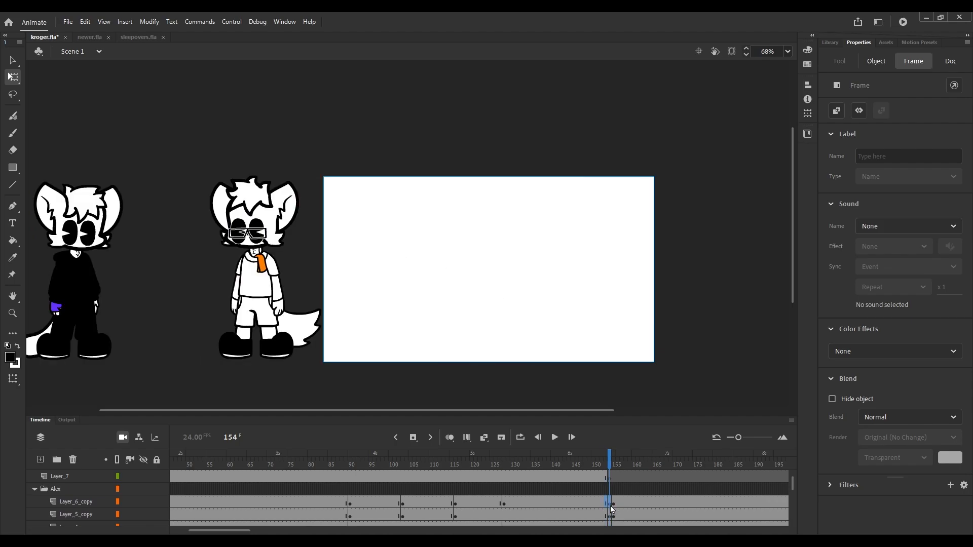
# Clear the duplicate keyframes beside frame 154 on the sunglasses character's layers.
pyautogui.scroll(-2, 611, 509)
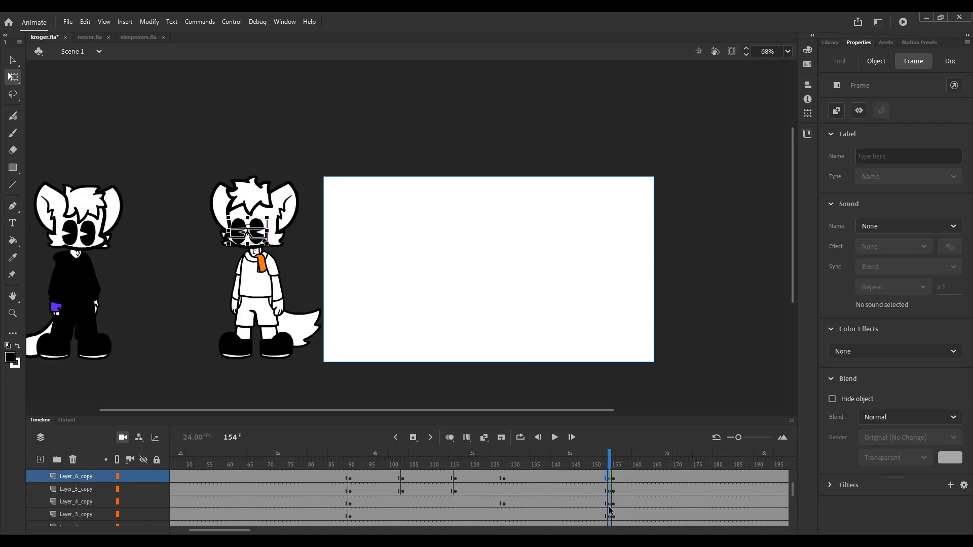
pyautogui.scroll(-3, 608, 477)
pyautogui.scroll(1, 609, 482)
pyautogui.hscroll(-3, 608, 478)
pyautogui.keyDown('shift'); pyautogui.click(609, 477); pyautogui.keyUp('shift')
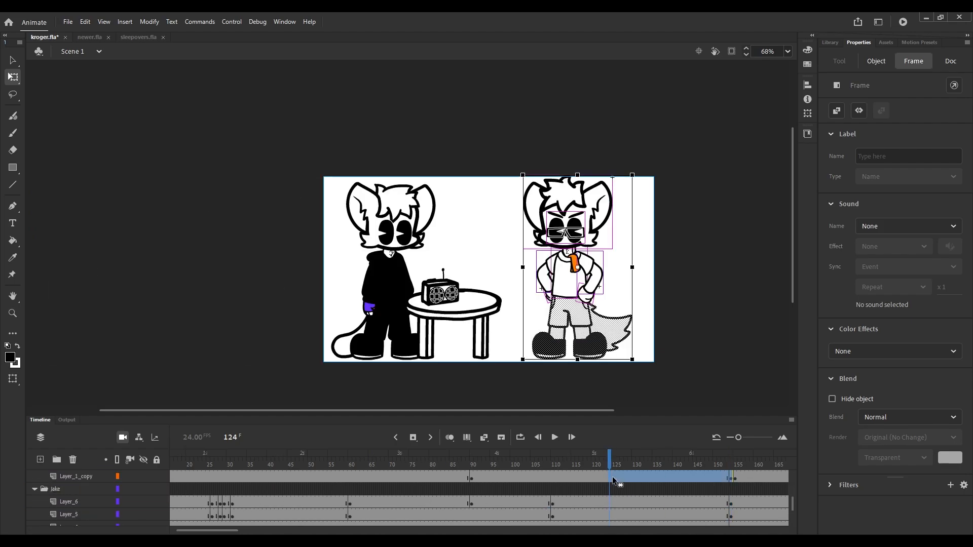
pyautogui.click(719, 478)
pyautogui.moveTo(225, 531); pyautogui.dragTo(267, 531)
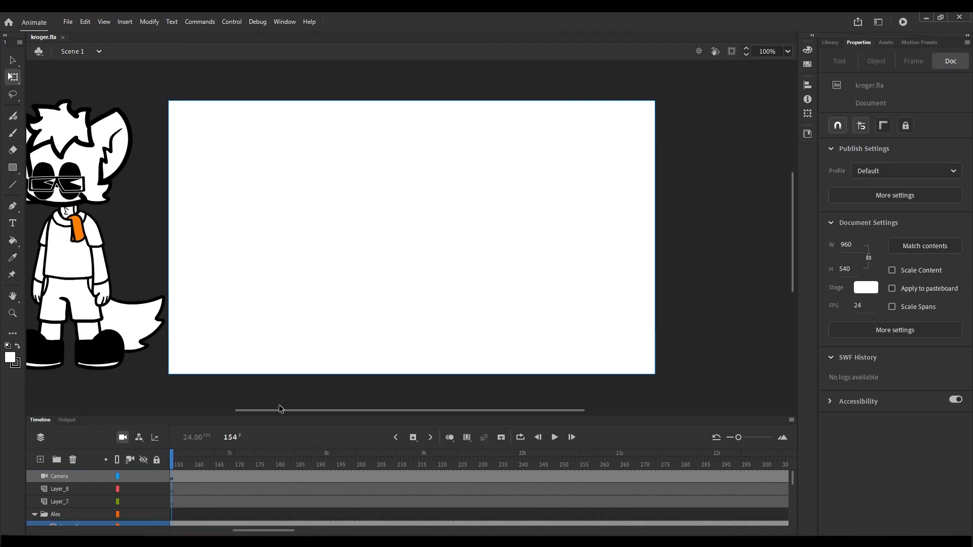
pyautogui.hscroll(-2, 279, 405)
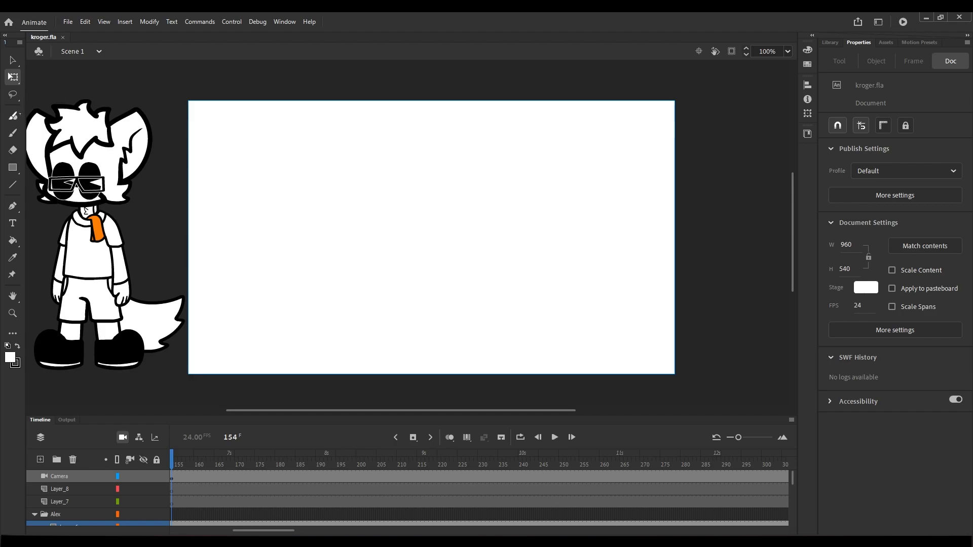
pyautogui.press('b')
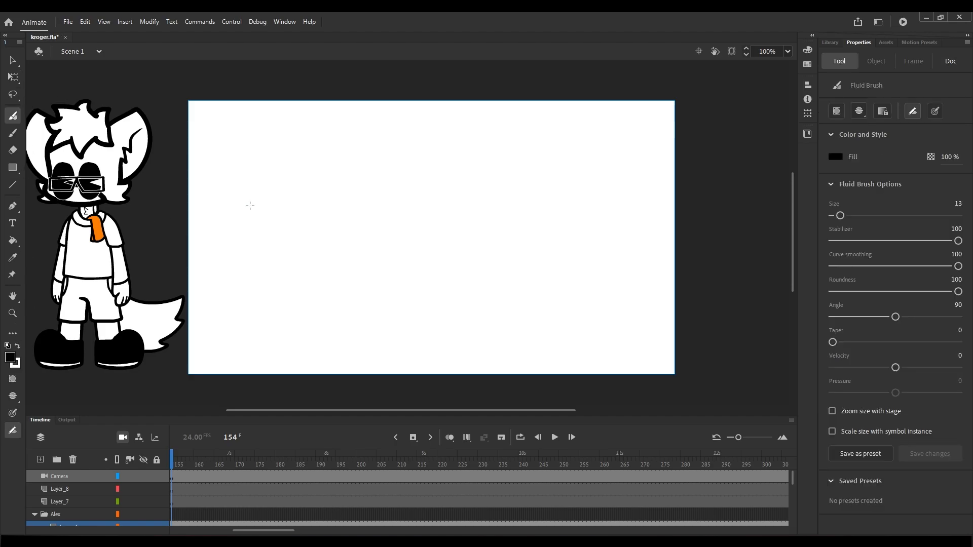
pyautogui.moveTo(391, 155)
pyautogui.mouseDown()
pyautogui.moveTo(511, 178)
pyautogui.moveTo(530, 203)
pyautogui.moveTo(567, 137)
pyautogui.moveTo(619, 152)
pyautogui.moveTo(632, 135)
pyautogui.mouseUp()
pyautogui.hotkey('ctrl', 'z')
pyautogui.hotkey('ctrl', 'z')
# Choose a new fill color for the Fluid Brush from the default swatches.
pyautogui.click(10, 357)
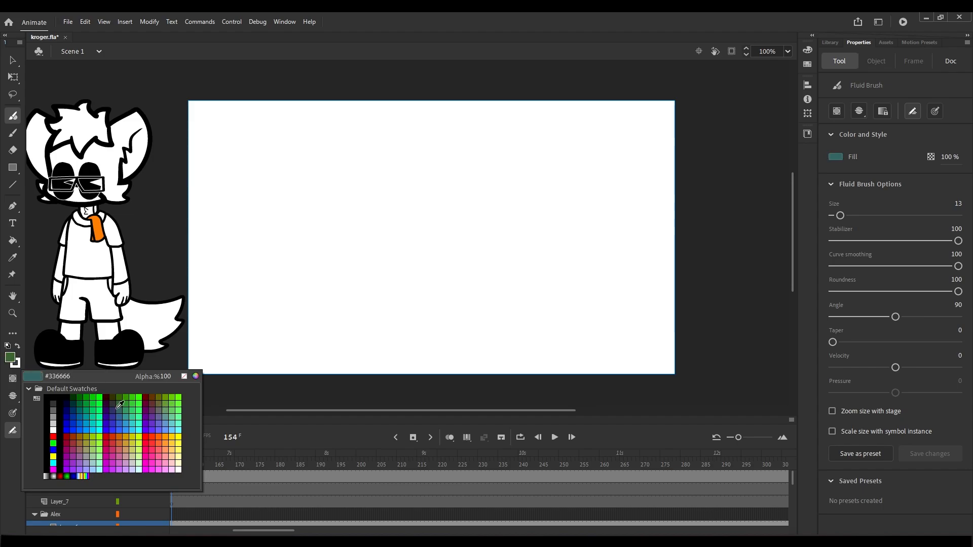
pyautogui.click(137, 424)
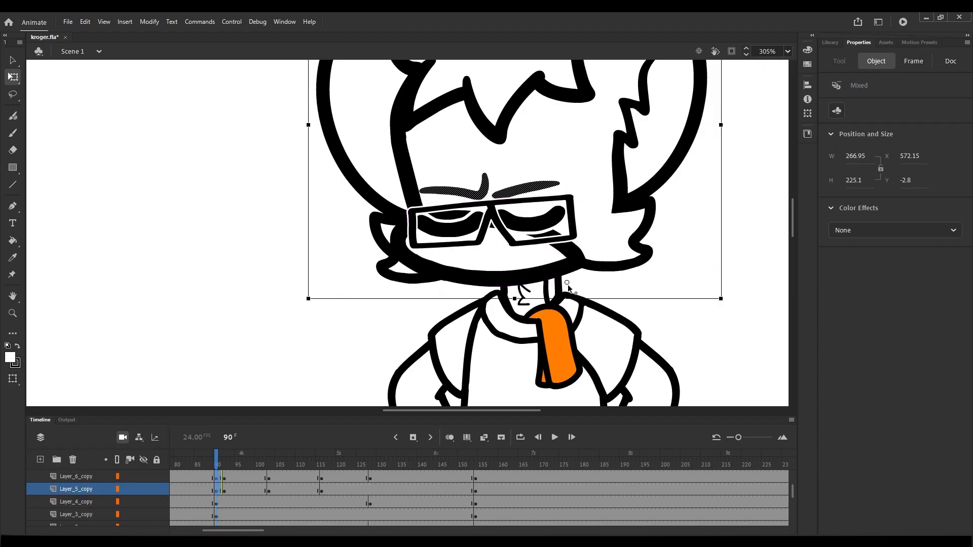
# Reposition the transformation point of the sunglasses character's head near the neck at frame 90 and turn on onion skinning.
pyautogui.moveTo(546, 284); pyautogui.dragTo(485, 370)
pyautogui.click(450, 437)
pyautogui.scroll(-5, 458, 304)
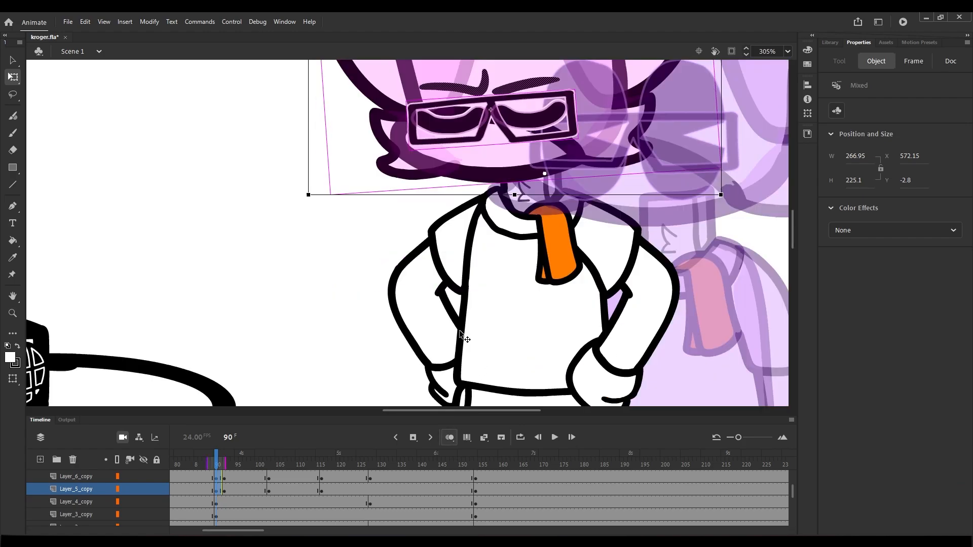
# Squash the sunglasses character's head at frame 90 to a height of about 222.75 and widen it slightly.
pyautogui.scroll(8, 482, 155)
pyautogui.moveTo(478, 166); pyautogui.dragTo(478, 174)
pyautogui.scroll(-5, 480, 176)
pyautogui.scroll(5, 288, 336)
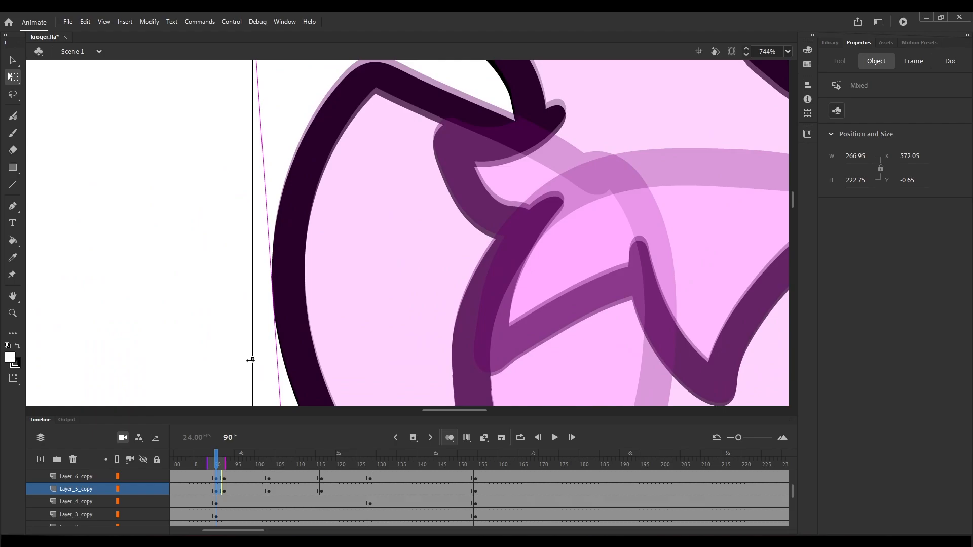
pyautogui.moveTo(251, 360); pyautogui.dragTo(241, 359)
pyautogui.click(228, 354)
# Select the Camera layer's keyframe at frame 87 and view the sunglasses character there.
pyautogui.scroll(-1, 479, 275)
pyautogui.scroll(5, 207, 480)
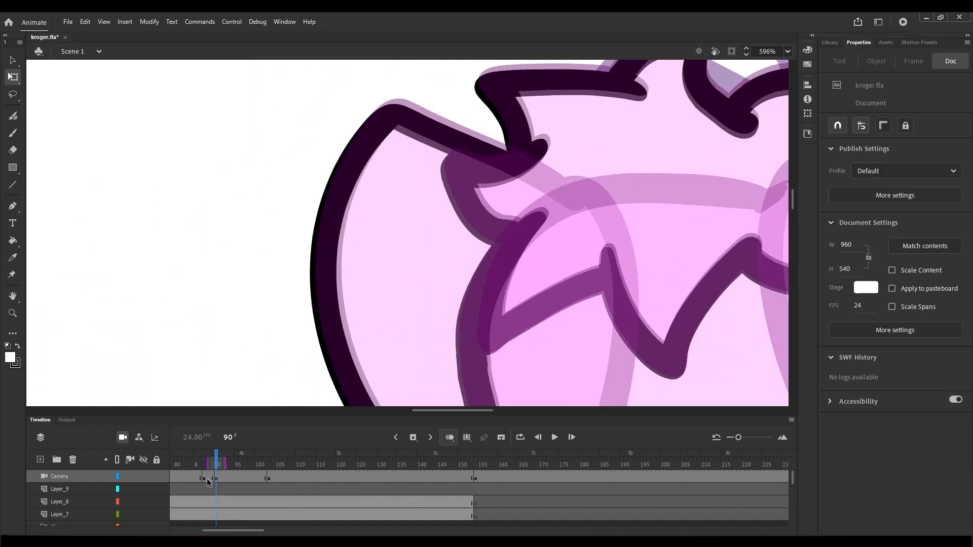
pyautogui.click(205, 478)
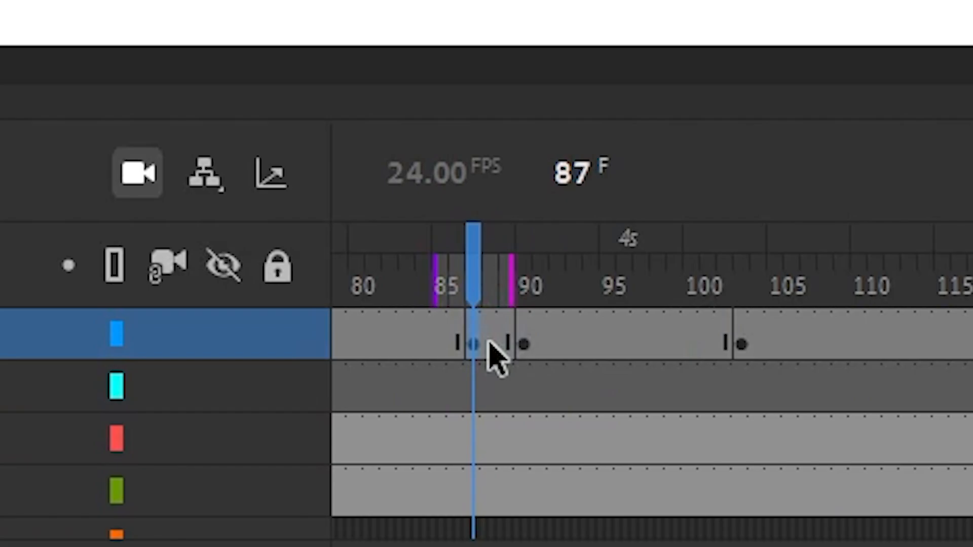
pyautogui.scroll(-8, 424, 233)
pyautogui.scroll(3, 460, 317)
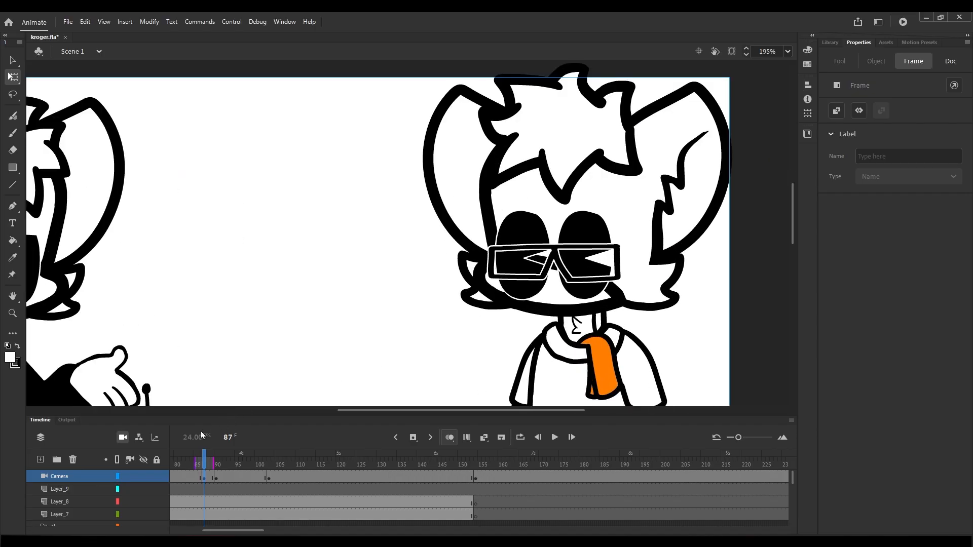
# Create a classic tween on the Camera layer from frame 87 and play back the camera move without onion skinning.
pyautogui.rightClick(208, 475)
pyautogui.click(253, 171)
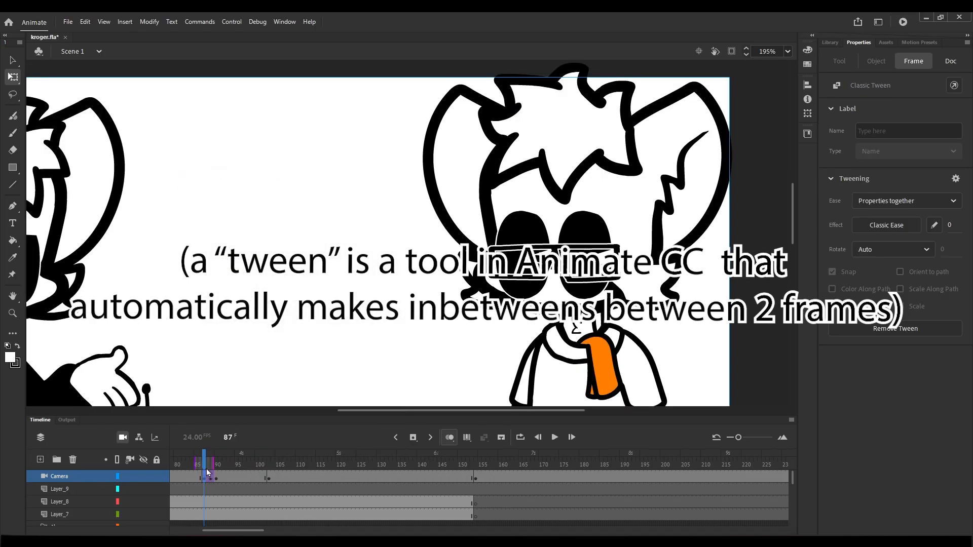
pyautogui.moveTo(205, 468); pyautogui.dragTo(184, 462)
pyautogui.click(449, 438)
pyautogui.click(556, 440)
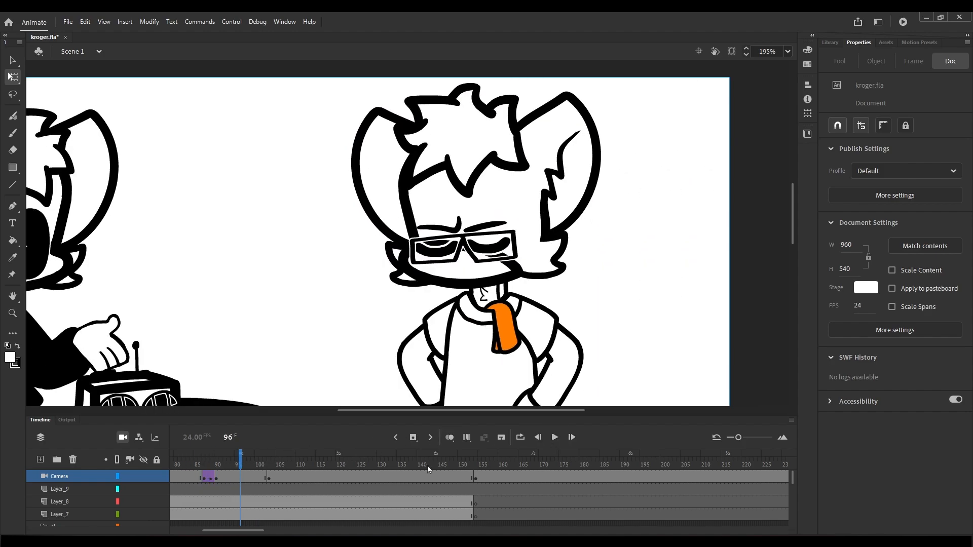
# Remove the tweened Camera keyframes from frame 87 up to the keyframe at frame 90.
pyautogui.click(211, 481)
pyautogui.click(203, 481)
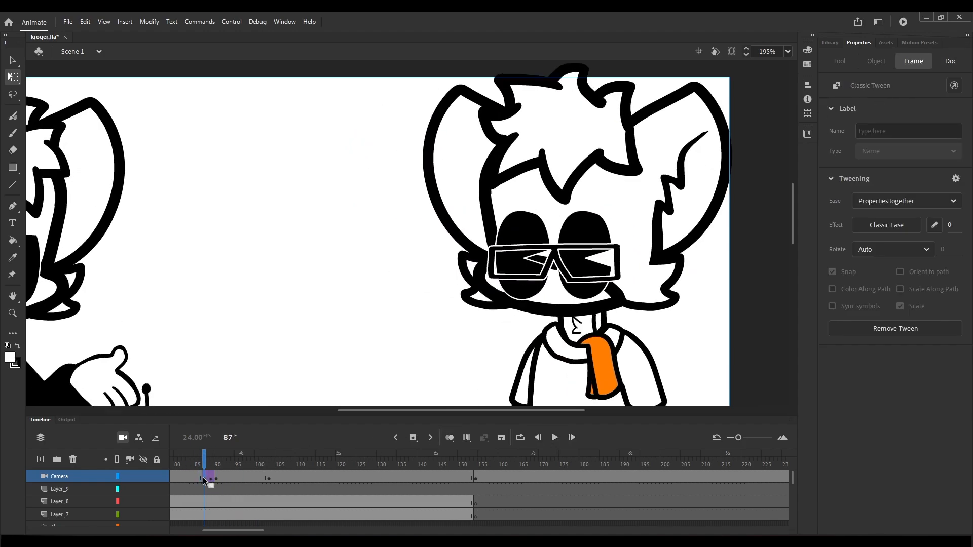
pyautogui.moveTo(206, 481); pyautogui.dragTo(229, 460)
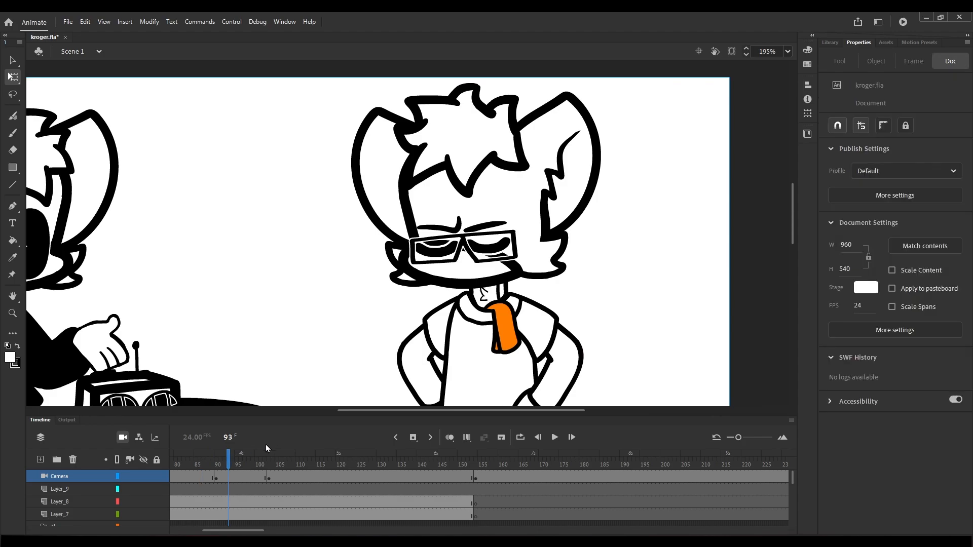
# Select the sunglasses character's tail-side arm and hand at frame 90 and add a keyframe for them at frame 92.
pyautogui.click(216, 463)
pyautogui.scroll(-5, 475, 259)
pyautogui.scroll(5, 524, 320)
pyautogui.click(482, 224)
pyautogui.keyDown('shift'); pyautogui.click(457, 275); pyautogui.keyUp('shift')
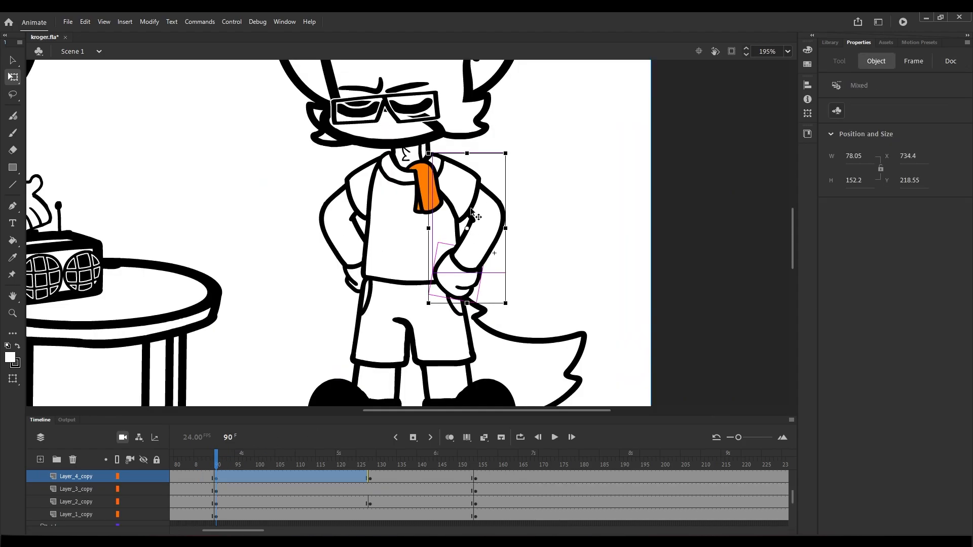
pyautogui.scroll(2, 470, 218)
pyautogui.scroll(-1, 445, 162)
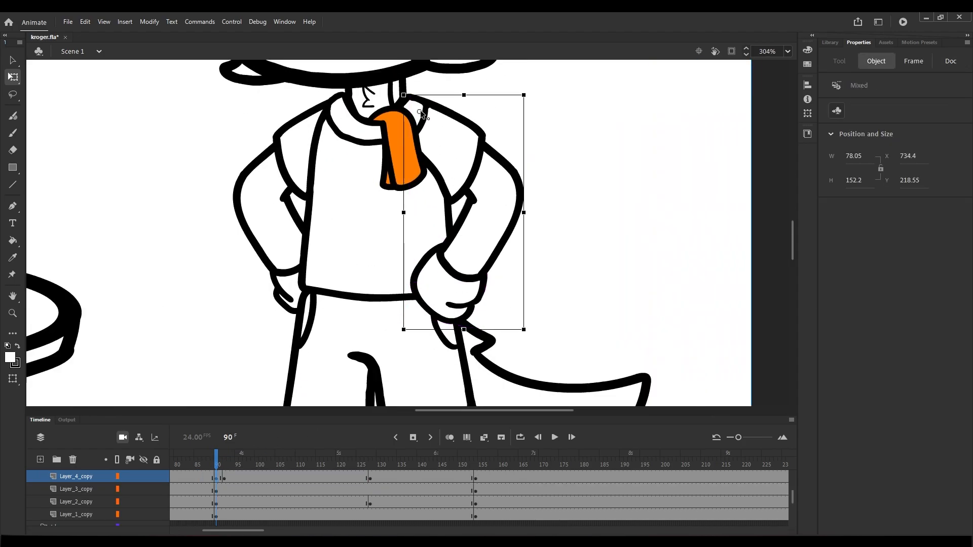
# Transform the tail-side arm and hand slightly at frame 90 to about 77.45 wide and 153.25 high.
pyautogui.scroll(6, 470, 331)
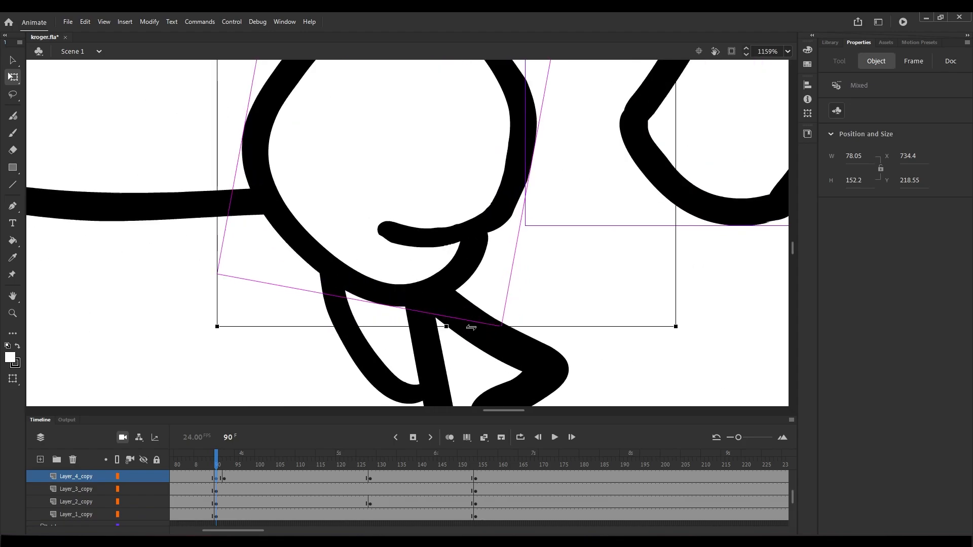
pyautogui.scroll(-5, 471, 328)
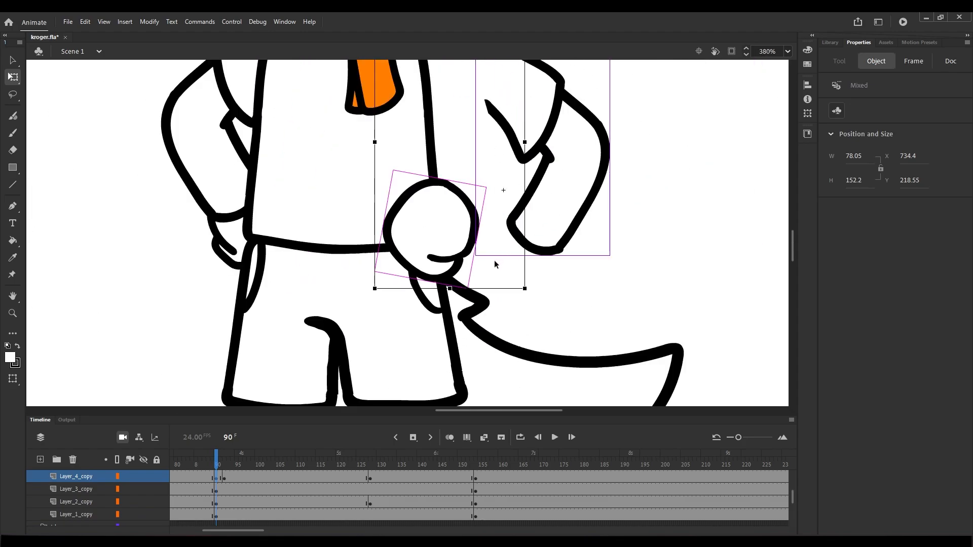
pyautogui.scroll(-4, 495, 263)
pyautogui.scroll(7, 472, 261)
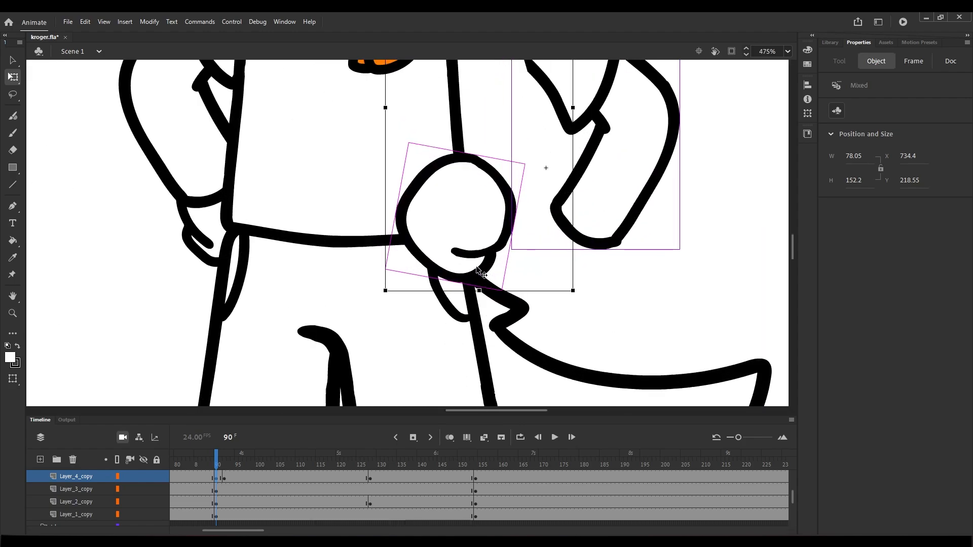
pyautogui.moveTo(489, 300); pyautogui.dragTo(480, 303)
pyautogui.scroll(-6, 464, 284)
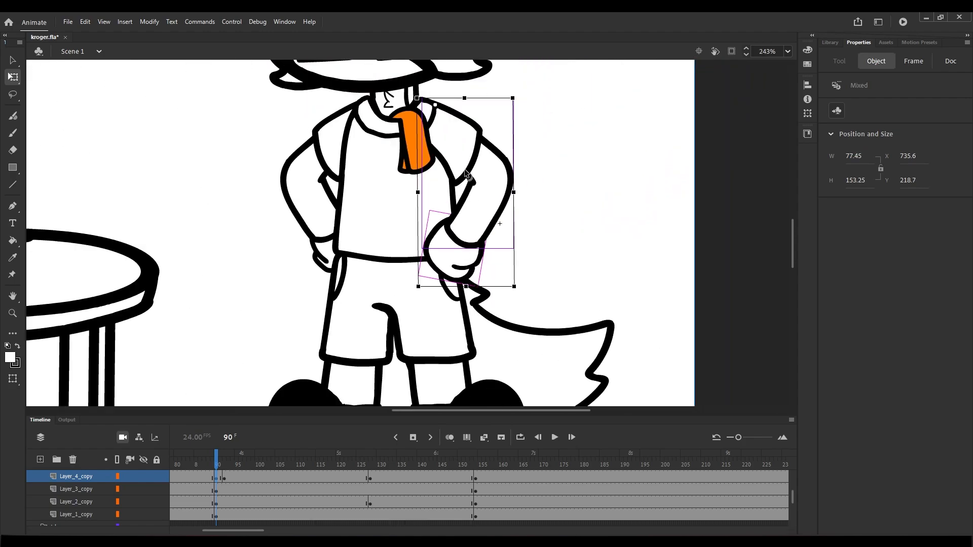
# Add a keyframe at frame 92 for the sunglasses character's other arm and play back the animation.
pyautogui.click(524, 219)
pyautogui.click(324, 226)
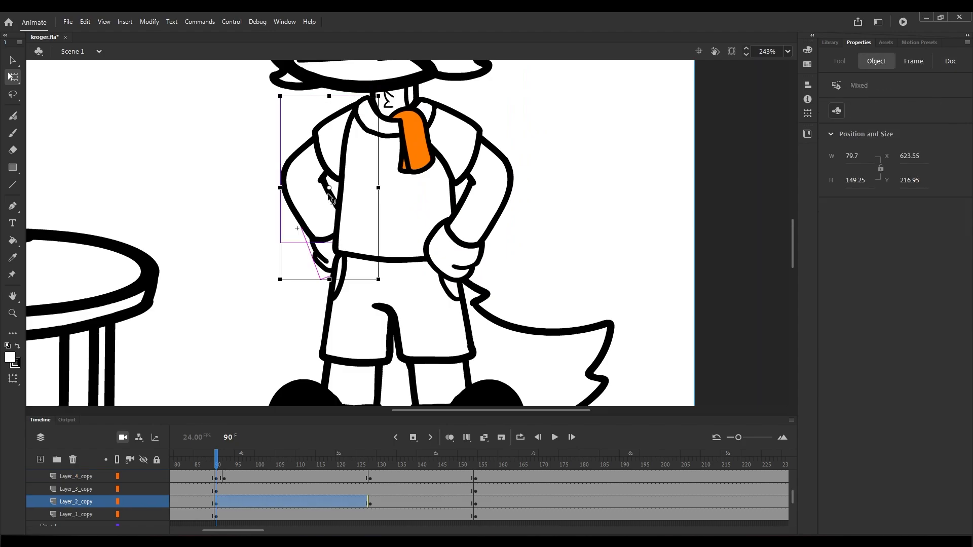
pyautogui.click(556, 437)
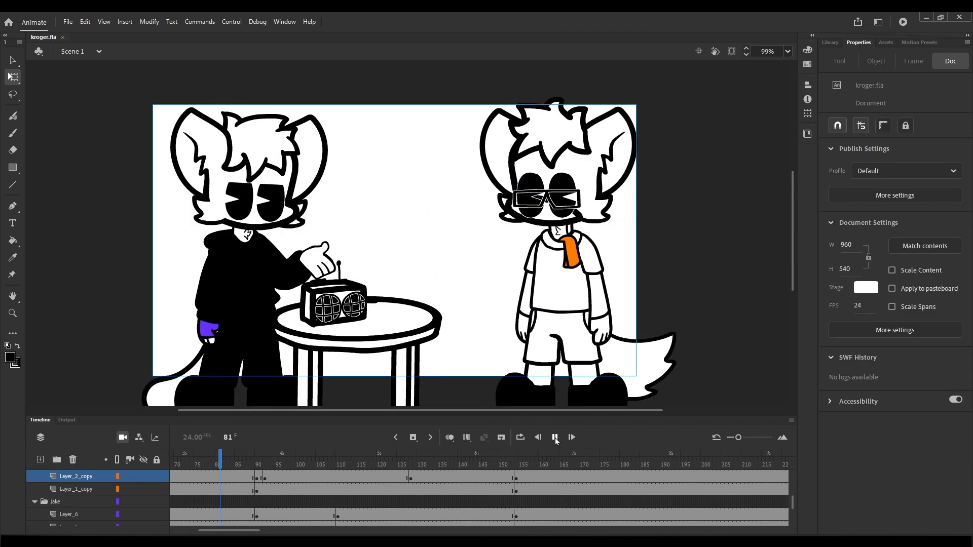
pyautogui.click(555, 437)
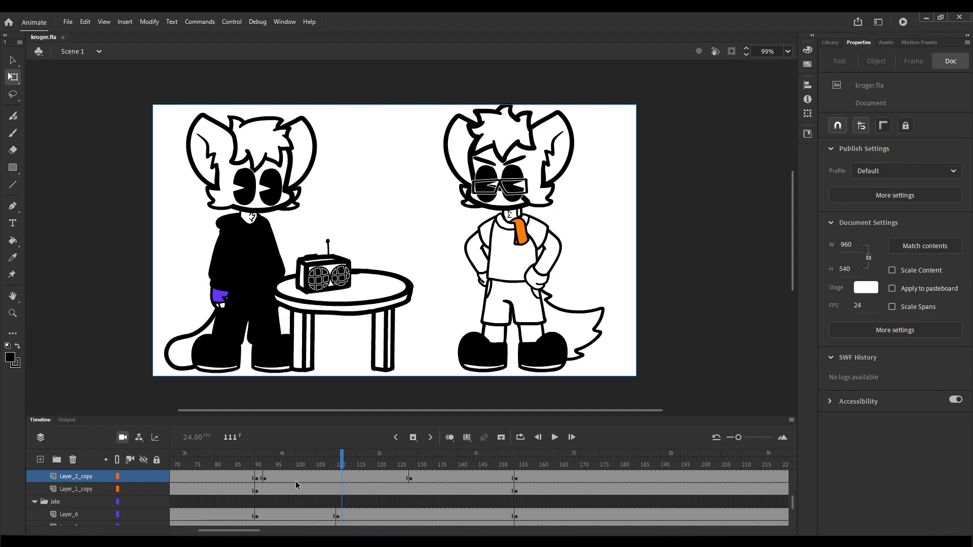
# Widen the sunglasses character's head at frame 90 to 275, using onion skinning as a guide.
pyautogui.click(259, 471)
pyautogui.scroll(5, 543, 156)
pyautogui.click(450, 216)
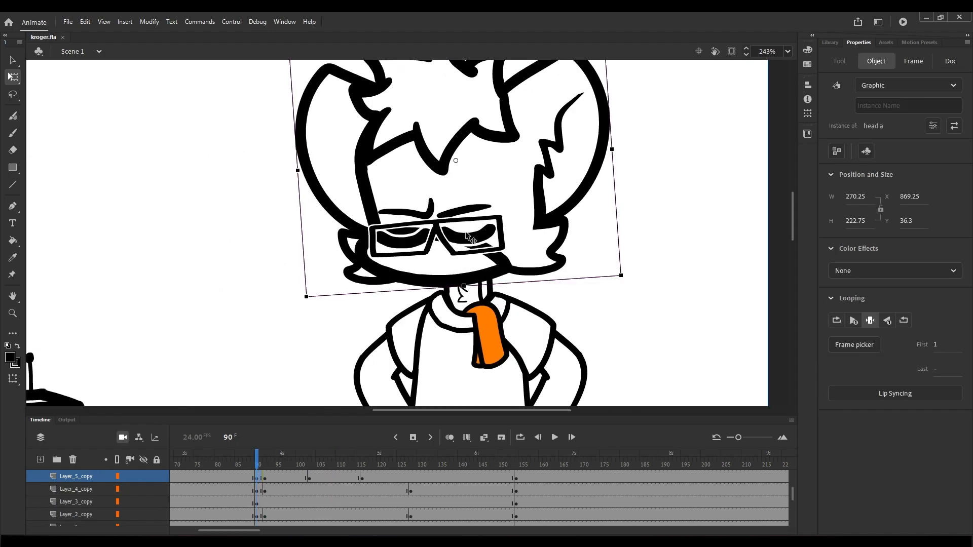
pyautogui.keyDown('shift'); pyautogui.click(444, 208); pyautogui.keyUp('shift')
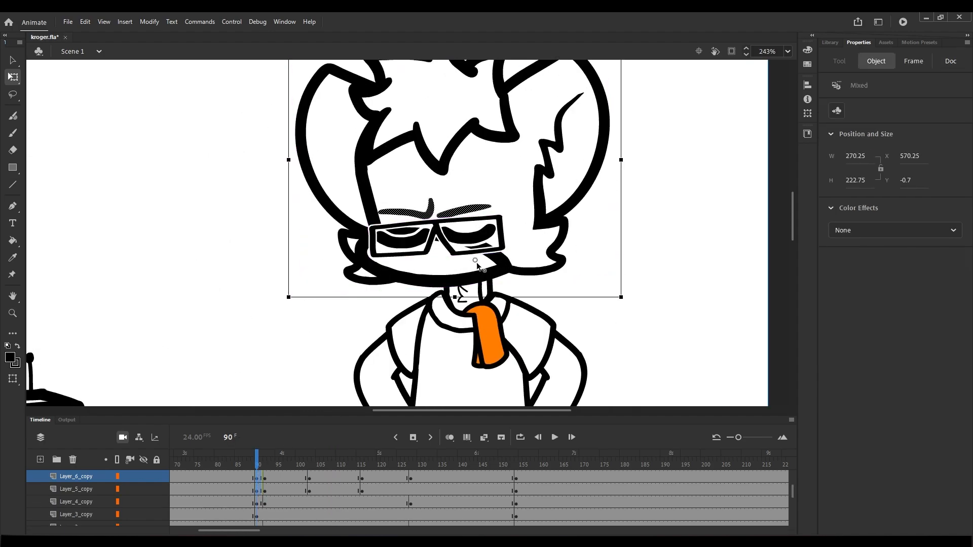
pyautogui.hotkey('alt', 'shift', 'o')
pyautogui.scroll(3, 390, 291)
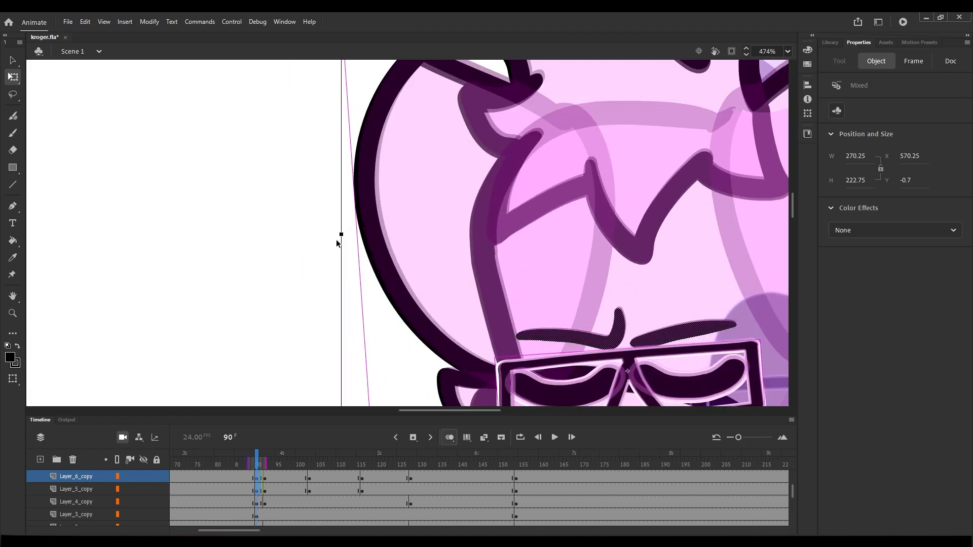
pyautogui.moveTo(341, 234); pyautogui.dragTo(331, 232)
pyautogui.scroll(-3, 398, 203)
pyautogui.scroll(2, 536, 82)
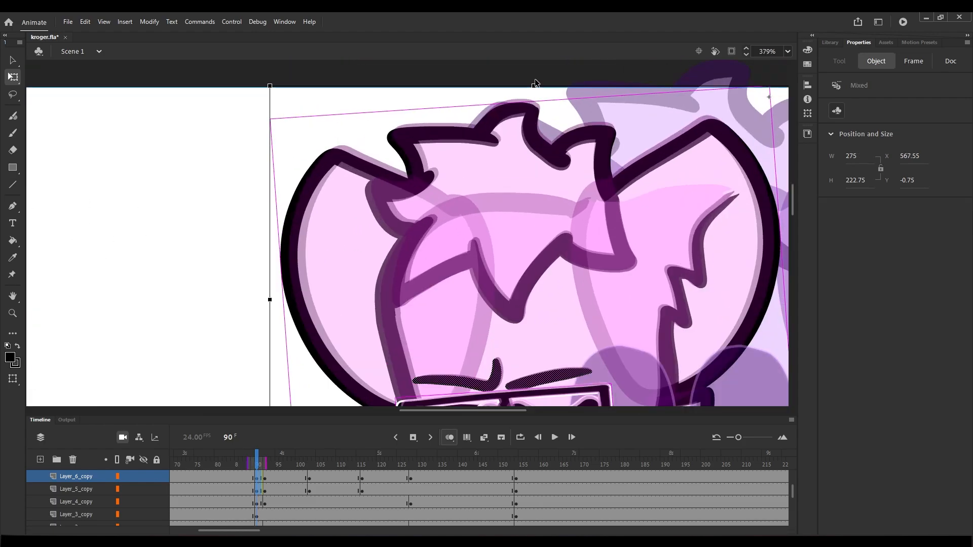
# Nudge the sunglasses character's glasses, eyes and eyebrows slightly downward on the head at frame 90.
pyautogui.scroll(2, 484, 238)
pyautogui.click(484, 238)
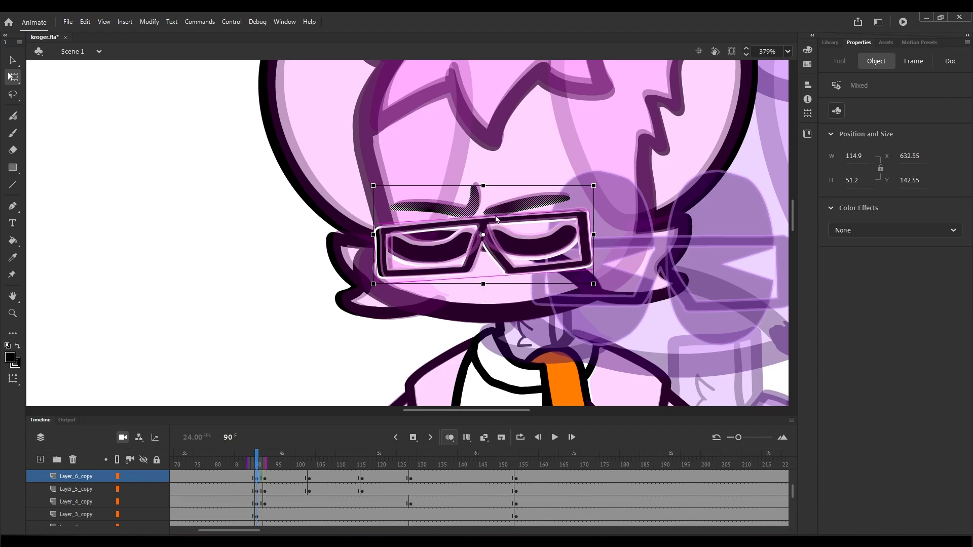
pyautogui.scroll(3, 485, 237)
pyautogui.press('Down')
pyautogui.press('Down')
pyautogui.scroll(-5, 457, 228)
pyautogui.click(725, 257)
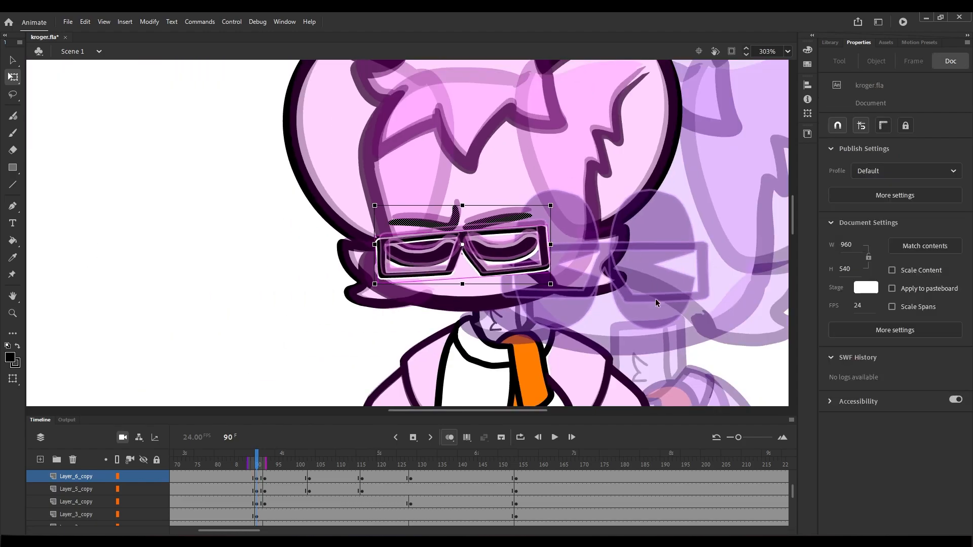
# Turn off onion skinning, save the file and play back the head and arm movement.
pyautogui.click(450, 441)
pyautogui.click(265, 460)
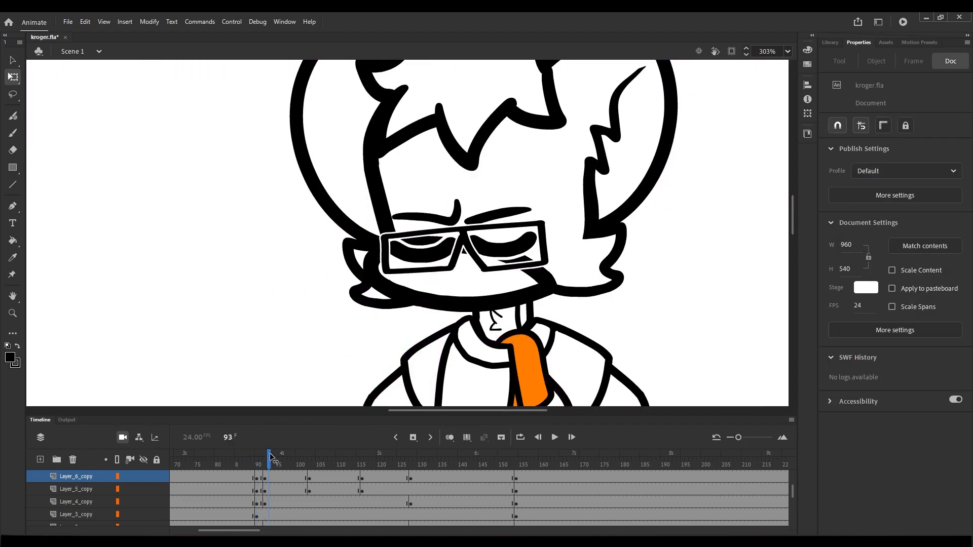
pyautogui.hotkey('ctrl', 's')
pyautogui.scroll(-4, 462, 343)
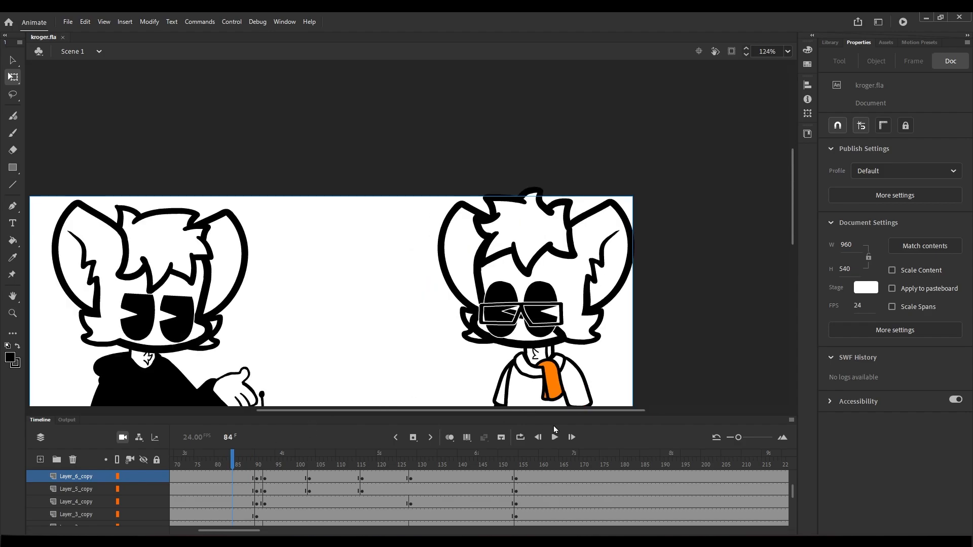
pyautogui.click(555, 438)
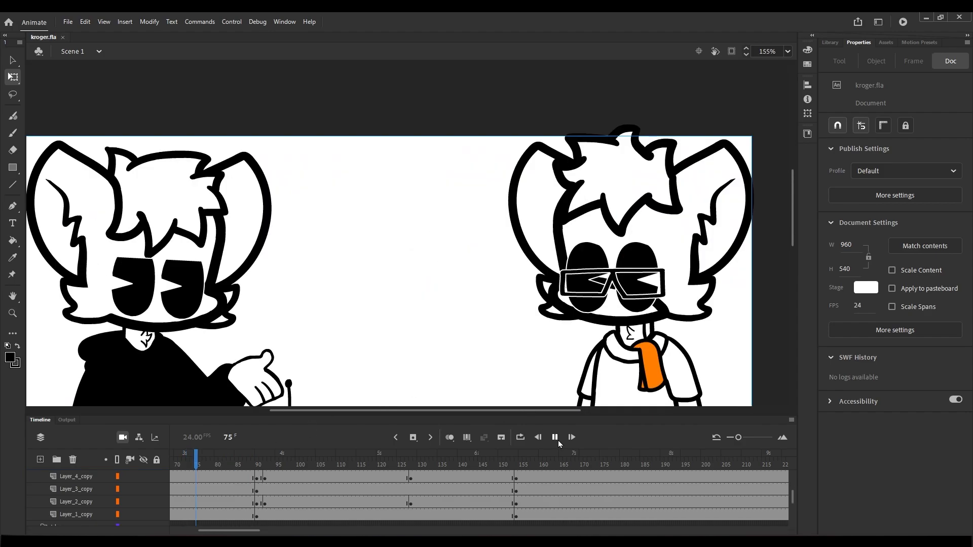
pyautogui.click(556, 439)
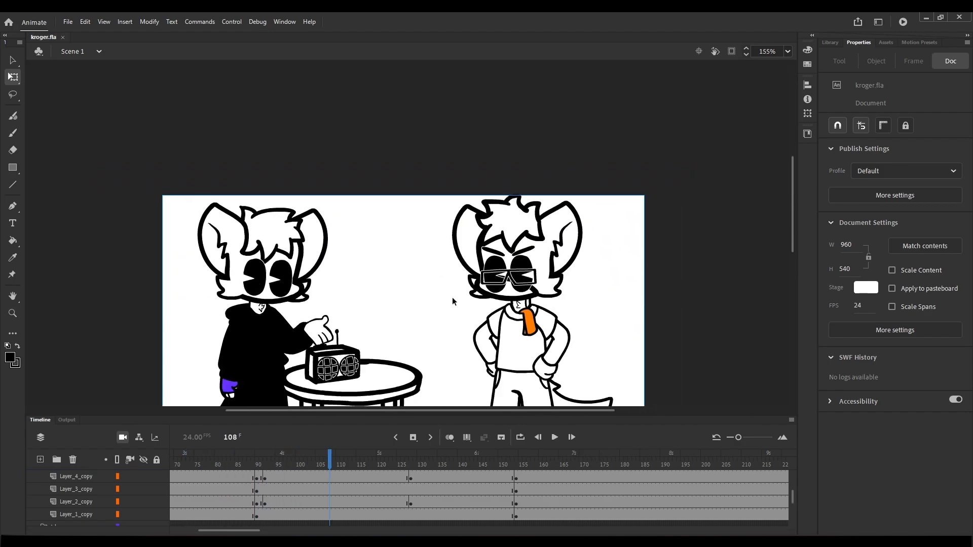
# Skew the sunglasses character's head slightly at frame 101 and select the glasses and eyebrows for adjustment.
pyautogui.scroll(3, 452, 297)
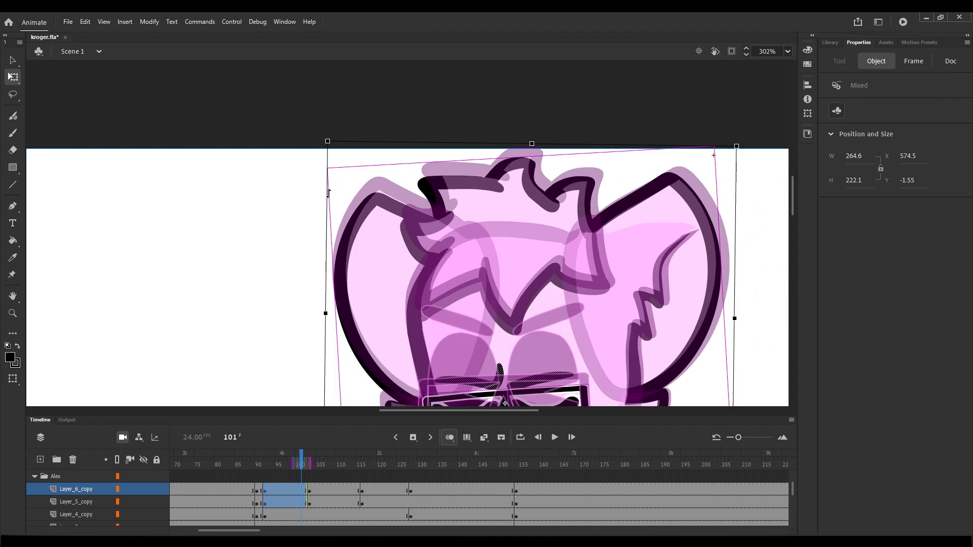
pyautogui.click(328, 193)
pyautogui.scroll(5, 449, 256)
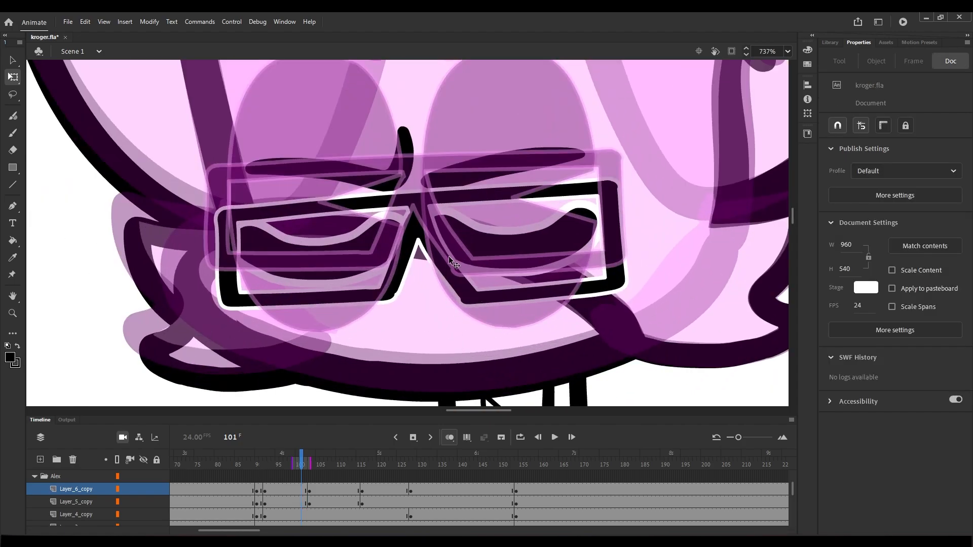
pyautogui.click(449, 257)
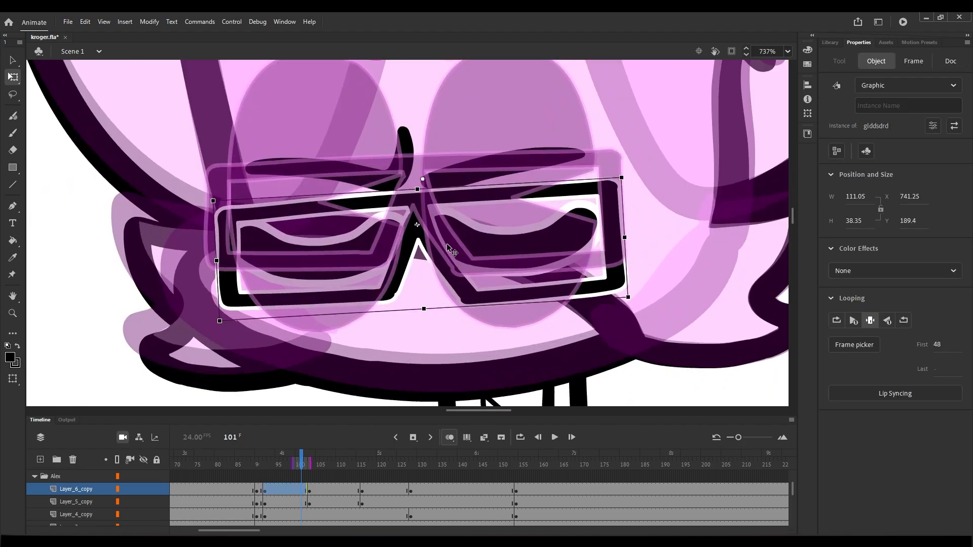
pyautogui.keyDown('shift'); pyautogui.click(319, 170); pyautogui.keyUp('shift')
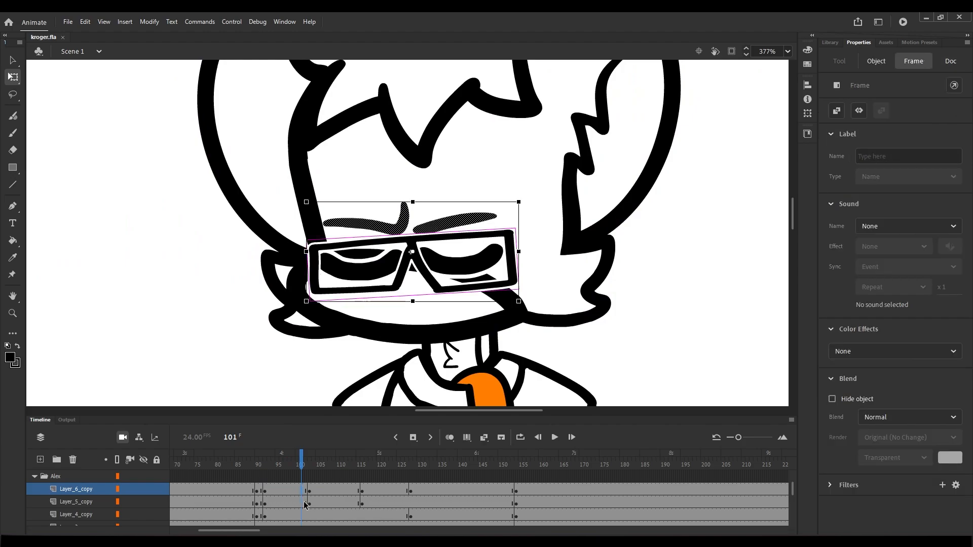
# Undo the recent edits to the sunglasses character's head and glasses around frame 101.
pyautogui.click(304, 503)
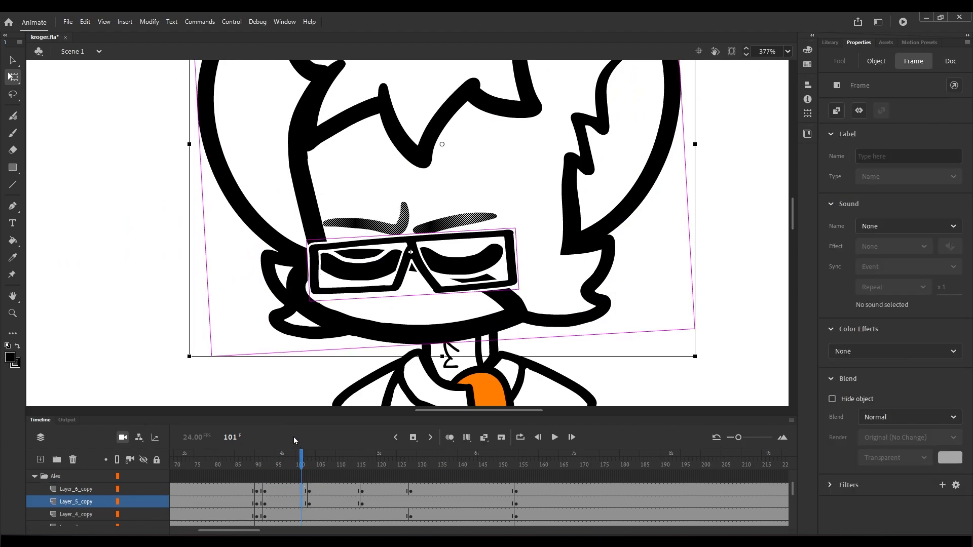
pyautogui.hotkey('ctrl', 'z')
pyautogui.hotkey('ctrl', 'z')
pyautogui.hotkey('ctrl', 'z')
pyautogui.hotkey('ctrl', 'z')
pyautogui.hotkey('ctrl', 'z')
pyautogui.hotkey('ctrl', 'z')
pyautogui.hotkey('ctrl', 'z')
pyautogui.hotkey('ctrl', 'z')
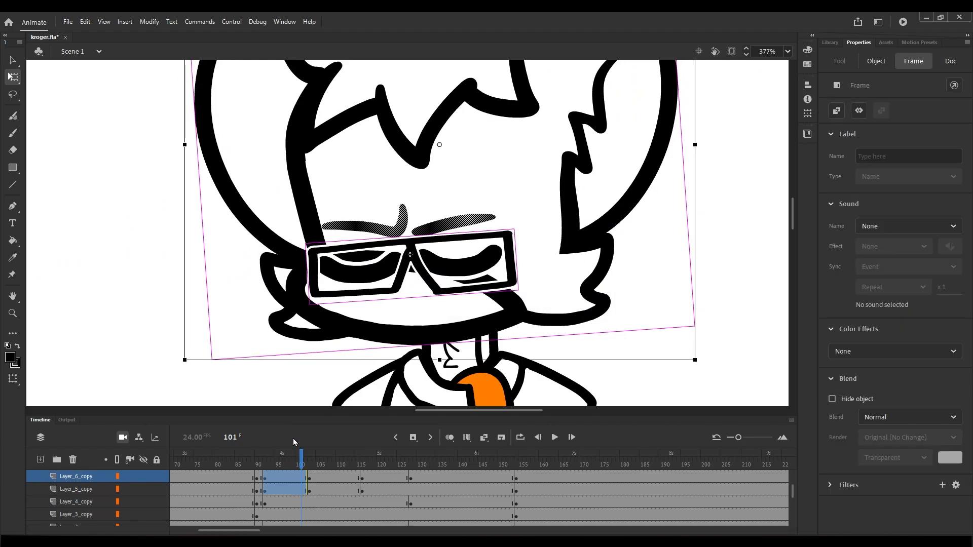
pyautogui.click(301, 489)
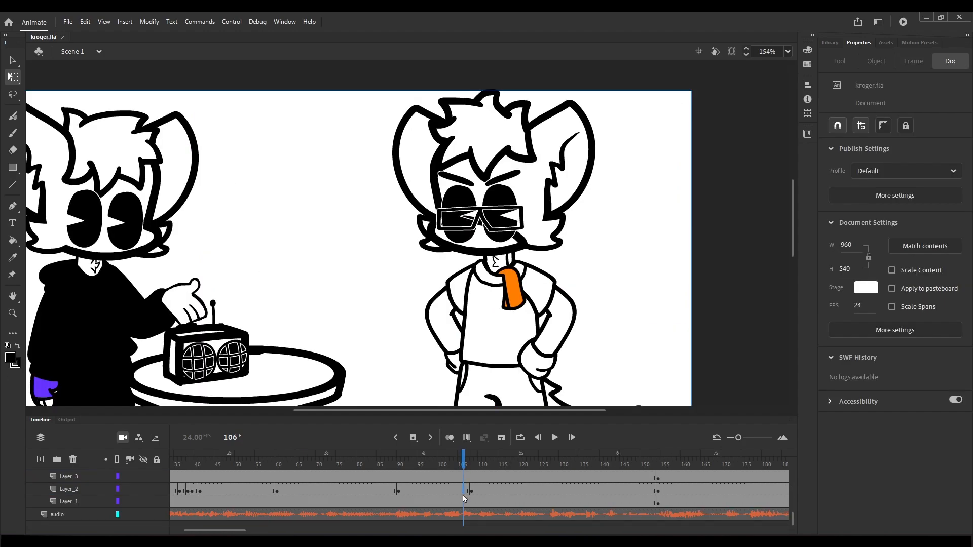
# Insert a keyframe on Layer_2 at frame 106 and move the hooded character's raised arm's transformation point to the shoulder with onion skinning on.
pyautogui.click(412, 438)
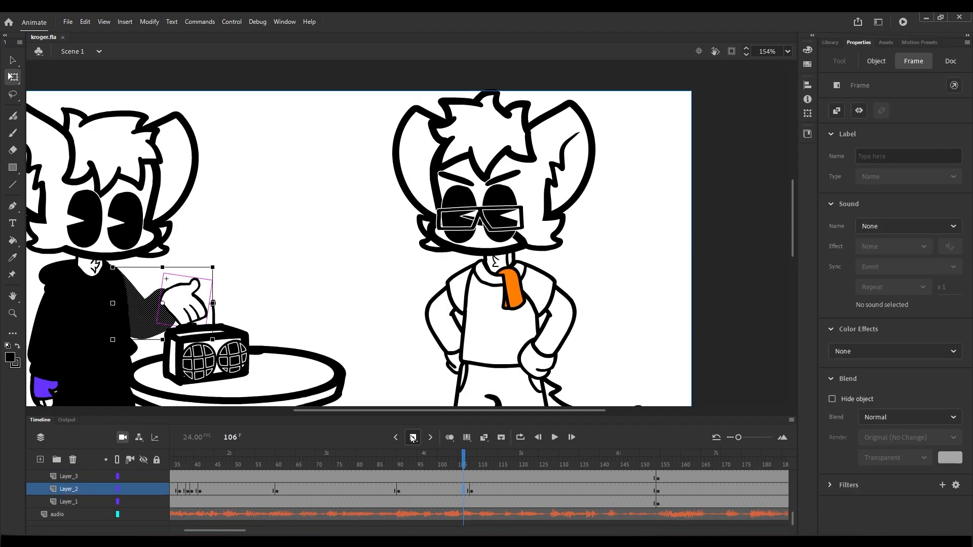
pyautogui.click(450, 438)
pyautogui.scroll(5, 217, 285)
pyautogui.scroll(-2, 351, 303)
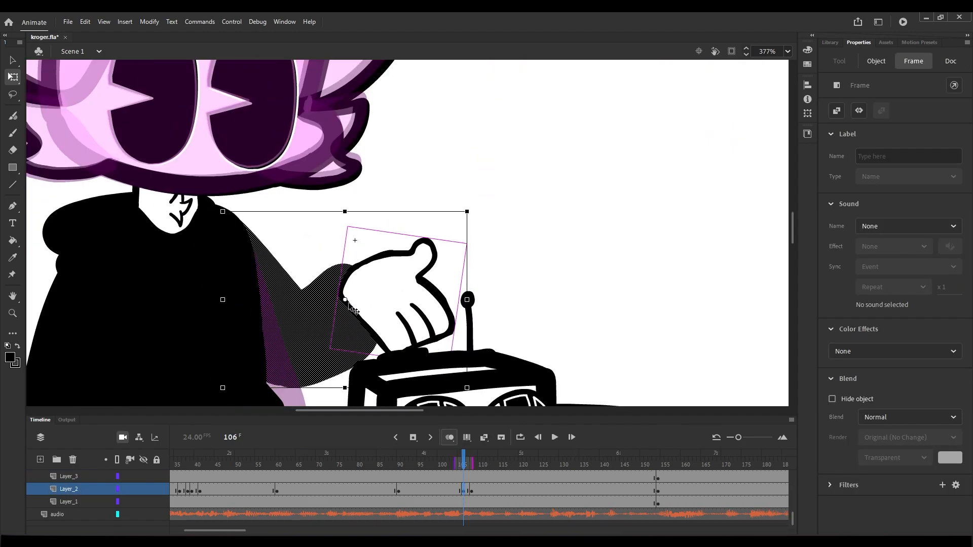
pyautogui.click(348, 306)
pyautogui.moveTo(230, 218); pyautogui.dragTo(234, 221)
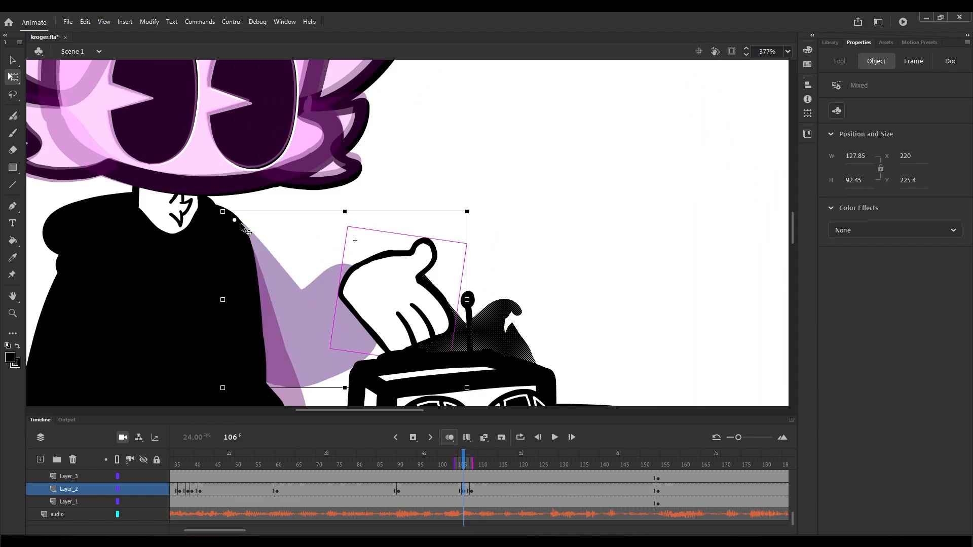
# Rotate the hooded character's lowered arm slightly outward at frame 108 on Layer_2, matching the onion-skinned raised pose.
pyautogui.scroll(-4, 376, 247)
pyautogui.scroll(4, 409, 309)
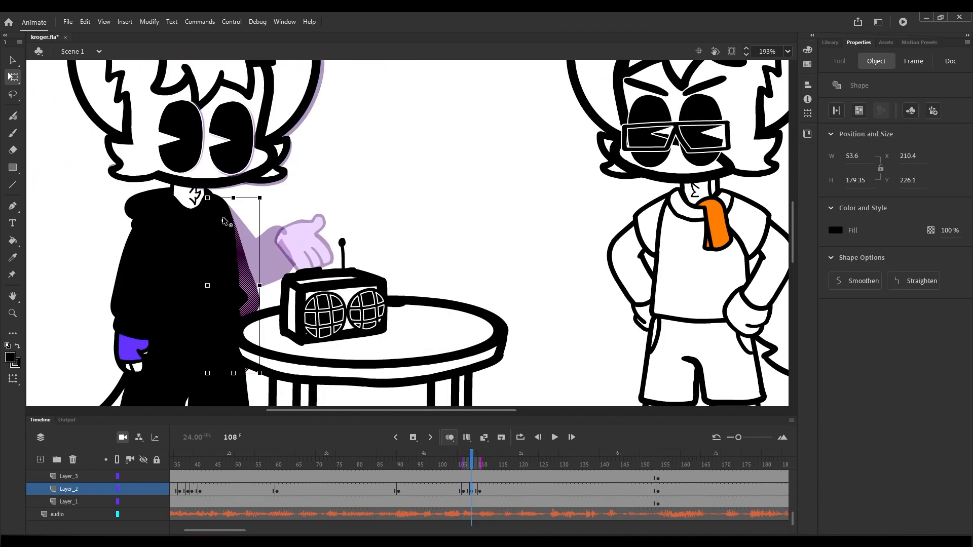
pyautogui.scroll(3, 245, 361)
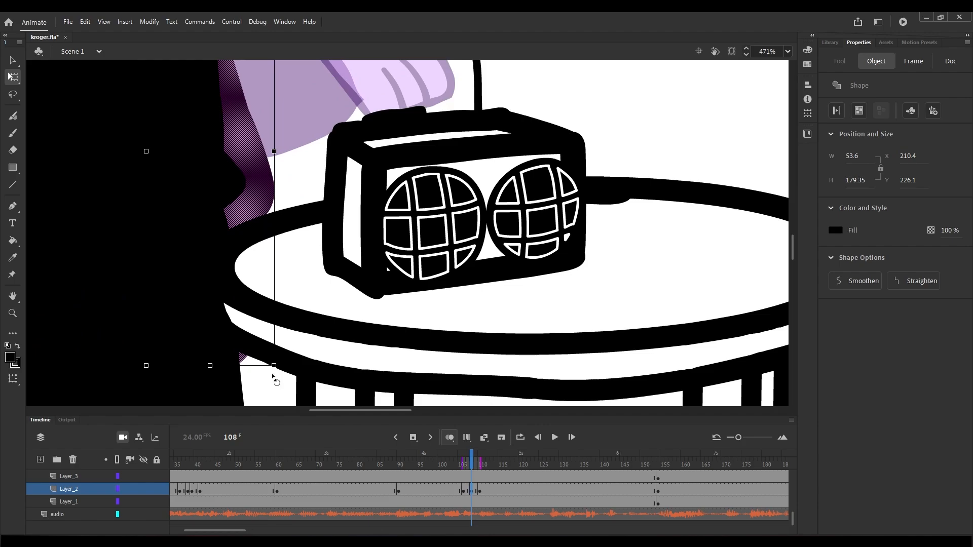
pyautogui.moveTo(272, 377); pyautogui.dragTo(281, 375)
pyautogui.press('Escape')
pyautogui.scroll(-5, 281, 367)
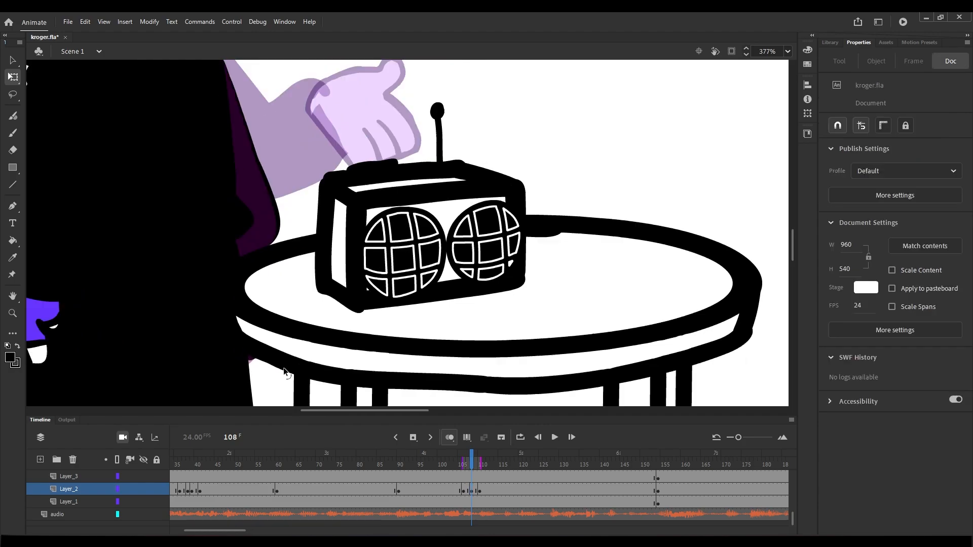
# Turn off onion skinning, save the file and play back the hooded character's arm drop.
pyautogui.click(447, 439)
pyautogui.hotkey('ctrl', 's')
pyautogui.click(555, 438)
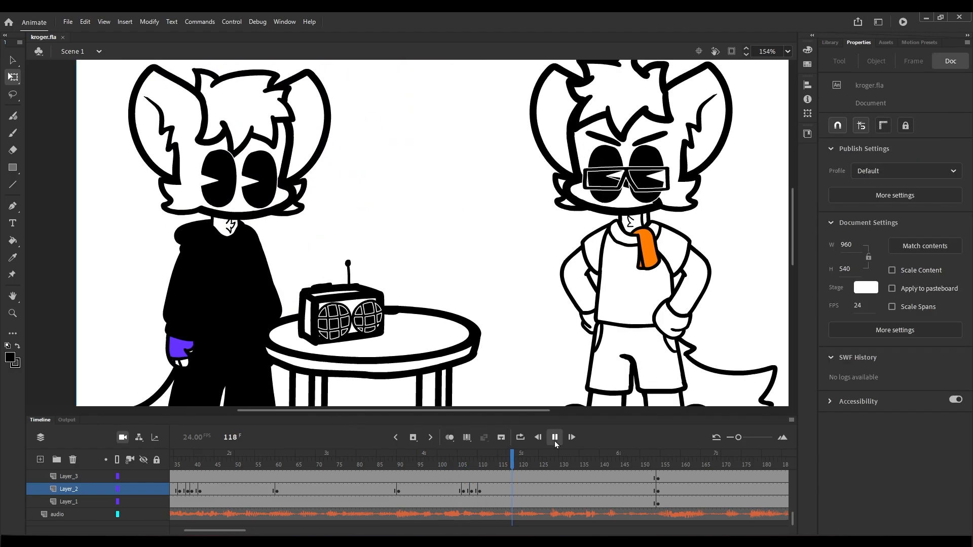
pyautogui.click(554, 438)
# Keyframe the hooded character's head and eyes at frames 106 and 110 on Layer_5 and Layer_6, posing them with onion skinning on.
pyautogui.scroll(3, 473, 480)
pyautogui.click(464, 488)
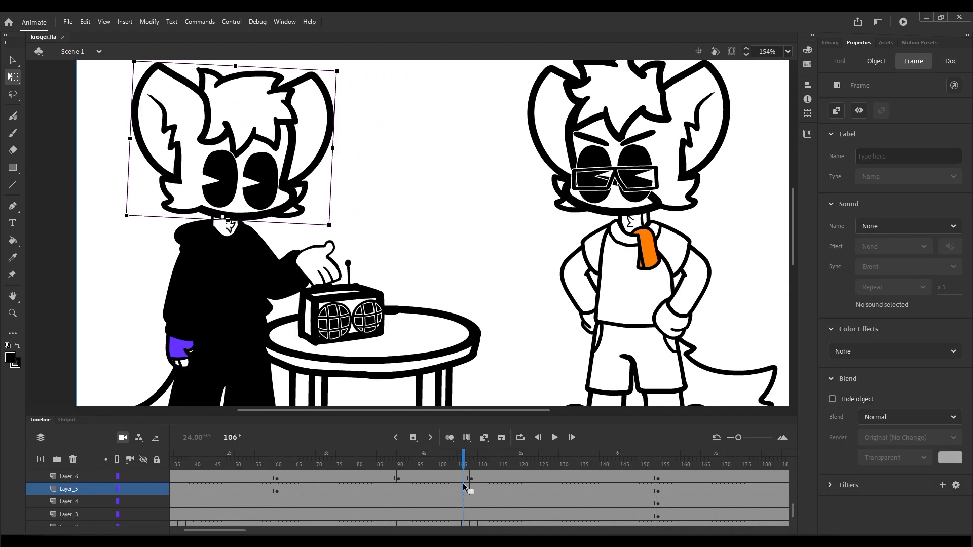
pyautogui.click(448, 438)
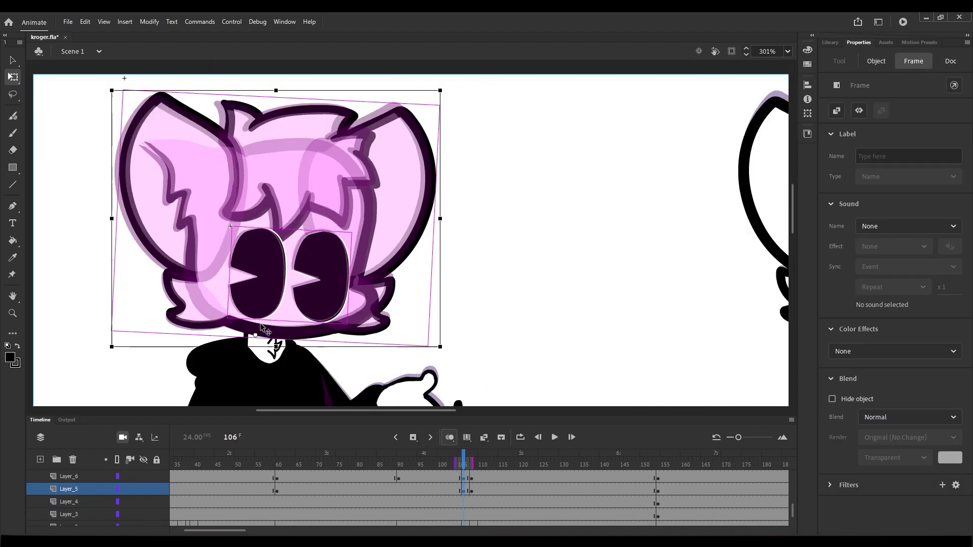
pyautogui.scroll(6, 372, 196)
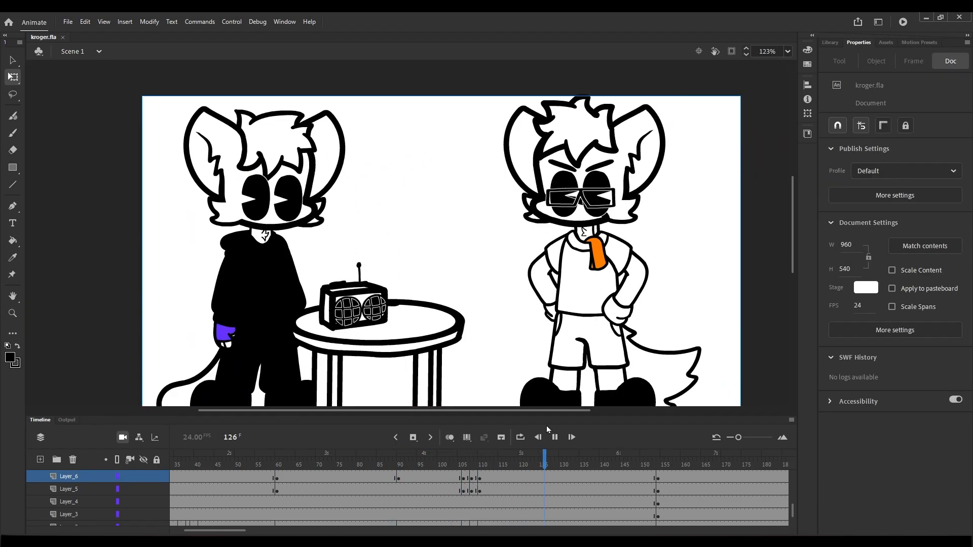
# Keyframe and reshape the sunglasses character's head at frames 114 and 116 on Layer_6_copy and Layer_5_copy, and save the file.
pyautogui.press('Return')
pyautogui.scroll(3, 516, 476)
pyautogui.click(510, 465)
pyautogui.scroll(3, 509, 500)
pyautogui.click(508, 502)
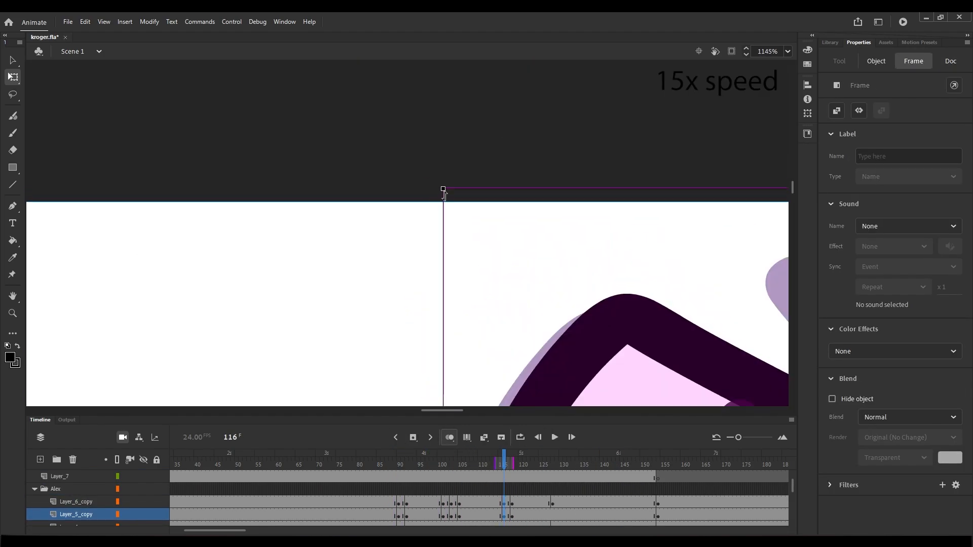
pyautogui.click(506, 465)
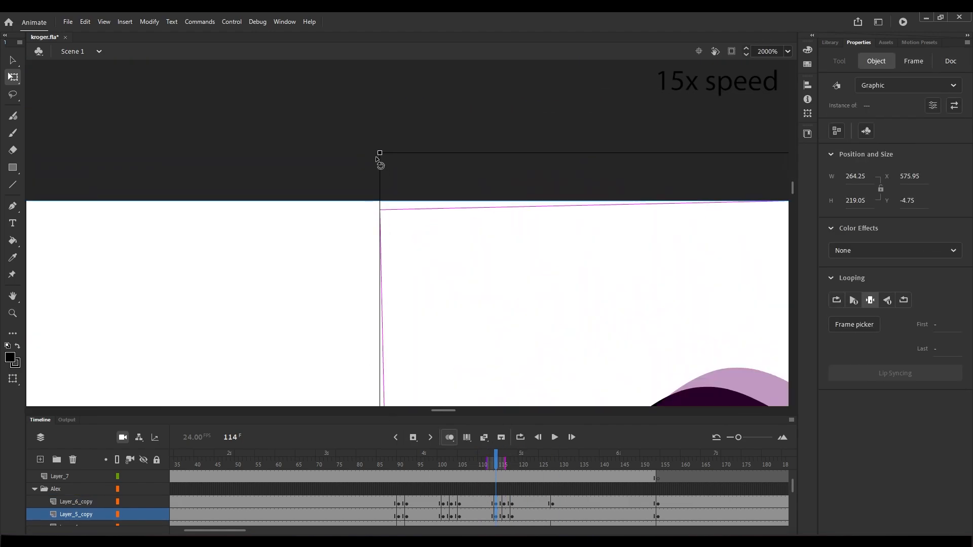
pyautogui.click(472, 465)
pyautogui.hotkey('ctrl', 's')
pyautogui.hotkey('ctrl', '-')
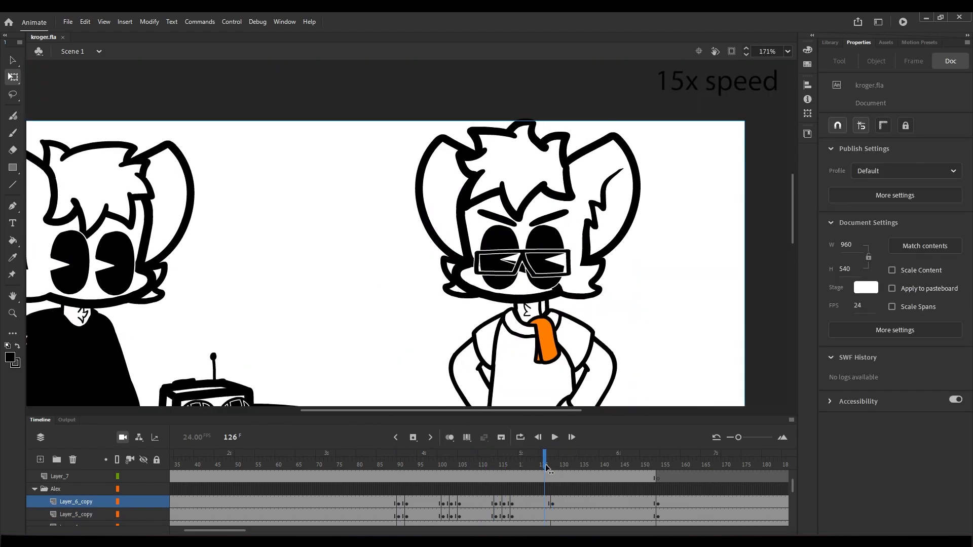
# Try frame 4 of the head symbol on the sunglasses character at frame 126 and save the file.
pyautogui.click(553, 491)
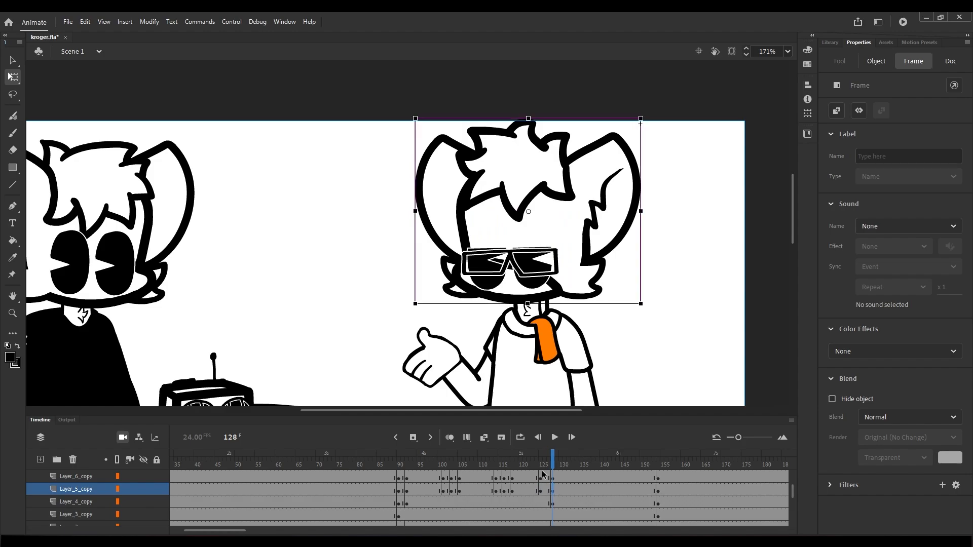
pyautogui.scroll(-1, 772, 242)
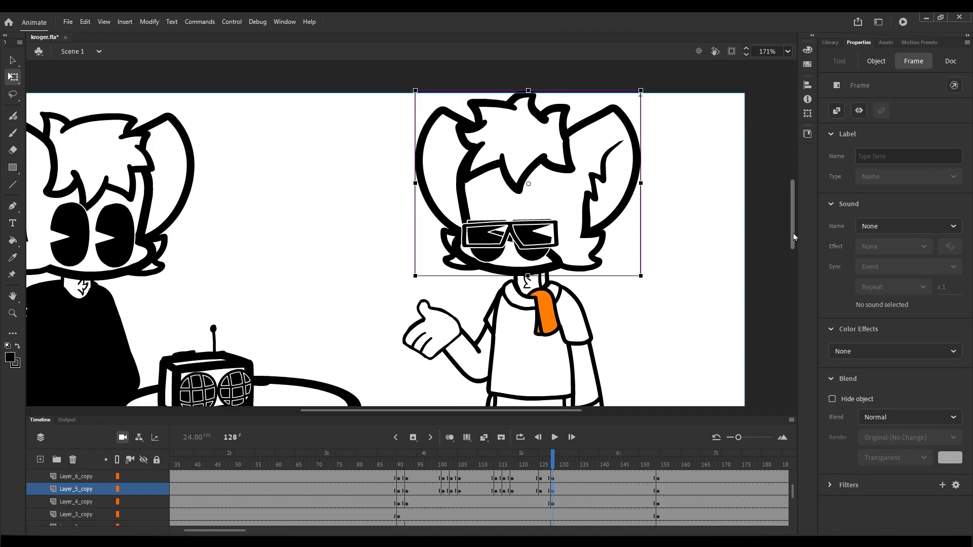
pyautogui.click(548, 488)
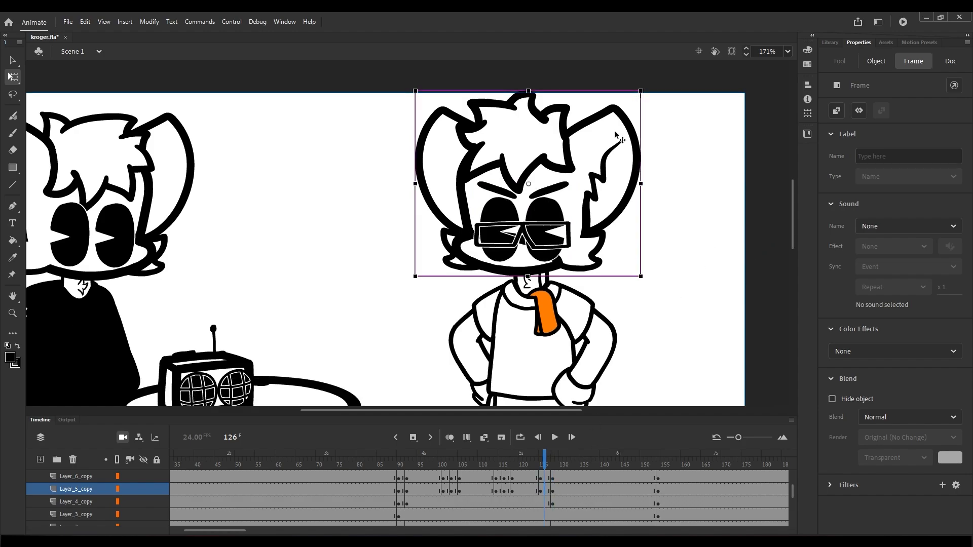
pyautogui.scroll(1, 616, 133)
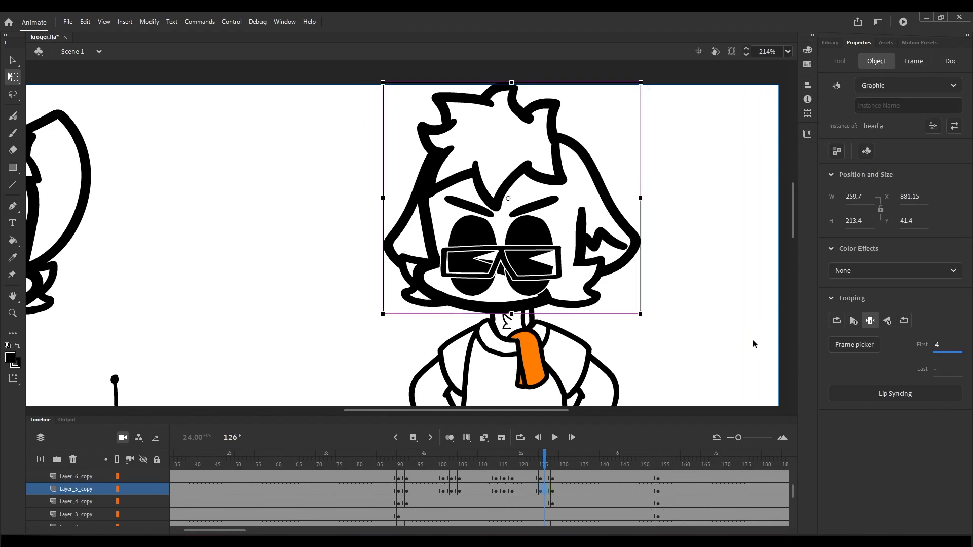
pyautogui.click(740, 336)
pyautogui.hotkey('ctrl', 's')
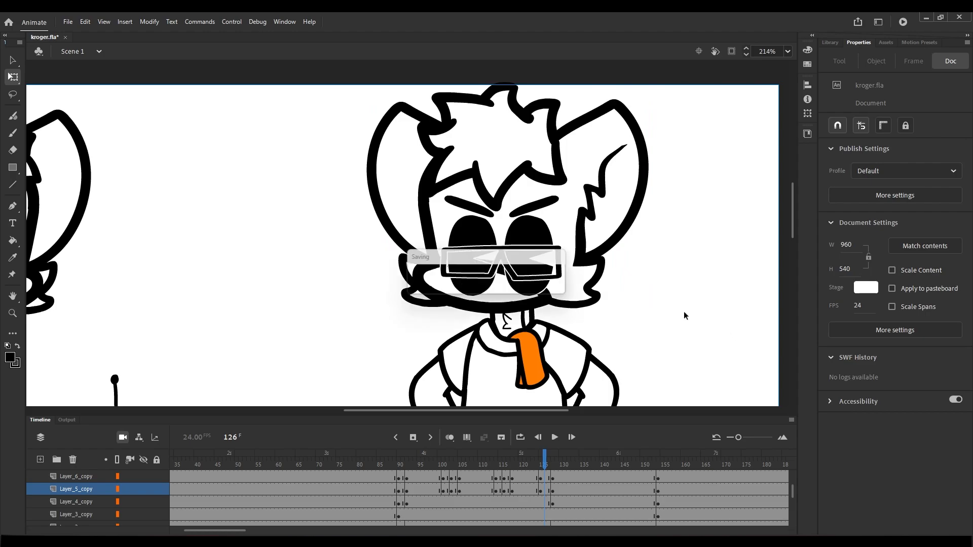
# Add keyframes for the sunglasses character's head and glasses around frames 126 to 131 on Layer_6_copy and Layer_5_copy.
pyautogui.click(550, 479)
pyautogui.click(550, 486)
pyautogui.click(550, 486)
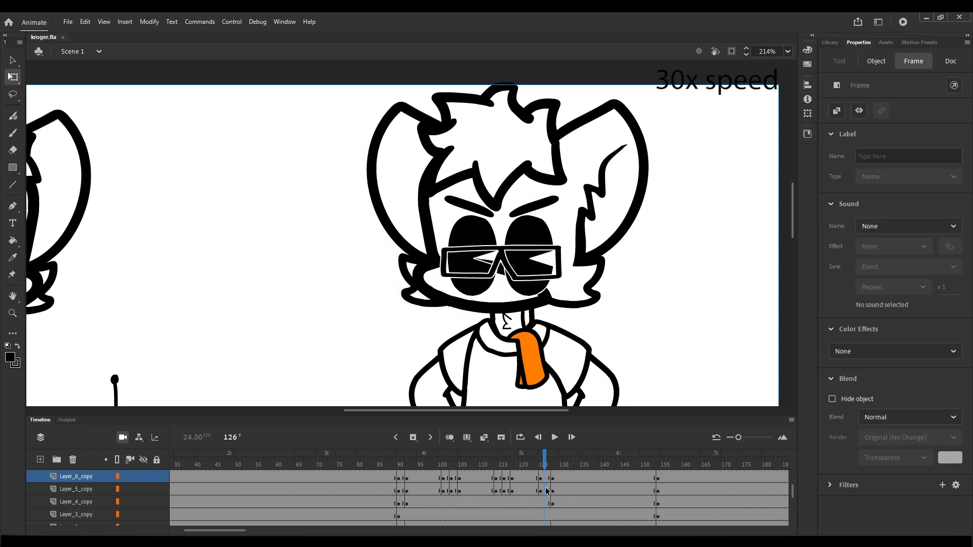
pyautogui.hotkey('alt', 'shift', 'o')
pyautogui.click(450, 437)
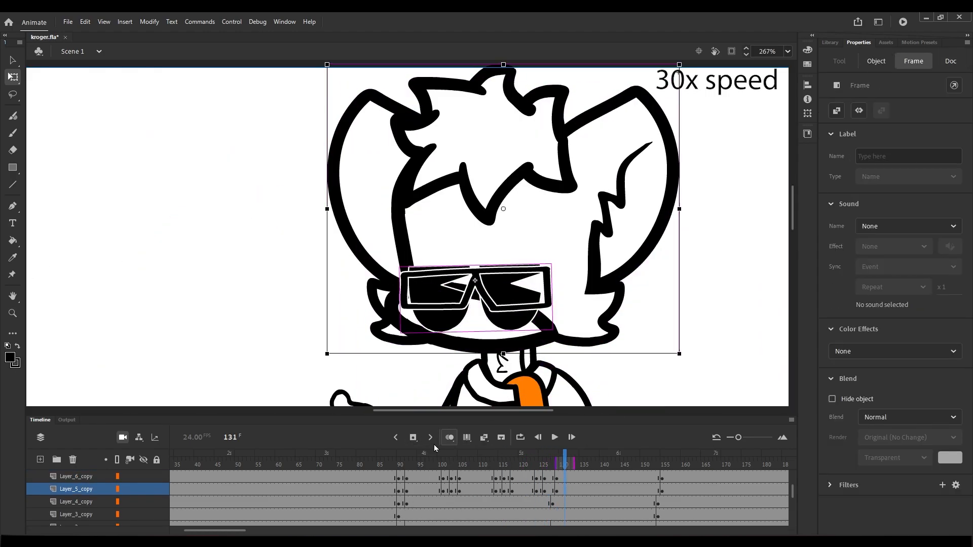
# Keyframe in-between poses of the sunglasses character's head and glasses around frames 127 to 129 with onion skinning on.
pyautogui.click(449, 438)
pyautogui.click(550, 478)
pyautogui.keyDown('shift'); pyautogui.click(550, 490); pyautogui.keyUp('shift')
pyautogui.scroll(5, 253, 232)
pyautogui.scroll(-5, 252, 231)
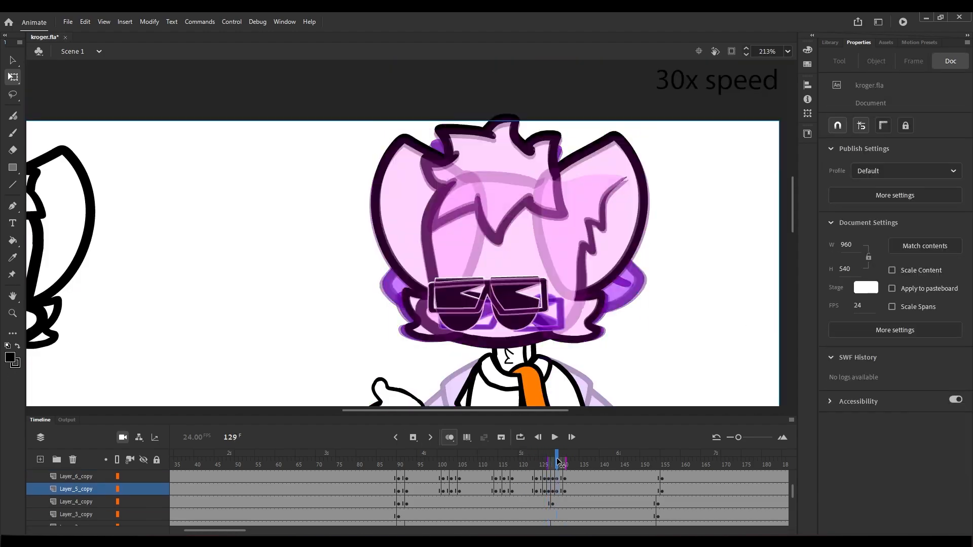
# Adjust the sunglasses character's head and glasses at frame 129, and set the head symbol's first frame to 2 at frame 124.
pyautogui.scroll(-2, 486, 255)
pyautogui.click(553, 458)
pyautogui.click(557, 478)
pyautogui.keyDown('shift'); pyautogui.click(557, 491); pyautogui.keyUp('shift')
pyautogui.click(647, 272)
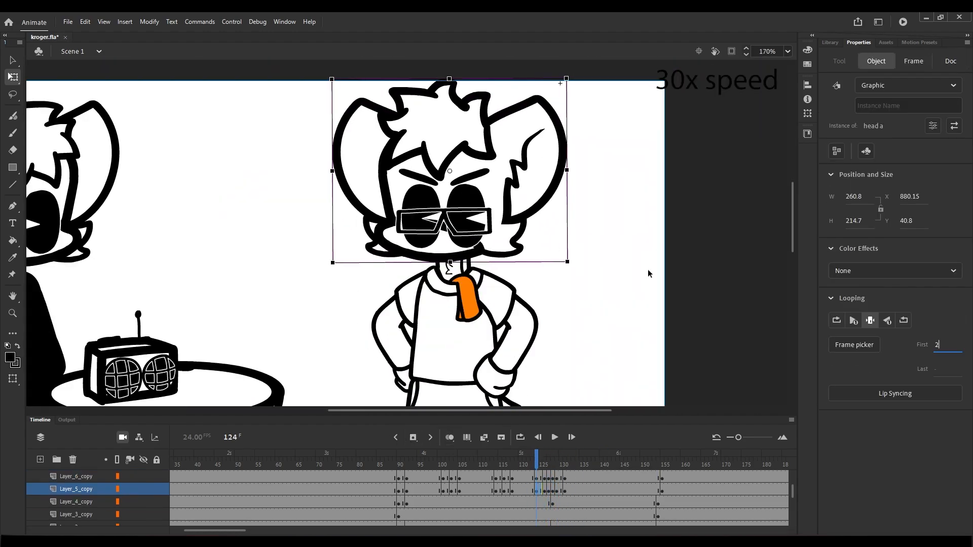
# Keyframe the sunglasses character's arms at frame 126 on Layer_2_copy and adjust the hand's pose with onion skinning on.
pyautogui.click(545, 504)
pyautogui.scroll(3, 456, 253)
pyautogui.scroll(3, 588, 70)
pyautogui.scroll(-4, 588, 72)
pyautogui.click(450, 438)
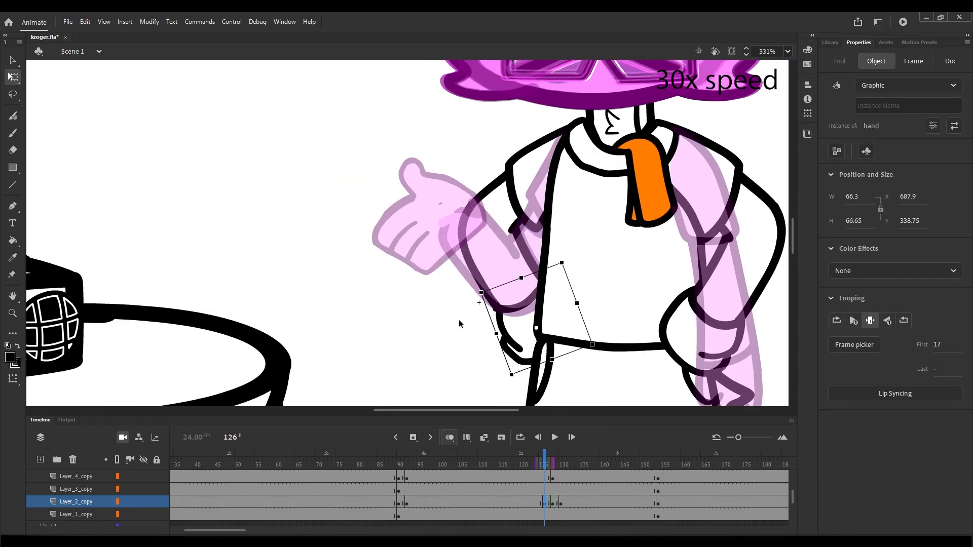
# Keyframe Layer_4_copy at frames 126 and 130 to match the sunglasses character's arm movement.
pyautogui.scroll(-3, 458, 319)
pyautogui.moveTo(545, 459); pyautogui.dragTo(483, 459)
pyautogui.click(545, 478)
pyautogui.scroll(3, 507, 254)
pyautogui.scroll(-4, 507, 254)
# Play the scene back from frame 81 to check both characters' movement.
pyautogui.moveTo(545, 459); pyautogui.dragTo(395, 467)
pyautogui.click(361, 459)
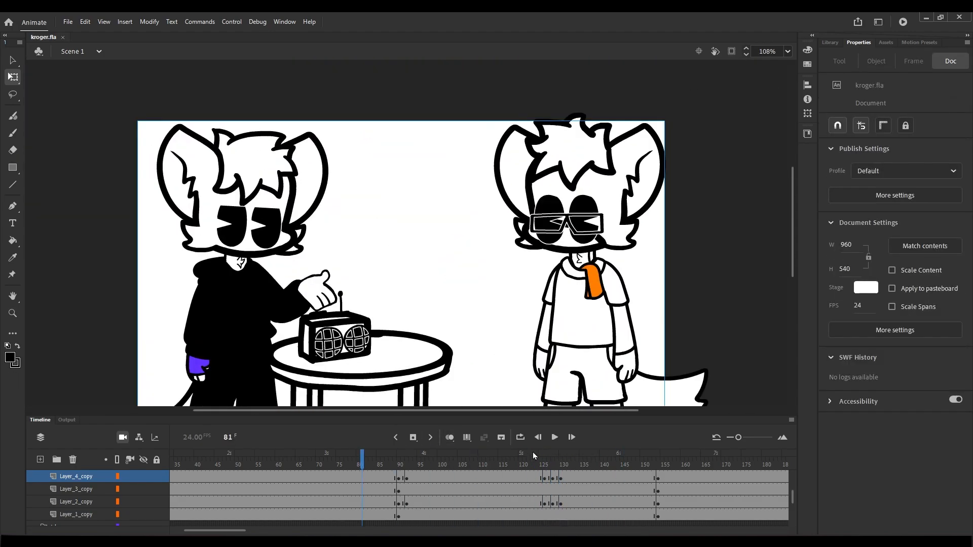
pyautogui.click(551, 444)
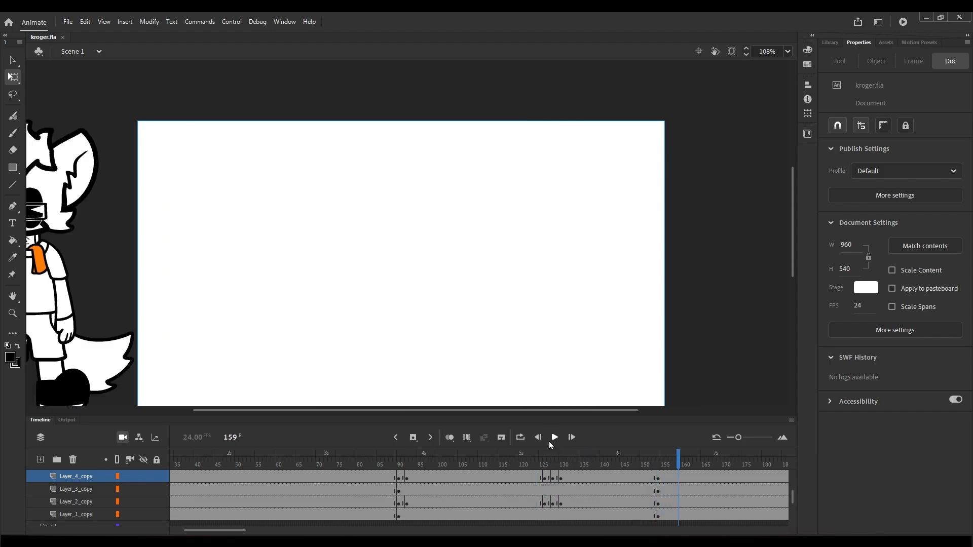
# Set up Layer_9 for a transition effect with blank keyframes at frames 132 and 150.
pyautogui.click(539, 462)
pyautogui.click(463, 489)
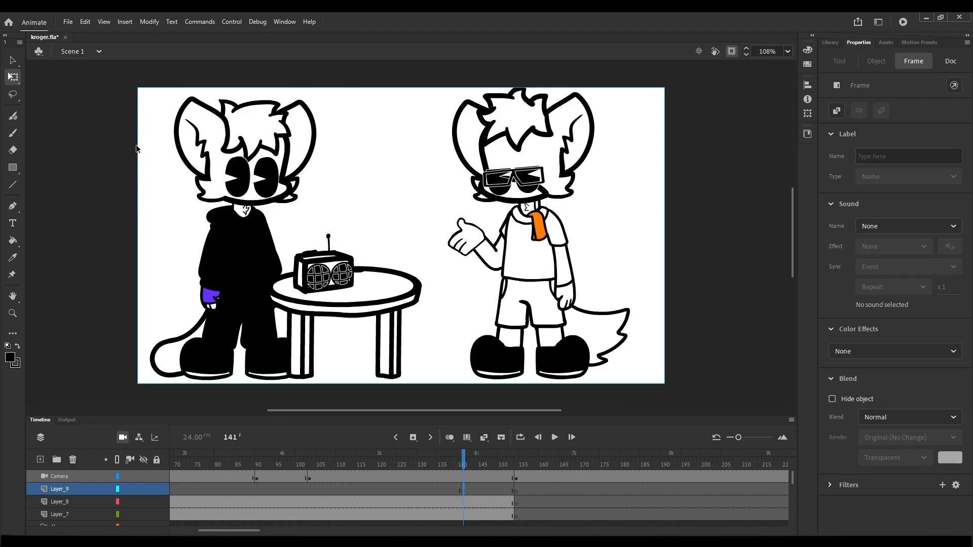
pyautogui.moveTo(461, 460); pyautogui.dragTo(514, 459)
pyautogui.moveTo(426, 489); pyautogui.dragTo(458, 486)
pyautogui.click(439, 490)
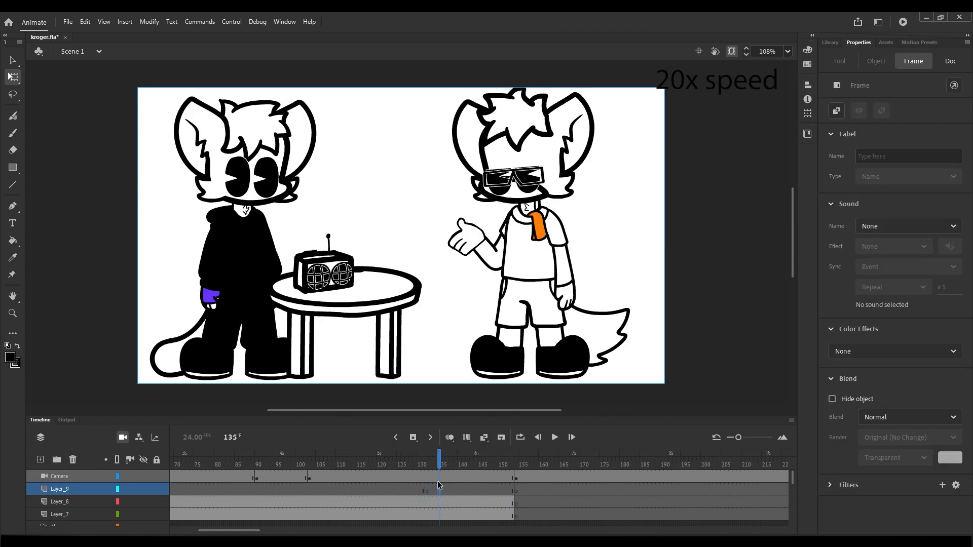
pyautogui.click(500, 489)
pyautogui.press('F7')
# Brush a large cloud outline across the stage at frame 150 on Layer_9 and fill it.
pyautogui.click(13, 116)
pyautogui.moveTo(99, 388); pyautogui.dragTo(178, 71)
pyautogui.hotkey('ctrl', 'z')
pyautogui.moveTo(137, 386); pyautogui.dragTo(384, 86)
pyautogui.press('q')
pyautogui.scroll(4, 363, 239)
pyautogui.click(13, 116)
pyautogui.moveTo(161, 366)
pyautogui.mouseDown()
pyautogui.moveTo(346, 92)
pyautogui.moveTo(161, 366)
pyautogui.mouseUp()
pyautogui.click(12, 241)
pyautogui.click(172, 244)
# Draw and fill the small starting cloud puffs at frames 134 to 138 on Layer_9 using onion skinning.
pyautogui.click(435, 489)
pyautogui.moveTo(319, 159)
pyautogui.mouseDown()
pyautogui.moveTo(332, 180)
pyautogui.moveTo(397, 203)
pyautogui.moveTo(310, 231)
pyautogui.mouseUp()
pyautogui.click(449, 437)
pyautogui.click(435, 489)
pyautogui.click(451, 490)
pyautogui.click(13, 240)
pyautogui.click(355, 218)
pyautogui.click(443, 489)
pyautogui.click(449, 438)
pyautogui.click(13, 116)
# Insert a blank keyframe at frame 142 on Layer_9 and fill the cloud drawings with the paint bucket.
pyautogui.click(468, 490)
pyautogui.press('F7')
pyautogui.click(10, 358)
pyautogui.click(13, 241)
pyautogui.click(338, 245)
pyautogui.click(17, 345)
pyautogui.click(368, 210)
pyautogui.click(13, 116)
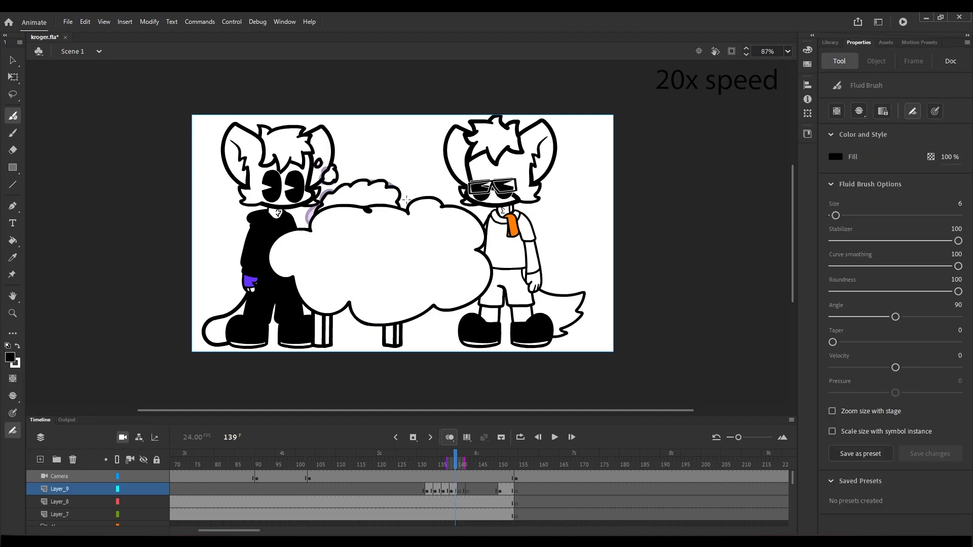
# Draw the expanded cloud outline at frame 140 on Layer_9 and fill it.
pyautogui.click(459, 489)
pyautogui.moveTo(406, 195); pyautogui.dragTo(459, 194)
pyautogui.click(12, 241)
pyautogui.click(355, 254)
# Draw a larger cloud outline around both characters at frame 142 on Layer_9 and fill it.
pyautogui.moveTo(340, 175); pyautogui.dragTo(429, 163)
pyautogui.moveTo(354, 372); pyautogui.dragTo(404, 365)
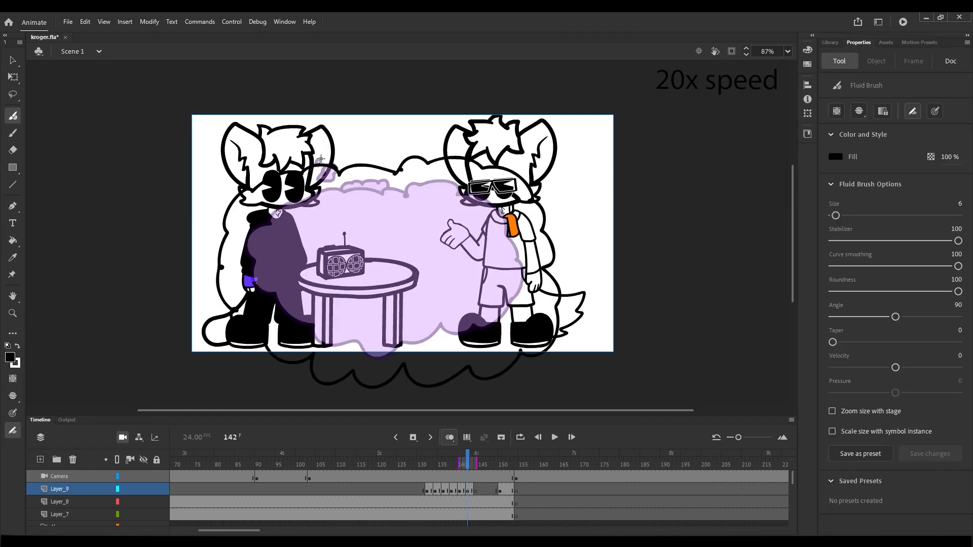
pyautogui.click(13, 241)
pyautogui.click(375, 229)
pyautogui.click(476, 489)
pyautogui.click(13, 241)
# Delay the cloud on Layer_9 by two frames and play the transition back from frame 119.
pyautogui.click(423, 489)
pyautogui.press('F5')
pyautogui.press('F5')
pyautogui.click(374, 464)
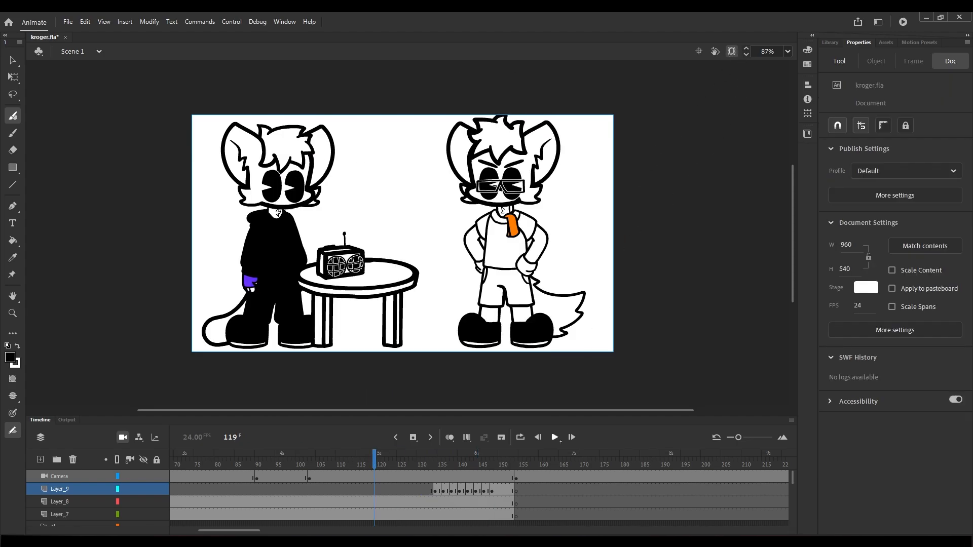
pyautogui.click(554, 437)
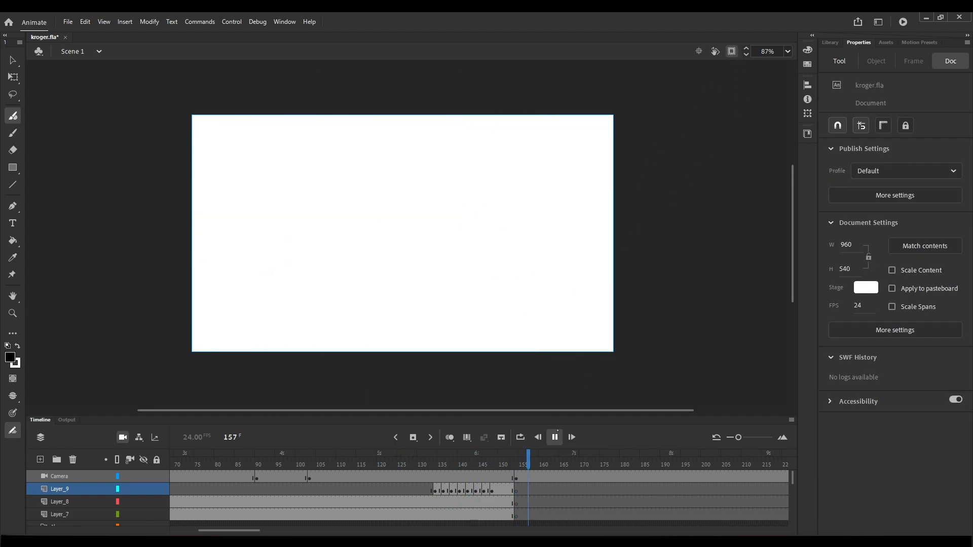
# Compress the cloud keyframes on Layer_9 to single-frame spacing from frame 134 to frame 141.
pyautogui.click(439, 489)
pyautogui.click(487, 492)
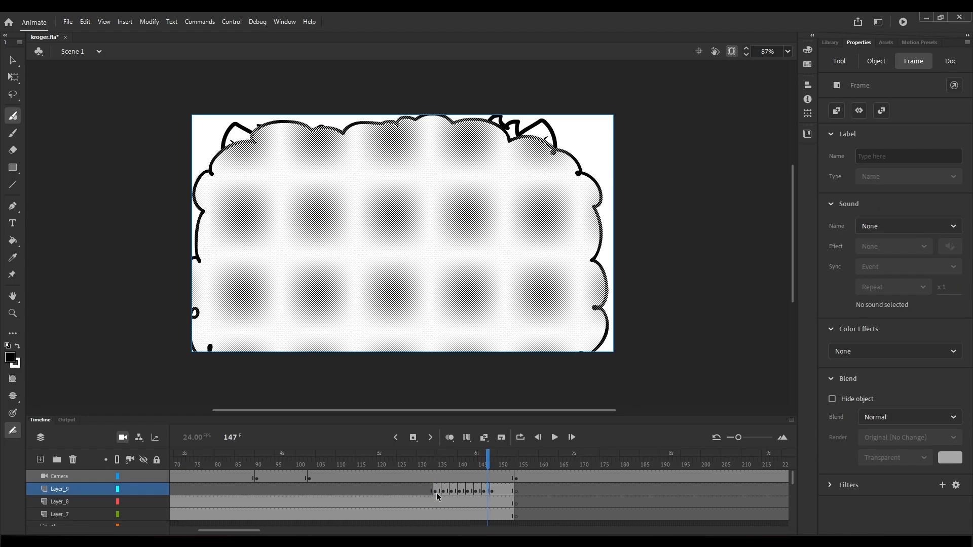
pyautogui.keyDown('shift'); pyautogui.click(438, 493); pyautogui.keyUp('shift')
pyautogui.moveTo(489, 491); pyautogui.dragTo(472, 494)
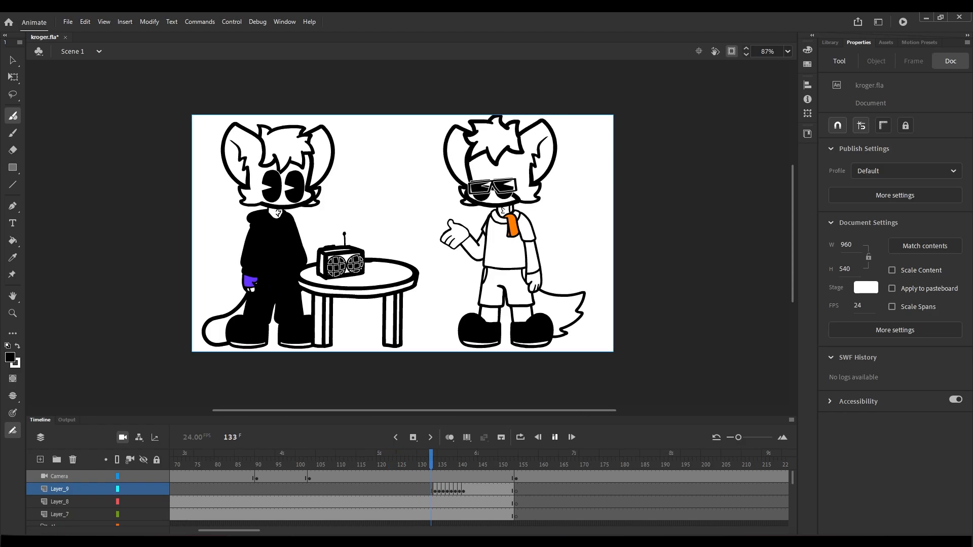
# Play back the faster cloud and shift its keyframes on Layer_9 to start at frame 139.
pyautogui.click(554, 438)
pyautogui.click(468, 459)
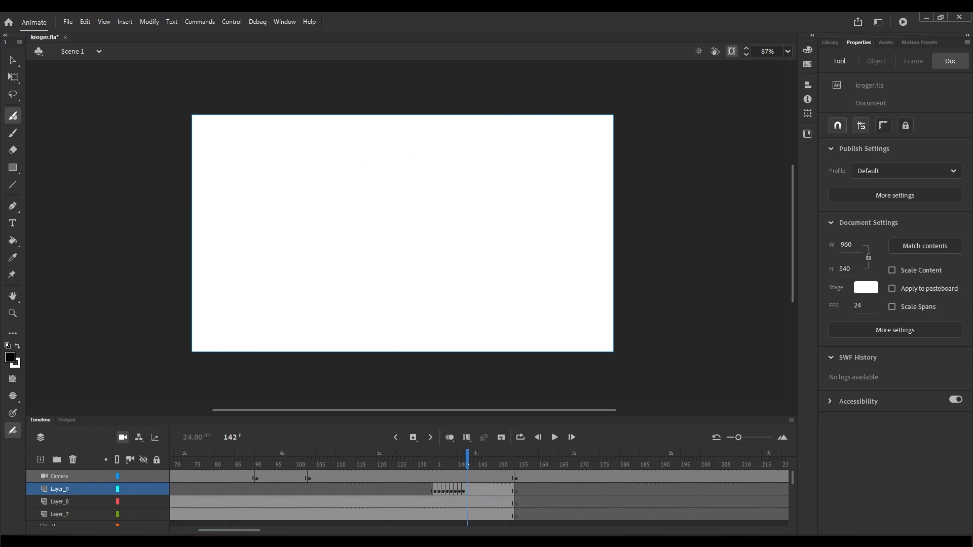
pyautogui.click(467, 489)
pyautogui.click(465, 490)
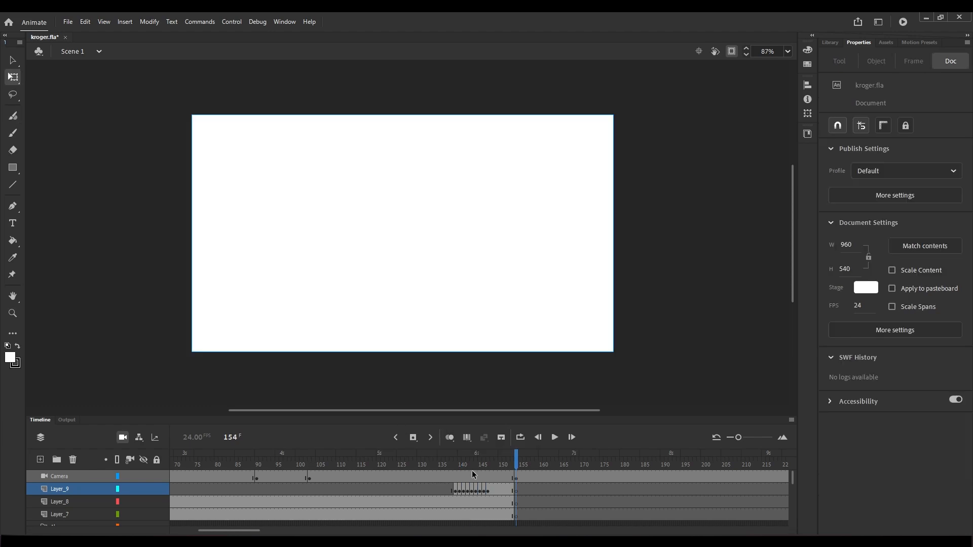
# Move the whole sunglasses character from the pasteboard onto the stage at frame 154.
pyautogui.scroll(-3, 508, 486)
pyautogui.click(517, 490)
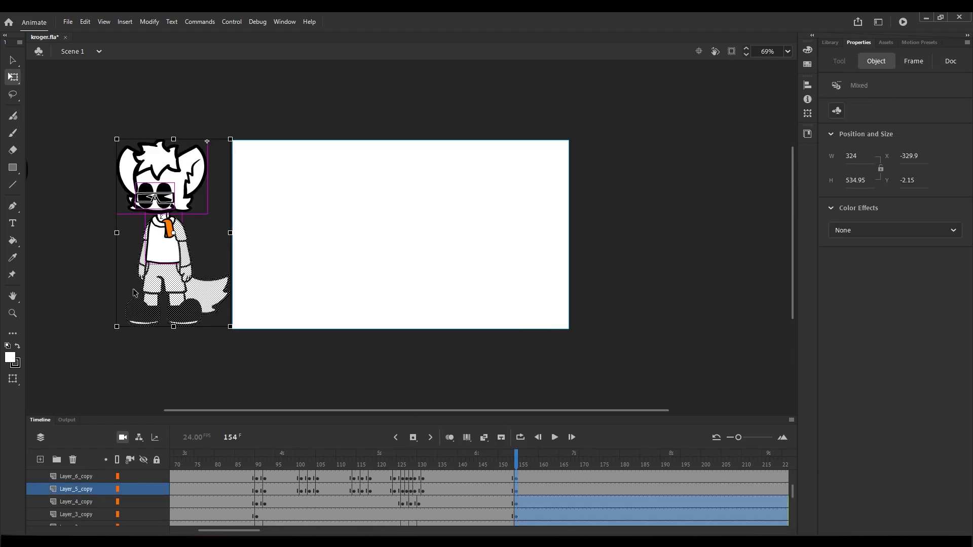
pyautogui.moveTo(170, 269); pyautogui.dragTo(427, 274)
pyautogui.scroll(-4, 446, 231)
pyautogui.scroll(5, 321, 228)
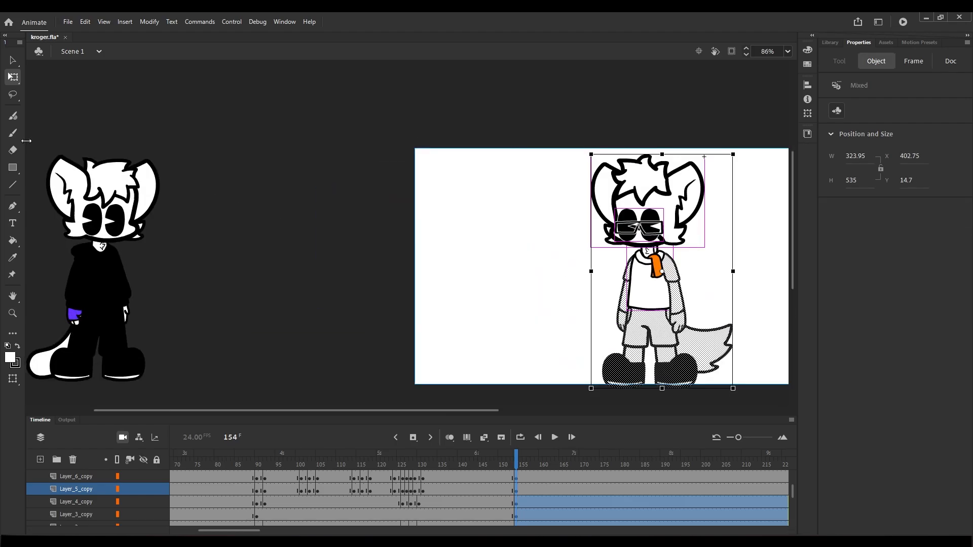
pyautogui.scroll(-2, 412, 205)
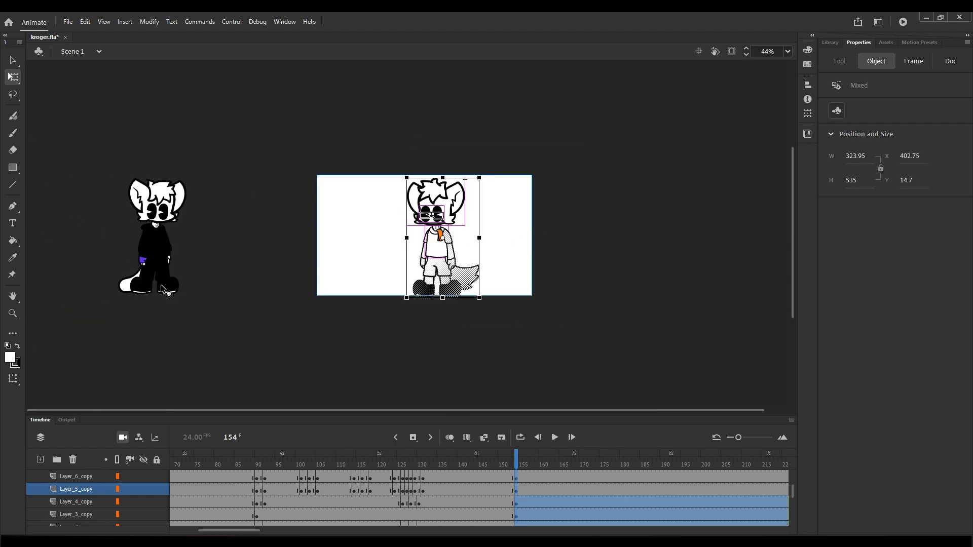
# Zoom the camera out to 85% and reposition it so the full sunglasses character sits comfortably in the shot at frame 154.
pyautogui.scroll(6, 482, 228)
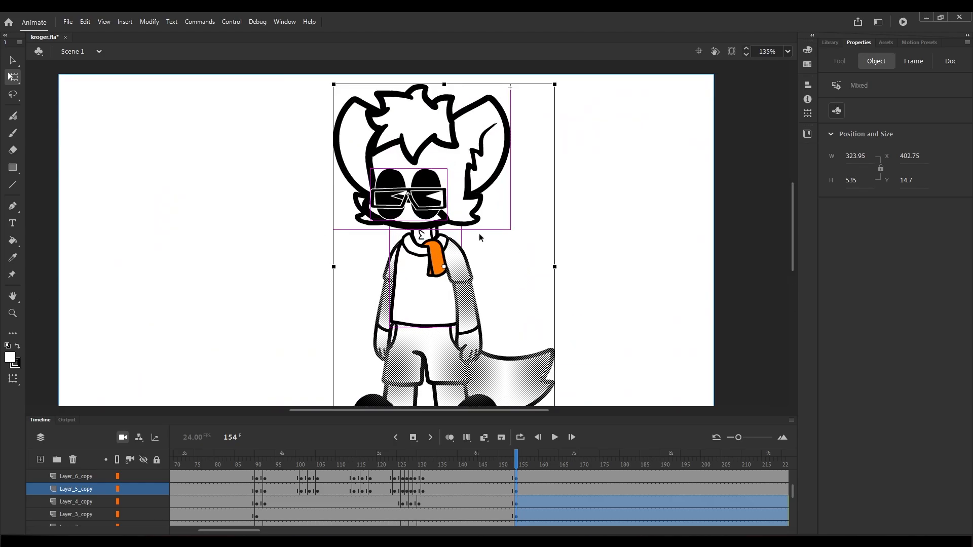
pyautogui.click(418, 211)
pyautogui.moveTo(418, 211); pyautogui.dragTo(424, 214)
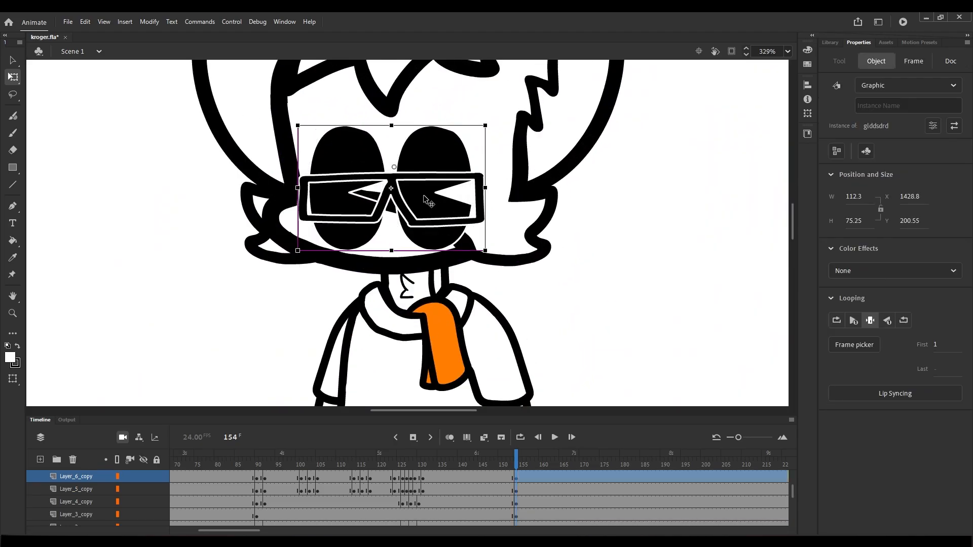
pyautogui.scroll(-2, 425, 196)
pyautogui.scroll(-4, 468, 190)
pyautogui.hotkey('ctrl', 'a')
pyautogui.press('c')
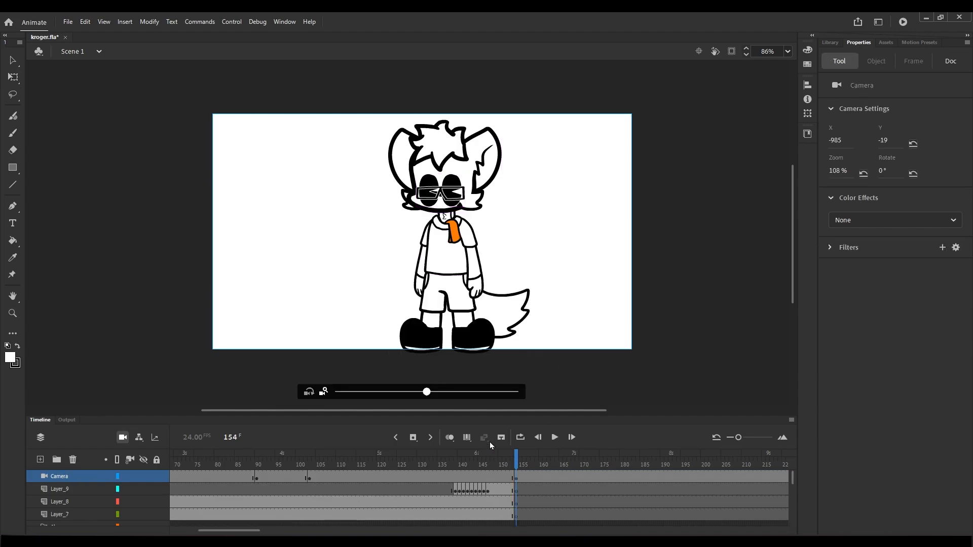
pyautogui.moveTo(426, 393); pyautogui.dragTo(405, 392)
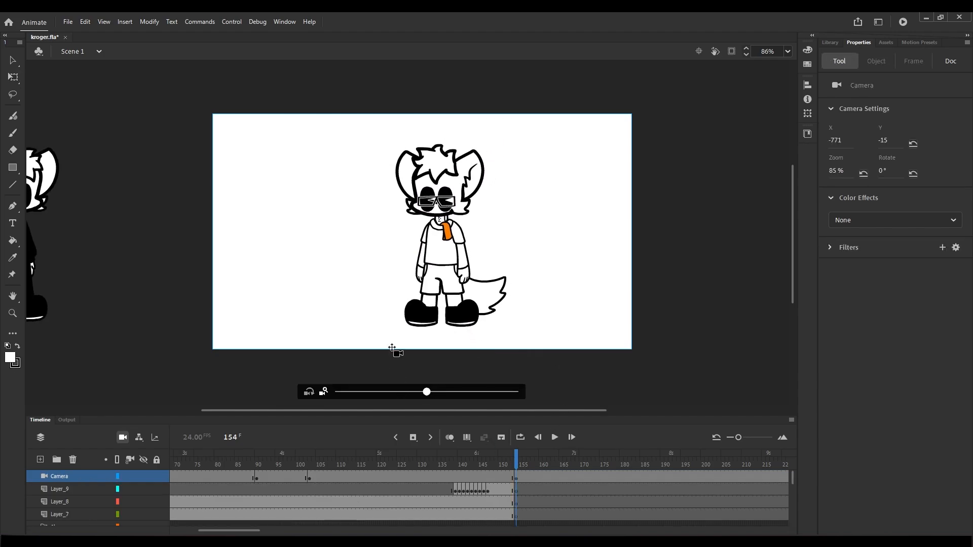
pyautogui.moveTo(380, 303); pyautogui.dragTo(398, 311)
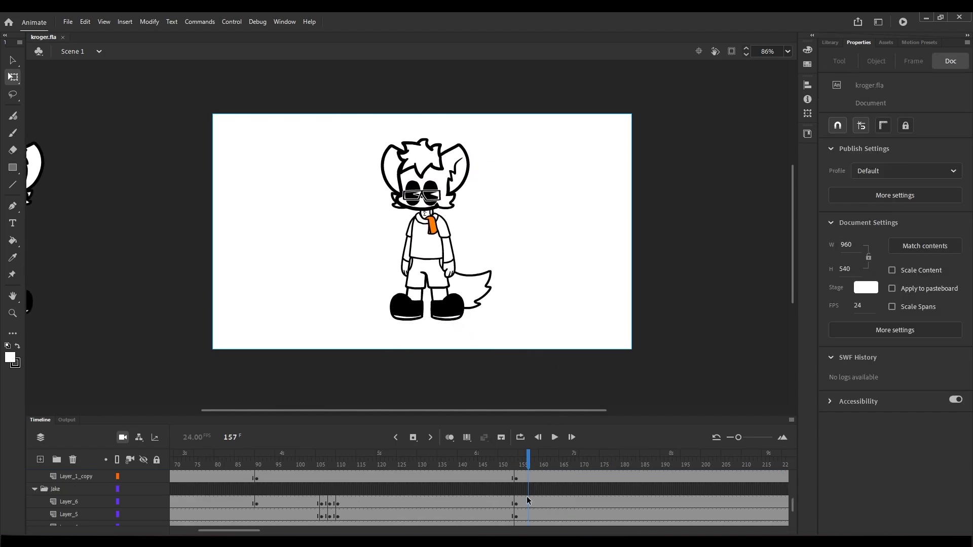
# Add keyframes across all the Alex layers at frame 158.
pyautogui.scroll(1, 527, 500)
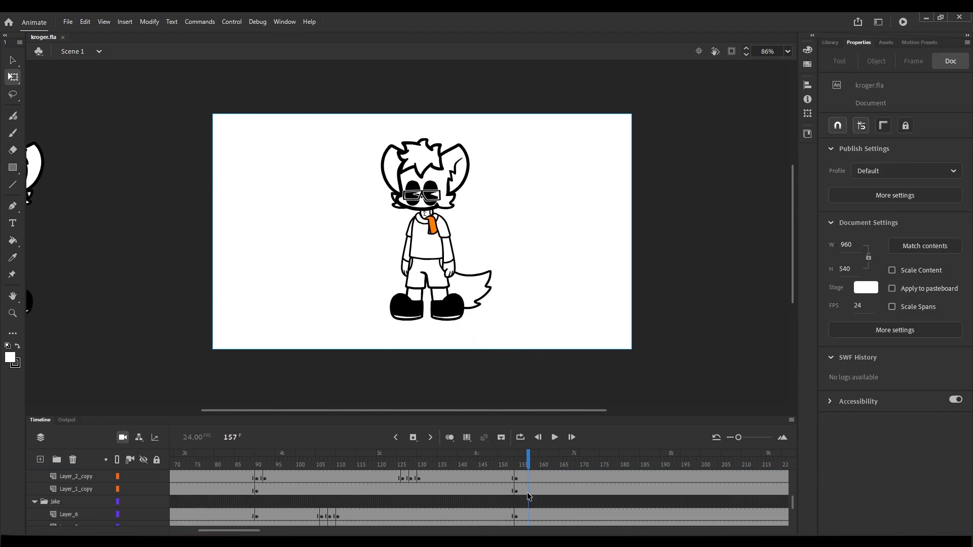
pyautogui.click(531, 492)
pyautogui.scroll(2, 544, 499)
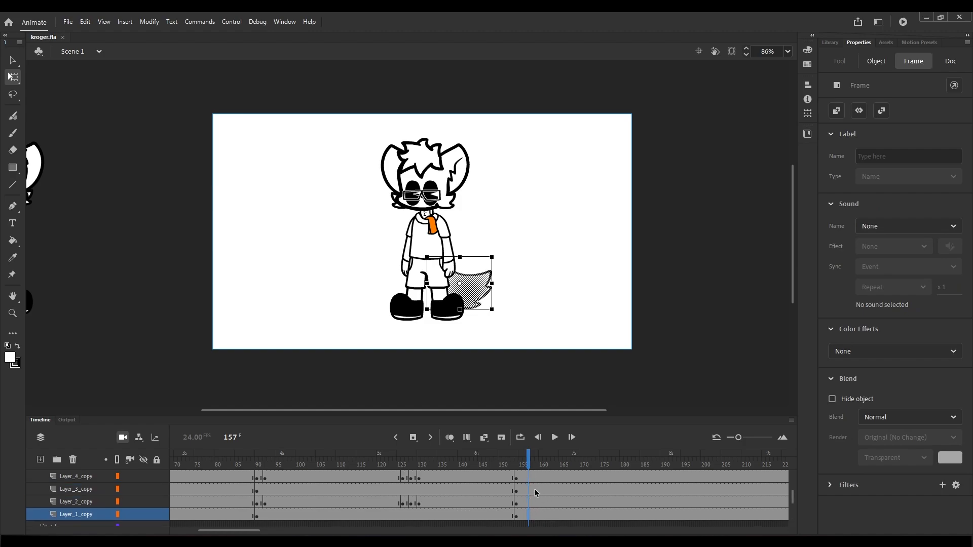
pyautogui.click(517, 471)
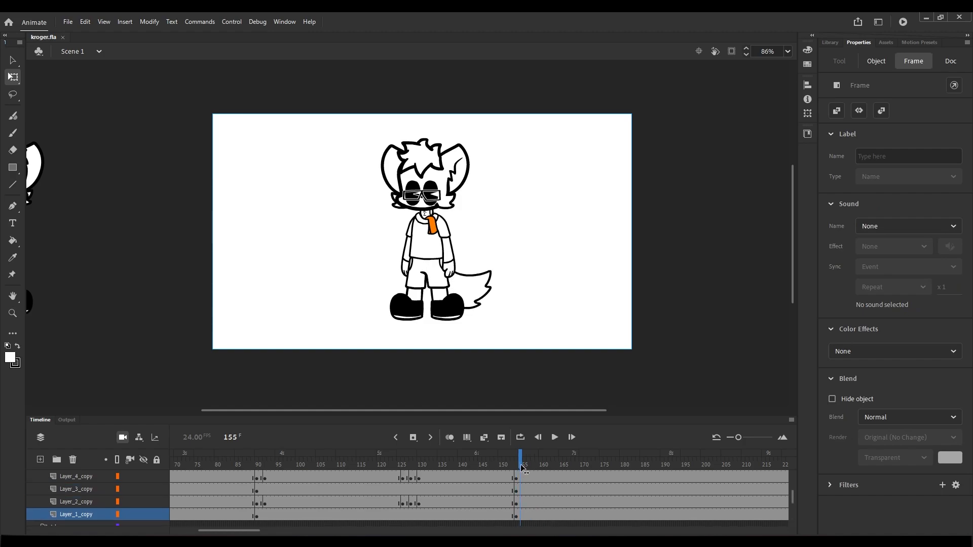
pyautogui.moveTo(521, 469); pyautogui.dragTo(542, 468)
pyautogui.click(532, 516)
pyautogui.scroll(4, 532, 516)
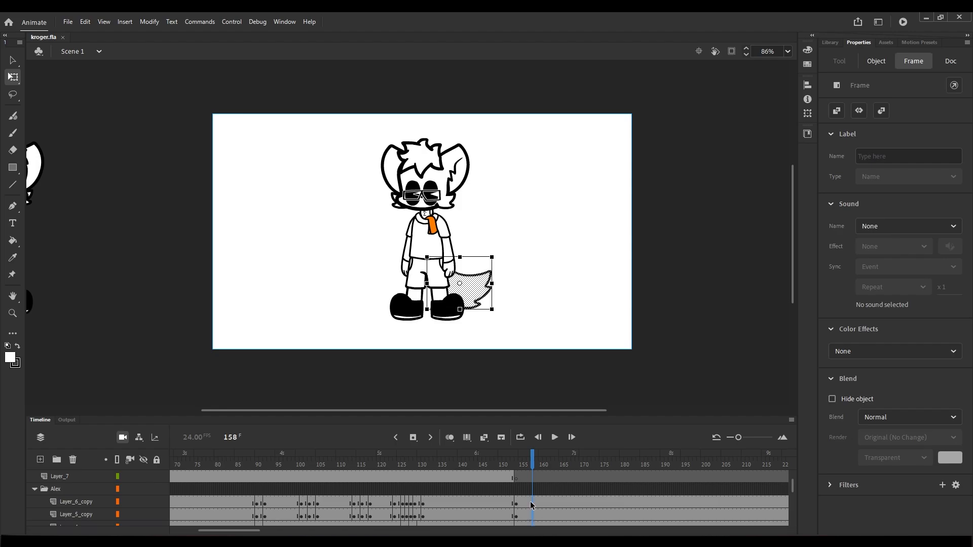
pyautogui.keyDown('shift'); pyautogui.click(531, 505); pyautogui.keyUp('shift')
# Add keyframes across all the Alex layers at frame 155.
pyautogui.scroll(-10, 530, 505)
pyautogui.click(520, 494)
pyautogui.scroll(3, 521, 494)
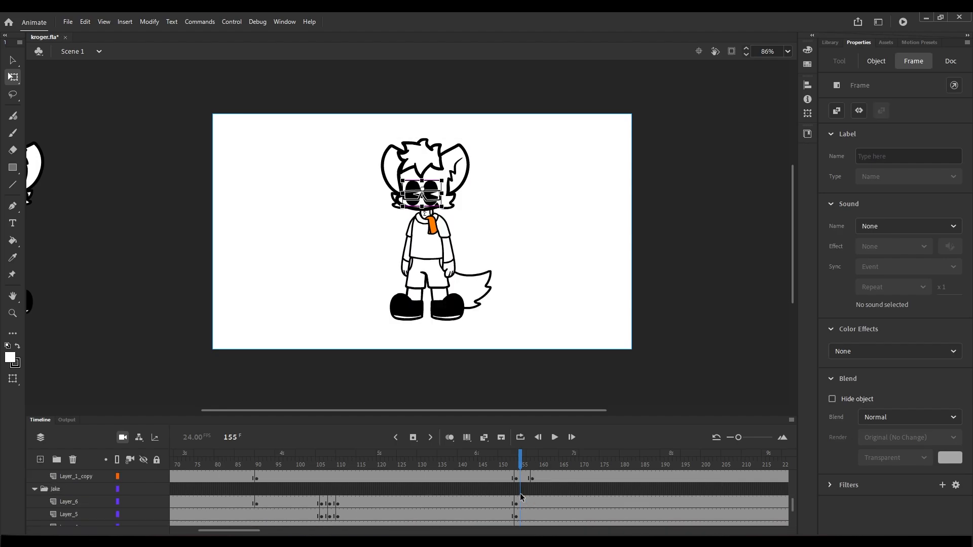
pyautogui.keyDown('shift'); pyautogui.click(520, 484); pyautogui.keyUp('shift')
# Squash the whole sunglasses character at frame 154 to about 614.6 wide by 208.6 high with onion skinning as a guide.
pyautogui.click(516, 481)
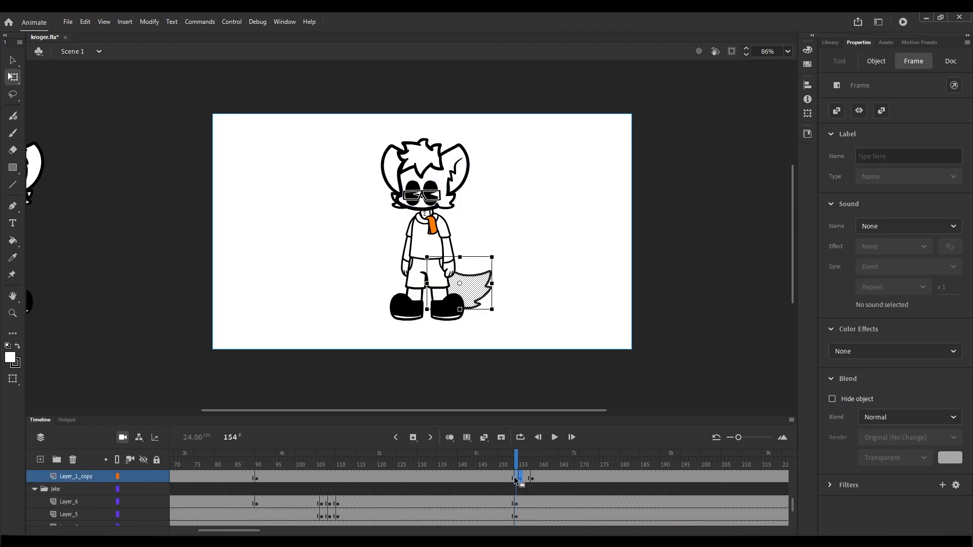
pyautogui.scroll(5, 517, 481)
pyautogui.keyDown('shift'); pyautogui.click(516, 503); pyautogui.keyUp('shift')
pyautogui.click(450, 438)
pyautogui.moveTo(436, 229); pyautogui.dragTo(430, 321)
pyautogui.moveTo(436, 138); pyautogui.dragTo(448, 232)
pyautogui.moveTo(382, 275); pyautogui.dragTo(313, 275)
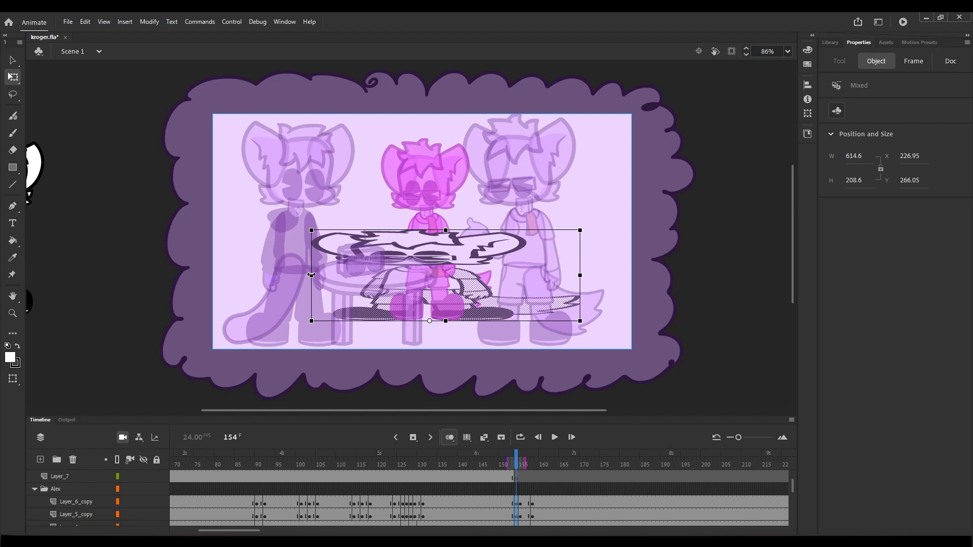
pyautogui.click(301, 235)
pyautogui.click(449, 437)
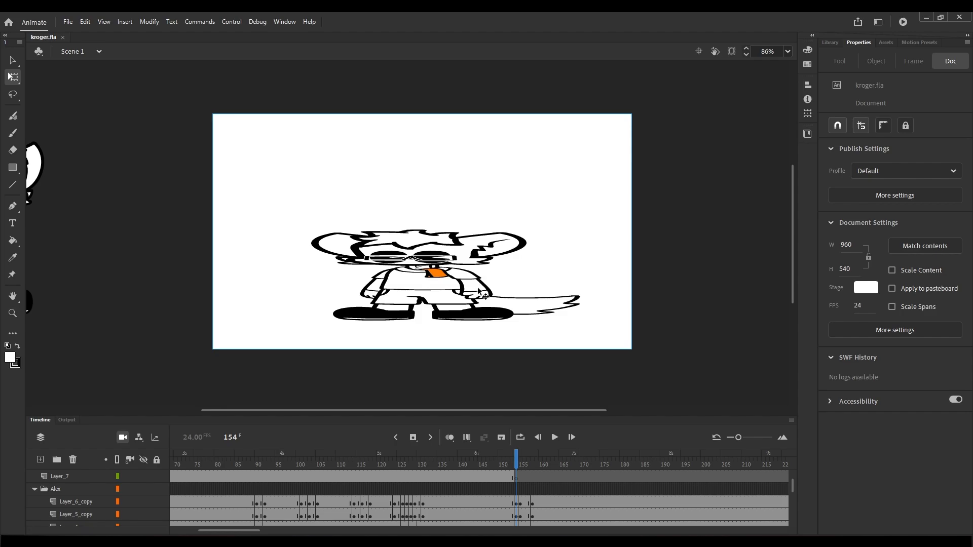
# Skew the squashed character's arm on the side away from the tail outward at frame 154 and save the file.
pyautogui.scroll(5, 465, 286)
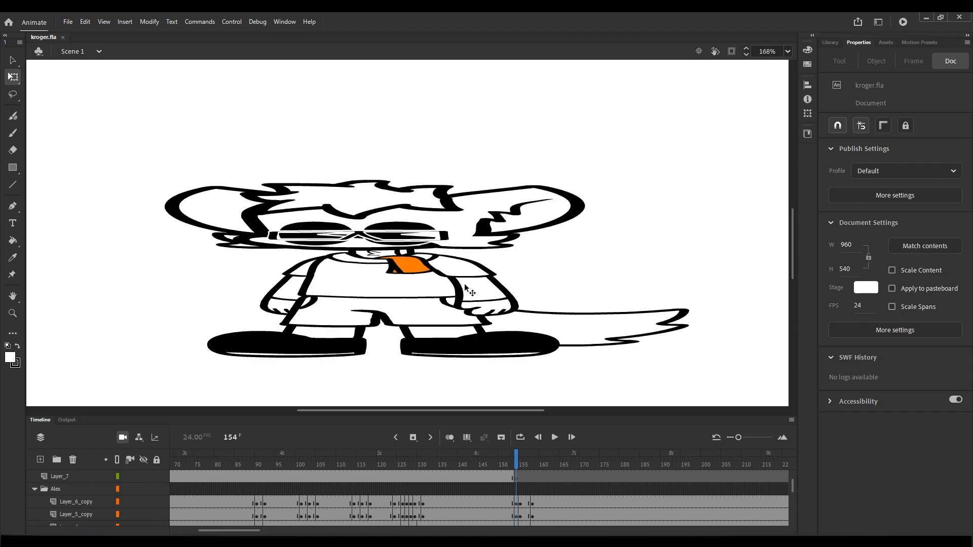
pyautogui.click(463, 278)
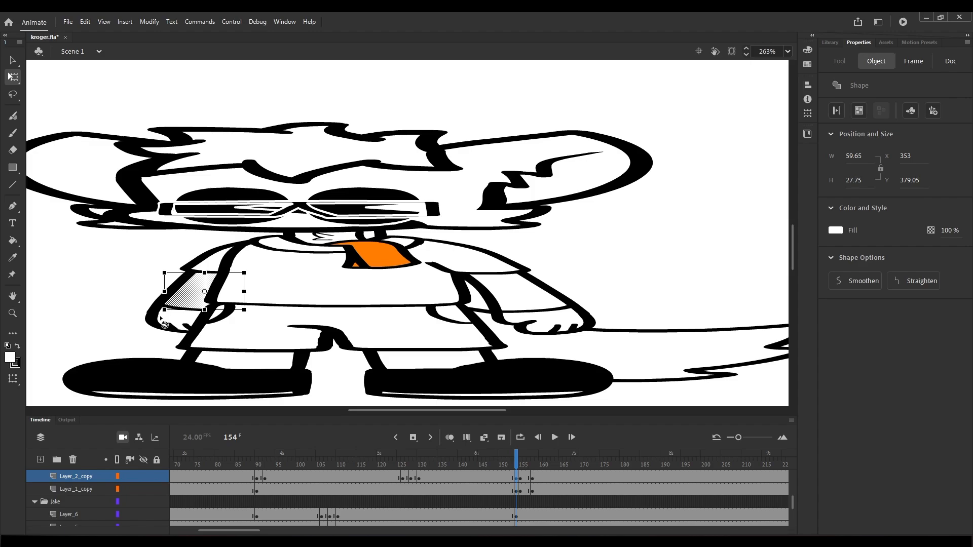
pyautogui.keyDown('shift'); pyautogui.click(170, 321); pyautogui.keyUp('shift')
pyautogui.keyDown('shift'); pyautogui.click(148, 319); pyautogui.keyUp('shift')
pyautogui.keyDown('shift'); pyautogui.click(222, 271); pyautogui.keyUp('shift')
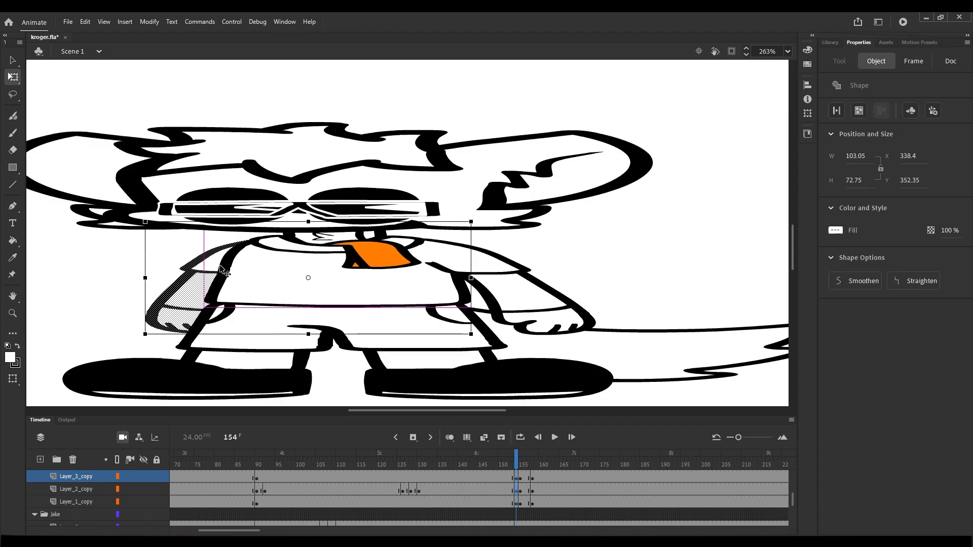
pyautogui.keyDown('shift'); pyautogui.click(222, 270); pyautogui.keyUp('shift')
pyautogui.keyDown('shift'); pyautogui.click(207, 268); pyautogui.keyUp('shift')
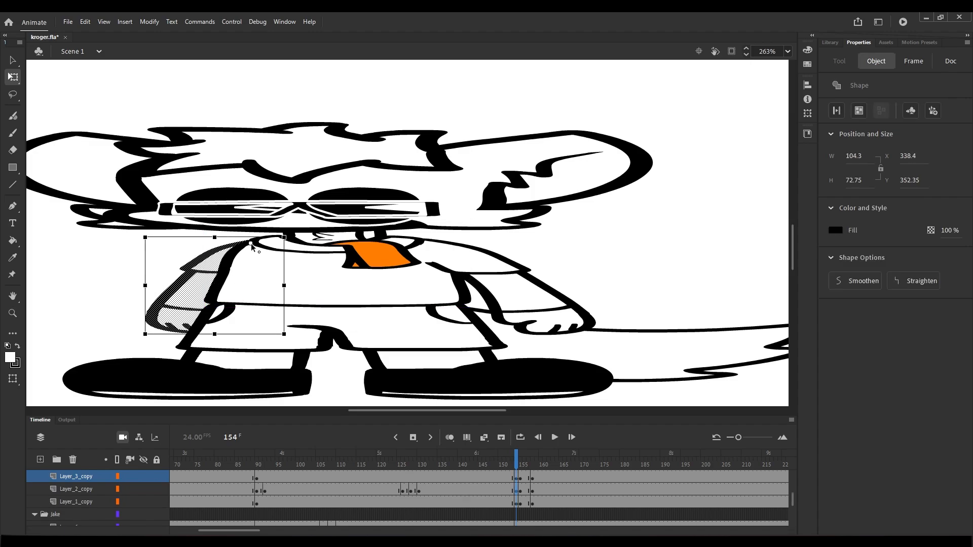
pyautogui.moveTo(179, 335); pyautogui.dragTo(127, 337)
pyautogui.click(527, 291)
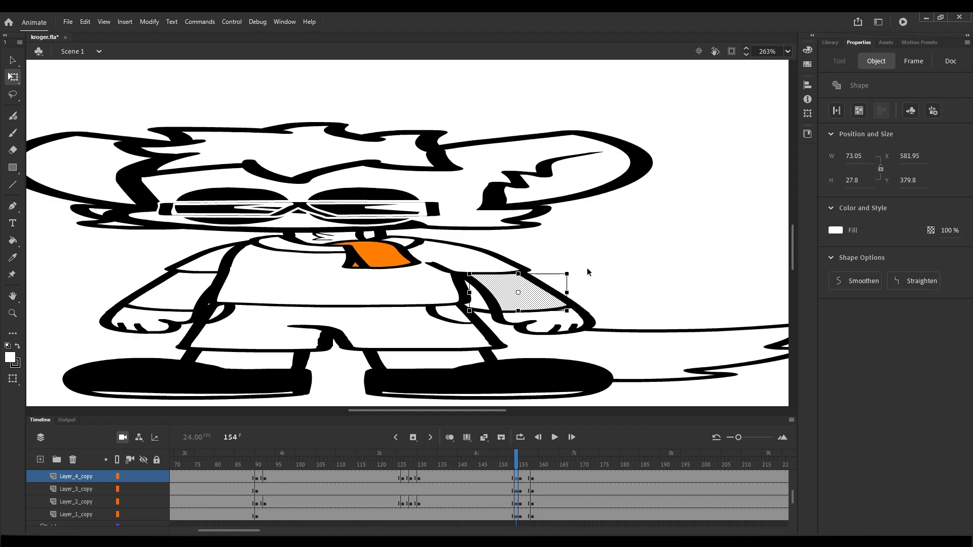
pyautogui.click(588, 272)
pyautogui.scroll(-3, 507, 263)
pyautogui.hotkey('ctrl', 's')
pyautogui.scroll(-3, 438, 223)
pyautogui.scroll(2, 438, 224)
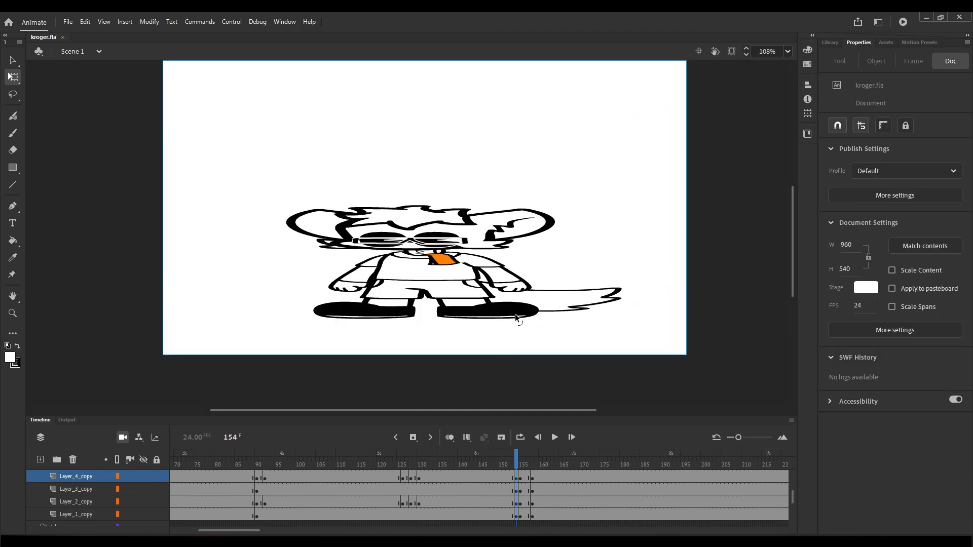
# Stretch the whole character upward to a height of 480 at frame 155 with onion skinning as a guide.
pyautogui.click(554, 310)
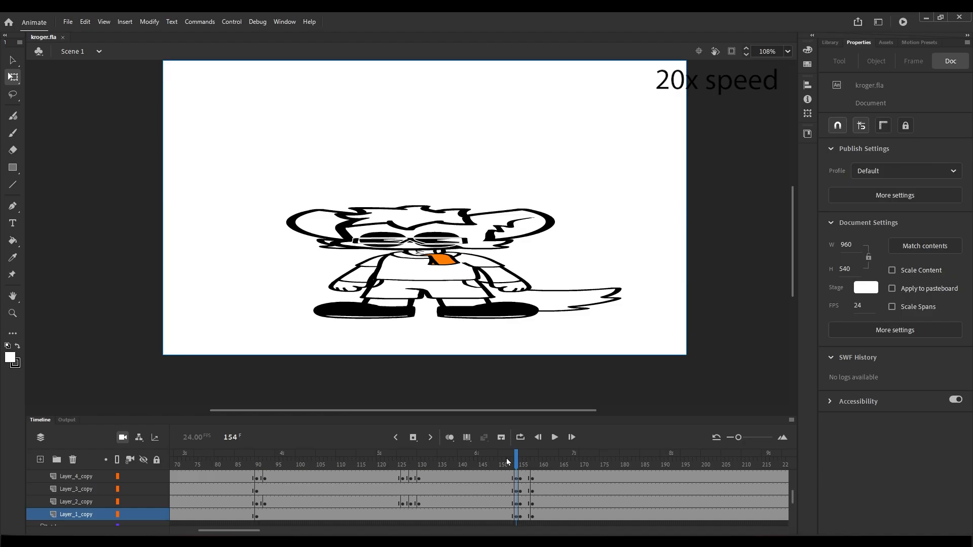
pyautogui.click(531, 508)
pyautogui.click(450, 437)
pyautogui.moveTo(442, 90); pyautogui.dragTo(446, 60)
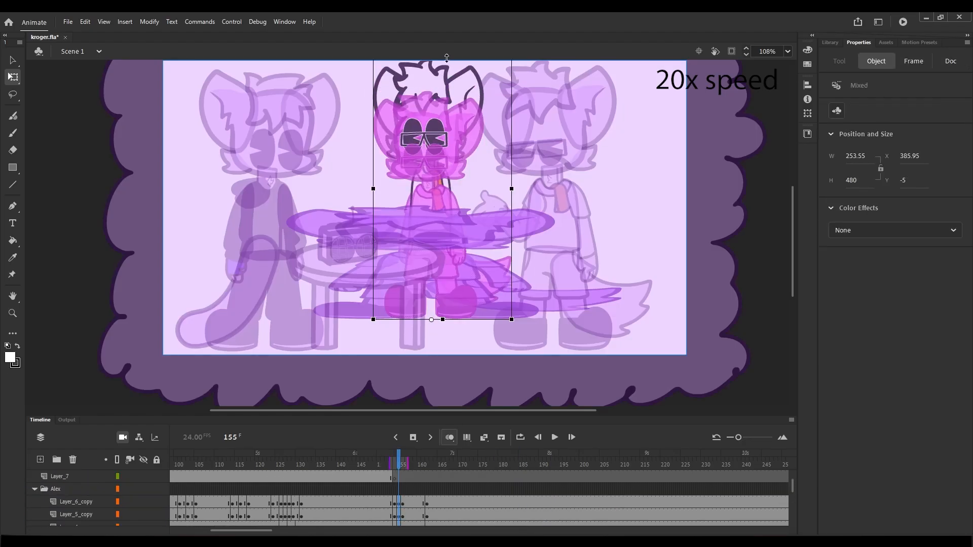
pyautogui.click(450, 437)
# Add keyframes on the Alex layers at frame 158 for the settling pose, with onion skinning as a guide.
pyautogui.click(409, 485)
pyautogui.scroll(3, 409, 494)
pyautogui.click(449, 438)
pyautogui.press('F6')
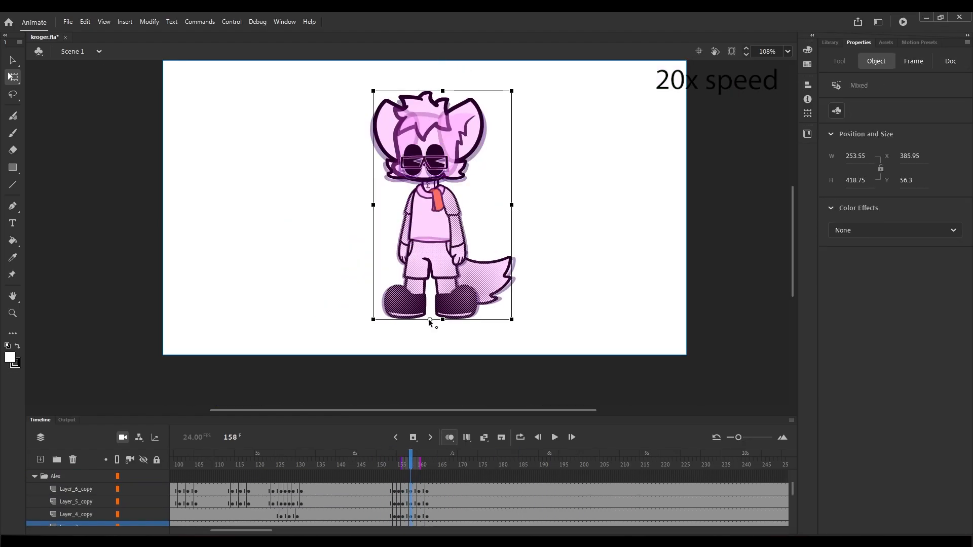
pyautogui.scroll(10, 370, 291)
pyautogui.scroll(-10, 370, 290)
# Compare the character's pose at frame 160 with its neighbouring frames and play back the squash-and-stretch bounce.
pyautogui.click(419, 492)
pyautogui.scroll(10, 475, 160)
pyautogui.scroll(-10, 475, 160)
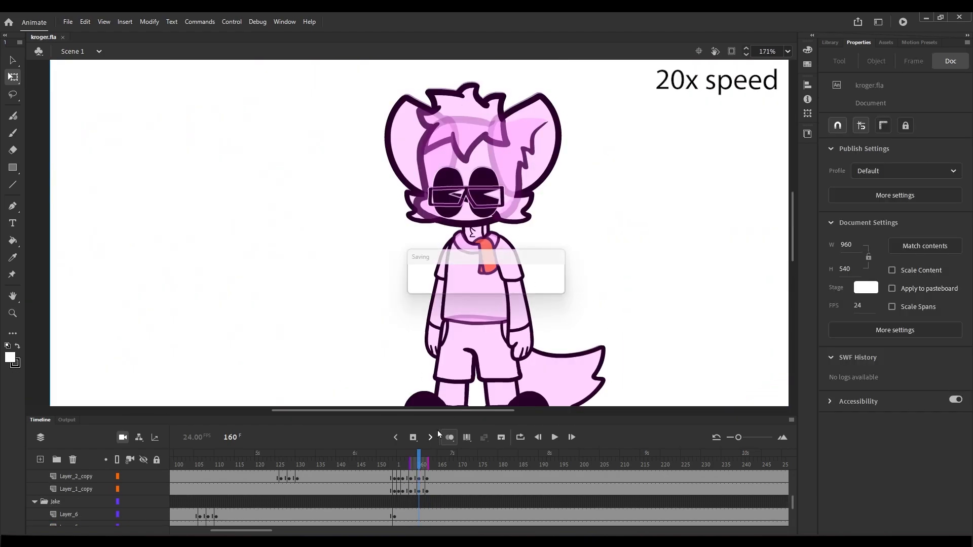
pyautogui.scroll(3, 419, 495)
pyautogui.click(419, 503)
pyautogui.scroll(-4, 448, 282)
pyautogui.scroll(8, 448, 282)
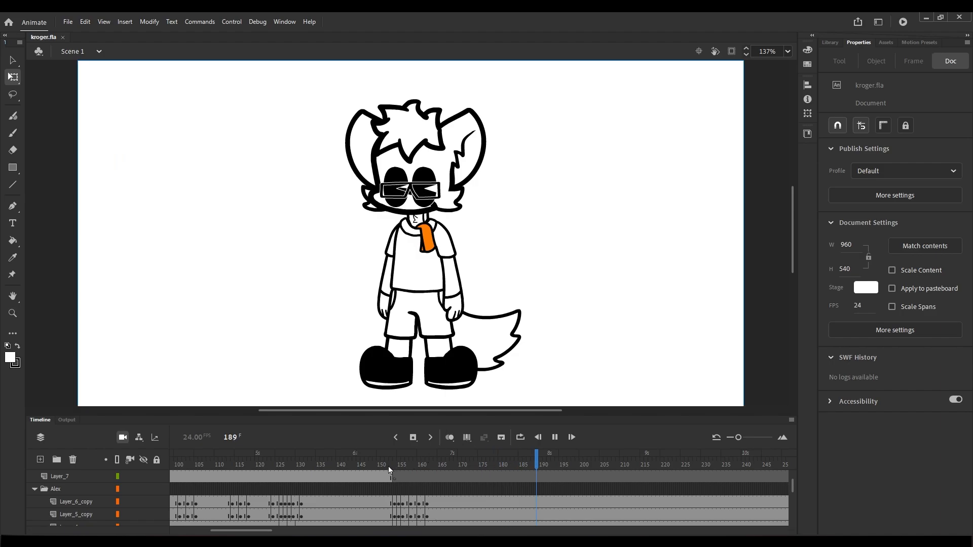
pyautogui.moveTo(388, 466); pyautogui.dragTo(338, 465)
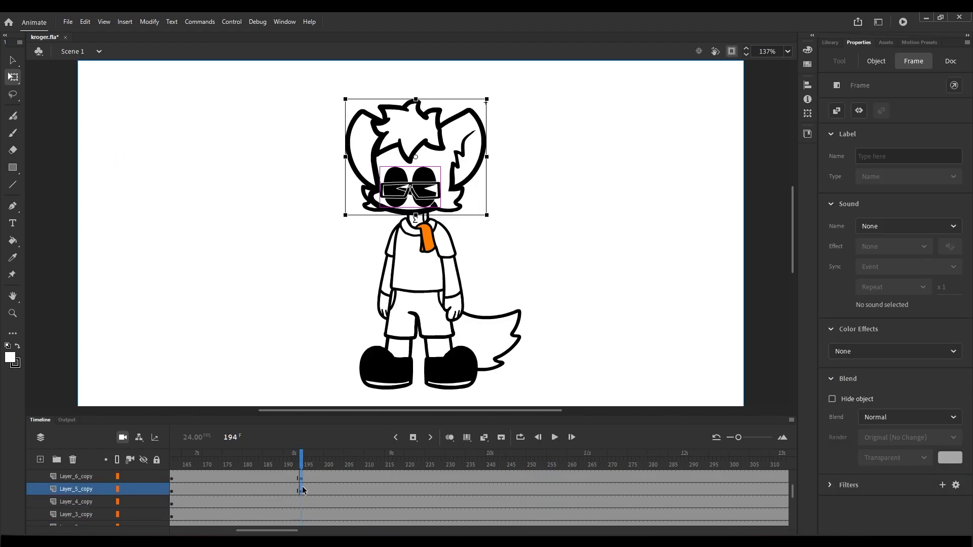
# Add keyframes on the Alex layers at frame 194 and set the sunglasses graphic's first looping frame to 17.
pyautogui.click(303, 501)
pyautogui.click(302, 515)
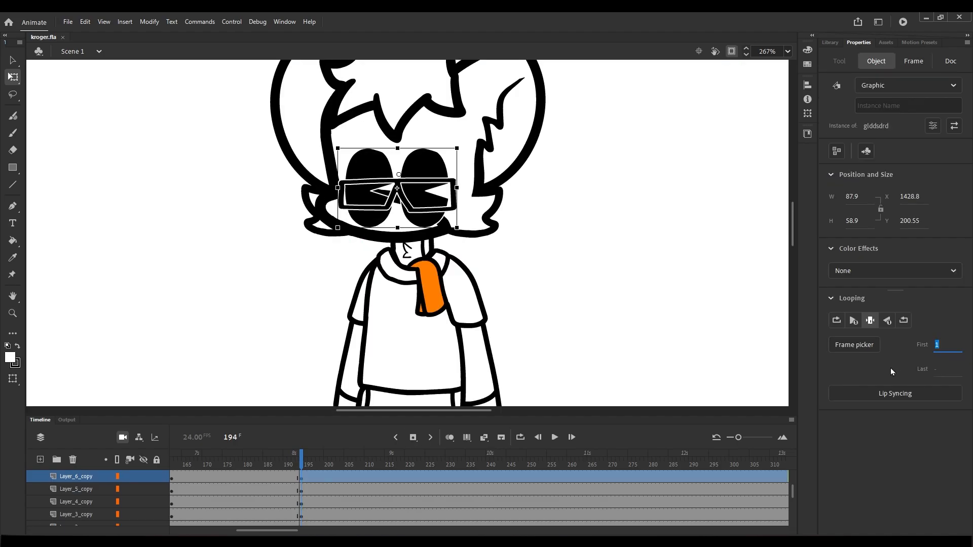
pyautogui.write('16')
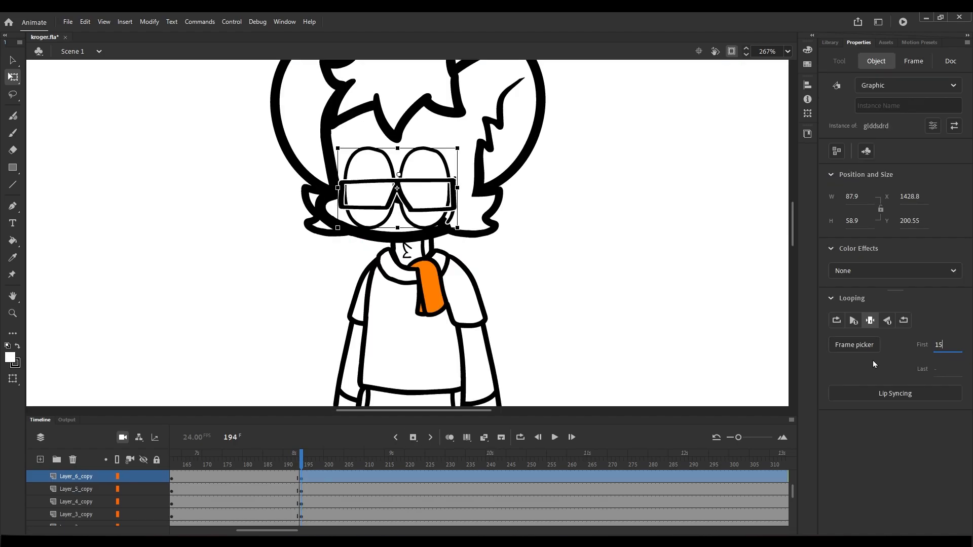
pyautogui.press('BackSpace')
pyautogui.write('7')
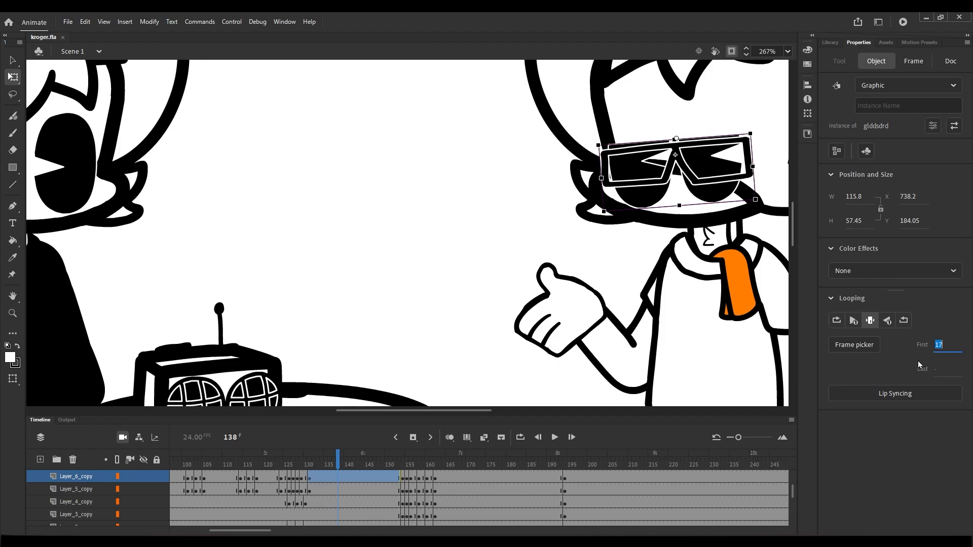
# Set the sunglasses graphic's first looping frame to 19 at frames 138 and 130, and save the file.
pyautogui.write('19')
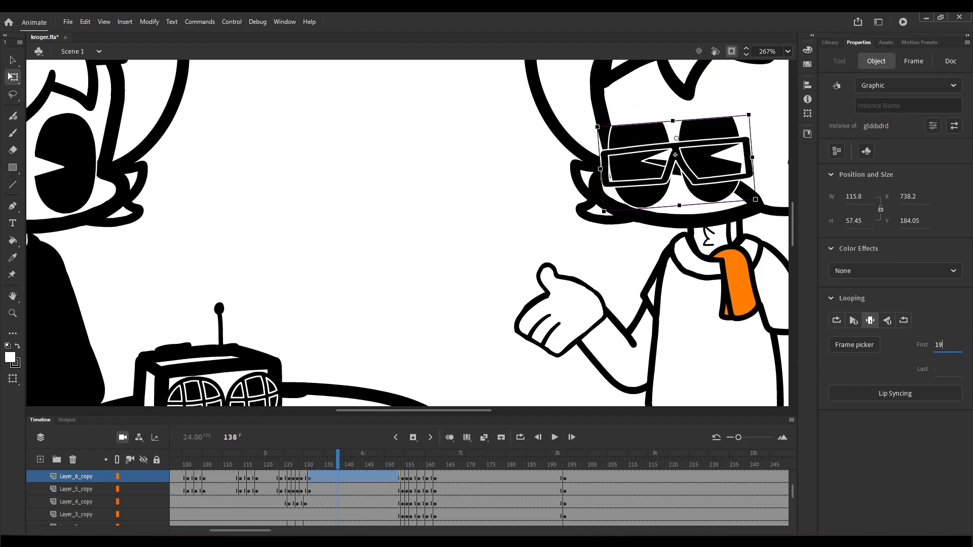
pyautogui.click(943, 345)
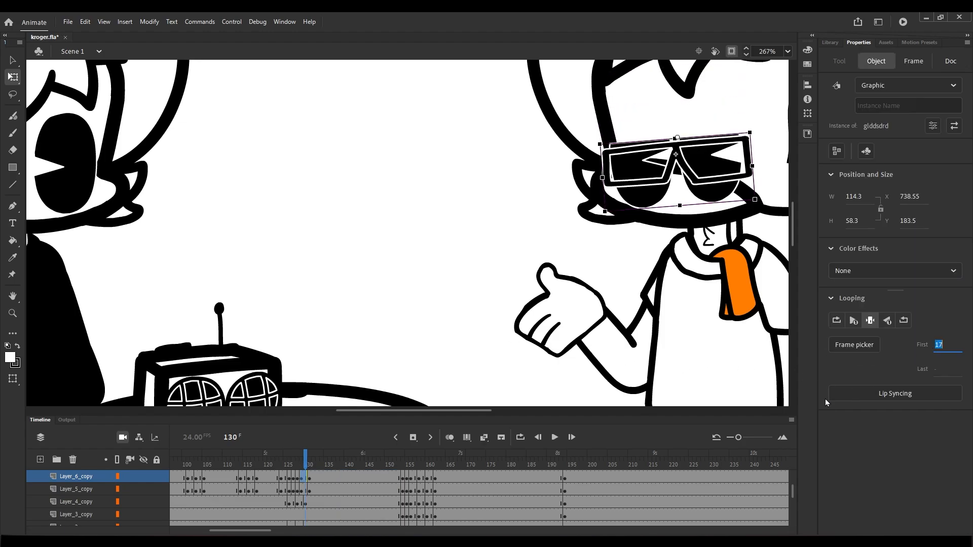
pyautogui.write('19')
pyautogui.click(358, 247)
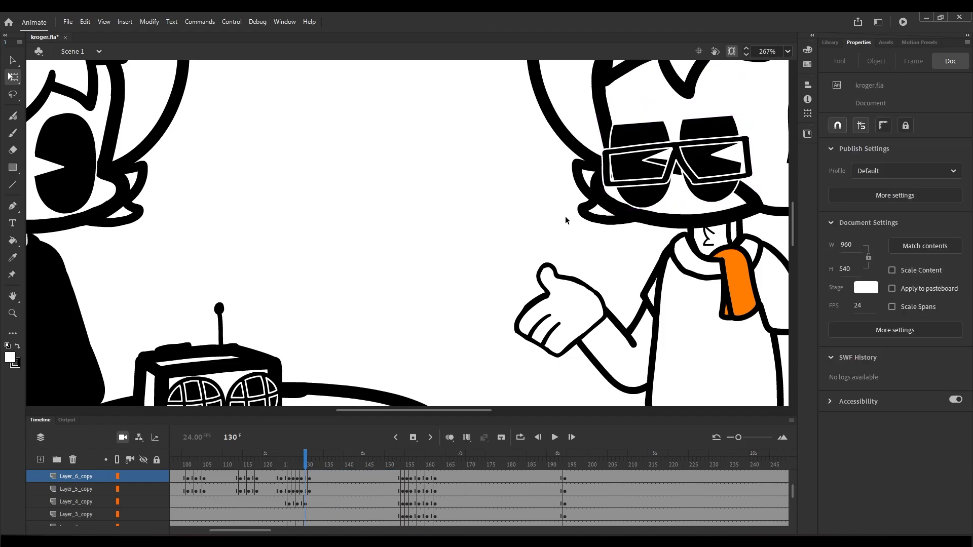
pyautogui.scroll(-4, 523, 222)
pyautogui.scroll(2, 633, 172)
pyautogui.hotkey('ctrl', 's')
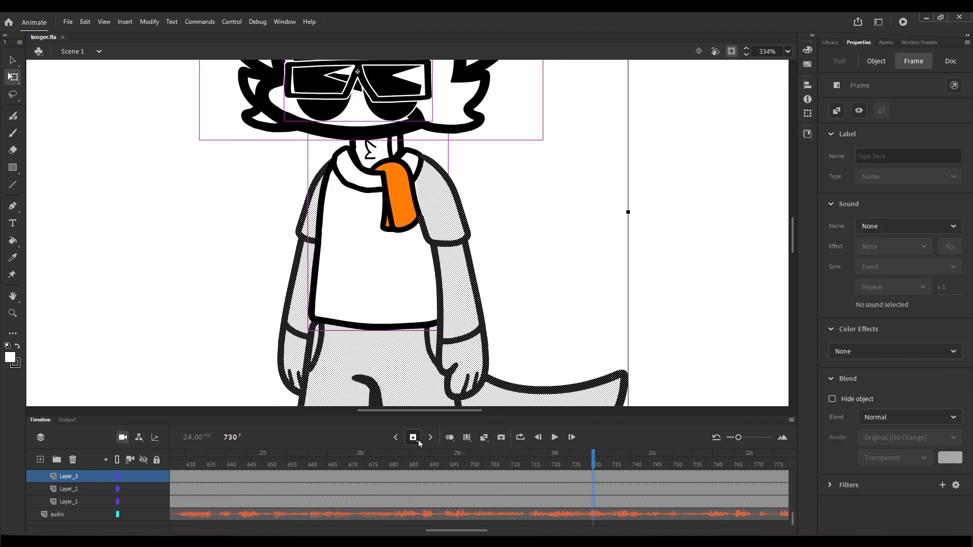
# Add keyframes on the Alex layers at frame 730 and save the file.
pyautogui.click(586, 496)
pyautogui.click(591, 491)
pyautogui.scroll(1, 590, 491)
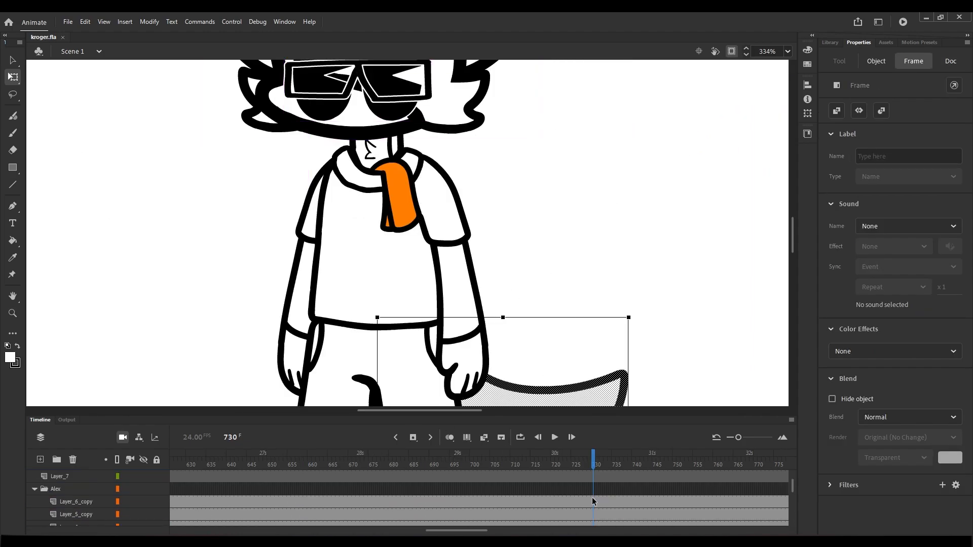
pyautogui.click(592, 491)
pyautogui.click(578, 337)
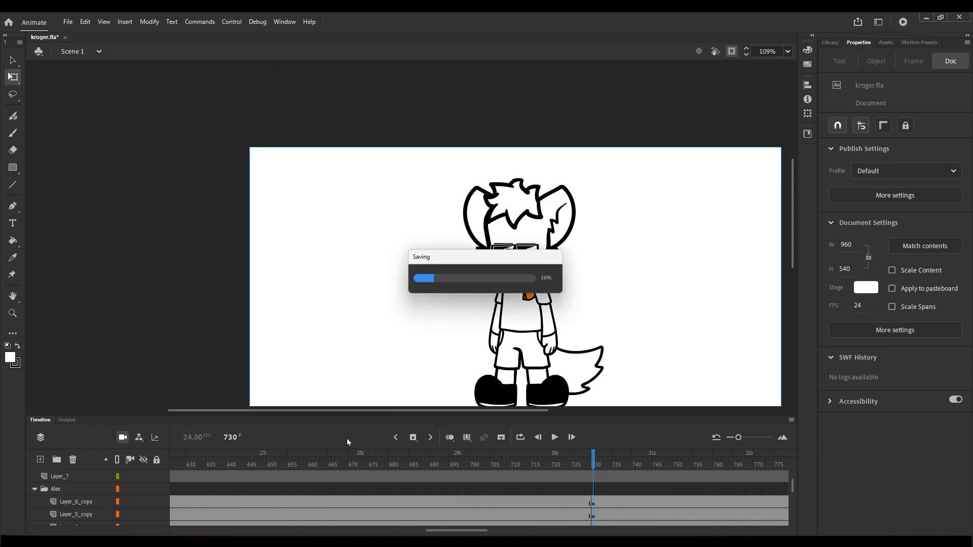
pyautogui.scroll(-4, 384, 267)
pyautogui.scroll(6, 411, 282)
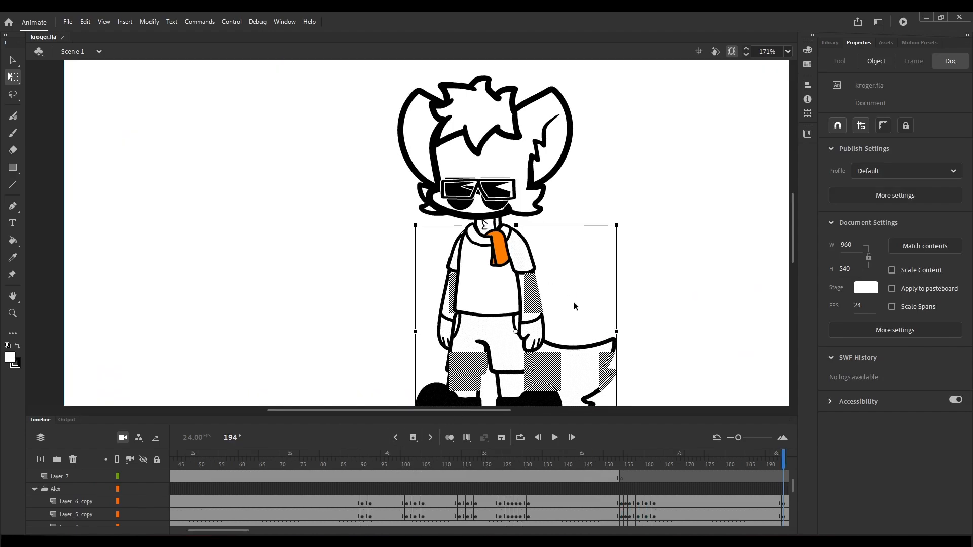
# Skew the upper edge of the sunglasses character's torso graphic slightly leftward in the pose starting at frame 194.
pyautogui.click(574, 303)
pyautogui.scroll(-3, 460, 216)
pyautogui.scroll(1, 533, 210)
pyautogui.scroll(2, 533, 211)
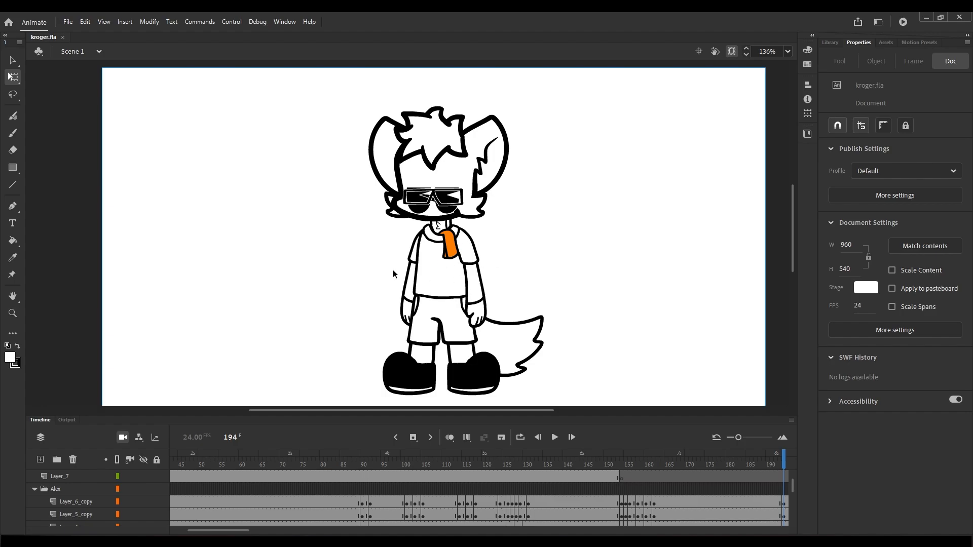
pyautogui.click(551, 442)
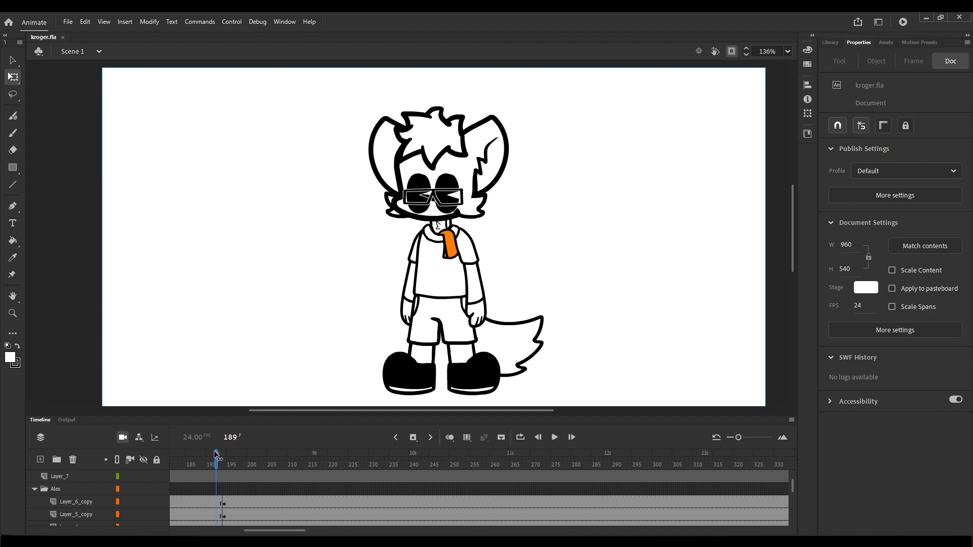
pyautogui.moveTo(217, 455); pyautogui.dragTo(229, 456)
pyautogui.scroll(3, 441, 313)
pyautogui.click(463, 263)
pyautogui.scroll(-3, 456, 274)
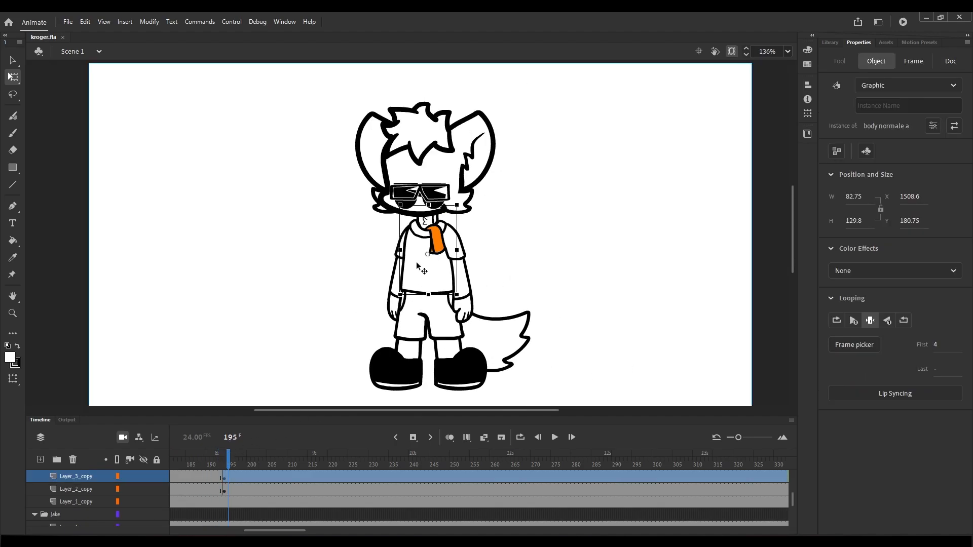
pyautogui.scroll(3, 436, 314)
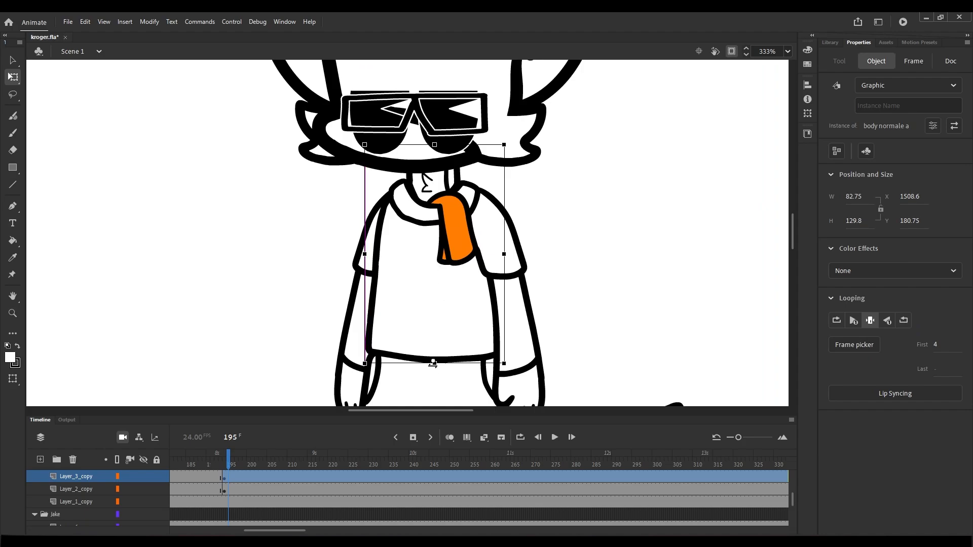
pyautogui.scroll(2, 450, 144)
pyautogui.moveTo(450, 144); pyautogui.dragTo(425, 147)
pyautogui.scroll(-3, 413, 146)
# Delete both arm shapes at frame 194 on Layer_4_copy and Layer_2_copy, and skew the torso graphic's upper edge further leftward.
pyautogui.click(505, 304)
pyautogui.click(226, 479)
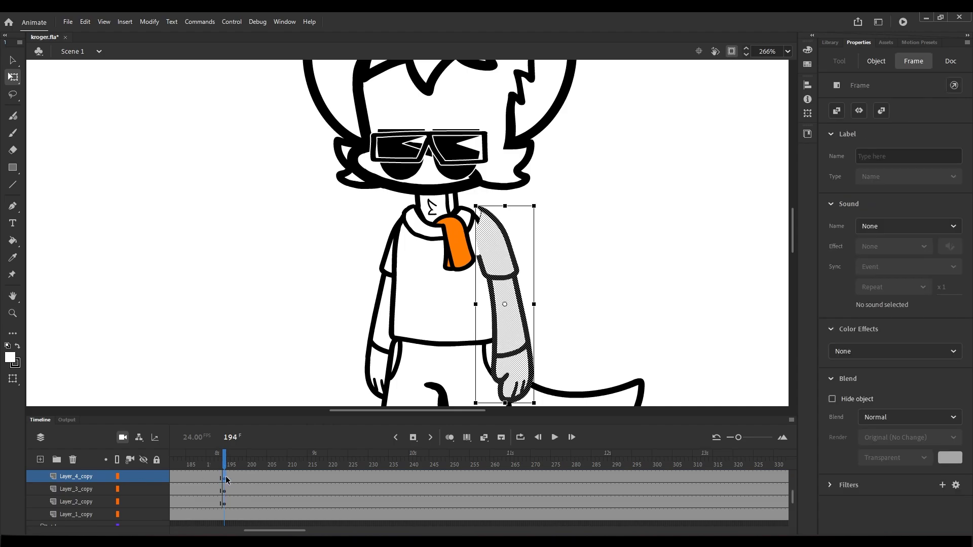
pyautogui.press('Delete')
pyautogui.click(225, 501)
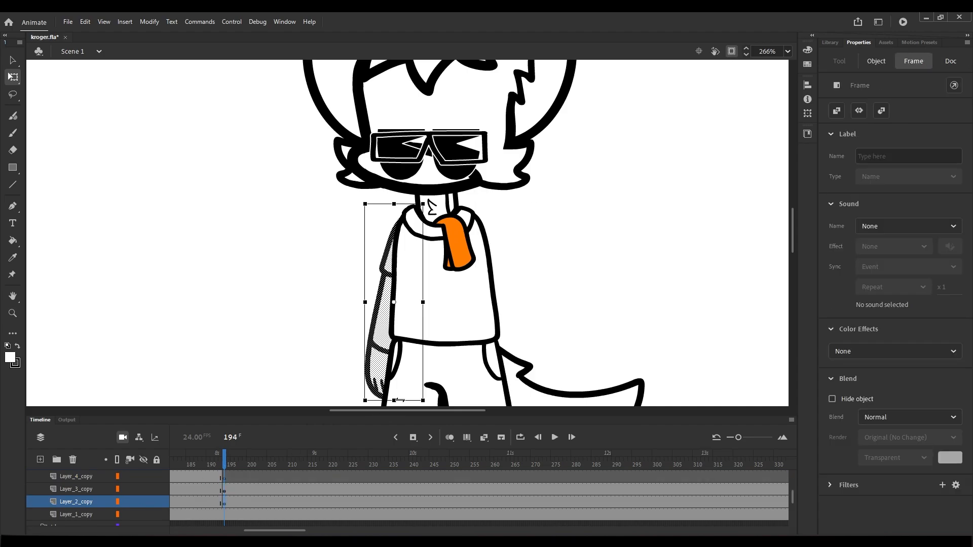
pyautogui.press('Delete')
pyautogui.click(439, 225)
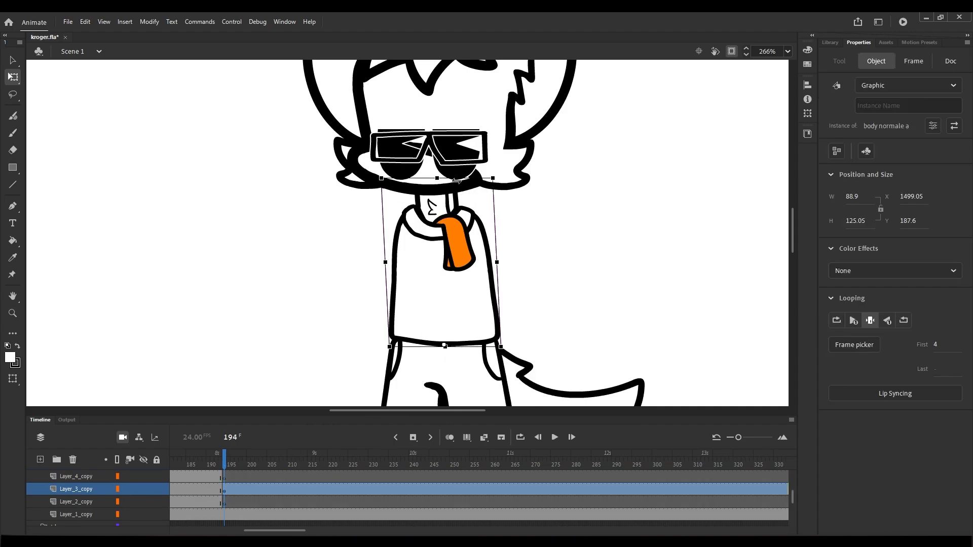
pyautogui.moveTo(456, 180); pyautogui.dragTo(430, 188)
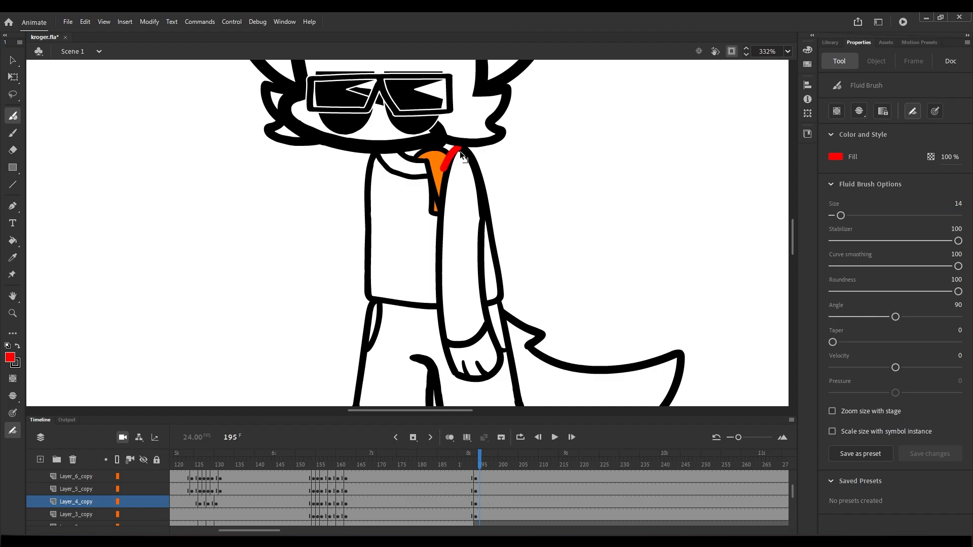
# Sketch a red sleeve outline over the near arm's upper half with the Fluid Brush at size 14, redoing uneven strokes.
pyautogui.hotkey('ctrl', 'z')
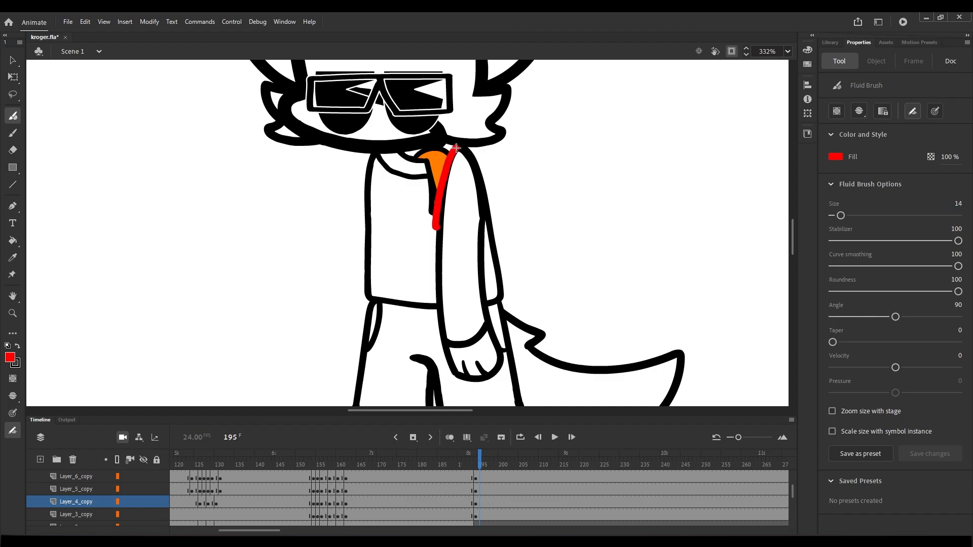
pyautogui.hotkey('ctrl', 'z')
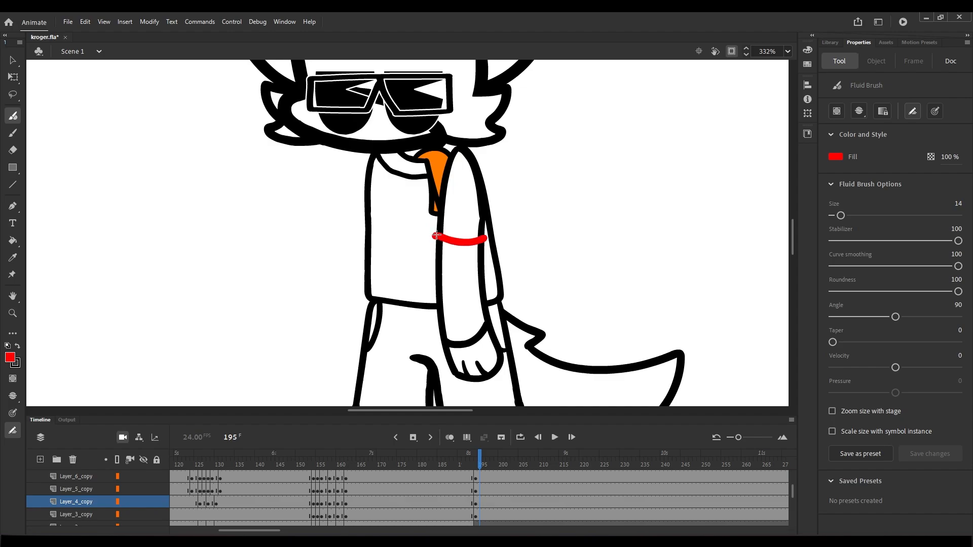
pyautogui.moveTo(436, 236); pyautogui.dragTo(444, 149)
pyautogui.hotkey('ctrl', 'z')
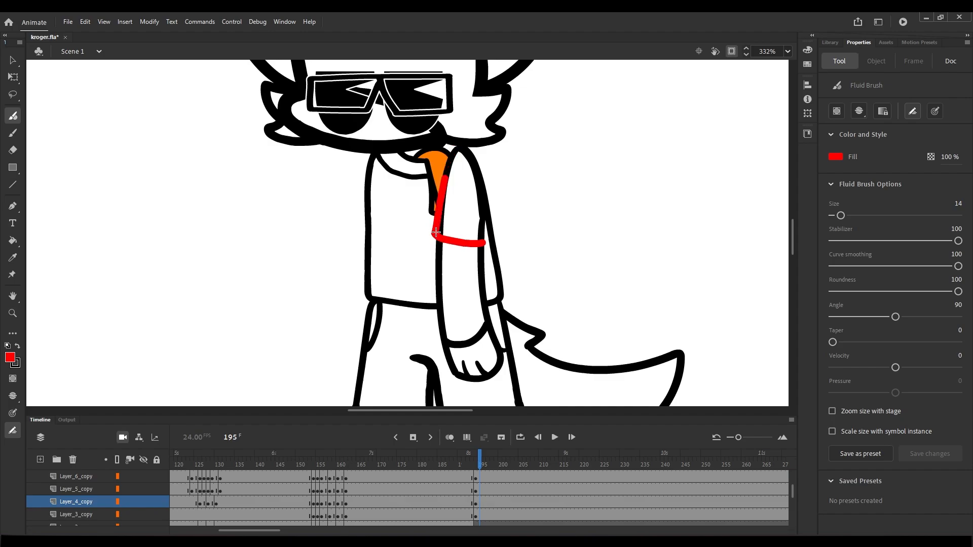
pyautogui.hotkey('ctrl', 'z')
pyautogui.moveTo(458, 148)
pyautogui.mouseDown()
pyautogui.moveTo(441, 221)
pyautogui.moveTo(483, 243)
pyautogui.mouseUp()
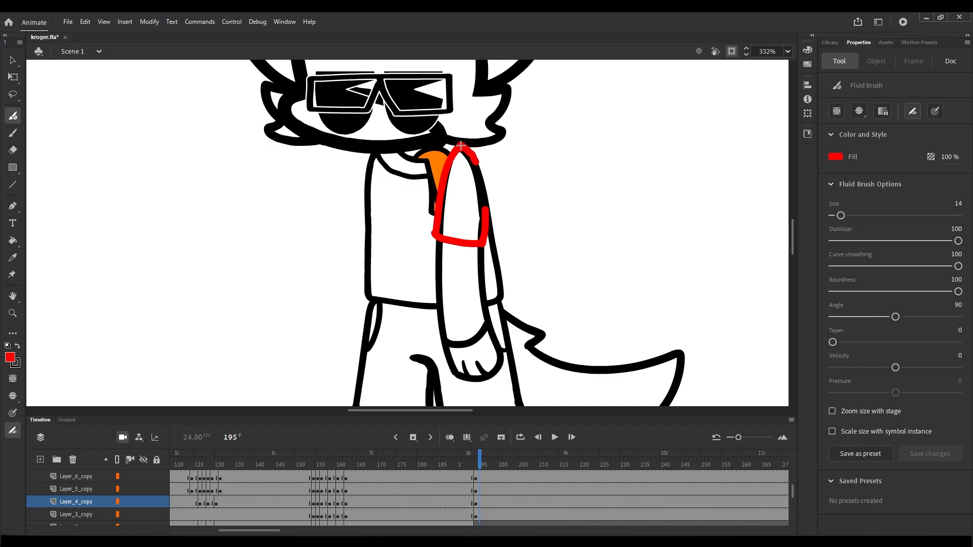
pyautogui.hotkey('ctrl', 'z')
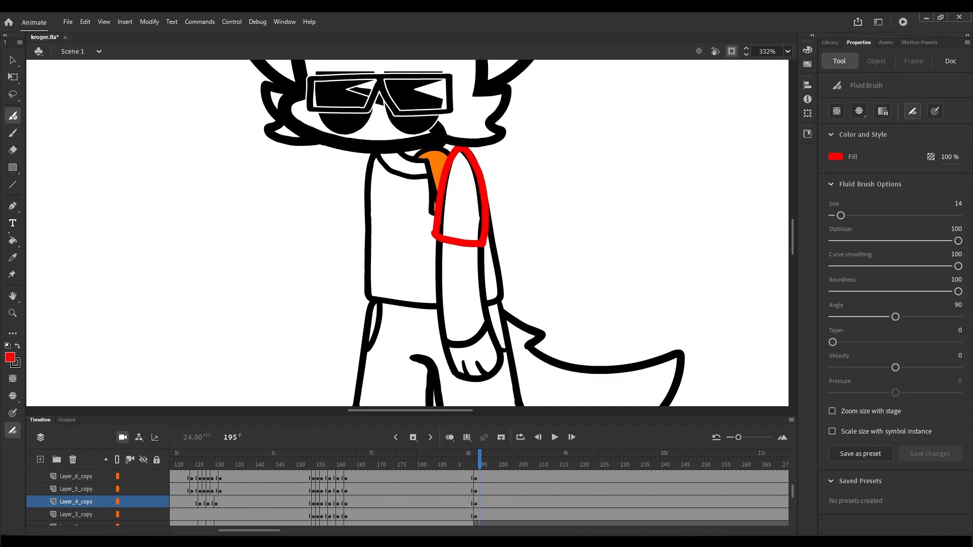
# Fill the near arm's sleeve with white and recolour its red outline black.
pyautogui.press('k')
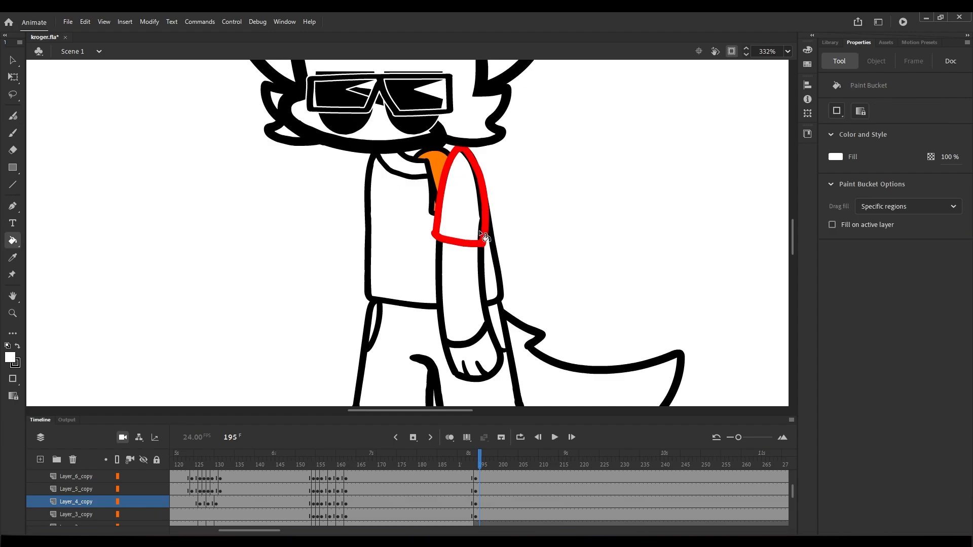
pyautogui.click(482, 240)
pyautogui.click(19, 347)
pyautogui.click(488, 227)
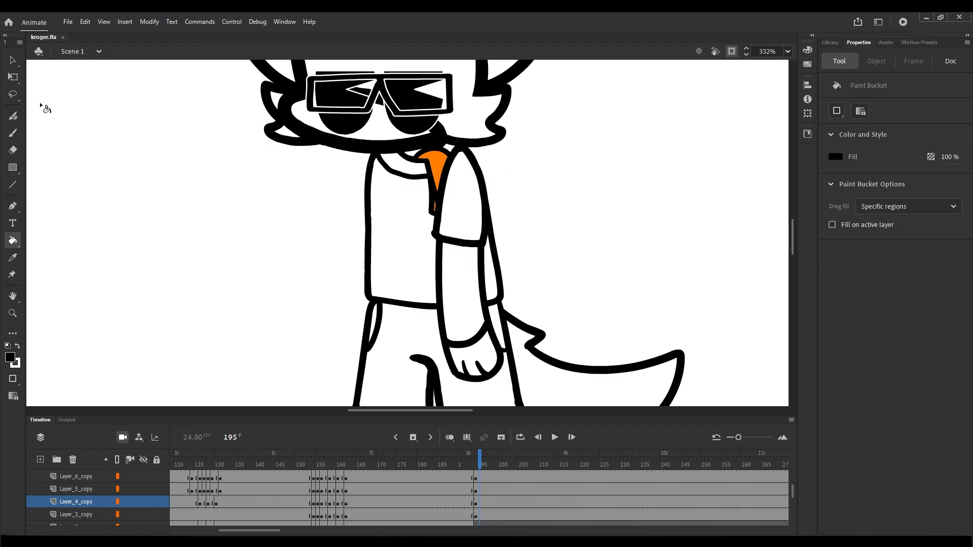
# Duplicate the finished near arm and place the copy on the layer behind the torso as the far arm.
pyautogui.click(10, 76)
pyautogui.click(476, 314)
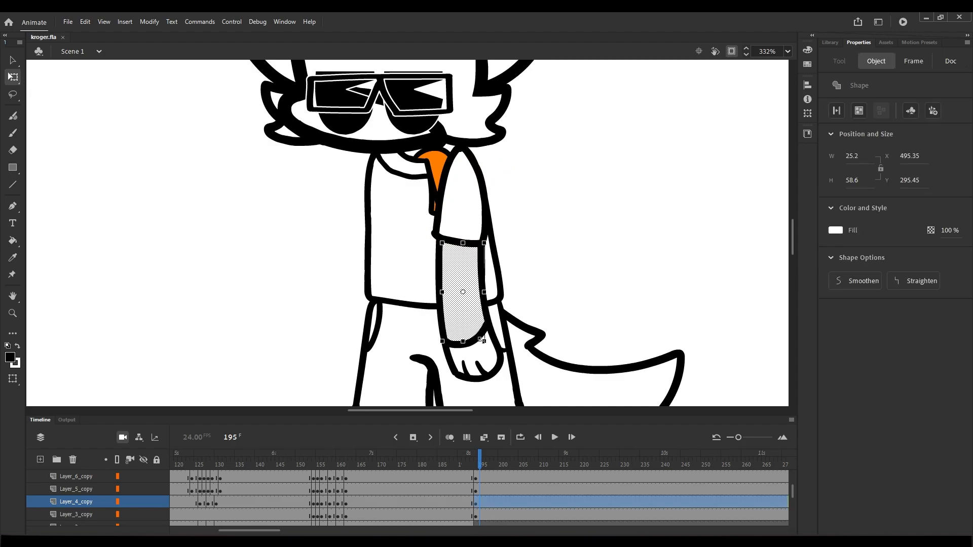
pyautogui.keyDown('shift'); pyautogui.click(474, 361); pyautogui.keyUp('shift')
pyautogui.keyDown('shift'); pyautogui.click(499, 228); pyautogui.keyUp('shift')
pyautogui.keyDown('shift'); pyautogui.click(461, 193); pyautogui.keyUp('shift')
pyautogui.moveTo(468, 266); pyautogui.dragTo(401, 235)
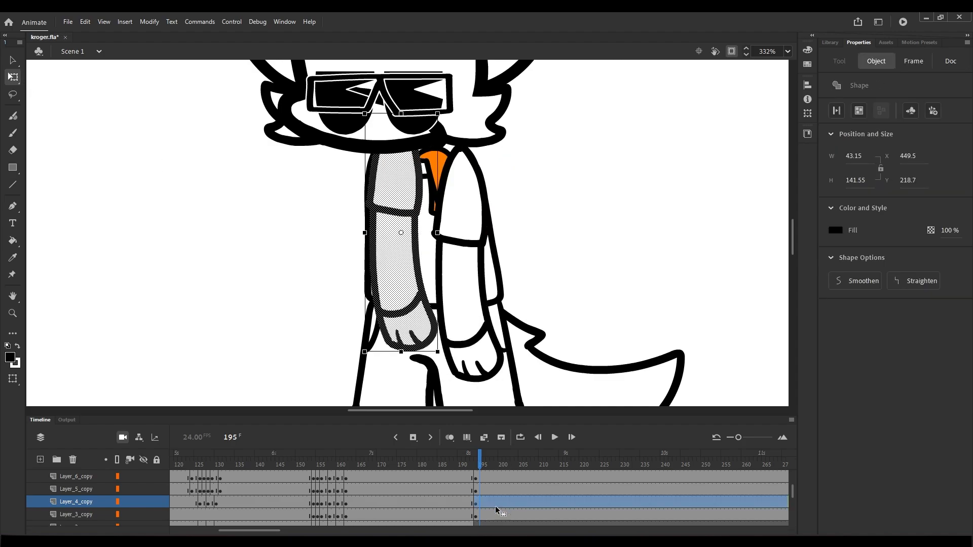
pyautogui.click(485, 525)
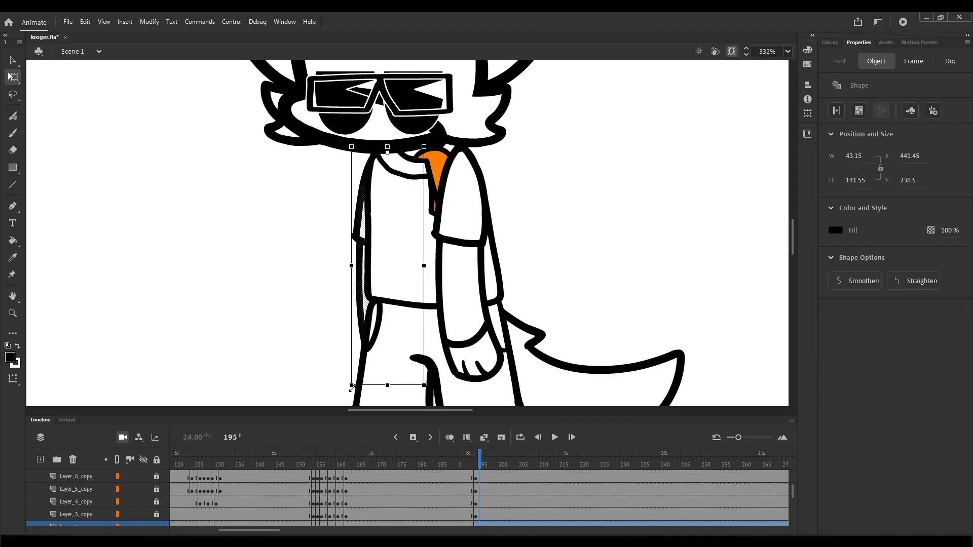
# Angle the far arm outward so it hangs beside the torso, and unlock the layers.
pyautogui.moveTo(352, 391); pyautogui.dragTo(325, 403)
pyautogui.click(468, 322)
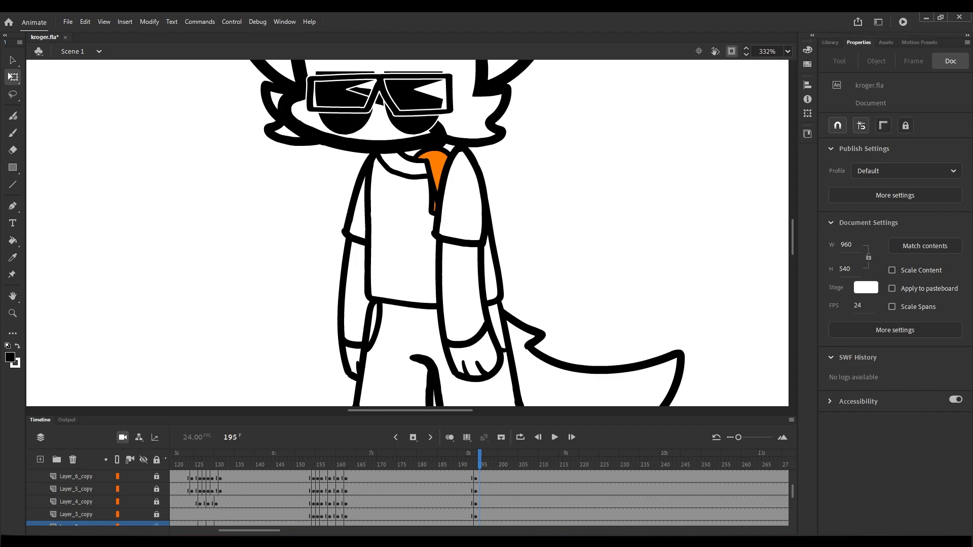
pyautogui.click(157, 460)
# Add keyframes for the tail on Layer_1_copy at frames 194, 195 and 196.
pyautogui.click(468, 294)
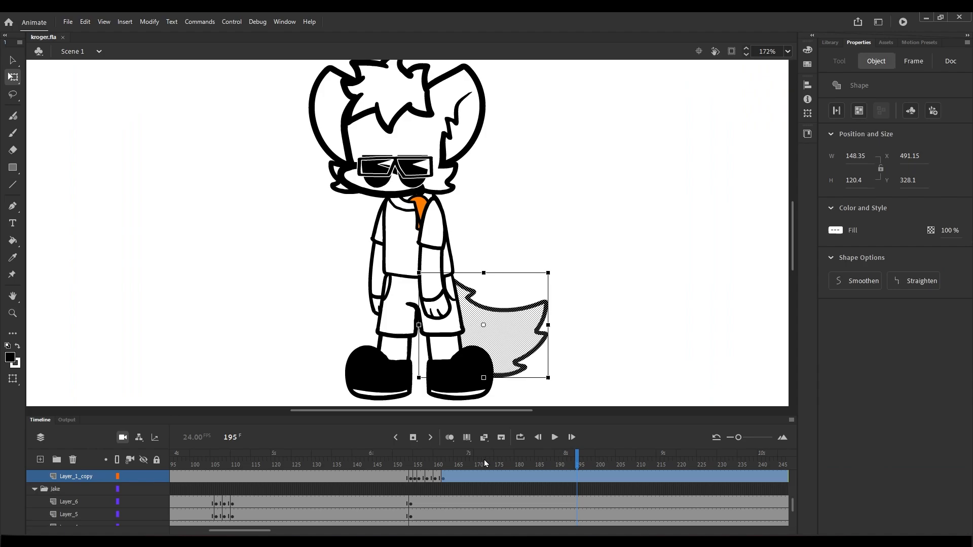
pyautogui.moveTo(485, 464); pyautogui.dragTo(575, 473)
pyautogui.scroll(1, 574, 471)
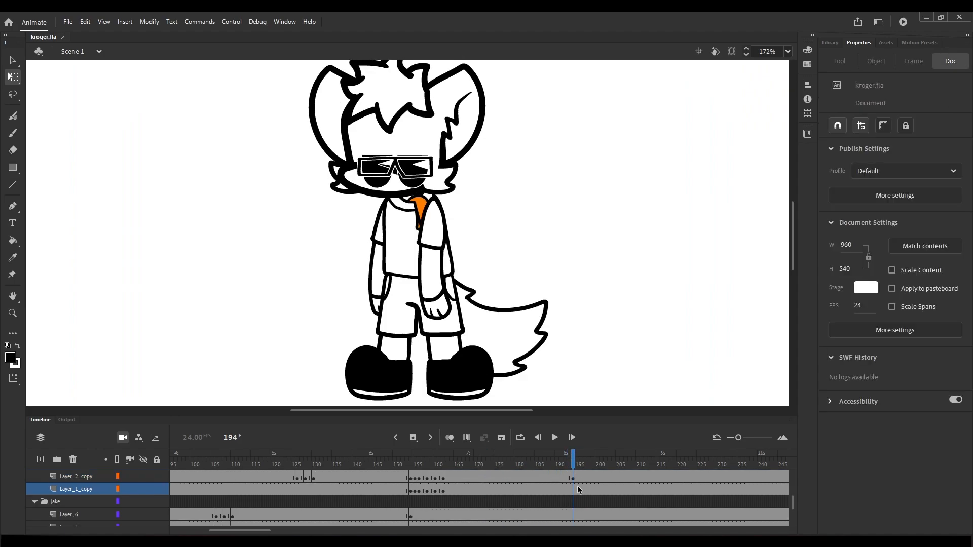
pyautogui.click(574, 489)
pyautogui.click(484, 322)
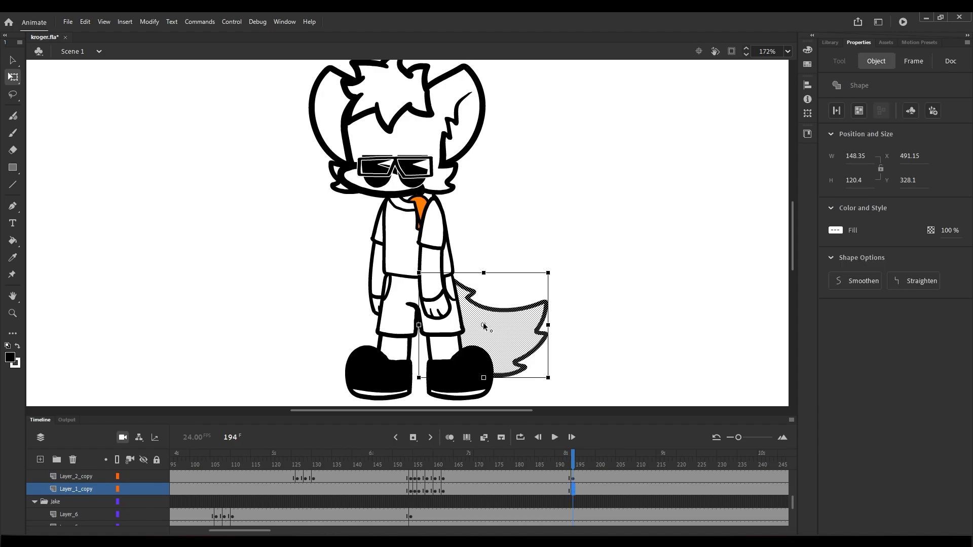
pyautogui.click(581, 490)
pyautogui.click(577, 490)
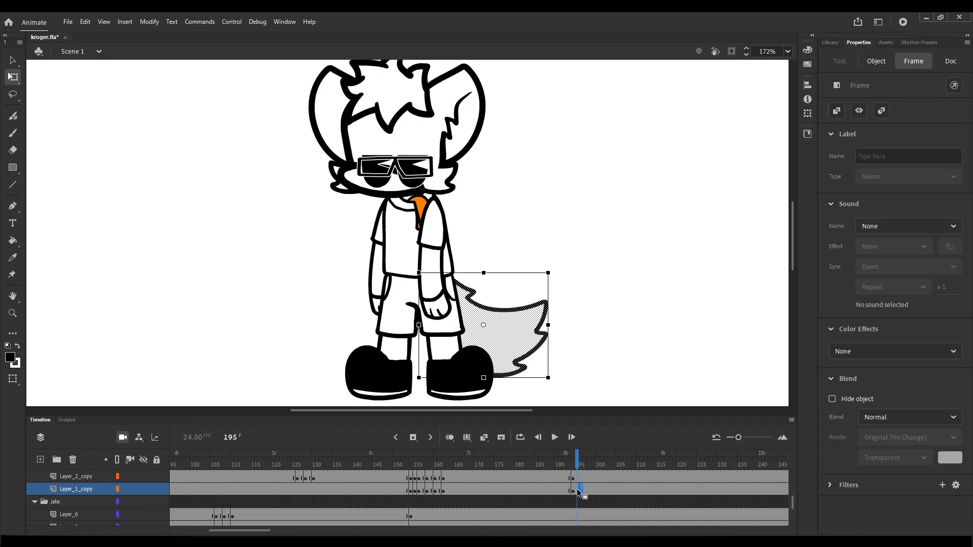
pyautogui.click(580, 490)
# Set the tail's pivot at its base and rotate the tail downward at frame 196, redoing the first rotation.
pyautogui.click(482, 324)
pyautogui.moveTo(482, 324); pyautogui.dragTo(448, 281)
pyautogui.moveTo(559, 392); pyautogui.dragTo(563, 404)
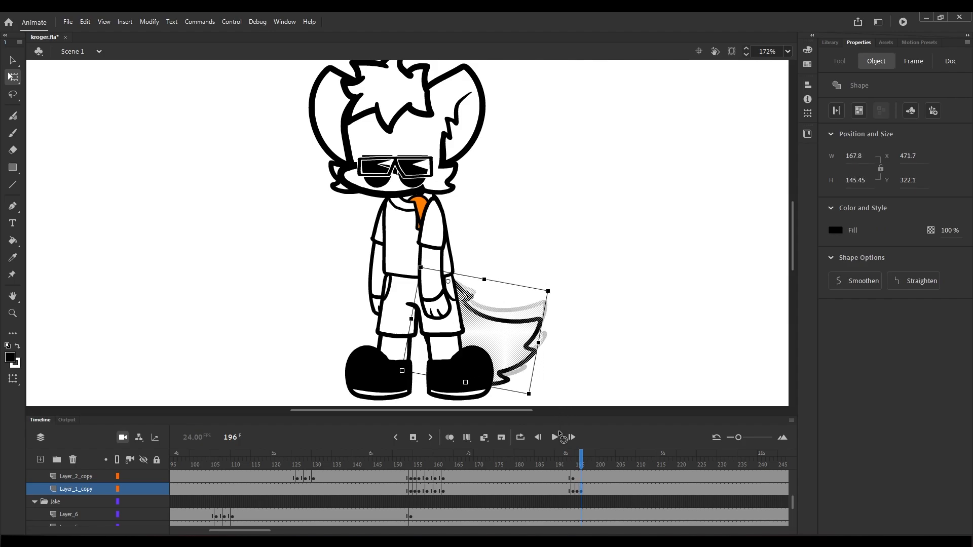
pyautogui.hotkey('ctrl', 'z')
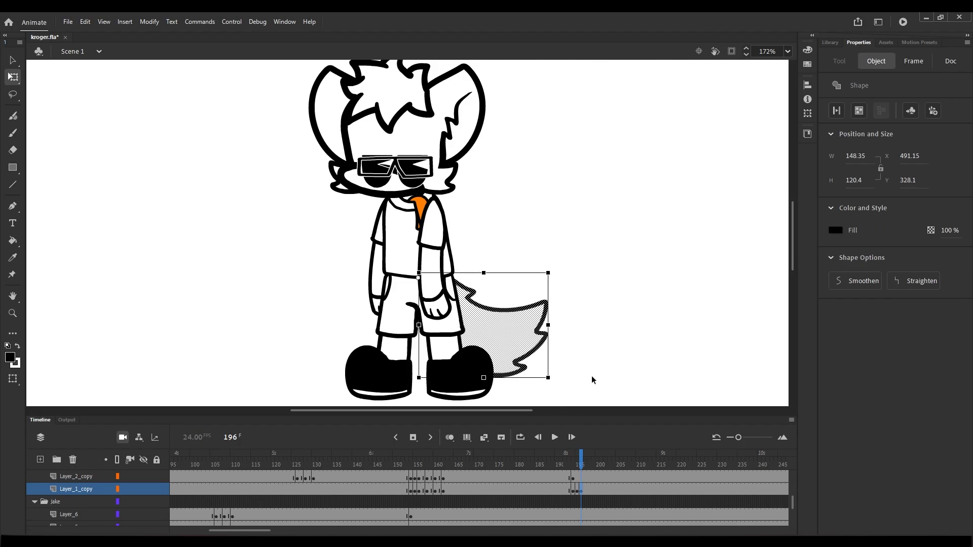
pyautogui.moveTo(592, 380); pyautogui.dragTo(567, 365)
# Clear the tail from frame 195 and turn on onion skinning limited to the preceding frame.
pyautogui.click(577, 464)
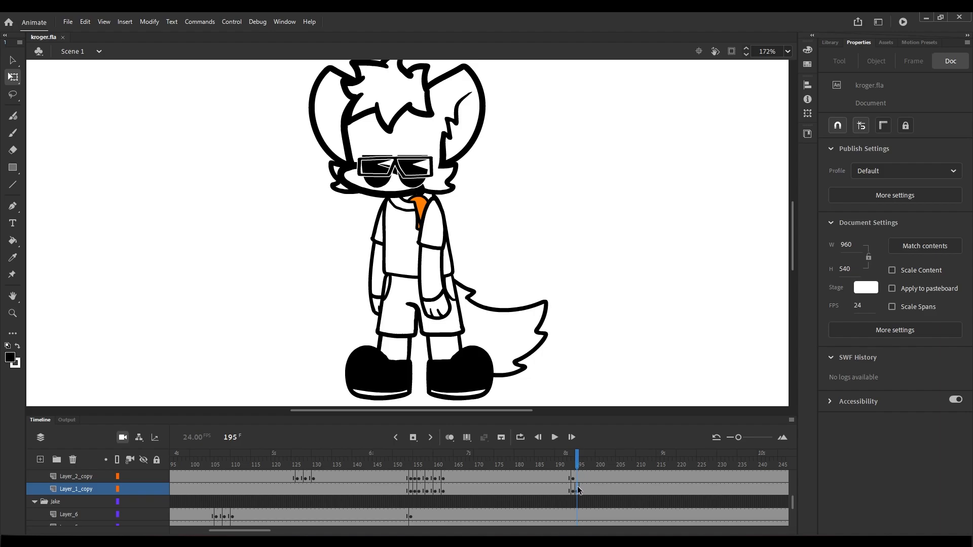
pyautogui.click(579, 490)
pyautogui.click(577, 464)
pyautogui.click(449, 438)
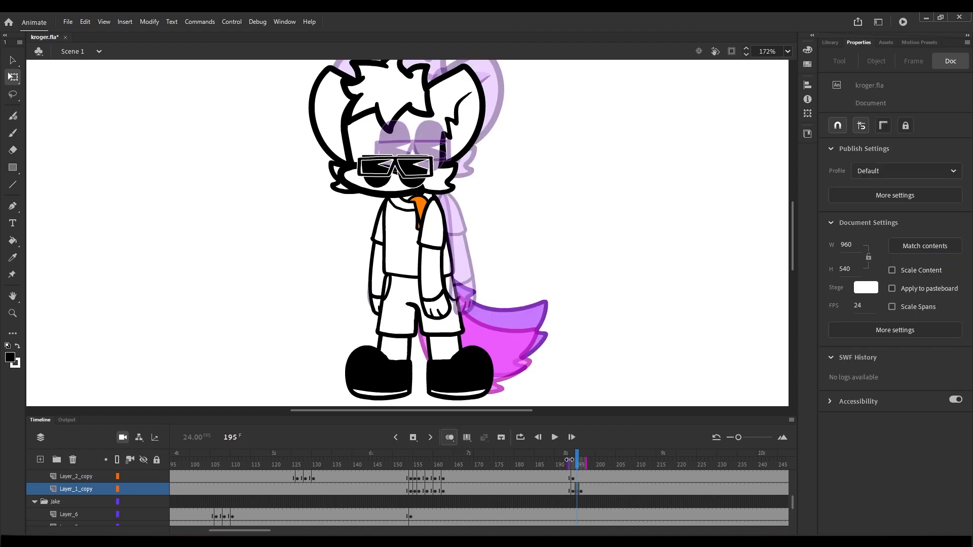
pyautogui.moveTo(570, 459)
pyautogui.mouseDown()
pyautogui.moveTo(587, 464)
pyautogui.moveTo(578, 464)
pyautogui.mouseUp()
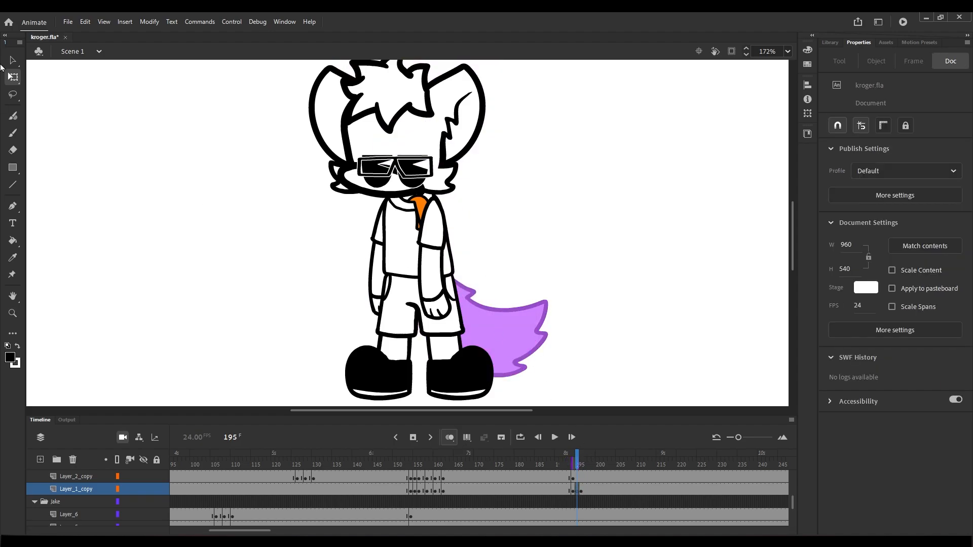
# Sketch the in-between tail's upper edge and tip at frame 195 with the black Fluid Brush at size 11, redoing uneven strokes.
pyautogui.click(14, 115)
pyautogui.moveTo(542, 303); pyautogui.dragTo(576, 357)
pyautogui.hotkey('ctrl', 'z')
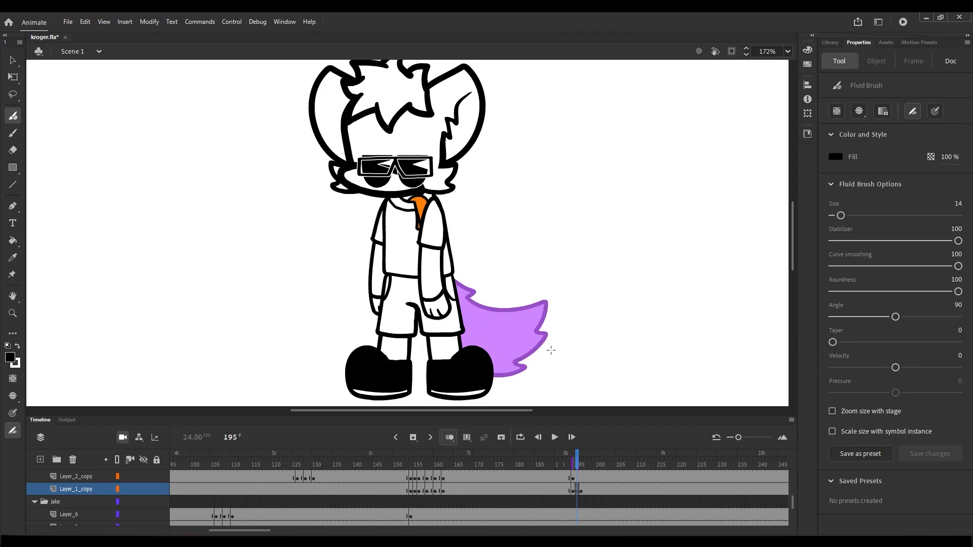
pyautogui.keyDown('ctrl'); pyautogui.scroll(2, 558, 352); pyautogui.keyUp('ctrl')
pyautogui.press('[')
pyautogui.press('[')
pyautogui.press('[')
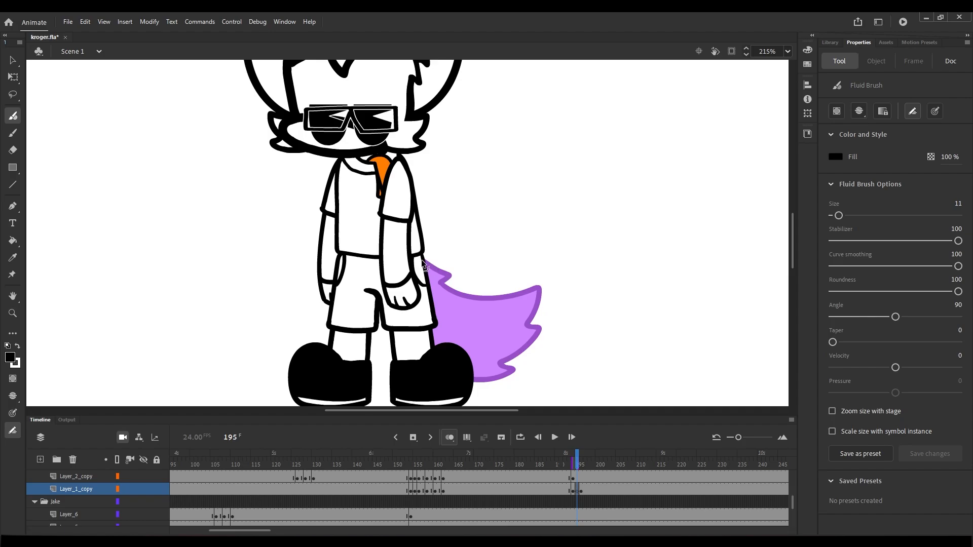
pyautogui.moveTo(425, 259); pyautogui.dragTo(452, 283)
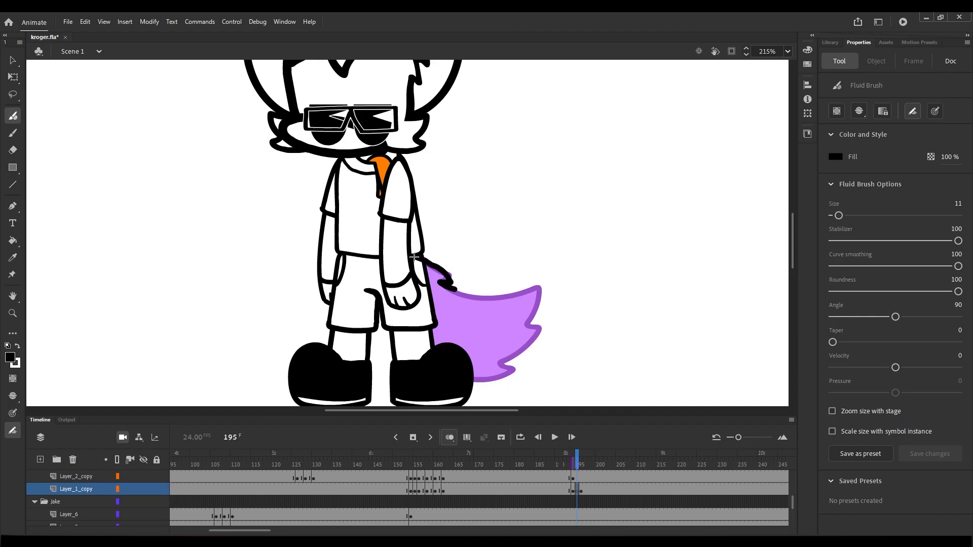
pyautogui.hotkey('ctrl', 'z')
pyautogui.moveTo(514, 349)
pyautogui.mouseDown()
pyautogui.moveTo(443, 283)
pyautogui.moveTo(517, 370)
pyautogui.moveTo(500, 403)
pyautogui.moveTo(488, 359)
pyautogui.mouseUp()
pyautogui.moveTo(488, 358)
pyautogui.mouseDown()
pyautogui.moveTo(488, 305)
pyautogui.moveTo(477, 337)
pyautogui.mouseUp()
pyautogui.hotkey('ctrl', 'z')
pyautogui.hotkey('ctrl', 'z')
# Hide all layers except the tail's, draw the remaining edges to close the tail outline, and save the file.
pyautogui.keyDown('alt'); pyautogui.click(143, 489); pyautogui.keyUp('alt')
pyautogui.moveTo(385, 242)
pyautogui.mouseDown()
pyautogui.moveTo(416, 206)
pyautogui.moveTo(385, 228)
pyautogui.mouseUp()
pyautogui.hotkey('ctrl', 'z')
pyautogui.hotkey('ctrl', 'z')
pyautogui.moveTo(495, 305)
pyautogui.mouseDown()
pyautogui.moveTo(493, 330)
pyautogui.moveTo(451, 334)
pyautogui.mouseUp()
pyautogui.moveTo(452, 334); pyautogui.dragTo(397, 219)
pyautogui.moveTo(399, 263)
pyautogui.mouseDown()
pyautogui.moveTo(418, 206)
pyautogui.moveTo(408, 259)
pyautogui.mouseUp()
pyautogui.press('e')
pyautogui.hotkey('ctrl', 's')
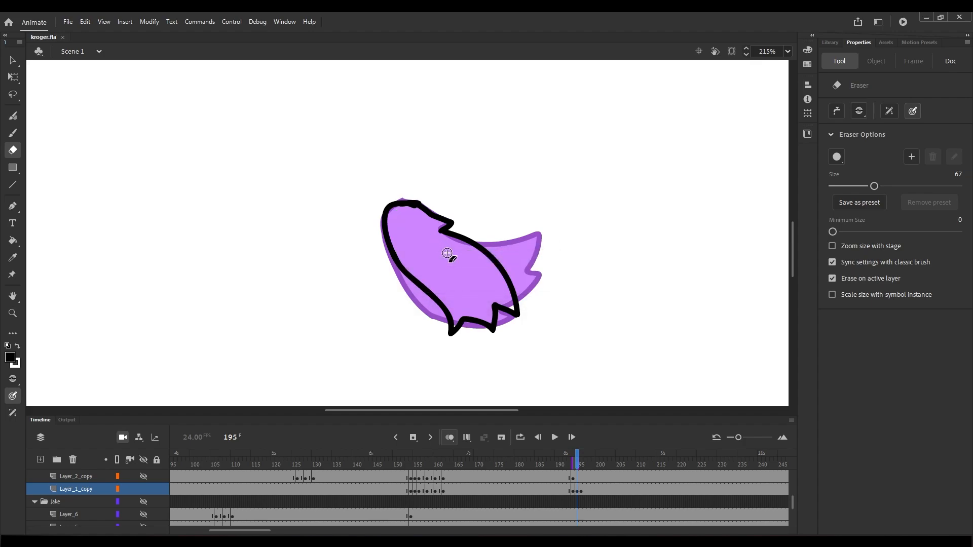
# Nudge the tail outline slightly upward at frame 195 and save the file.
pyautogui.press('q')
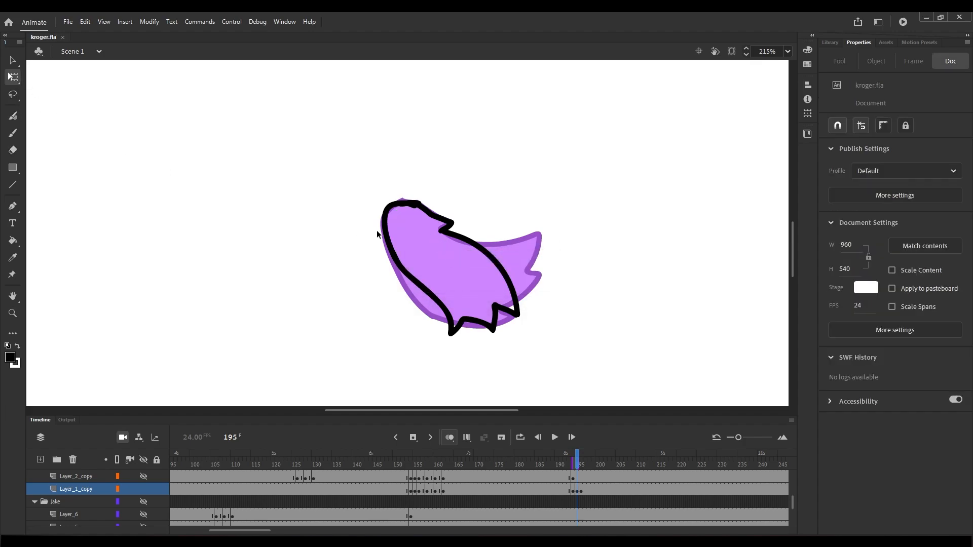
pyautogui.click(451, 233)
pyautogui.click(470, 213)
pyautogui.hotkey('ctrl', 's')
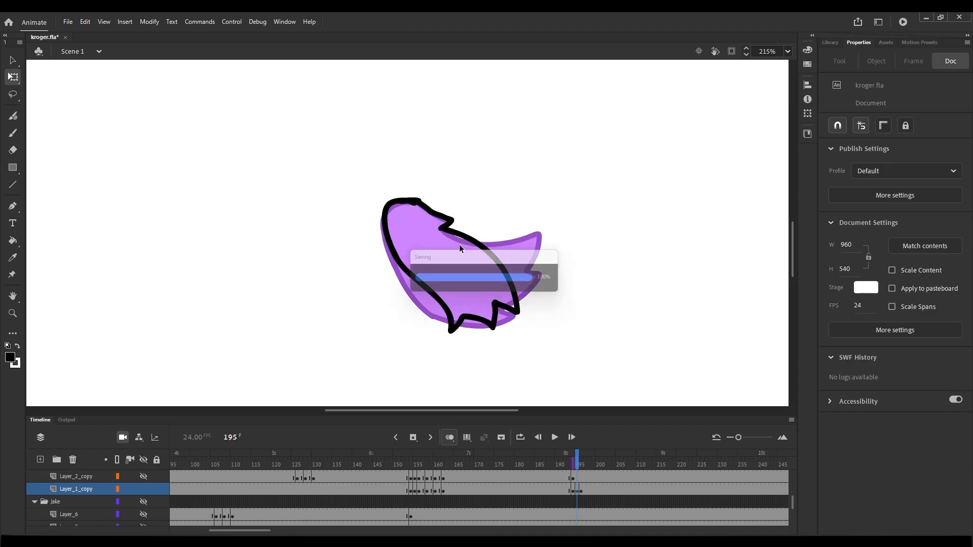
# Fill the tail outline at frame 195 with white.
pyautogui.click(8, 345)
pyautogui.click(13, 240)
pyautogui.click(425, 229)
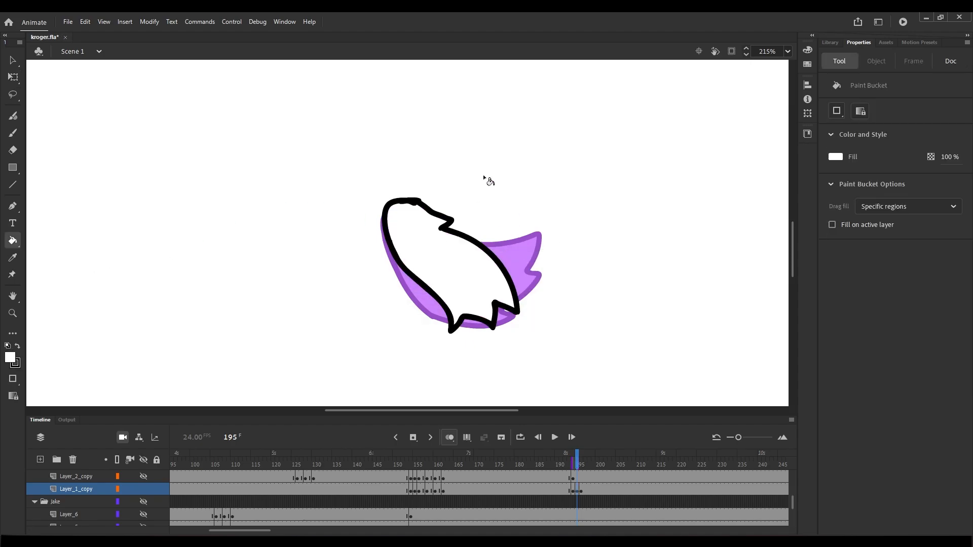
# Try to slim the tail at frame 194 by drawing a higher lower edge and removing the part below it.
pyautogui.press('q')
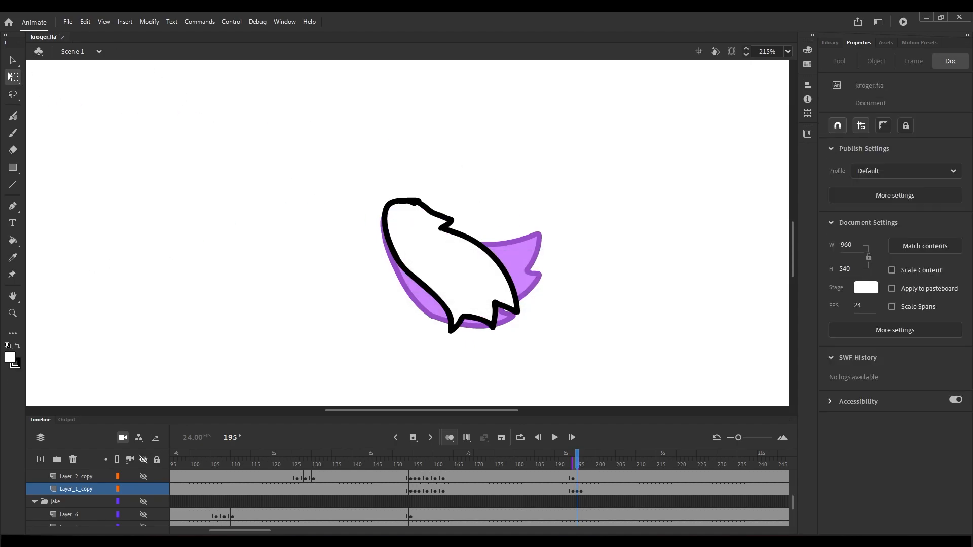
pyautogui.press(',')
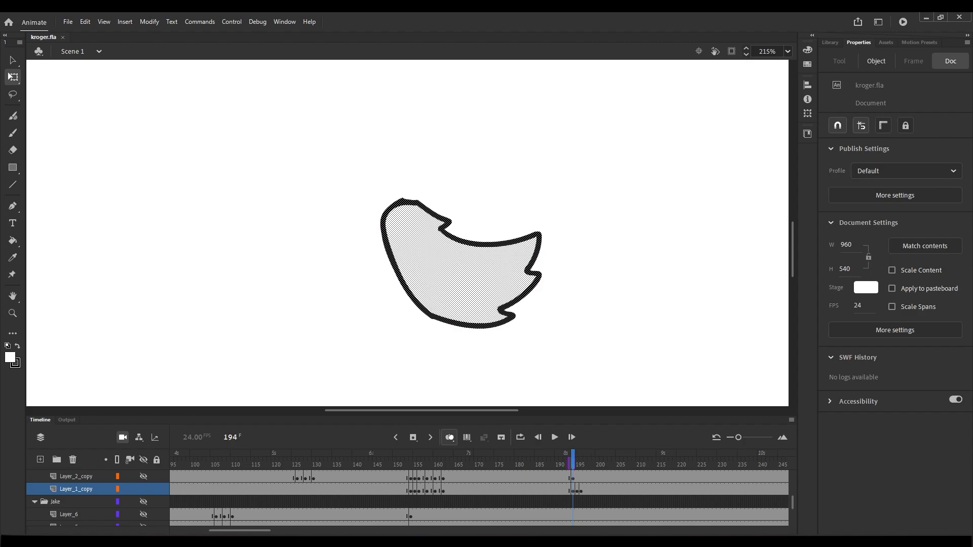
pyautogui.click(527, 217)
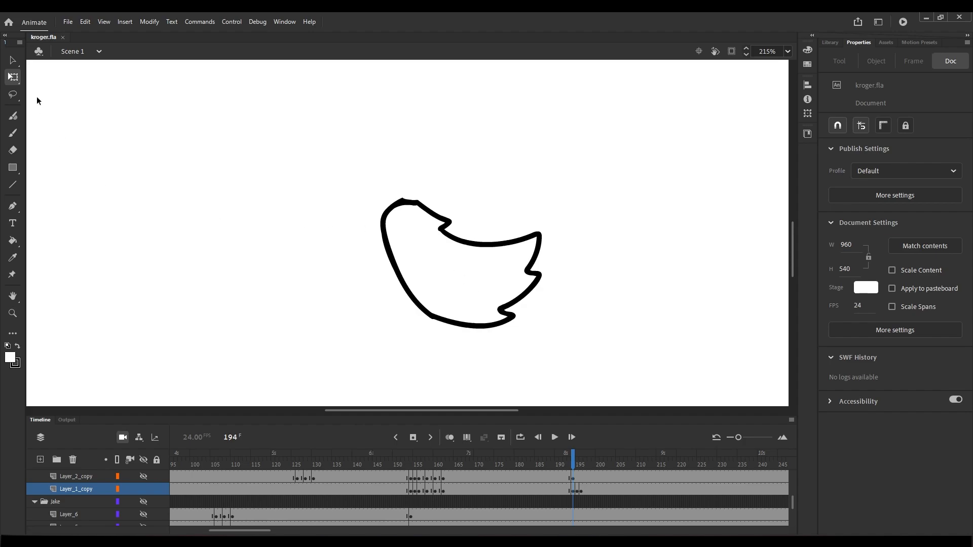
pyautogui.press('b')
pyautogui.click(17, 346)
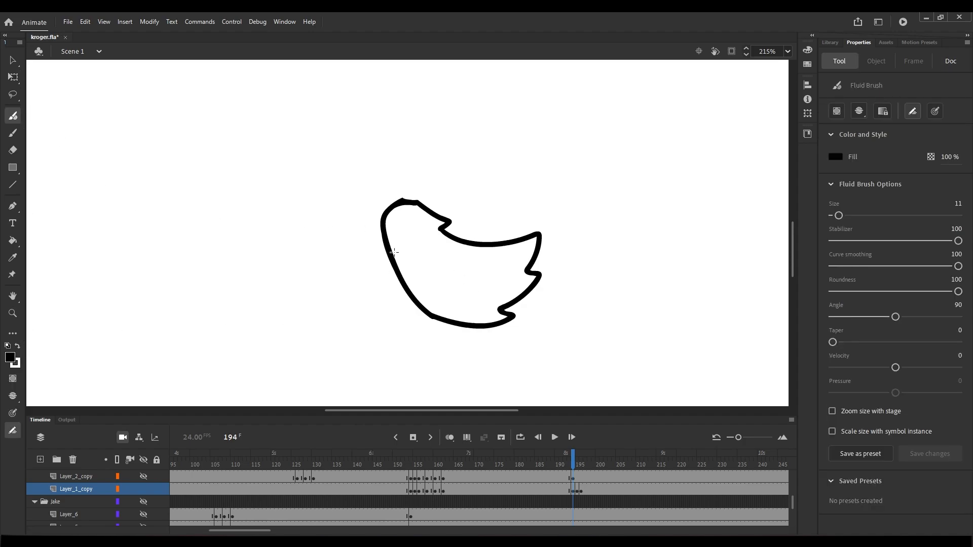
pyautogui.moveTo(384, 223)
pyautogui.mouseDown()
pyautogui.moveTo(394, 246)
pyautogui.moveTo(507, 301)
pyautogui.moveTo(544, 269)
pyautogui.mouseUp()
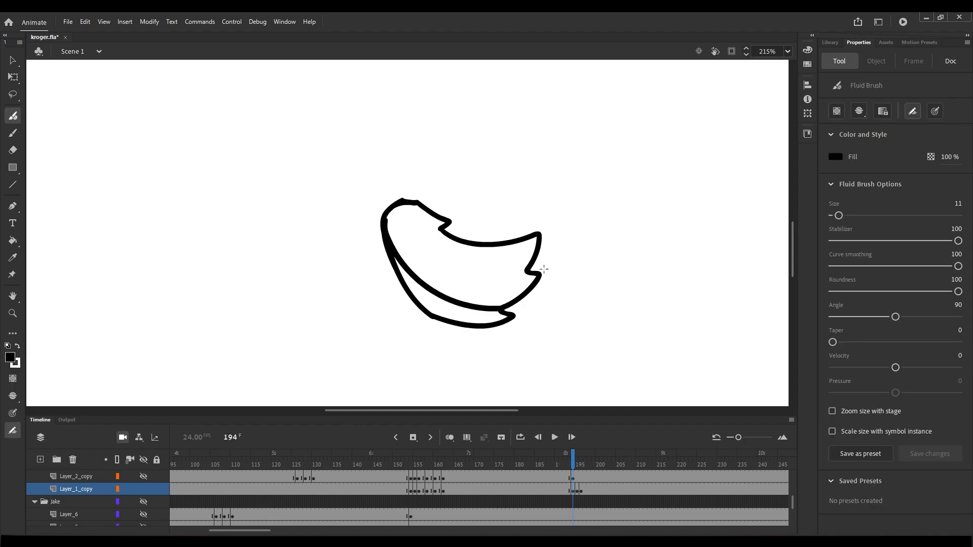
pyautogui.press('q')
pyautogui.click(458, 312)
pyautogui.keyDown('shift'); pyautogui.click(477, 326); pyautogui.keyUp('shift')
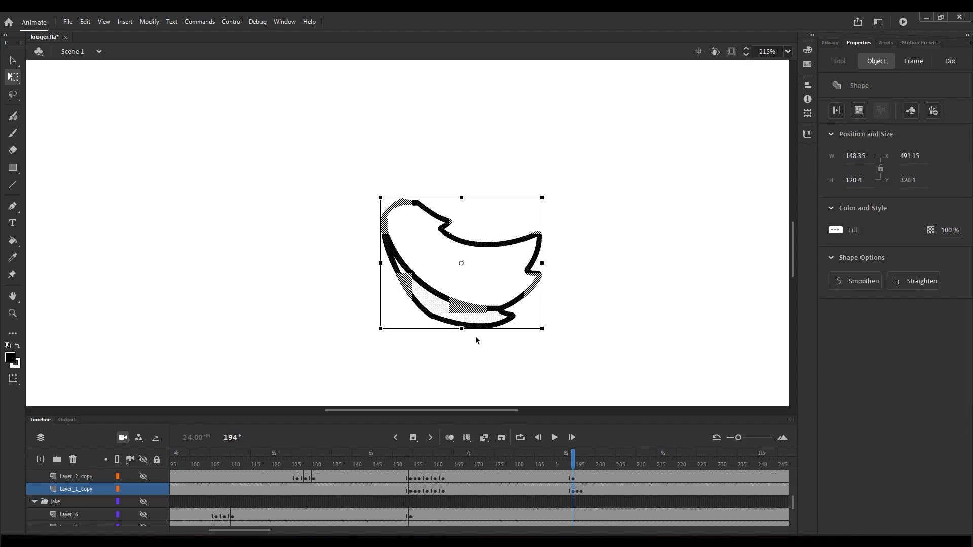
pyautogui.click(475, 335)
pyautogui.press('e')
pyautogui.click(477, 327)
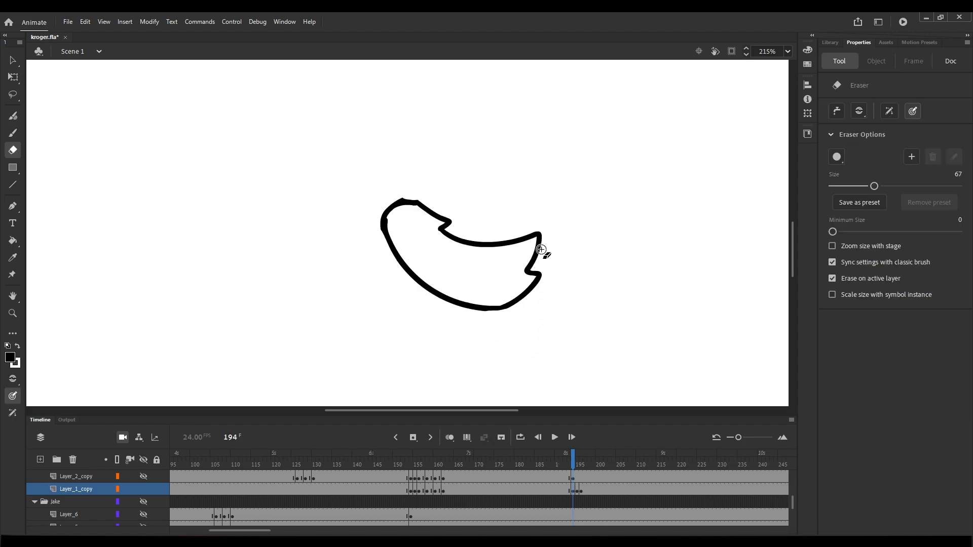
# Undo the removal and the new lower edge stroke on the tail at frame 194.
pyautogui.hotkey('ctrl', 'z')
pyautogui.hotkey('ctrl', 'z')
pyautogui.hotkey('ctrl', 'z')
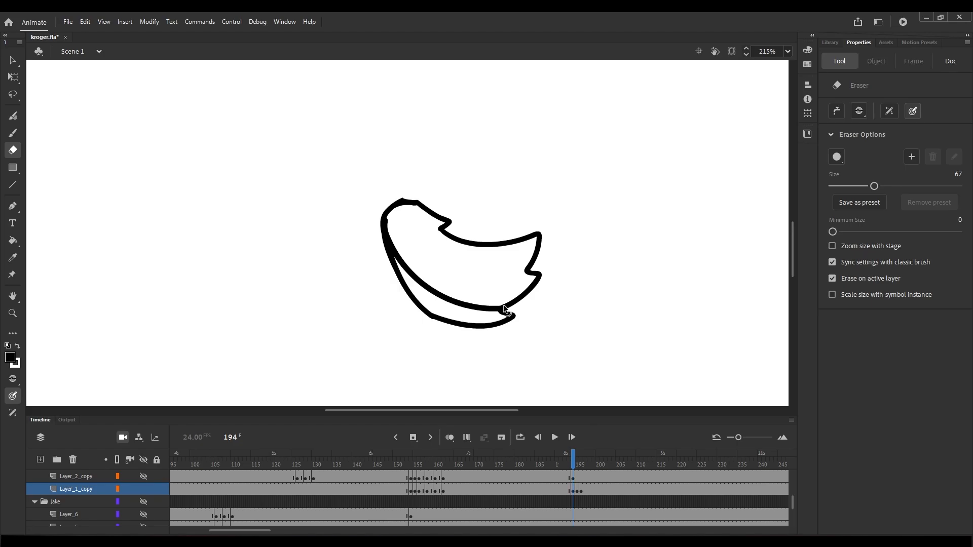
pyautogui.hotkey('ctrl', 'z')
pyautogui.press('q')
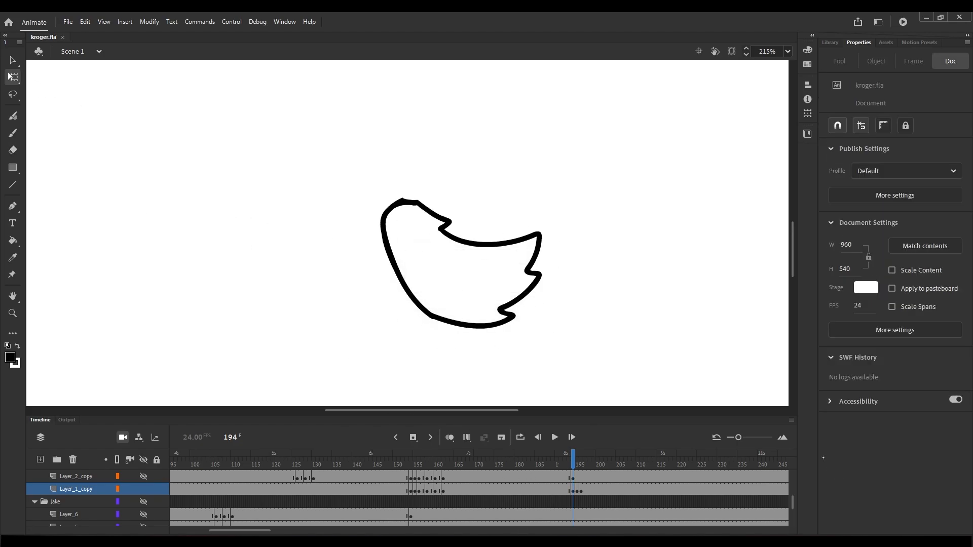
# Compare the tail drawings at frames 194 and 195 with the other layers shown and hidden.
pyautogui.moveTo(580, 459); pyautogui.dragTo(577, 463)
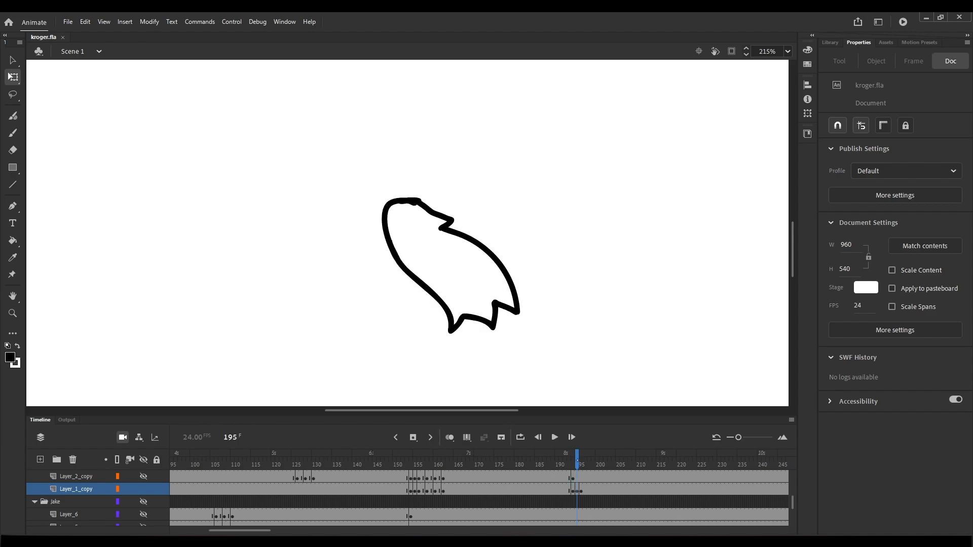
pyautogui.click(143, 460)
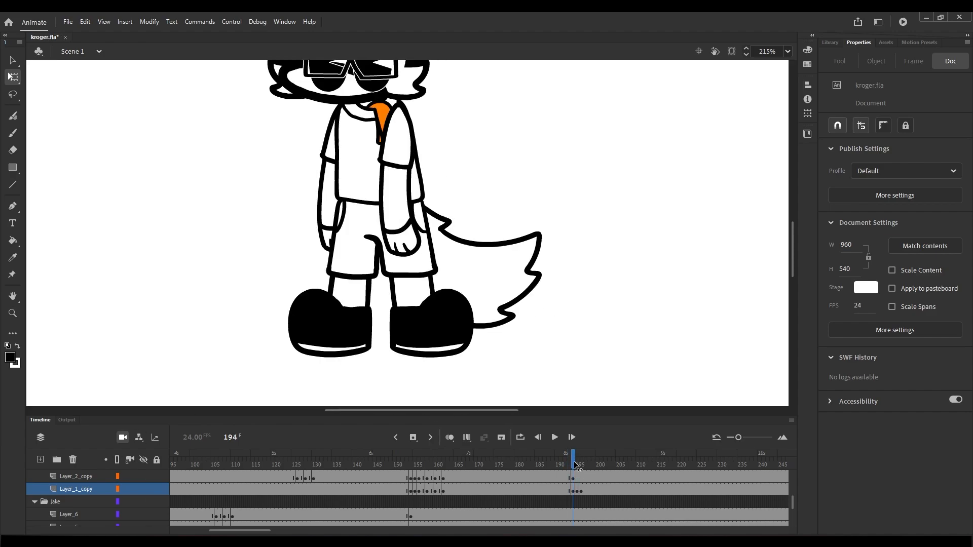
pyautogui.click(143, 460)
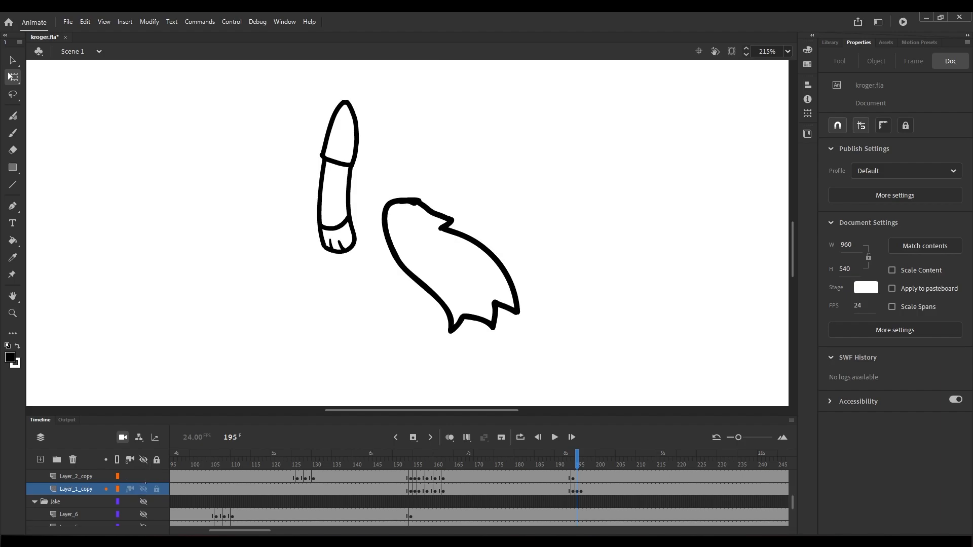
pyautogui.click(144, 477)
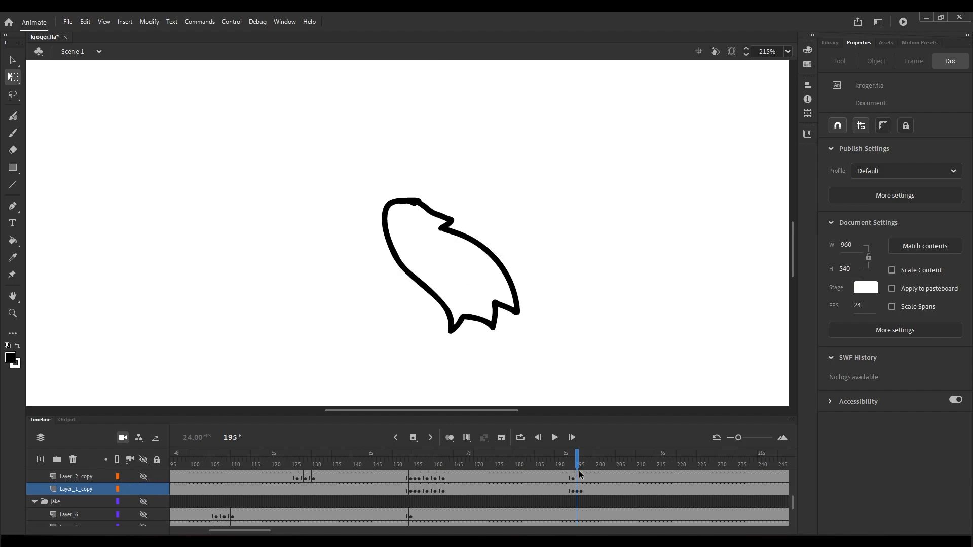
pyautogui.moveTo(581, 463); pyautogui.dragTo(573, 463)
pyautogui.moveTo(574, 463); pyautogui.dragTo(573, 463)
pyautogui.moveTo(573, 463); pyautogui.dragTo(578, 463)
# Delete the tail drawing at frame 195 and turn on onion skinning.
pyautogui.click(573, 489)
pyautogui.click(578, 489)
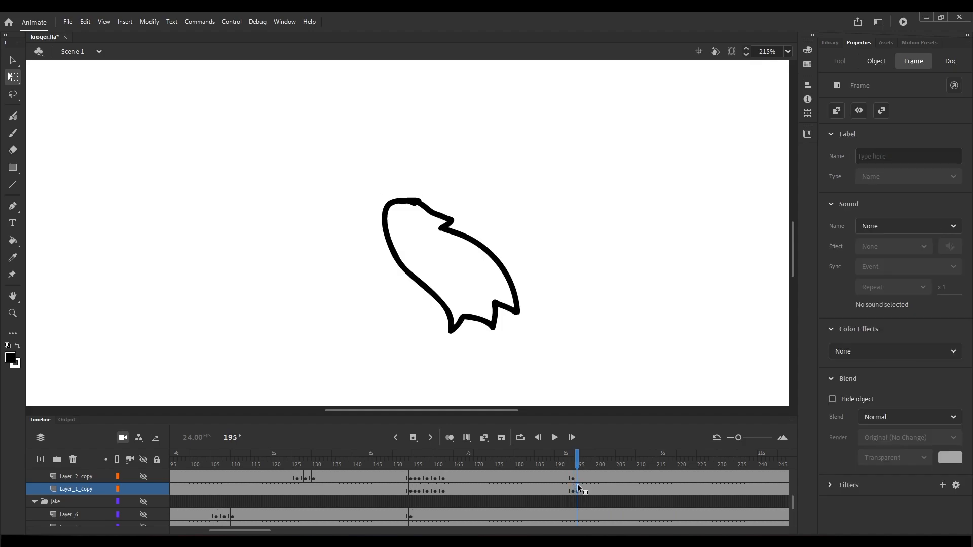
pyautogui.press('Delete')
pyautogui.click(449, 437)
# Try new upper and lower edge strokes for the tail at frame 195 with the black Fluid Brush.
pyautogui.press('b')
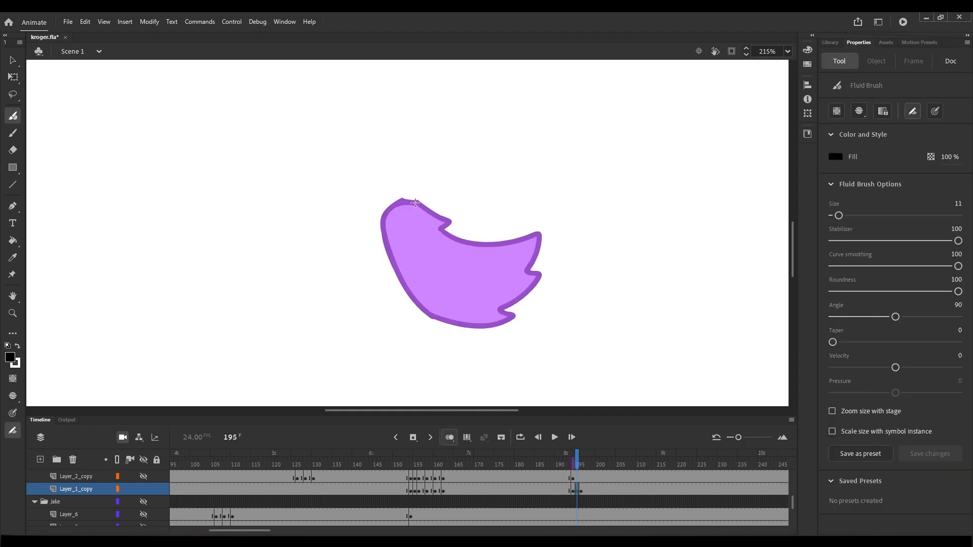
pyautogui.hotkey('ctrl', 'z')
pyautogui.moveTo(414, 202); pyautogui.dragTo(448, 222)
pyautogui.moveTo(505, 256); pyautogui.dragTo(554, 311)
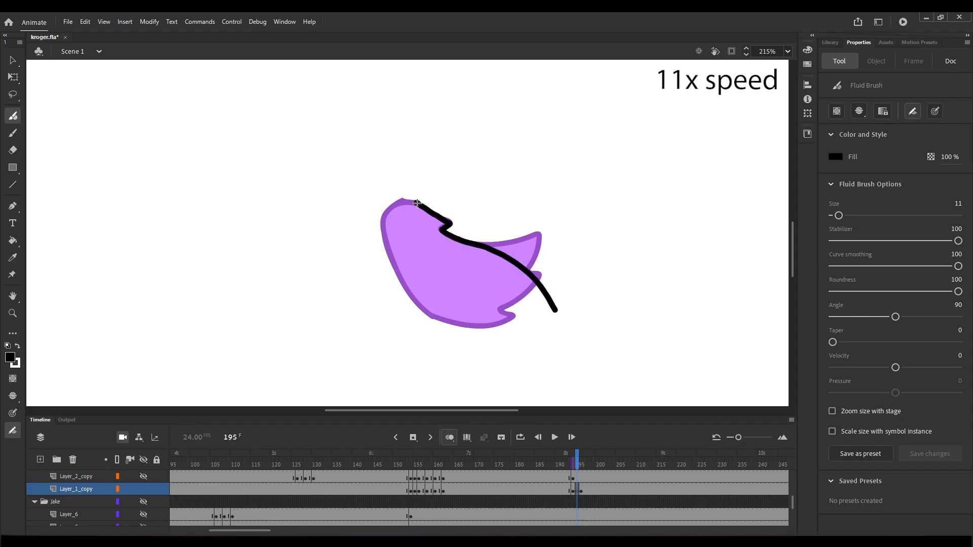
pyautogui.hotkey('ctrl', 'z')
pyautogui.moveTo(403, 200)
pyautogui.mouseDown()
pyautogui.moveTo(388, 210)
pyautogui.moveTo(432, 309)
pyautogui.mouseUp()
pyautogui.hotkey('ctrl', 'z')
# Draw a new tail outline with a rounded upper edge and jagged tip at frame 195 in black.
pyautogui.moveTo(404, 200)
pyautogui.mouseDown()
pyautogui.moveTo(394, 262)
pyautogui.moveTo(510, 307)
pyautogui.moveTo(530, 274)
pyautogui.mouseUp()
pyautogui.moveTo(529, 273)
pyautogui.mouseDown()
pyautogui.moveTo(518, 214)
pyautogui.moveTo(459, 180)
pyautogui.mouseUp()
pyautogui.moveTo(460, 179); pyautogui.dragTo(404, 200)
pyautogui.press('q')
pyautogui.click(404, 200)
pyautogui.moveTo(549, 171)
pyautogui.mouseDown()
pyautogui.moveTo(543, 193)
pyautogui.moveTo(383, 272)
pyautogui.mouseUp()
# Show all layers, then rotate the tail outline clockwise and shift it slightly closer to the body at frame 195.
pyautogui.click(143, 460)
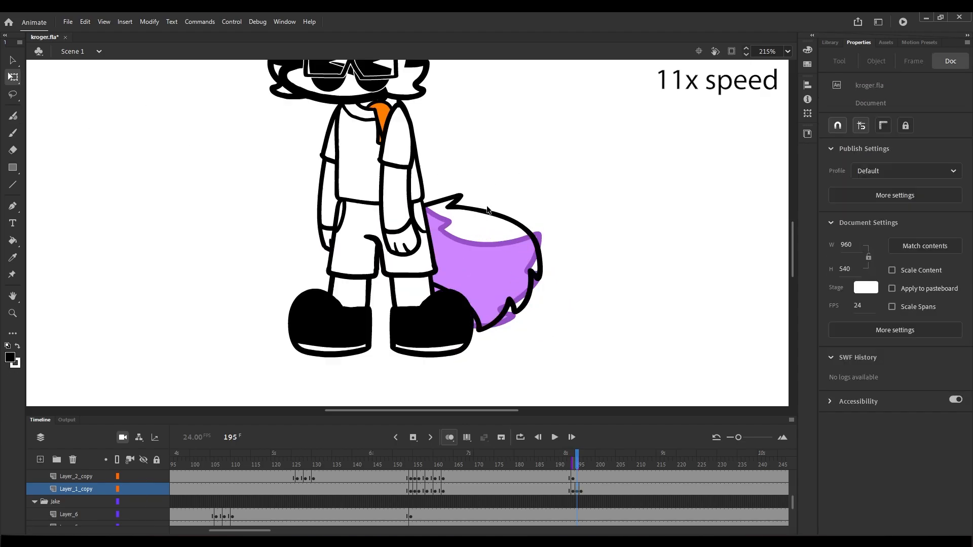
pyautogui.click(486, 211)
pyautogui.moveTo(475, 248); pyautogui.dragTo(415, 206)
pyautogui.moveTo(560, 182); pyautogui.dragTo(562, 226)
pyautogui.moveTo(439, 329); pyautogui.dragTo(439, 332)
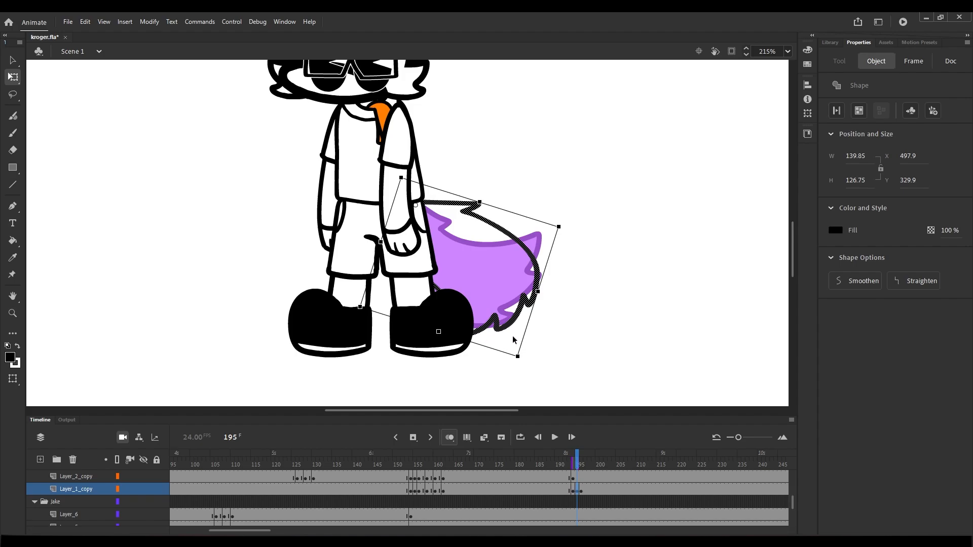
pyautogui.moveTo(521, 366); pyautogui.dragTo(521, 365)
pyautogui.click(544, 308)
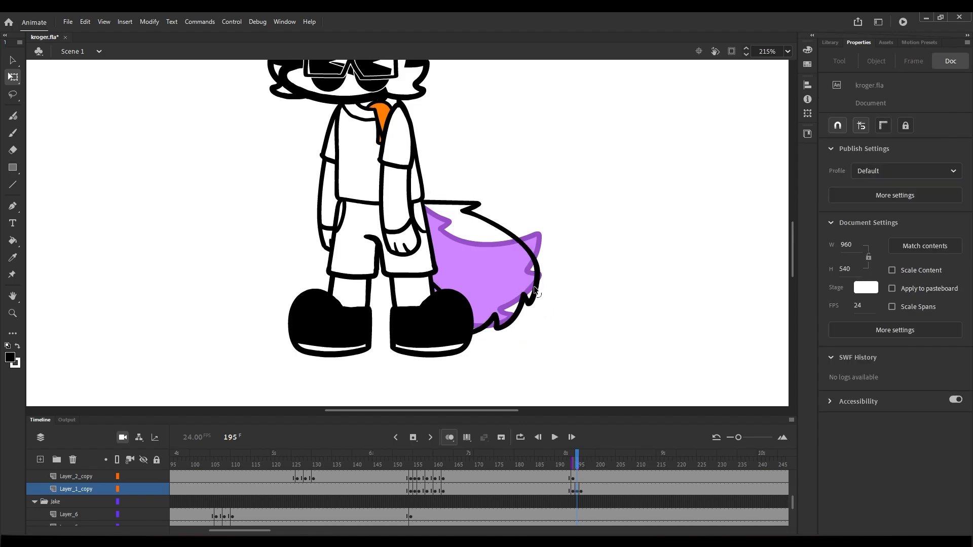
pyautogui.moveTo(535, 290); pyautogui.dragTo(527, 292)
pyautogui.click(552, 239)
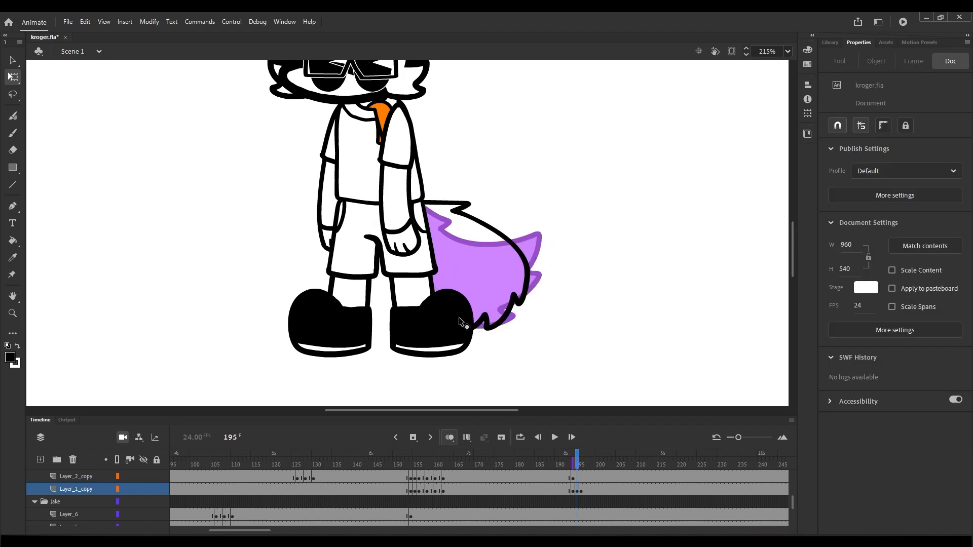
# Fill the new tail outline at frame 195 with white.
pyautogui.click(9, 346)
pyautogui.click(13, 241)
pyautogui.click(504, 262)
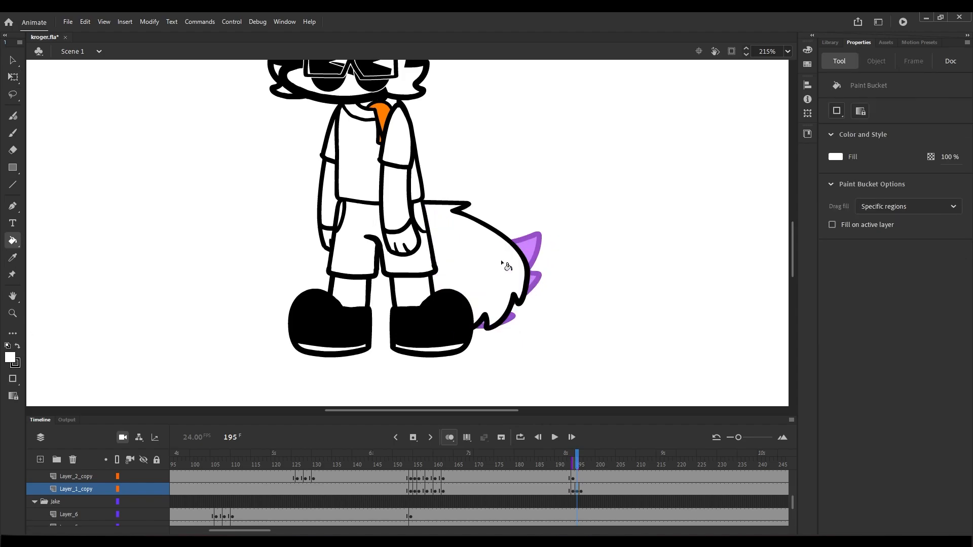
# Rotate the filled tail about its base to hang lower at frame 195, turn off onion skinning, and save the file.
pyautogui.press('q')
pyautogui.click(577, 490)
pyautogui.moveTo(455, 268); pyautogui.dragTo(408, 207)
pyautogui.moveTo(535, 343); pyautogui.dragTo(513, 486)
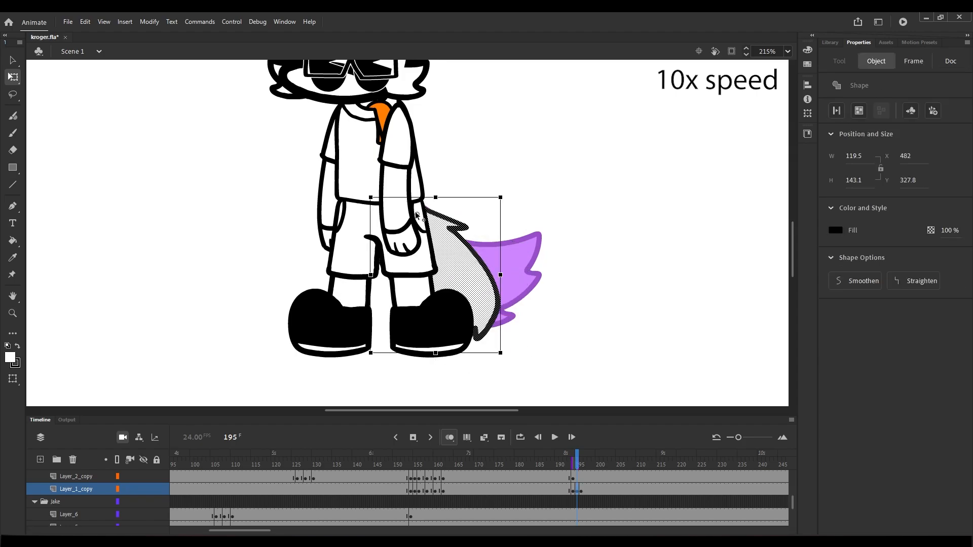
pyautogui.moveTo(481, 352); pyautogui.dragTo(504, 352)
pyautogui.moveTo(527, 357); pyautogui.dragTo(543, 342)
pyautogui.click(563, 349)
pyautogui.click(449, 437)
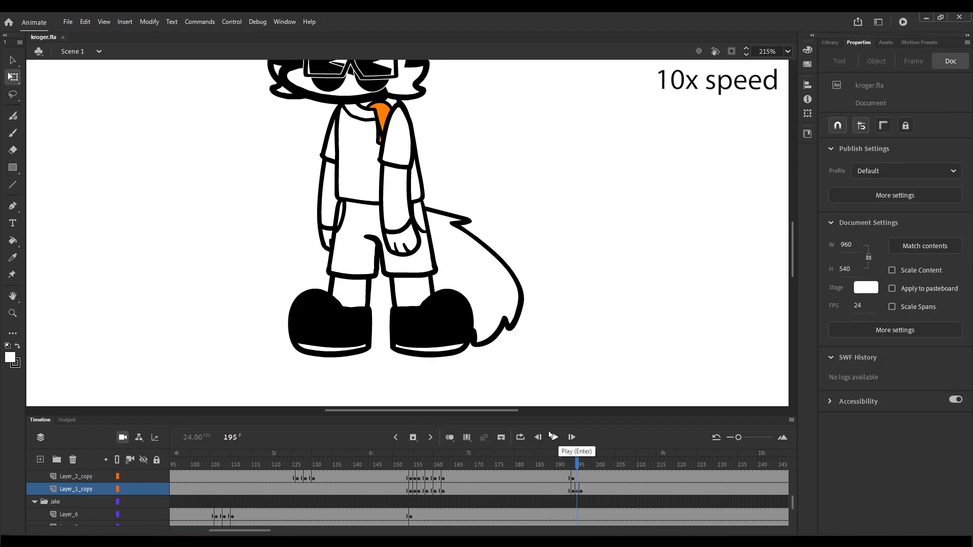
pyautogui.hotkey('ctrl', 's')
# Rotate the tail slightly upward about its base on the neighbouring tail keyframe.
pyautogui.scroll(2, 567, 499)
pyautogui.moveTo(566, 514); pyautogui.dragTo(568, 475)
pyautogui.scroll(-2, 566, 499)
pyautogui.click(565, 491)
pyautogui.moveTo(461, 265); pyautogui.dragTo(408, 221)
pyautogui.moveTo(545, 334); pyautogui.dragTo(561, 305)
pyautogui.click(588, 350)
# Rotate the tail slightly clockwise about its base at frame 195 and save the file.
pyautogui.moveTo(565, 465); pyautogui.dragTo(577, 465)
pyautogui.click(577, 490)
pyautogui.moveTo(450, 273); pyautogui.dragTo(405, 210)
pyautogui.moveTo(533, 353); pyautogui.dragTo(520, 368)
pyautogui.click(527, 372)
pyautogui.moveTo(577, 465); pyautogui.dragTo(577, 465)
pyautogui.hotkey('ctrl', 's')
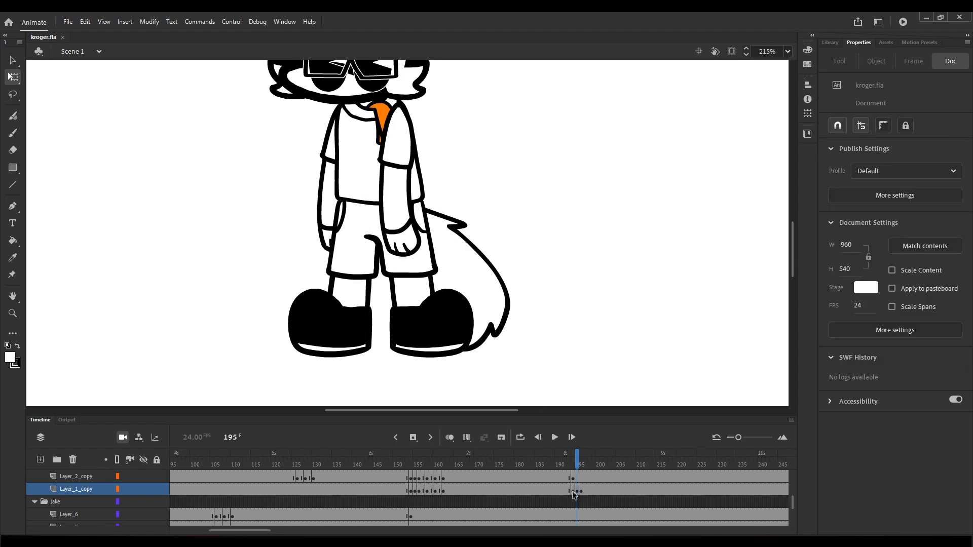
# Clear the tail layer's extra keyframes after frame 194, keeping the lowered tail pose.
pyautogui.click(573, 491)
pyautogui.press('F4')
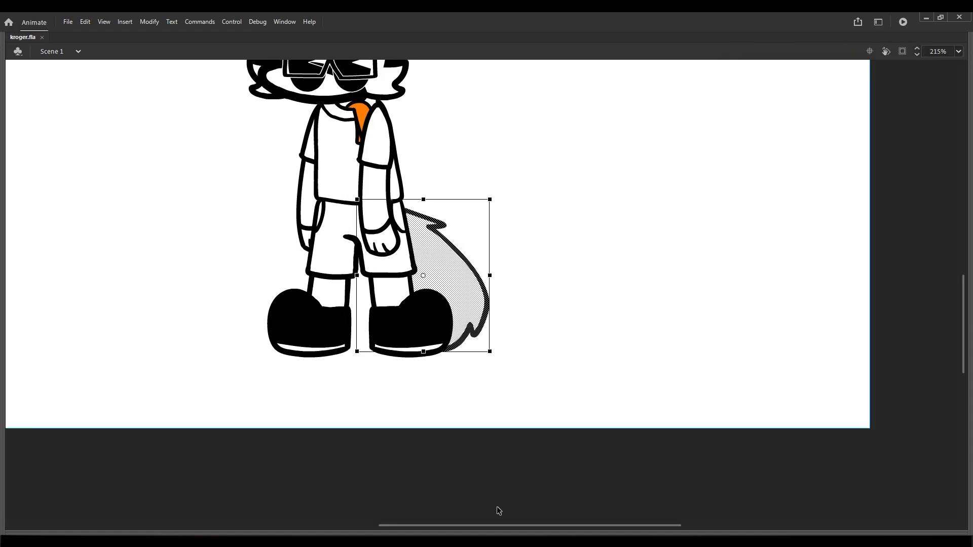
pyautogui.press('F4')
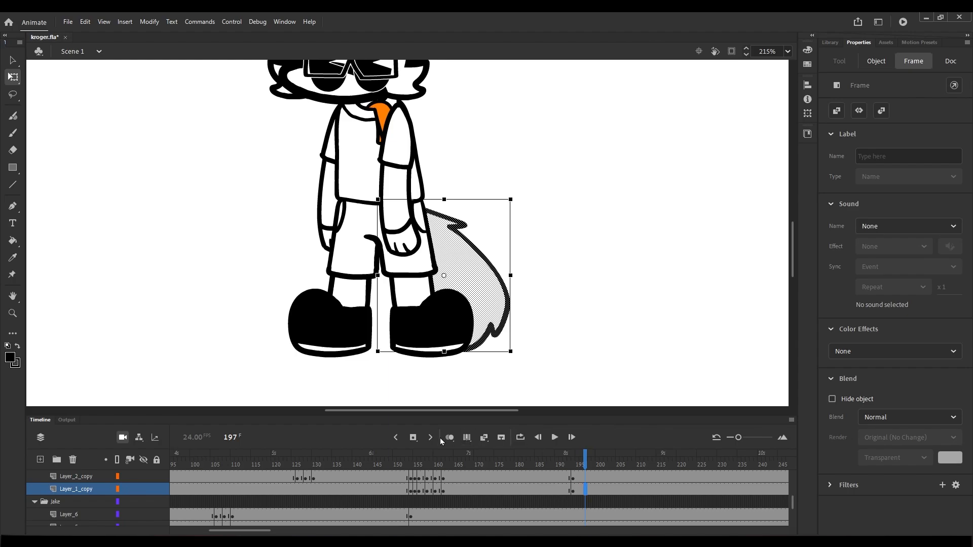
# Play the animation from shortly before frame 150 to review the turned pose and the lowered tail.
pyautogui.click(431, 437)
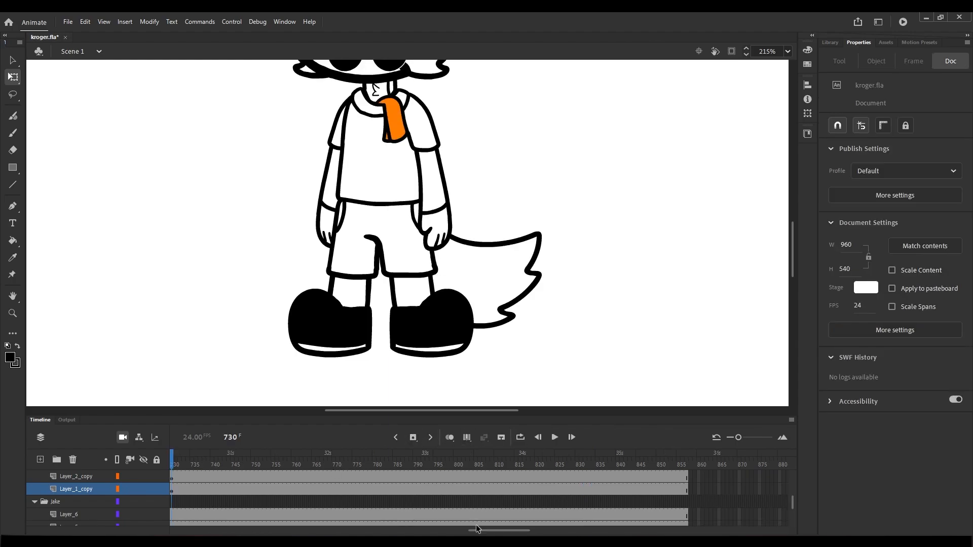
pyautogui.moveTo(477, 529); pyautogui.dragTo(466, 530)
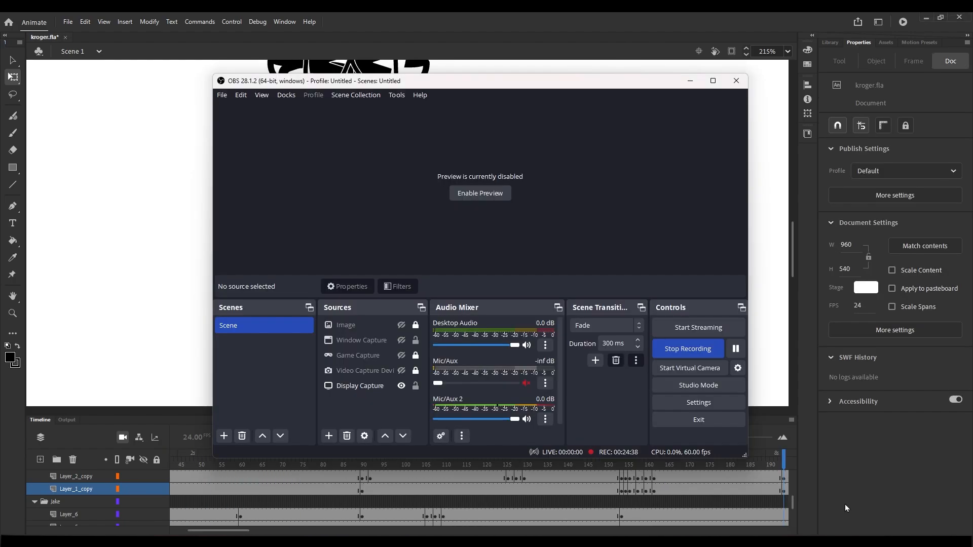
pyautogui.click(844, 503)
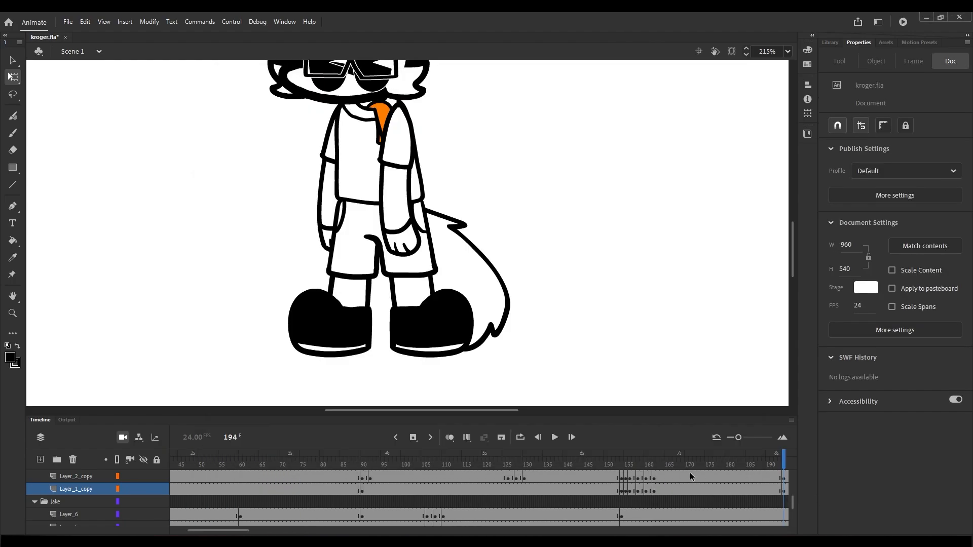
pyautogui.click(598, 465)
pyautogui.click(555, 438)
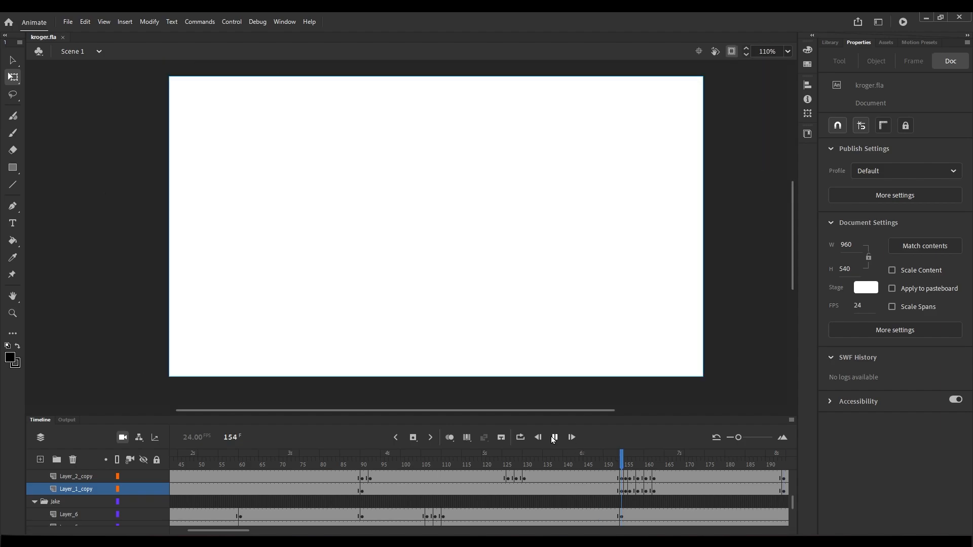
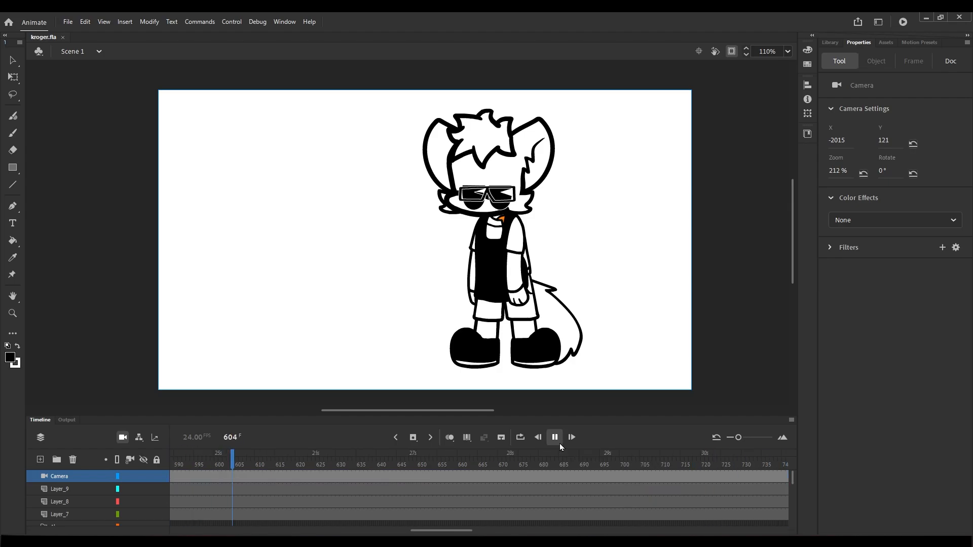
pyautogui.click(556, 439)
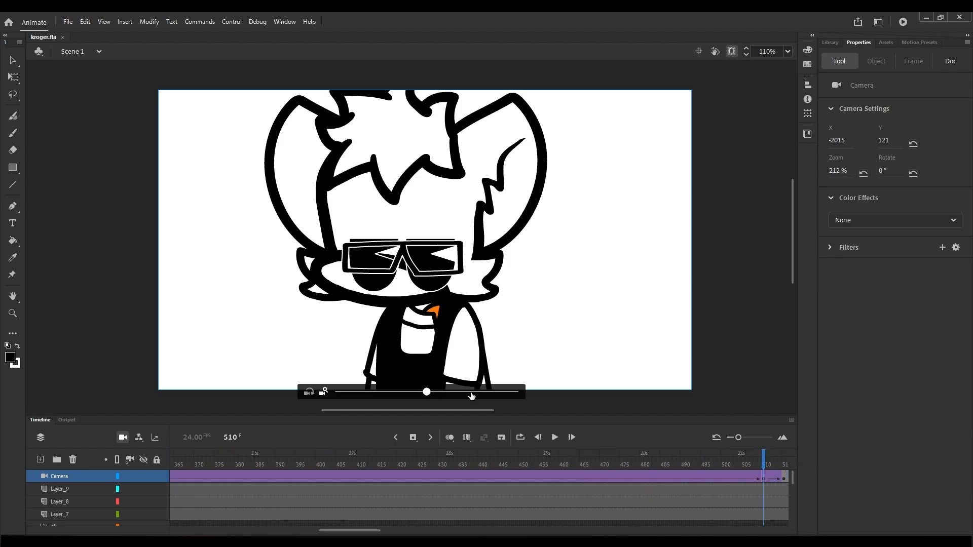
# Insert a keyframe on Layer_7 at frame 515, where the camera zoom-out ends, and choose the Fluid Brush.
pyautogui.click(784, 478)
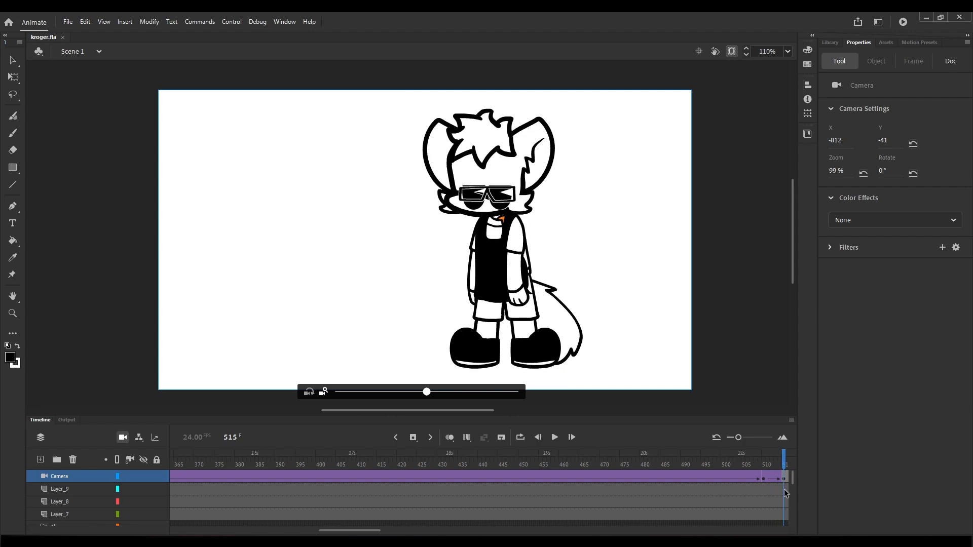
pyautogui.click(783, 488)
pyautogui.scroll(-2, 783, 491)
pyautogui.click(783, 490)
pyautogui.press('F6')
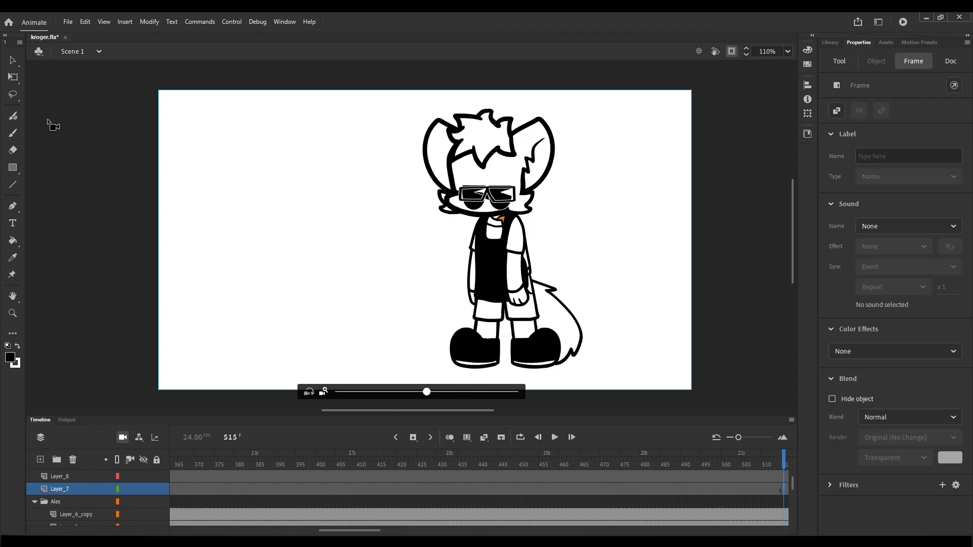
pyautogui.click(13, 116)
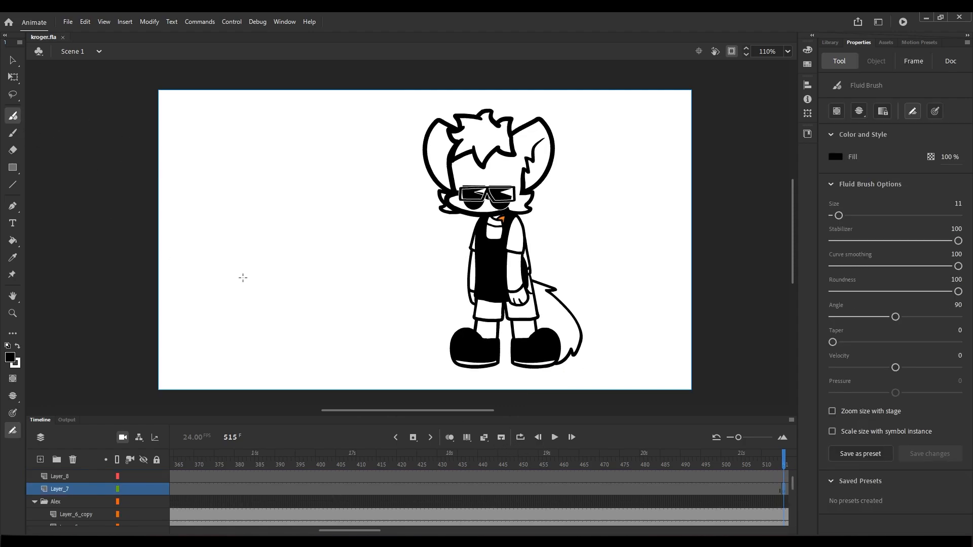
# Draw a simple black table with two legs beside the sunglasses character on Layer_7 at frame 515.
pyautogui.moveTo(430, 369)
pyautogui.mouseDown()
pyautogui.moveTo(435, 277)
pyautogui.moveTo(435, 305)
pyautogui.mouseUp()
pyautogui.hotkey('ctrl', 'z')
pyautogui.press('q')
pyautogui.click(434, 300)
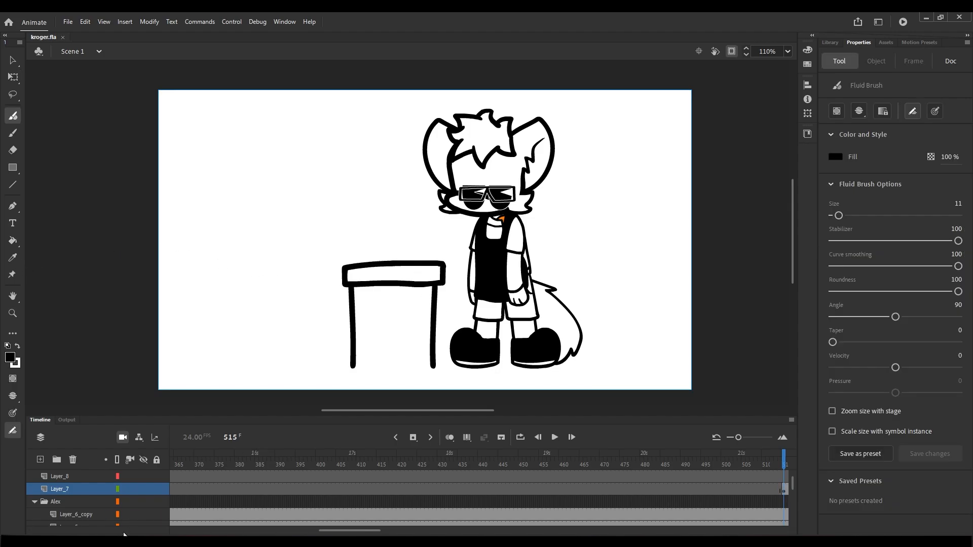
# Collapse the Alex and Jake layer folders and add a new folder named karen] below them.
pyautogui.click(34, 502)
pyautogui.click(36, 515)
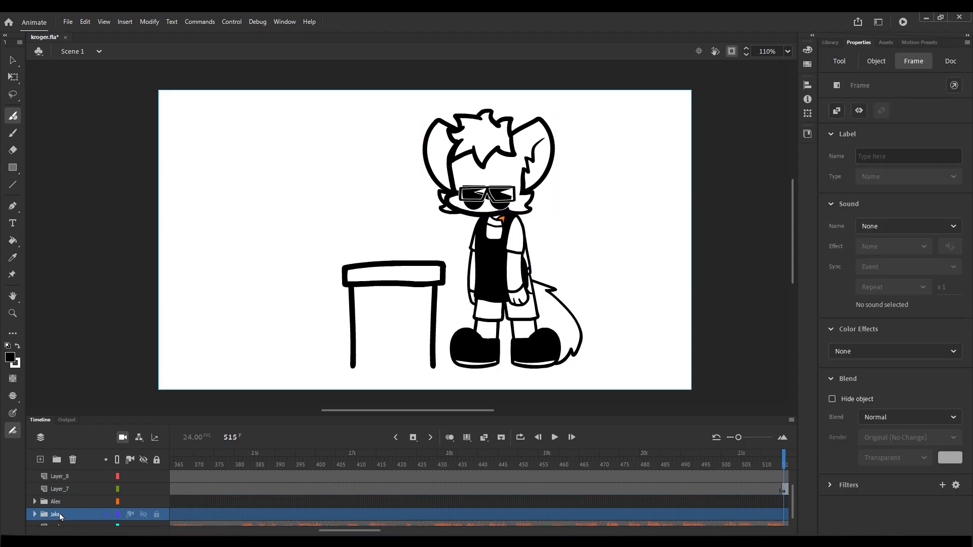
pyautogui.scroll(-1, 60, 516)
pyautogui.click(60, 515)
pyautogui.click(57, 459)
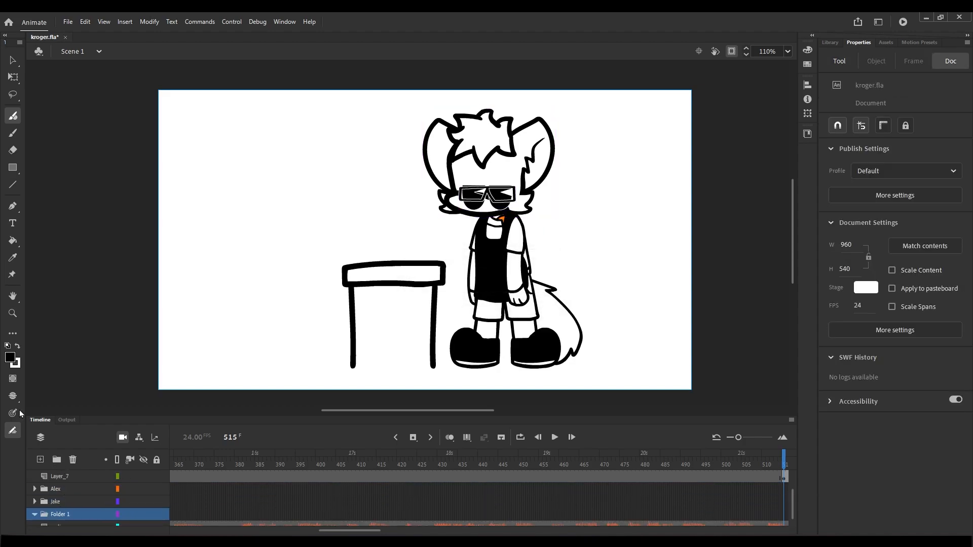
pyautogui.doubleClick(81, 514)
pyautogui.write('k')
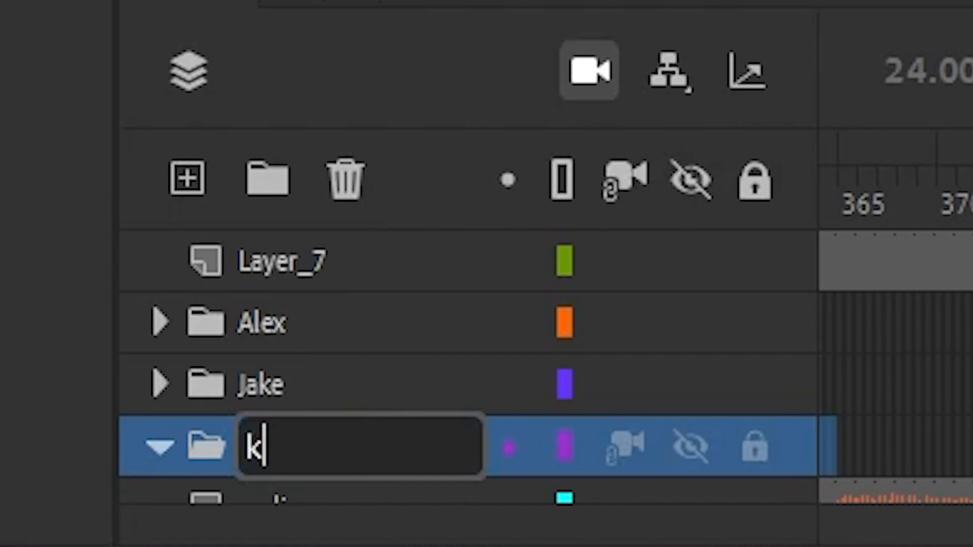
pyautogui.write('aren]')
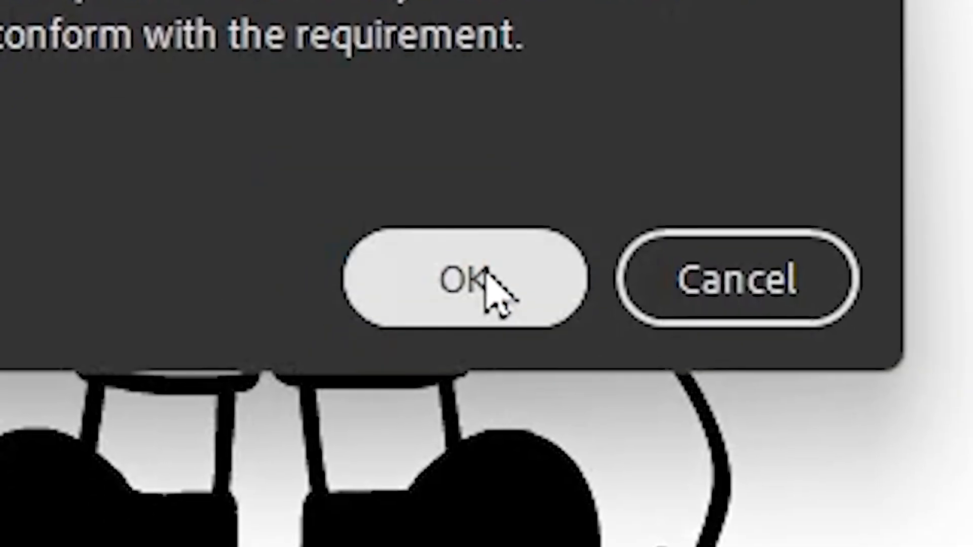
pyautogui.click(491, 290)
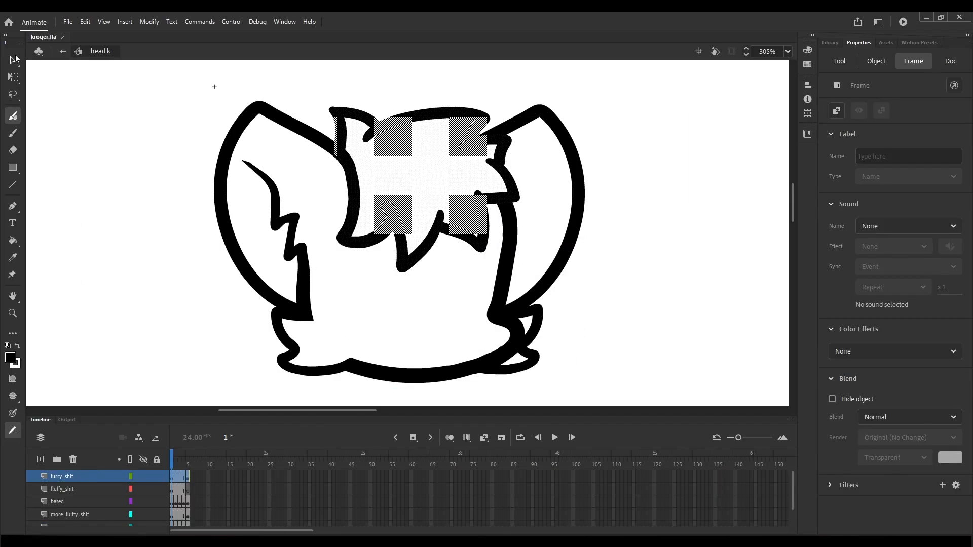
# Delete the spiky hair from the furry_shit layer in the head k symbol.
pyautogui.hotkey('ctrl', 'a')
pyautogui.click(13, 77)
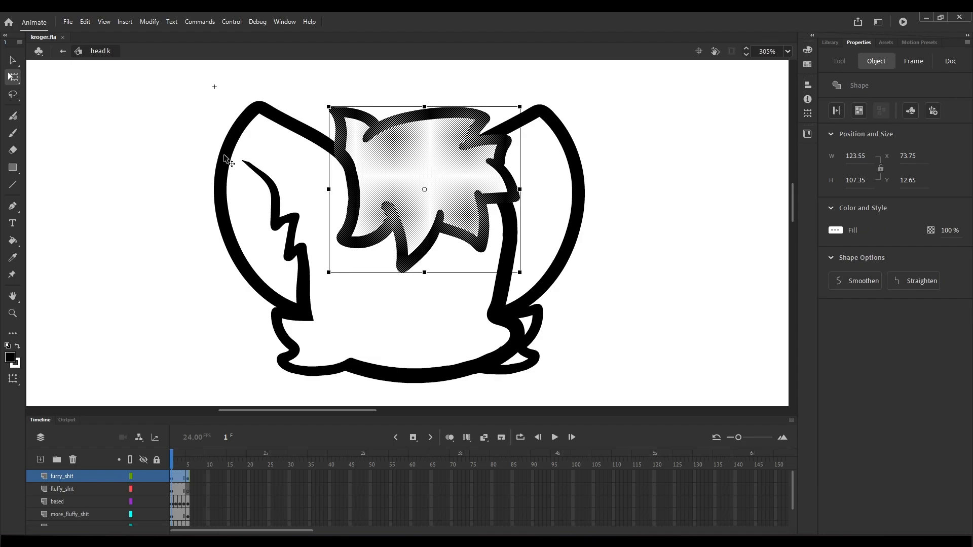
pyautogui.press('Delete')
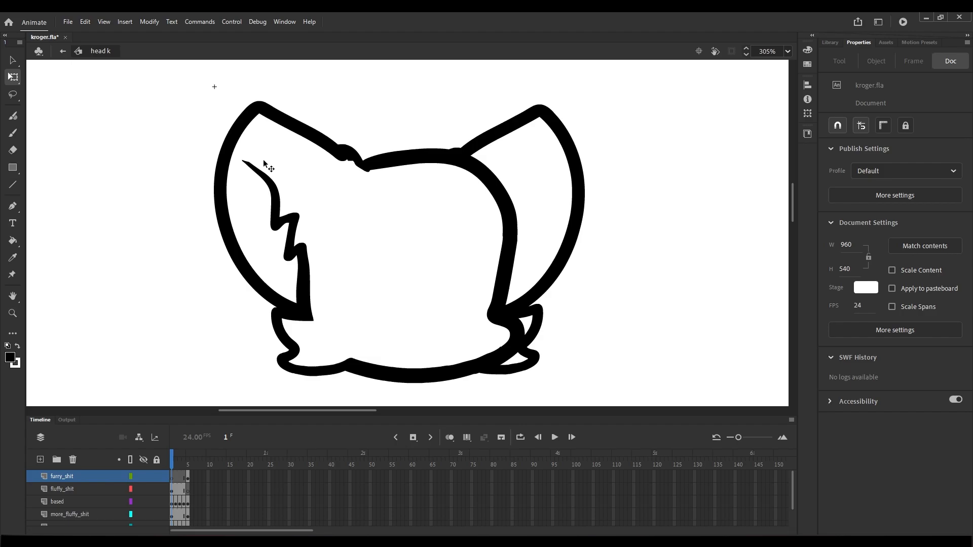
pyautogui.hotkey('ctrl', 'v')
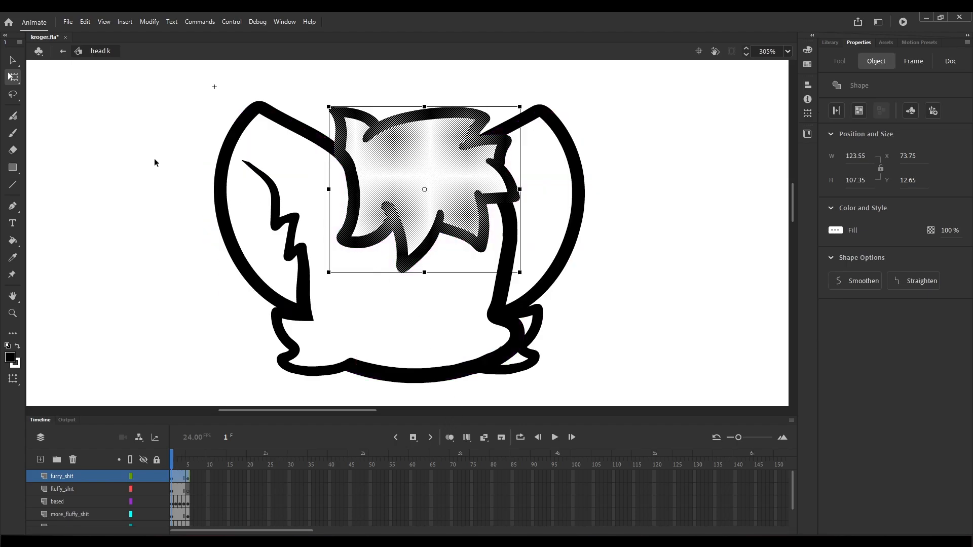
pyautogui.hotkey('ctrl', 'z')
# Draw a puffy, rounded tuft of hair on top of the head with the Fluid Brush, fill it white and save the file.
pyautogui.press('b')
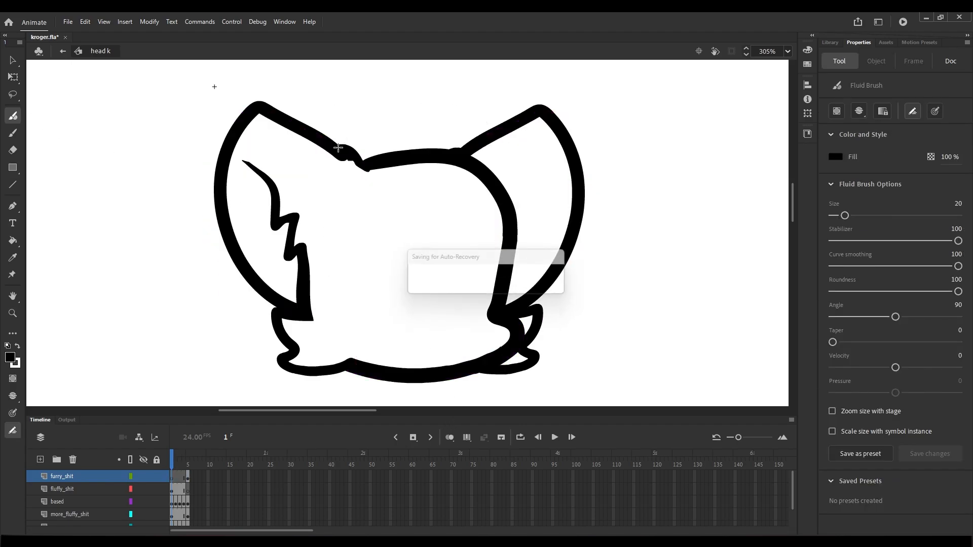
pyautogui.moveTo(338, 147)
pyautogui.mouseDown()
pyautogui.moveTo(368, 115)
pyautogui.moveTo(426, 127)
pyautogui.moveTo(481, 104)
pyautogui.moveTo(518, 109)
pyautogui.moveTo(340, 151)
pyautogui.mouseUp()
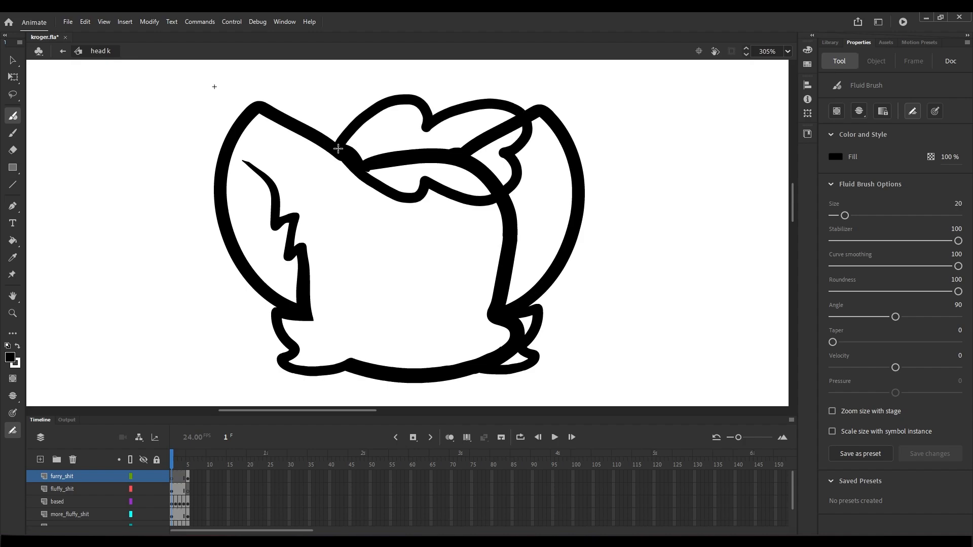
pyautogui.press('k')
pyautogui.click(404, 188)
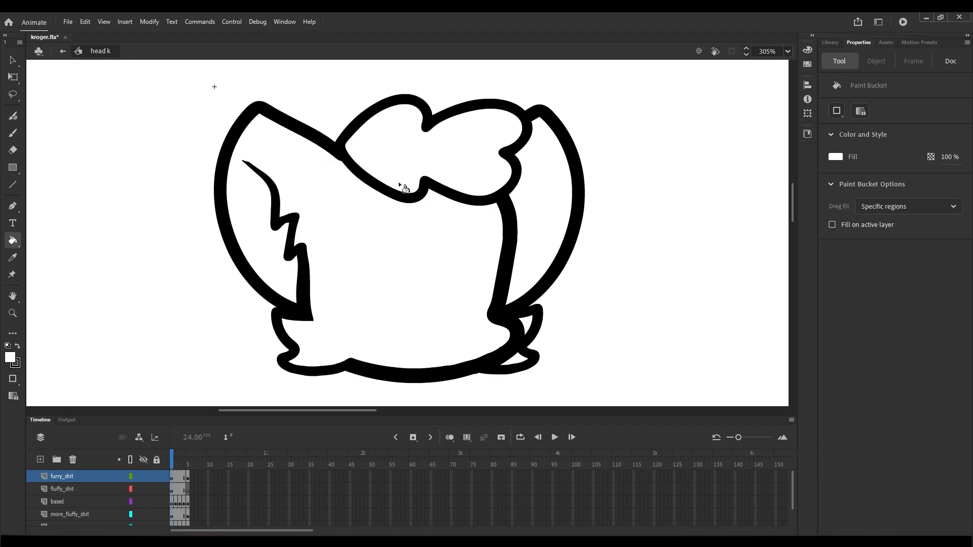
pyautogui.hotkey('ctrl', 's')
# Adjust the left cheek fluff slightly and narrow the new hair from its right side to a better fit between the ears.
pyautogui.press('q')
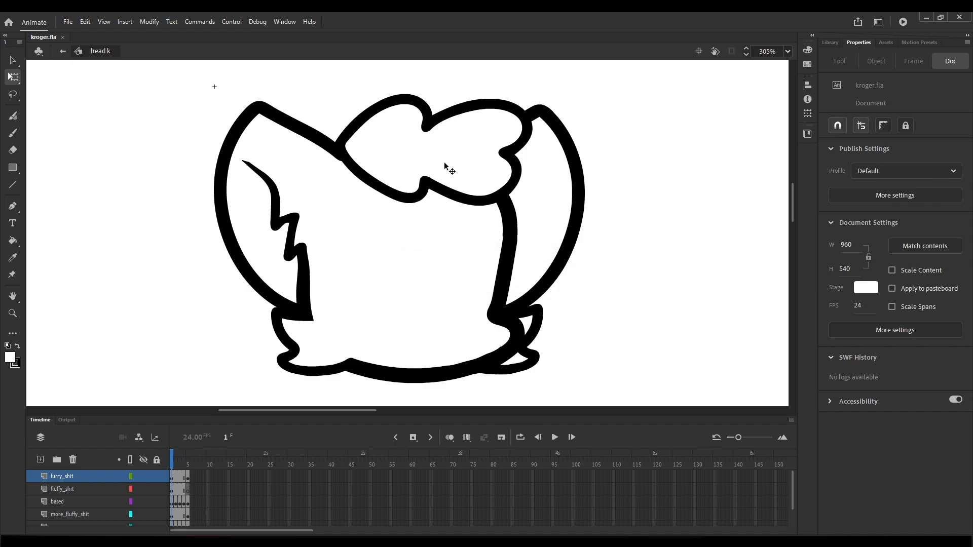
pyautogui.click(311, 360)
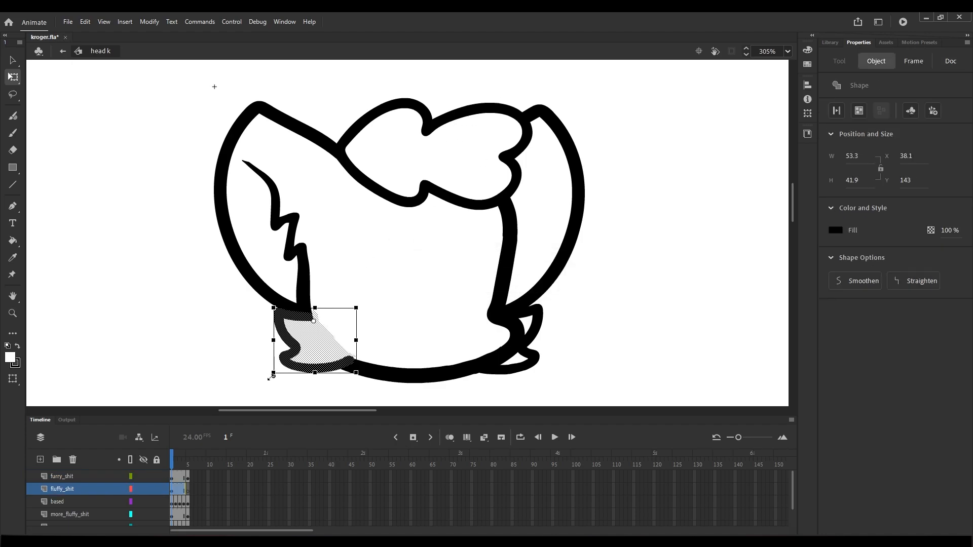
pyautogui.moveTo(309, 373); pyautogui.dragTo(306, 374)
pyautogui.click(295, 384)
pyautogui.scroll(-1, 531, 155)
pyautogui.click(446, 154)
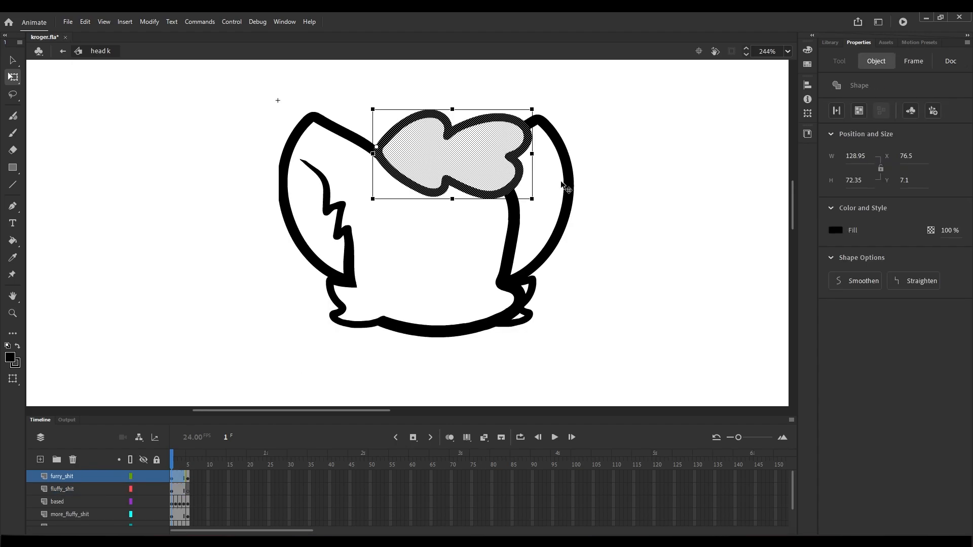
pyautogui.moveTo(532, 153); pyautogui.dragTo(517, 153)
pyautogui.click(552, 256)
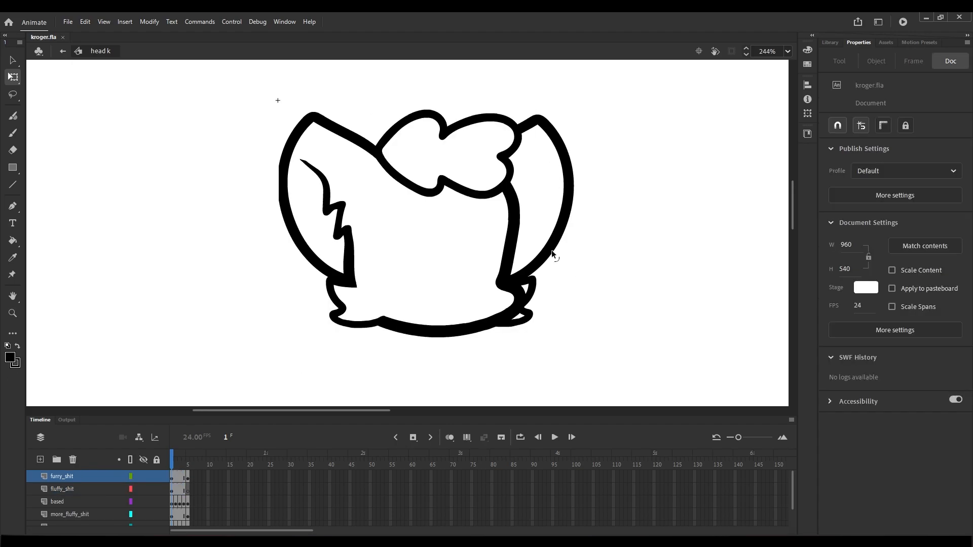
# Collapse the karen] folder in the main scene and move the playhead to frame 520.
pyautogui.scroll(2, 447, 115)
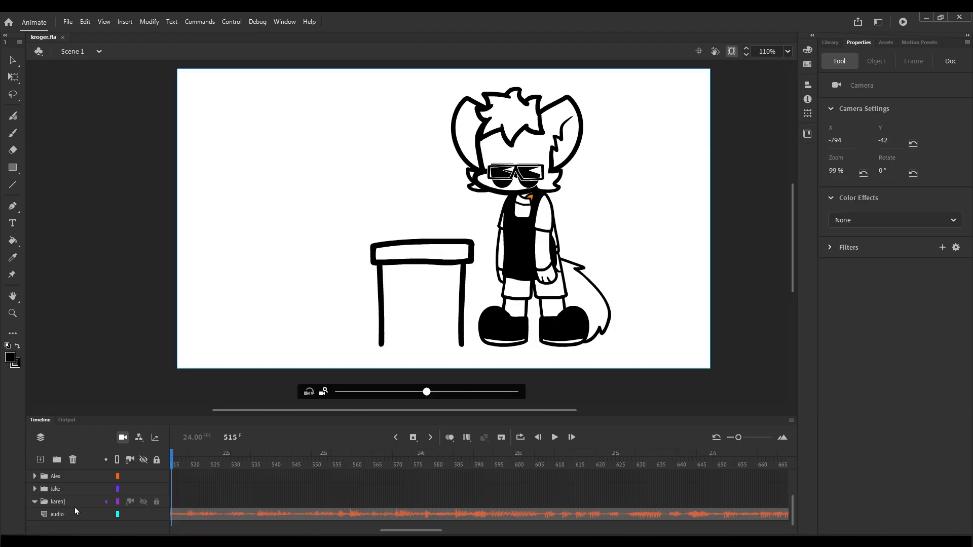
pyautogui.click(35, 502)
pyautogui.doubleClick(41, 505)
pyautogui.click(196, 462)
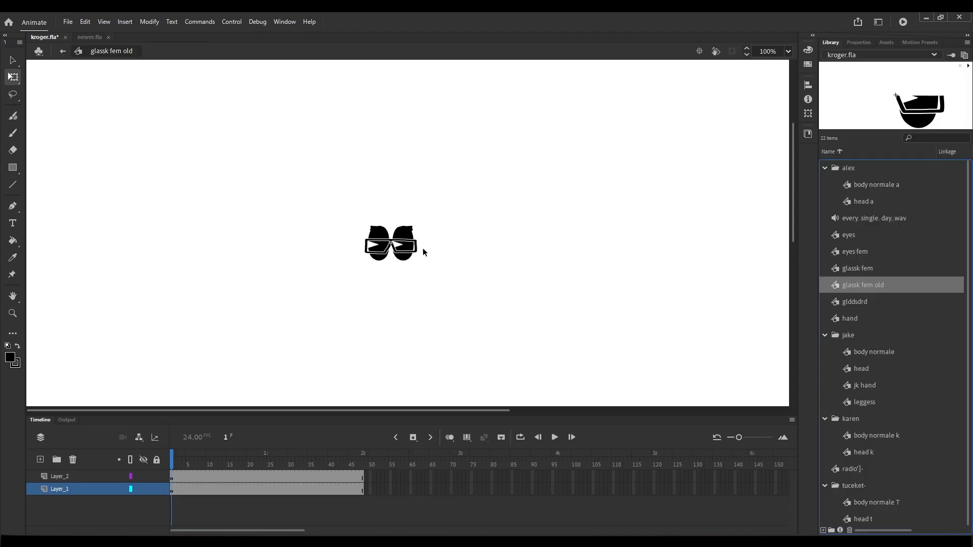
# Replace the rectangular frames on Layer_2 of glassk fem old with round glasses drawn in red over the eyes.
pyautogui.scroll(5, 317, 257)
pyautogui.scroll(-4, 417, 250)
pyautogui.scroll(4, 363, 244)
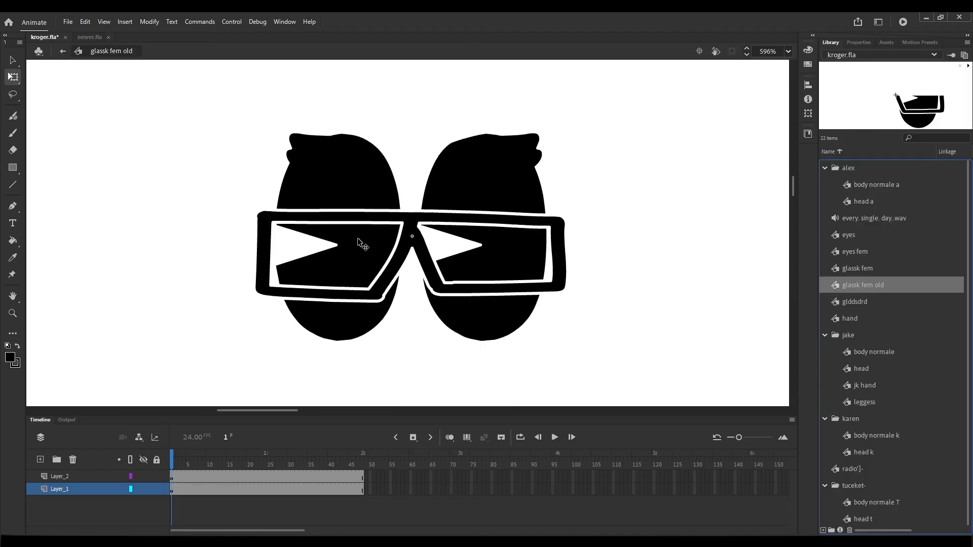
pyautogui.moveTo(275, 213); pyautogui.dragTo(253, 228)
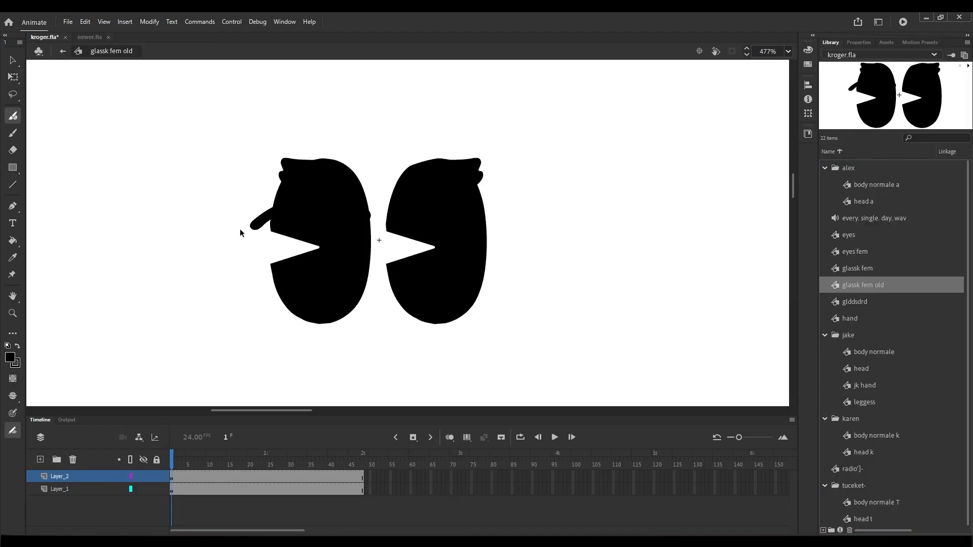
pyautogui.hotkey('ctrl', 'z')
pyautogui.click(10, 358)
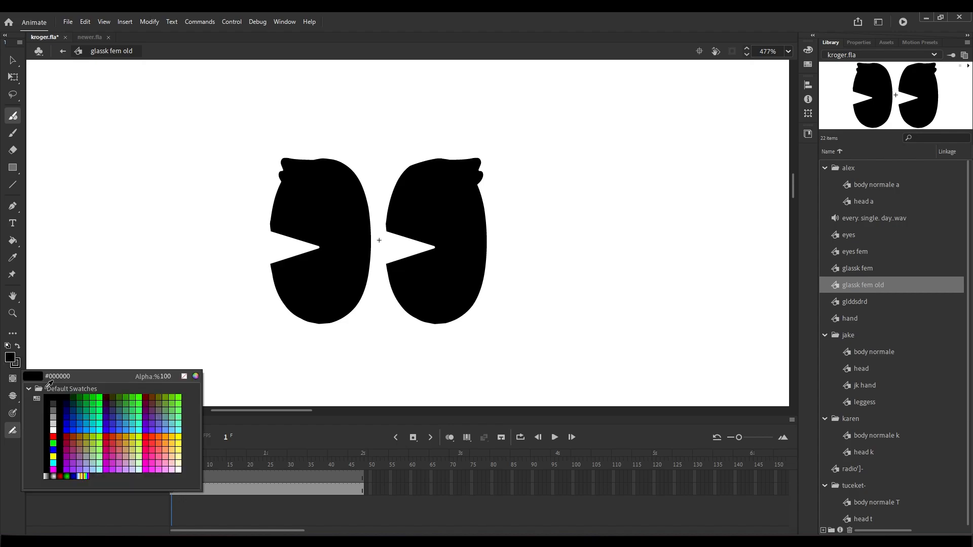
pyautogui.click(185, 436)
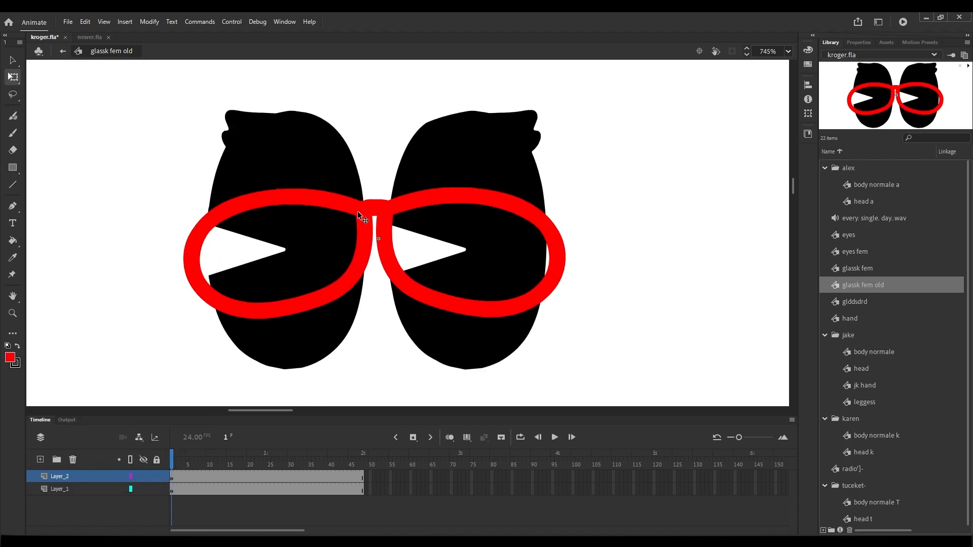
# Restore the default black and white colours and recolour the red round glasses with the Paint Bucket.
pyautogui.click(364, 207)
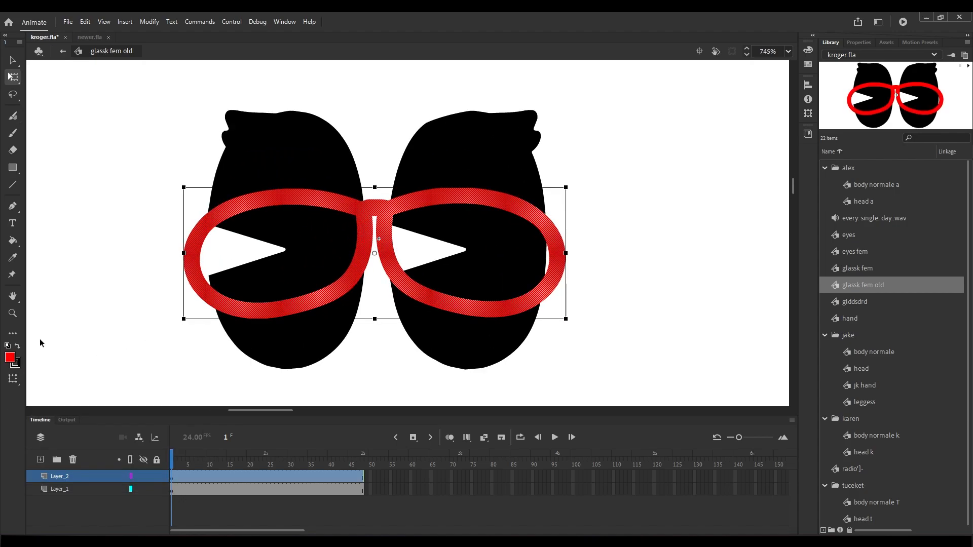
pyautogui.click(7, 346)
pyautogui.click(63, 326)
pyautogui.press('k')
pyautogui.click(196, 276)
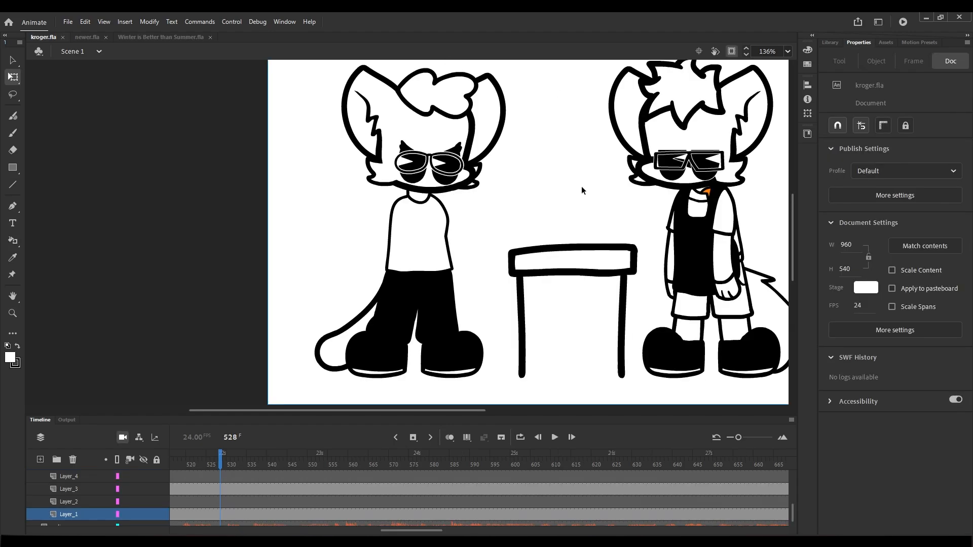
# Draw a tilted, rounded can with two label bands beside the new character's shirt on Layer_2 at frame 528.
pyautogui.click(220, 501)
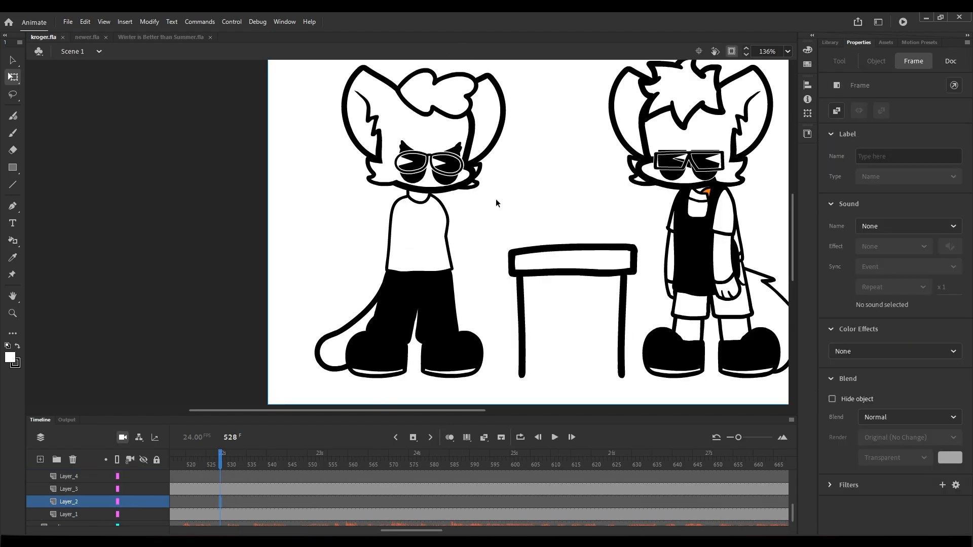
pyautogui.scroll(5, 496, 199)
pyautogui.press('b')
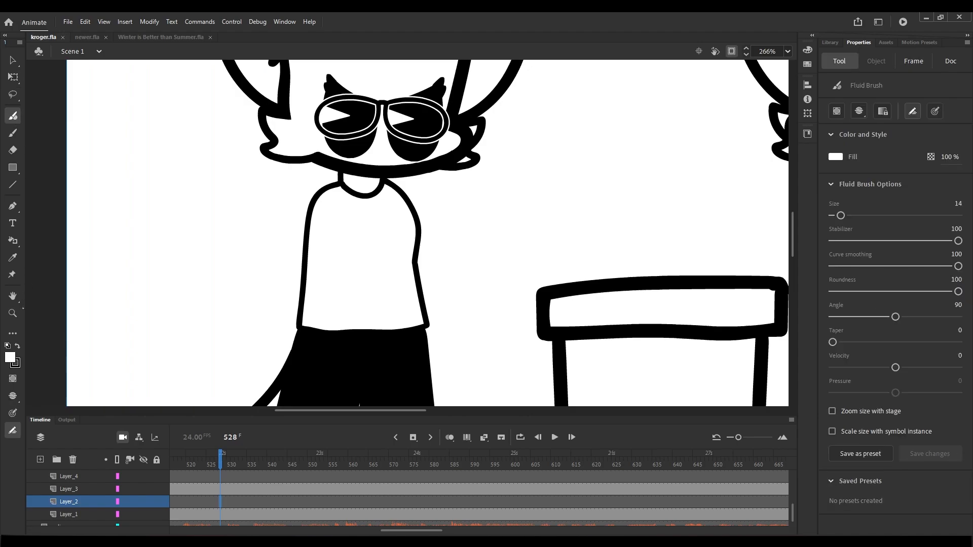
pyautogui.click(17, 346)
pyautogui.moveTo(484, 206); pyautogui.dragTo(432, 260)
pyautogui.scroll(6, 459, 228)
pyautogui.moveTo(354, 206); pyautogui.dragTo(517, 276)
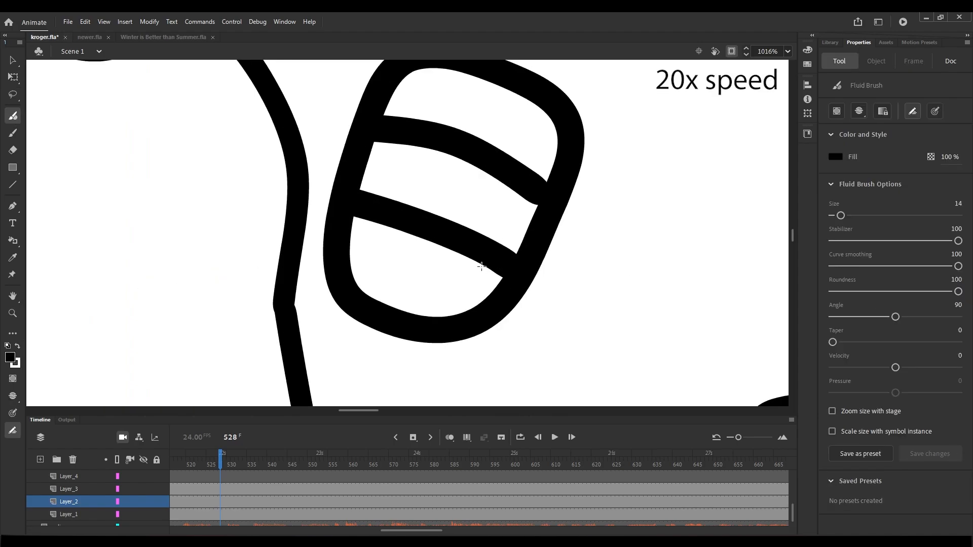
# Fill the can black around a white label and letter "Sauce" on the label with the Fluid Brush.
pyautogui.press('k')
pyautogui.scroll(-3, 412, 265)
pyautogui.press('b')
pyautogui.moveTo(410, 201); pyautogui.dragTo(464, 222)
pyautogui.scroll(-2, 430, 203)
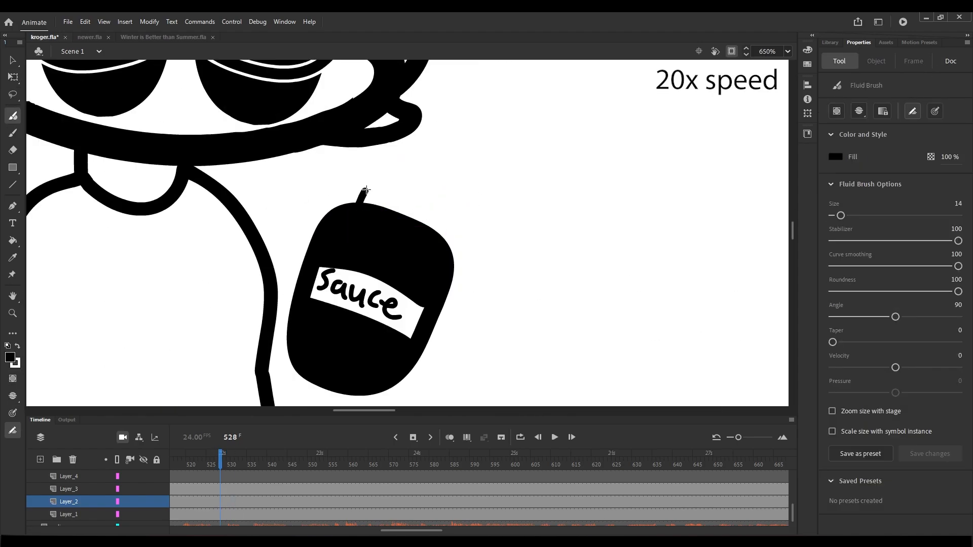
# Finish the can's lid and draw a hand with fingers gripping the can's right side.
pyautogui.press('k')
pyautogui.press('b')
pyautogui.click(10, 357)
pyautogui.moveTo(426, 229); pyautogui.dragTo(410, 302)
pyautogui.moveTo(408, 244); pyautogui.dragTo(418, 255)
pyautogui.moveTo(399, 275); pyautogui.dragTo(411, 277)
# Fill the gripping hand white and its outlines black with the Paint Bucket.
pyautogui.press('k')
pyautogui.click(8, 345)
pyautogui.click(430, 269)
pyautogui.click(17, 345)
pyautogui.click(437, 271)
# Convert the can and hand drawing on Layer_2 at frame 527 into a graphic symbol named sauce.
pyautogui.press('b')
pyautogui.click(217, 502)
pyautogui.press('F8')
pyautogui.press('Return')
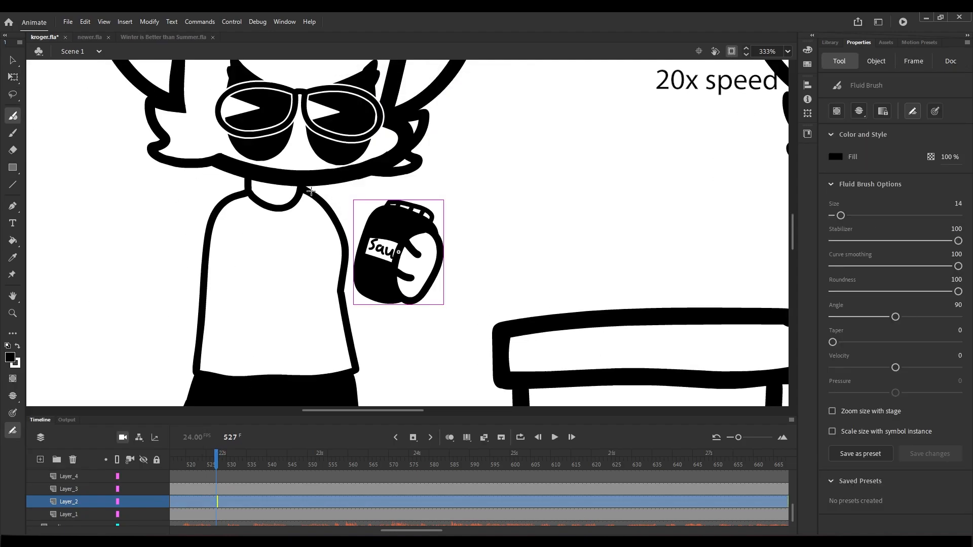
# Draw the bent arm joining the character's shoulder to the hand holding the sauce can and save the file.
pyautogui.scroll(-1, 395, 248)
pyautogui.moveTo(336, 196); pyautogui.dragTo(372, 243)
pyautogui.moveTo(350, 280); pyautogui.dragTo(409, 296)
pyautogui.press('q')
pyautogui.click(427, 256)
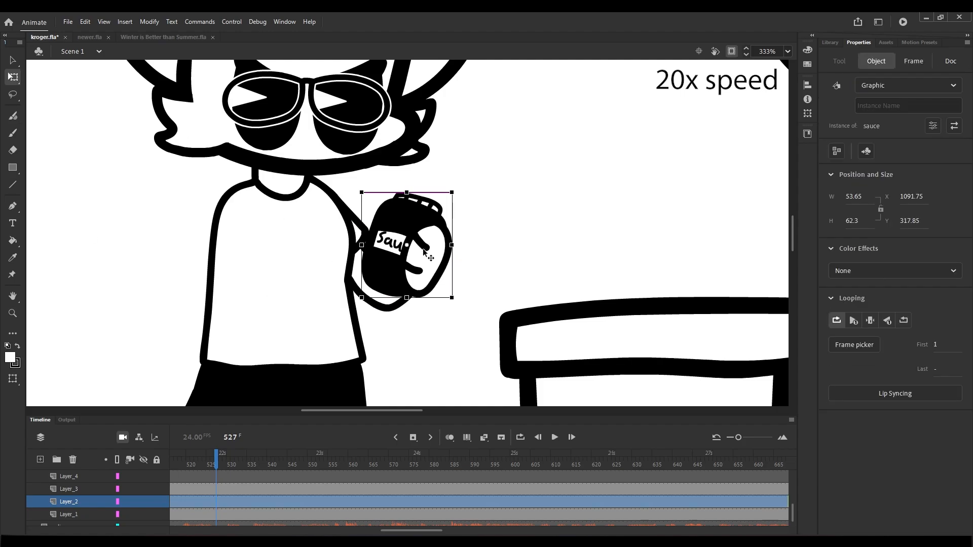
pyautogui.click(216, 489)
pyautogui.scroll(-1, 406, 233)
pyautogui.hotkey('ctrl', 's')
# Select Layer_4 at frame 527 and set the Fluid Brush to a black fill for drawing the other arm.
pyautogui.click(310, 477)
pyautogui.scroll(-2, 648, 132)
pyautogui.scroll(1, 284, 487)
pyautogui.click(302, 489)
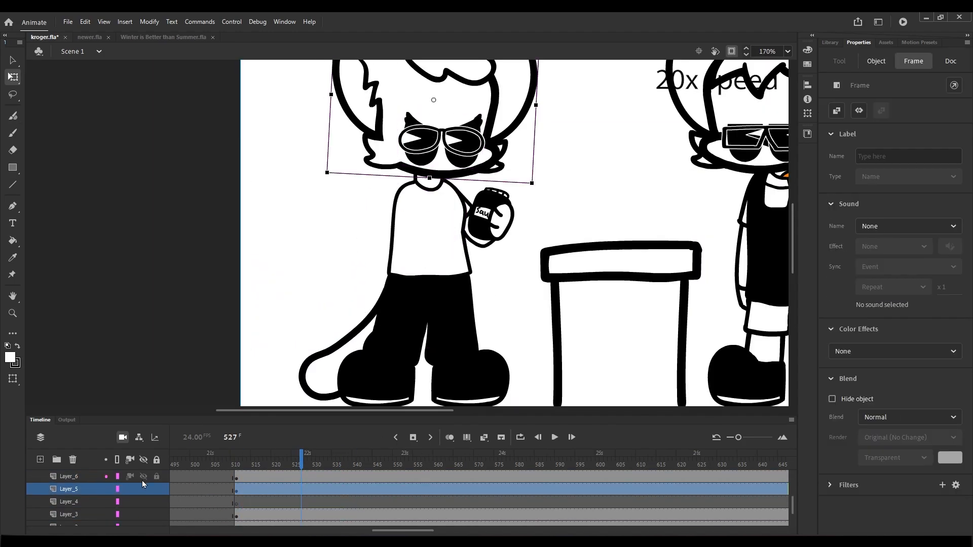
pyautogui.click(302, 502)
pyautogui.press('b')
pyautogui.scroll(1, 645, 178)
pyautogui.click(17, 345)
pyautogui.scroll(2, 393, 101)
pyautogui.moveTo(793, 230); pyautogui.dragTo(793, 234)
# Draw a hand with an outstretched index finger over the chest, pointing at the sauce can.
pyautogui.moveTo(387, 227)
pyautogui.mouseDown()
pyautogui.moveTo(428, 235)
pyautogui.moveTo(361, 198)
pyautogui.mouseUp()
pyautogui.moveTo(359, 207)
pyautogui.mouseDown()
pyautogui.moveTo(400, 242)
pyautogui.moveTo(427, 241)
pyautogui.moveTo(390, 235)
pyautogui.mouseUp()
pyautogui.hotkey('ctrl', 'z')
pyautogui.hotkey('ctrl', 'z')
pyautogui.hotkey('ctrl', 'z')
pyautogui.moveTo(391, 236); pyautogui.dragTo(393, 211)
pyautogui.click(69, 502)
pyautogui.press('q')
pyautogui.moveTo(350, 276); pyautogui.dragTo(389, 263)
# Draw the forearm joining the pointing hand to the shoulder and outline the sleeve in red.
pyautogui.press('b')
pyautogui.click(11, 358)
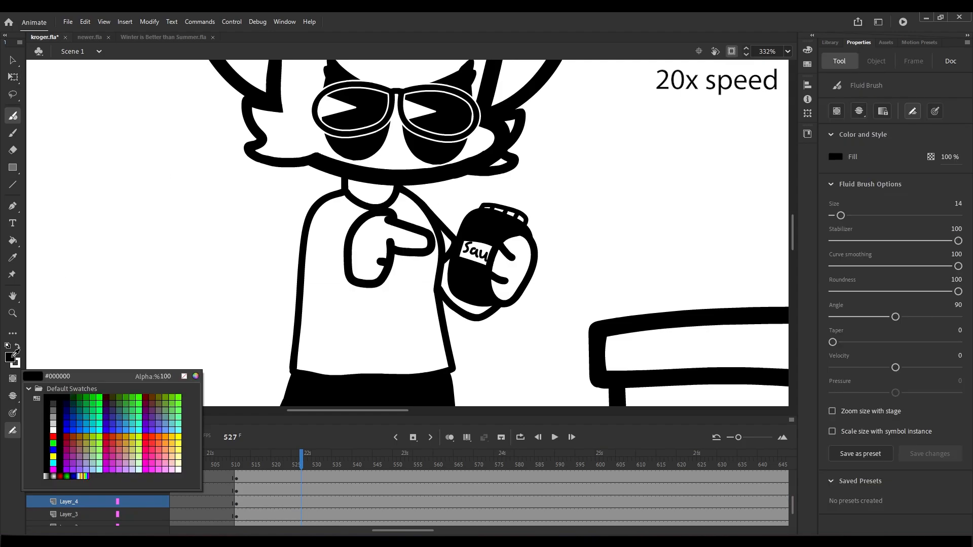
pyautogui.click(52, 394)
pyautogui.moveTo(314, 209)
pyautogui.mouseDown()
pyautogui.moveTo(350, 280)
pyautogui.moveTo(354, 225)
pyautogui.moveTo(283, 247)
pyautogui.mouseUp()
# Fill the sleeve white, tidy the line between forearm and pointing hand, and save the file.
pyautogui.click(10, 358)
pyautogui.press('k')
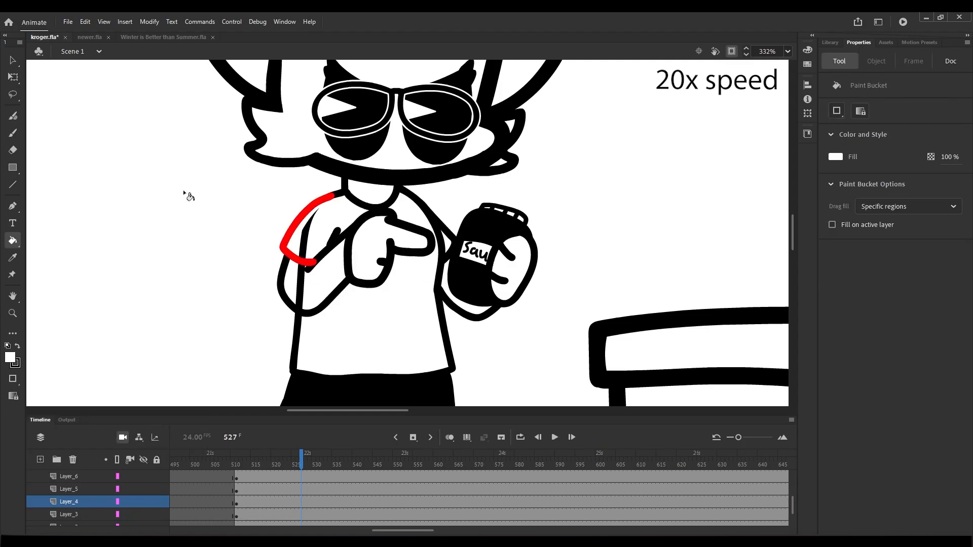
pyautogui.click(305, 231)
pyautogui.press('b')
pyautogui.moveTo(349, 248); pyautogui.dragTo(350, 273)
pyautogui.hotkey('ctrl', 's')
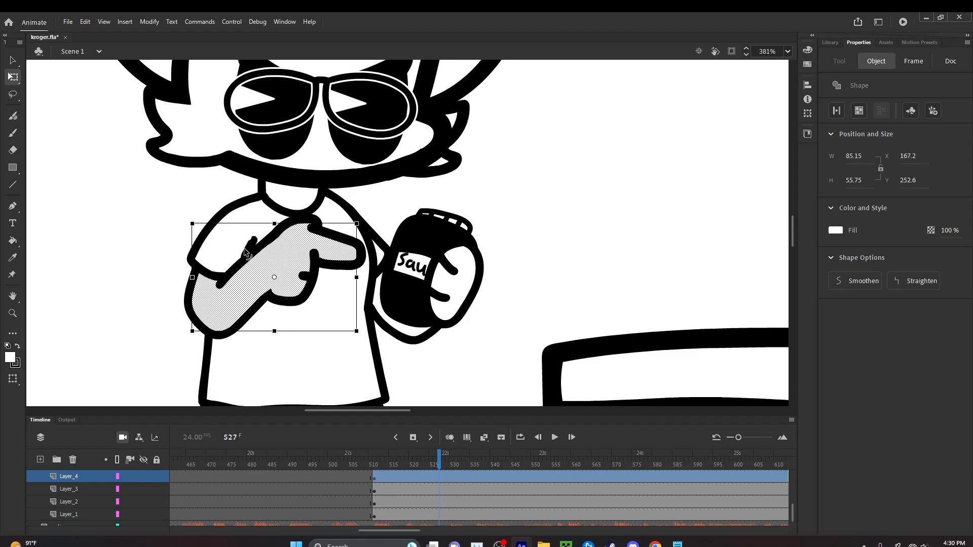
# Select the karen_ layer folder and collapse it.
pyautogui.scroll(1, 476, 490)
pyautogui.rightClick(54, 478)
pyautogui.click(34, 475)
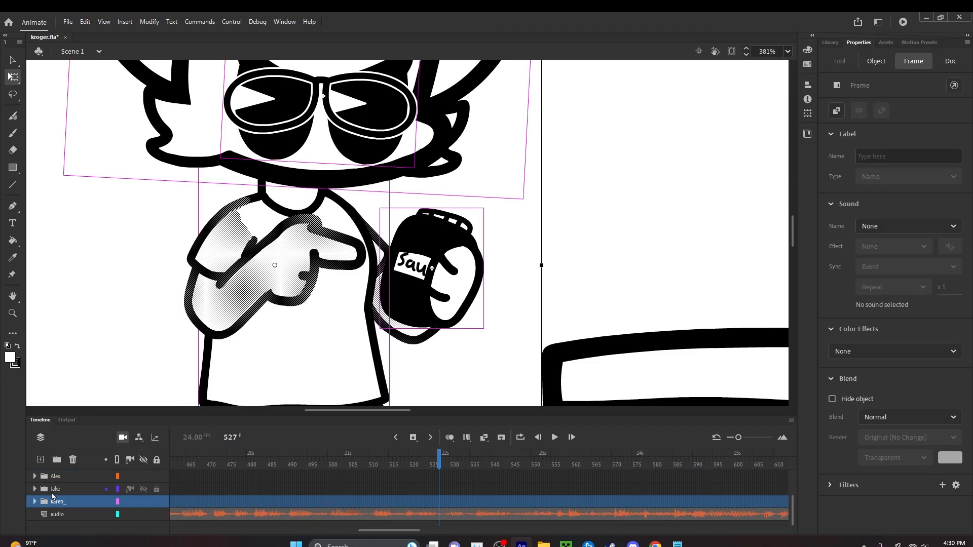
# Convert the karen_ layer folder into a symbol named custumur.
pyautogui.rightClick(55, 498)
pyautogui.click(103, 344)
pyautogui.write('custumur')
pyautogui.press('Return')
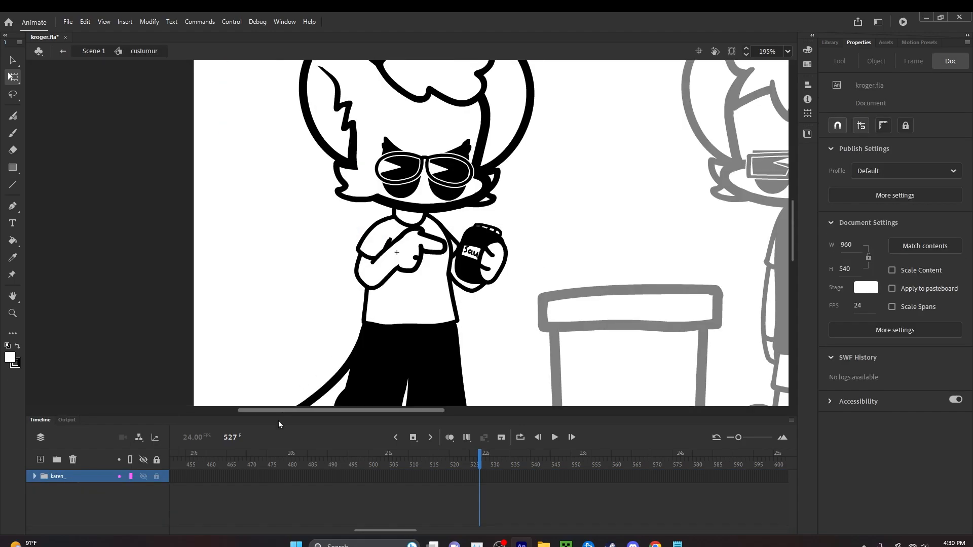
# Inside the custumur symbol, remove the blank frames ahead of the drawing on all its layers and return to the scene.
pyautogui.click(33, 476)
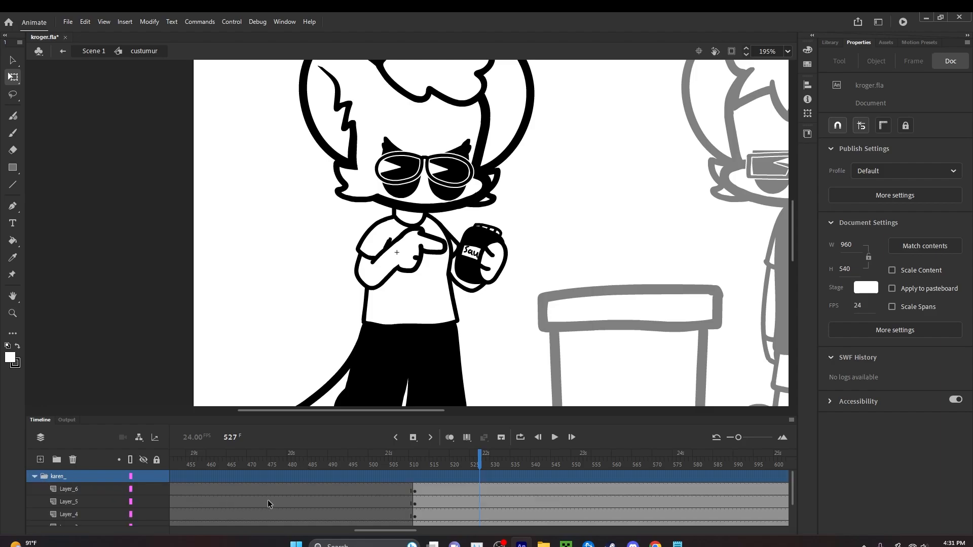
pyautogui.click(409, 490)
pyautogui.moveTo(402, 532); pyautogui.dragTo(209, 536)
pyautogui.scroll(-3, 178, 509)
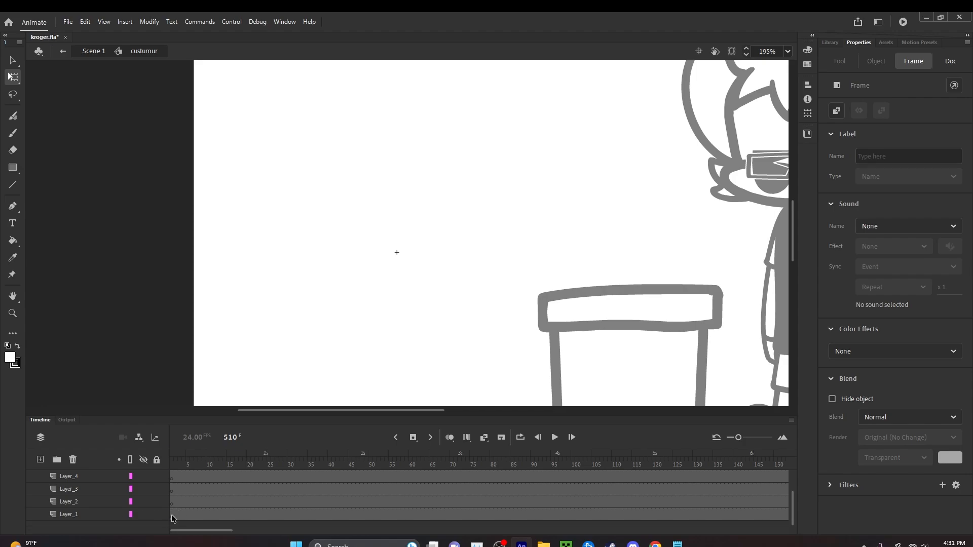
pyautogui.keyDown('shift'); pyautogui.click(173, 516); pyautogui.keyUp('shift')
pyautogui.doubleClick(324, 274)
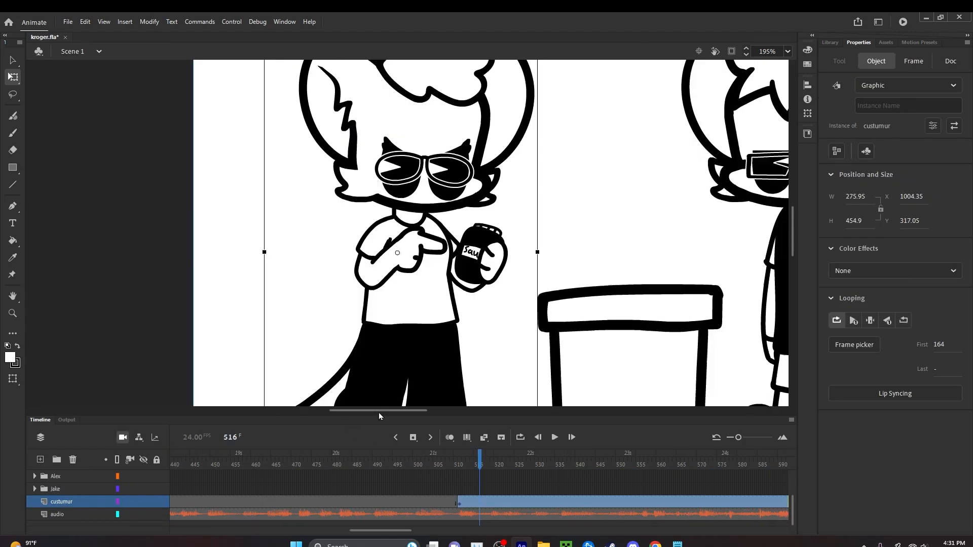
# Set the custumur instance at frame 511 to single-frame looping with first frame 1.
pyautogui.click(459, 501)
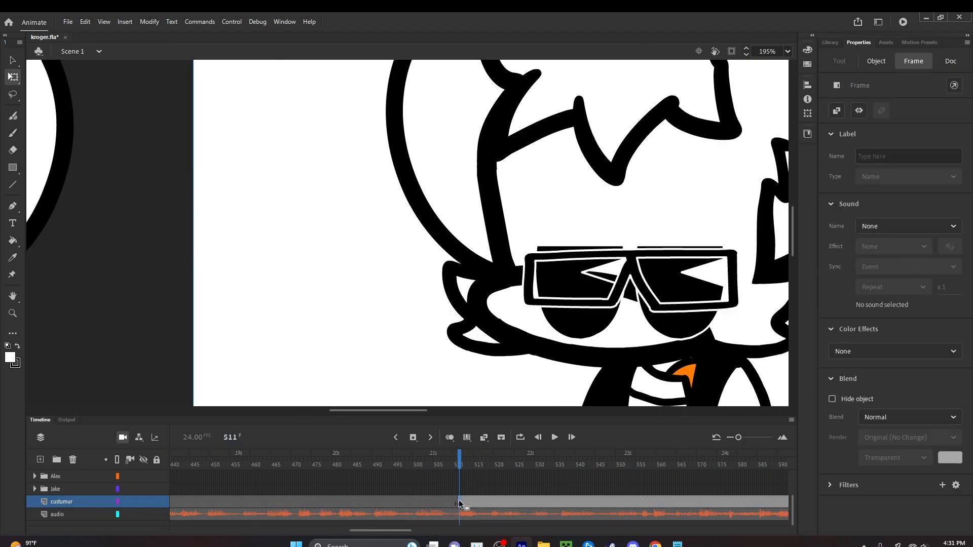
pyautogui.click(876, 61)
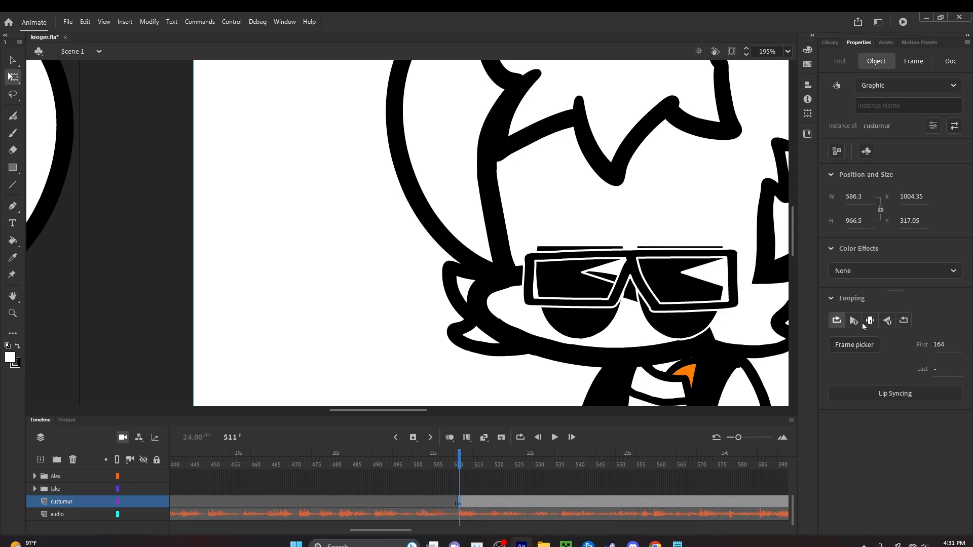
pyautogui.click(870, 321)
pyautogui.click(943, 345)
pyautogui.write('1')
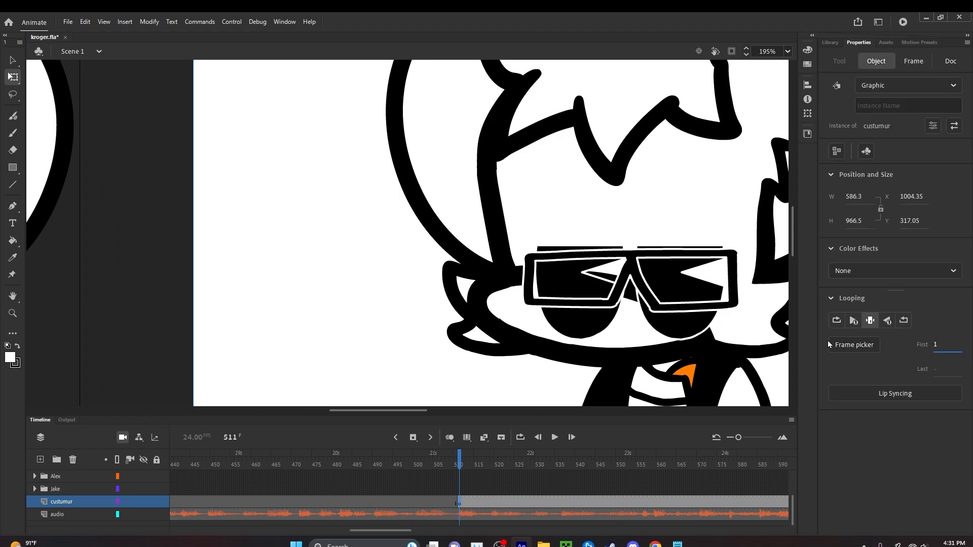
# Save the file and open the custumur symbol for editing.
pyautogui.click(495, 228)
pyautogui.scroll(-5, 507, 231)
pyautogui.hotkey('ctrl', 's')
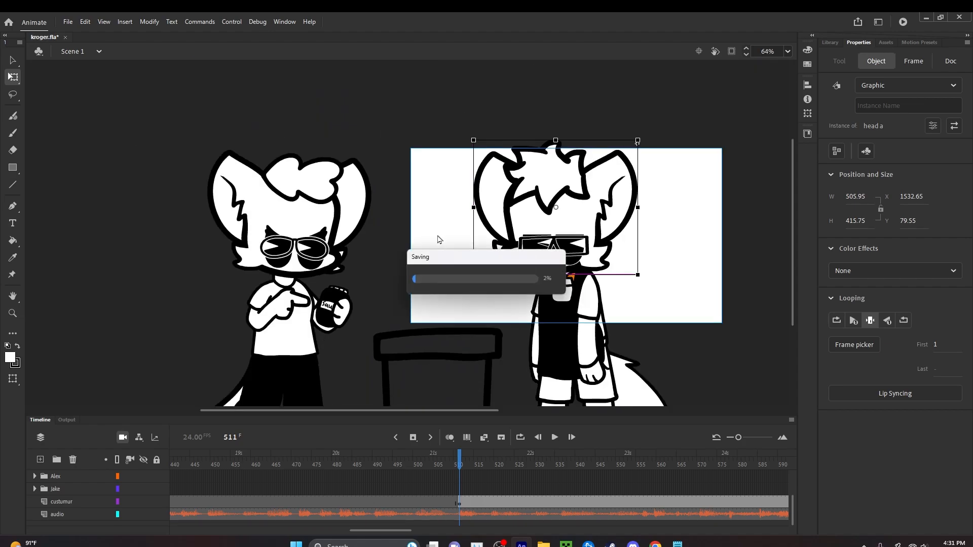
pyautogui.click(328, 253)
pyautogui.doubleClick(328, 253)
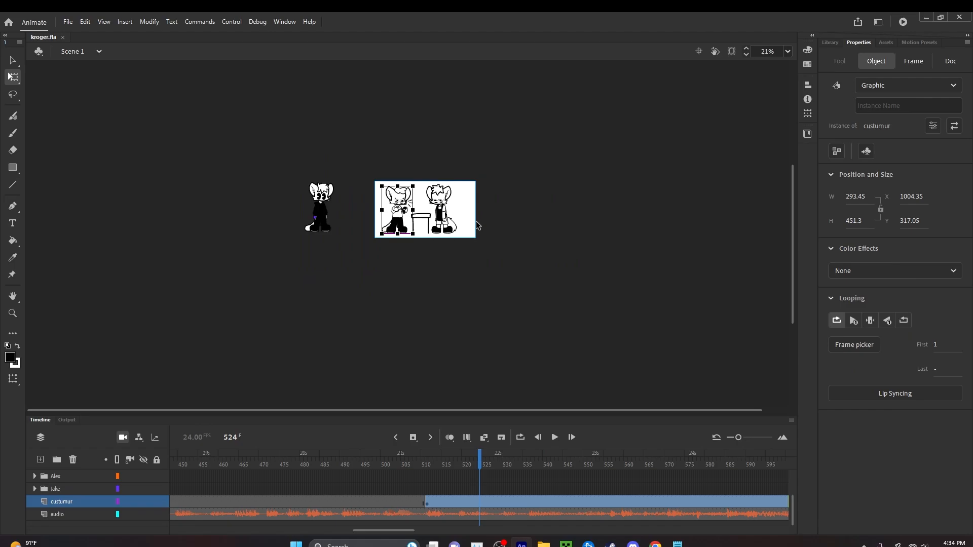
# Play back the scene from the character's first frame to check the animated emphasis lines beside the face.
pyautogui.scroll(6, 387, 206)
pyautogui.scroll(-2, 425, 191)
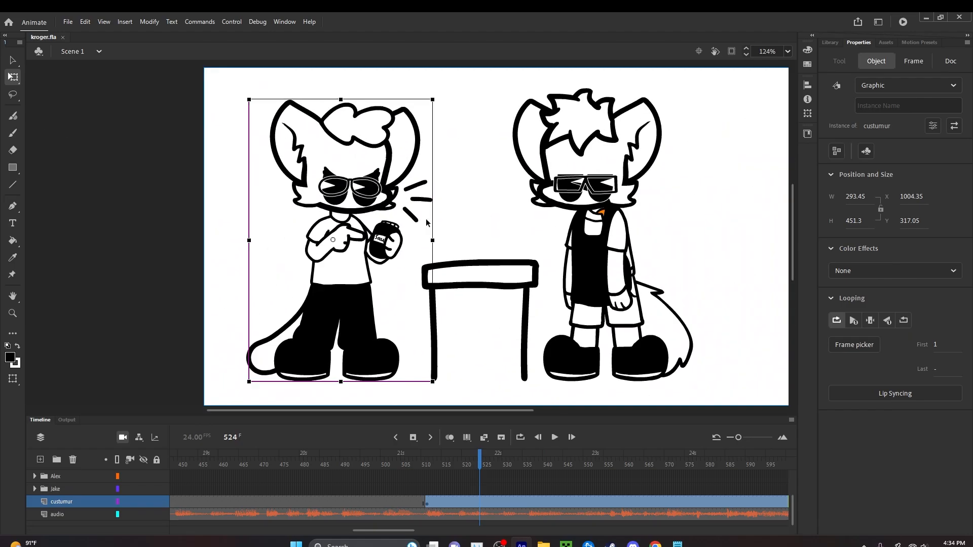
pyautogui.click(443, 218)
pyautogui.click(424, 457)
pyautogui.click(554, 437)
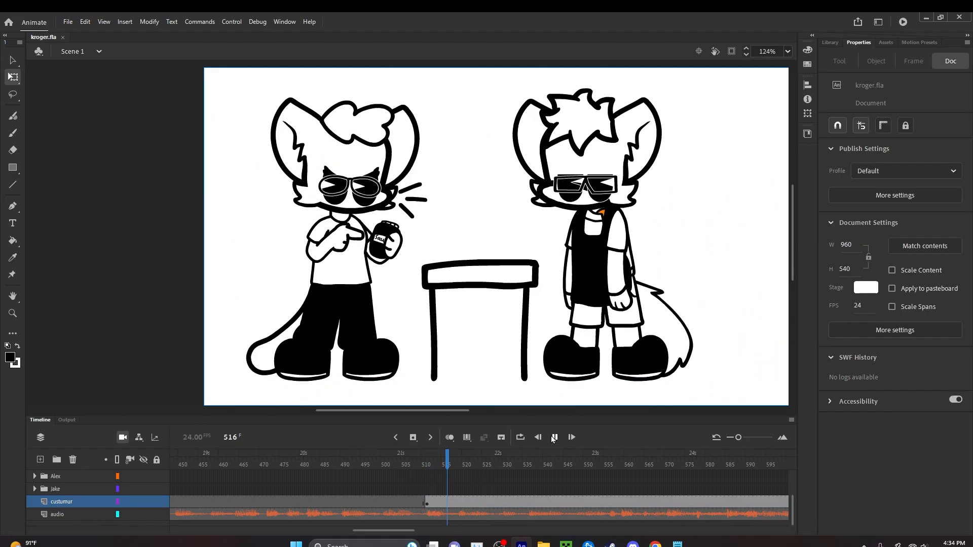
pyautogui.click(554, 438)
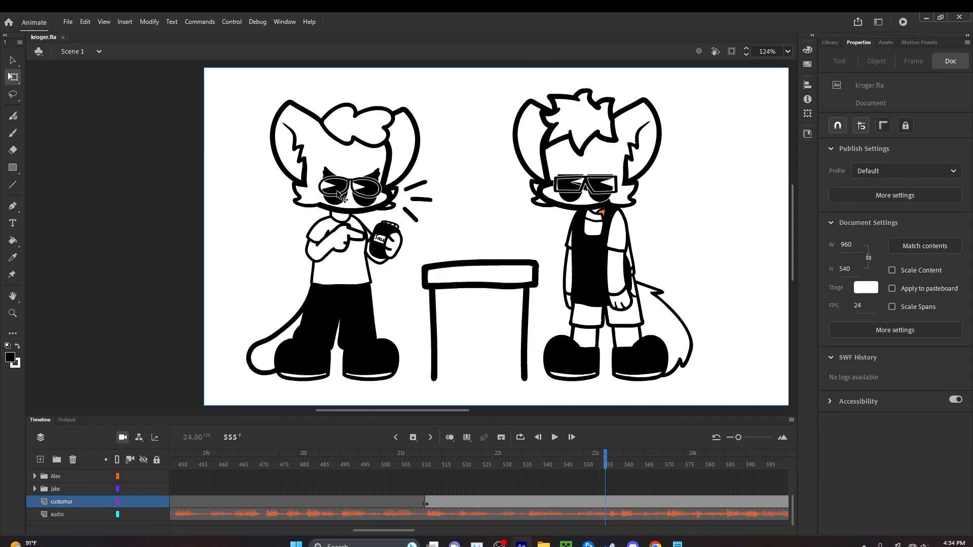
pyautogui.doubleClick(338, 192)
pyautogui.scroll(3, 310, 179)
pyautogui.doubleClick(232, 230)
pyautogui.scroll(-4, 231, 230)
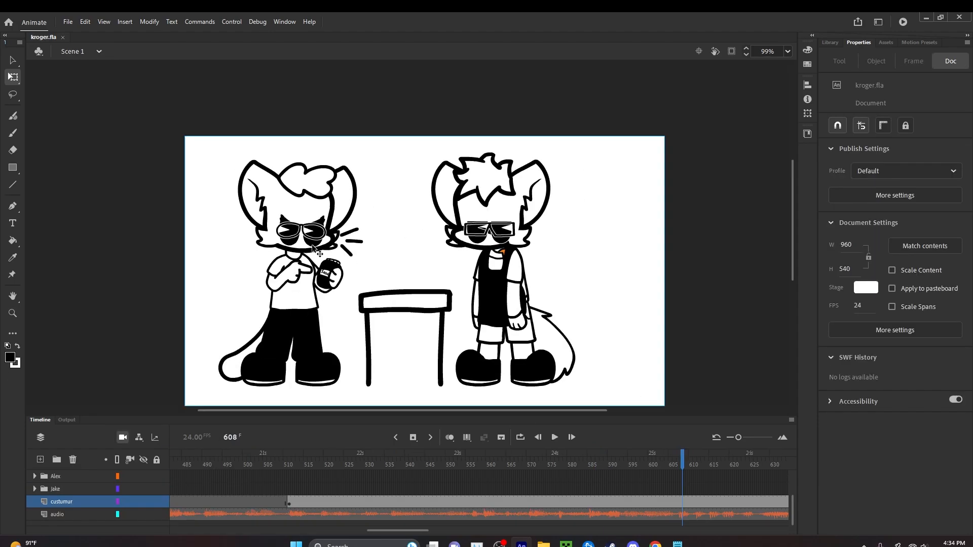
pyautogui.scroll(-3, 406, 243)
pyautogui.scroll(4, 392, 260)
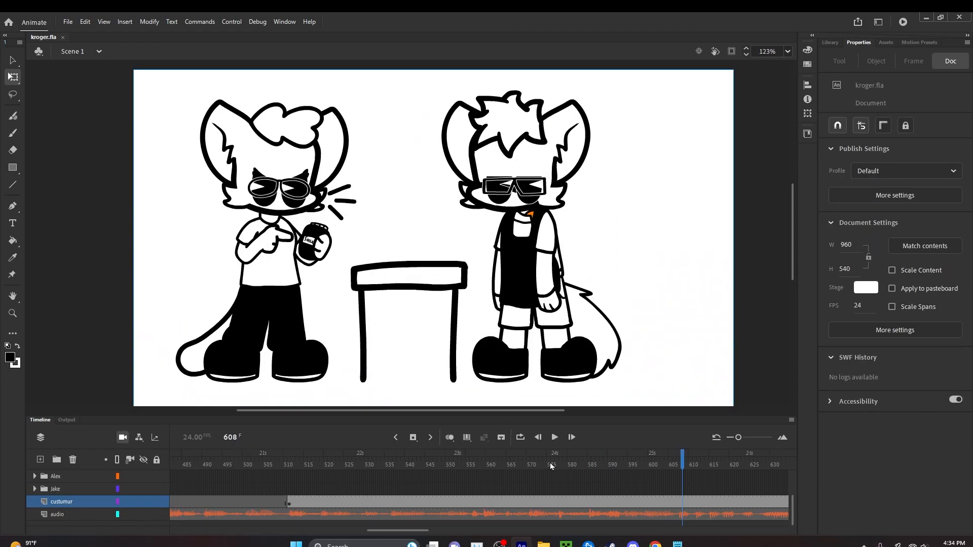
# Play the animation with its audio from frame 600, then scrub back to frame 560.
pyautogui.moveTo(570, 464)
pyautogui.mouseDown()
pyautogui.moveTo(561, 465)
pyautogui.moveTo(581, 465)
pyautogui.mouseUp()
pyautogui.click(830, 44)
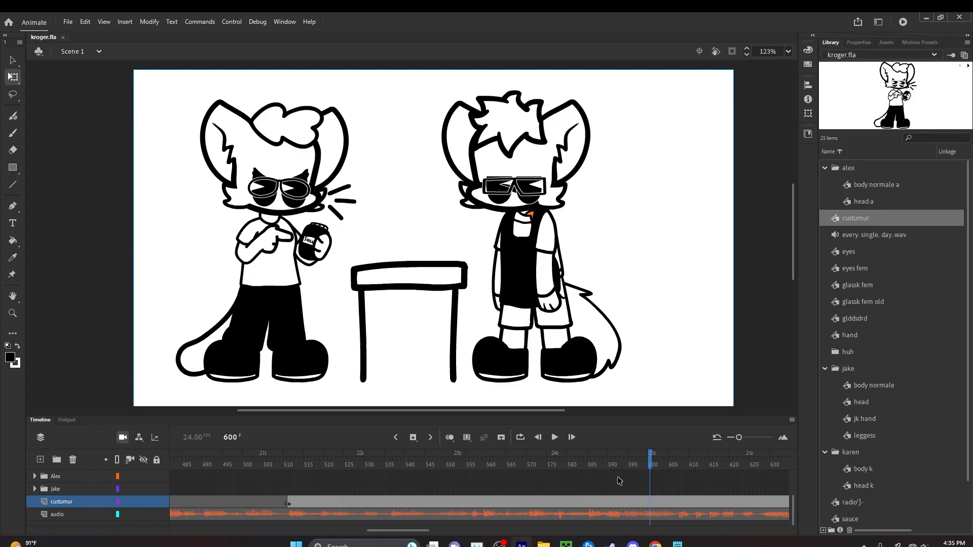
pyautogui.click(647, 474)
pyautogui.click(649, 465)
pyautogui.click(556, 437)
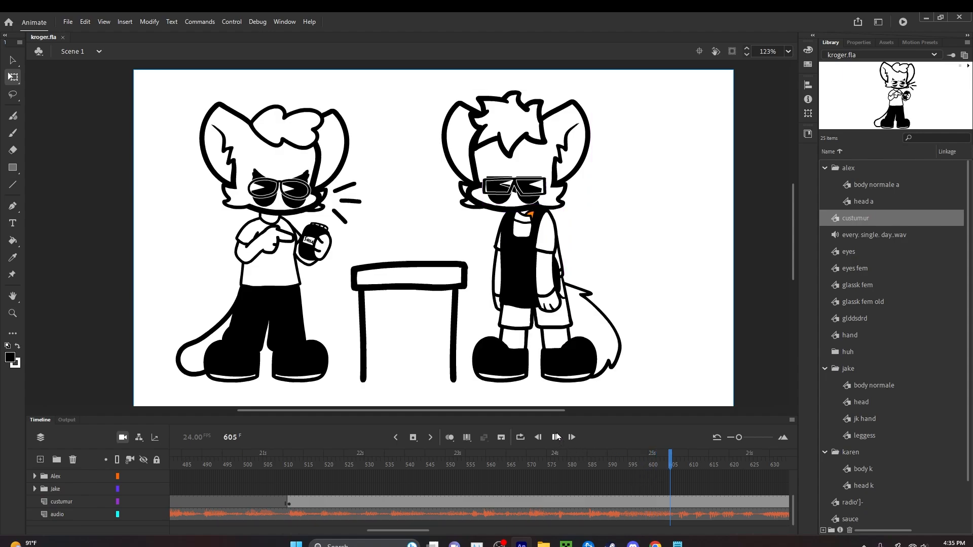
pyautogui.click(558, 437)
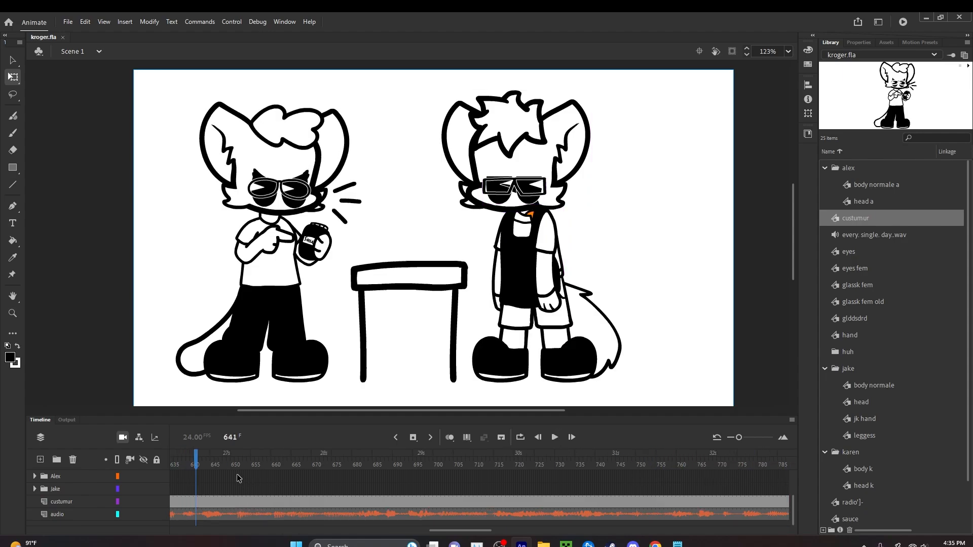
pyautogui.moveTo(218, 465); pyautogui.dragTo(2, 469)
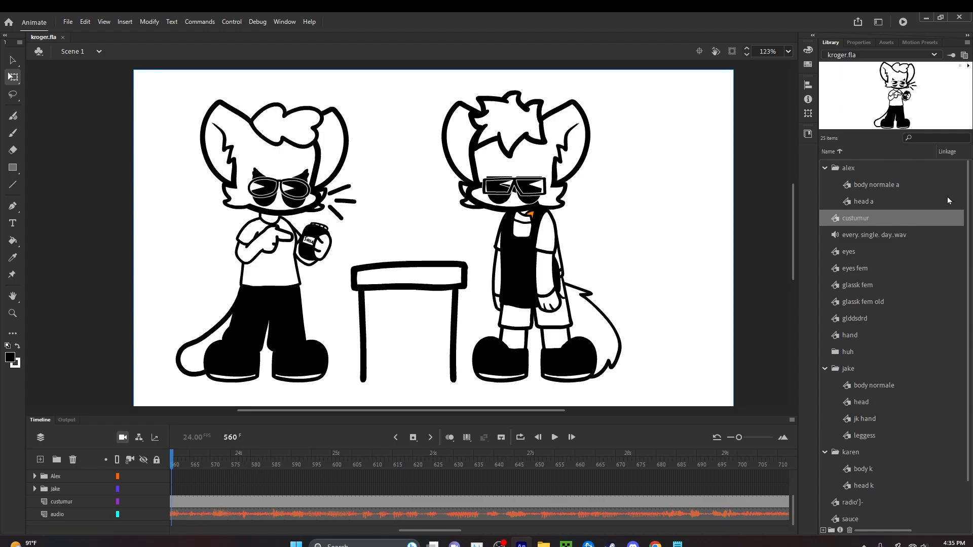
# Select the body normale T and head t symbols of the tuceket- folder in the library.
pyautogui.scroll(-1, 868, 348)
pyautogui.click(865, 503)
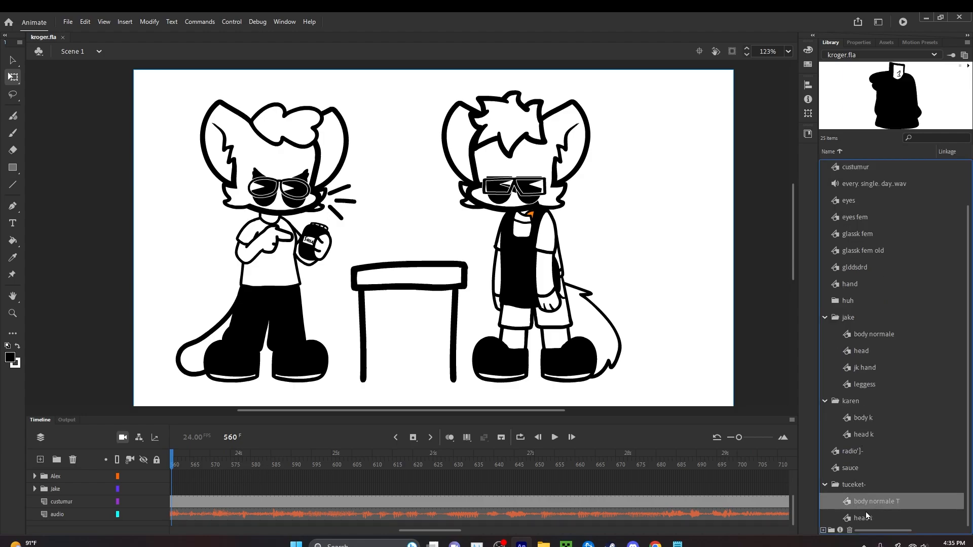
pyautogui.keyDown('shift'); pyautogui.click(868, 517); pyautogui.keyUp('shift')
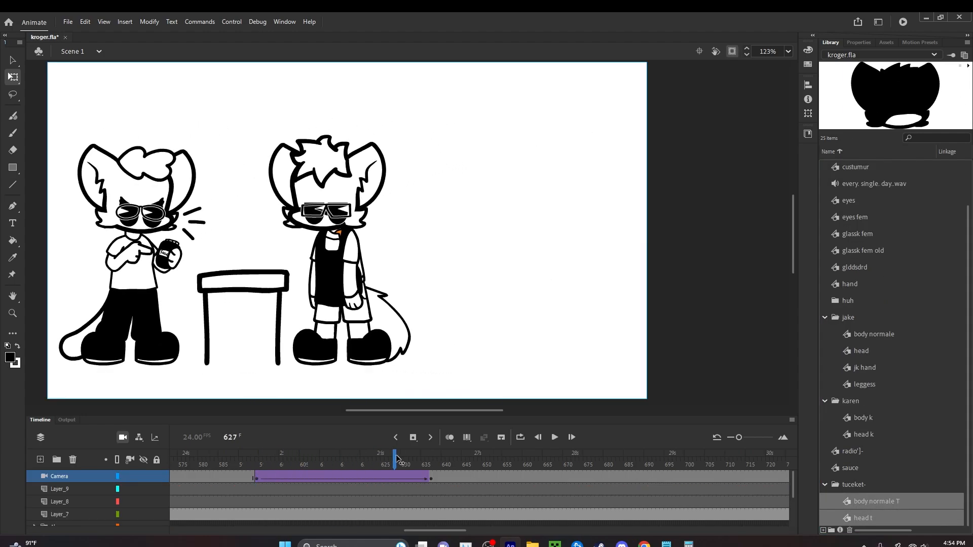
# Examine the camera layer's classic tween settings and scrub through the tween from frame 594.
pyautogui.click(859, 42)
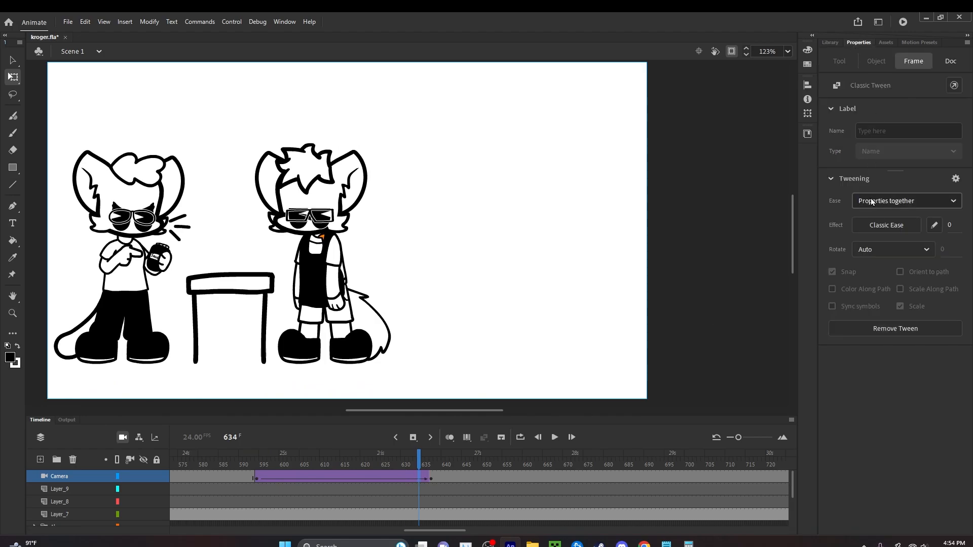
pyautogui.click(258, 479)
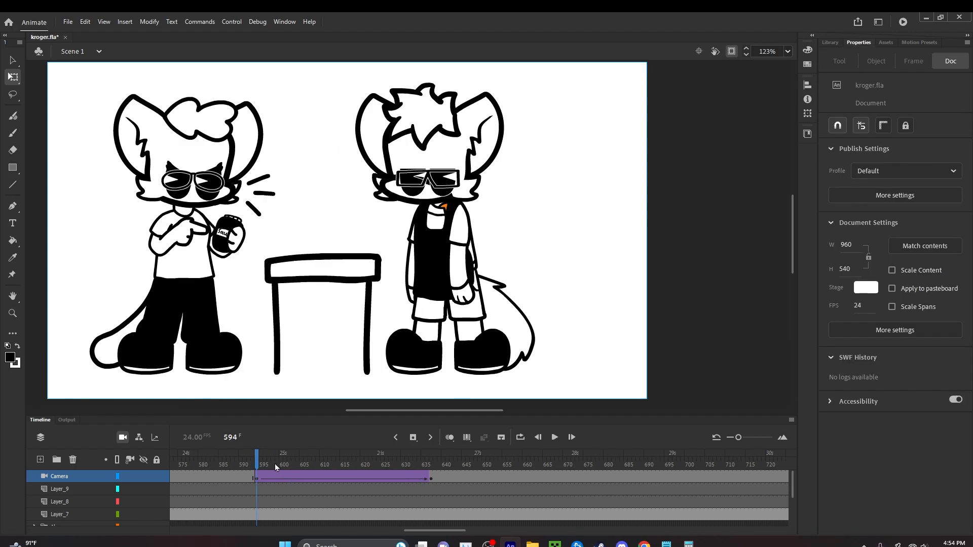
pyautogui.moveTo(257, 466); pyautogui.dragTo(441, 462)
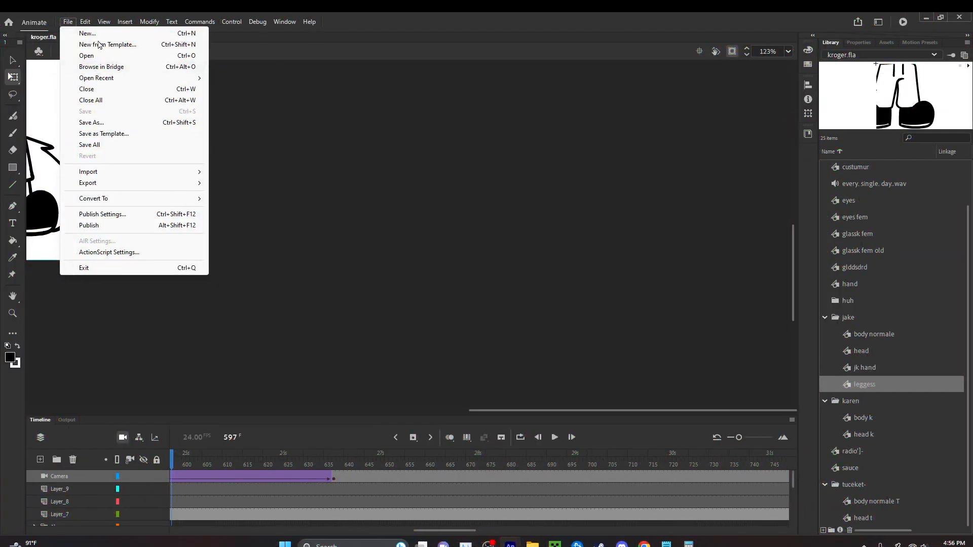
# Open the recent file sleepovers.fla alongside kroger.fla.
pyautogui.moveTo(125, 21)
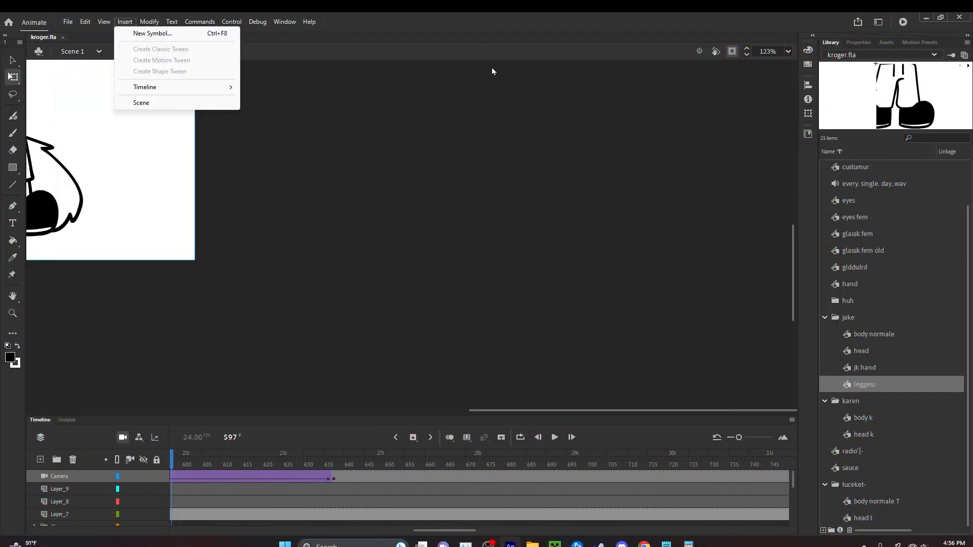
pyautogui.click(67, 22)
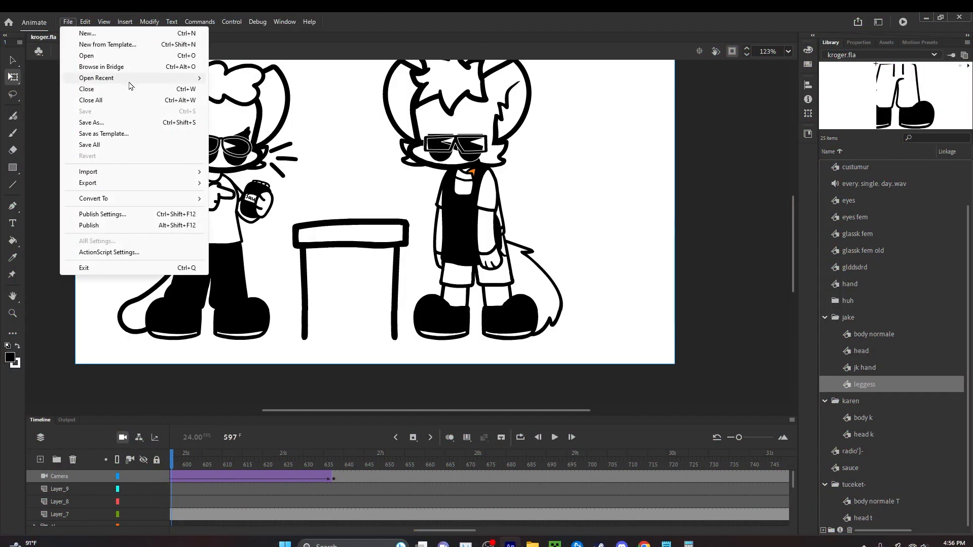
pyautogui.moveTo(96, 77)
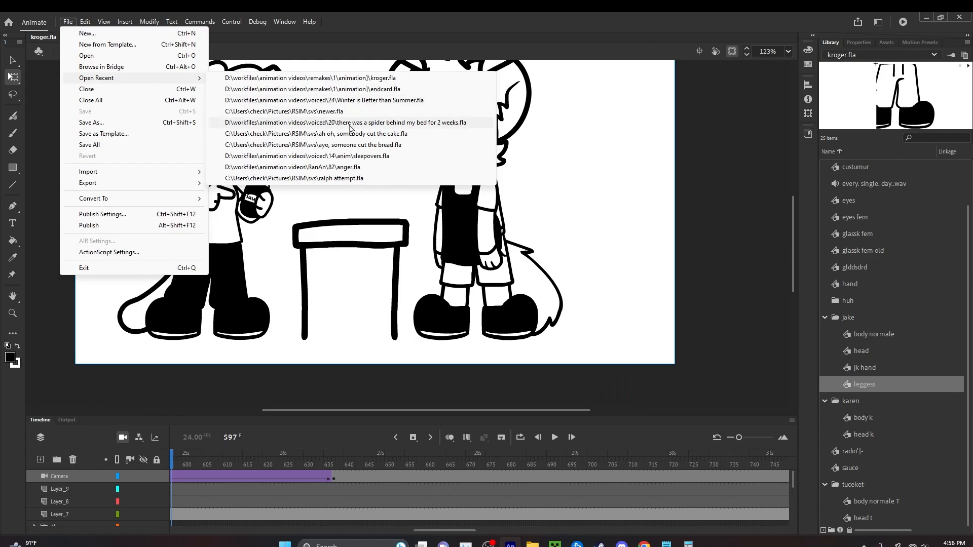
pyautogui.click(379, 156)
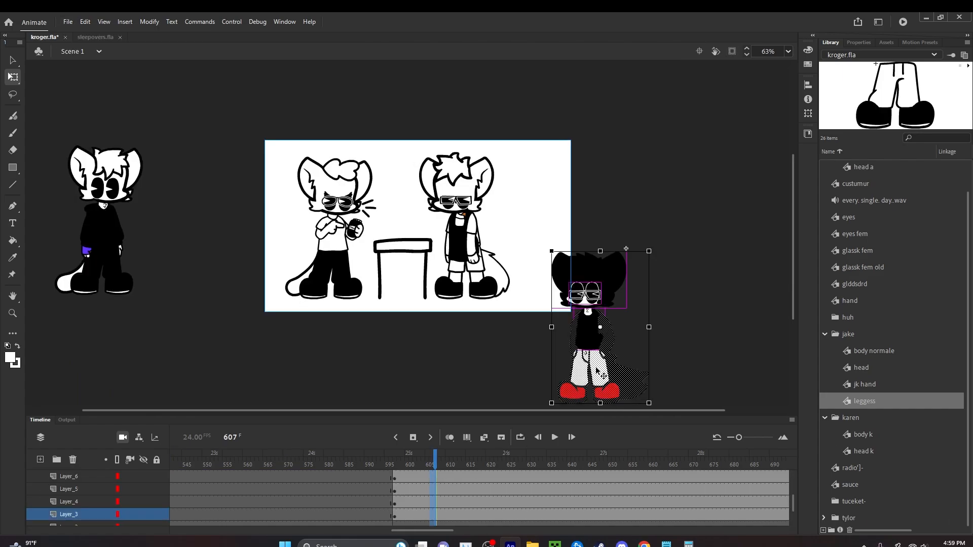
# Raise the red-shoed character to the others' ground level and, at frame 642, shift all its layers closer to them so it fits on the stage.
pyautogui.moveTo(603, 373); pyautogui.dragTo(606, 223)
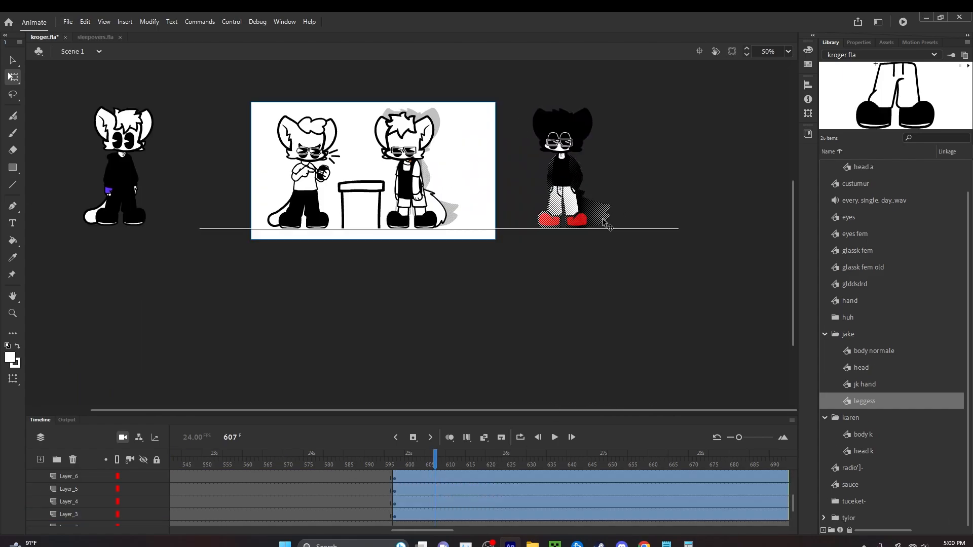
pyautogui.moveTo(436, 461); pyautogui.dragTo(581, 443)
pyautogui.click(577, 516)
pyautogui.scroll(1, 577, 516)
pyautogui.click(576, 504)
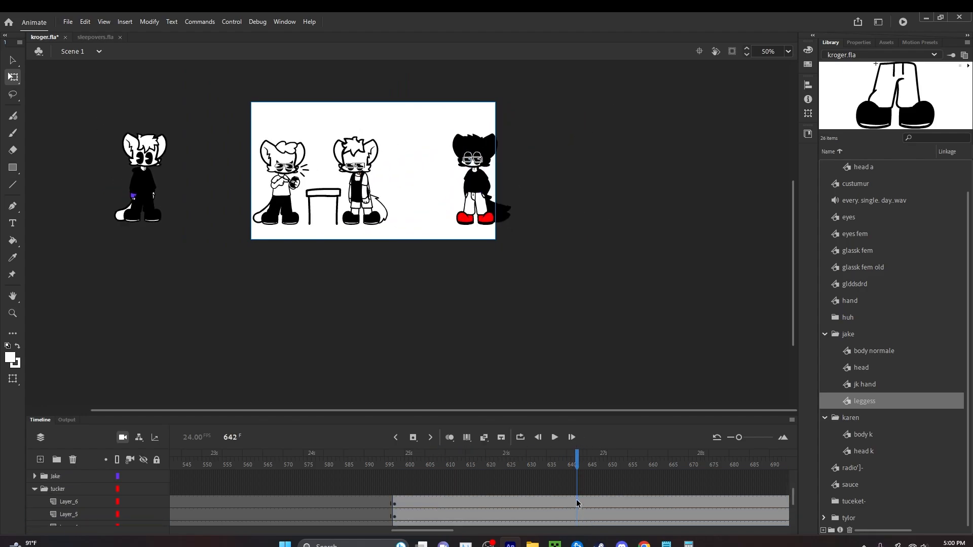
pyautogui.scroll(-3, 577, 502)
pyautogui.keyDown('shift'); pyautogui.click(577, 476); pyautogui.keyUp('shift')
pyautogui.scroll(5, 453, 189)
pyautogui.moveTo(515, 222); pyautogui.dragTo(475, 222)
pyautogui.click(595, 331)
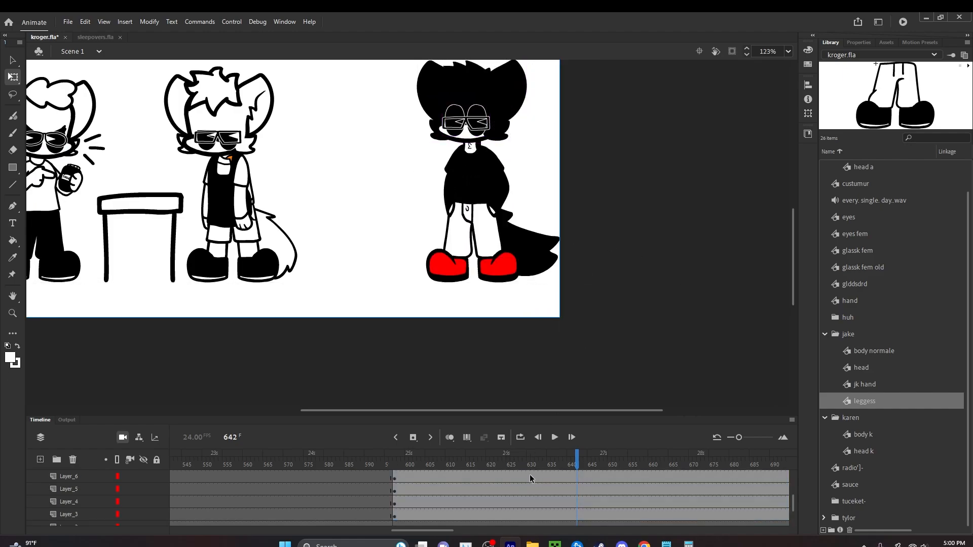
# Try to transform the red-shoed character's head together with its glasses, and undo the change.
pyautogui.press('Return')
pyautogui.scroll(6, 473, 98)
pyautogui.click(471, 99)
pyautogui.keyDown('shift'); pyautogui.click(425, 170); pyautogui.keyUp('shift')
pyautogui.scroll(-3, 426, 170)
pyautogui.scroll(2, 441, 101)
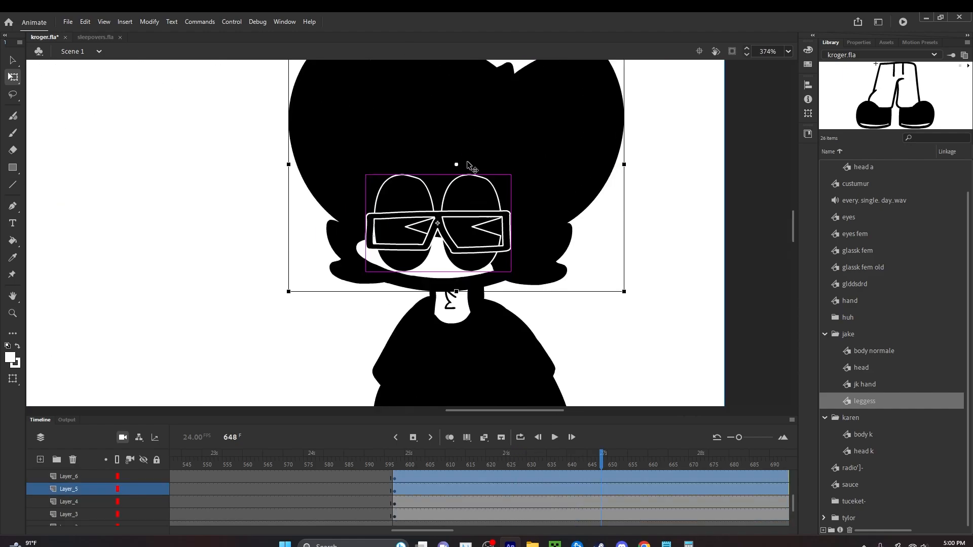
pyautogui.moveTo(284, 298); pyautogui.dragTo(291, 304)
pyautogui.hotkey('ctrl', 'z')
# Nudge the red-shoed character's glasses slightly left and down on the face, and save the file.
pyautogui.click(310, 282)
pyautogui.moveTo(409, 230); pyautogui.dragTo(399, 234)
pyautogui.click(859, 43)
pyautogui.scroll(-3, 566, 203)
pyautogui.click(385, 207)
pyautogui.hotkey('ctrl', 's')
pyautogui.scroll(-4, 550, 183)
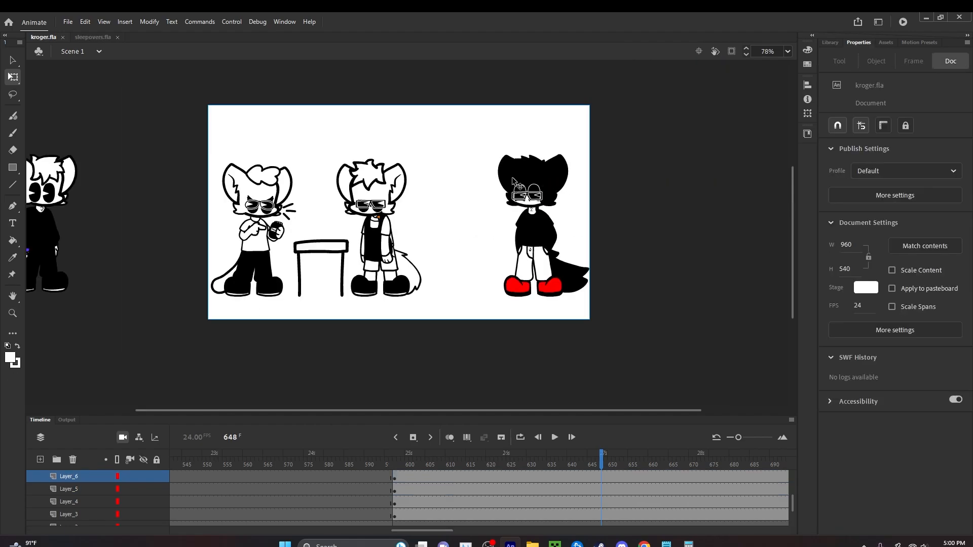
# Try different first frames for the red-shoed character's glasses symbol, ending with frame 48.
pyautogui.scroll(4, 517, 183)
pyautogui.click(536, 200)
pyautogui.scroll(4, 537, 200)
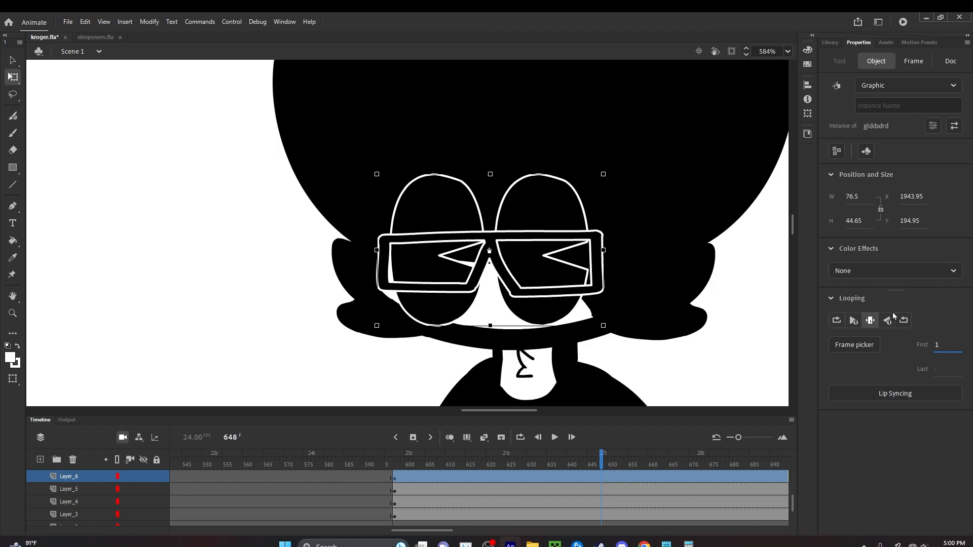
pyautogui.write('2')
pyautogui.press('BackSpace')
pyautogui.write('3')
pyautogui.press('BackSpace')
pyautogui.write('4')
pyautogui.press('BackSpace')
pyautogui.press('BackSpace')
pyautogui.write('48')
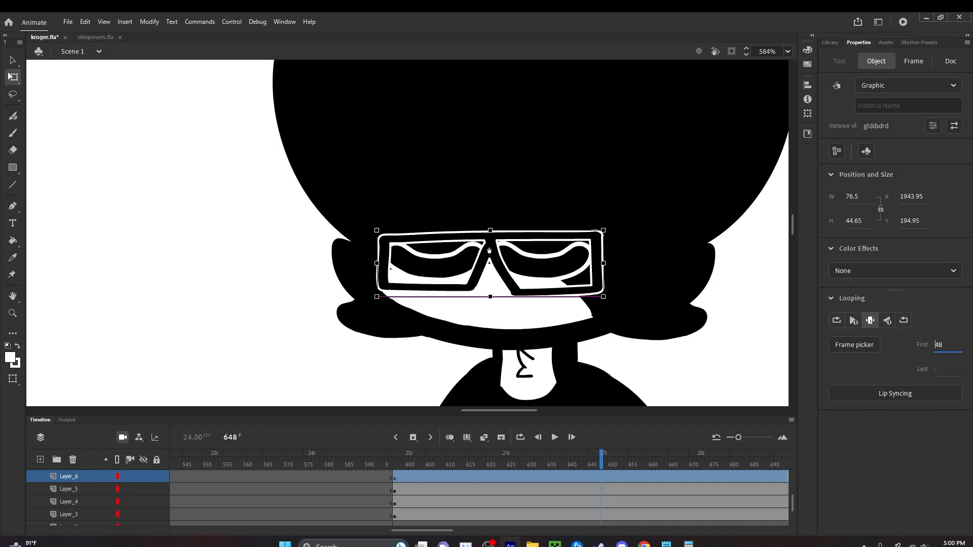
# Reselect the red-shoed character's glasses symbol and set its first frame to 24.
pyautogui.scroll(-2, 451, 251)
pyautogui.keyDown('shift'); pyautogui.click(458, 213); pyautogui.keyUp('shift')
pyautogui.click(736, 351)
pyautogui.click(530, 268)
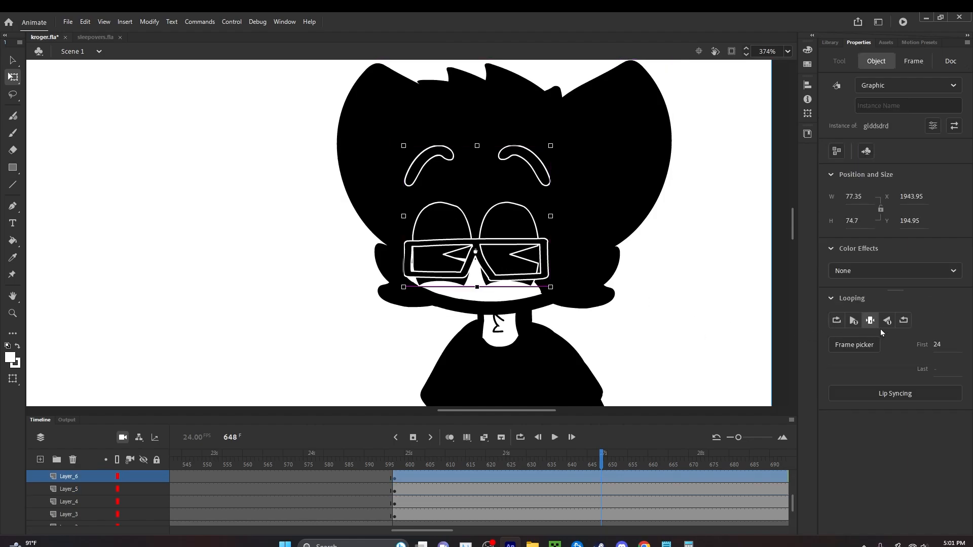
# Try to move the red-shoed character's head and glasses together slightly up and left, and undo the change.
pyautogui.click(660, 291)
pyautogui.scroll(-5, 504, 224)
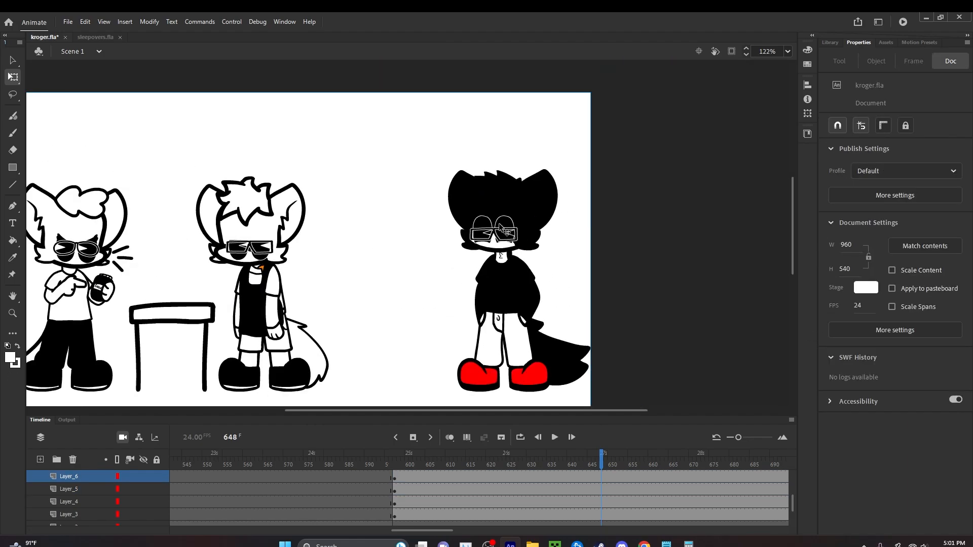
pyautogui.scroll(4, 502, 219)
pyautogui.click(515, 252)
pyautogui.keyDown('shift'); pyautogui.click(519, 227); pyautogui.keyUp('shift')
pyautogui.moveTo(518, 227)
pyautogui.mouseDown()
pyautogui.moveTo(518, 244)
pyautogui.moveTo(515, 221)
pyautogui.mouseUp()
pyautogui.hotkey('ctrl', 'z')
pyautogui.hotkey('ctrl', 'z')
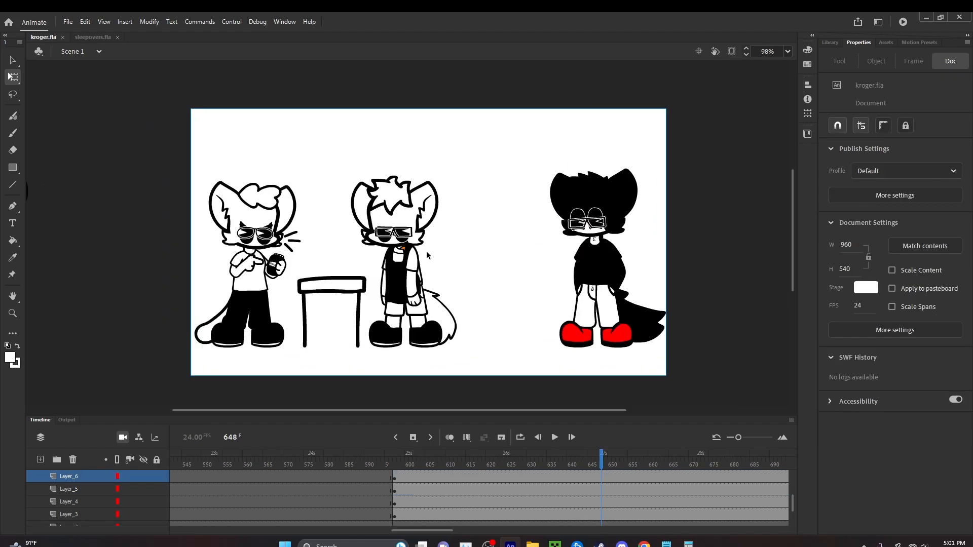
# Try to shift the whole red-shoed character slightly left, and undo the move.
pyautogui.moveTo(696, 374); pyautogui.dragTo(497, 150)
pyautogui.moveTo(652, 268); pyautogui.dragTo(647, 268)
pyautogui.hotkey('ctrl', 'z')
# Change the camera's zoom and pan its view at the frame 681 camera keyframe.
pyautogui.moveTo(399, 470); pyautogui.dragTo(574, 471)
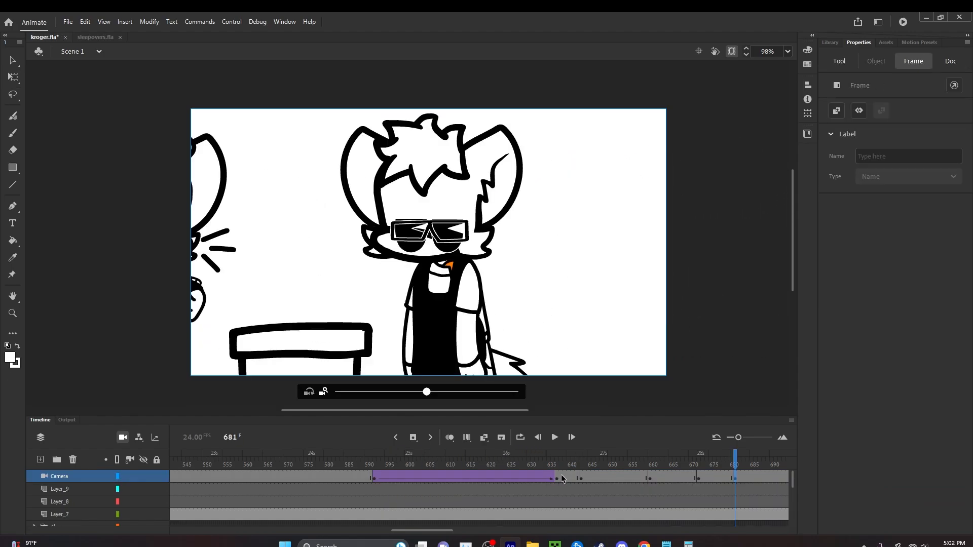
pyautogui.click(563, 476)
pyautogui.click(734, 478)
pyautogui.moveTo(427, 392); pyautogui.dragTo(468, 394)
pyautogui.moveTo(440, 325); pyautogui.dragTo(512, 343)
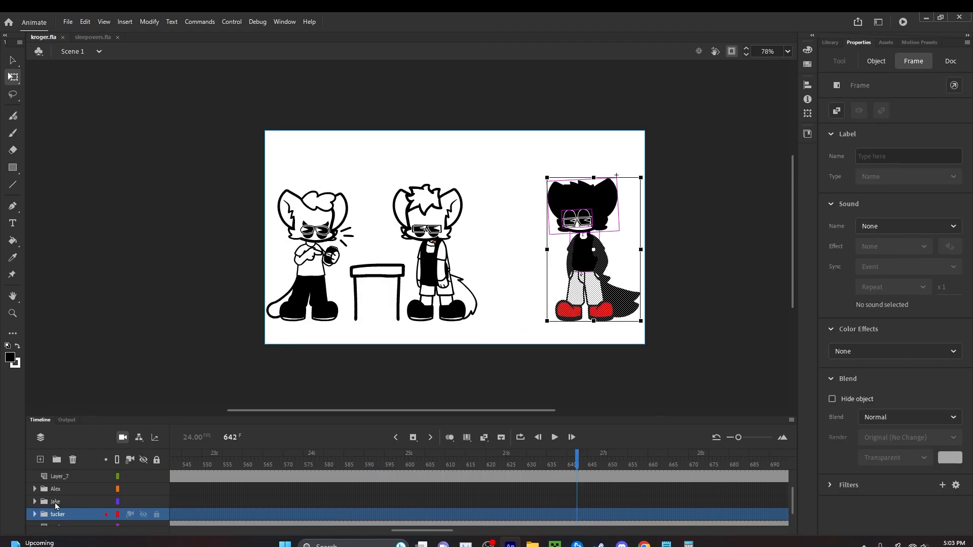
# Add a new layer above the character artwork and move it between the first two character folders.
pyautogui.click(55, 503)
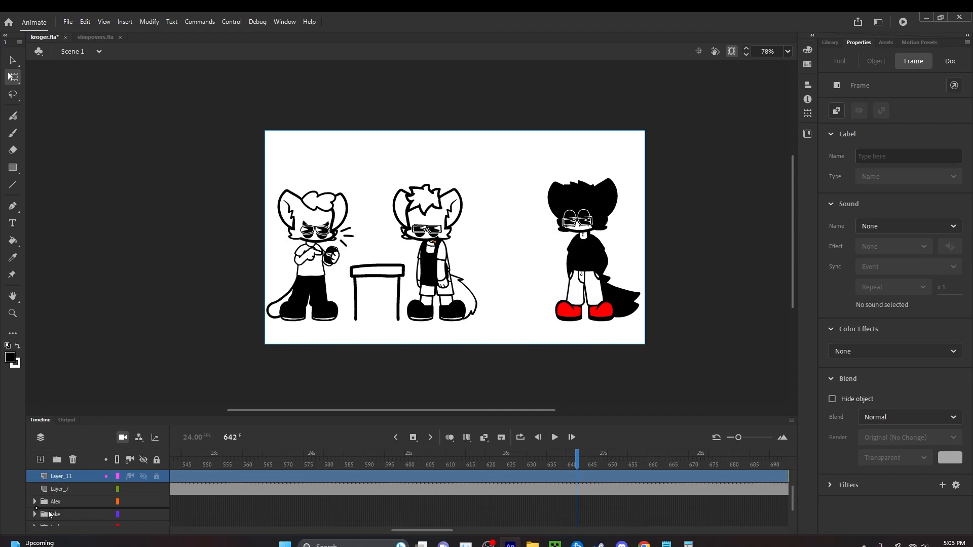
pyautogui.moveTo(45, 511); pyautogui.dragTo(33, 511)
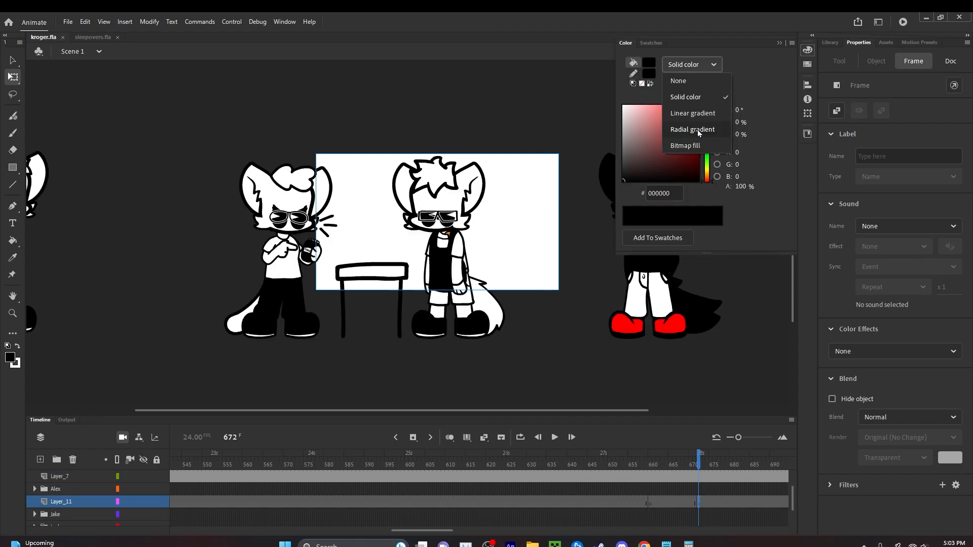
# Set the fill to a radial gradient fading from fully transparent black at the centre to solid black before the edge.
pyautogui.click(697, 130)
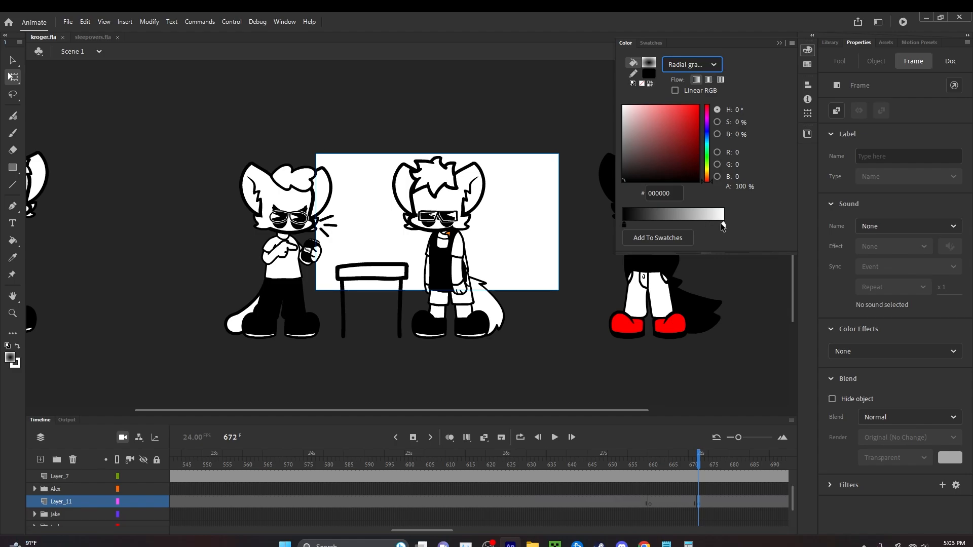
pyautogui.moveTo(639, 226)
pyautogui.mouseDown()
pyautogui.moveTo(724, 228)
pyautogui.moveTo(656, 228)
pyautogui.mouseUp()
pyautogui.click(724, 225)
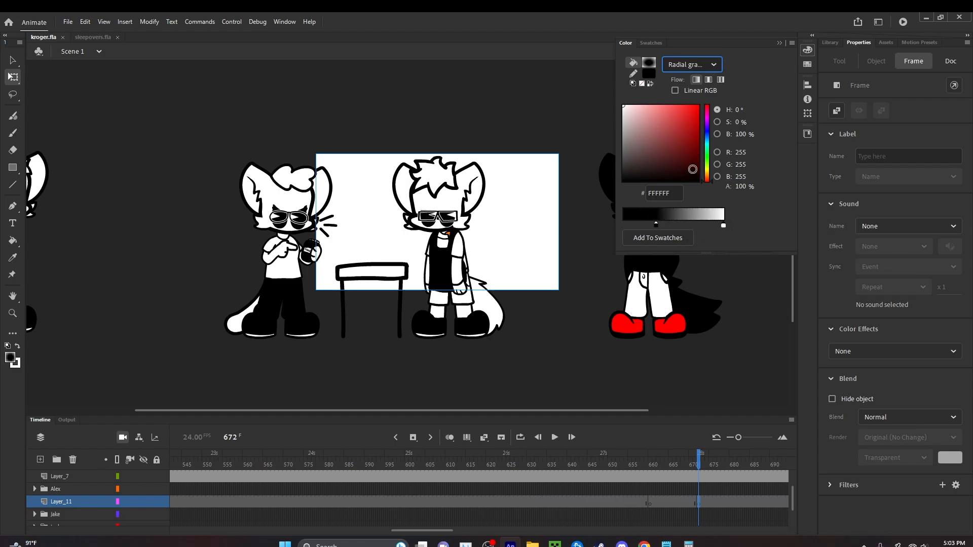
pyautogui.click(624, 181)
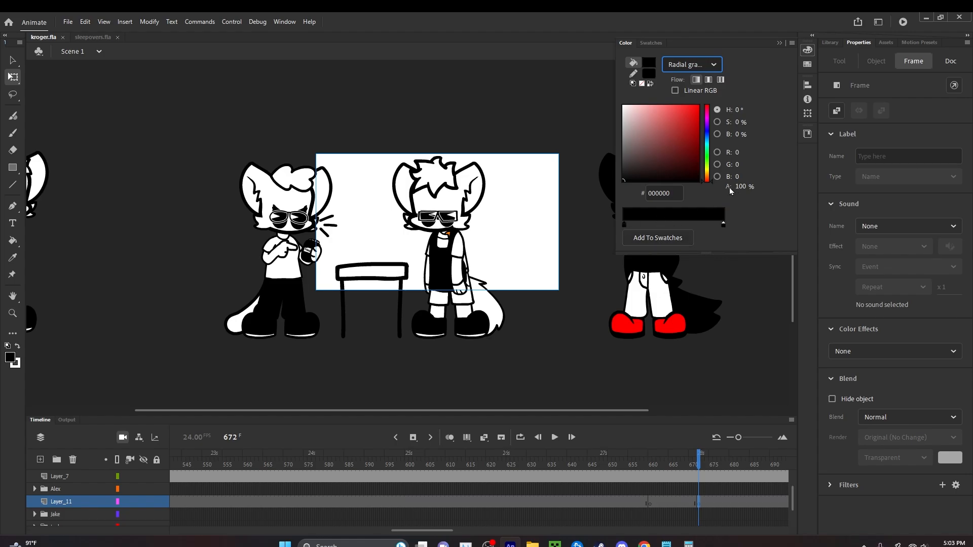
pyautogui.moveTo(730, 188); pyautogui.dragTo(707, 193)
pyautogui.moveTo(722, 227); pyautogui.dragTo(688, 229)
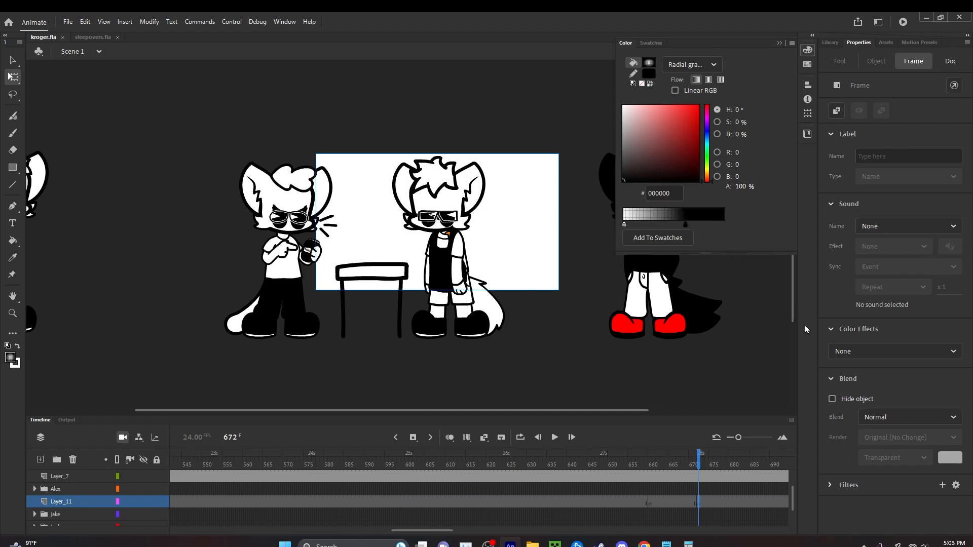
# Brush a large gradient-filled shape over the stage on Layer_11, then narrow and centre its gradient around the apron-wearing character.
pyautogui.click(17, 134)
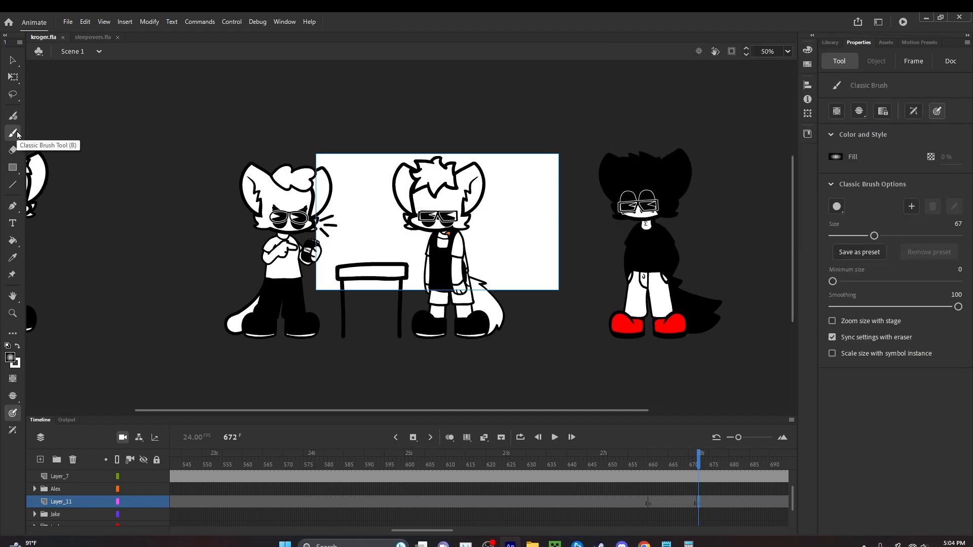
pyautogui.moveTo(451, 223)
pyautogui.mouseDown()
pyautogui.moveTo(426, 218)
pyautogui.moveTo(445, 231)
pyautogui.mouseUp()
pyautogui.click(13, 77)
pyautogui.click(55, 94)
pyautogui.click(391, 230)
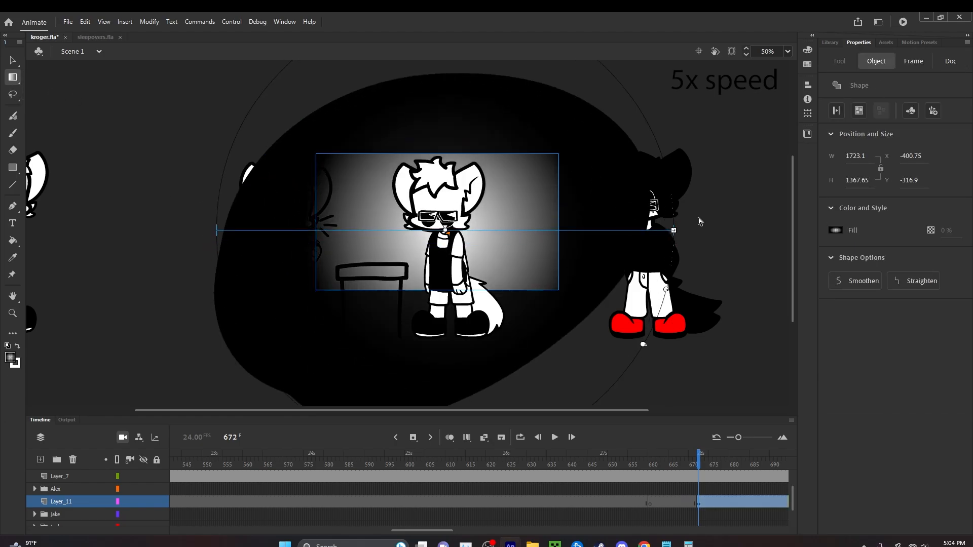
pyautogui.moveTo(674, 230); pyautogui.dragTo(582, 230)
pyautogui.moveTo(445, 230); pyautogui.dragTo(444, 239)
pyautogui.click(13, 78)
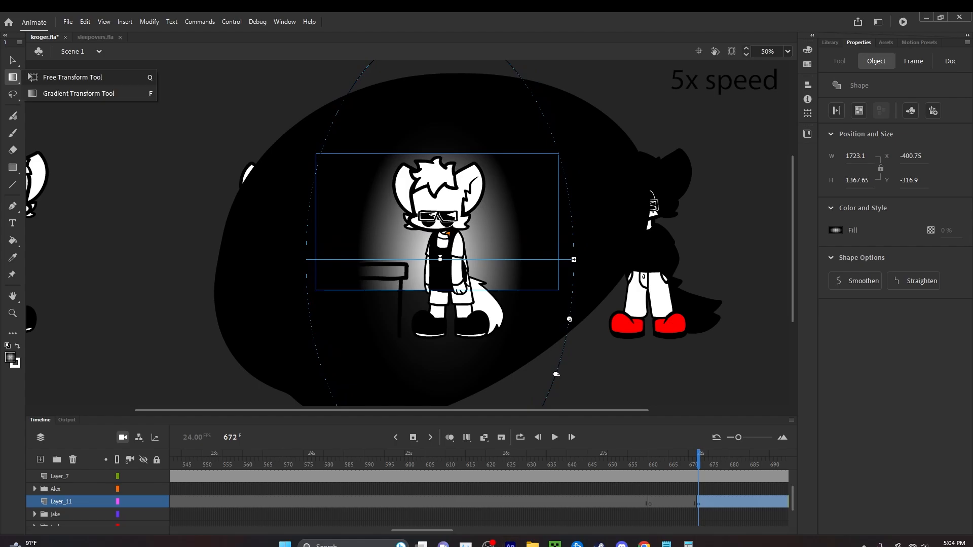
pyautogui.click(51, 81)
# Shift the gradient's solid black stop outward to soften the vignette, and clip the content outside the stage.
pyautogui.click(807, 50)
pyautogui.moveTo(686, 224); pyautogui.dragTo(708, 225)
pyautogui.click(715, 281)
pyautogui.click(616, 276)
pyautogui.click(728, 267)
pyautogui.click(807, 50)
pyautogui.click(731, 51)
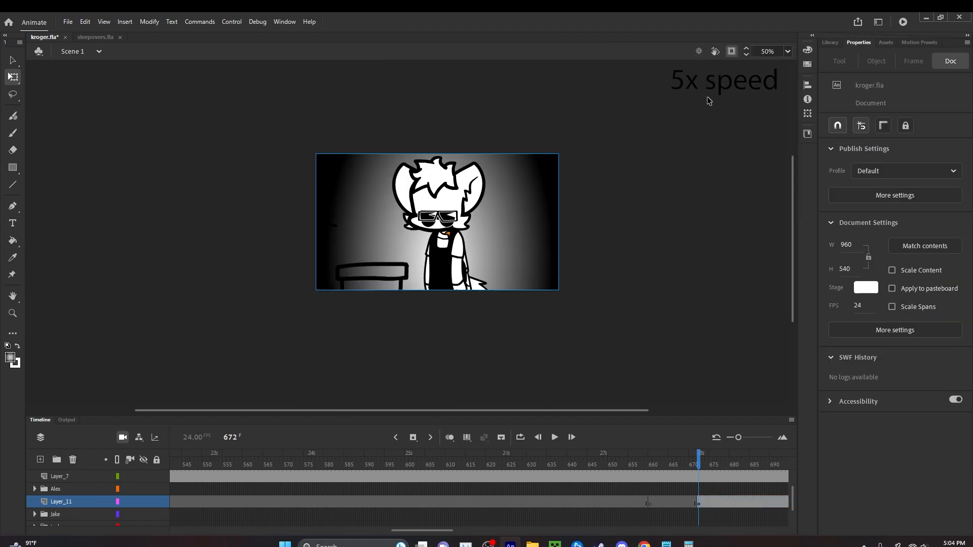
# Move the vignette's black stop closer to the gradient's outer end and narrow the gradient around the apron-wearing character.
pyautogui.click(561, 202)
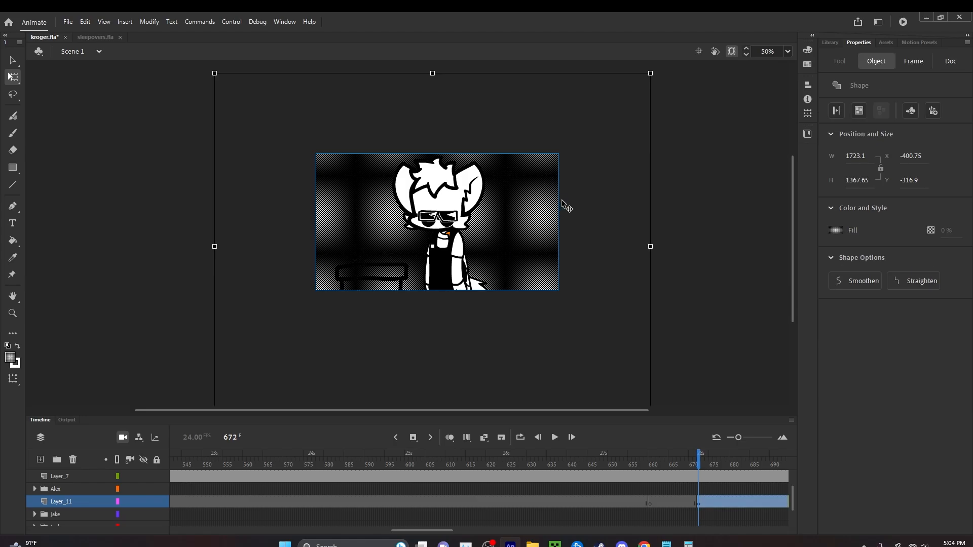
pyautogui.click(725, 154)
pyautogui.click(808, 50)
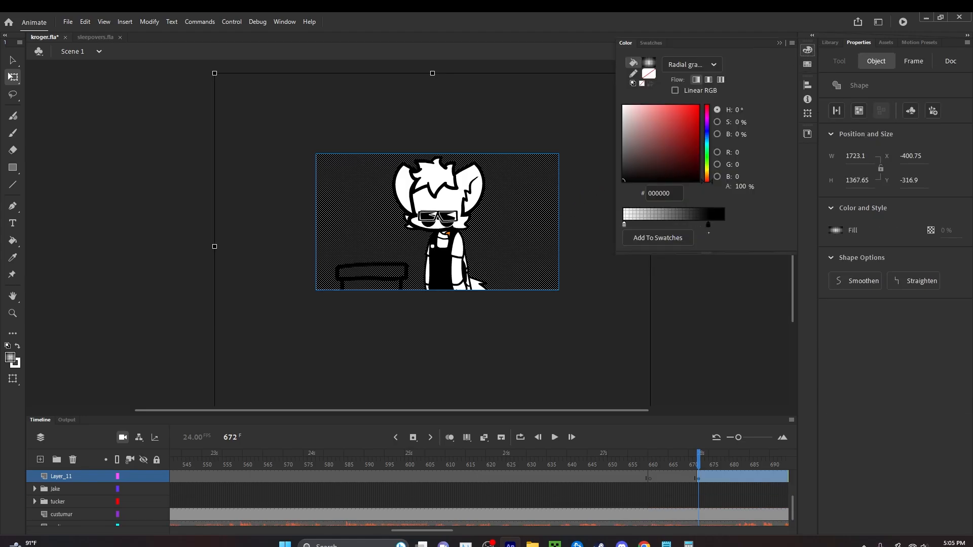
pyautogui.click(729, 299)
pyautogui.press('f')
pyautogui.click(554, 265)
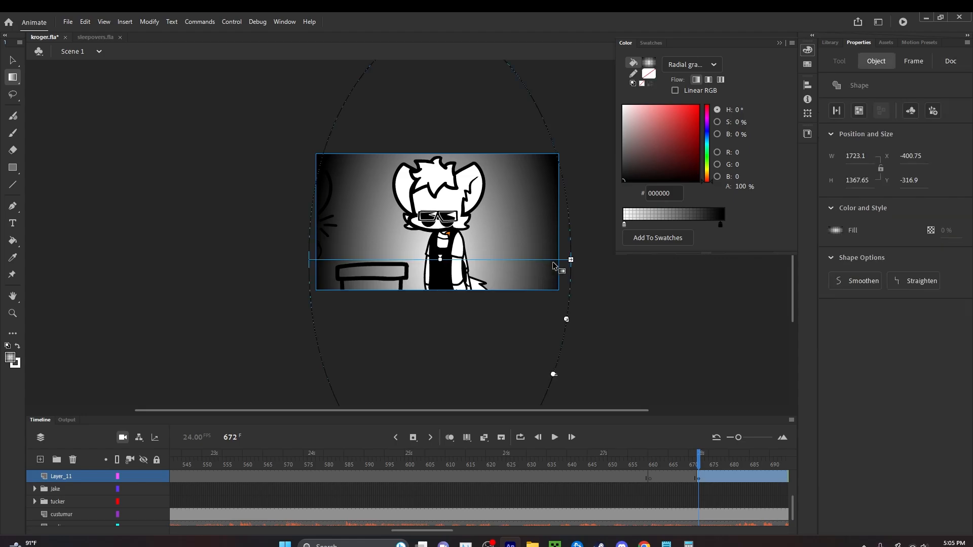
pyautogui.moveTo(570, 259); pyautogui.dragTo(534, 256)
pyautogui.press('q')
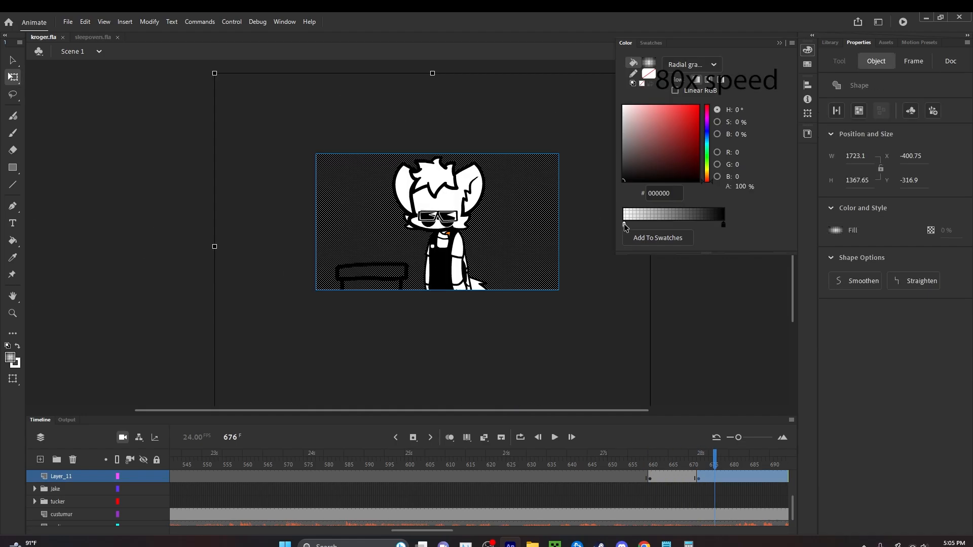
# Open the recently used file Winter is Better than Summer.fla.
pyautogui.click(734, 476)
pyautogui.click(68, 22)
pyautogui.moveTo(96, 78)
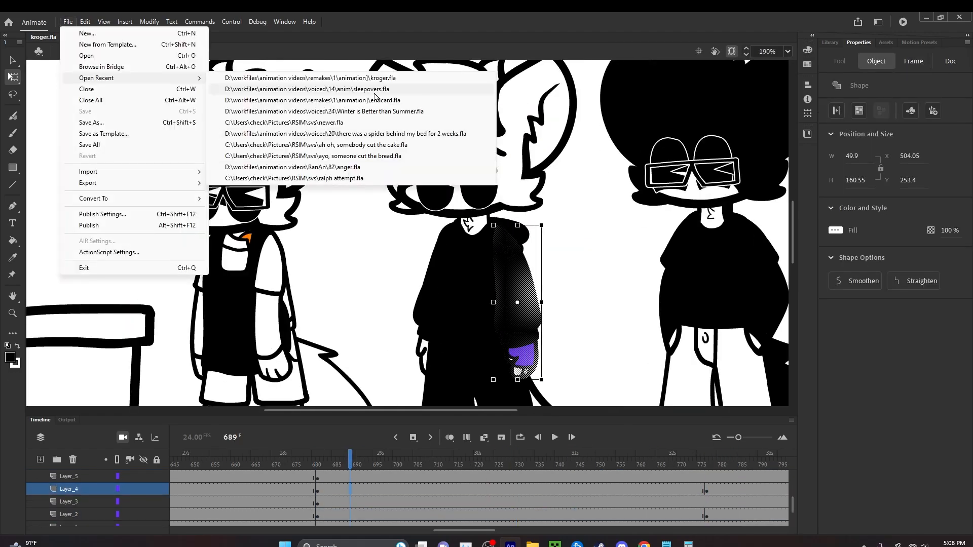
pyautogui.click(375, 94)
# Draw the outline of the black-hoodied character's raised hand with the Fluid Brush at size 14.
pyautogui.moveTo(315, 241); pyautogui.dragTo(336, 221)
pyautogui.click(14, 116)
pyautogui.moveTo(284, 152); pyautogui.dragTo(251, 208)
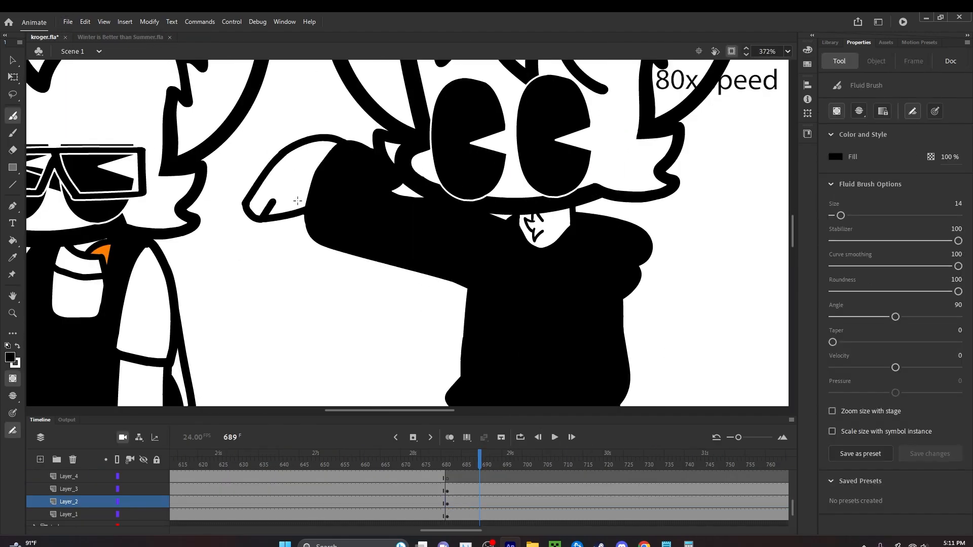
# Reshape the black-hoodied character's raised sleeve and draw the hand at its end behind the apron-wearing character's head.
pyautogui.press('q')
pyautogui.moveTo(399, 237); pyautogui.dragTo(306, 270)
pyautogui.scroll(-3, 306, 270)
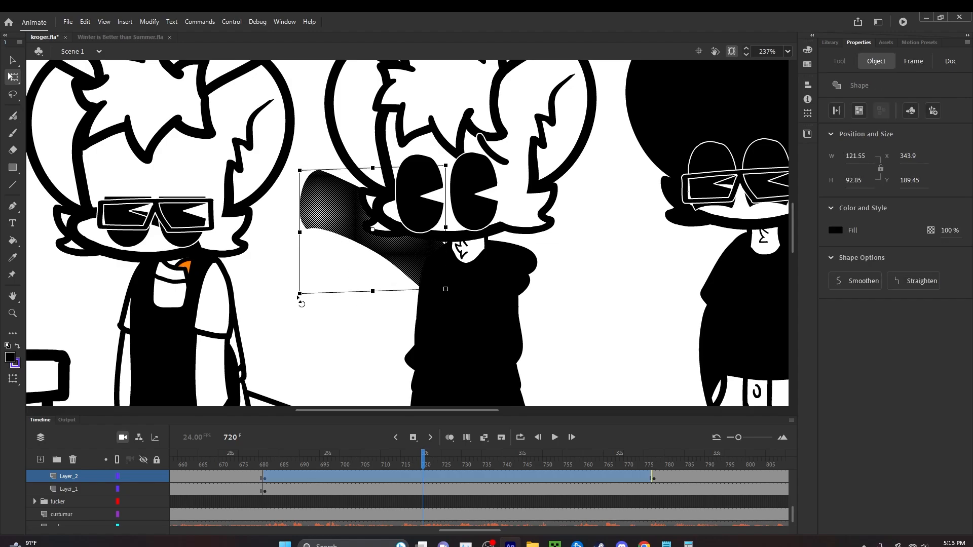
pyautogui.click(14, 115)
pyautogui.moveTo(304, 223); pyautogui.dragTo(299, 215)
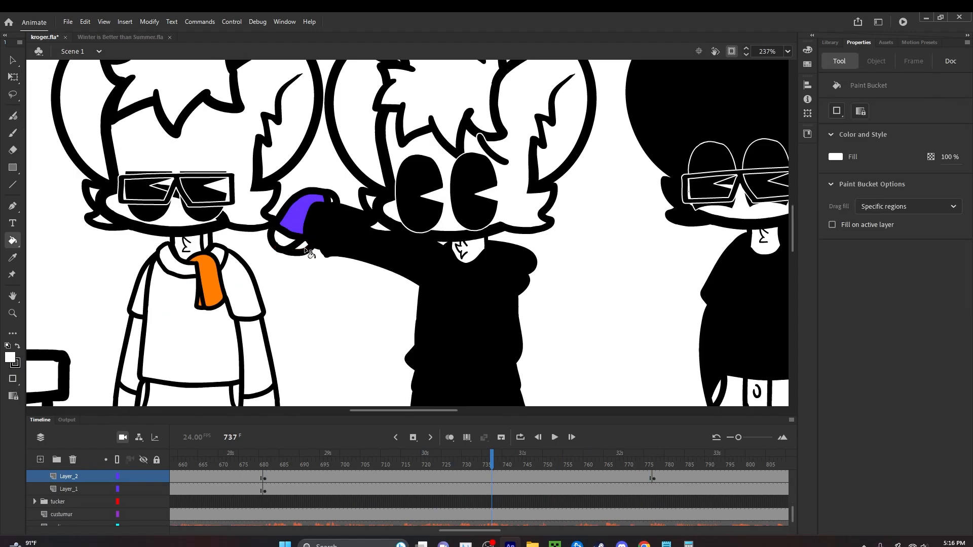
# Position the black-hoodied character's other raised arm so that its hand rests against the red-shoed character's head.
pyautogui.press('q')
pyautogui.moveTo(706, 103); pyautogui.dragTo(714, 109)
pyautogui.scroll(-3, 406, 233)
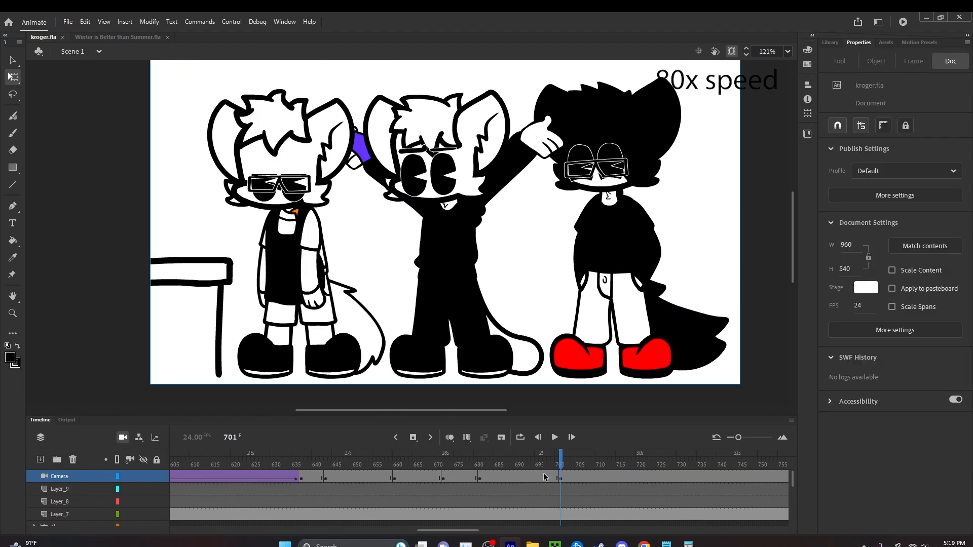
pyautogui.click(664, 504)
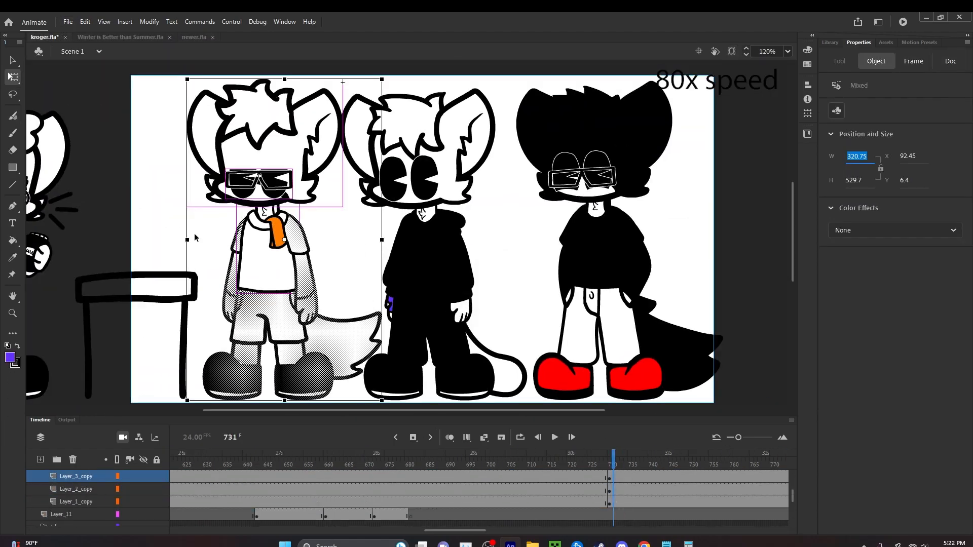
# Sketch a bent arm for the white-shirted character at frame 730 with the purple Fluid Brush, using onion skinning.
pyautogui.scroll(3, 400, 142)
pyautogui.click(399, 138)
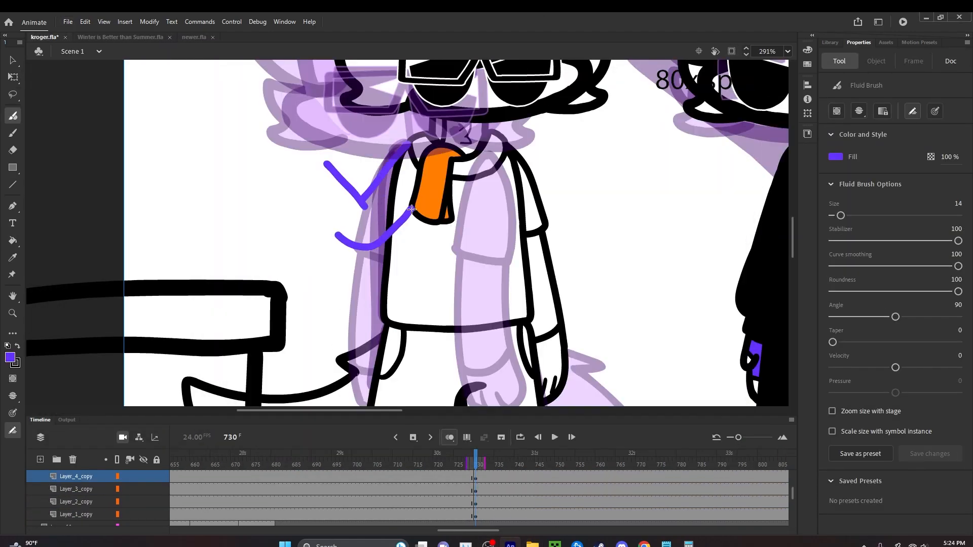
pyautogui.click(578, 464)
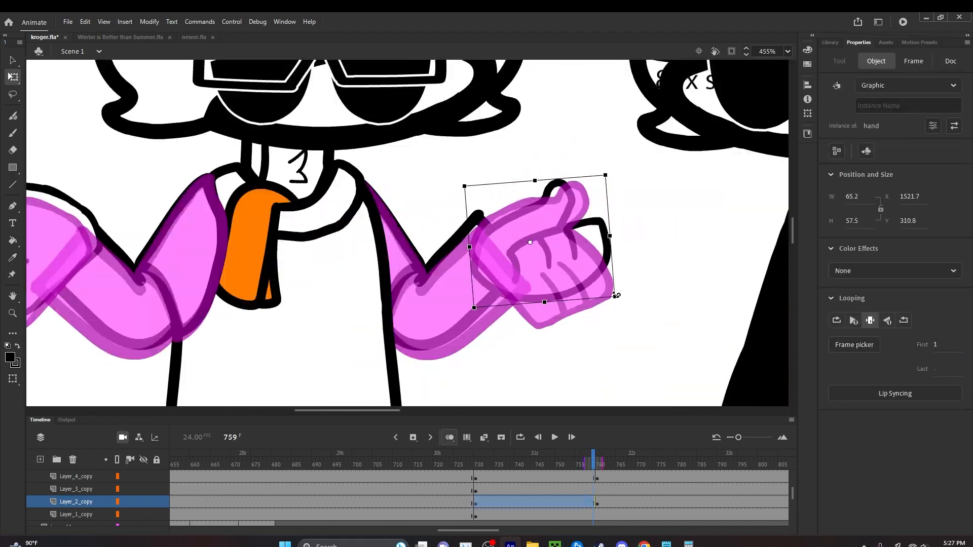
# Adjust the position of the black-hoodied character's head and eyes at frame 730.
pyautogui.click(471, 479)
pyautogui.click(425, 470)
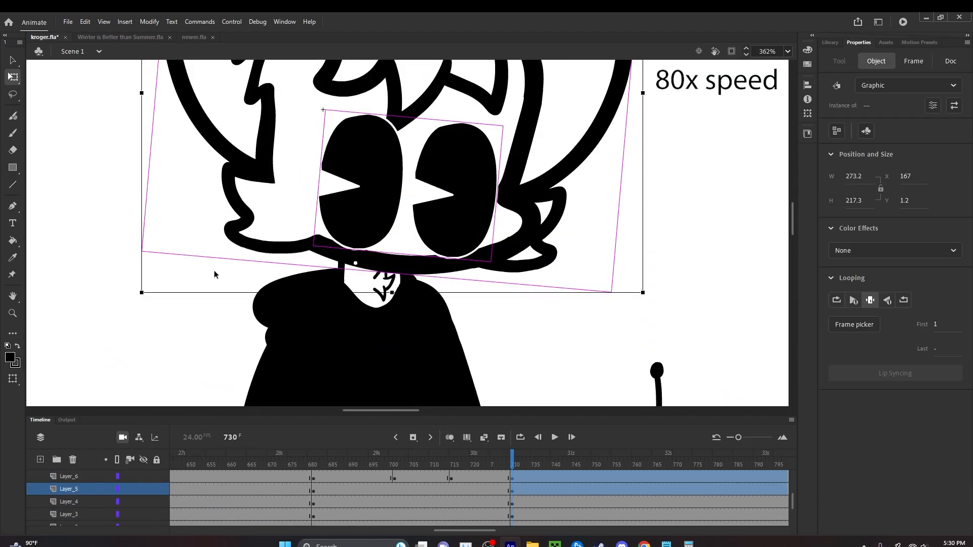
pyautogui.moveTo(422, 255); pyautogui.dragTo(415, 255)
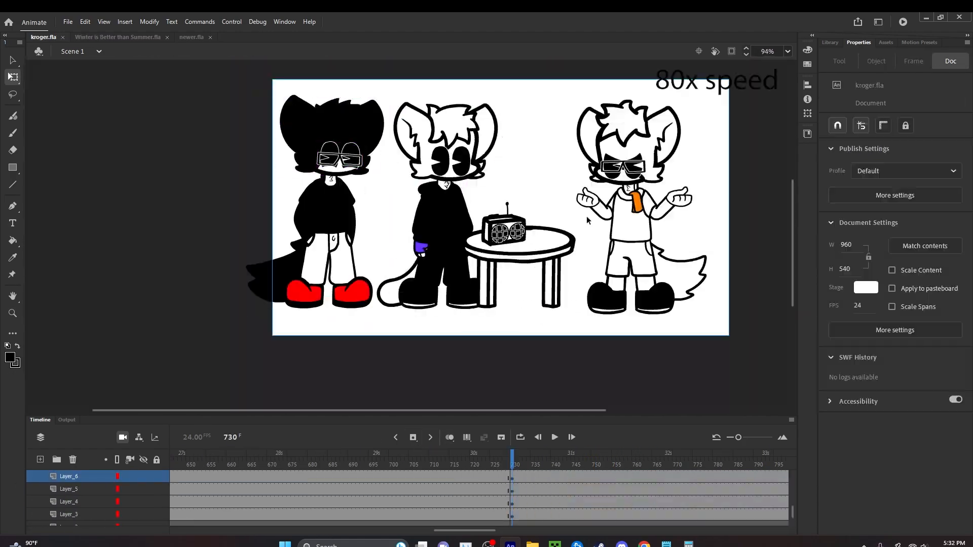
# Add keyframes to Layer_9 around frame 730.
pyautogui.moveTo(288, 77); pyautogui.dragTo(293, 91)
pyautogui.click(529, 480)
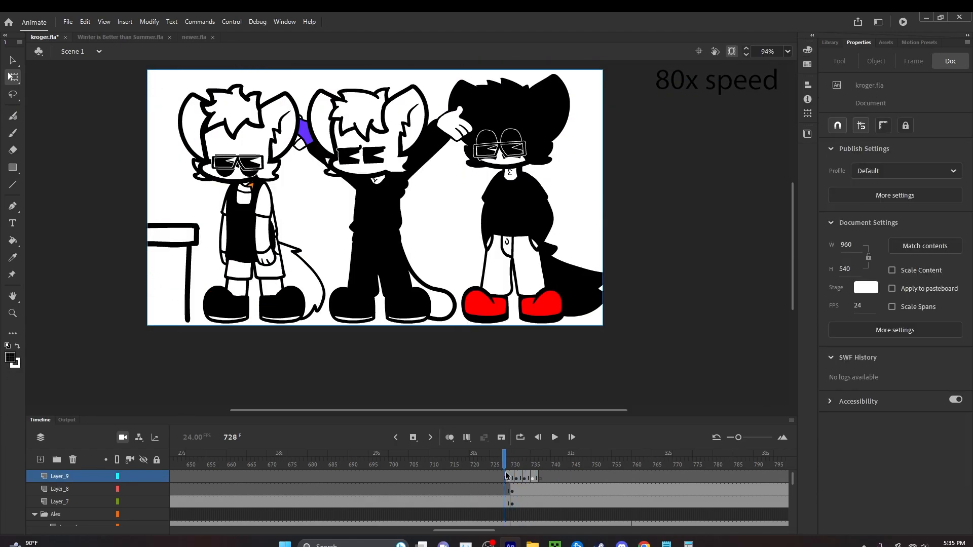
pyautogui.click(415, 440)
# Set the first frame of the white-shirted character's glasses symbol to 5 at frame 801, and save the file.
pyautogui.click(732, 458)
pyautogui.click(451, 458)
pyautogui.click(459, 254)
pyautogui.click(947, 344)
pyautogui.write('5')
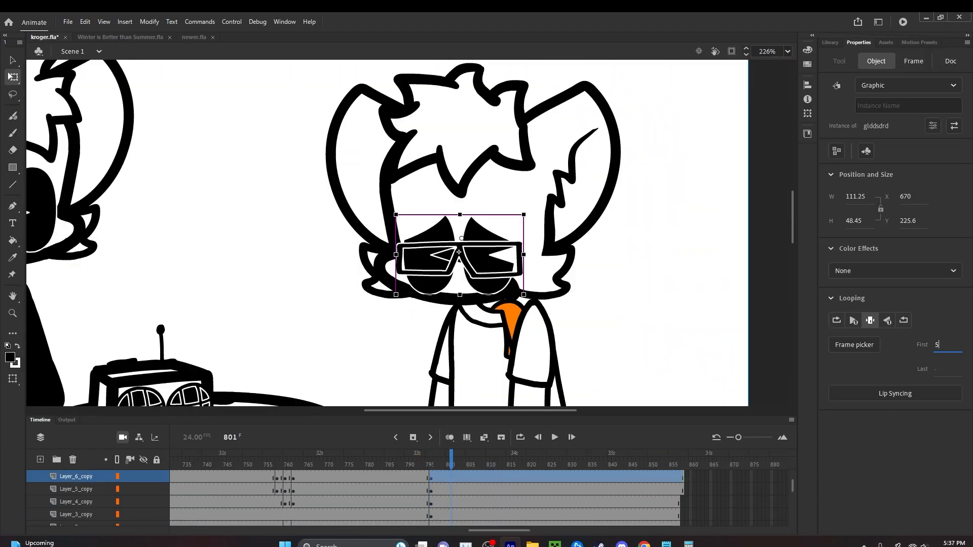
pyautogui.click(687, 305)
pyautogui.hotkey('ctrl', 's')
# Select all of the white-shirted character's layers at frame 812 and move the whole character slightly up.
pyautogui.scroll(-3, 450, 294)
pyautogui.scroll(-5, 467, 230)
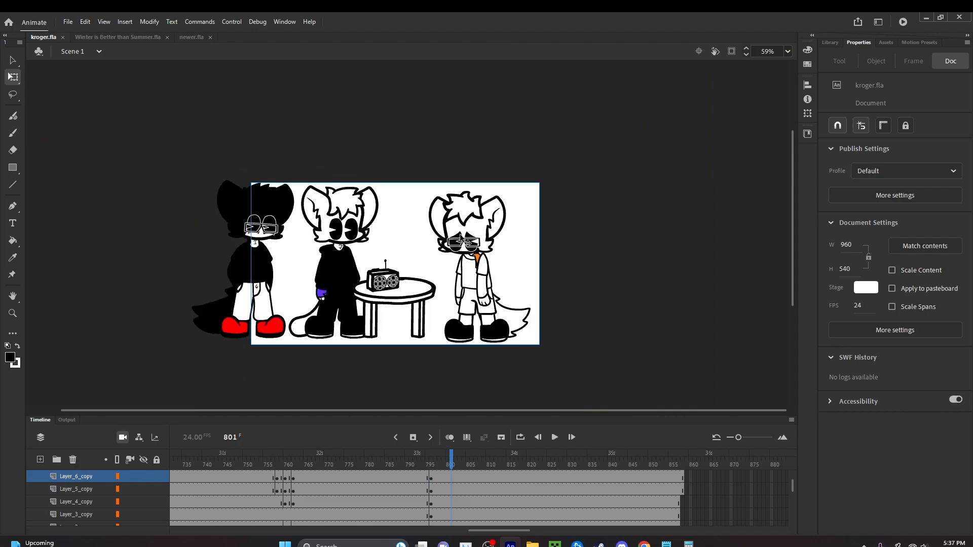
pyautogui.scroll(4, 462, 244)
pyautogui.scroll(-2, 459, 264)
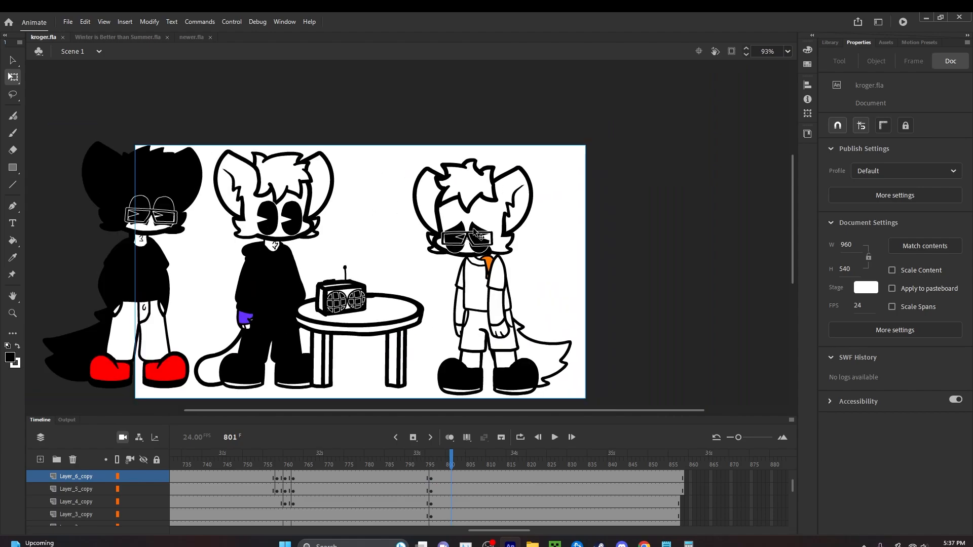
pyautogui.scroll(2, 443, 294)
pyautogui.scroll(2, 488, 241)
pyautogui.scroll(-2, 354, 497)
pyautogui.click(497, 502)
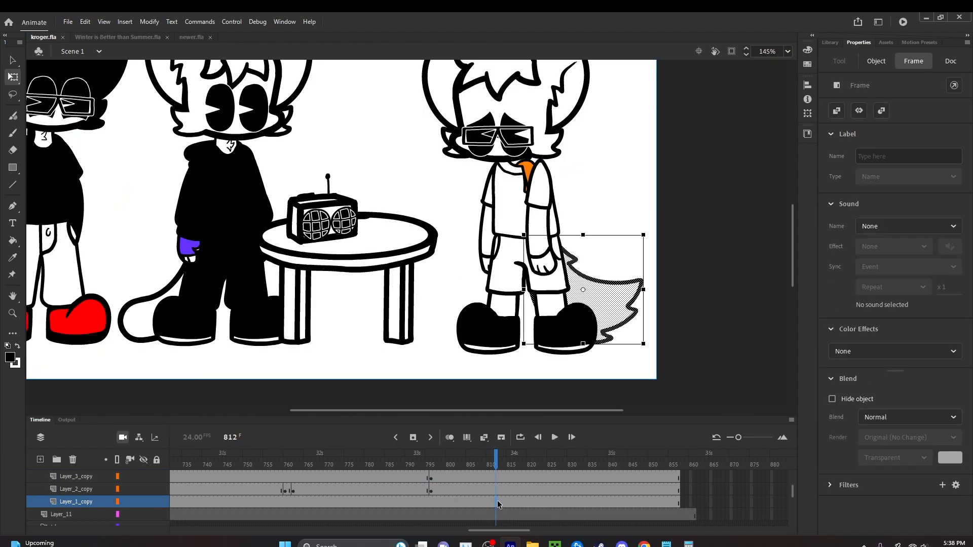
pyautogui.scroll(2, 497, 505)
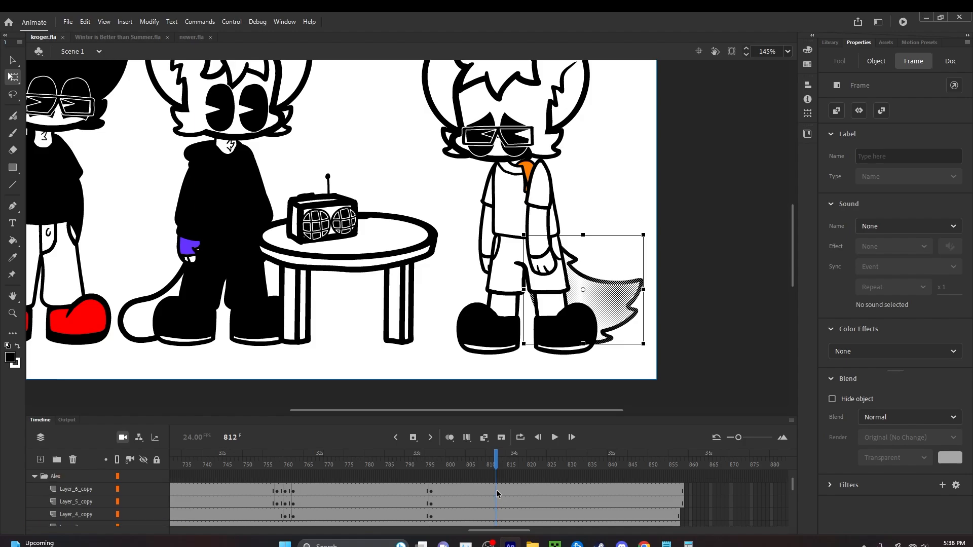
pyautogui.keyDown('shift'); pyautogui.click(497, 491); pyautogui.keyUp('shift')
pyautogui.moveTo(498, 335); pyautogui.dragTo(497, 325)
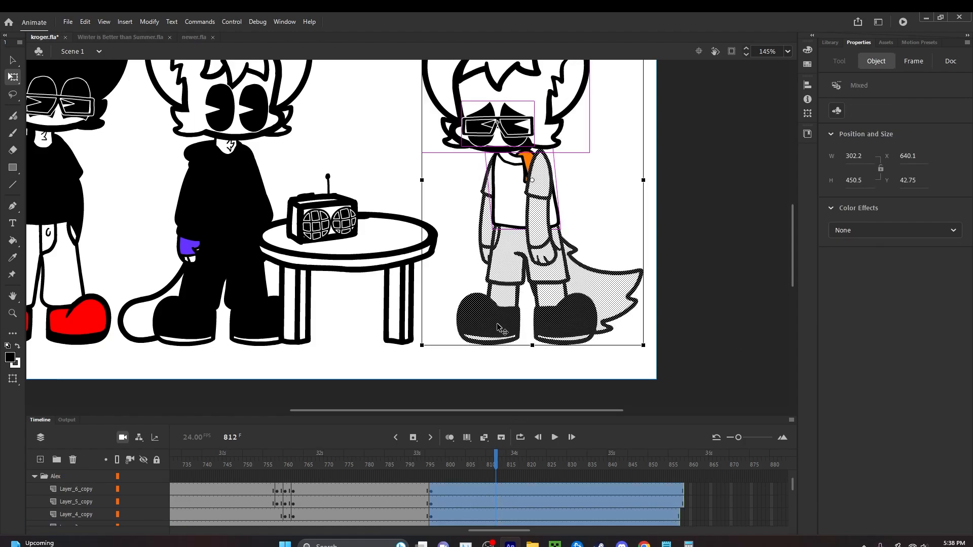
# Shift the white-shirted character's glasses and eyes slightly right at frame 836 and add a keyframe to the head layer.
pyautogui.click(496, 480)
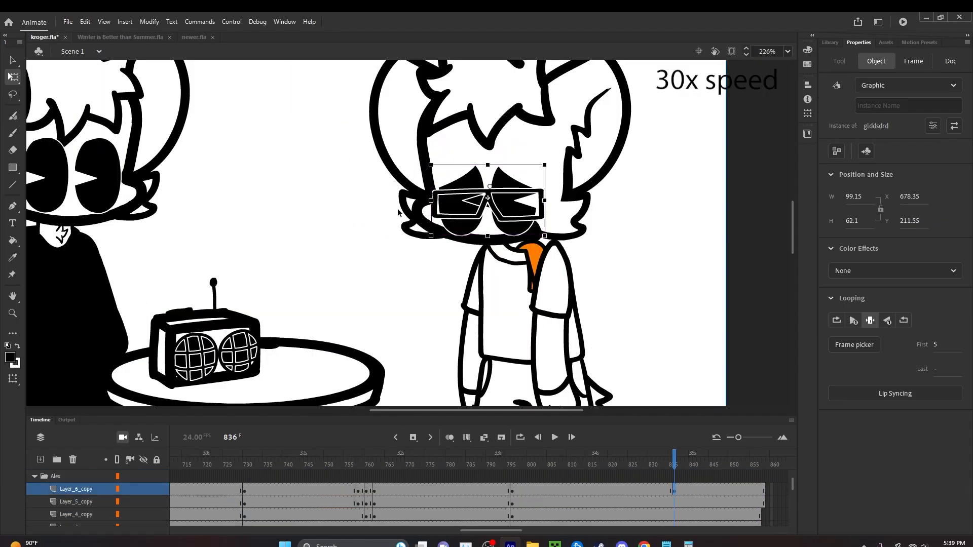
pyautogui.moveTo(468, 205); pyautogui.dragTo(479, 205)
pyautogui.click(481, 171)
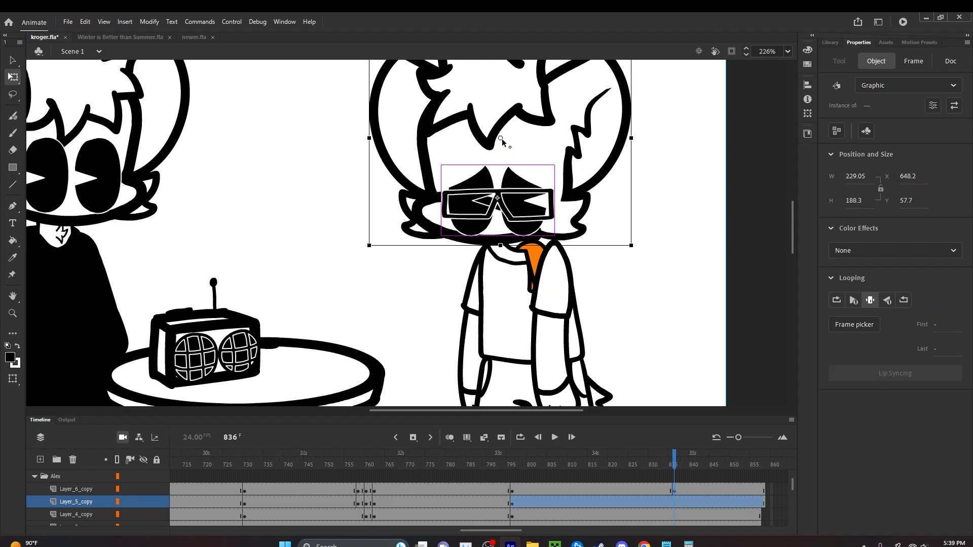
pyautogui.click(414, 437)
# Move the transformation point of the character's head and glasses down to the chin at frame 836, and play back the motion.
pyautogui.click(678, 331)
pyautogui.click(498, 160)
pyautogui.keyDown('shift'); pyautogui.click(507, 194); pyautogui.keyUp('shift')
pyautogui.moveTo(500, 138); pyautogui.dragTo(520, 235)
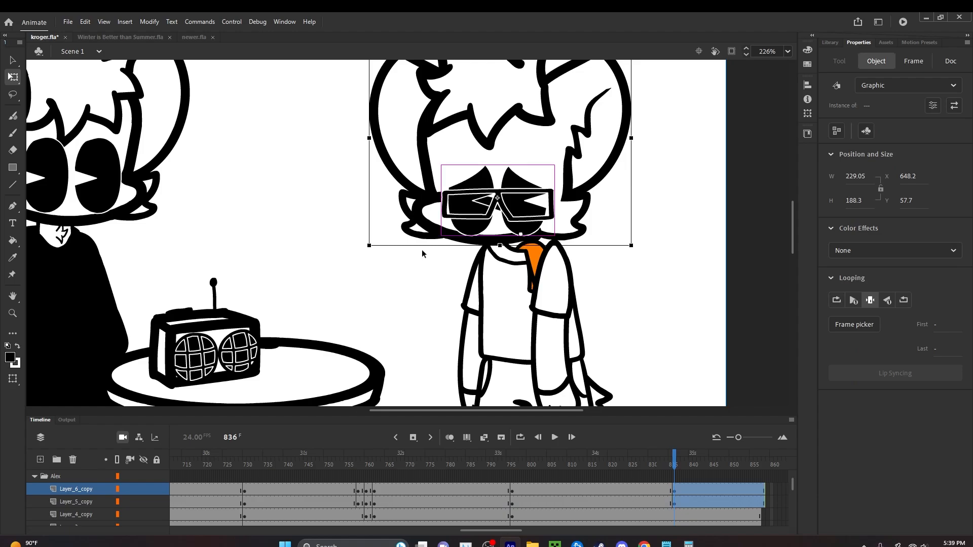
pyautogui.click(555, 438)
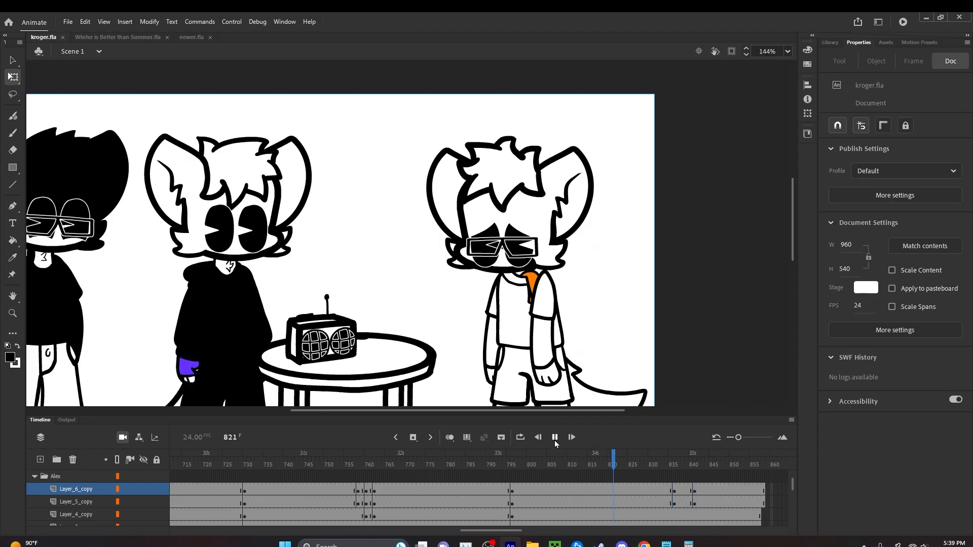
pyautogui.click(555, 437)
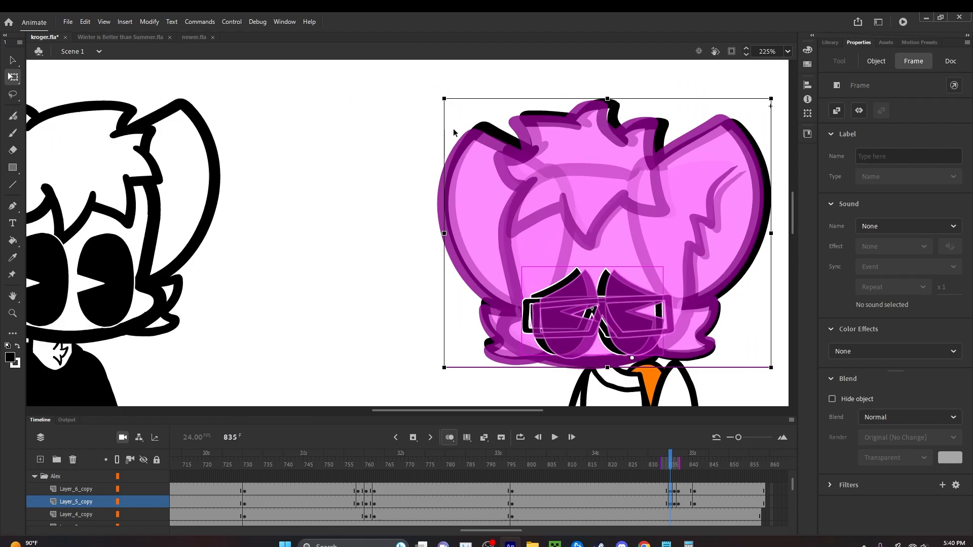
# Rotate the white-shirted character's head and glasses slightly at frames 835 and 836, pivoting around the chin.
pyautogui.scroll(5, 446, 104)
pyautogui.moveTo(470, 119); pyautogui.dragTo(463, 123)
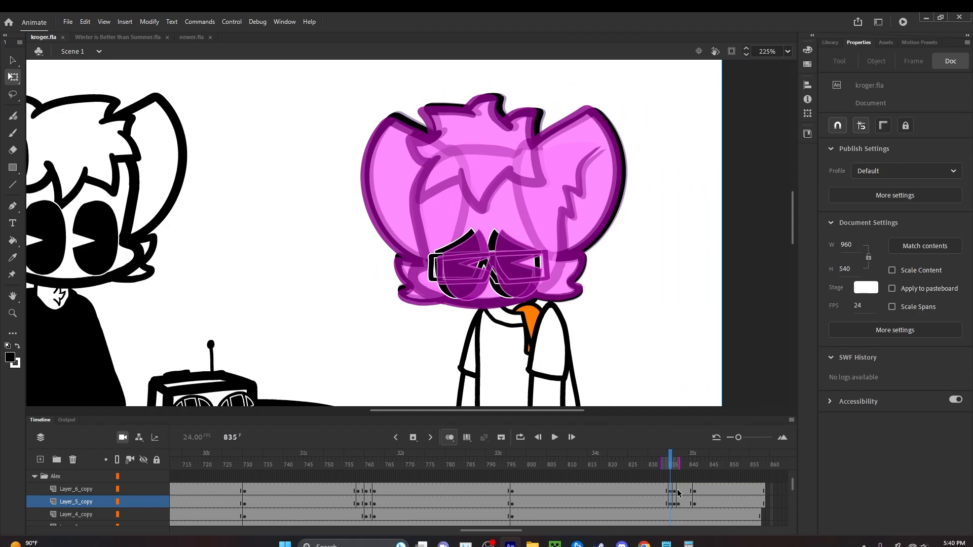
pyautogui.moveTo(675, 492); pyautogui.dragTo(675, 504)
pyautogui.moveTo(491, 201); pyautogui.dragTo(519, 299)
pyautogui.scroll(4, 353, 76)
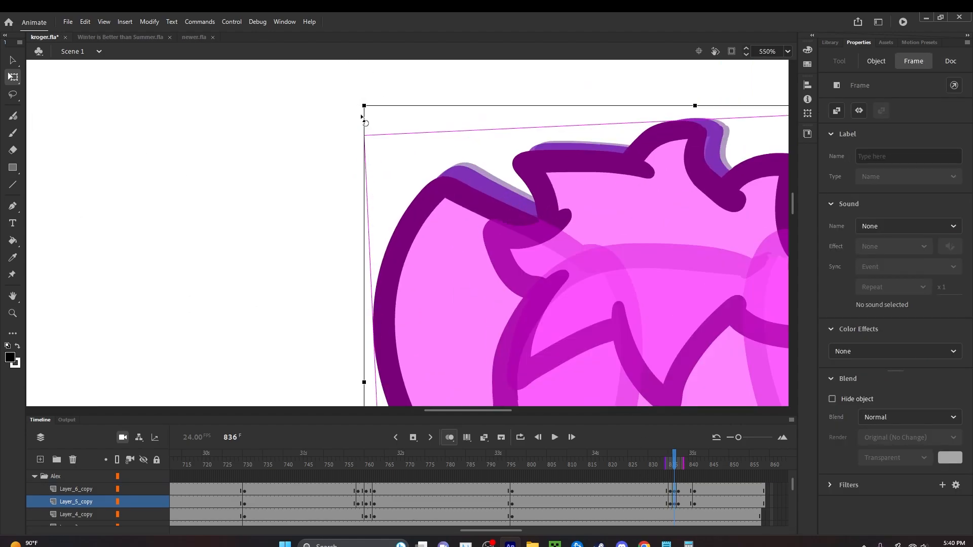
pyautogui.moveTo(359, 113); pyautogui.dragTo(359, 111)
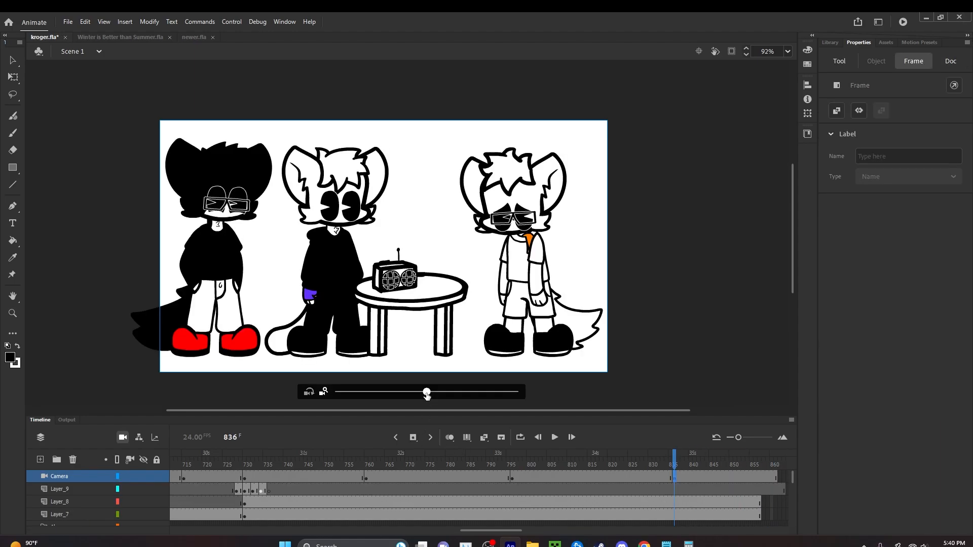
# Pan the camera at frame 836 to X 84, Y -10, and preview the move from frame 794.
pyautogui.moveTo(416, 349); pyautogui.dragTo(435, 350)
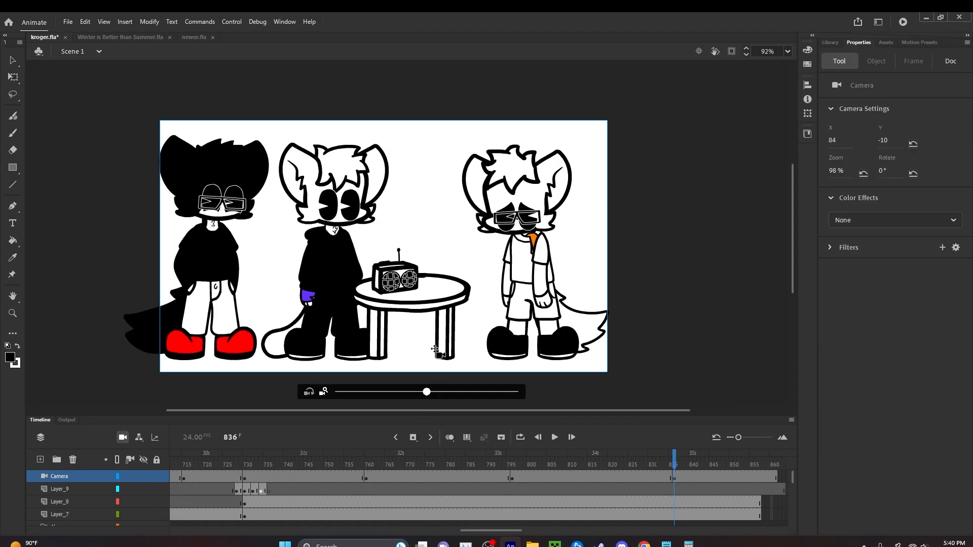
pyautogui.click(503, 459)
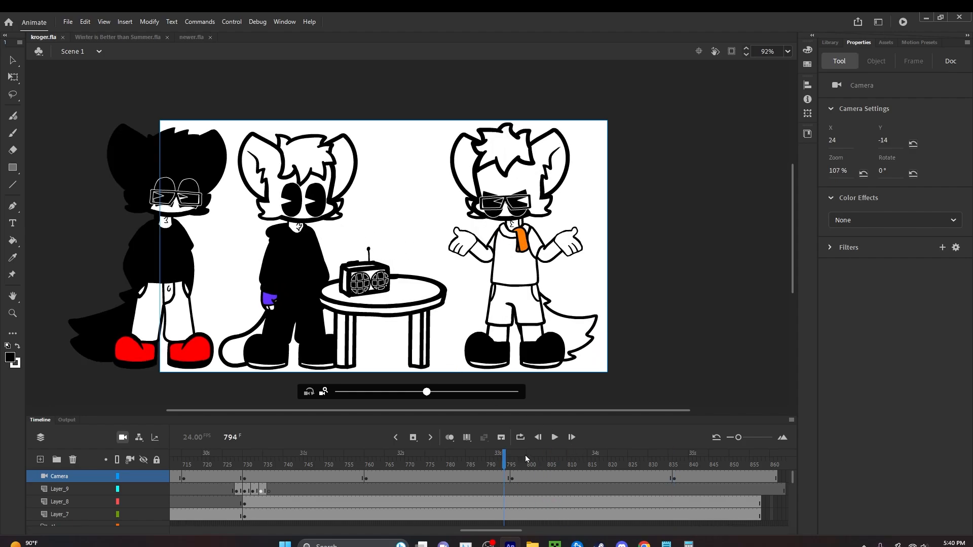
pyautogui.click(550, 443)
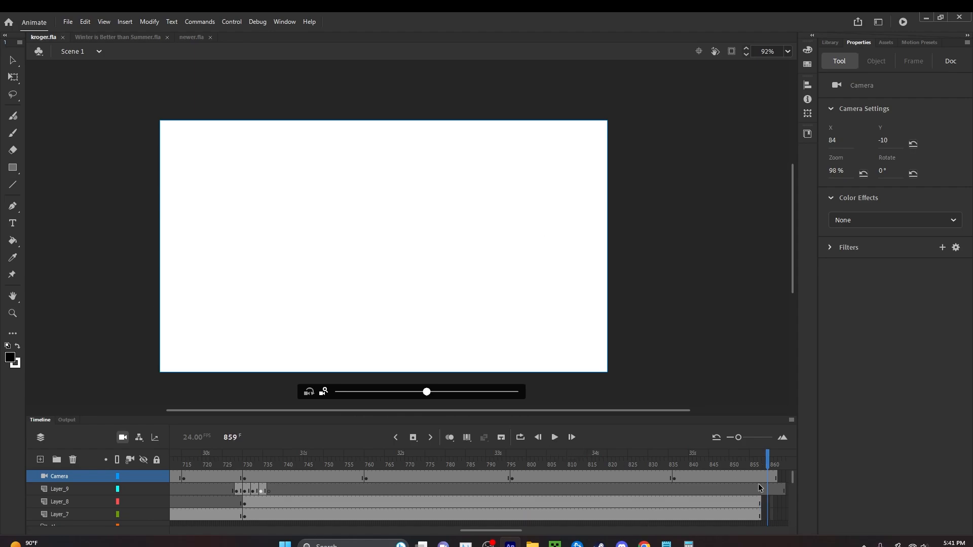
# Remove the surplus frames after frame 857 across all layers and return to the Free Transform tool.
pyautogui.click(786, 475)
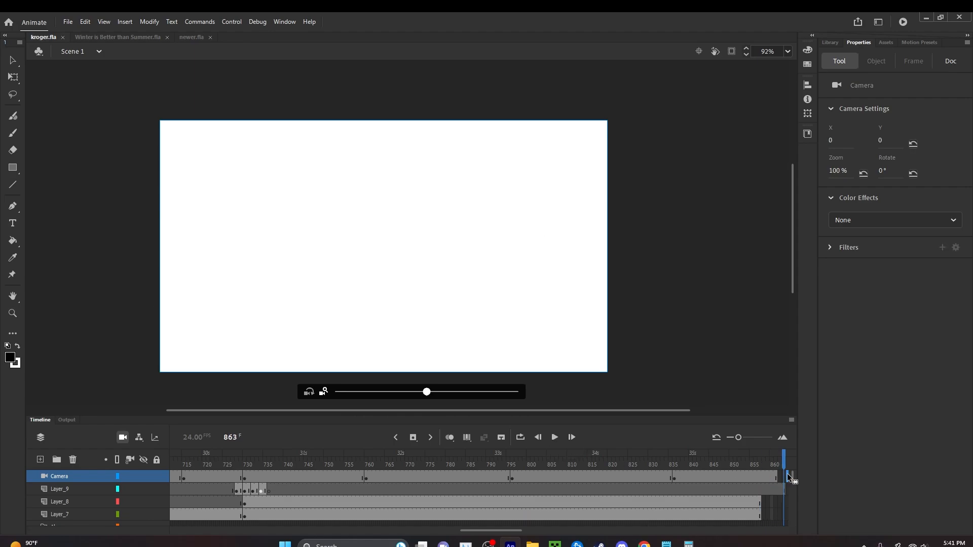
pyautogui.scroll(-6, 764, 511)
pyautogui.keyDown('shift'); pyautogui.click(764, 514); pyautogui.keyUp('shift')
pyautogui.hotkey('shift', 'F5')
pyautogui.click(12, 78)
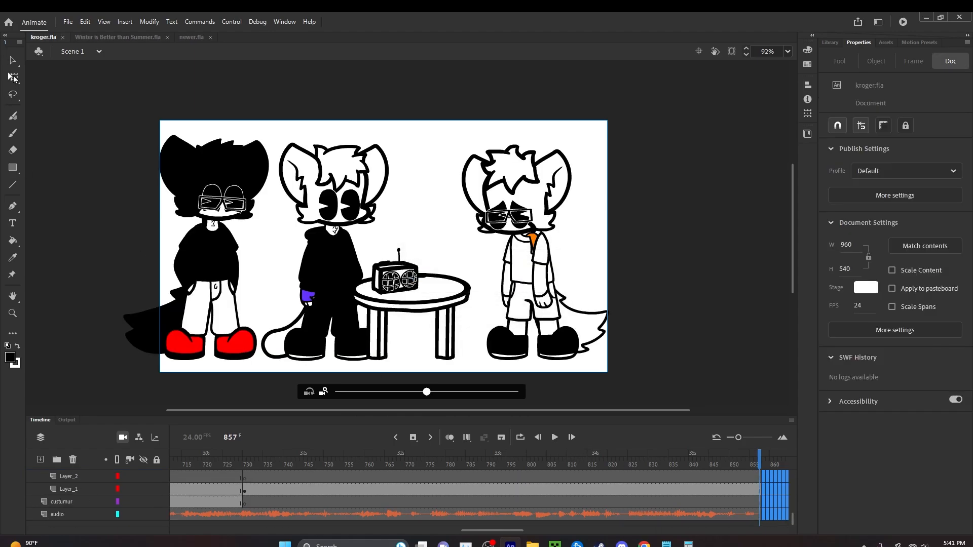
# Return to frame 1, clip the content outside the stage, and test the movie.
pyautogui.moveTo(355, 463); pyautogui.dragTo(171, 453)
pyautogui.moveTo(494, 530); pyautogui.dragTo(177, 511)
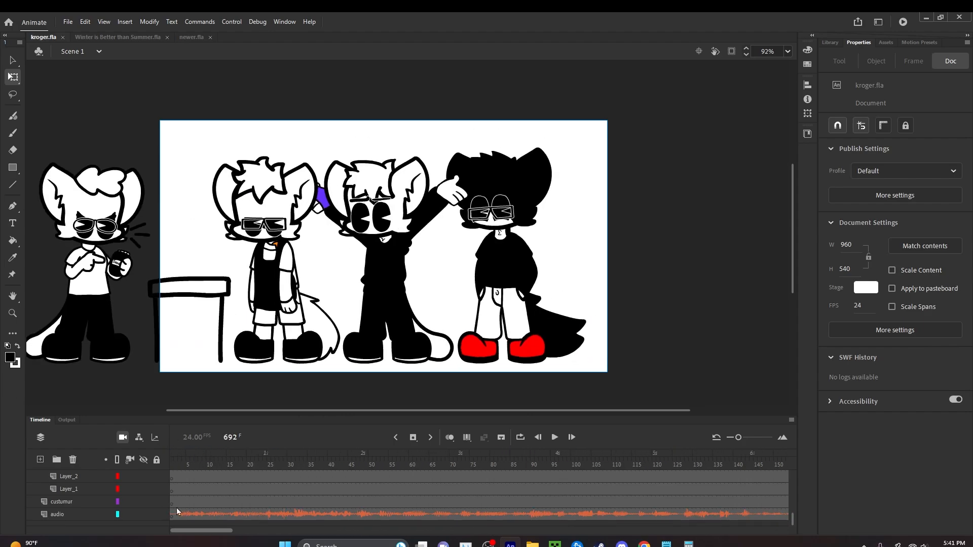
pyautogui.moveTo(185, 466); pyautogui.dragTo(145, 459)
pyautogui.click(731, 51)
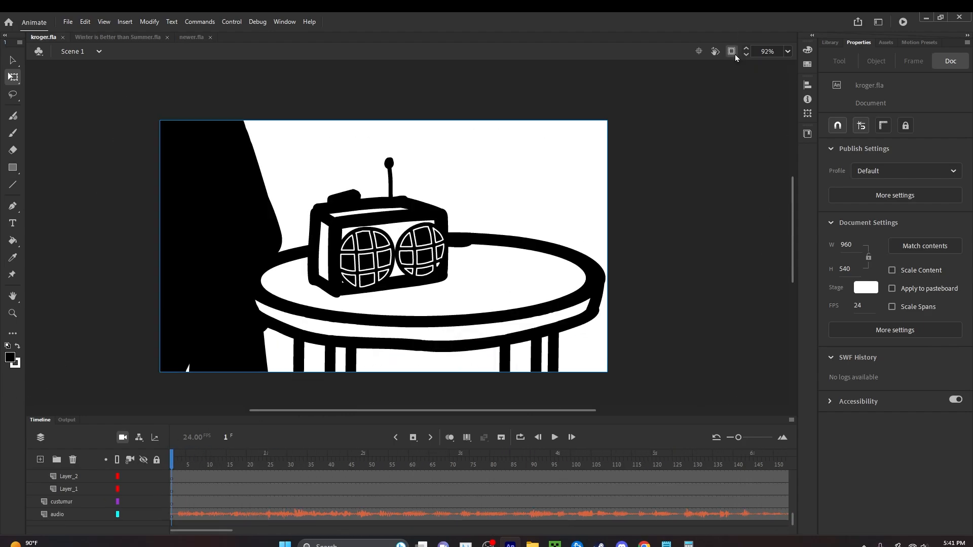
pyautogui.click(901, 21)
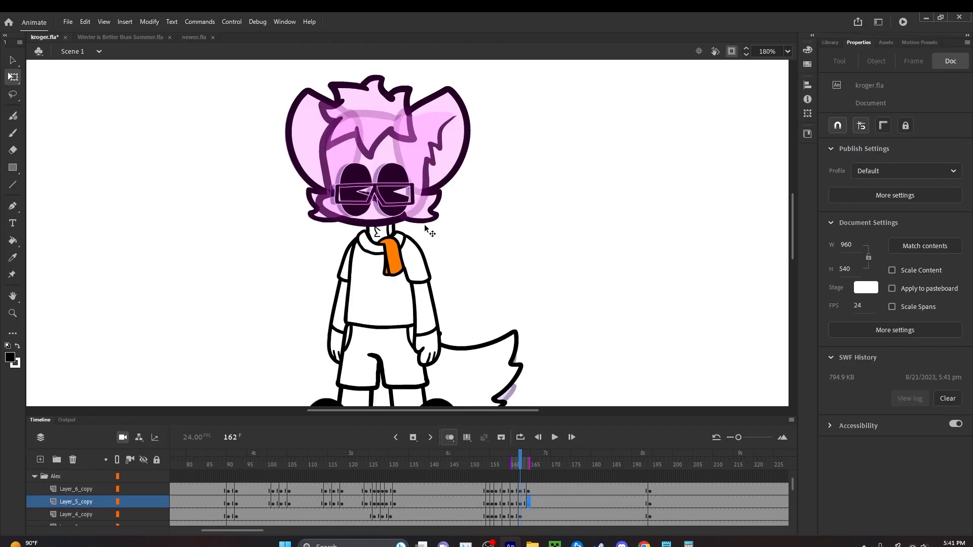
# Set the head's pivot at the chin at frame 162, stretch the head and glasses to a height of 168.9, and adjust their width slightly.
pyautogui.scroll(5, 375, 155)
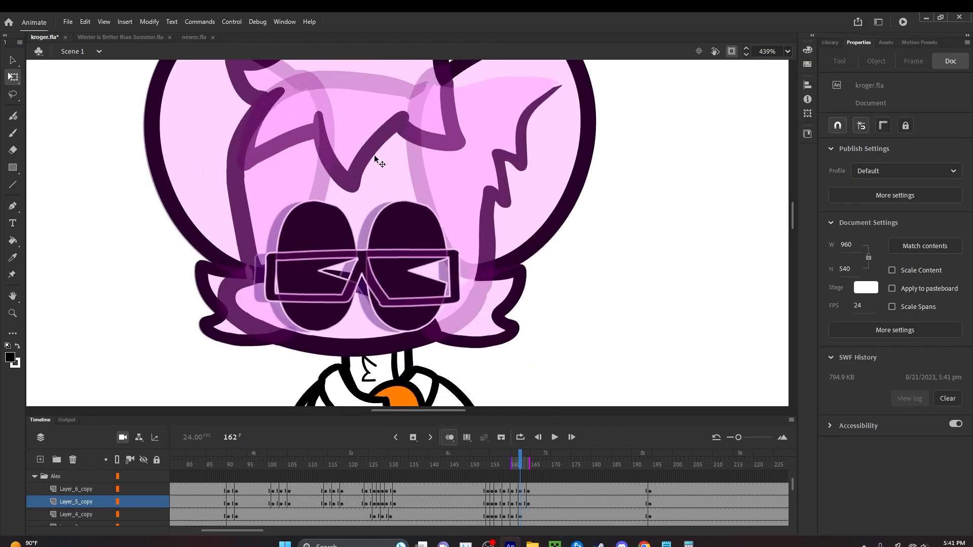
pyautogui.click(358, 170)
pyautogui.moveTo(369, 171); pyautogui.dragTo(407, 324)
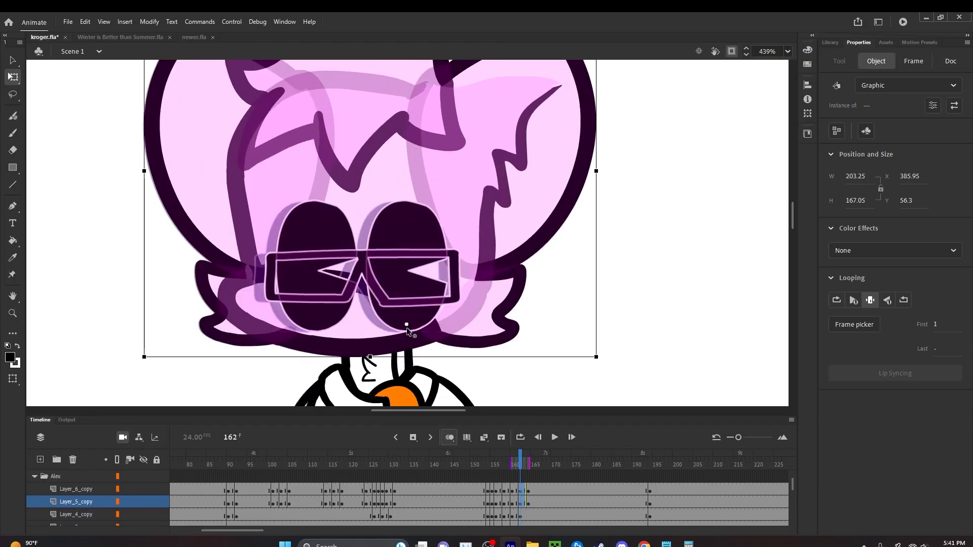
pyautogui.scroll(-3, 396, 350)
pyautogui.scroll(4, 383, 165)
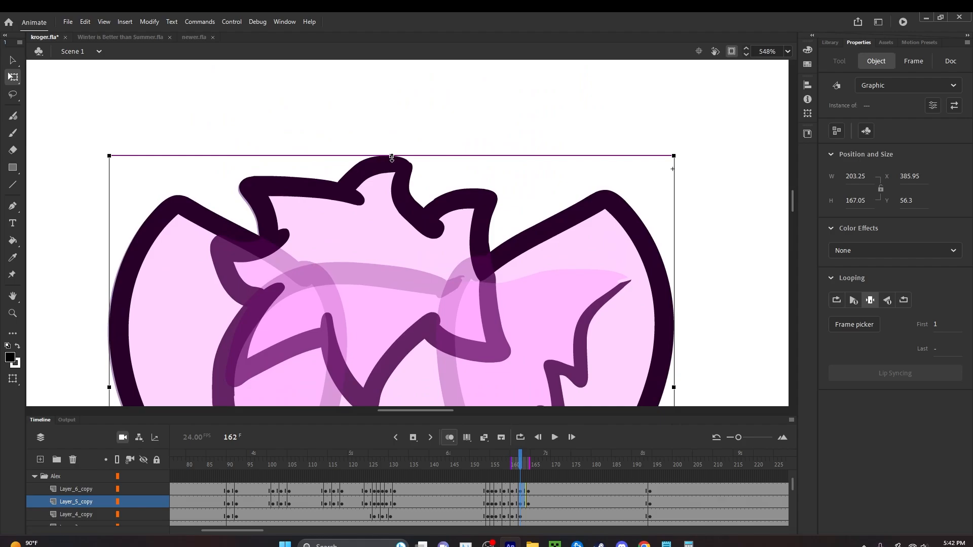
pyautogui.moveTo(392, 157); pyautogui.dragTo(392, 153)
pyautogui.scroll(-4, 386, 163)
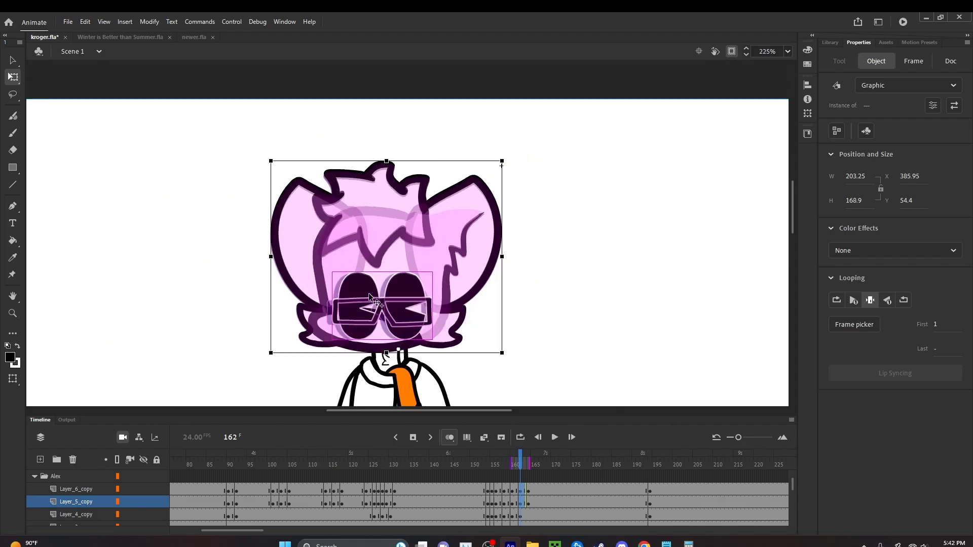
pyautogui.scroll(6, 272, 258)
pyautogui.moveTo(272, 258); pyautogui.dragTo(274, 259)
pyautogui.click(257, 266)
pyautogui.scroll(-9, 370, 214)
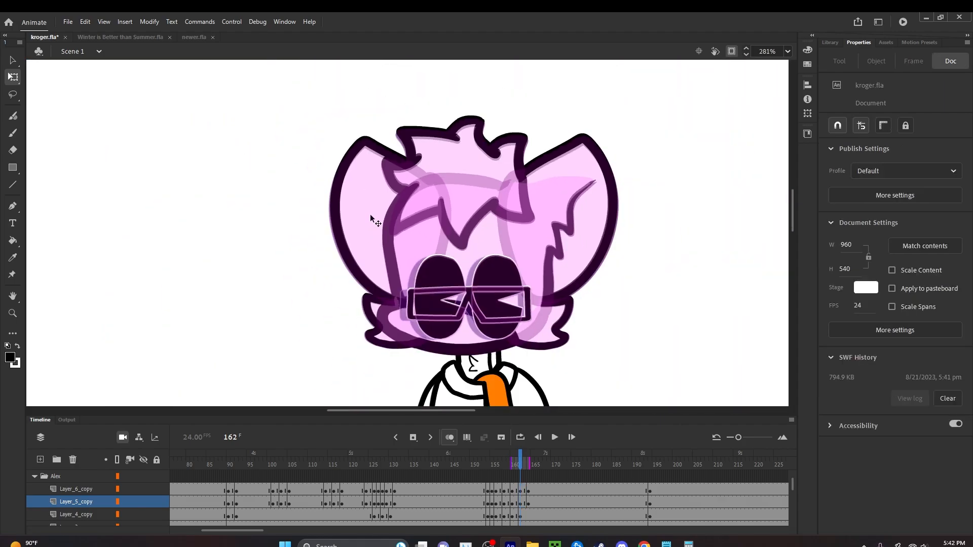
# Compare neighbouring frames with onion skinning at frame 162 and fine-tune the head artwork slightly to the left.
pyautogui.scroll(4, 474, 358)
pyautogui.click(455, 440)
pyautogui.moveTo(520, 461)
pyautogui.mouseDown()
pyautogui.moveTo(535, 460)
pyautogui.moveTo(520, 461)
pyautogui.mouseUp()
pyautogui.click(449, 438)
pyautogui.scroll(5, 421, 217)
pyautogui.moveTo(421, 218); pyautogui.dragTo(416, 218)
pyautogui.scroll(-4, 417, 218)
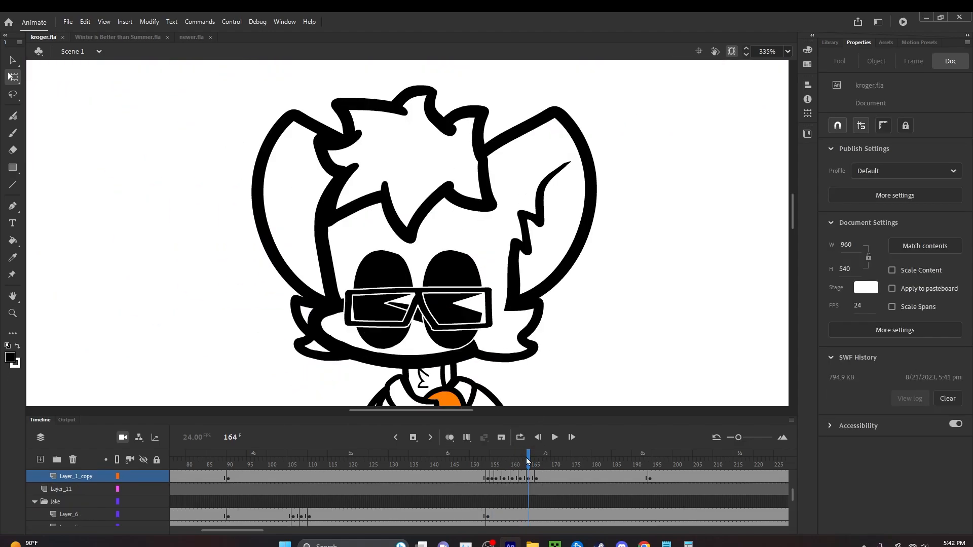
# Review the white-shirted character's motion between frames 163 and 198 by scrubbing and playing back the timeline.
pyautogui.moveTo(528, 461); pyautogui.dragTo(525, 460)
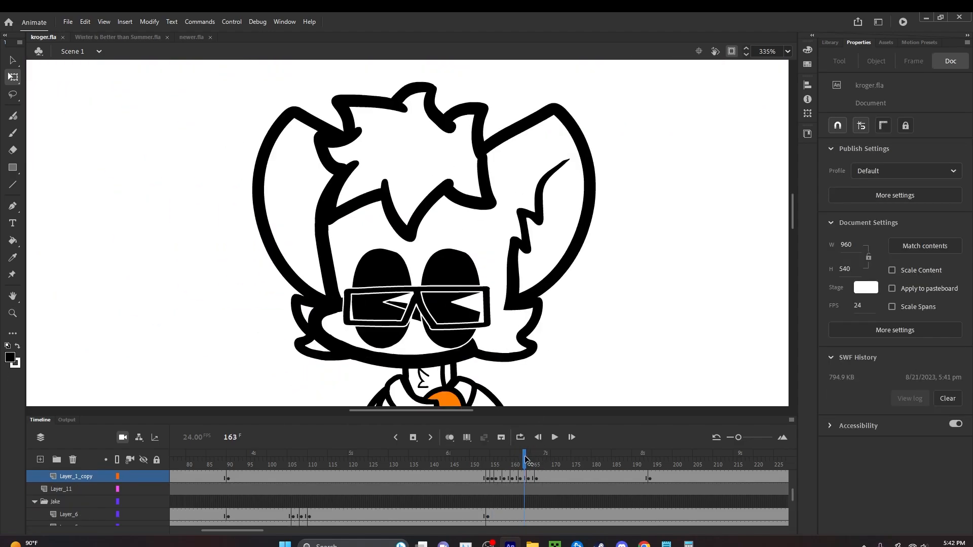
pyautogui.scroll(-5, 527, 349)
pyautogui.scroll(1, 440, 309)
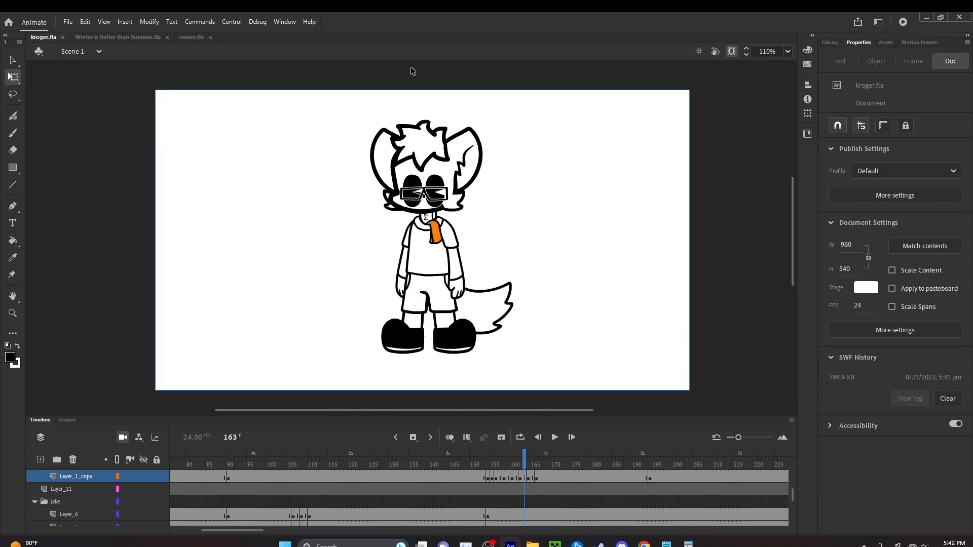
pyautogui.scroll(1, 437, 202)
pyautogui.click(555, 437)
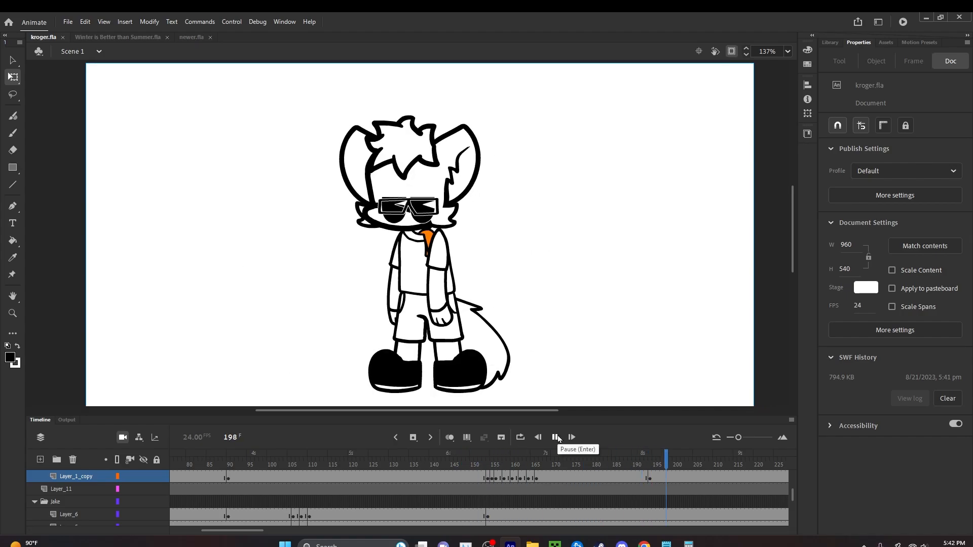
pyautogui.click(556, 437)
pyautogui.moveTo(594, 459); pyautogui.dragTo(644, 458)
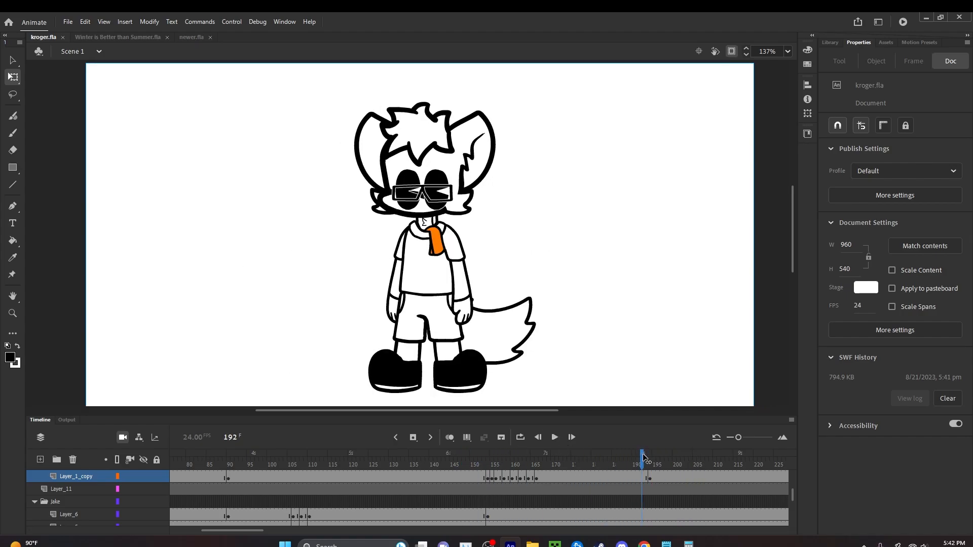
pyautogui.click(642, 477)
pyautogui.scroll(5, 512, 355)
pyautogui.click(555, 437)
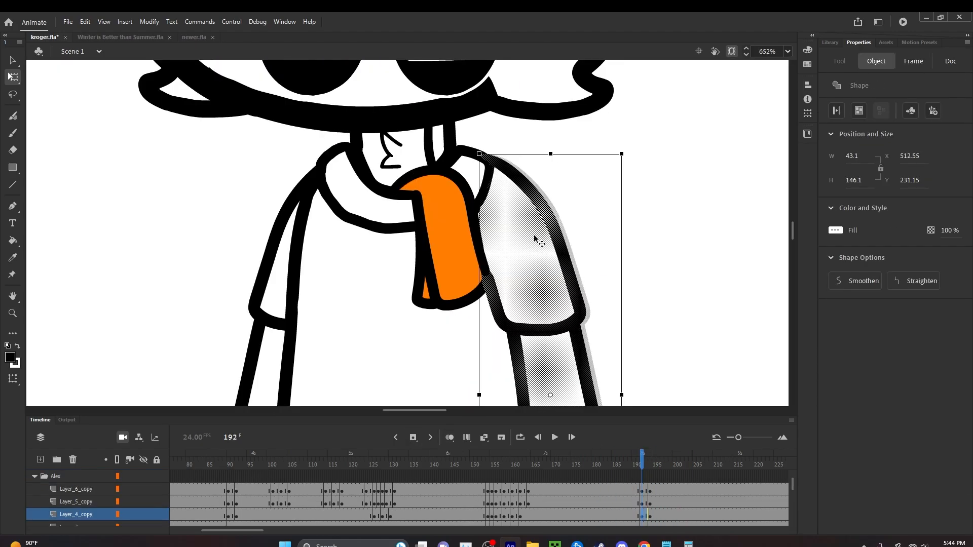
# Turn on onion skinning and skew the arm nearest the tail slightly inward at frame 192, to a width of 45.25.
pyautogui.scroll(-5, 534, 234)
pyautogui.click(449, 437)
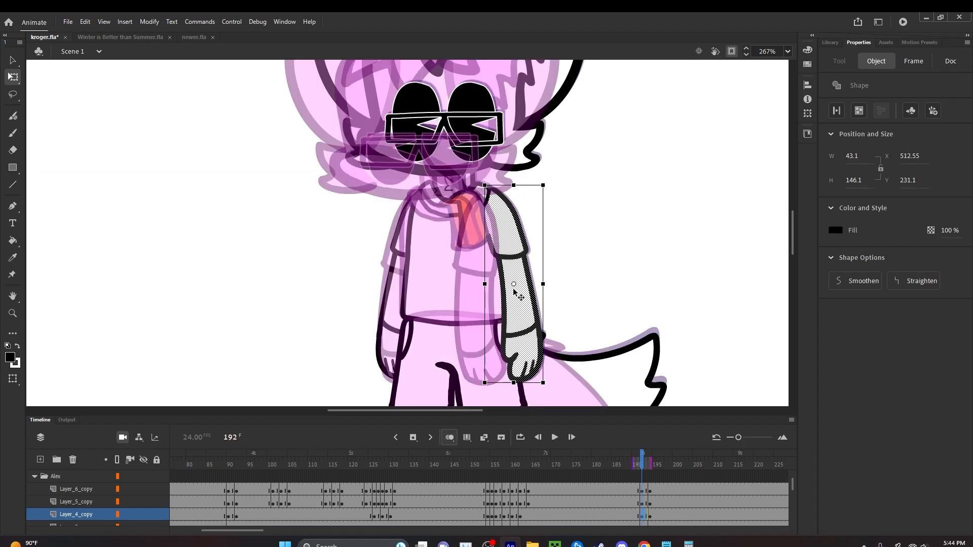
pyautogui.scroll(-3, 494, 192)
pyautogui.scroll(4, 499, 311)
pyautogui.moveTo(485, 269); pyautogui.dragTo(481, 268)
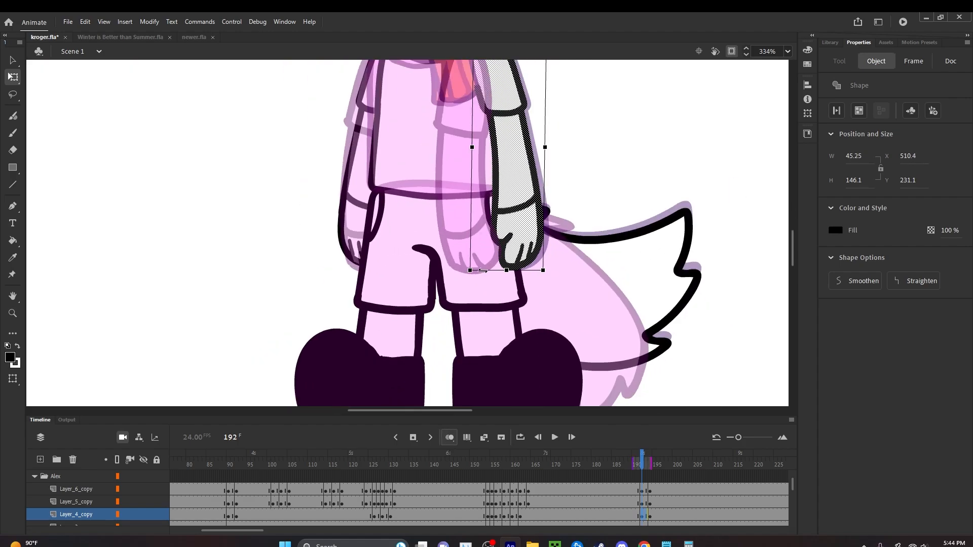
pyautogui.scroll(-4, 408, 234)
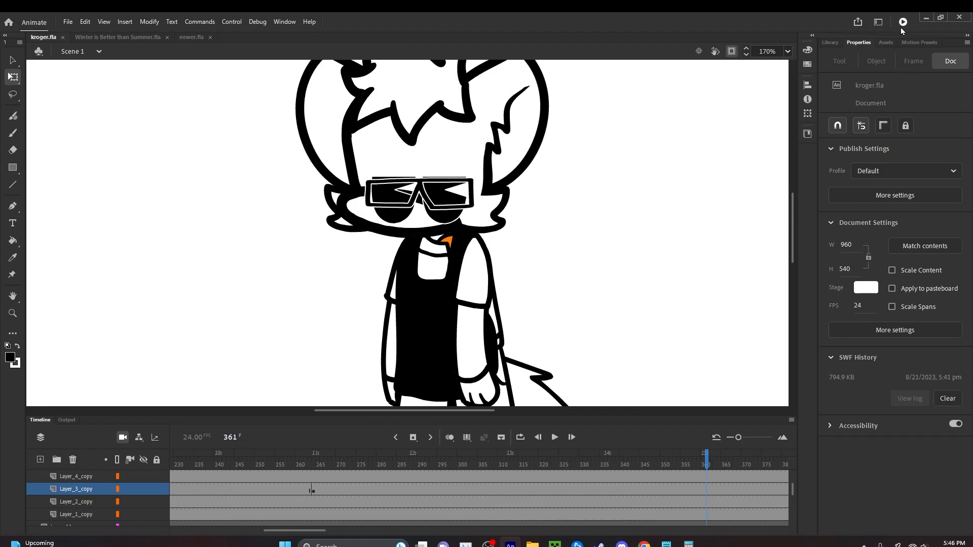
# Test the movie and export the entire movie as H.264 video at 1920 × 1080 px through Adobe Media Encoder.
pyautogui.click(902, 25)
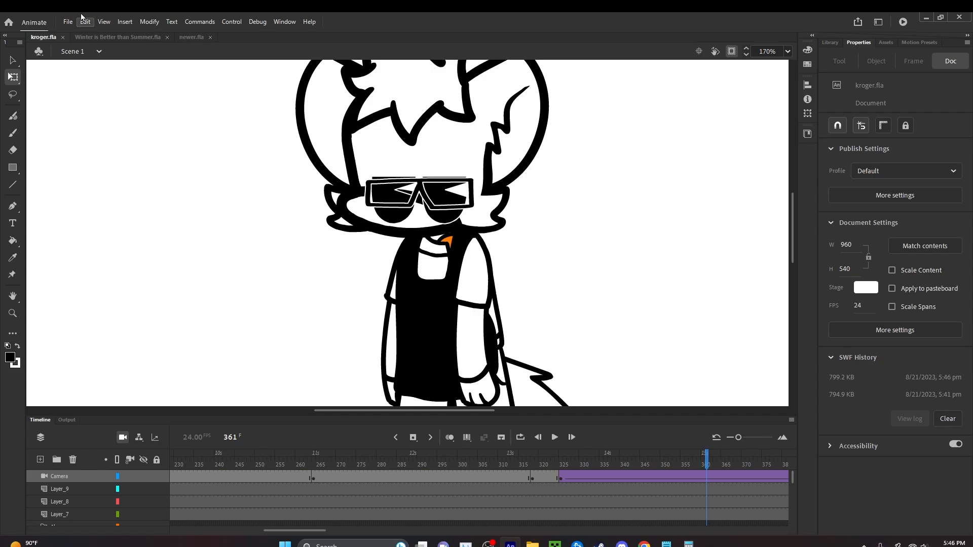
pyautogui.click(69, 22)
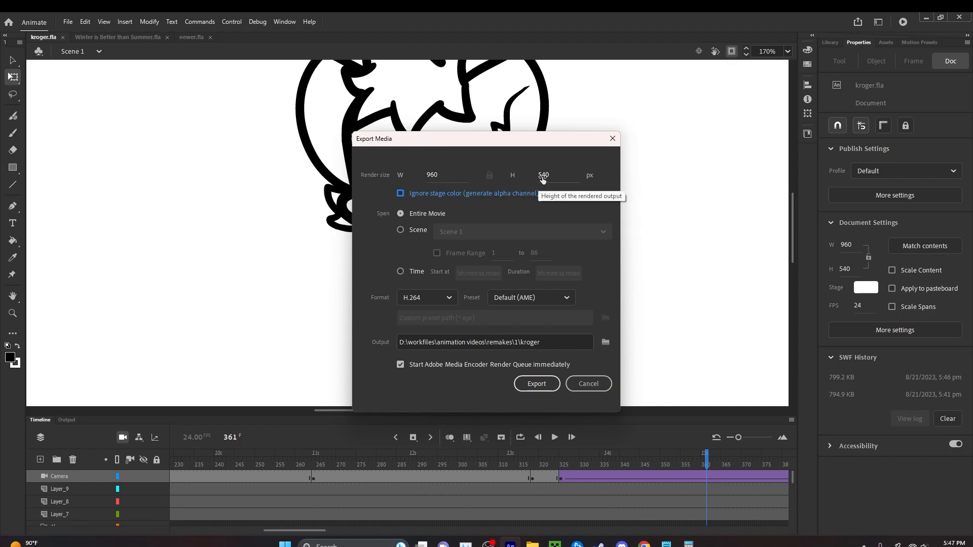
pyautogui.doubleClick(434, 178)
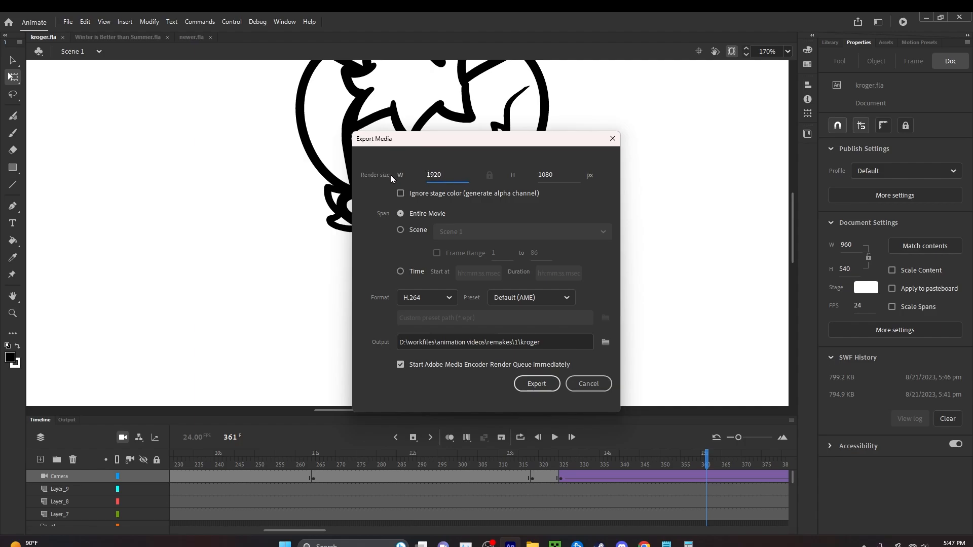
pyautogui.click(537, 384)
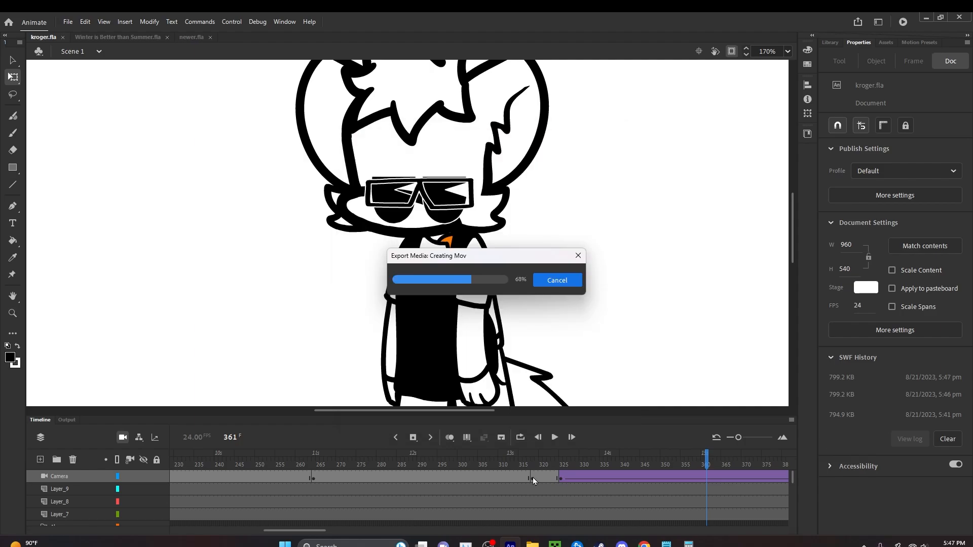